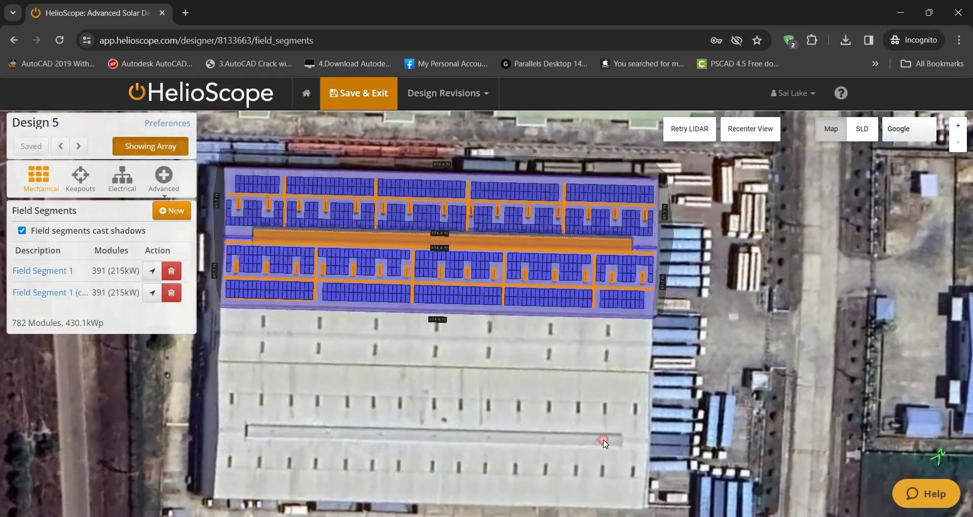
{"action": "left_click_drag", "start_coordinate": [603, 441], "coordinate": [697, 397]}
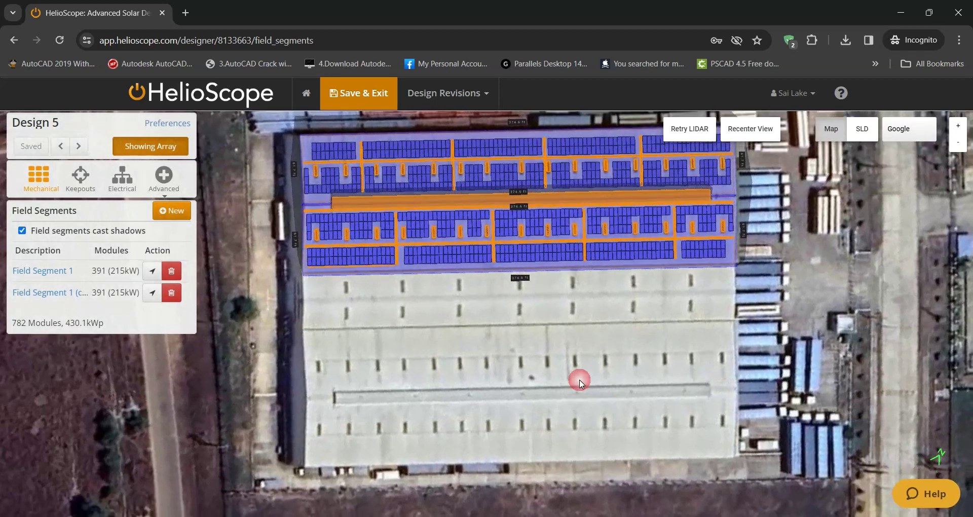
{"action": "left_click_drag", "start_coordinate": [578, 378], "coordinate": [571, 369]}
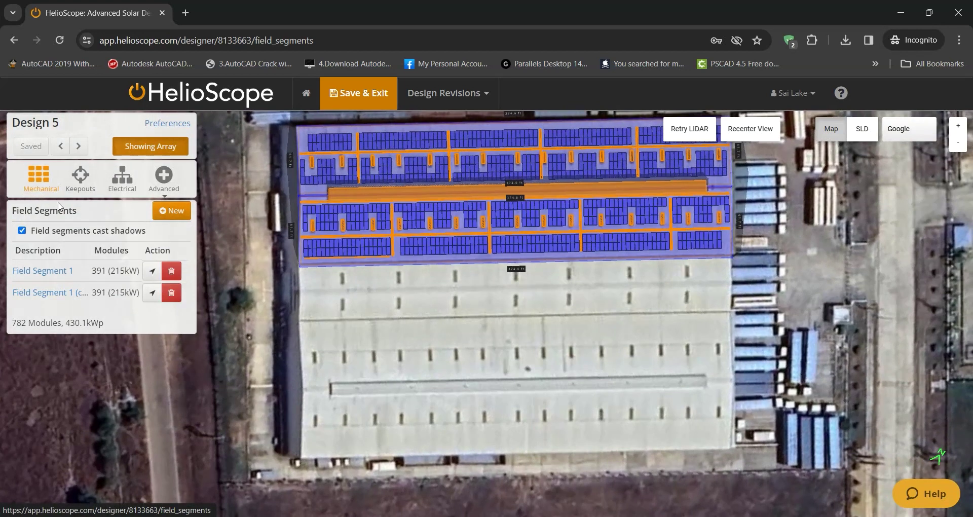
{"action": "left_click", "coordinate": [174, 210]}
{"action": "scroll", "coordinate": [298, 323], "scroll_direction": "up", "scroll_amount": 1}
{"action": "scroll", "coordinate": [298, 322], "scroll_direction": "up", "scroll_amount": 1}
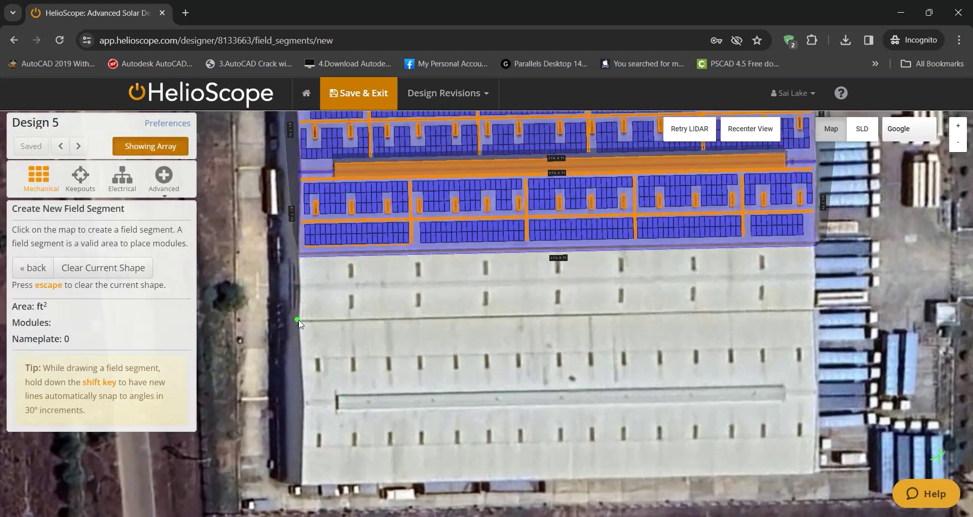
{"action": "scroll", "coordinate": [376, 357], "scroll_direction": "down", "scroll_amount": 1}
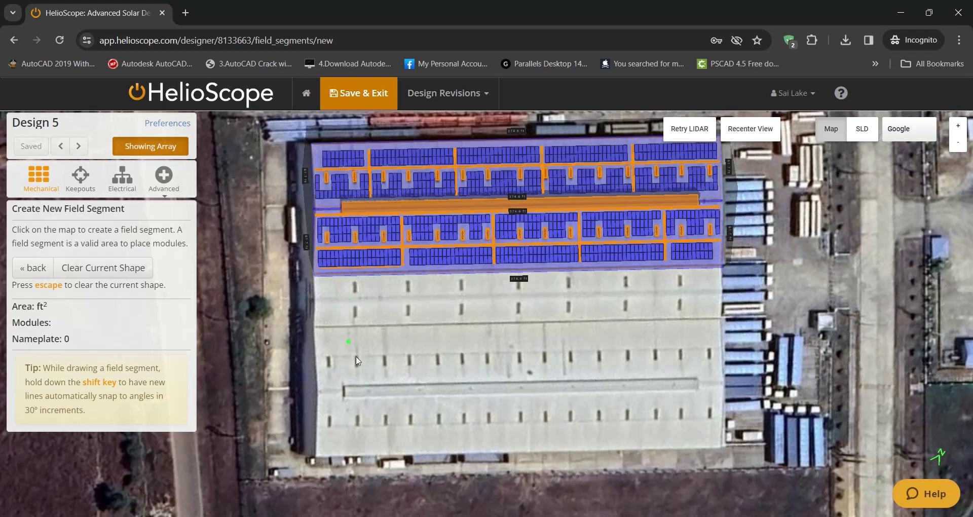
{"action": "scroll", "coordinate": [329, 362], "scroll_direction": "up", "scroll_amount": 2}
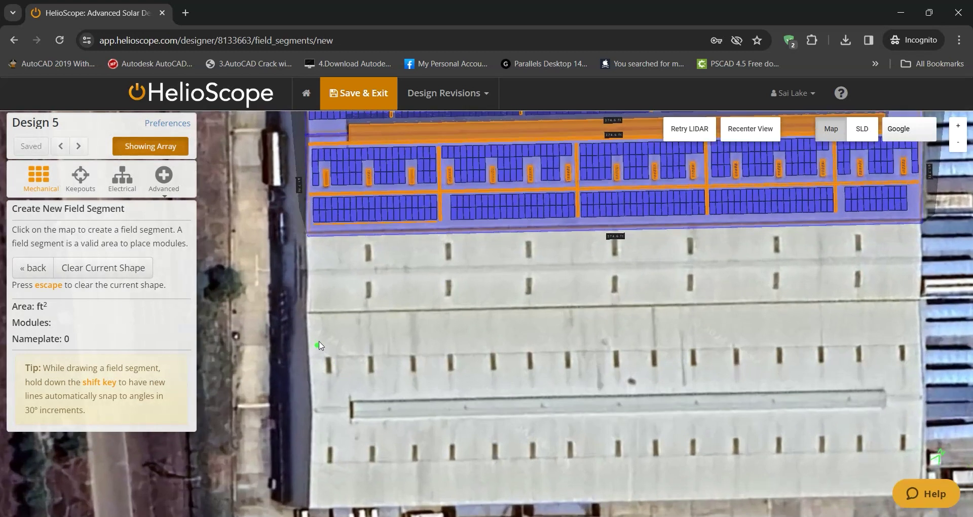
{"action": "scroll", "coordinate": [312, 320], "scroll_direction": "up", "scroll_amount": 2}
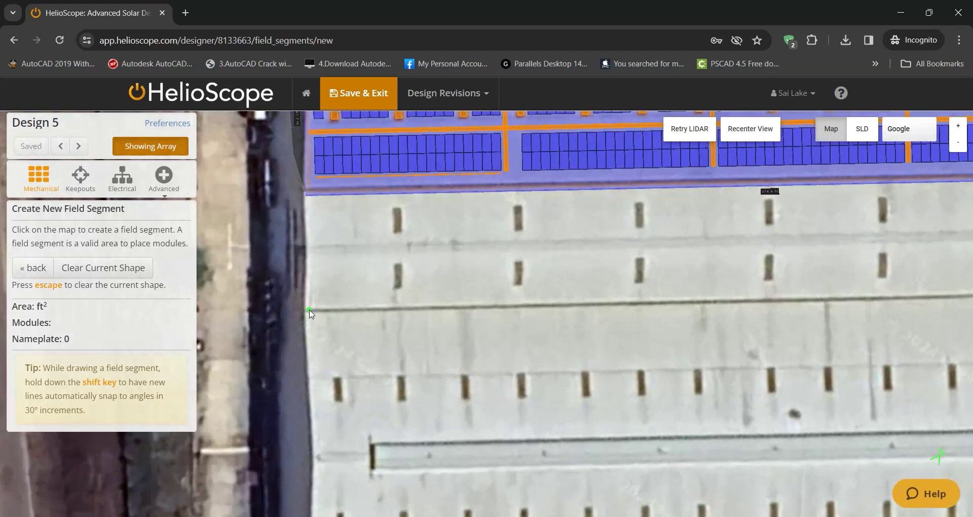
{"action": "scroll", "coordinate": [310, 313], "scroll_direction": "up", "scroll_amount": 1}
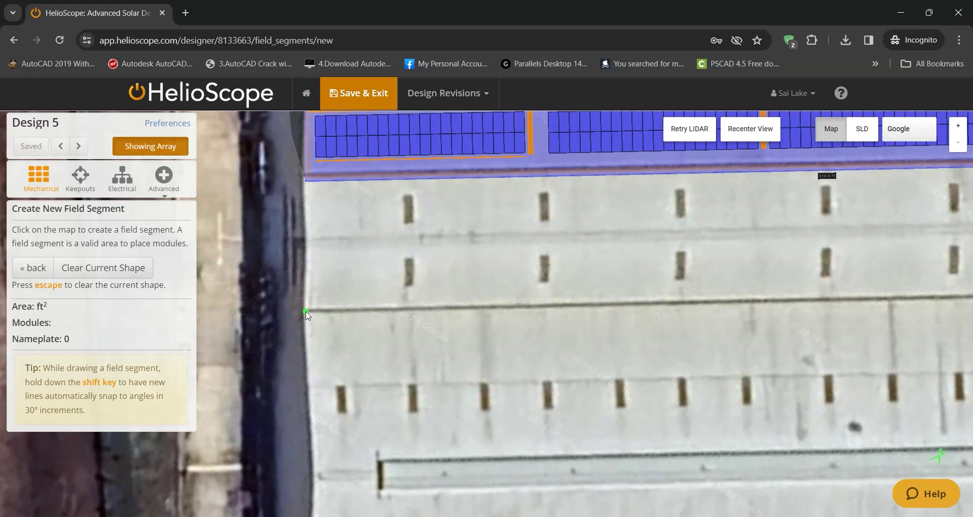
{"action": "left_click", "coordinate": [306, 314]}
{"action": "scroll", "coordinate": [441, 315], "scroll_direction": "down", "scroll_amount": 1}
{"action": "scroll", "coordinate": [507, 312], "scroll_direction": "down", "scroll_amount": 1}
{"action": "left_click_drag", "start_coordinate": [861, 301], "coordinate": [512, 350]}
{"action": "scroll", "coordinate": [591, 350], "scroll_direction": "up", "scroll_amount": 2}
{"action": "scroll", "coordinate": [591, 355], "scroll_direction": "up", "scroll_amount": 4}
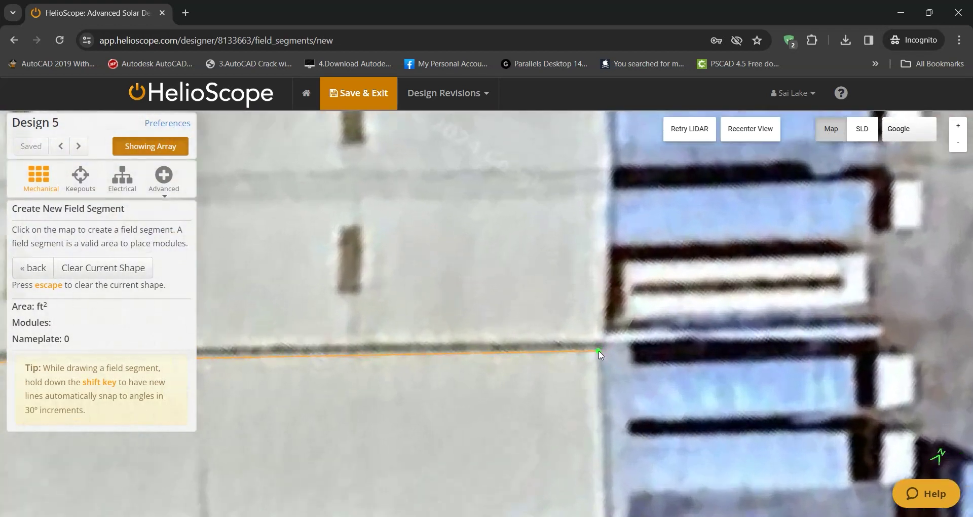
{"action": "left_click", "coordinate": [599, 351]}
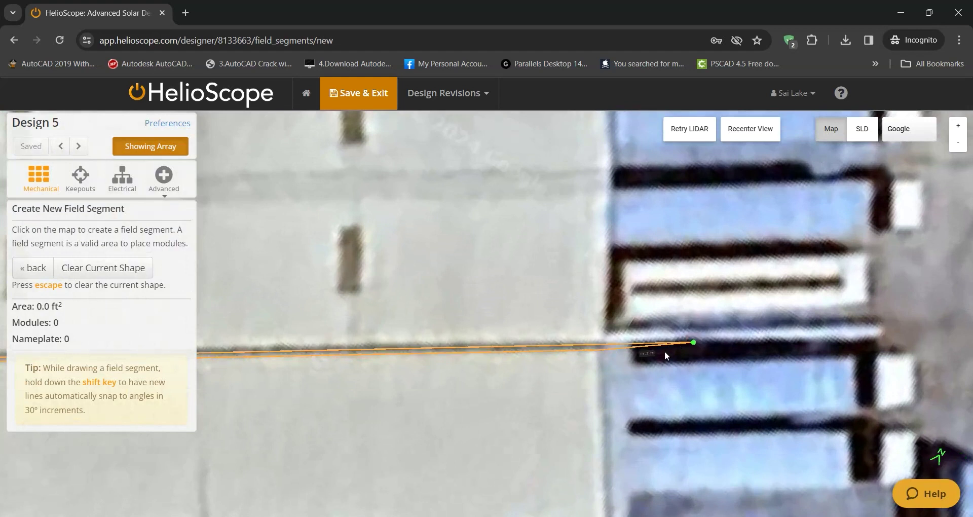
{"action": "scroll", "coordinate": [615, 380], "scroll_direction": "down", "scroll_amount": 4}
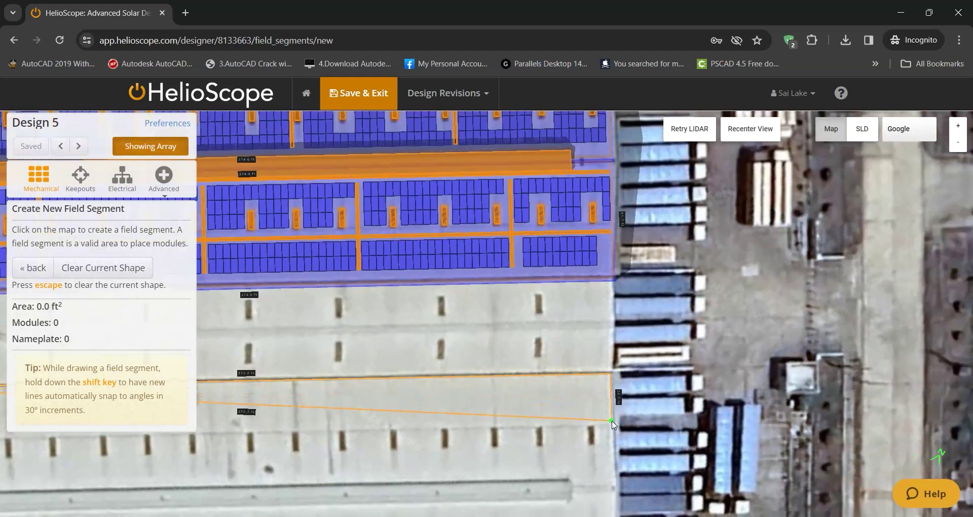
{"action": "left_click_drag", "start_coordinate": [613, 423], "coordinate": [661, 321]}
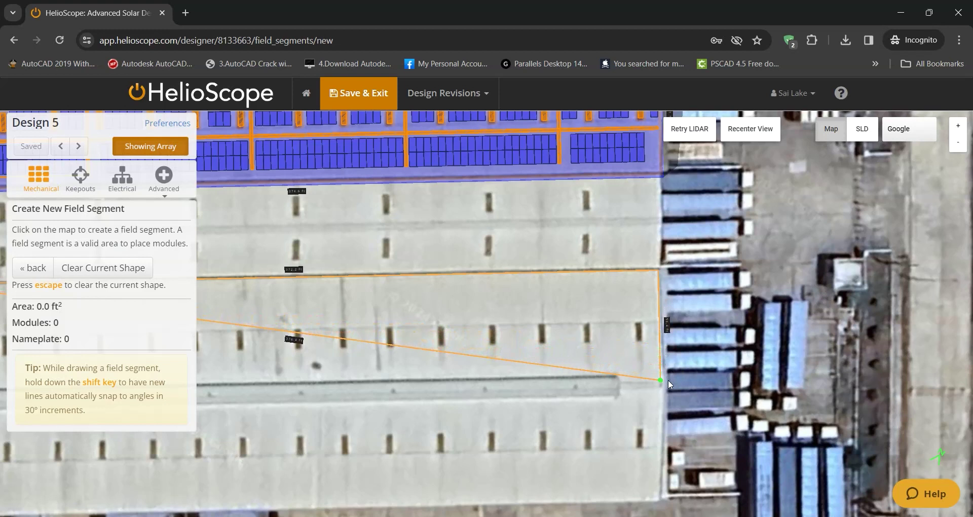
{"action": "scroll", "coordinate": [668, 380], "scroll_direction": "up", "scroll_amount": 2}
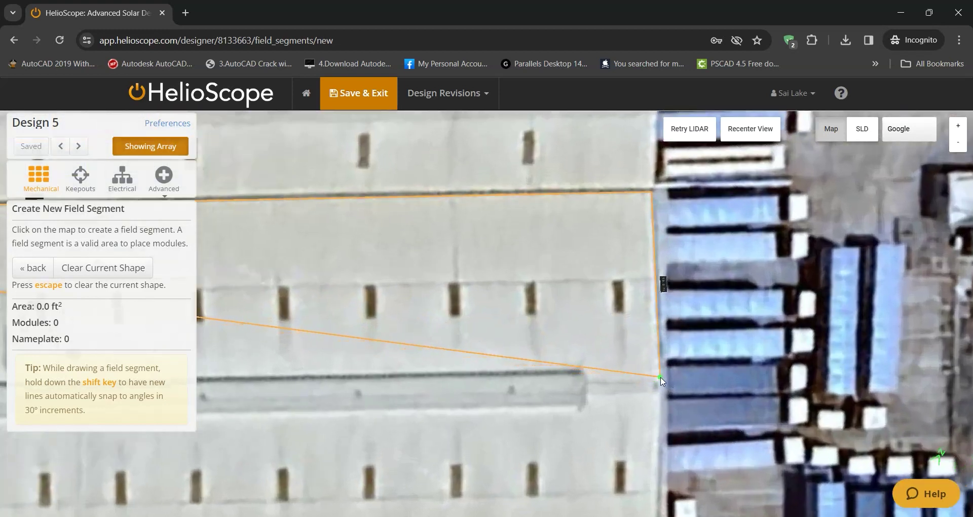
Increase the dimension label size in the designer preferences and save the preferences
{"action": "left_click", "coordinate": [170, 126]}
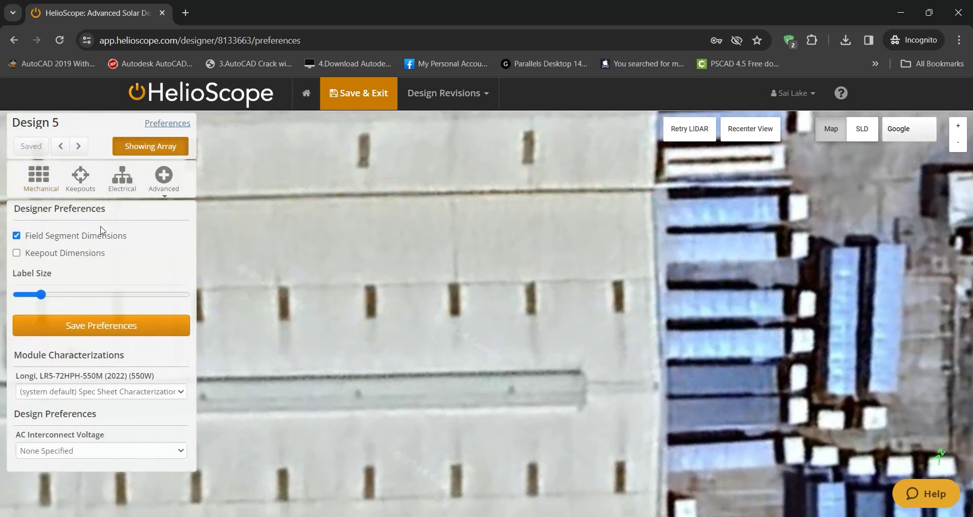
{"action": "left_click_drag", "start_coordinate": [43, 299], "coordinate": [70, 298]}
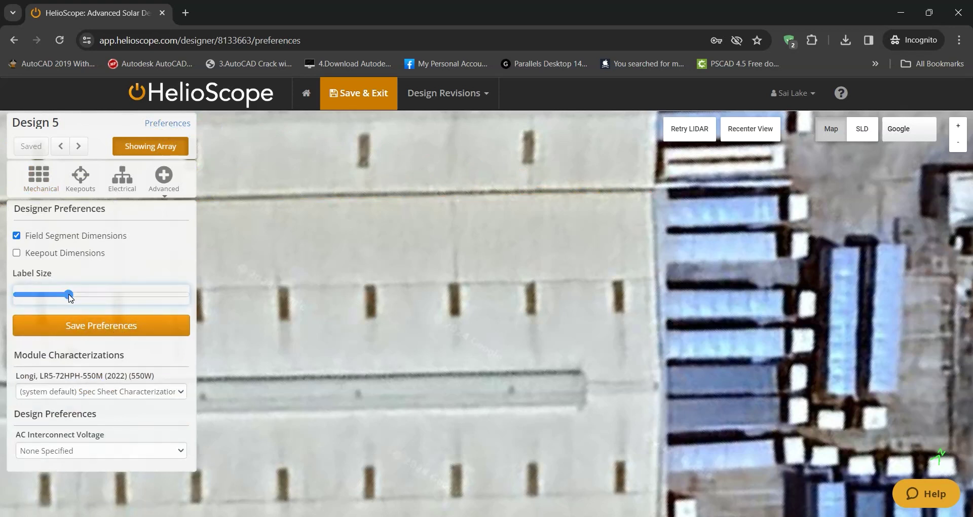
{"action": "left_click", "coordinate": [87, 328]}
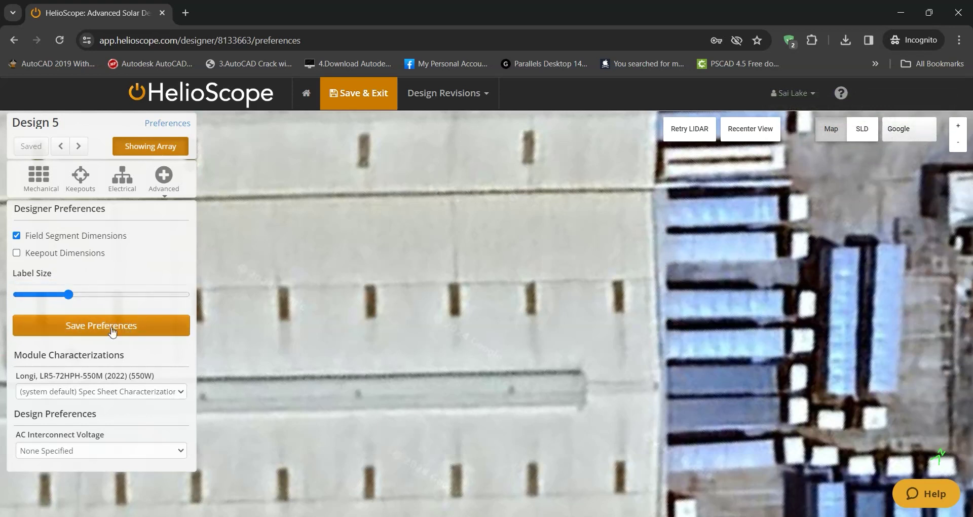
Start a new field segment and draw its upper edge, about 372 ft long, along the roof seam below the existing arrays
{"action": "left_click", "coordinate": [38, 178]}
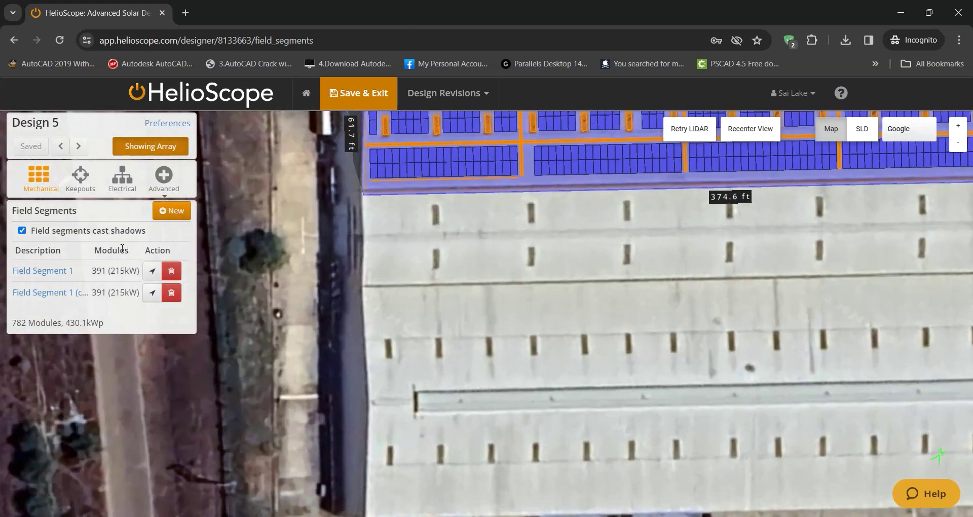
{"action": "left_click", "coordinate": [171, 210]}
{"action": "scroll", "coordinate": [364, 294], "scroll_direction": "up", "scroll_amount": 3}
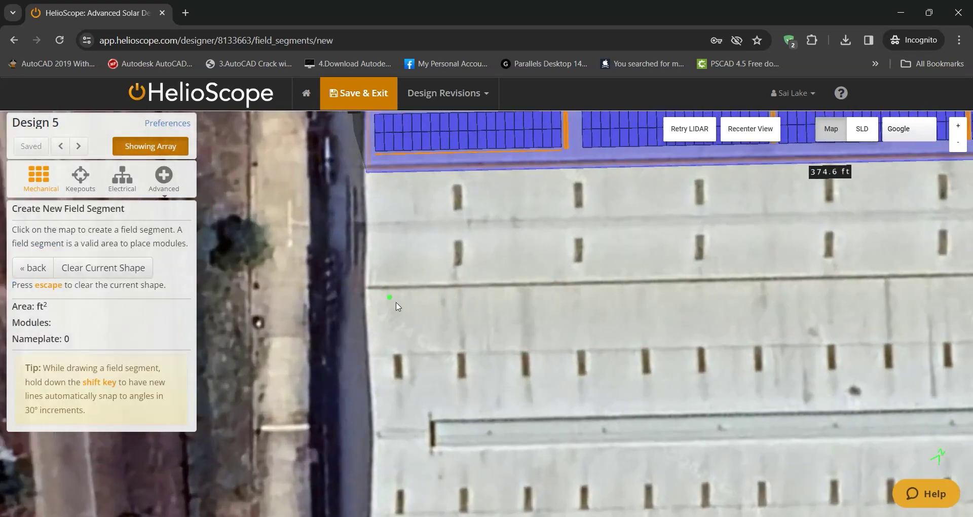
{"action": "left_click", "coordinate": [355, 287]}
{"action": "scroll", "coordinate": [886, 311], "scroll_direction": "down", "scroll_amount": 1}
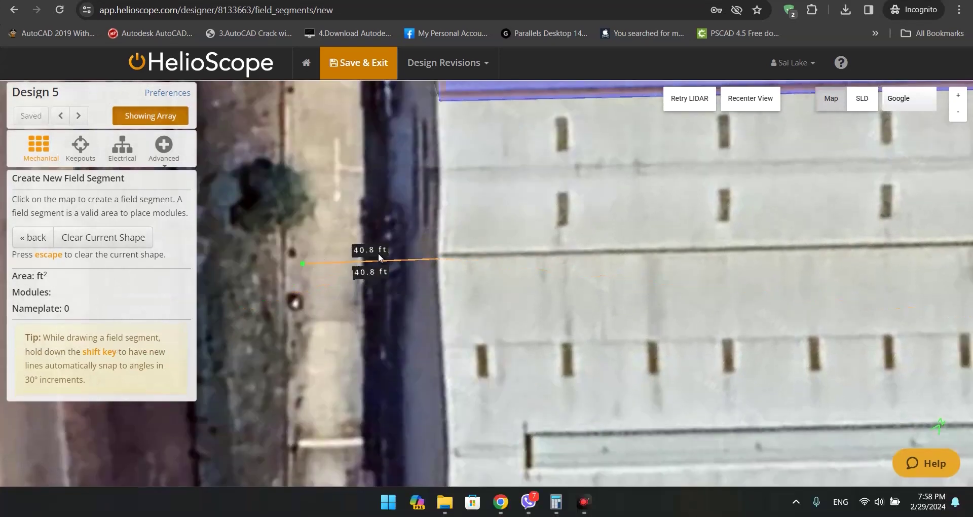
{"action": "scroll", "coordinate": [733, 241], "scroll_direction": "down", "scroll_amount": 1}
{"action": "left_click_drag", "start_coordinate": [961, 291], "coordinate": [584, 275]}
{"action": "scroll", "coordinate": [785, 284], "scroll_direction": "down", "scroll_amount": 3}
{"action": "left_click_drag", "start_coordinate": [960, 266], "coordinate": [501, 329]}
{"action": "scroll", "coordinate": [634, 297], "scroll_direction": "up", "scroll_amount": 4}
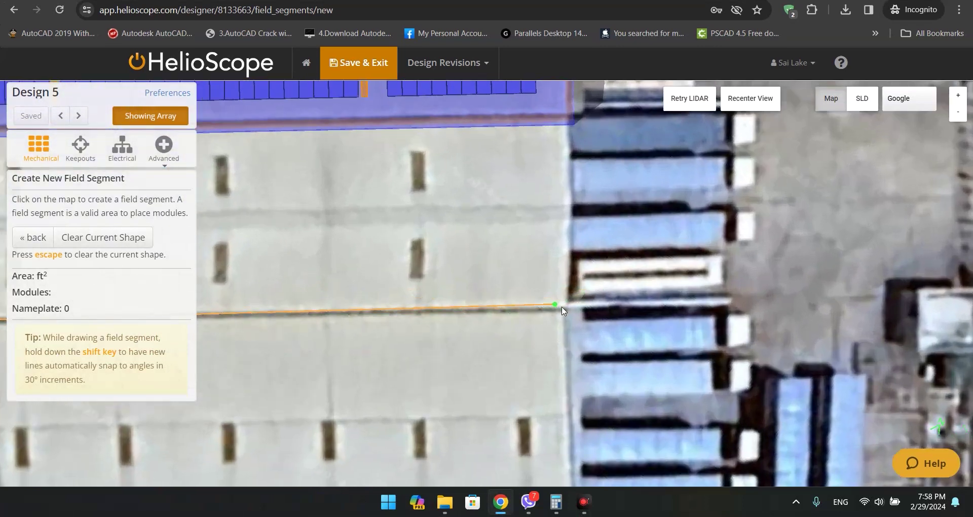
{"action": "left_click", "coordinate": [564, 311]}
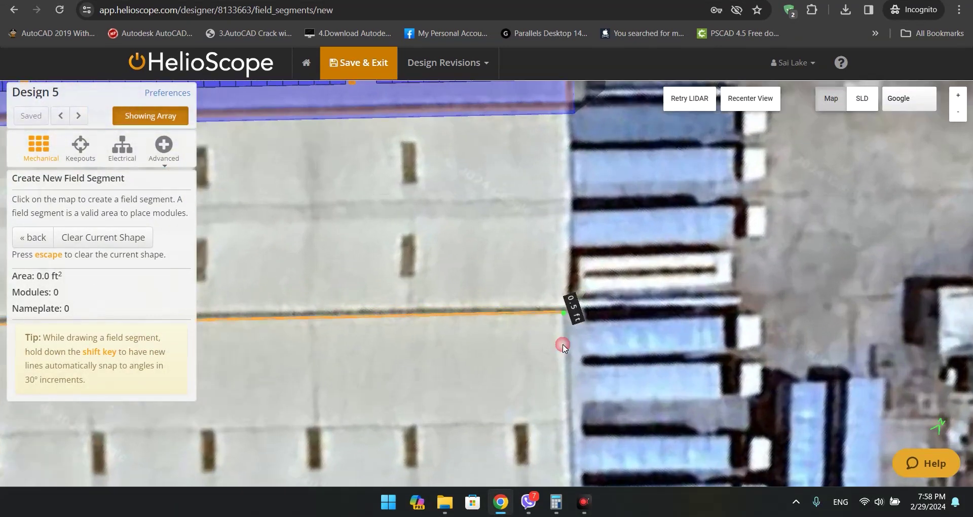
Complete the field segment as a closed four-sided outline about 60 ft deep, reaching down to the raised strip on the lower roof
{"action": "left_click_drag", "start_coordinate": [564, 318], "coordinate": [636, 163]}
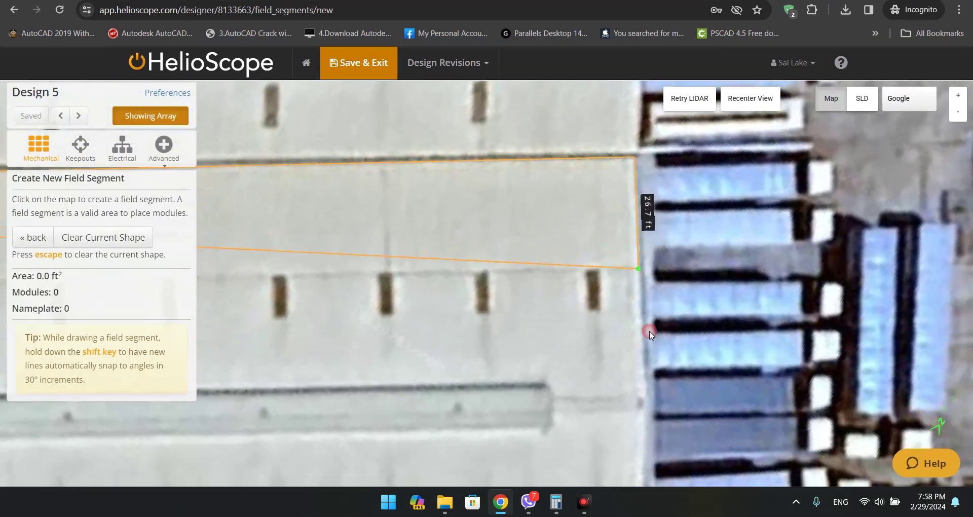
{"action": "left_click", "coordinate": [642, 407]}
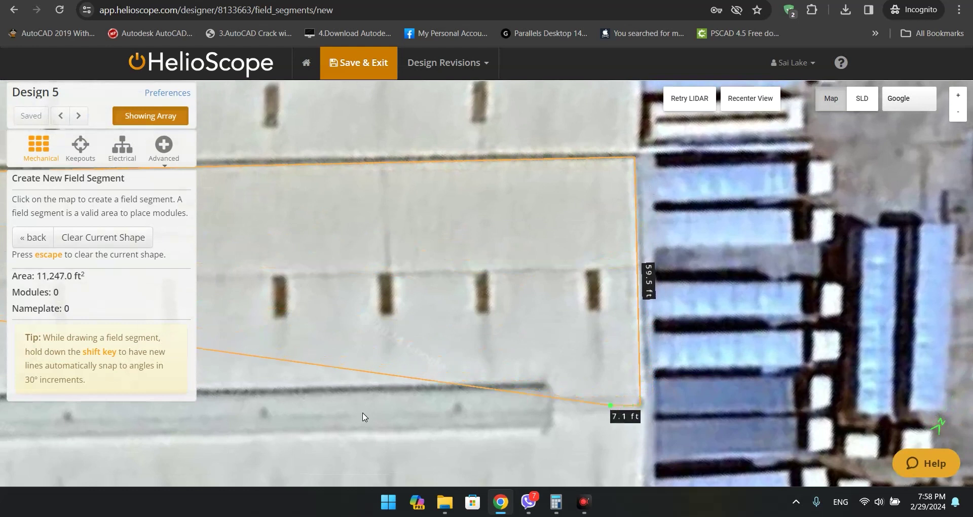
{"action": "scroll", "coordinate": [654, 375], "scroll_direction": "down", "scroll_amount": 2}
{"action": "scroll", "coordinate": [626, 374], "scroll_direction": "down", "scroll_amount": 2}
{"action": "left_click_drag", "start_coordinate": [479, 373], "coordinate": [532, 369]}
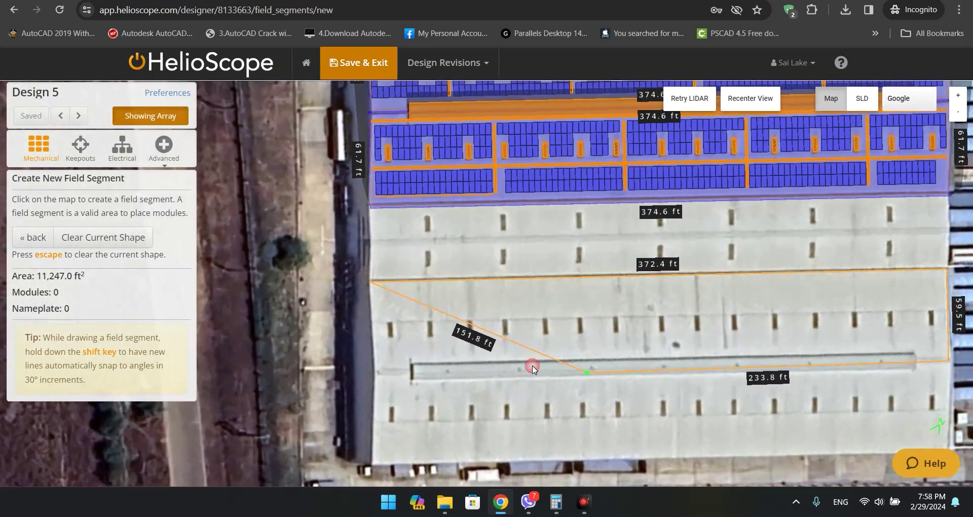
{"action": "left_click", "coordinate": [372, 375]}
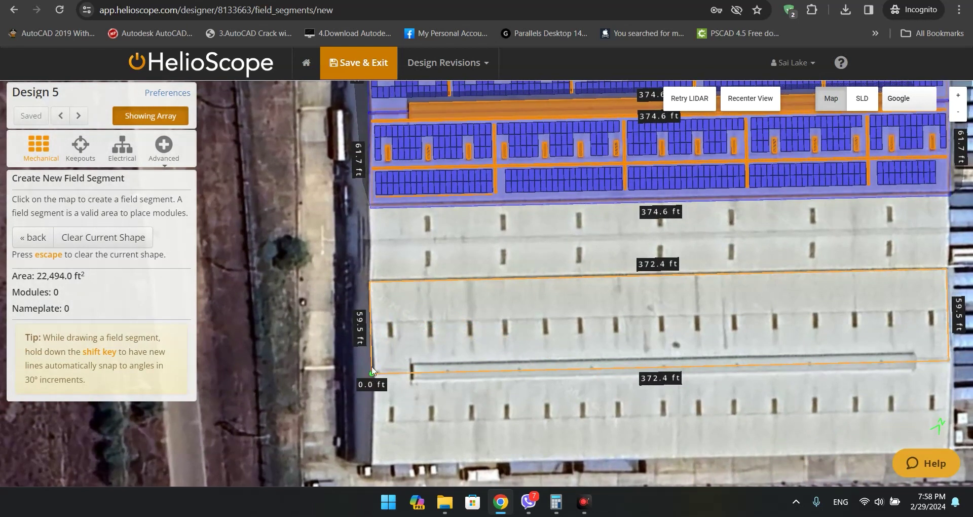
{"action": "left_click", "coordinate": [371, 283]}
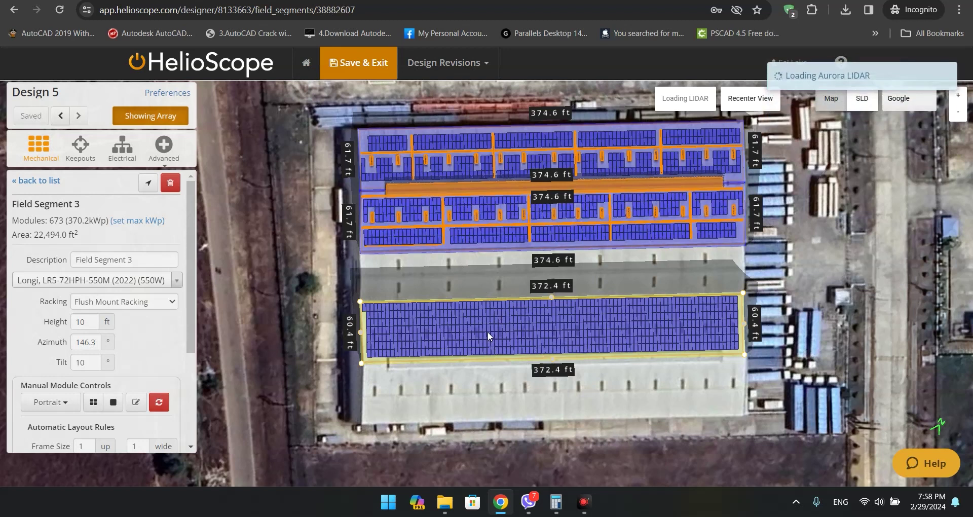
Hide the module array to inspect the roof beneath the new field segment, and show the array again
{"action": "key", "text": "space"}
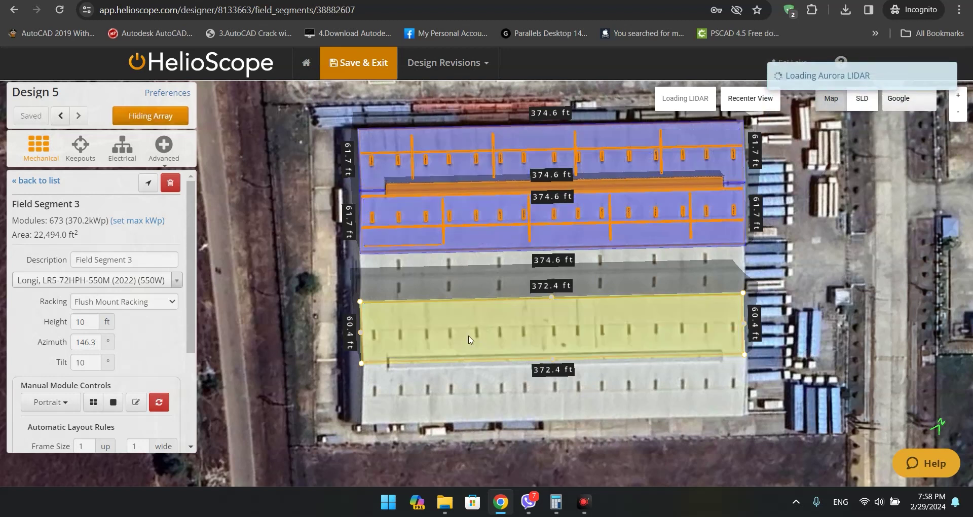
{"action": "scroll", "coordinate": [393, 361], "scroll_direction": "up", "scroll_amount": 2}
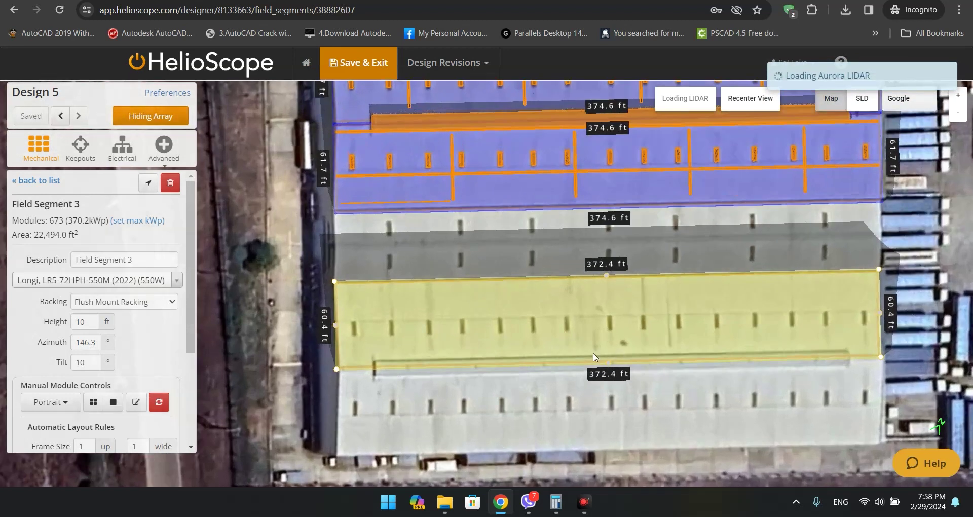
{"action": "key", "text": "space"}
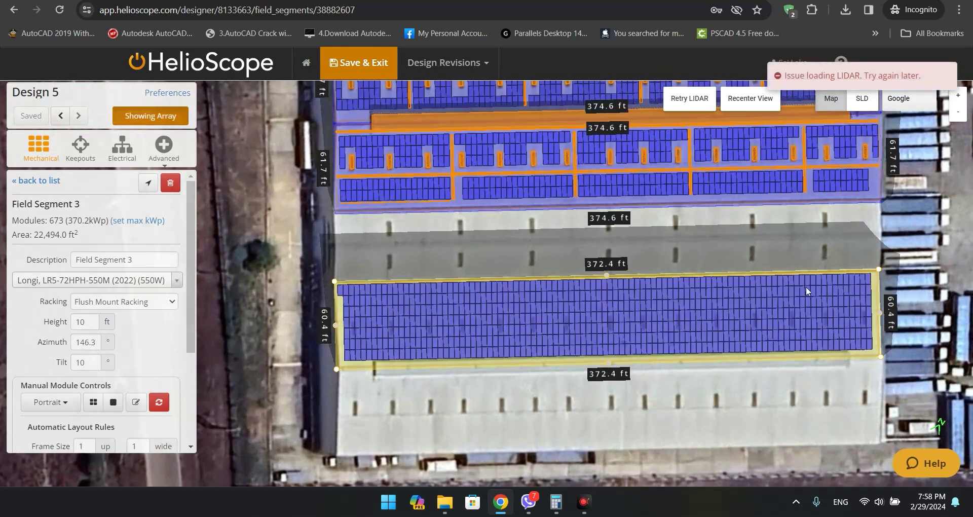
Set the new field segment's setback to 100 ft
{"action": "scroll", "coordinate": [65, 343], "scroll_direction": "down", "scroll_amount": 3}
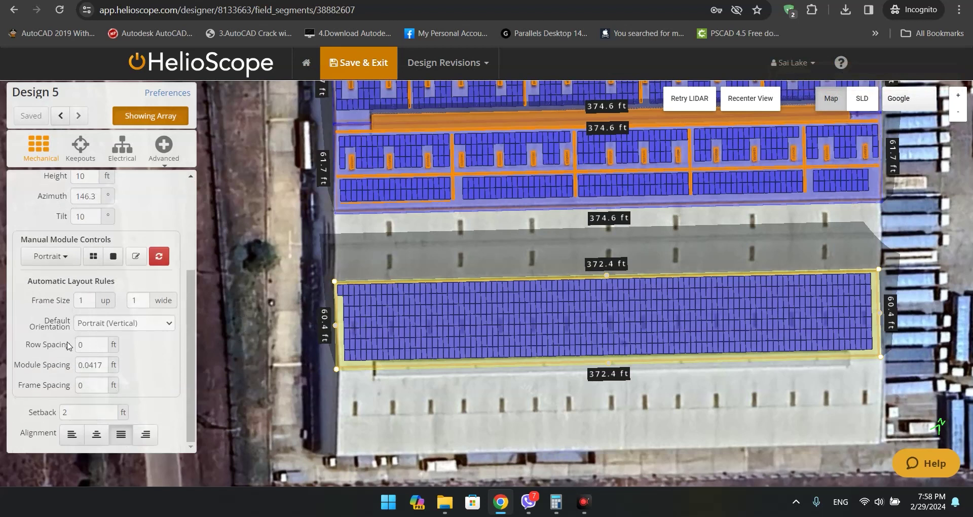
{"action": "left_click", "coordinate": [65, 411]}
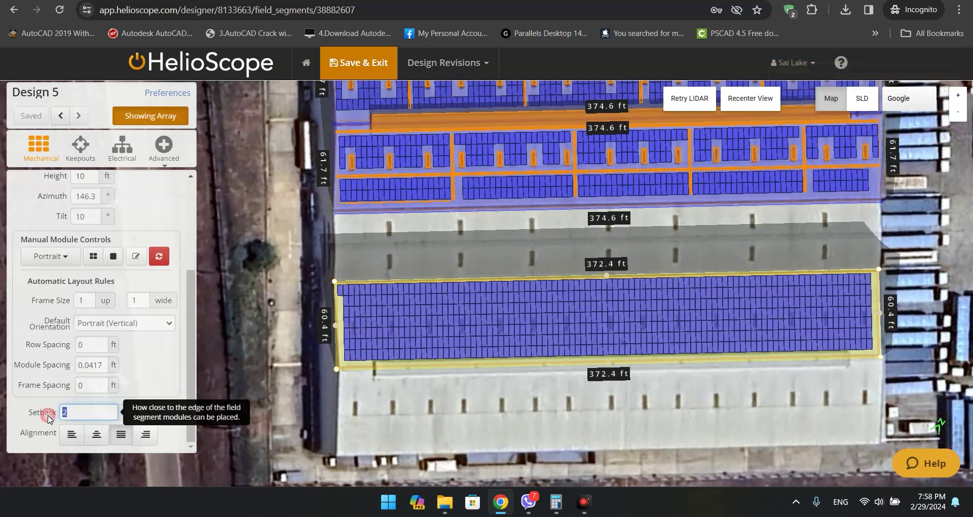
{"action": "type", "text": "100"}
{"action": "scroll", "coordinate": [383, 393], "scroll_direction": "down", "scroll_amount": 2}
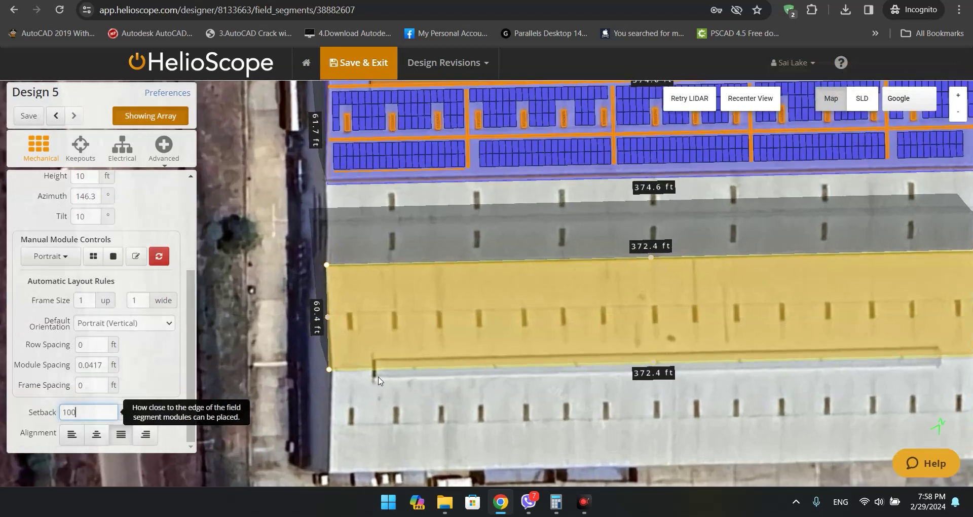
{"action": "scroll", "coordinate": [815, 282], "scroll_direction": "up", "scroll_amount": 1}
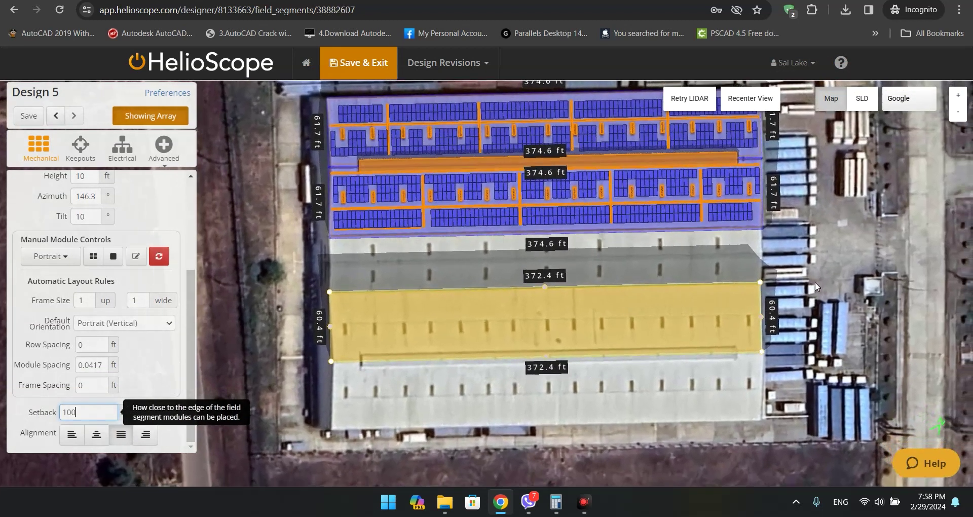
{"action": "scroll", "coordinate": [355, 355], "scroll_direction": "up", "scroll_amount": 1}
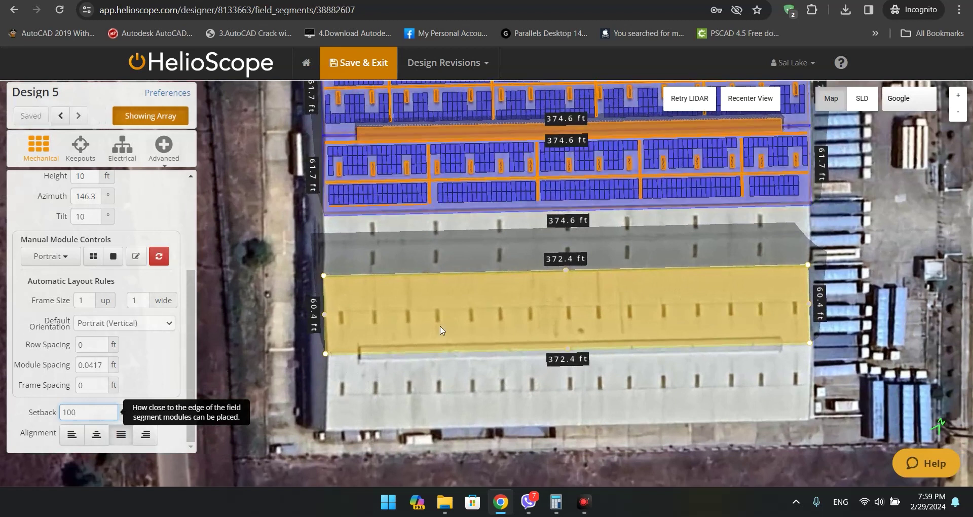
{"action": "left_click_drag", "start_coordinate": [378, 407], "coordinate": [350, 395]}
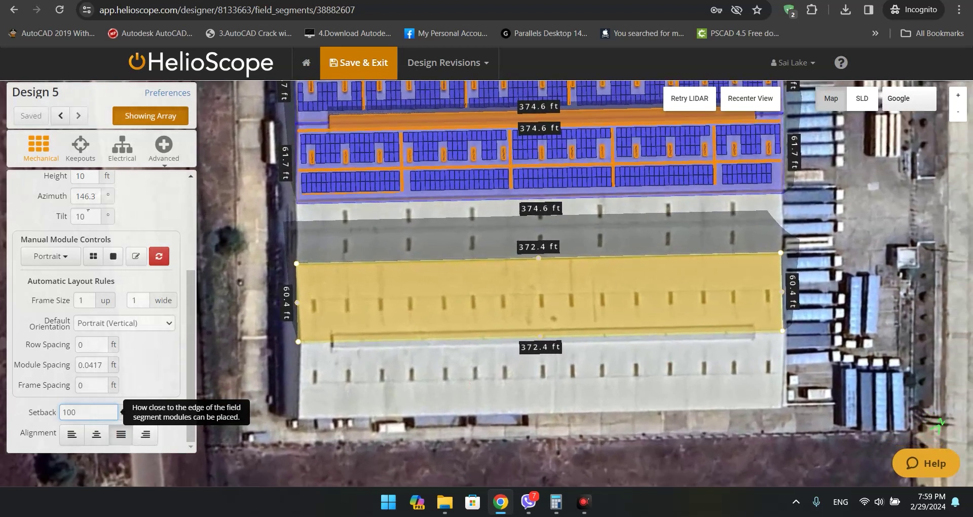
{"action": "scroll", "coordinate": [41, 233], "scroll_direction": "up", "scroll_amount": 3}
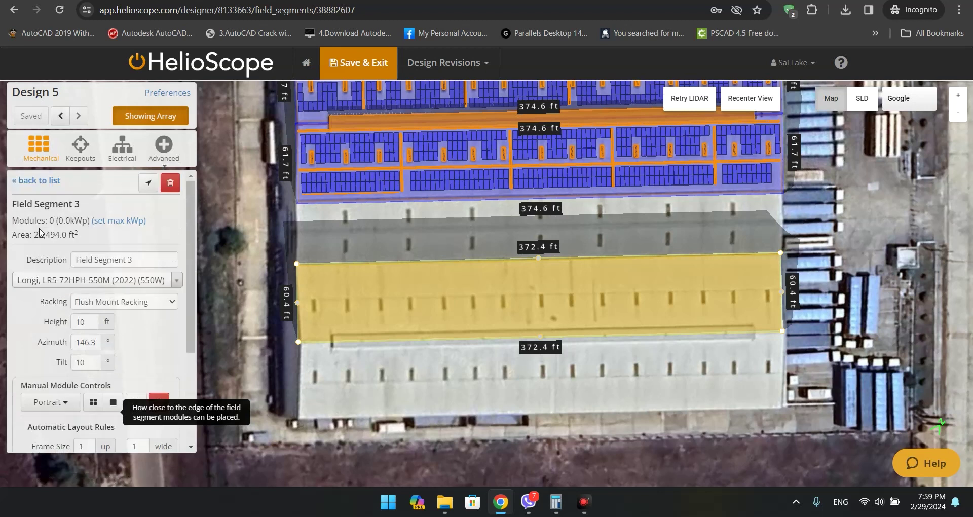
{"action": "left_click", "coordinate": [26, 181]}
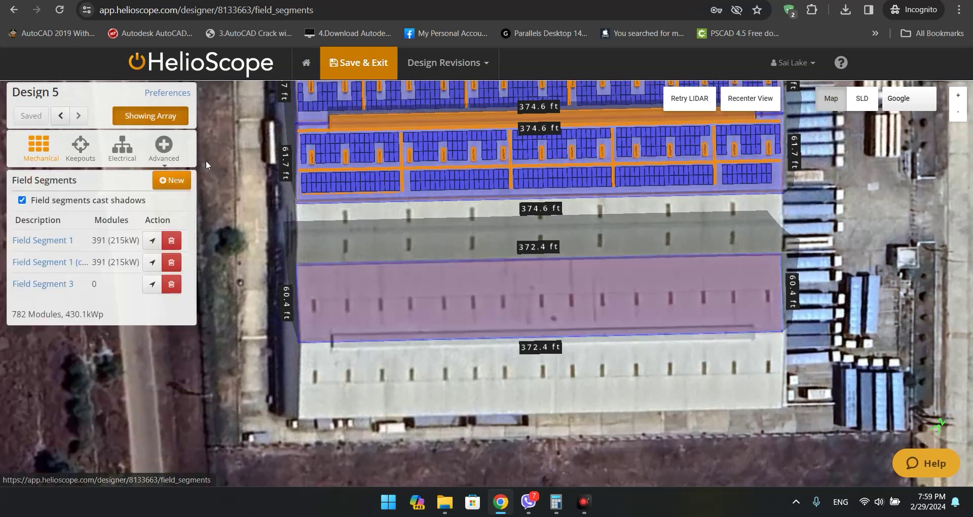
{"action": "left_click", "coordinate": [172, 182]}
{"action": "scroll", "coordinate": [315, 361], "scroll_direction": "up", "scroll_amount": 2}
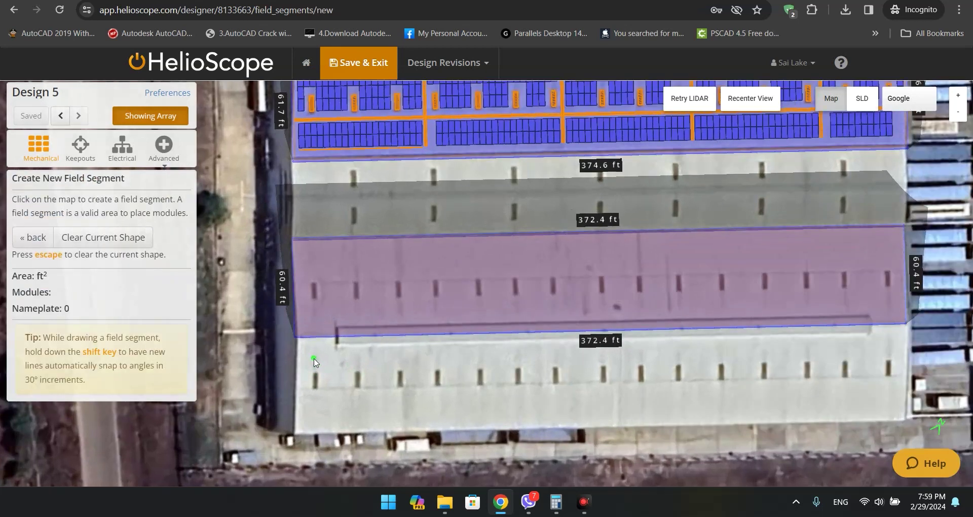
{"action": "left_click", "coordinate": [33, 237]}
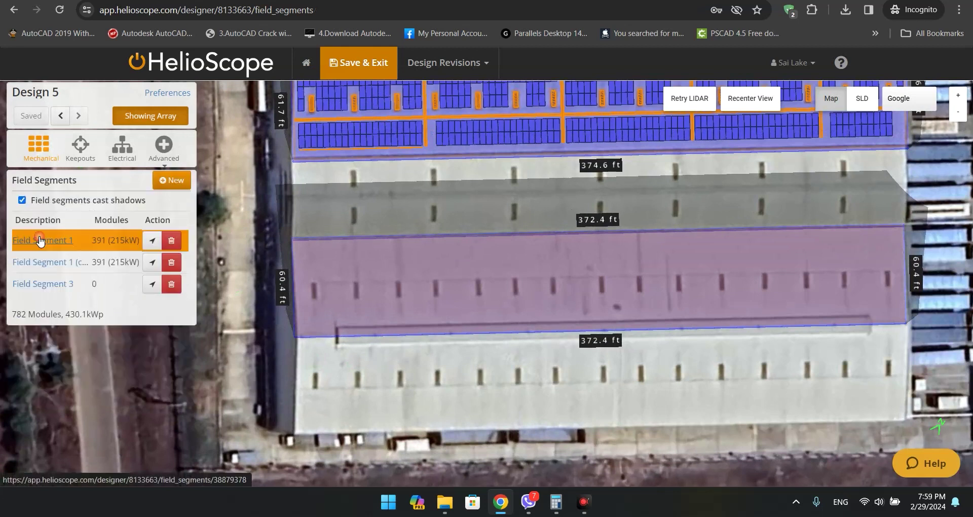
Copy Field Segment 3 and place the duplicate below it on the lowest roof section
{"action": "right_click", "coordinate": [760, 283]}
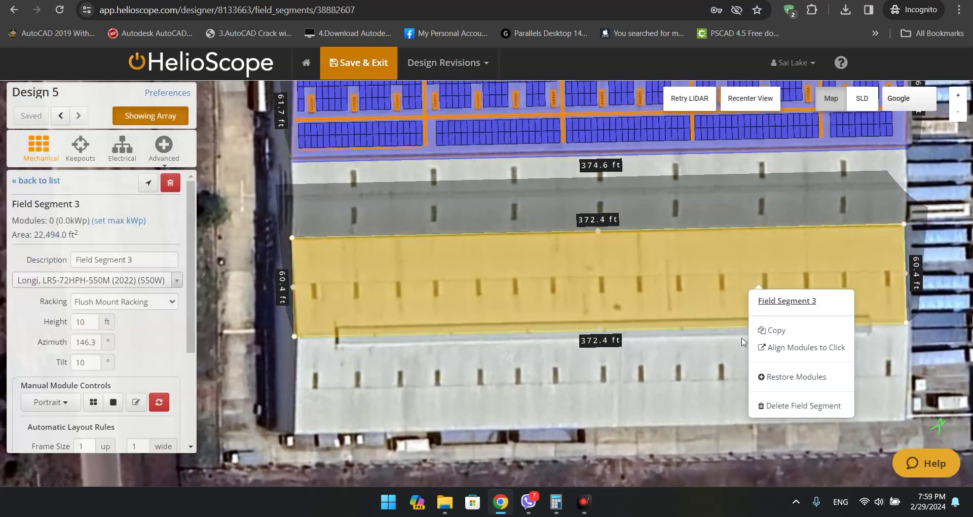
{"action": "left_click", "coordinate": [795, 332]}
{"action": "scroll", "coordinate": [803, 339], "scroll_direction": "down", "scroll_amount": 2}
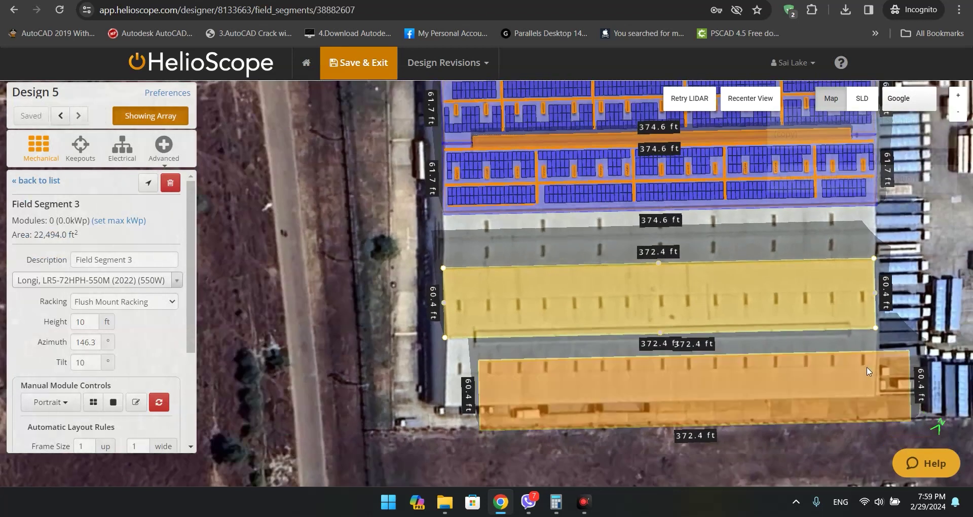
{"action": "left_click", "coordinate": [802, 367]}
{"action": "scroll", "coordinate": [763, 394], "scroll_direction": "up", "scroll_amount": 3}
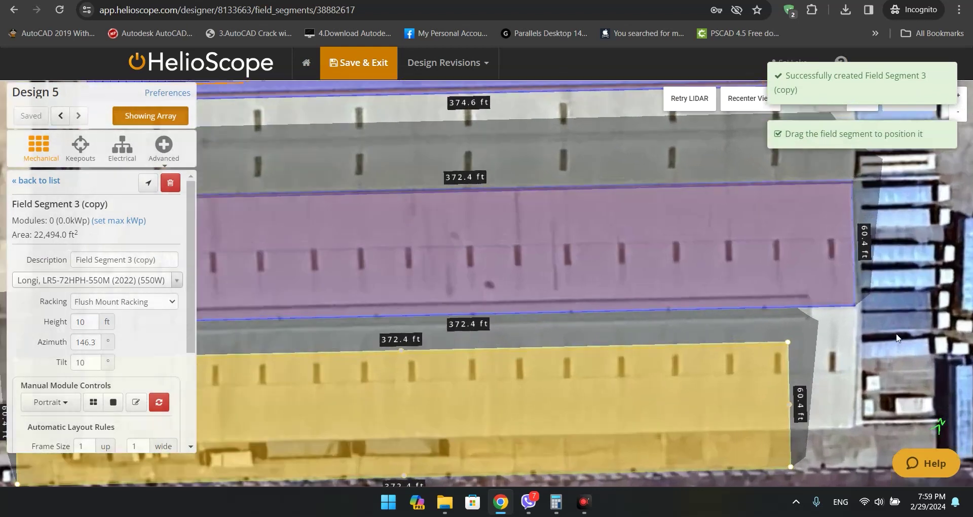
Move the copied field segment so its upper right corner meets the lower right corner of Field Segment 3
{"action": "left_click_drag", "start_coordinate": [763, 394], "coordinate": [925, 297]}
{"action": "scroll", "coordinate": [932, 286], "scroll_direction": "up", "scroll_amount": 2}
{"action": "scroll", "coordinate": [923, 315], "scroll_direction": "up", "scroll_amount": 3}
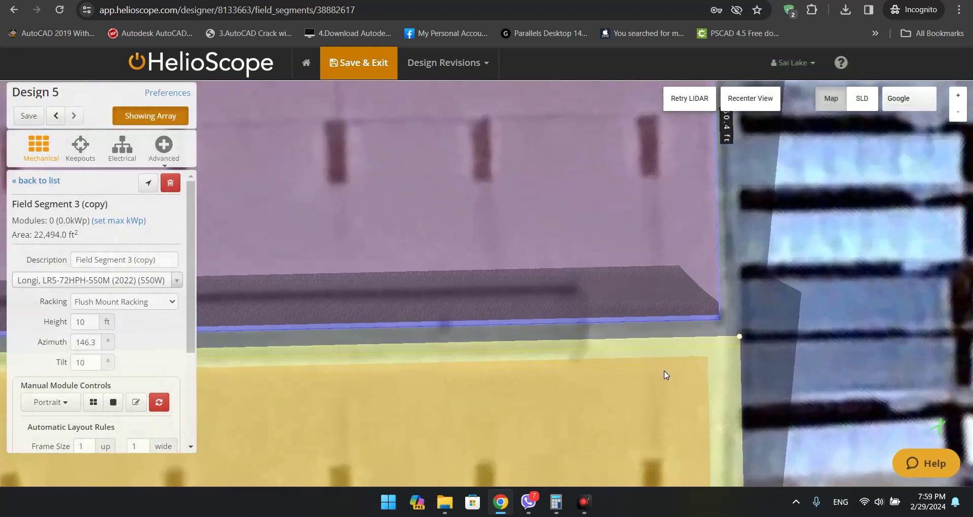
{"action": "scroll", "coordinate": [649, 373], "scroll_direction": "up", "scroll_amount": 2}
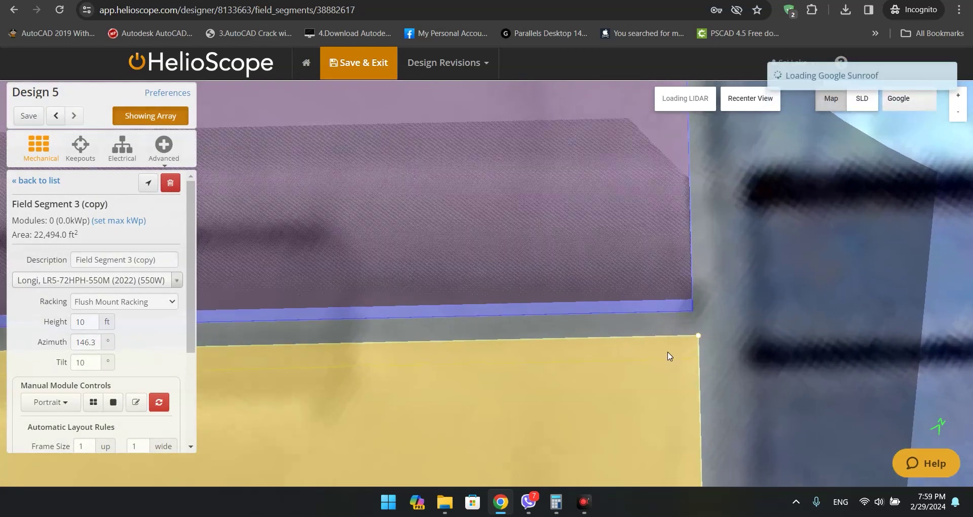
{"action": "left_click_drag", "start_coordinate": [670, 358], "coordinate": [667, 337]}
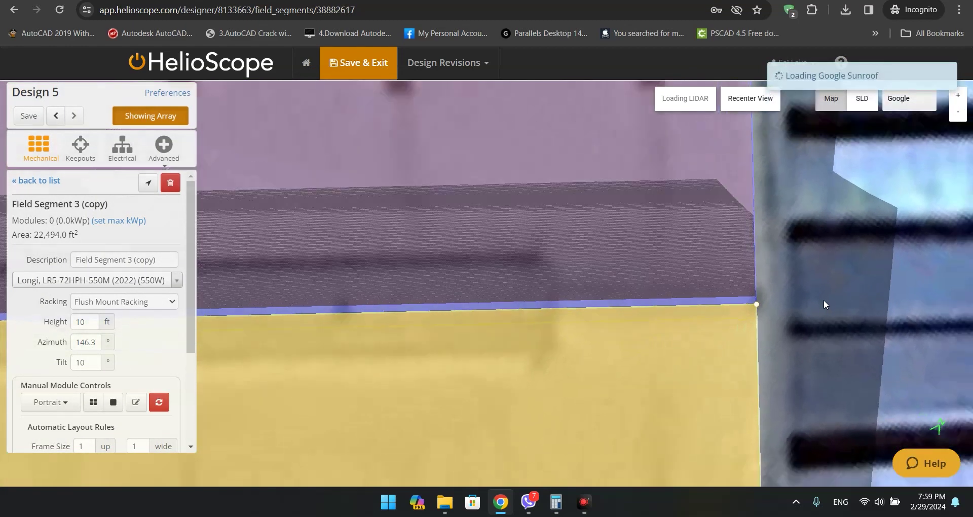
{"action": "scroll", "coordinate": [802, 305], "scroll_direction": "down", "scroll_amount": 5}
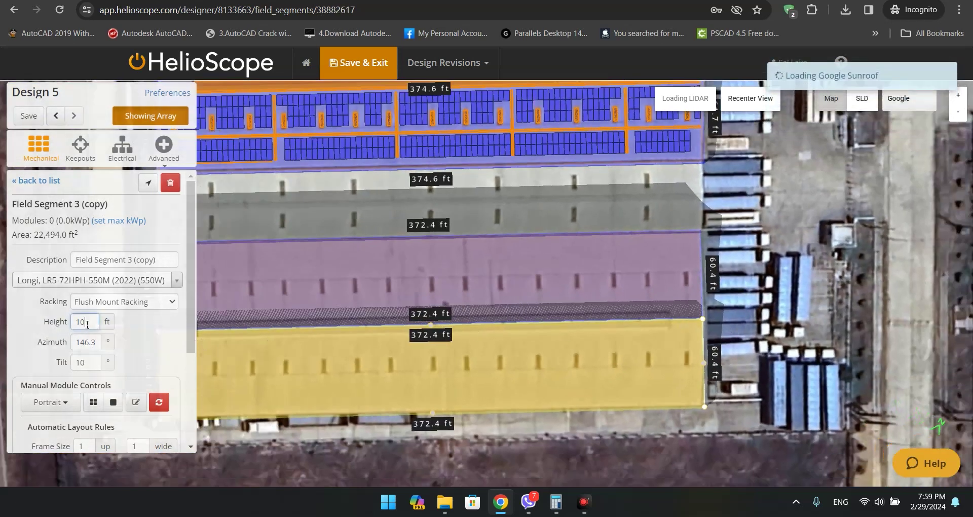
Set the copied field segment's height to 0 ft and its tilt to 0°
{"action": "left_click", "coordinate": [66, 326]}
{"action": "type", "text": "0"}
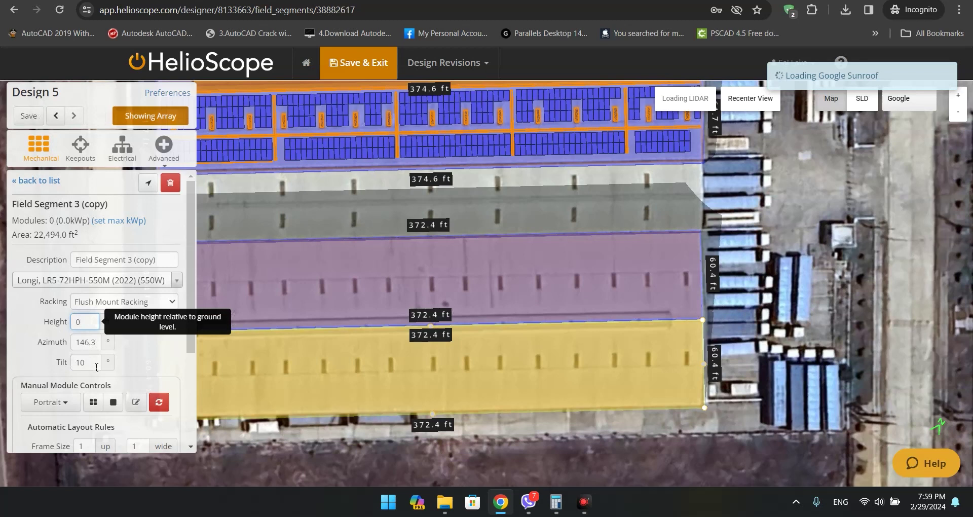
{"action": "left_click", "coordinate": [62, 362]}
{"action": "type", "text": "0"}
Select the original Field Segment 3 and set its height to 0 ft and its tilt to 0°
{"action": "left_click", "coordinate": [445, 281]}
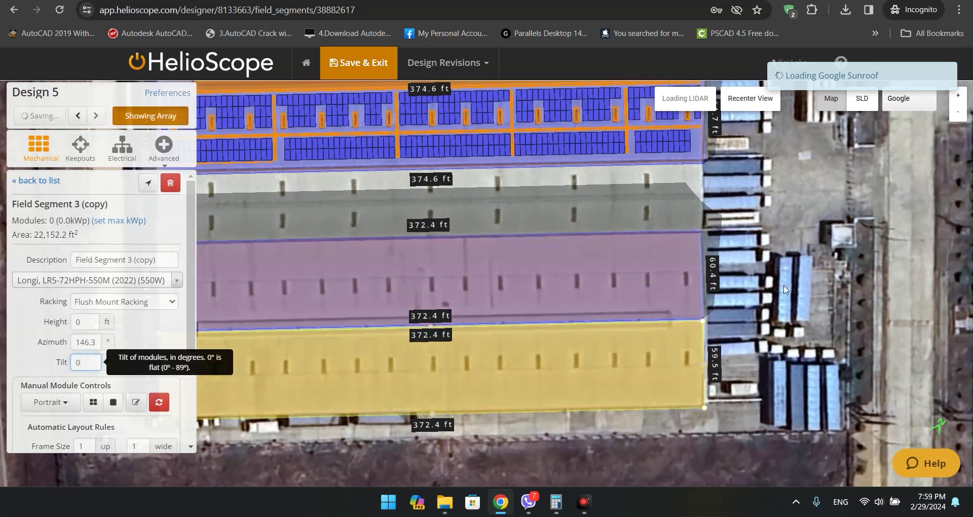
{"action": "left_click", "coordinate": [95, 319]}
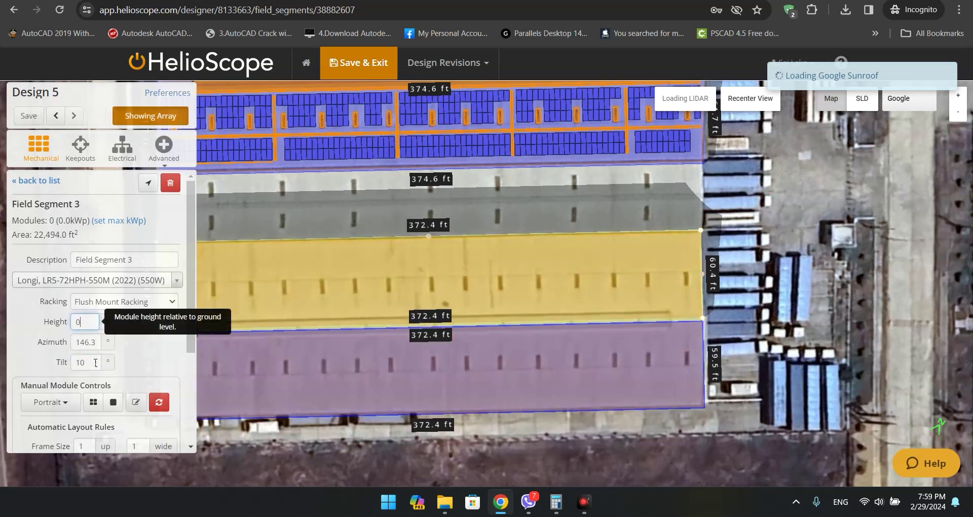
{"action": "type", "text": "0"}
{"action": "key", "text": "Tab"}
{"action": "type", "text": "0"}
Move the copied field segment up to close the gap to Field Segment 3 at their right ends
{"action": "scroll", "coordinate": [678, 341], "scroll_direction": "up", "scroll_amount": 2}
{"action": "scroll", "coordinate": [677, 340], "scroll_direction": "up", "scroll_amount": 3}
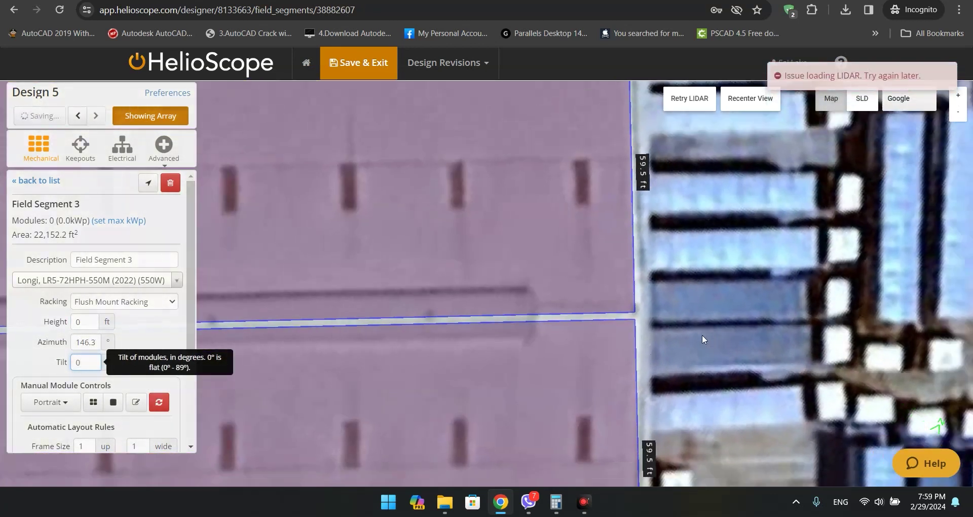
{"action": "left_click", "coordinate": [700, 336]}
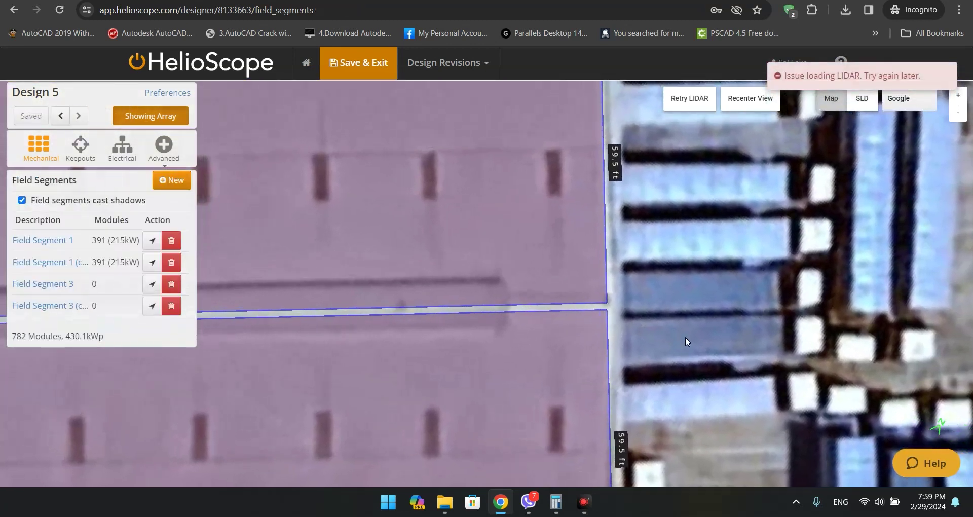
{"action": "left_click", "coordinate": [623, 355]}
{"action": "left_click_drag", "start_coordinate": [625, 354], "coordinate": [625, 350]}
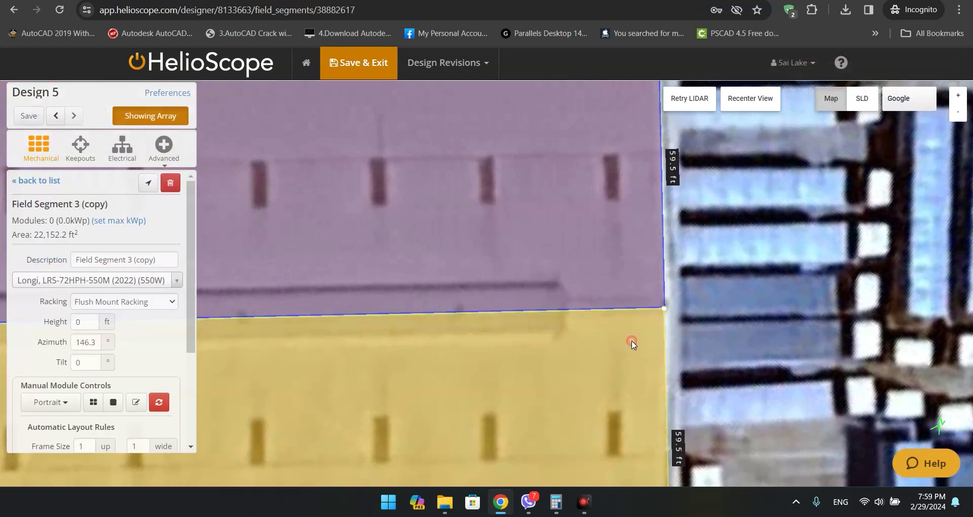
{"action": "scroll", "coordinate": [765, 318], "scroll_direction": "down", "scroll_amount": 3}
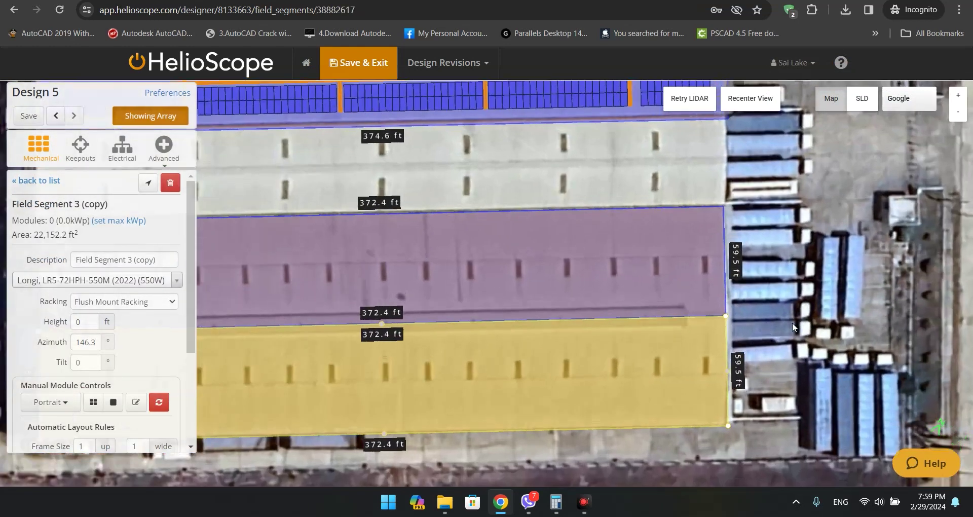
Fine-tune the copied field segment's position so its upper left corner coincides with Field Segment 3's lower left corner, then deselect it
{"action": "left_click_drag", "start_coordinate": [792, 323], "coordinate": [968, 306]}
{"action": "left_click_drag", "start_coordinate": [365, 323], "coordinate": [499, 333]}
{"action": "left_click", "coordinate": [337, 383]}
{"action": "scroll", "coordinate": [264, 365], "scroll_direction": "up", "scroll_amount": 1}
{"action": "scroll", "coordinate": [264, 368], "scroll_direction": "up", "scroll_amount": 1}
{"action": "left_click_drag", "start_coordinate": [264, 368], "coordinate": [374, 409]}
{"action": "left_click_drag", "start_coordinate": [735, 395], "coordinate": [532, 376]}
{"action": "scroll", "coordinate": [323, 311], "scroll_direction": "up", "scroll_amount": 2}
{"action": "scroll", "coordinate": [360, 365], "scroll_direction": "up", "scroll_amount": 1}
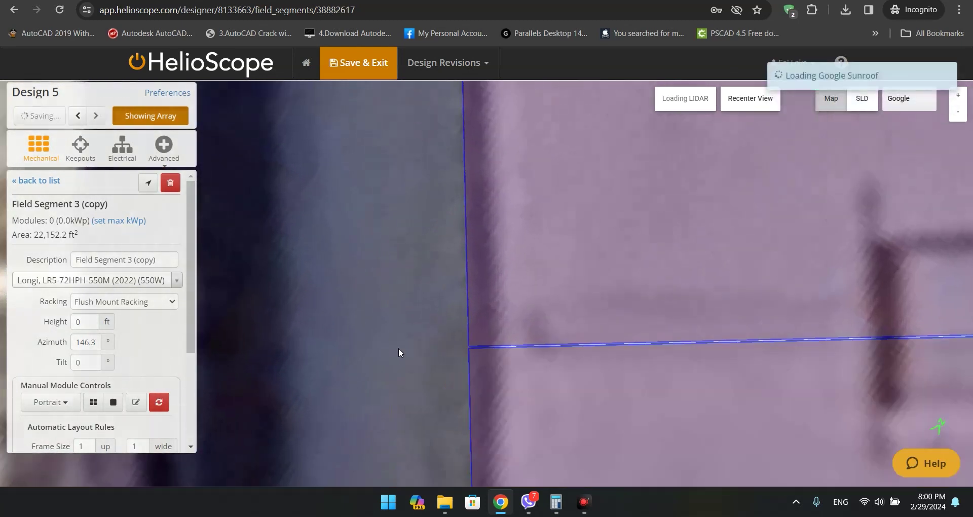
{"action": "left_click", "coordinate": [428, 355]}
{"action": "left_click", "coordinate": [554, 368]}
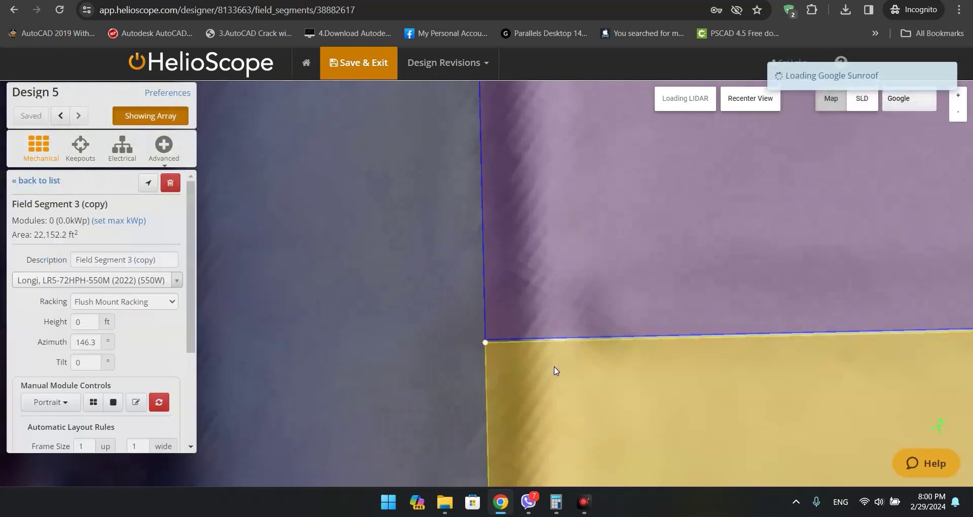
{"action": "left_click_drag", "start_coordinate": [557, 369], "coordinate": [558, 368]}
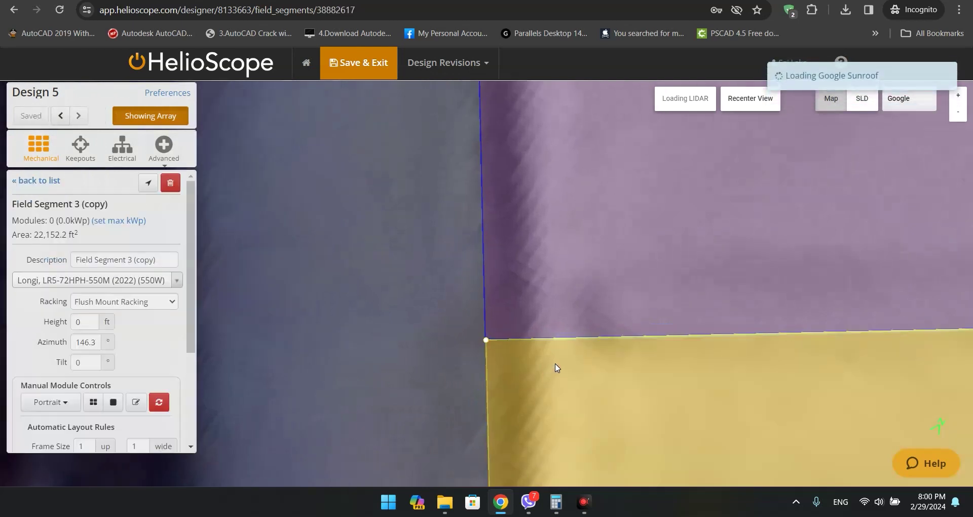
{"action": "left_click", "coordinate": [423, 366]}
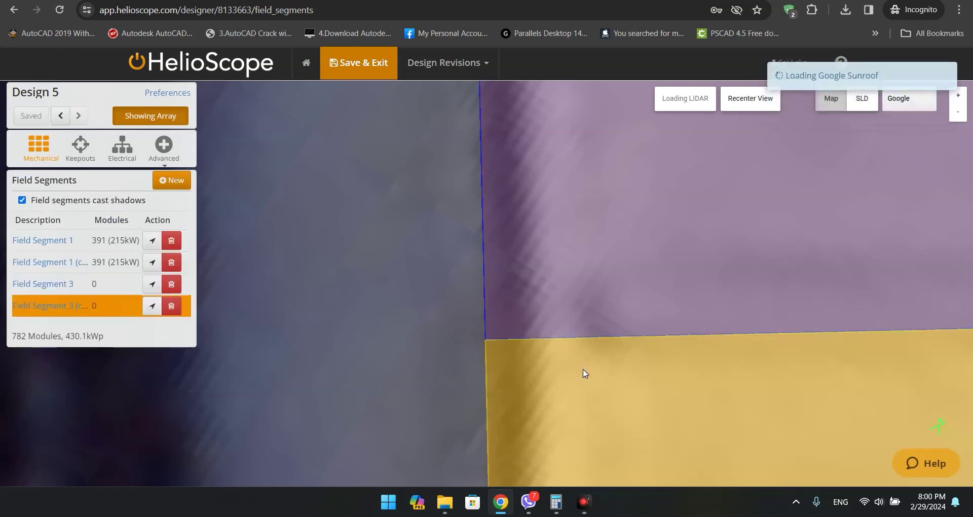
{"action": "scroll", "coordinate": [430, 370], "scroll_direction": "up", "scroll_amount": 5}
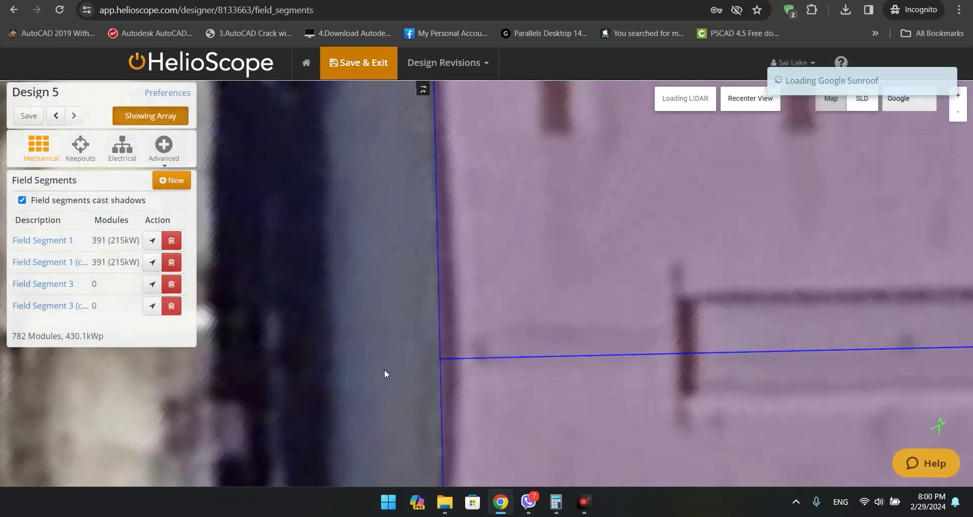
{"action": "scroll", "coordinate": [386, 369], "scroll_direction": "down", "scroll_amount": 3}
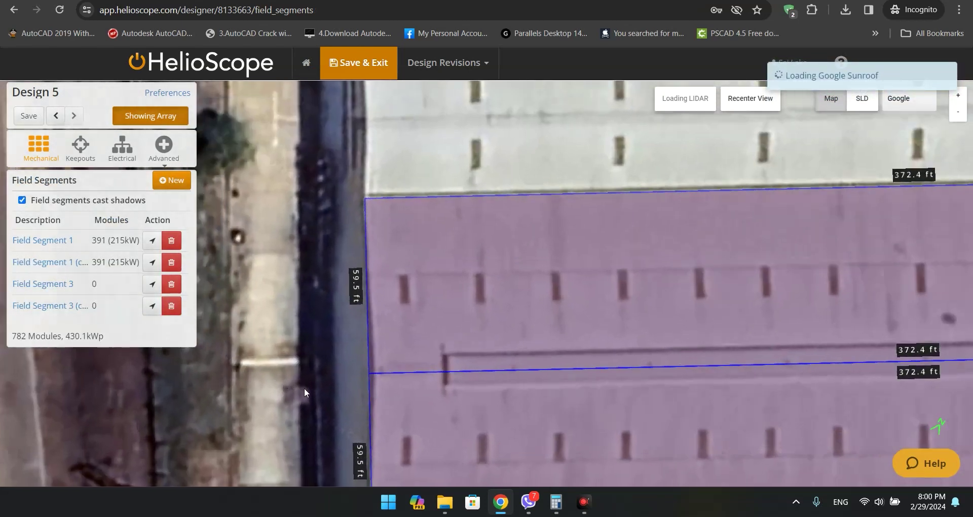
{"action": "scroll", "coordinate": [303, 397], "scroll_direction": "down", "scroll_amount": 4}
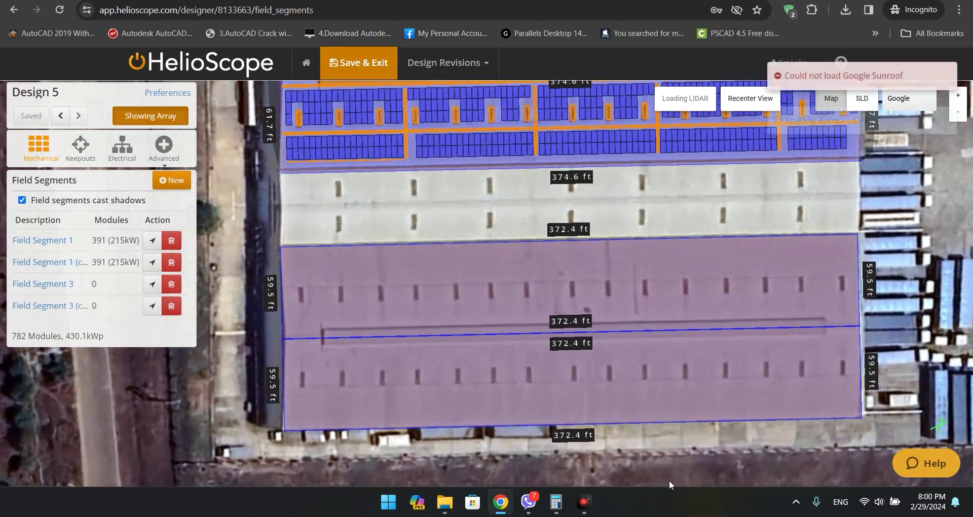
Draw a line-thin keepout about 372 ft long across Field Segment 3, along the upper ends of its skylights
{"action": "left_click", "coordinate": [71, 160]}
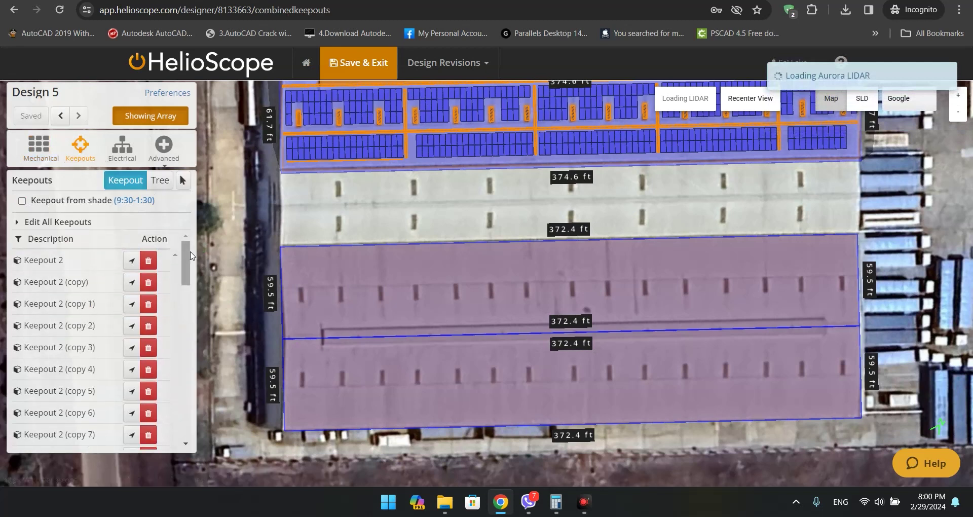
{"action": "left_click_drag", "start_coordinate": [190, 262], "coordinate": [204, 434]}
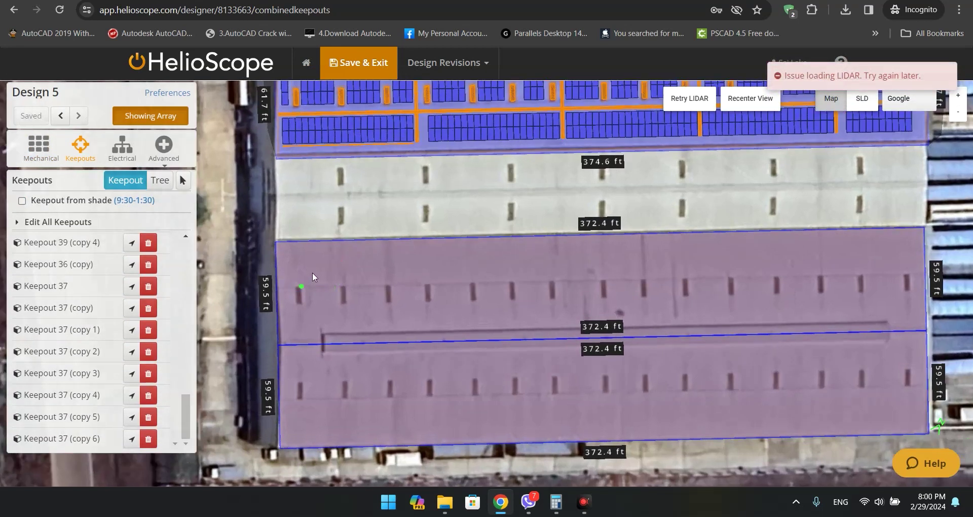
{"action": "scroll", "coordinate": [309, 280], "scroll_direction": "up", "scroll_amount": 3}
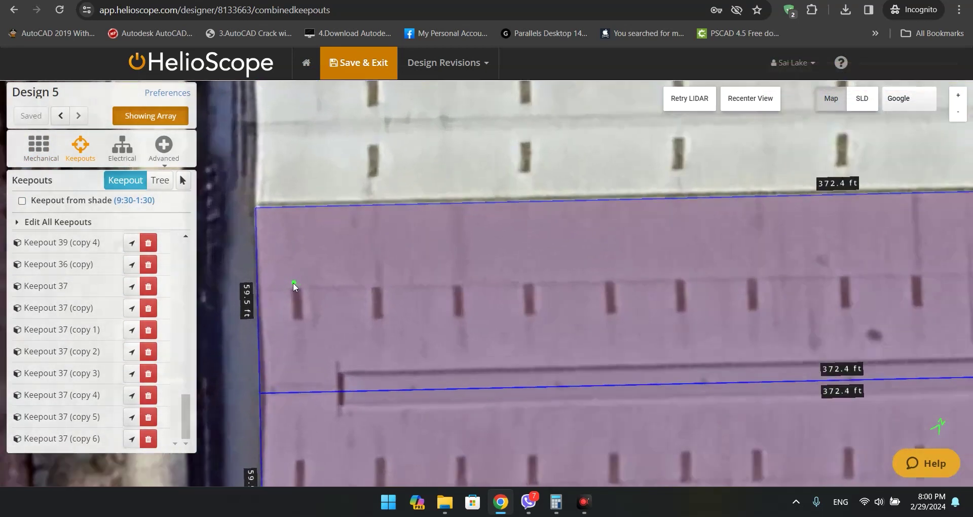
{"action": "scroll", "coordinate": [352, 287], "scroll_direction": "down", "scroll_amount": 3}
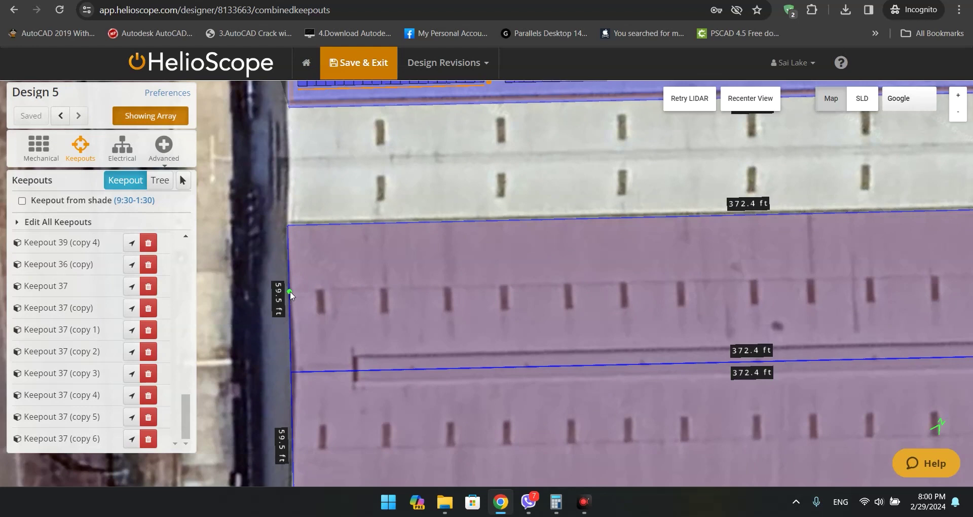
{"action": "left_click", "coordinate": [290, 289]}
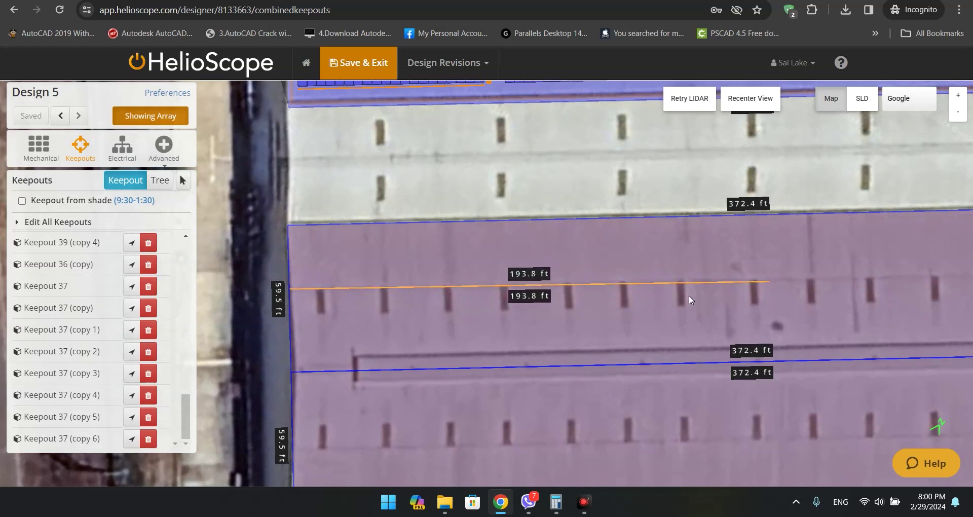
{"action": "left_click_drag", "start_coordinate": [688, 295], "coordinate": [275, 343]}
{"action": "left_click", "coordinate": [704, 332]}
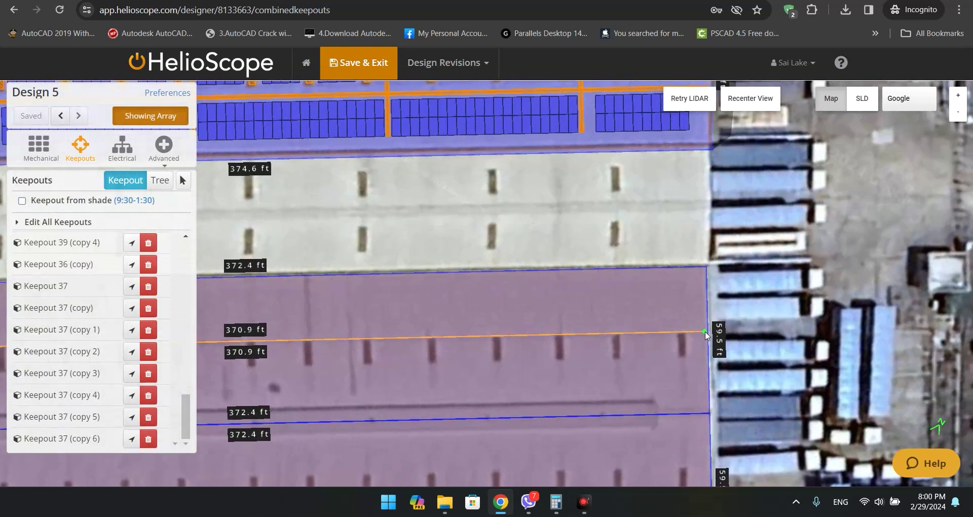
{"action": "left_click", "coordinate": [707, 332]}
{"action": "left_click_drag", "start_coordinate": [402, 348], "coordinate": [968, 332]}
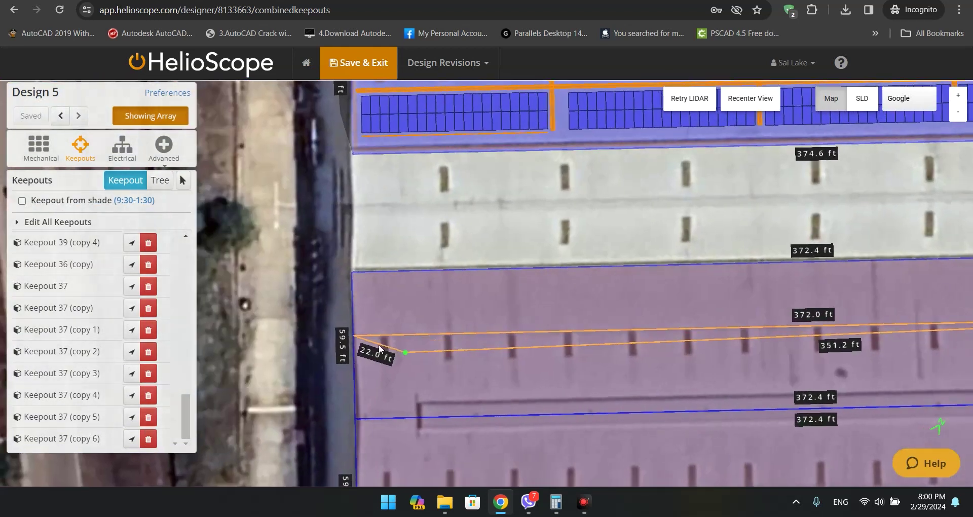
{"action": "left_click", "coordinate": [355, 335]}
{"action": "scroll", "coordinate": [294, 357], "scroll_direction": "down", "scroll_amount": 1}
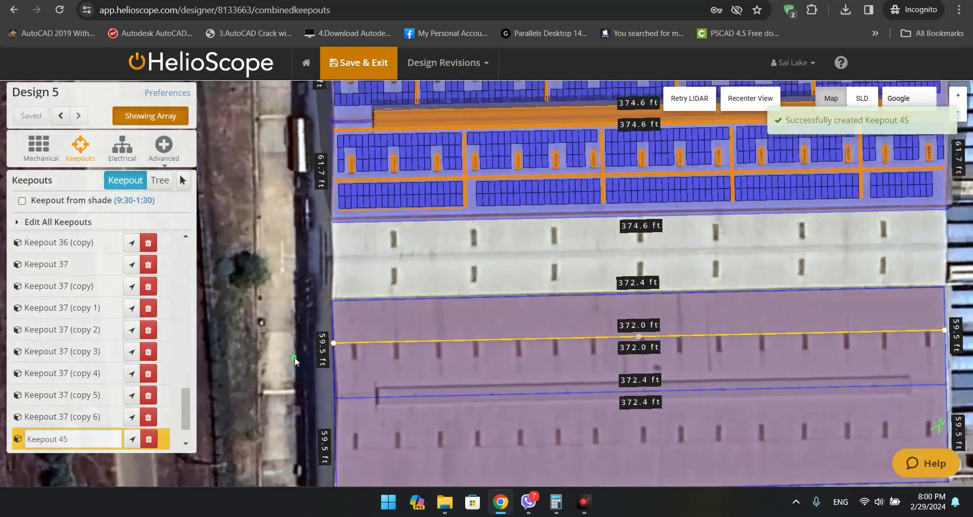
Draw a rectangular keepout about 2.8 ft by 10 ft over the leftmost skylight just below the ridge-line keepout in Field Segment 3
{"action": "scroll", "coordinate": [324, 358], "scroll_direction": "up", "scroll_amount": 2}
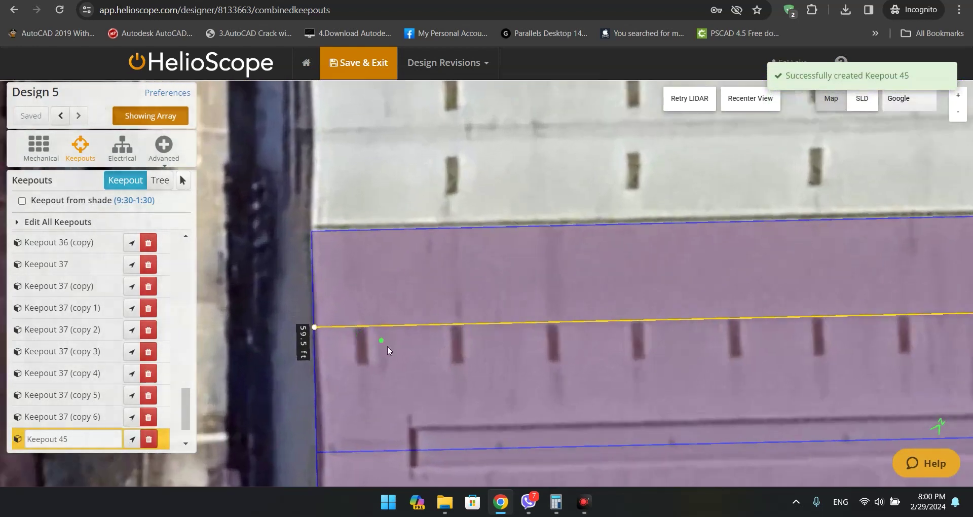
{"action": "scroll", "coordinate": [357, 327], "scroll_direction": "up", "scroll_amount": 3}
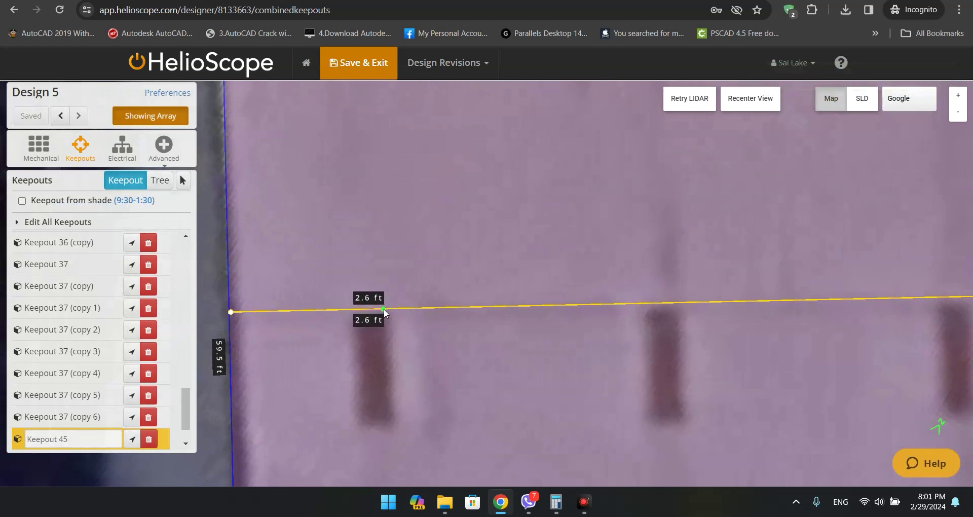
{"action": "left_click", "coordinate": [386, 309]}
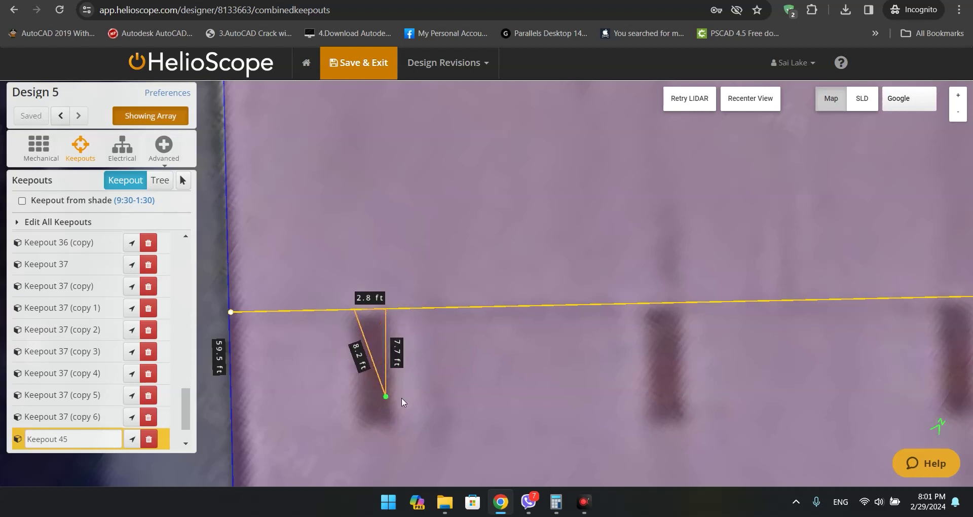
{"action": "left_click", "coordinate": [396, 422]}
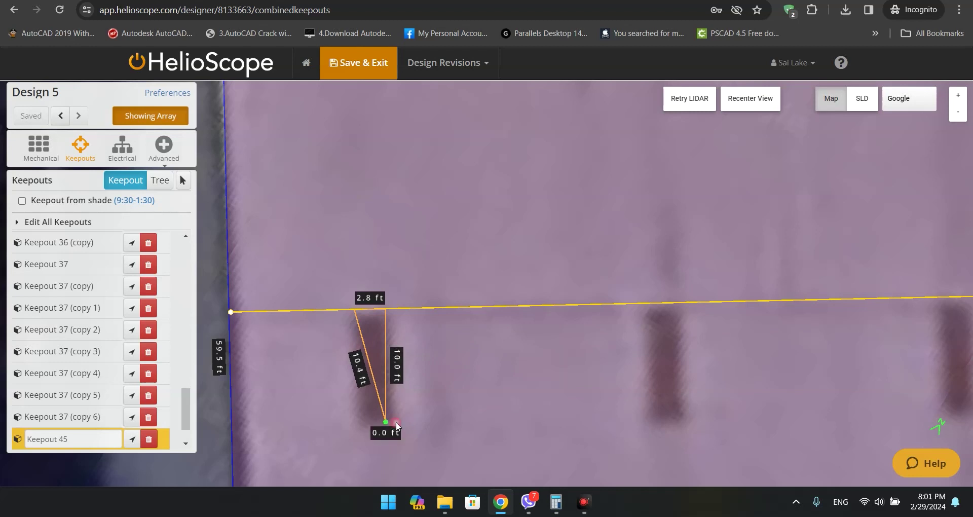
{"action": "left_click", "coordinate": [356, 422]}
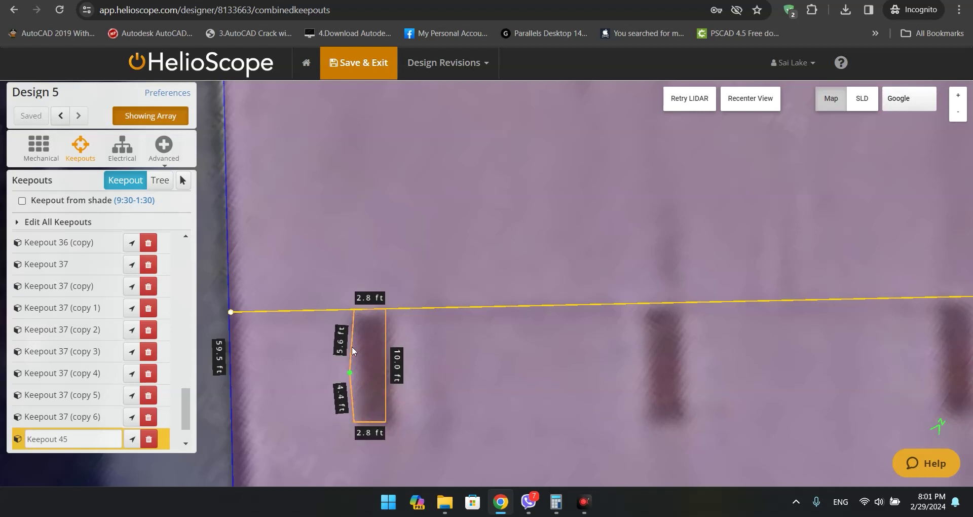
{"action": "left_click", "coordinate": [354, 314]}
{"action": "scroll", "coordinate": [443, 352], "scroll_direction": "down", "scroll_amount": 2}
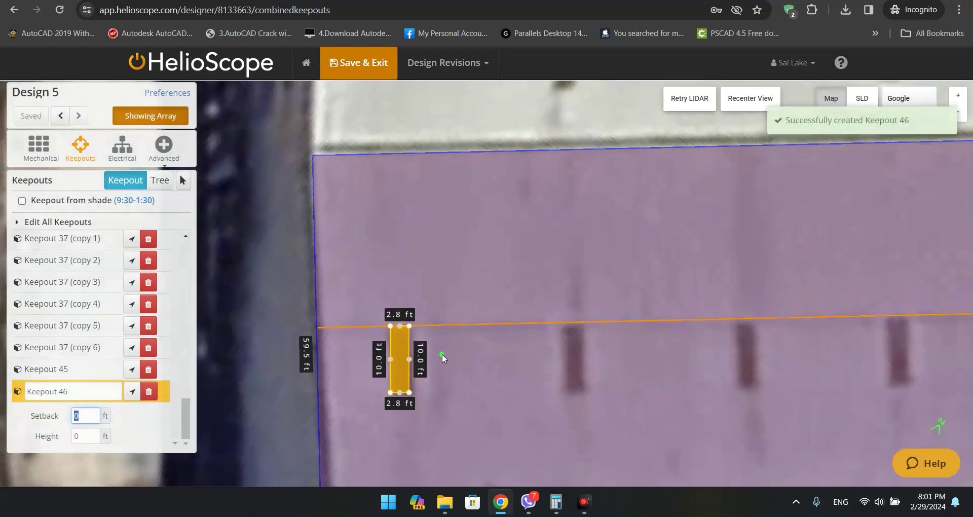
{"action": "key", "text": "BackSpace"}
{"action": "scroll", "coordinate": [301, 388], "scroll_direction": "up", "scroll_amount": 1}
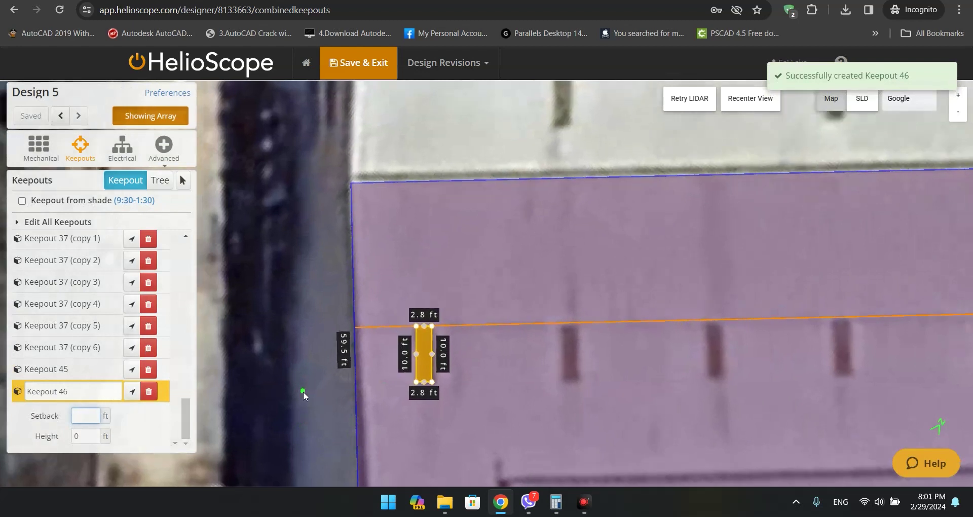
{"action": "scroll", "coordinate": [294, 392], "scroll_direction": "down", "scroll_amount": 2}
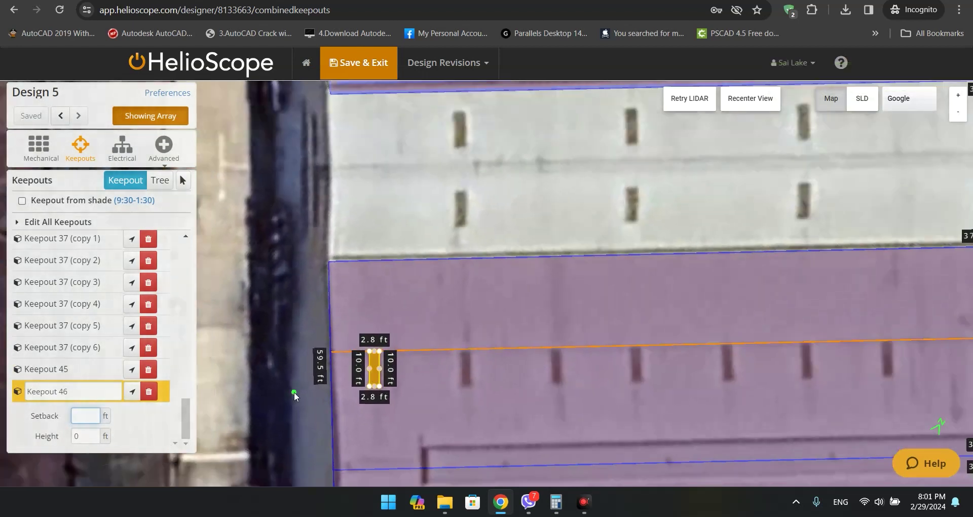
{"action": "scroll", "coordinate": [293, 391], "scroll_direction": "down", "scroll_amount": 2}
{"action": "scroll", "coordinate": [291, 391], "scroll_direction": "up", "scroll_amount": 4}
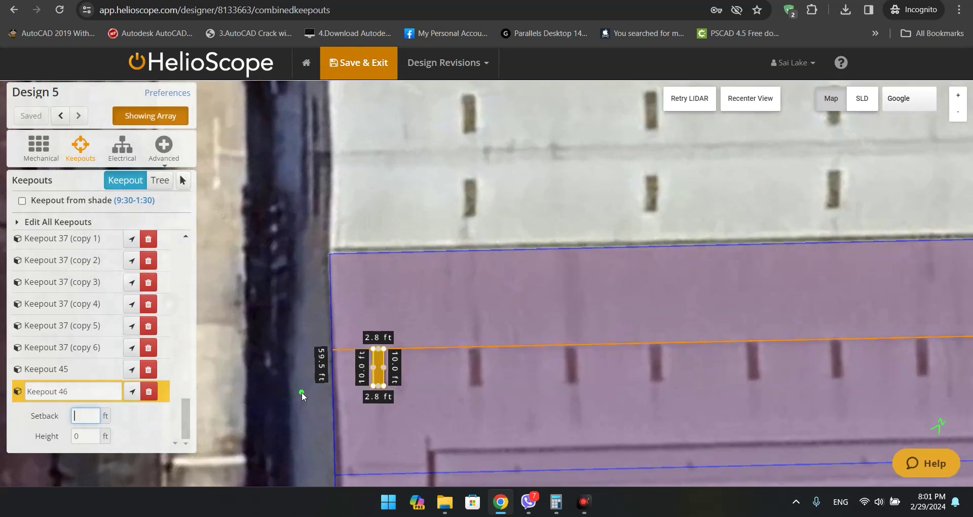
{"action": "scroll", "coordinate": [313, 388], "scroll_direction": "up", "scroll_amount": 3}
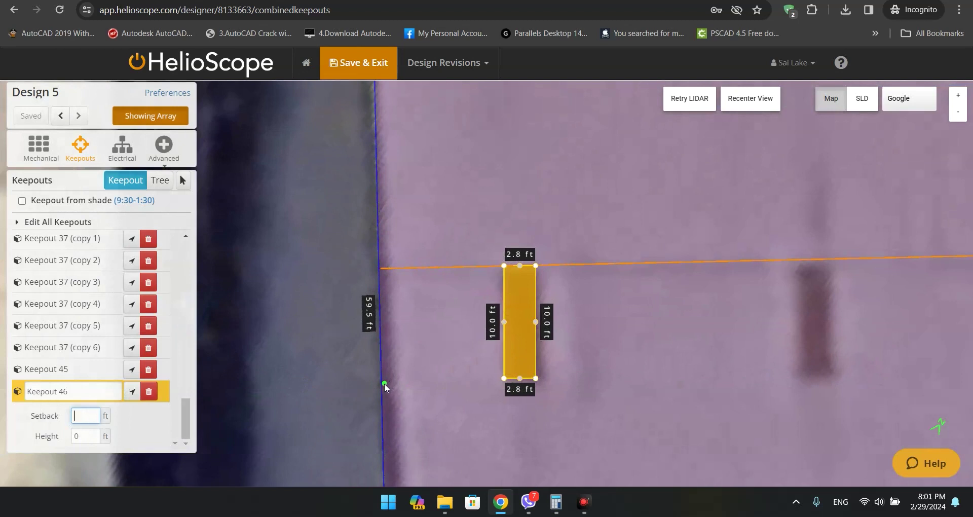
{"action": "left_click", "coordinate": [379, 270]}
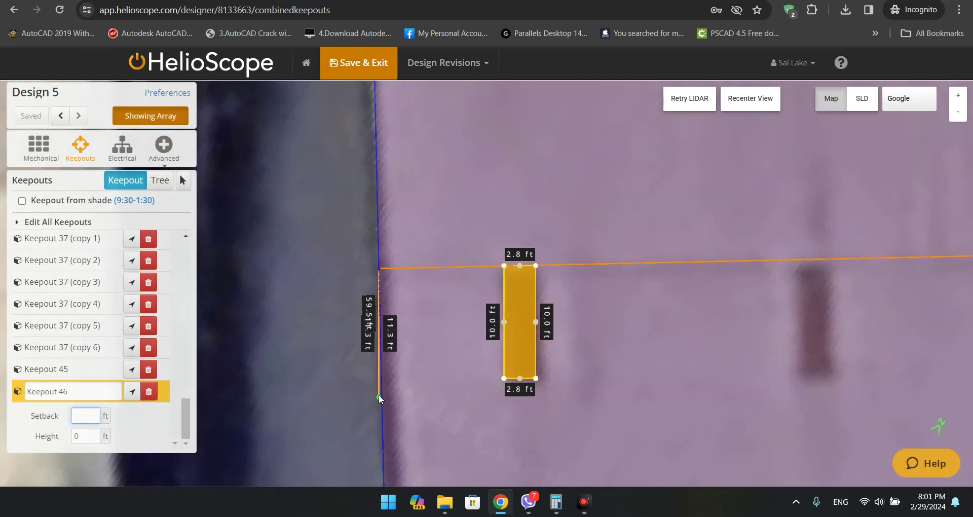
{"action": "left_click", "coordinate": [382, 385]}
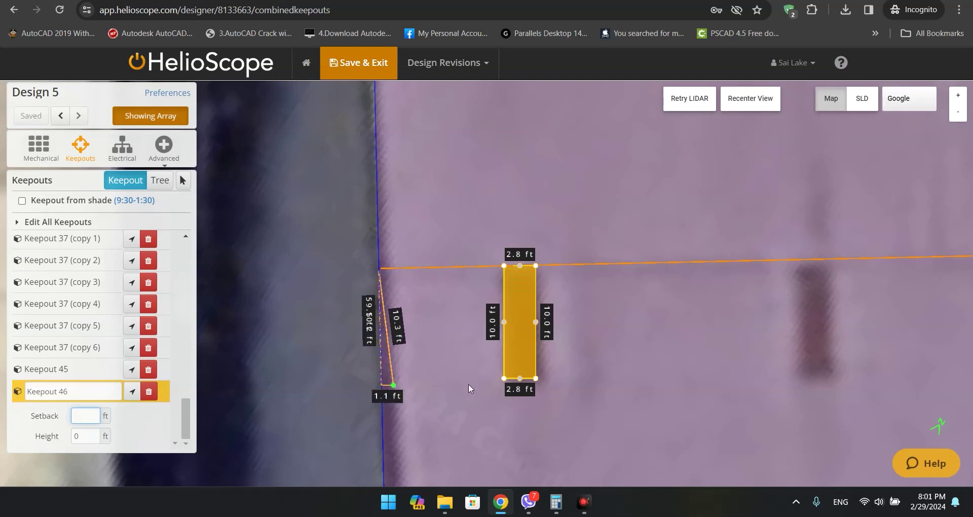
{"action": "left_click", "coordinate": [628, 381]}
{"action": "key", "text": "Escape"}
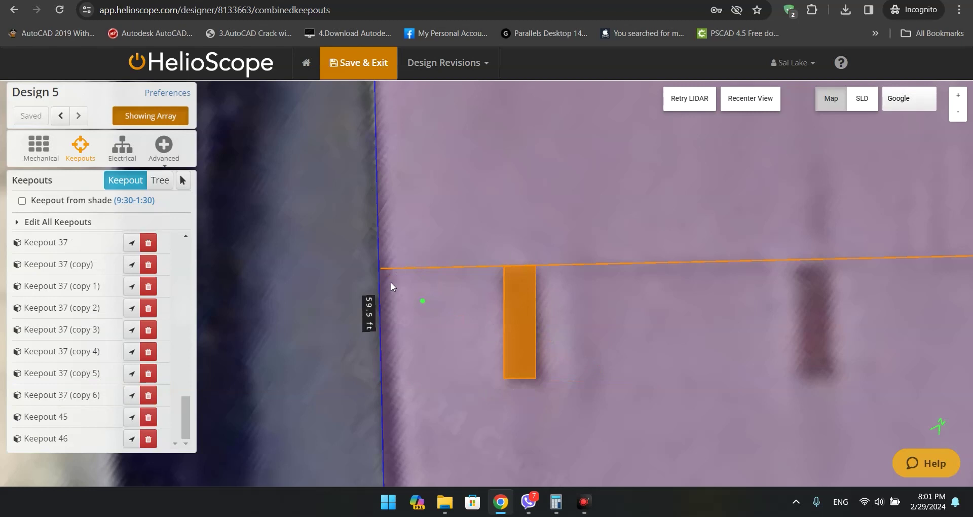
{"action": "left_click", "coordinate": [382, 329]}
{"action": "left_click", "coordinate": [381, 269]}
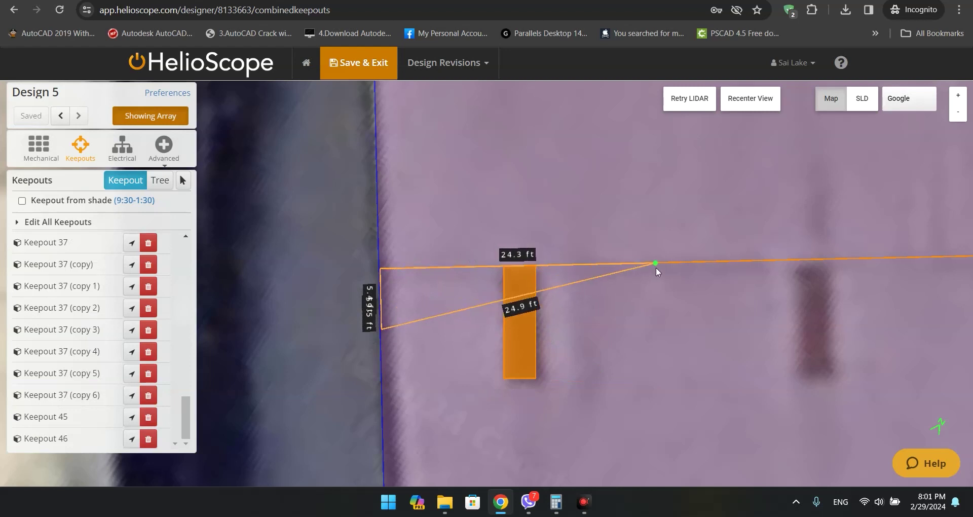
{"action": "key", "text": "Escape"}
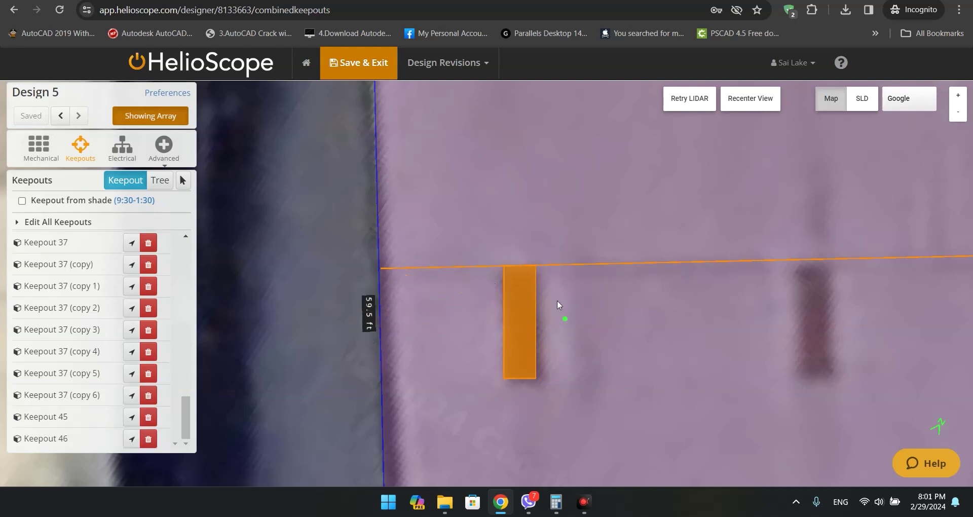
Delete the keepout over Field Segment 3's leftmost skylight
{"action": "scroll", "coordinate": [533, 266], "scroll_direction": "up", "scroll_amount": 1}
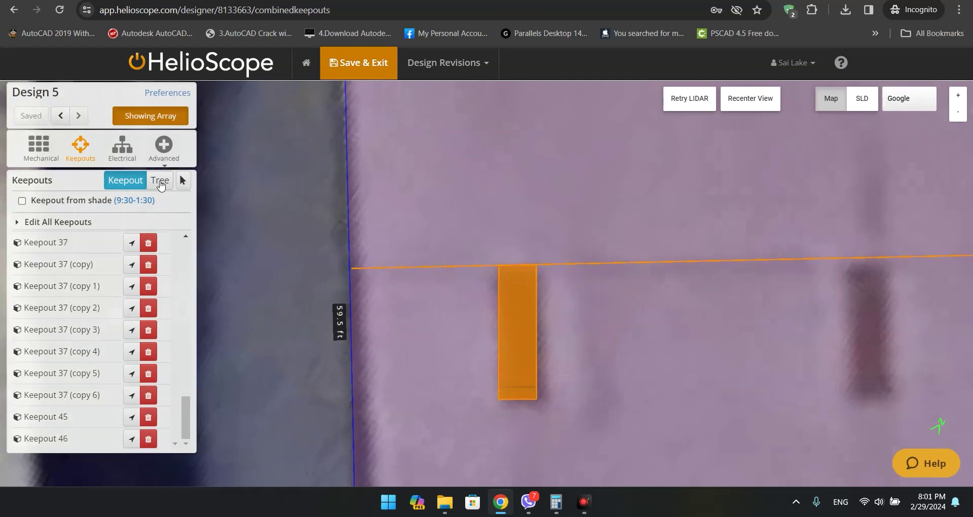
{"action": "left_click", "coordinate": [33, 438]}
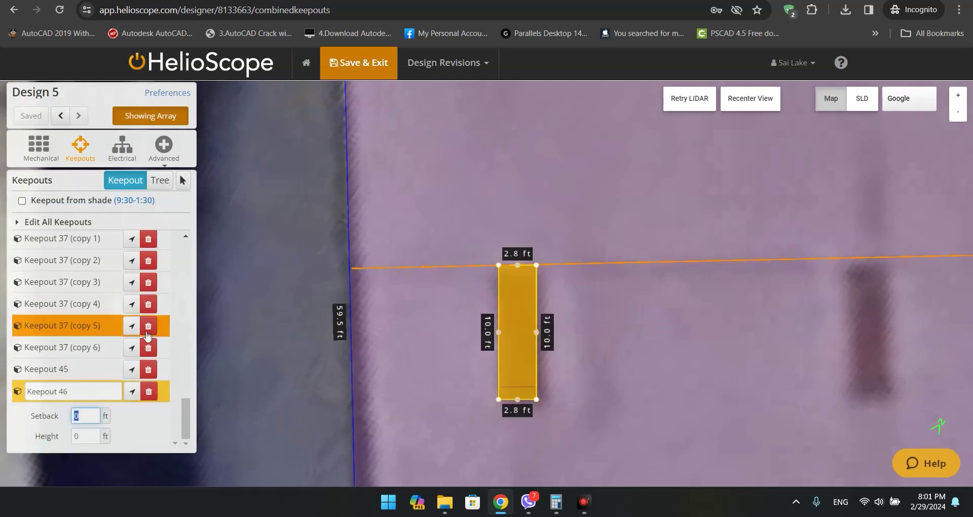
{"action": "left_click", "coordinate": [149, 391]}
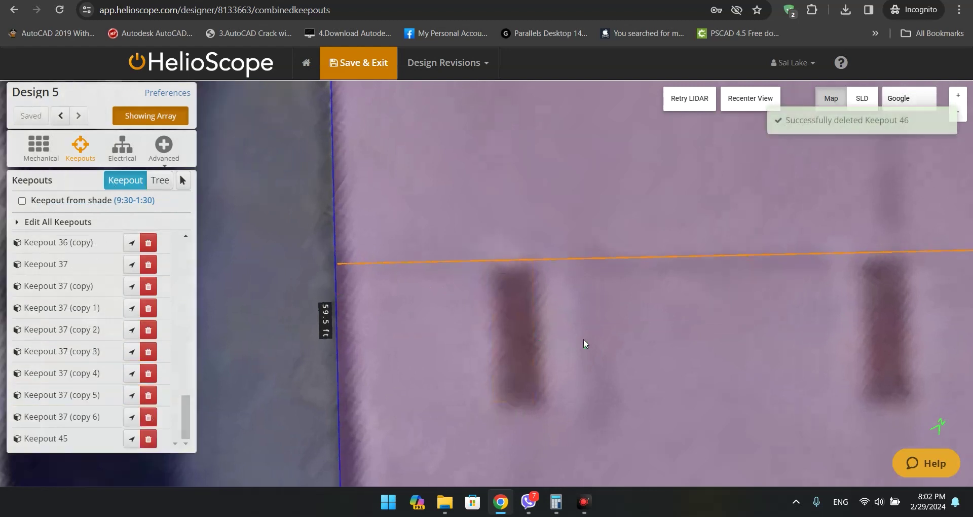
Draw a keepout about 3 ft by 10 ft over Field Segment 3's leftmost skylight, with its upper edge on the line-thin keepout
{"action": "scroll", "coordinate": [582, 338], "scroll_direction": "up", "scroll_amount": 2}
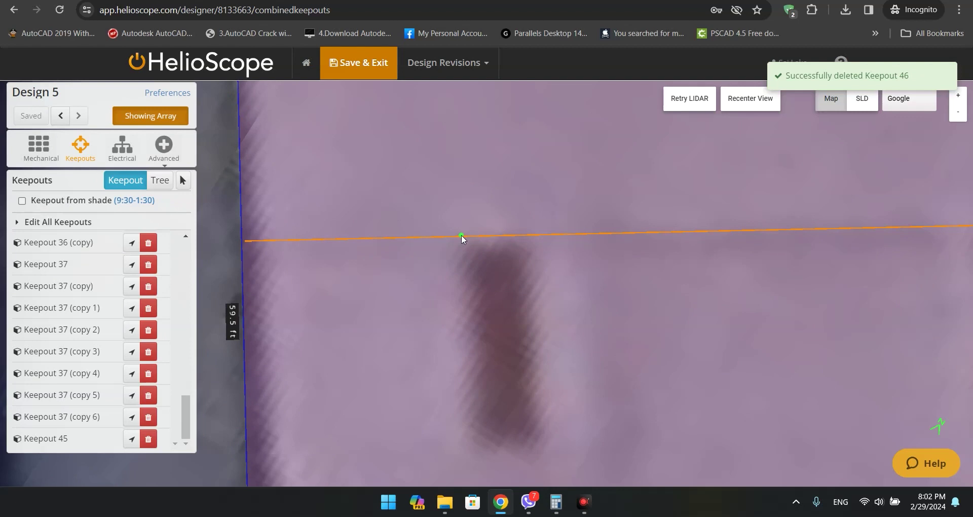
{"action": "left_click", "coordinate": [461, 236]}
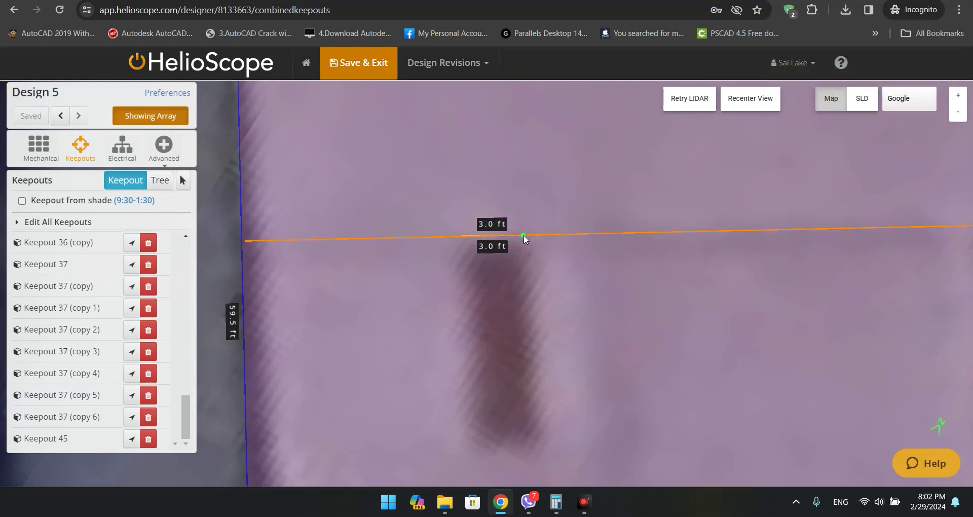
{"action": "left_click", "coordinate": [524, 235]}
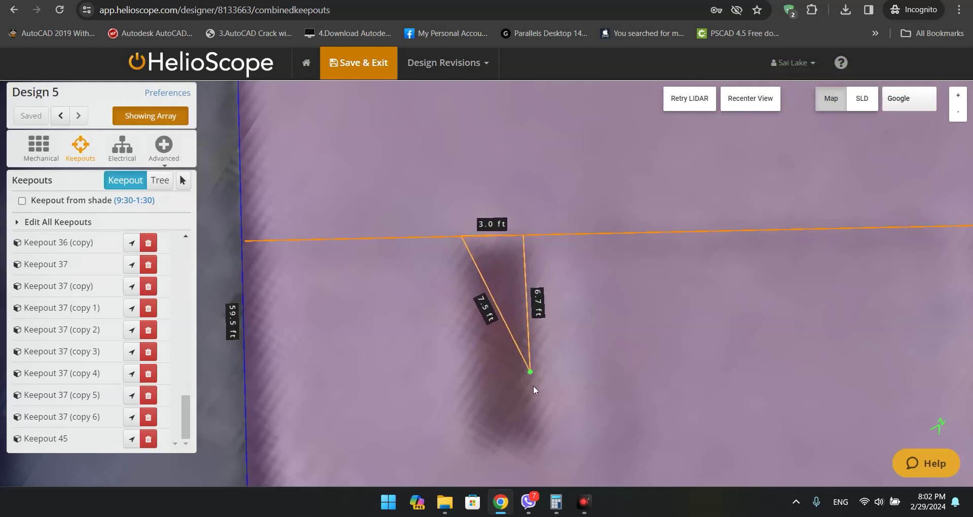
{"action": "left_click", "coordinate": [535, 439]}
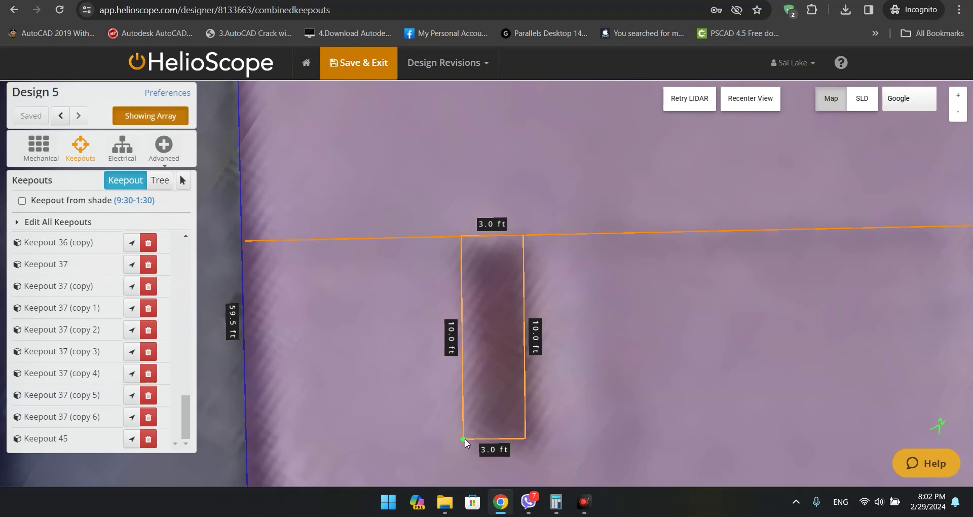
{"action": "left_click", "coordinate": [464, 434]}
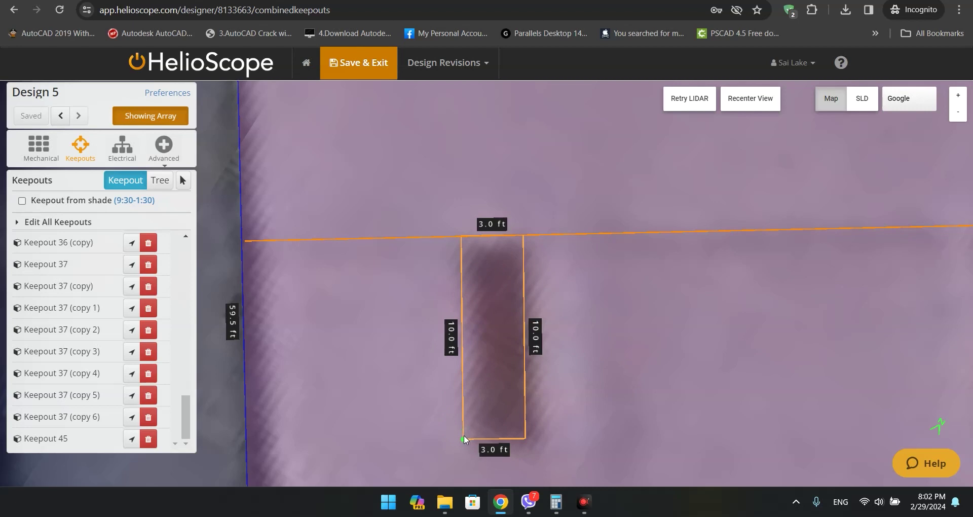
{"action": "left_click", "coordinate": [461, 237]}
{"action": "scroll", "coordinate": [615, 270], "scroll_direction": "down", "scroll_amount": 3}
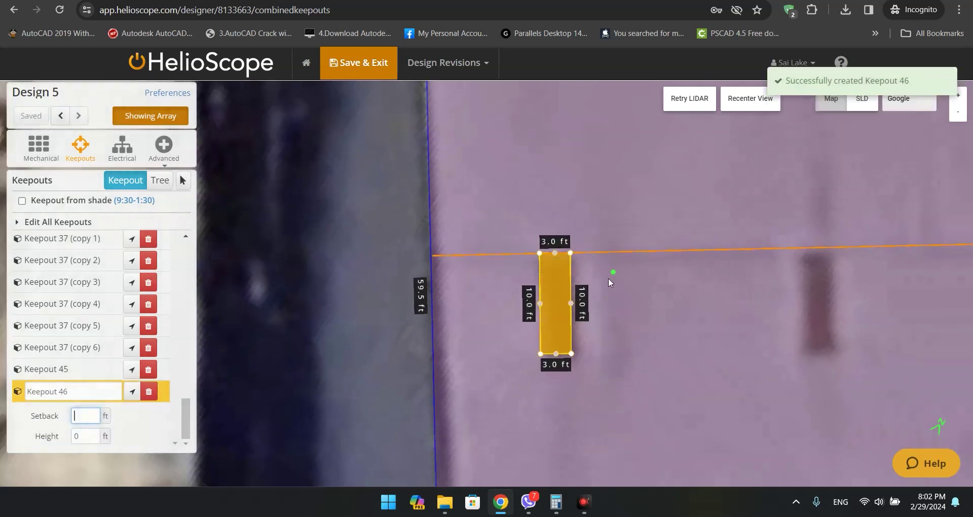
{"action": "scroll", "coordinate": [400, 317], "scroll_direction": "down", "scroll_amount": 5}
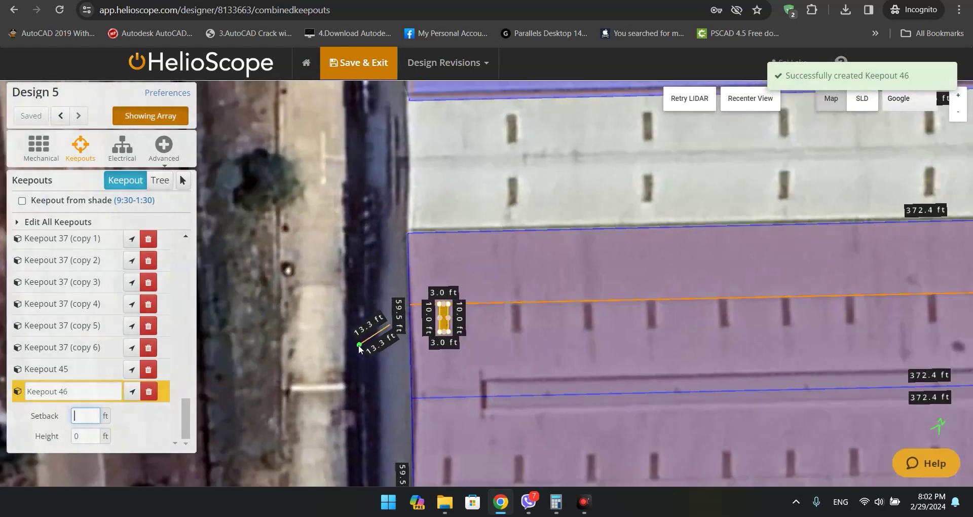
{"action": "left_click", "coordinate": [375, 354]}
{"action": "left_click", "coordinate": [352, 363]}
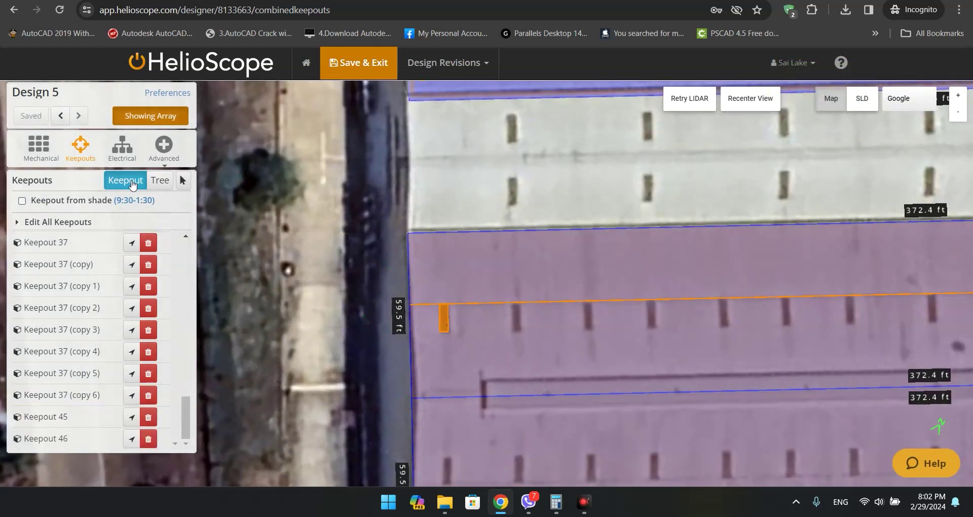
{"action": "left_click", "coordinate": [83, 330]}
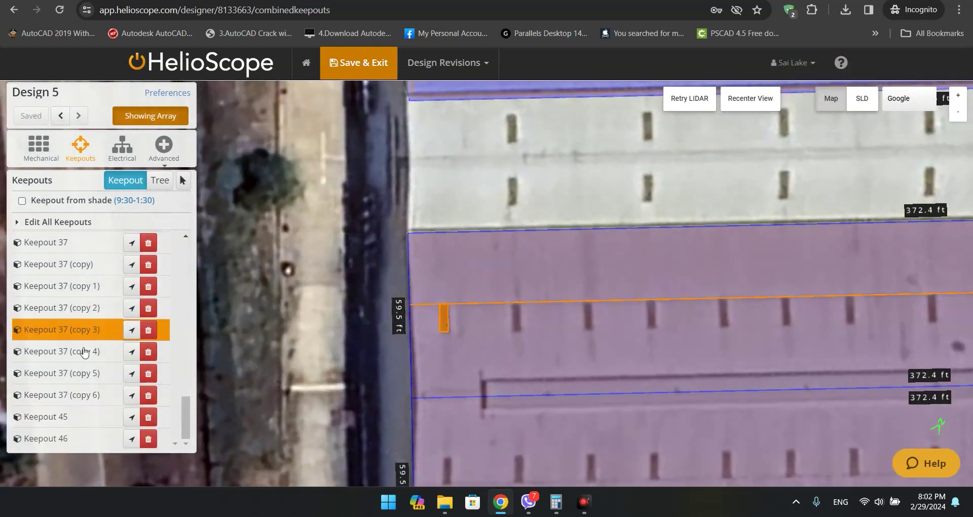
{"action": "left_click", "coordinate": [46, 439]}
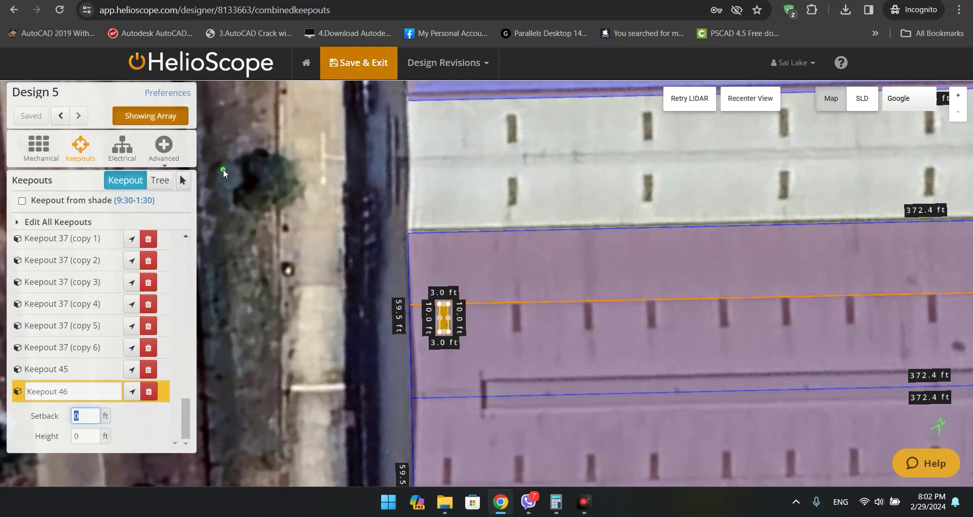
{"action": "type", "text": "e"}
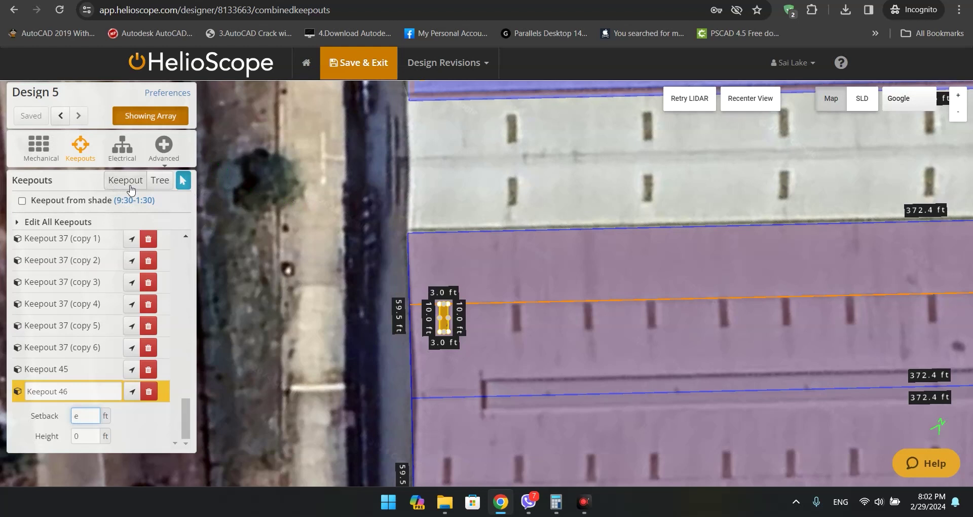
{"action": "left_click", "coordinate": [249, 192]}
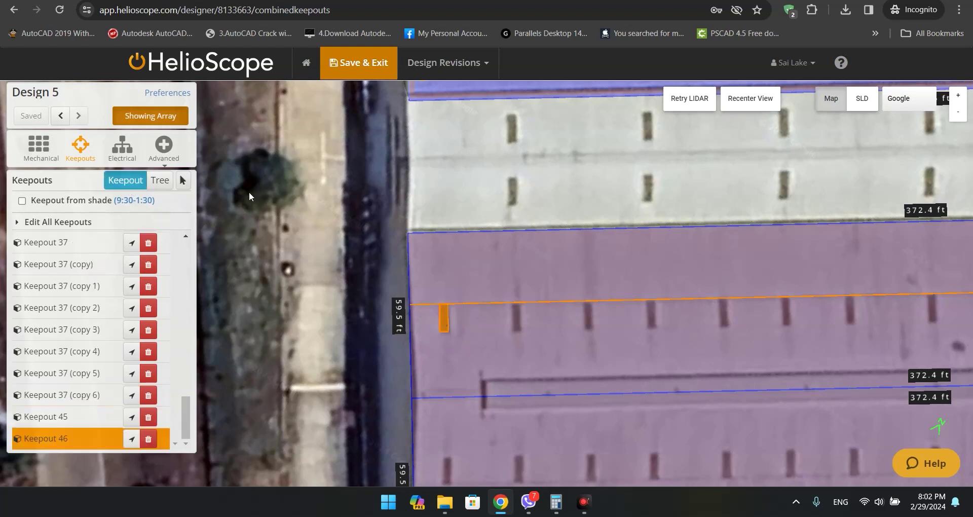
{"action": "left_click", "coordinate": [243, 192]}
{"action": "left_click", "coordinate": [161, 183]}
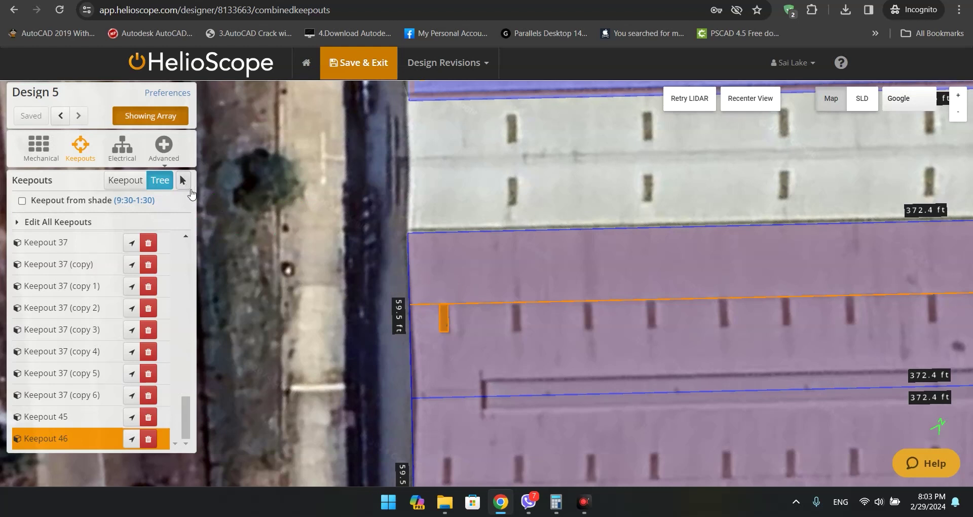
Copy the keepout on Field Segment 3's leftmost skylight onto the second skylight from the left
{"action": "key", "text": "Escape"}
{"action": "left_click", "coordinate": [442, 314]}
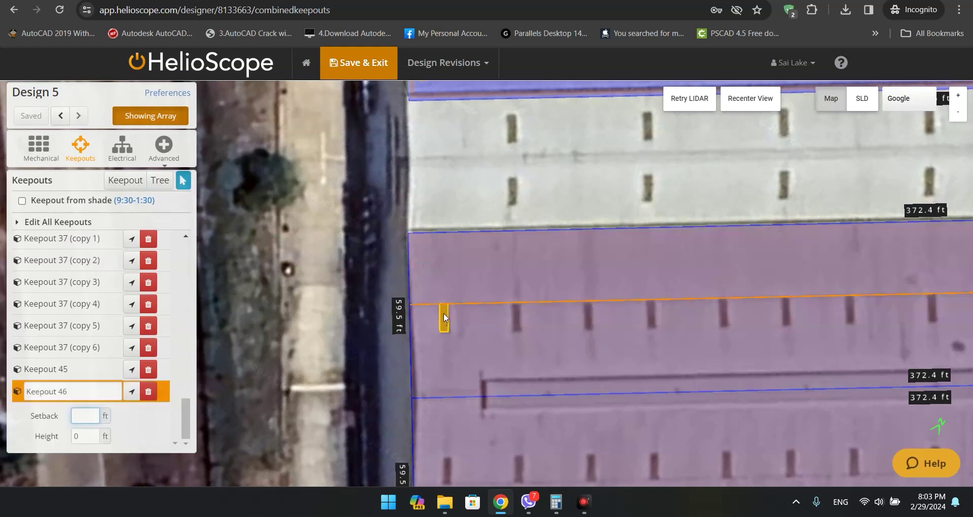
{"action": "scroll", "coordinate": [443, 313], "scroll_direction": "down", "scroll_amount": 2}
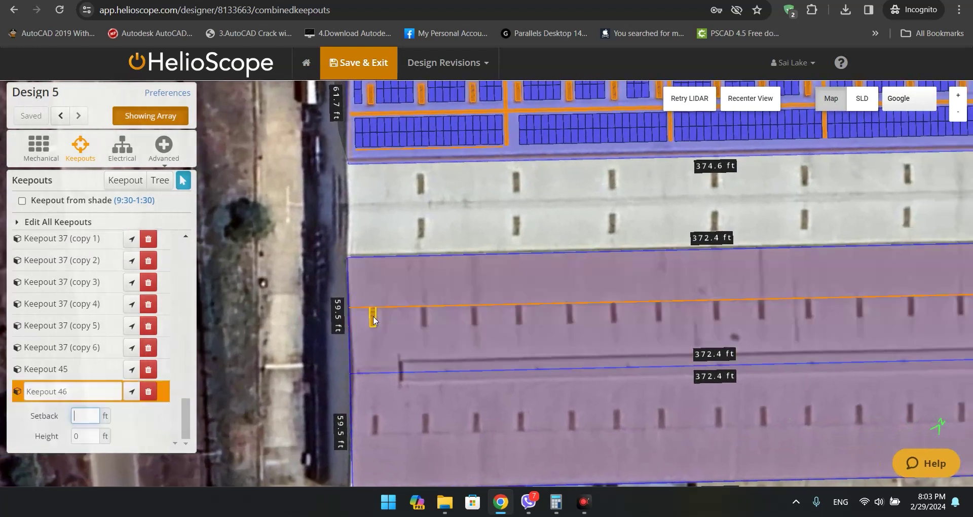
{"action": "scroll", "coordinate": [374, 319], "scroll_direction": "up", "scroll_amount": 1}
{"action": "left_click_drag", "start_coordinate": [319, 325], "coordinate": [274, 309]}
{"action": "left_click", "coordinate": [315, 304]}
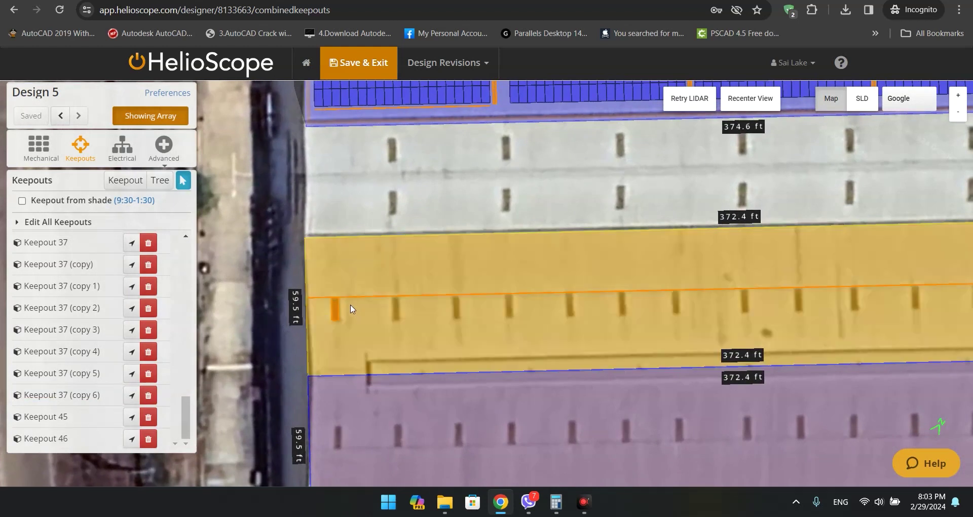
{"action": "left_click", "coordinate": [337, 308]}
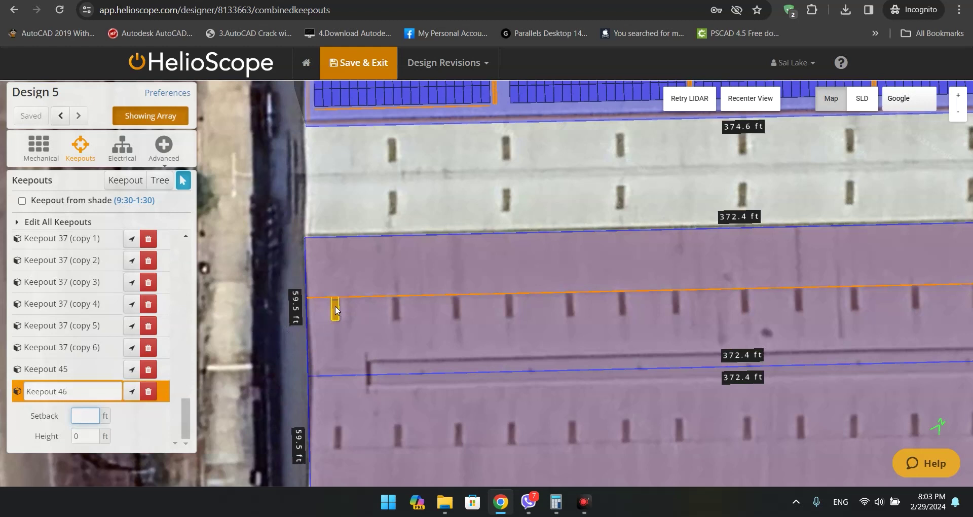
{"action": "left_click", "coordinate": [396, 307]}
{"action": "scroll", "coordinate": [456, 332], "scroll_direction": "up", "scroll_amount": 3}
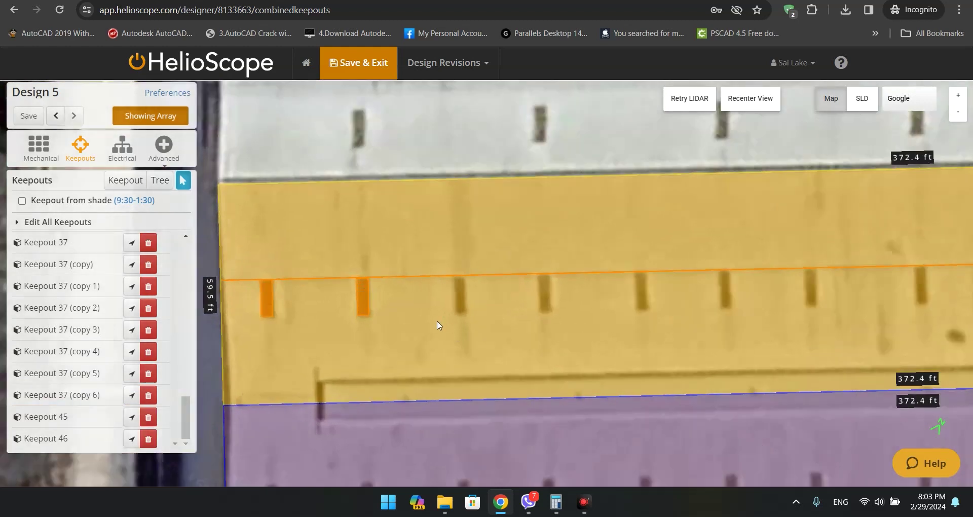
Copy the skylight keepout onto the third and fourth skylights from the left in Field Segment 3
{"action": "left_click", "coordinate": [363, 291]}
{"action": "key", "text": "ctrl+c"}
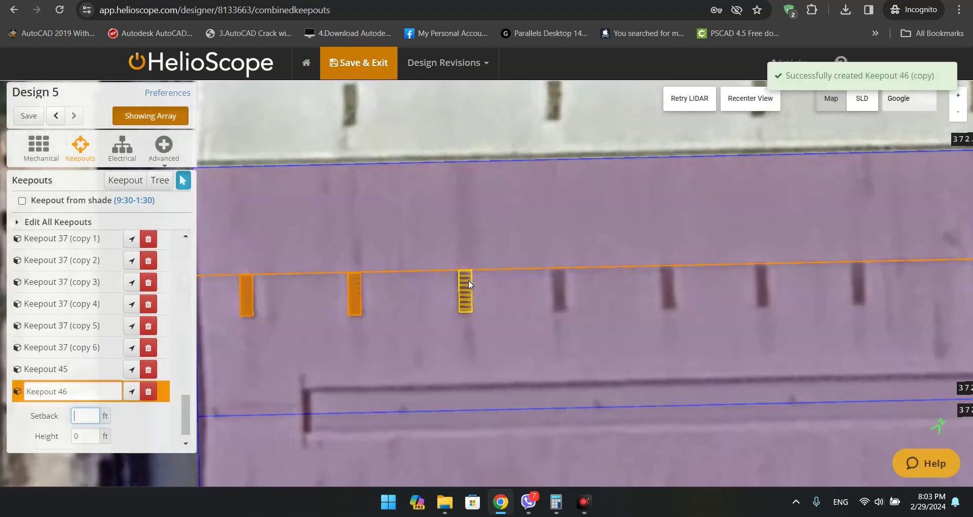
{"action": "left_click", "coordinate": [467, 280]}
{"action": "key", "text": "ctrl+v"}
{"action": "left_click", "coordinate": [567, 278]}
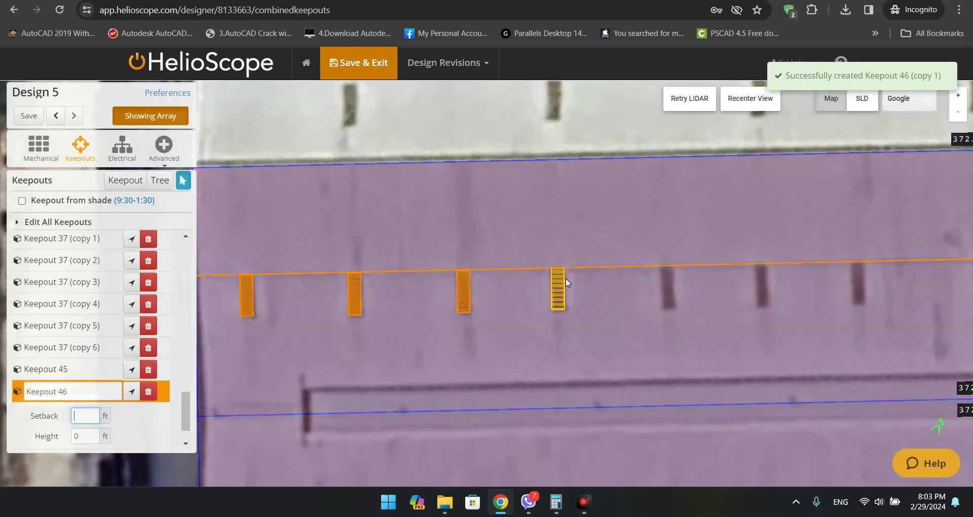
{"action": "key", "text": "ctrl+v"}
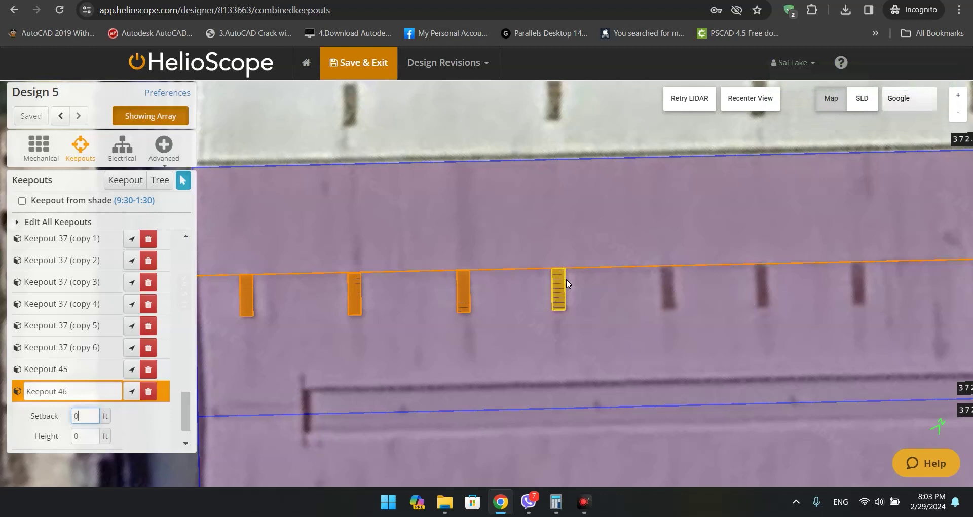
{"action": "left_click", "coordinate": [566, 278]}
{"action": "scroll", "coordinate": [354, 319], "scroll_direction": "down", "scroll_amount": 3}
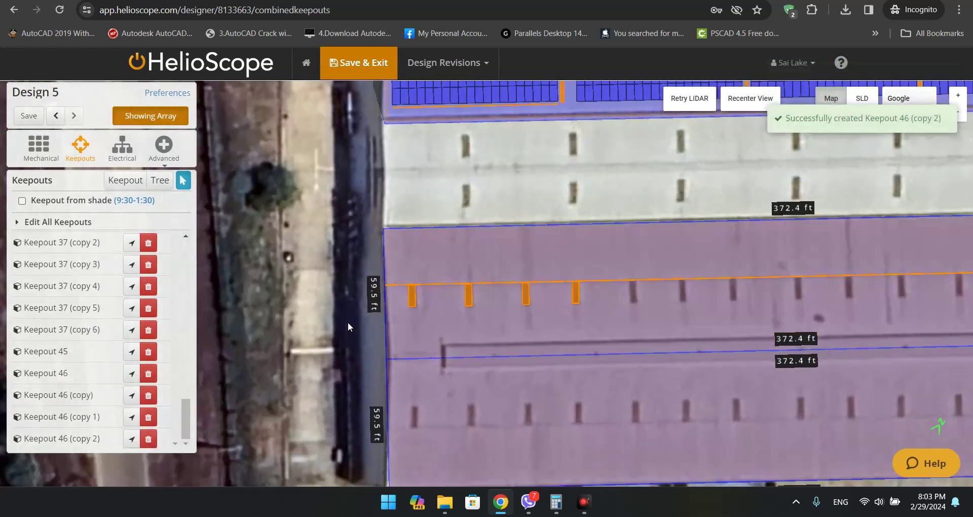
Place copies of the skylight keepout over Field Segment 3's fifth, sixth and seventh skylights from the left
{"action": "scroll", "coordinate": [213, 333], "scroll_direction": "down", "scroll_amount": 2}
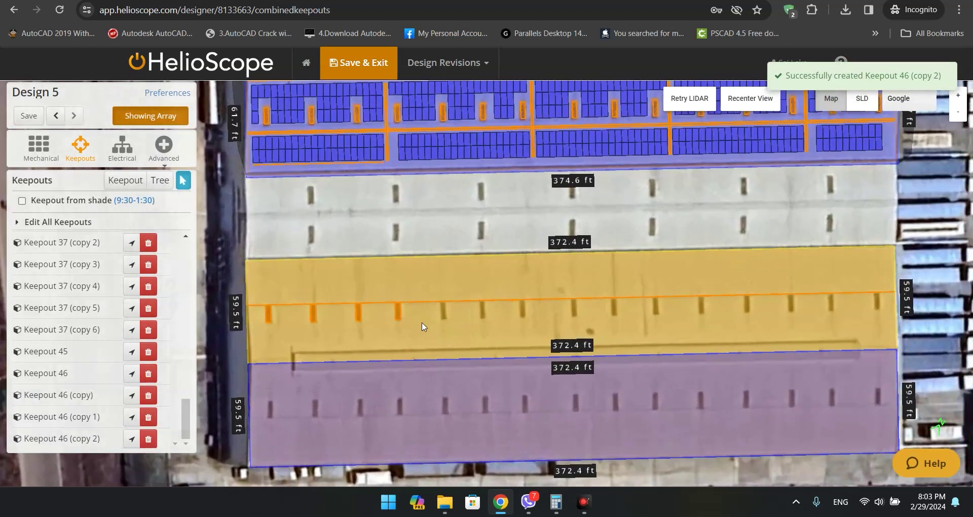
{"action": "left_click", "coordinate": [424, 327]}
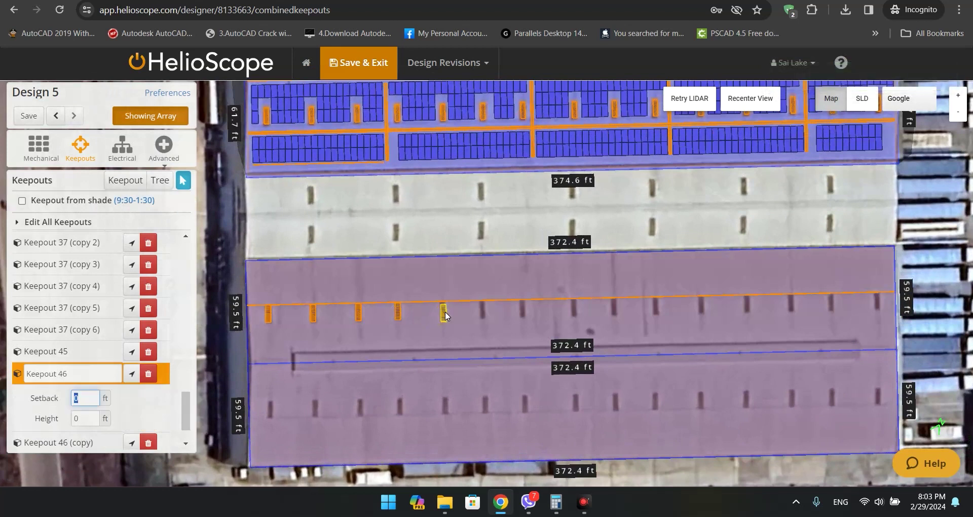
{"action": "key", "text": "ctrl+c"}
{"action": "key", "text": "ctrl+v"}
{"action": "left_click", "coordinate": [480, 308]}
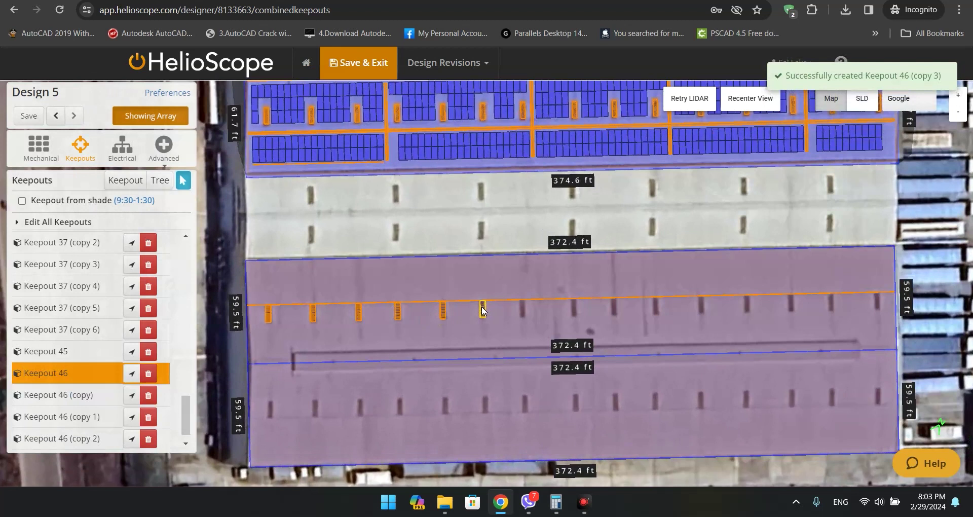
{"action": "key", "text": "ctrl+v"}
{"action": "left_click", "coordinate": [524, 306]}
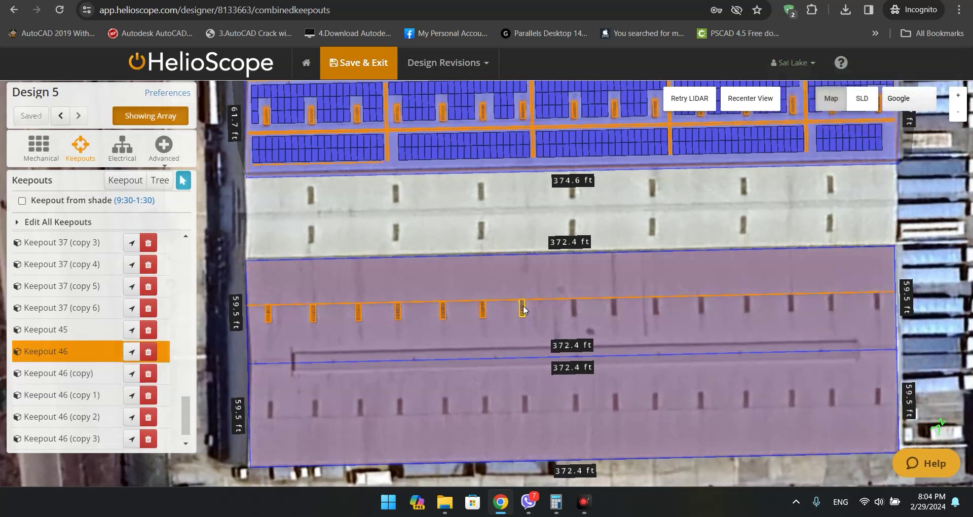
Place copies of the skylight keepout over Field Segment 3's eighth and ninth skylights from the left
{"action": "key", "text": "ctrl+v"}
{"action": "left_click_drag", "start_coordinate": [529, 308], "coordinate": [617, 309]}
{"action": "key", "text": "ctrl+v"}
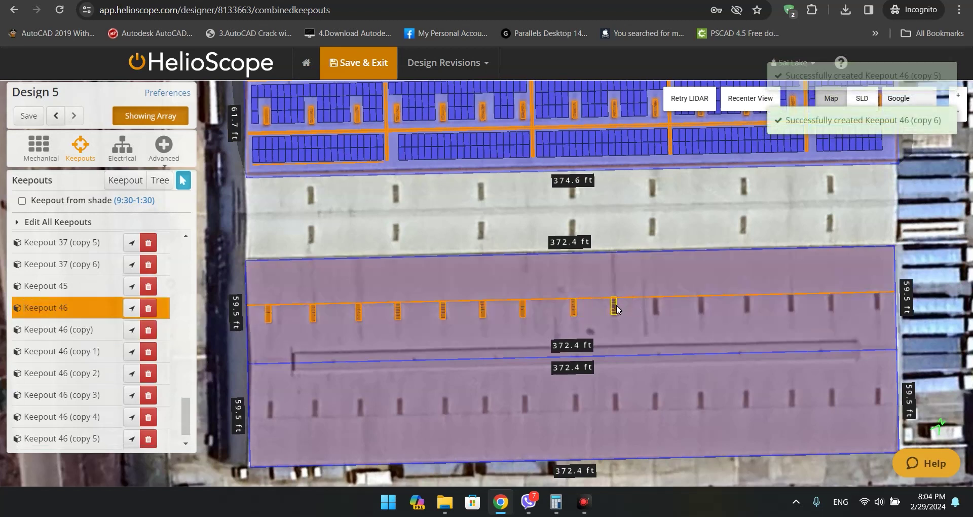
Try to place a keepout copy over Field Segment 3's tenth skylight from the left, and undo it
{"action": "key", "text": "ctrl+v"}
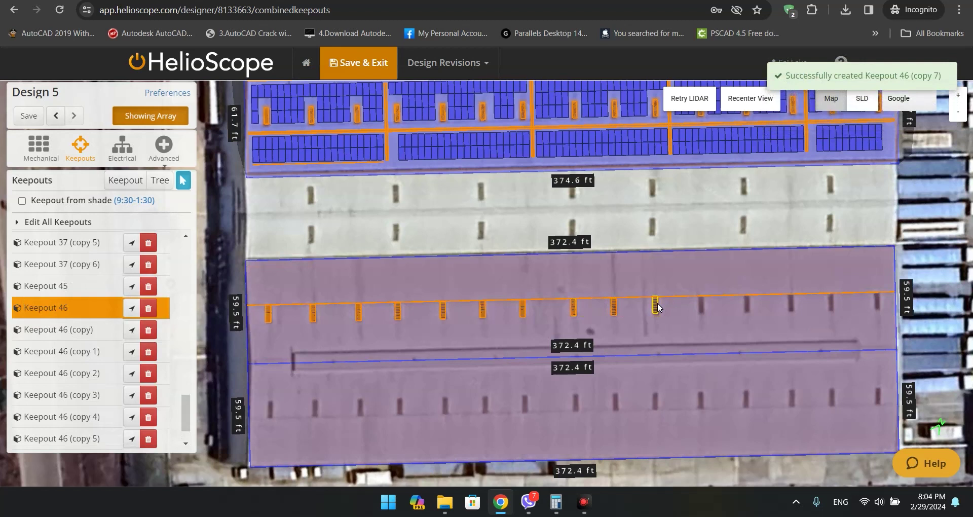
{"action": "key", "text": "ctrl+v"}
{"action": "left_click_drag", "start_coordinate": [657, 304], "coordinate": [700, 304]}
{"action": "key", "text": "ctrl+v"}
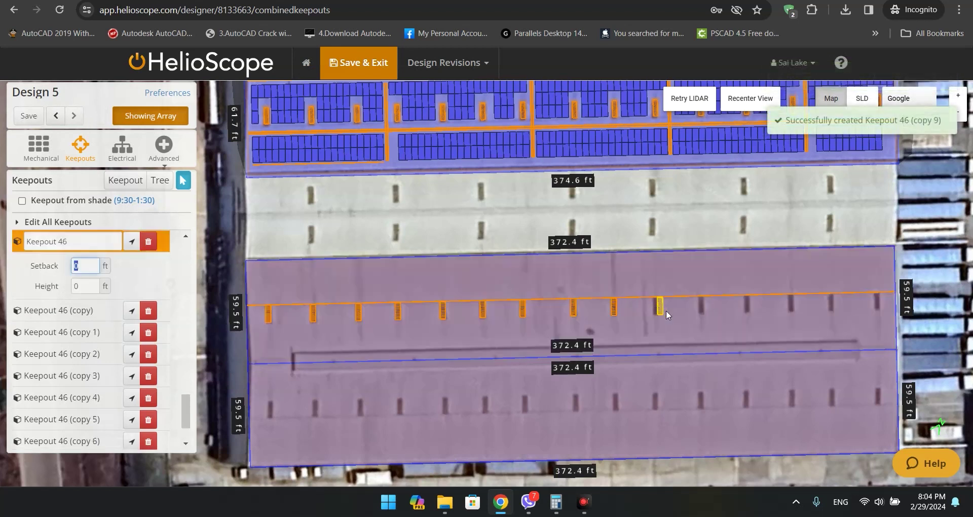
{"action": "left_click", "coordinate": [31, 116]}
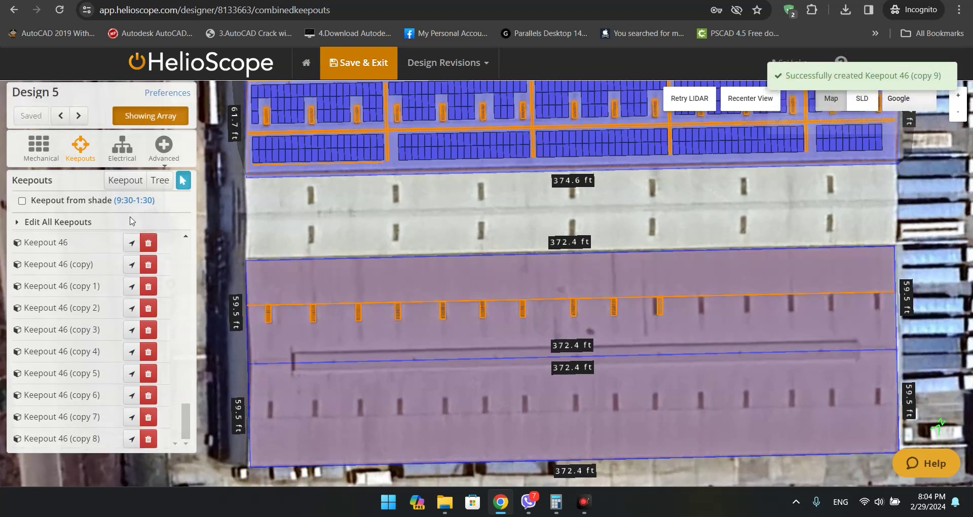
{"action": "left_click", "coordinate": [61, 117]}
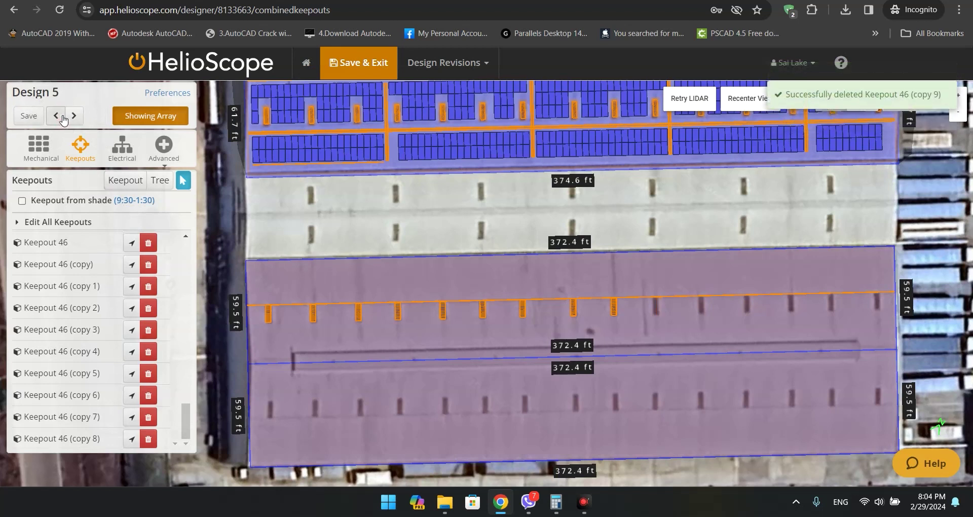
Place copies of the skylight keepout over Field Segment 3's tenth and eleventh skylights from the left
{"action": "left_click", "coordinate": [614, 306]}
{"action": "left_click_drag", "start_coordinate": [657, 307], "coordinate": [655, 307]}
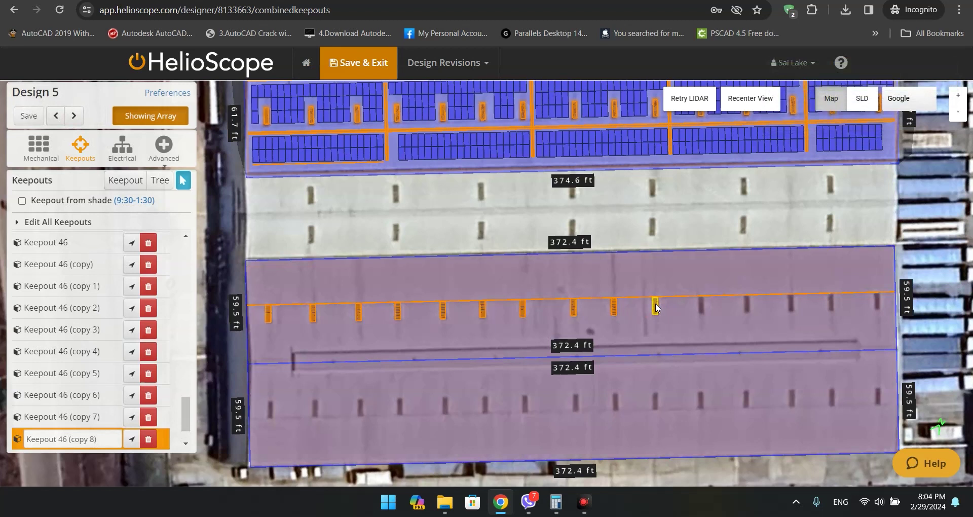
{"action": "key", "text": "ctrl+c"}
{"action": "key", "text": "ctrl+v"}
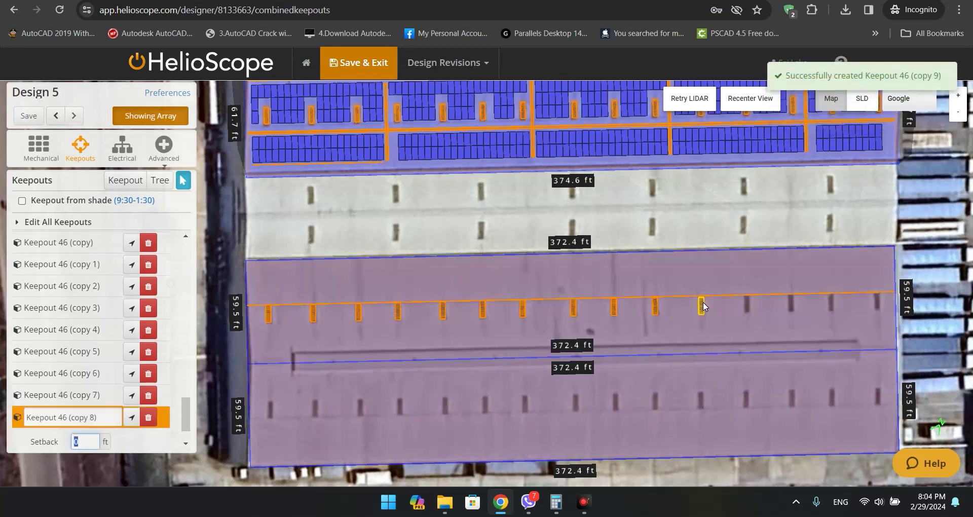
Copy the skylight keepout onto the twelfth and thirteenth skylights from the left in Field Segment 3
{"action": "key", "text": "ctrl+c"}
{"action": "key", "text": "ctrl+v"}
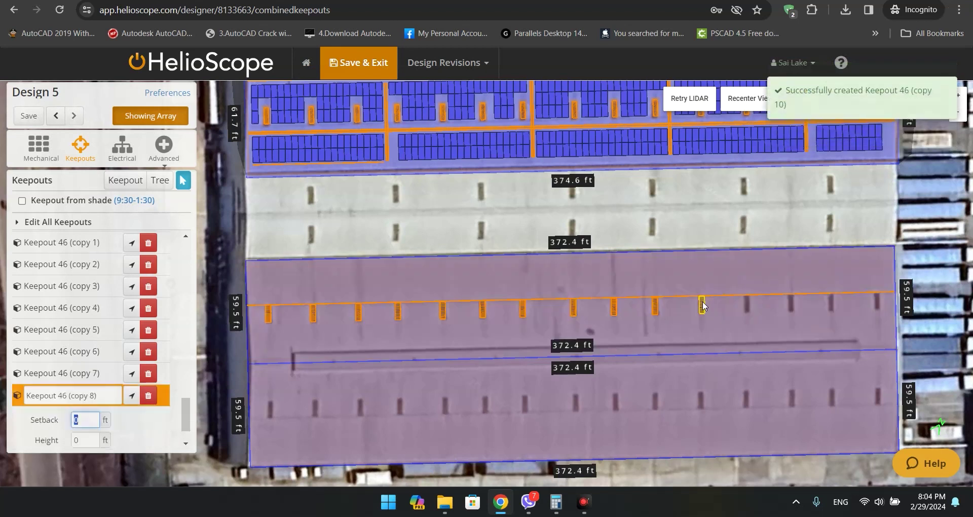
{"action": "left_click_drag", "start_coordinate": [752, 307], "coordinate": [749, 306]}
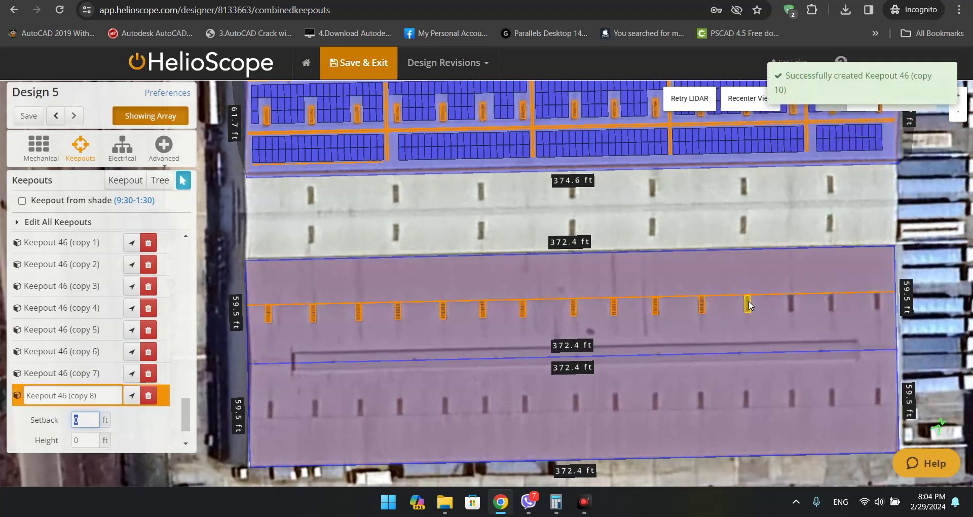
{"action": "key", "text": "ctrl+c"}
{"action": "key", "text": "ctrl+v"}
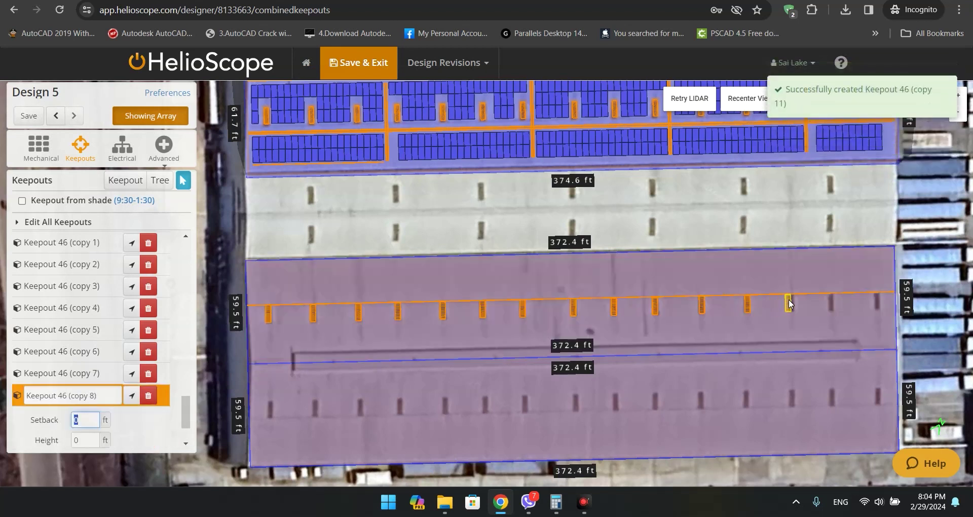
{"action": "left_click_drag", "start_coordinate": [793, 305], "coordinate": [791, 303]}
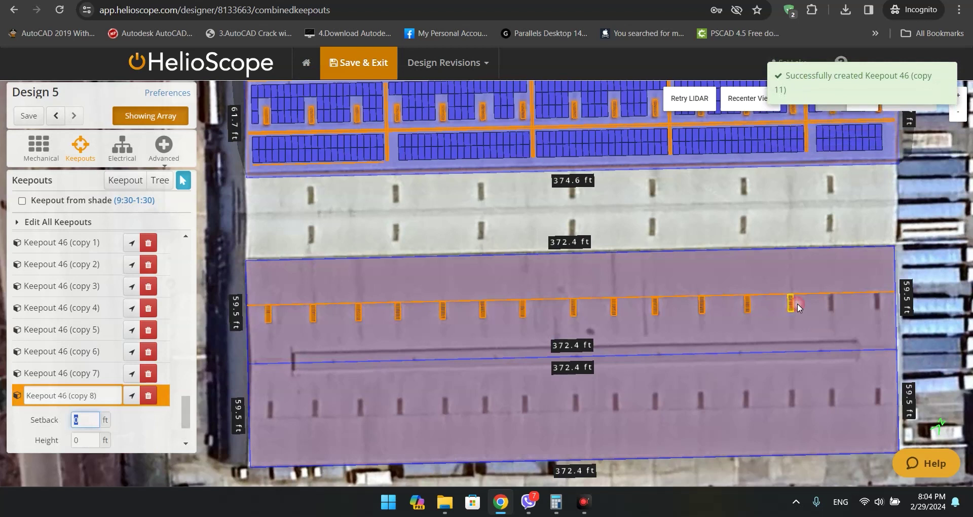
Copy the skylight keepout onto Field Segment 3's last two skylights at its right end
{"action": "key", "text": "ctrl+c"}
{"action": "key", "text": "ctrl+v"}
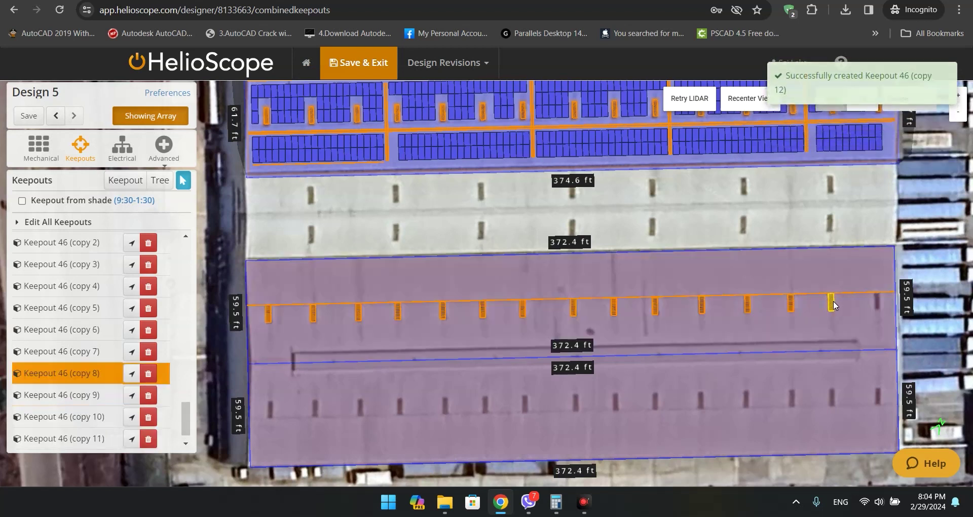
{"action": "left_click", "coordinate": [834, 300]}
{"action": "key", "text": "ctrl+c"}
{"action": "key", "text": "ctrl+v"}
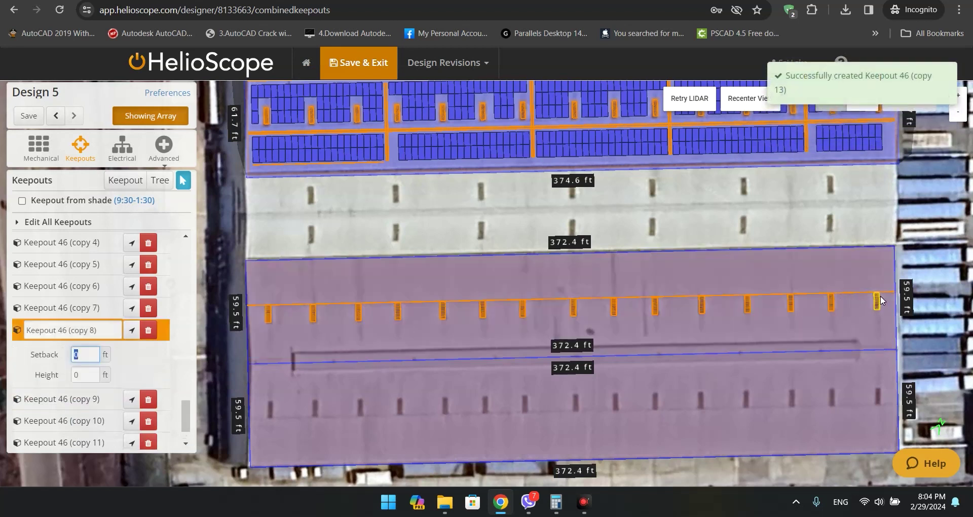
{"action": "left_click", "coordinate": [882, 329]}
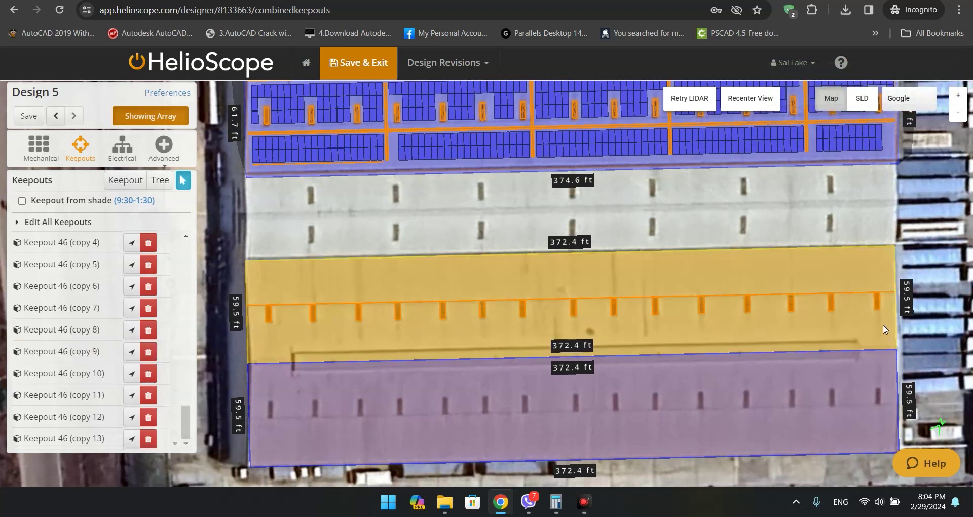
Copy the skylight keepout onto the rightmost skylight of the field segment directly below Field Segment 3
{"action": "key", "text": "ctrl+c"}
{"action": "key", "text": "ctrl+v"}
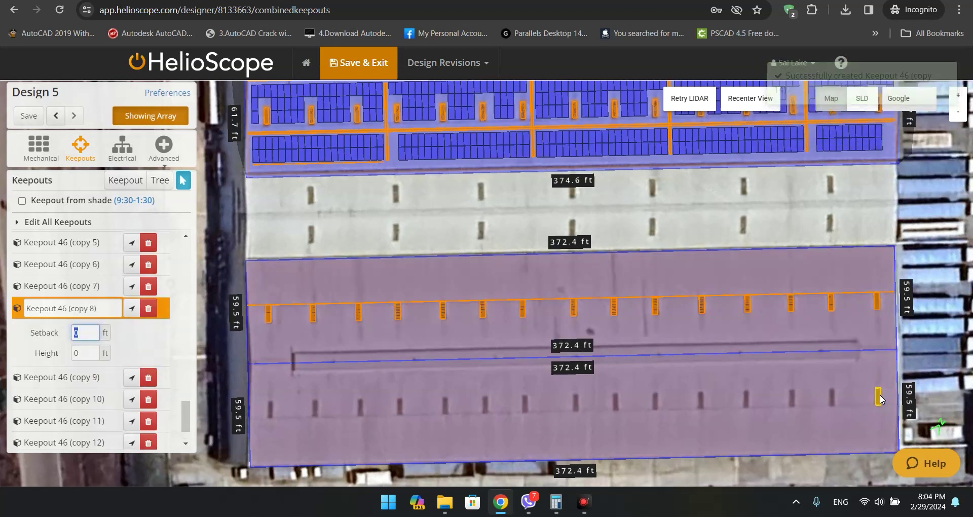
{"action": "left_click", "coordinate": [954, 379]}
{"action": "key", "text": "ctrl+v"}
Copy Field Segment 3's line-thin 372 ft keepout into the field segment below, along the lower ends of its skylights
{"action": "left_click", "coordinate": [795, 302]}
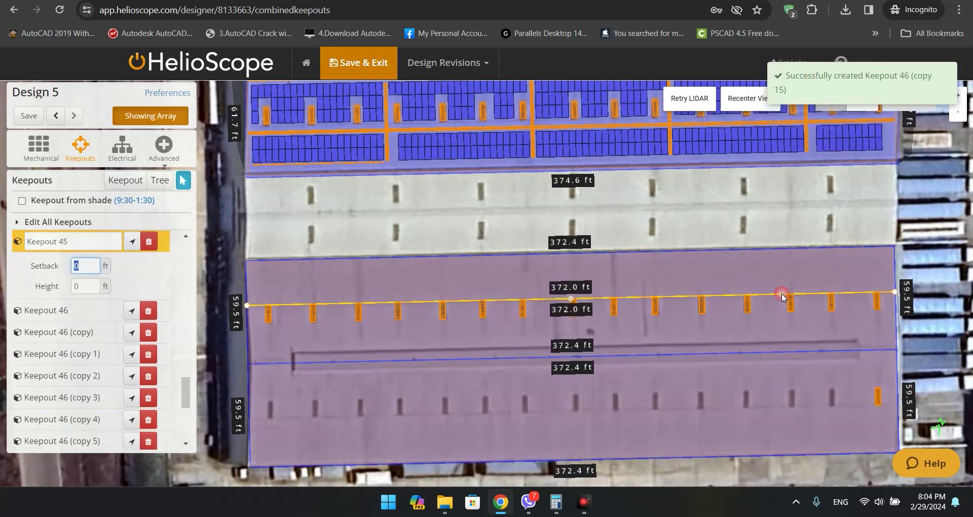
{"action": "left_click", "coordinate": [781, 294]}
{"action": "left_click_drag", "start_coordinate": [770, 293], "coordinate": [774, 409]}
{"action": "left_click", "coordinate": [774, 409]}
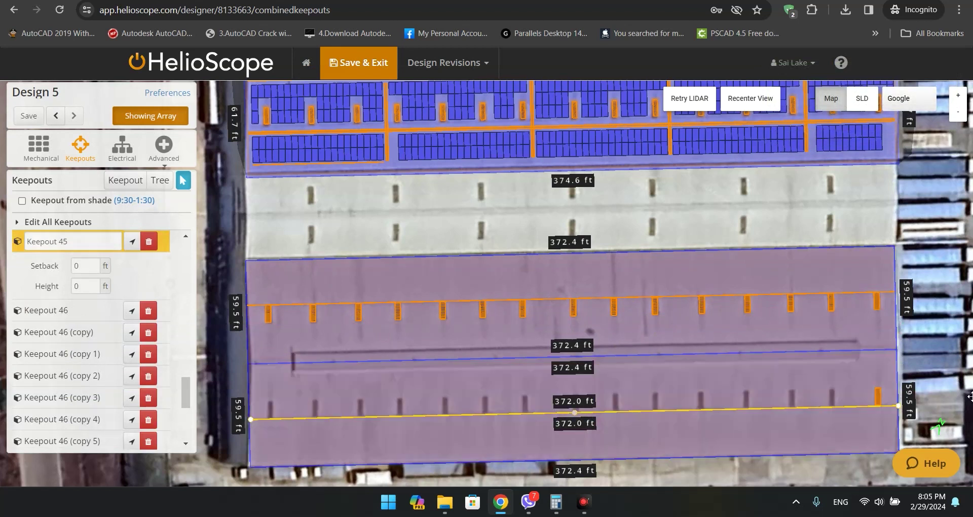
Copy the skylight keepout onto the second and third skylights from the right in the field segment below Field Segment 3
{"action": "left_click", "coordinate": [875, 398]}
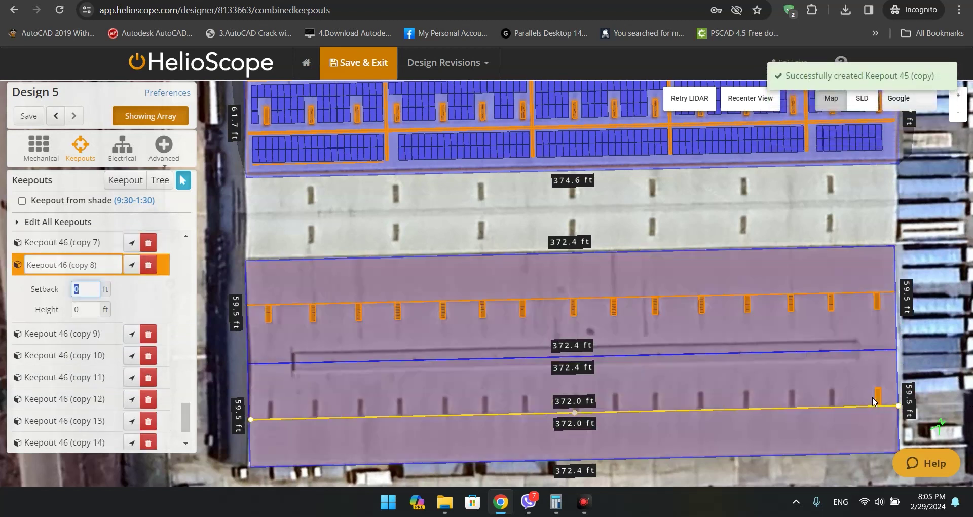
{"action": "left_click", "coordinate": [833, 403]}
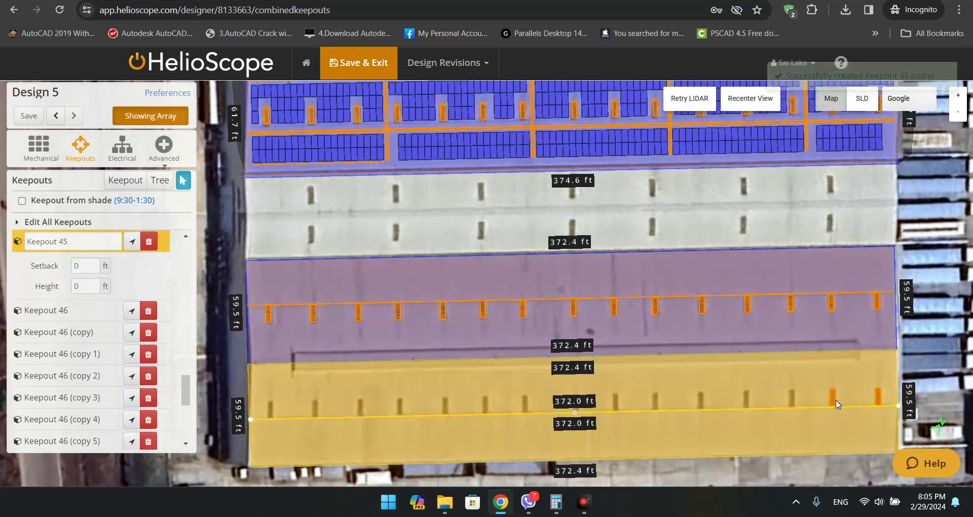
{"action": "key", "text": "ctrl+v"}
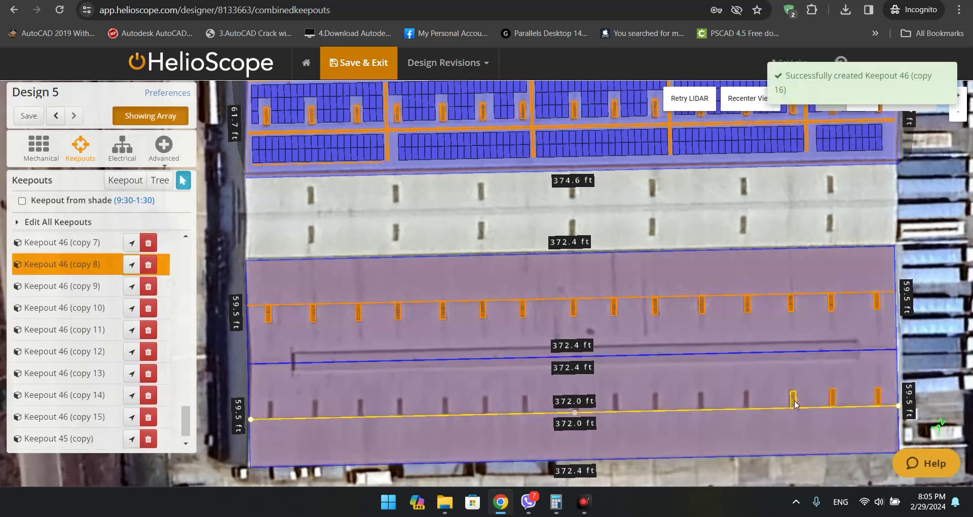
{"action": "left_click", "coordinate": [795, 404]}
{"action": "scroll", "coordinate": [835, 427], "scroll_direction": "up", "scroll_amount": 3}
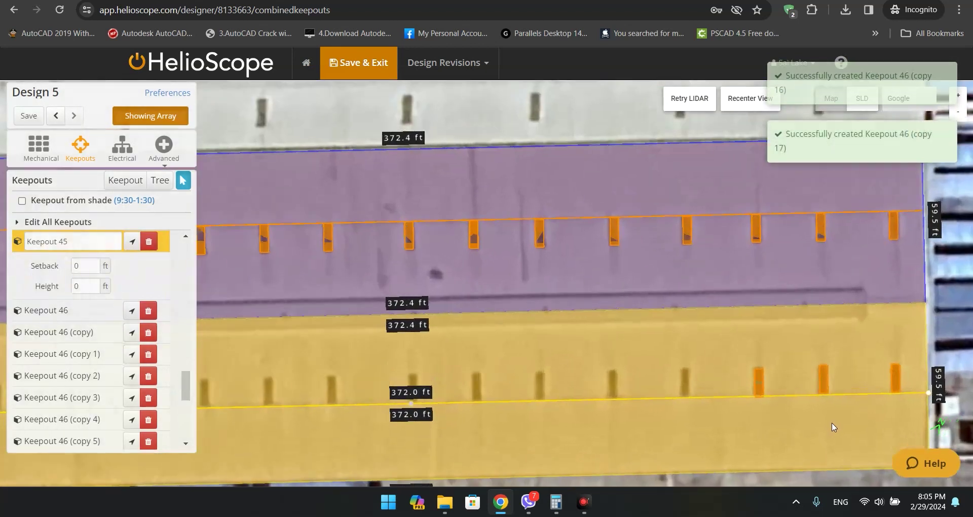
{"action": "scroll", "coordinate": [725, 373], "scroll_direction": "up", "scroll_amount": 3}
{"action": "left_click", "coordinate": [720, 365]}
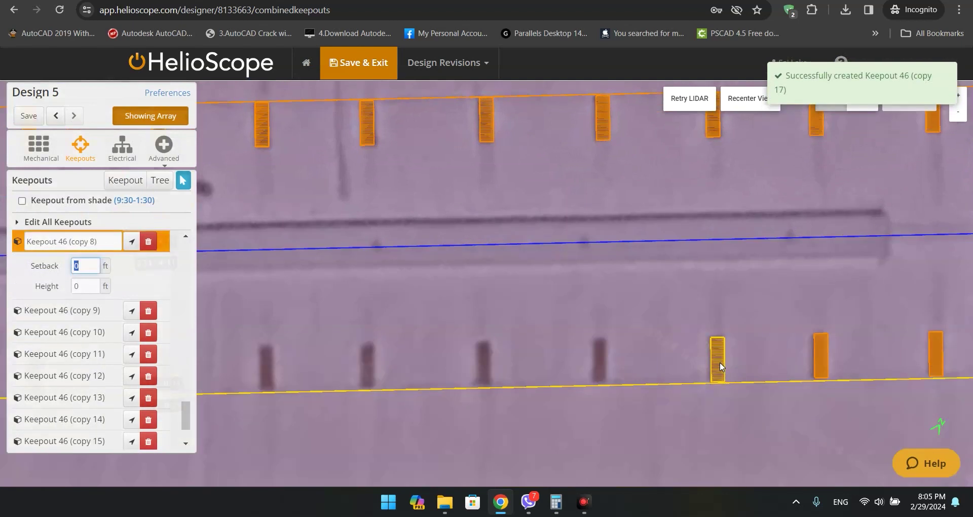
Nudge the keepouts on the two rightmost skylights of the field segment below Field Segment 3 to fit the skylights
{"action": "left_click", "coordinate": [825, 361]}
{"action": "left_click", "coordinate": [825, 361]}
{"action": "left_click", "coordinate": [966, 360]}
{"action": "left_click", "coordinate": [938, 357]}
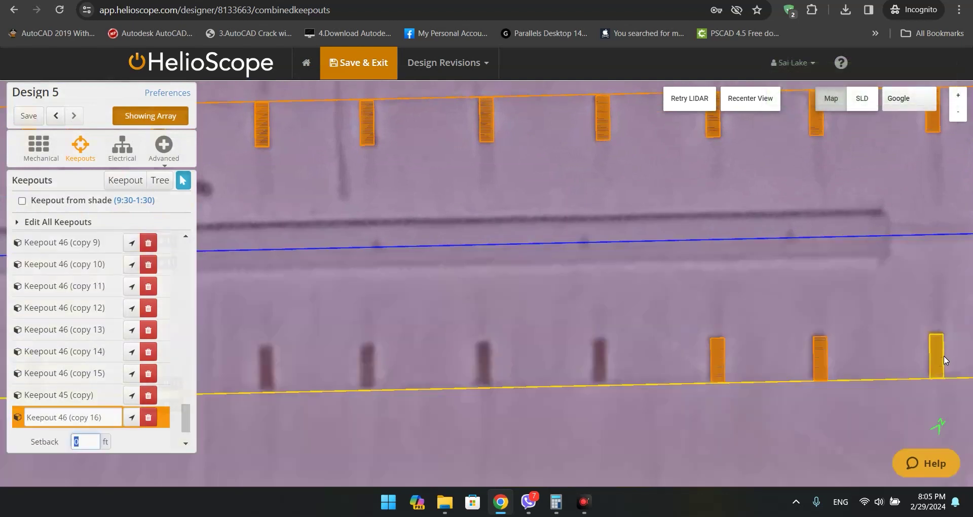
Copy the skylight keepout onto the remaining skylights of the lower field segment, from the fourth from the right to its left end
{"action": "left_click", "coordinate": [663, 382]}
{"action": "left_click", "coordinate": [721, 364]}
{"action": "left_click_drag", "start_coordinate": [722, 364], "coordinate": [601, 369]}
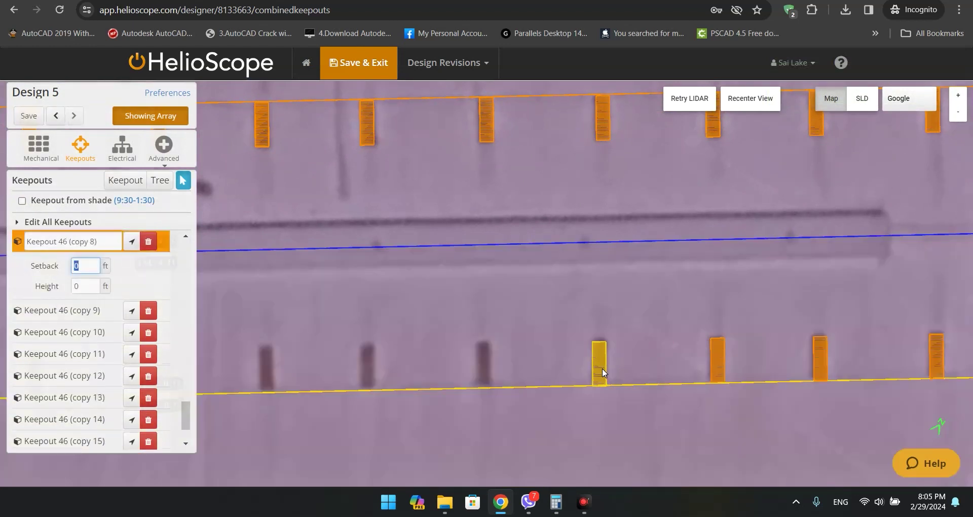
{"action": "left_click", "coordinate": [626, 413]}
{"action": "scroll", "coordinate": [626, 413], "scroll_direction": "down", "scroll_amount": 3}
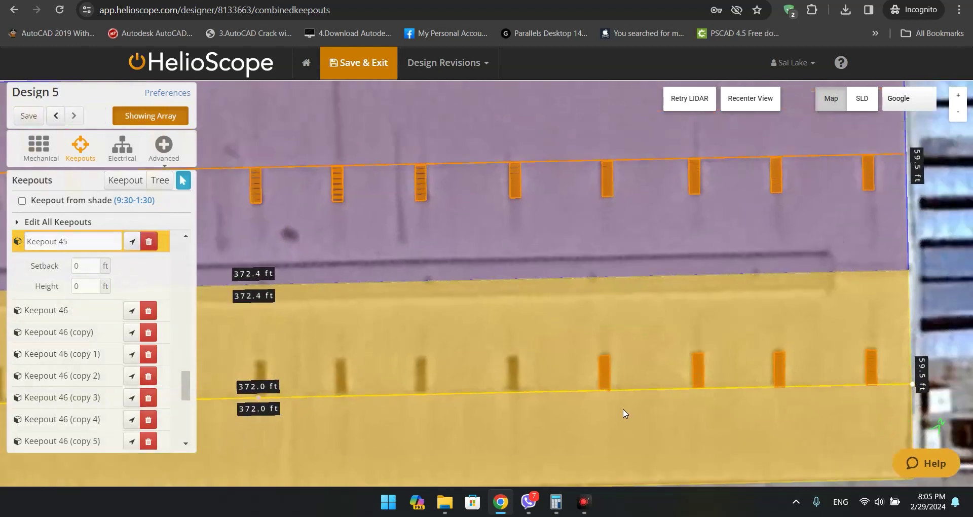
{"action": "scroll", "coordinate": [869, 428], "scroll_direction": "down", "scroll_amount": 3}
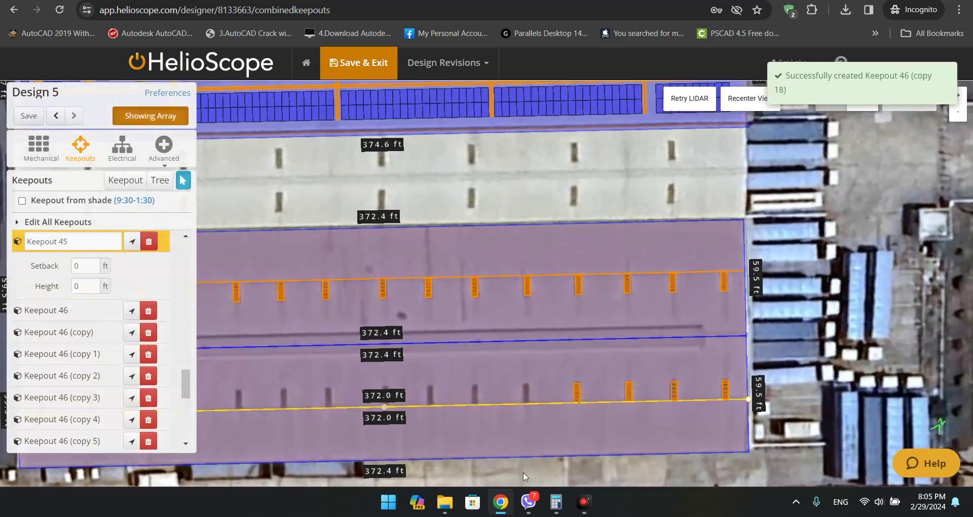
{"action": "left_click_drag", "start_coordinate": [743, 470], "coordinate": [796, 473]}
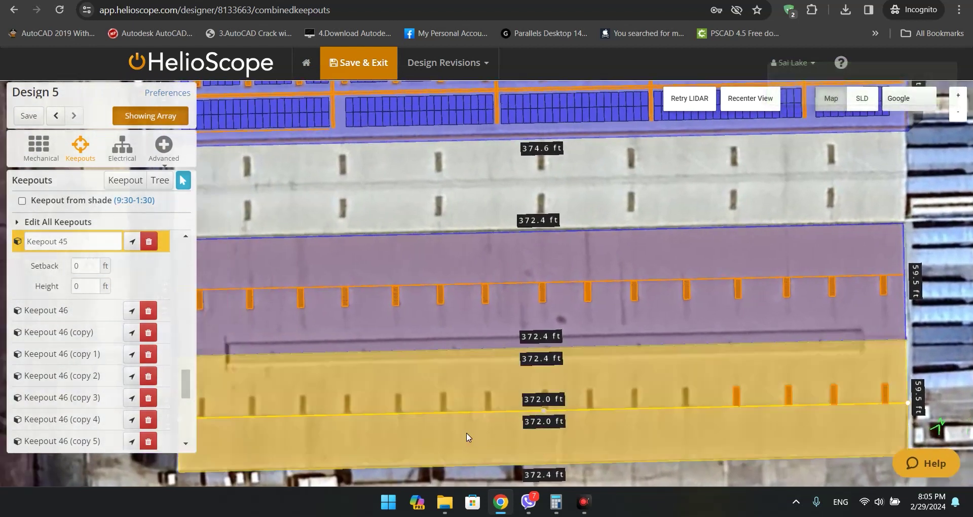
{"action": "scroll", "coordinate": [715, 419], "scroll_direction": "down", "scroll_amount": 2}
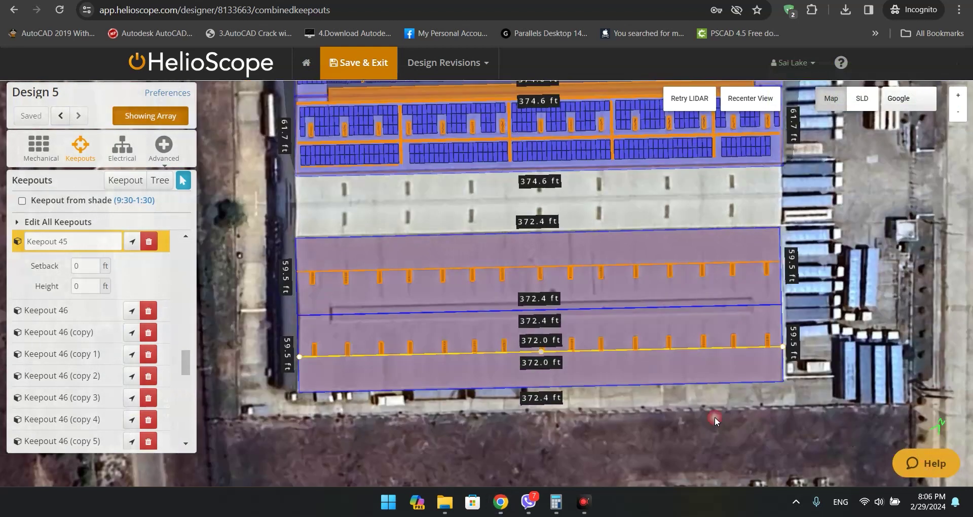
Delete both line-thin 372 ft keepouts along the skylight rows of Field Segment 3 and the segment below it
{"action": "scroll", "coordinate": [658, 436], "scroll_direction": "up", "scroll_amount": 3}
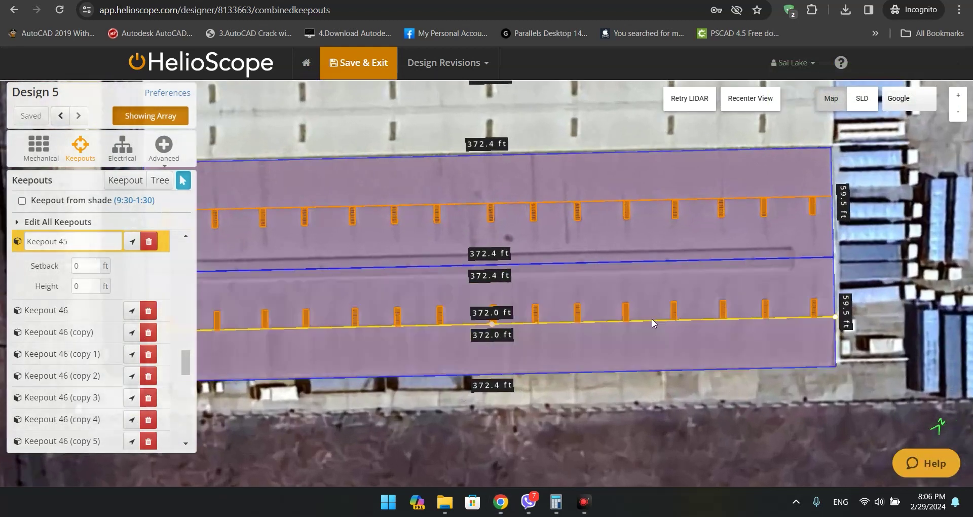
{"action": "left_click", "coordinate": [600, 321]}
{"action": "left_click", "coordinate": [148, 247]}
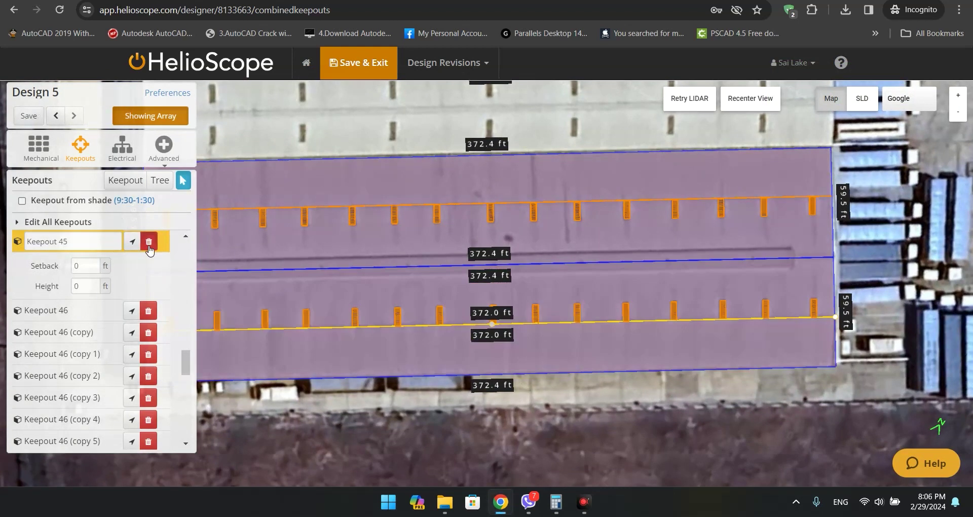
{"action": "left_click", "coordinate": [512, 203]}
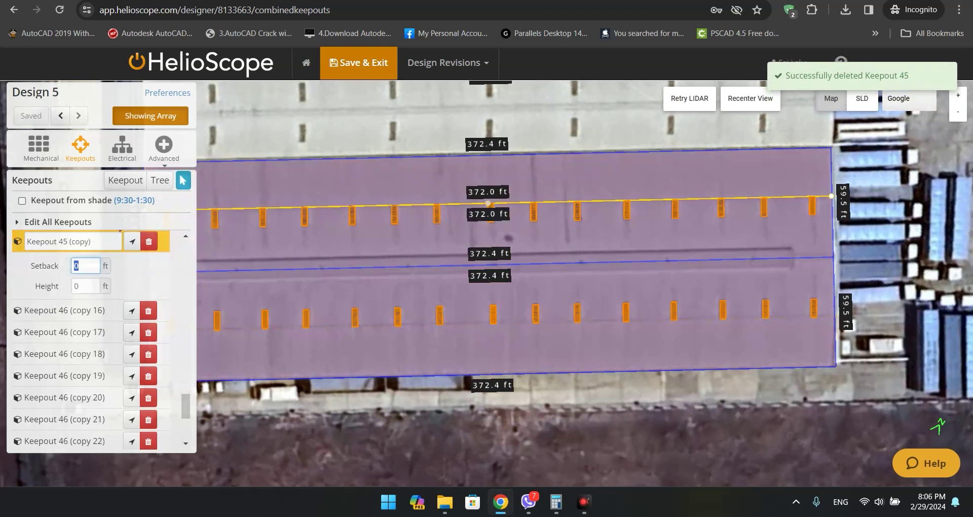
{"action": "left_click", "coordinate": [149, 241]}
Start a keepout outline with an edge about 9.2 ft long at the left end of the ridge strip between the two field segments
{"action": "left_click_drag", "start_coordinate": [526, 418], "coordinate": [454, 431]}
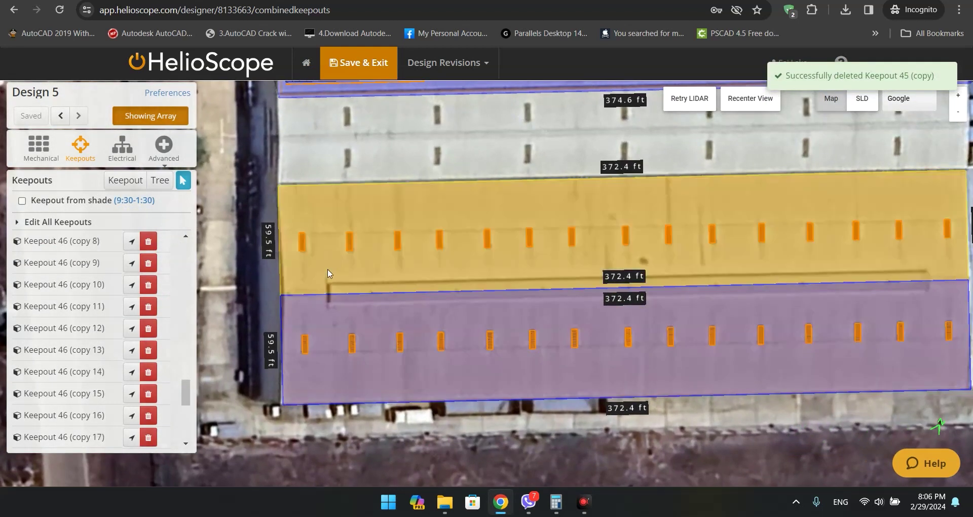
{"action": "scroll", "coordinate": [331, 286], "scroll_direction": "up", "scroll_amount": 2}
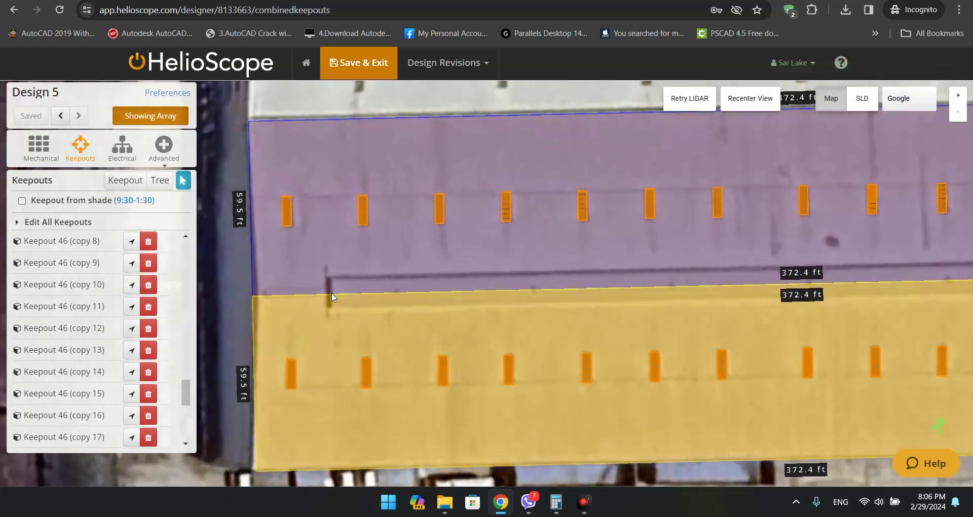
{"action": "scroll", "coordinate": [344, 290], "scroll_direction": "up", "scroll_amount": 1}
{"action": "scroll", "coordinate": [343, 290], "scroll_direction": "down", "scroll_amount": 2}
{"action": "left_click_drag", "start_coordinate": [241, 303], "coordinate": [221, 300]}
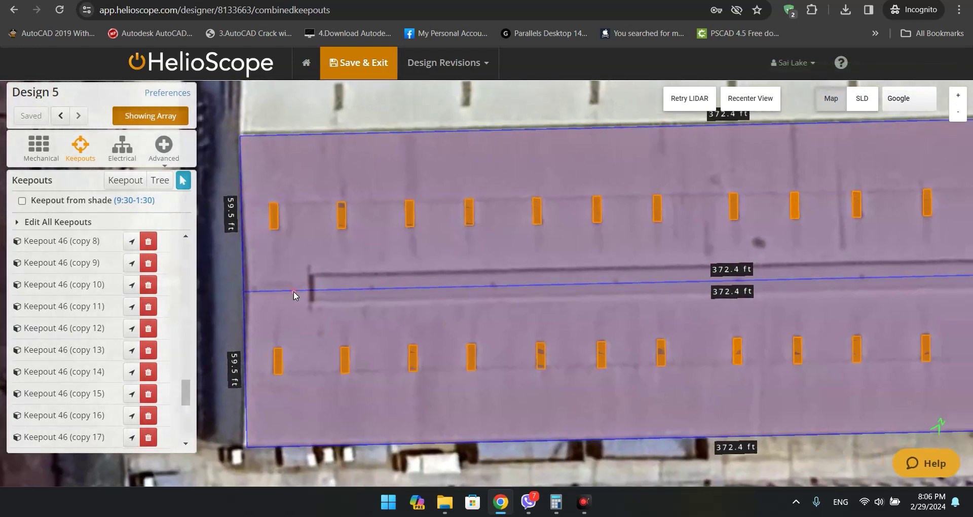
{"action": "scroll", "coordinate": [348, 355], "scroll_direction": "down", "scroll_amount": 1}
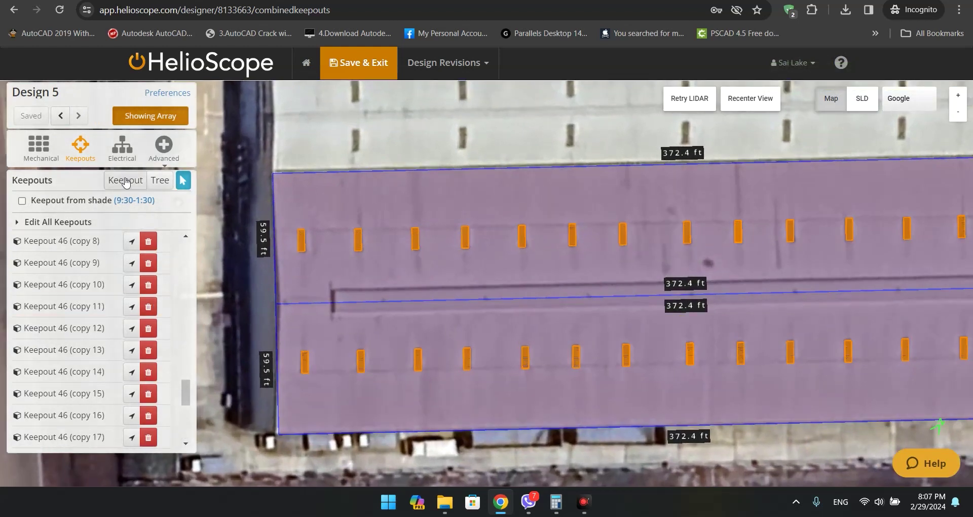
{"action": "key", "text": "k"}
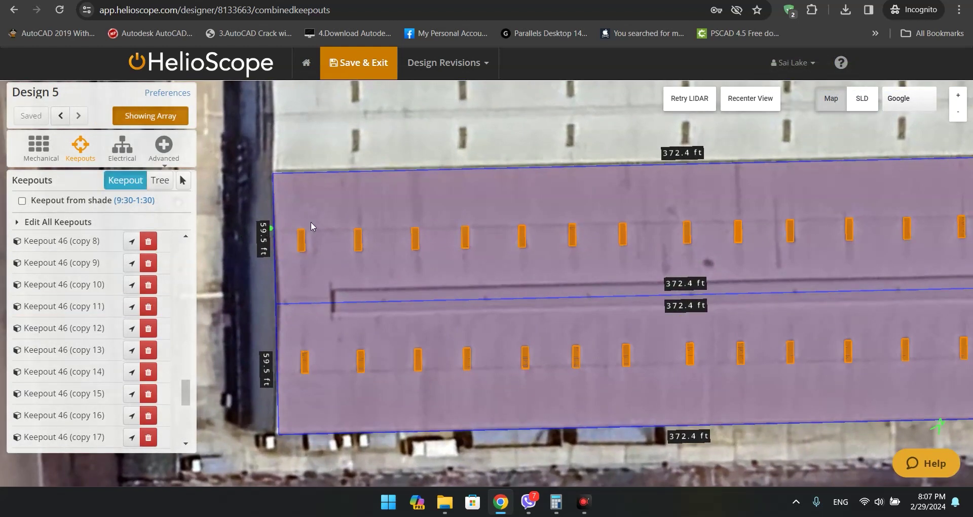
{"action": "scroll", "coordinate": [338, 293], "scroll_direction": "up", "scroll_amount": 3}
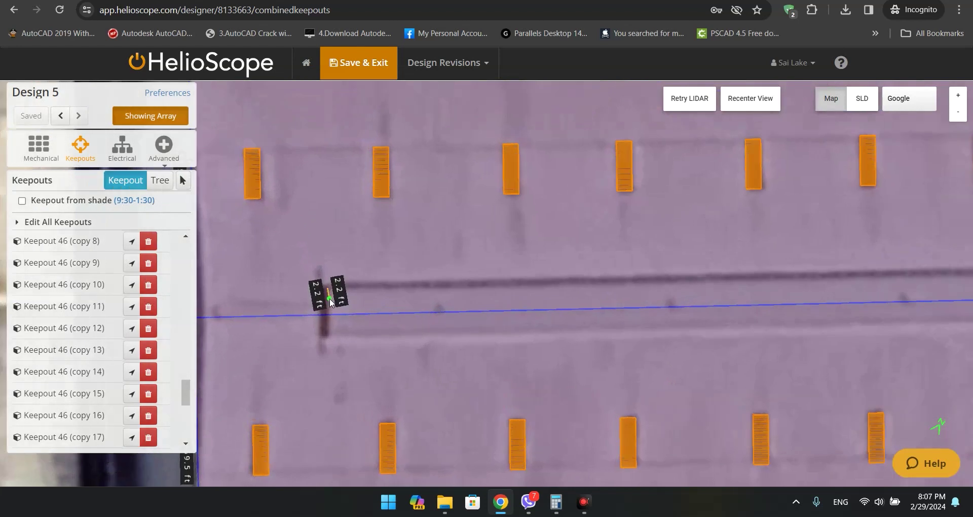
{"action": "left_click", "coordinate": [329, 332]}
Extend the keepout outline about 324 ft along the ridge strip and place its two right-end corners about 9.2 ft apart
{"action": "scroll", "coordinate": [597, 338], "scroll_direction": "down", "scroll_amount": 3}
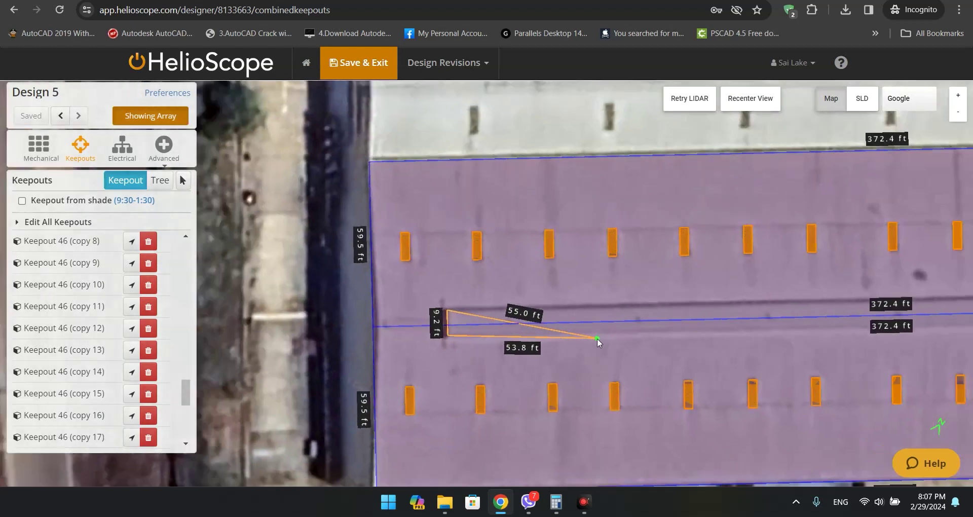
{"action": "left_click_drag", "start_coordinate": [677, 337], "coordinate": [362, 340]}
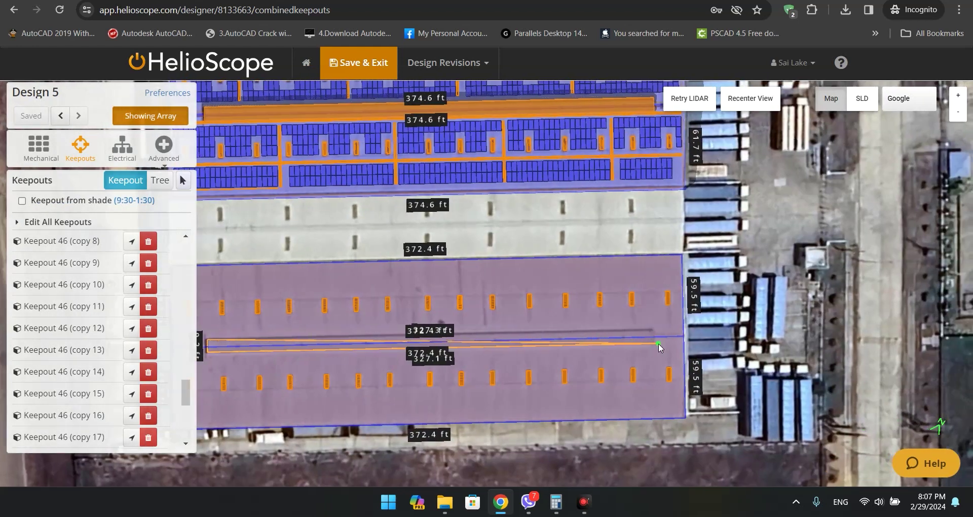
{"action": "scroll", "coordinate": [658, 343], "scroll_direction": "up", "scroll_amount": 3}
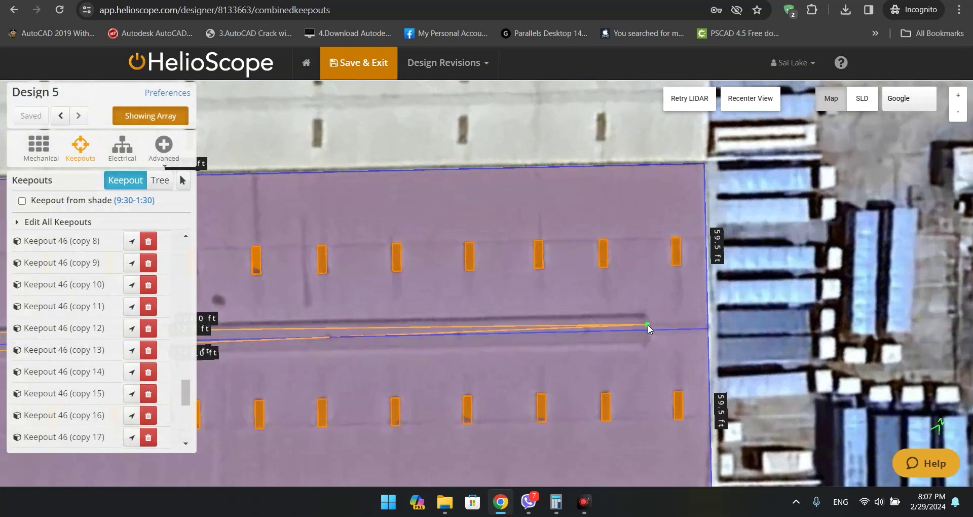
{"action": "scroll", "coordinate": [652, 341], "scroll_direction": "up", "scroll_amount": 1}
{"action": "scroll", "coordinate": [651, 342], "scroll_direction": "up", "scroll_amount": 2}
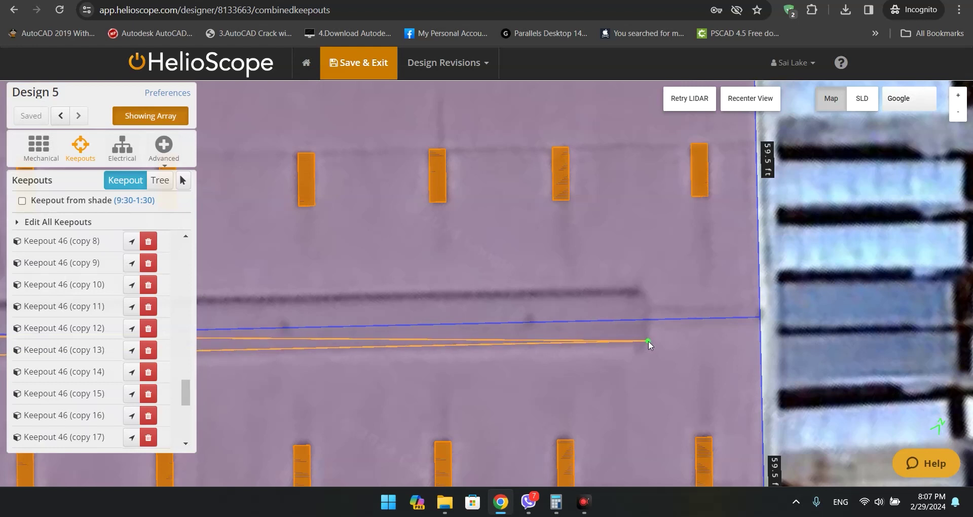
{"action": "left_click", "coordinate": [652, 320]}
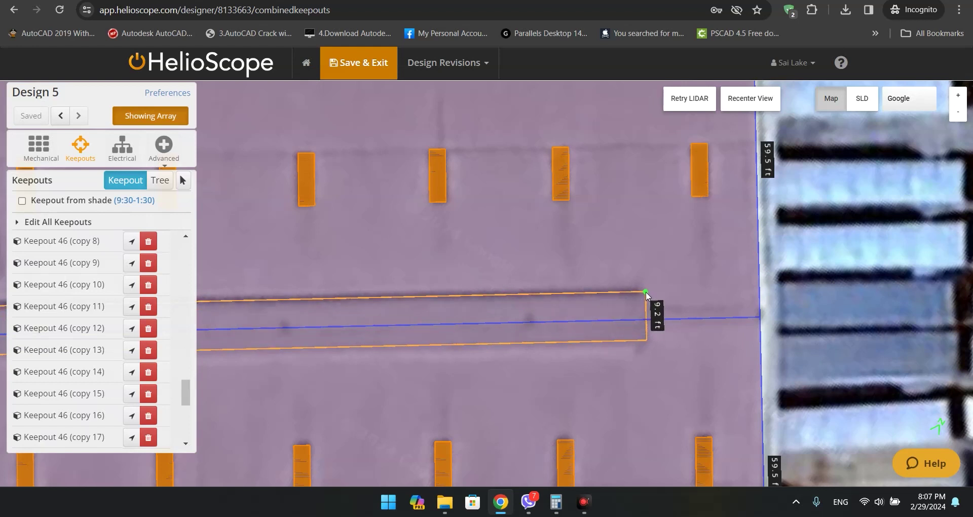
{"action": "left_click", "coordinate": [646, 293]}
Close the ridge strip keepout at its upper left corner and finish drawing keepouts
{"action": "scroll", "coordinate": [499, 303], "scroll_direction": "down", "scroll_amount": 3}
{"action": "scroll", "coordinate": [724, 291], "scroll_direction": "down", "scroll_amount": 2}
{"action": "scroll", "coordinate": [223, 297], "scroll_direction": "up", "scroll_amount": 2}
{"action": "left_click_drag", "start_coordinate": [336, 302], "coordinate": [647, 279]}
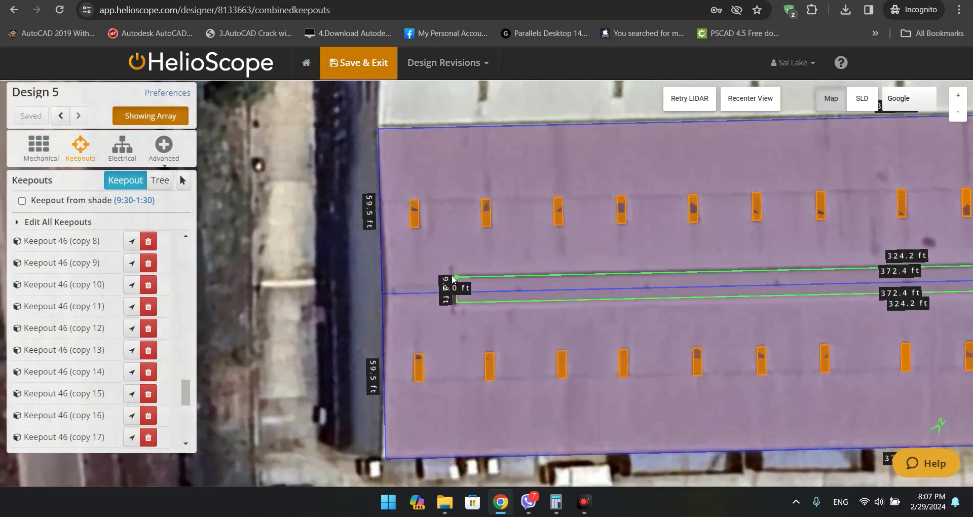
{"action": "left_click", "coordinate": [454, 276]}
{"action": "scroll", "coordinate": [259, 309], "scroll_direction": "down", "scroll_amount": 1}
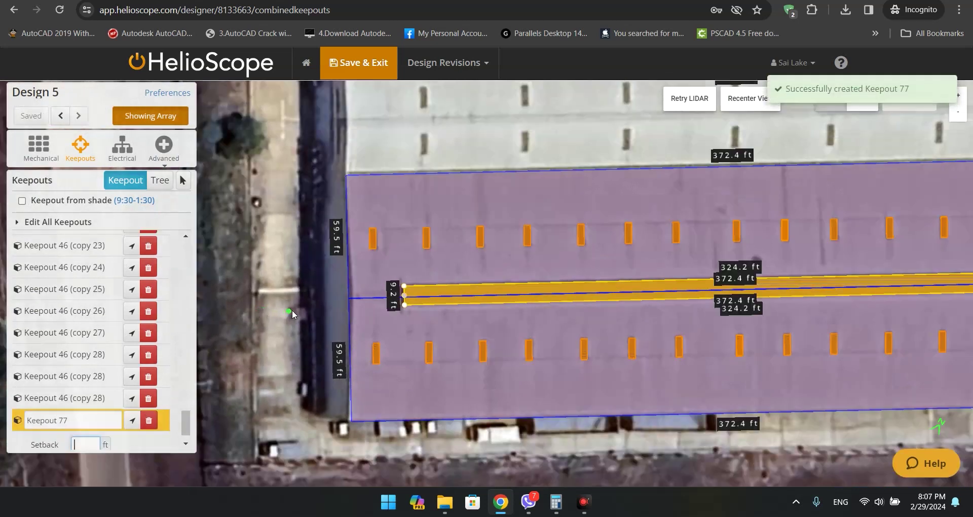
{"action": "scroll", "coordinate": [294, 309], "scroll_direction": "down", "scroll_amount": 1}
{"action": "key", "text": "Escape"}
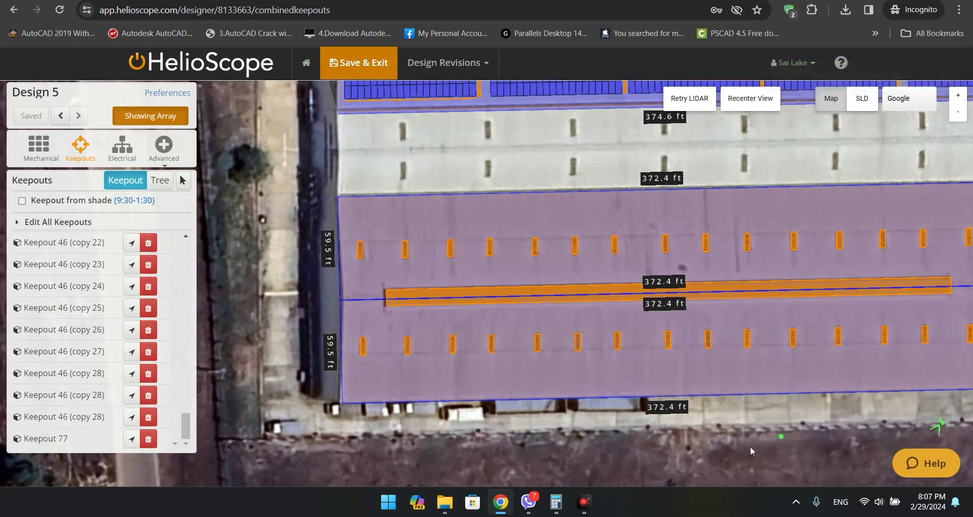
Examine how the ridge strip keepout fits between the two field segments, and its setback and height settings
{"action": "scroll", "coordinate": [682, 426], "scroll_direction": "down", "scroll_amount": 1}
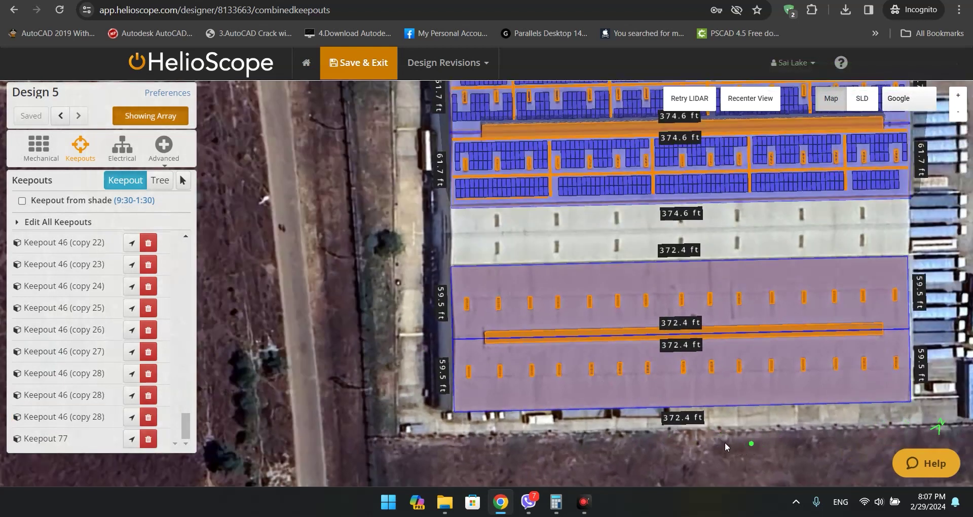
{"action": "scroll", "coordinate": [686, 454], "scroll_direction": "down", "scroll_amount": 1}
{"action": "scroll", "coordinate": [418, 318], "scroll_direction": "up", "scroll_amount": 4}
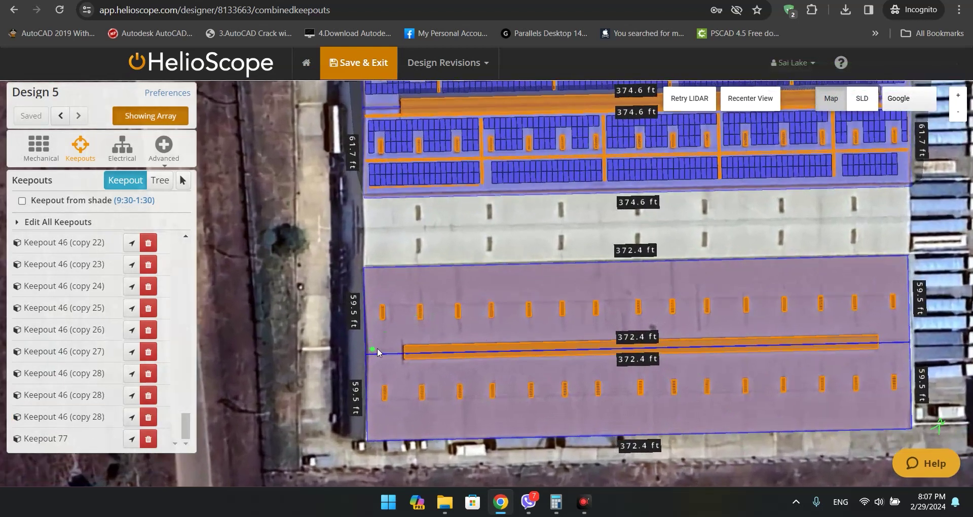
{"action": "scroll", "coordinate": [417, 355], "scroll_direction": "up", "scroll_amount": 2}
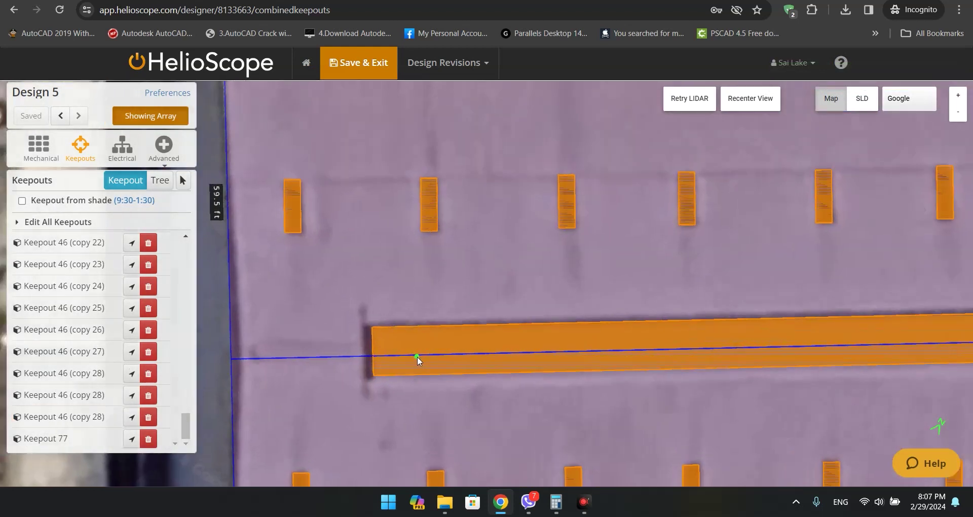
{"action": "scroll", "coordinate": [417, 357], "scroll_direction": "down", "scroll_amount": 1}
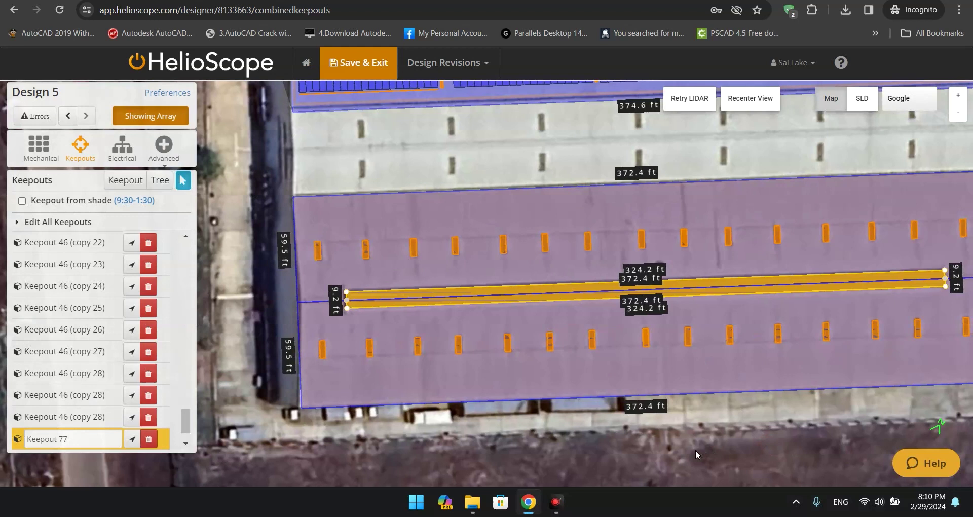
{"action": "scroll", "coordinate": [685, 450], "scroll_direction": "down", "scroll_amount": 1}
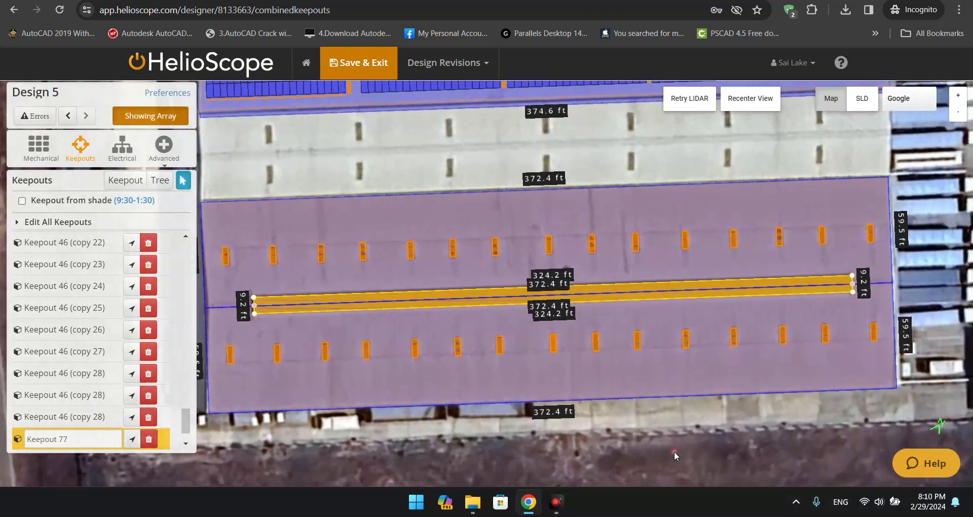
{"action": "left_click", "coordinate": [274, 374]}
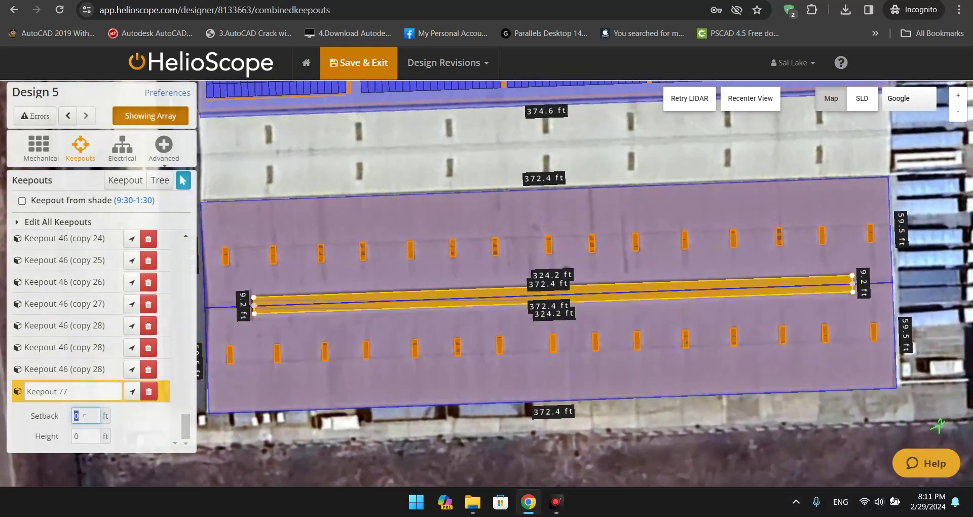
{"action": "left_click", "coordinate": [76, 435]}
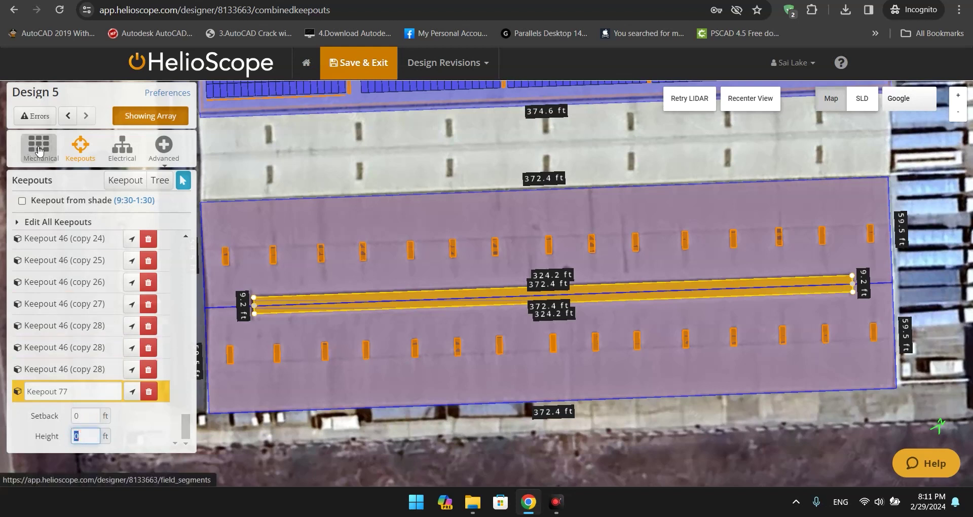
Open Field Segment 3's mechanical settings and set its height to 10 ft and tilt to 10°
{"action": "left_click", "coordinate": [39, 148]}
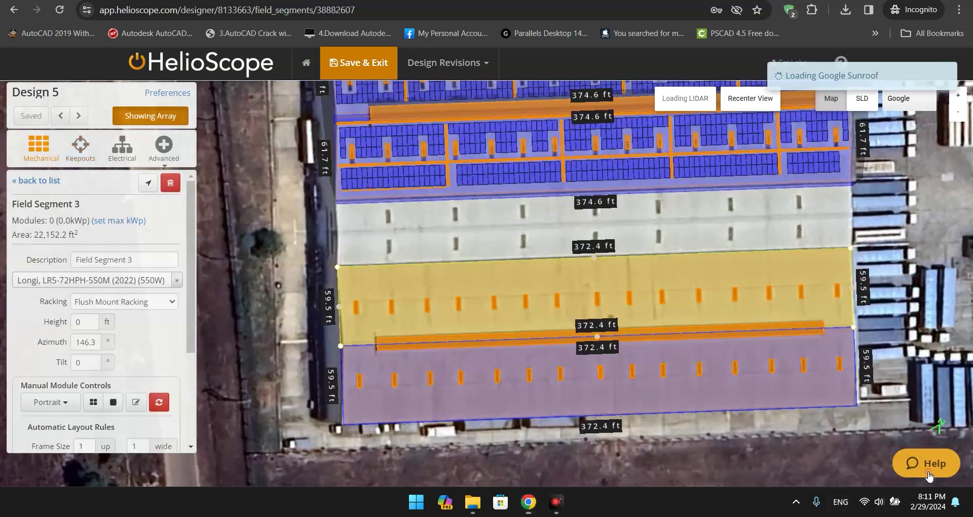
{"action": "left_click", "coordinate": [77, 321]}
{"action": "key", "text": "BackSpace"}
{"action": "type", "text": "10"}
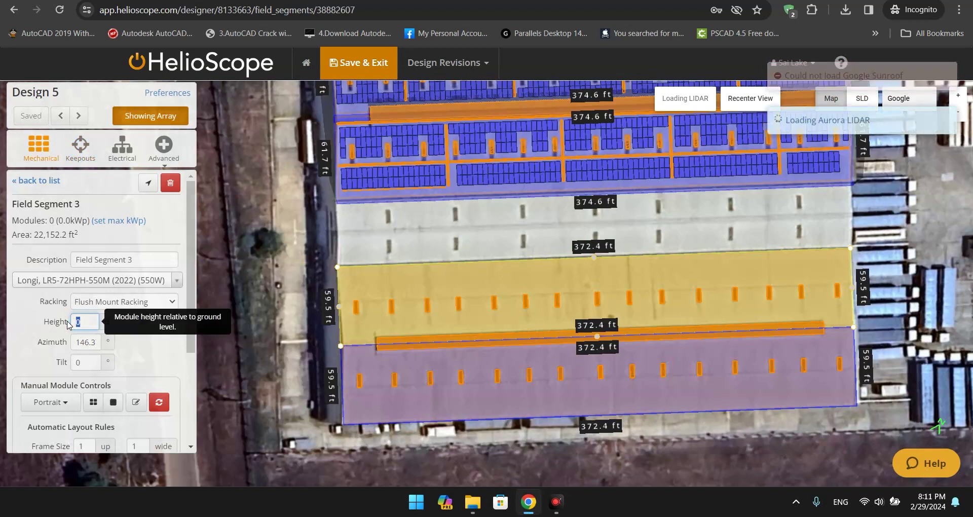
{"action": "key", "text": "Tab"}
{"action": "key", "text": "Tab"}
{"action": "type", "text": "10"}
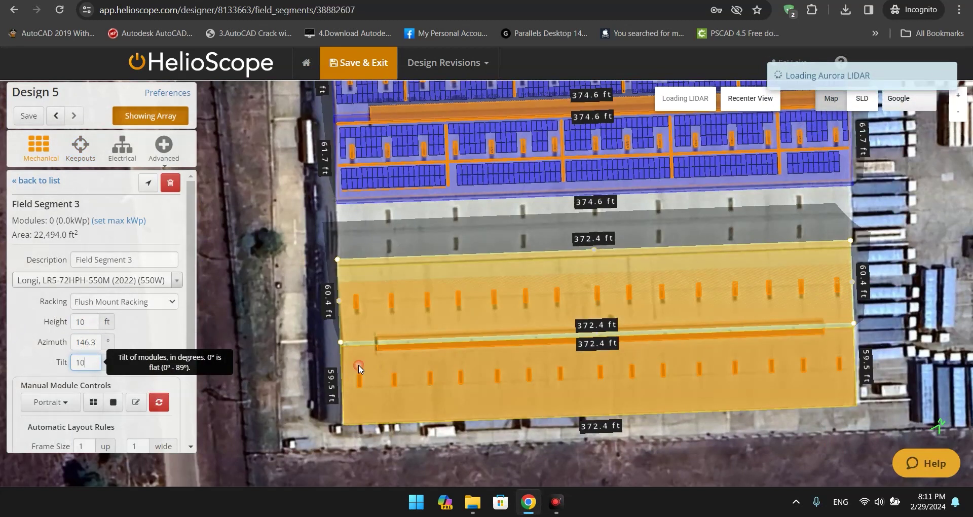
Set the height to 10 ft and the tilt to 10° for Field Segment 3 (copy)
{"action": "left_click_drag", "start_coordinate": [87, 322], "coordinate": [73, 323]}
{"action": "type", "text": "10"}
{"action": "key", "text": "Tab"}
{"action": "key", "text": "Tab"}
{"action": "type", "text": "10"}
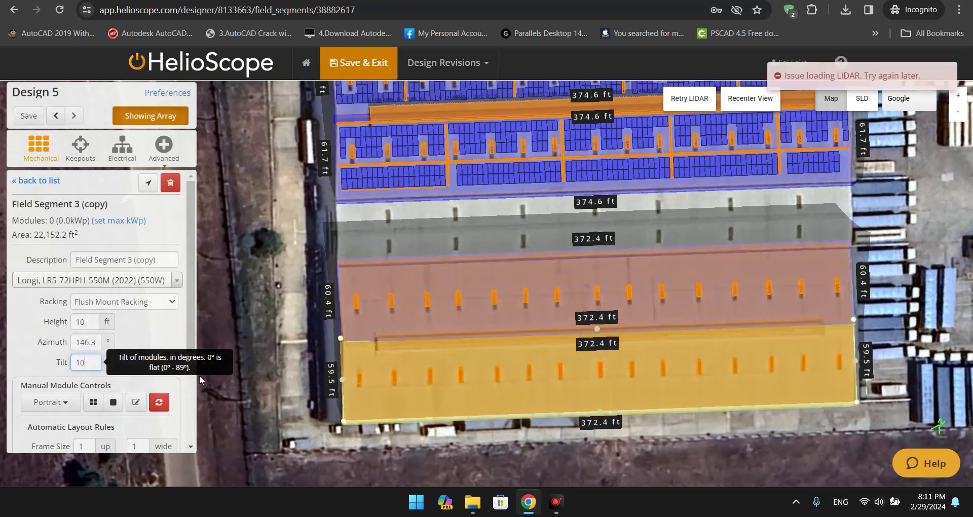
{"action": "scroll", "coordinate": [308, 434], "scroll_direction": "up", "scroll_amount": 1}
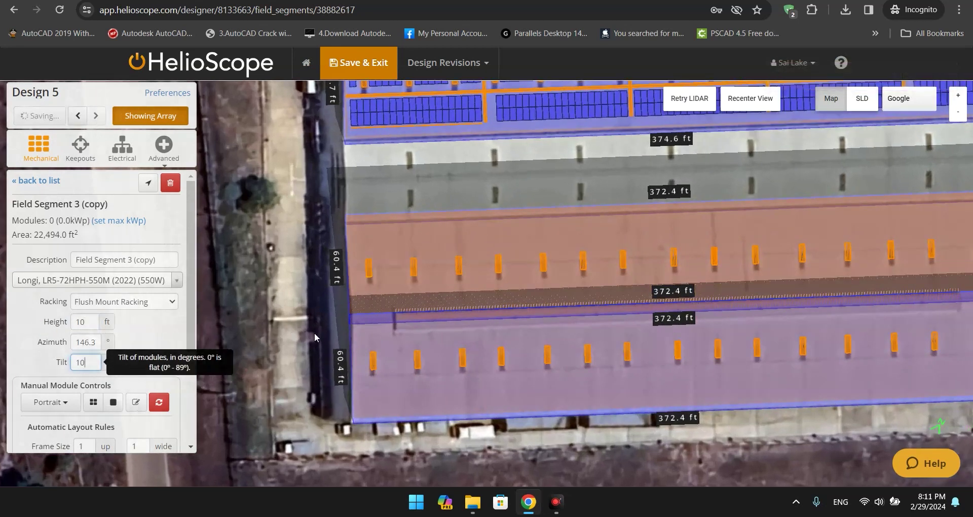
Deselect Field Segment 3 (copy) and open the ridge strip keepout, Keepout 77, for editing
{"action": "left_click", "coordinate": [315, 332]}
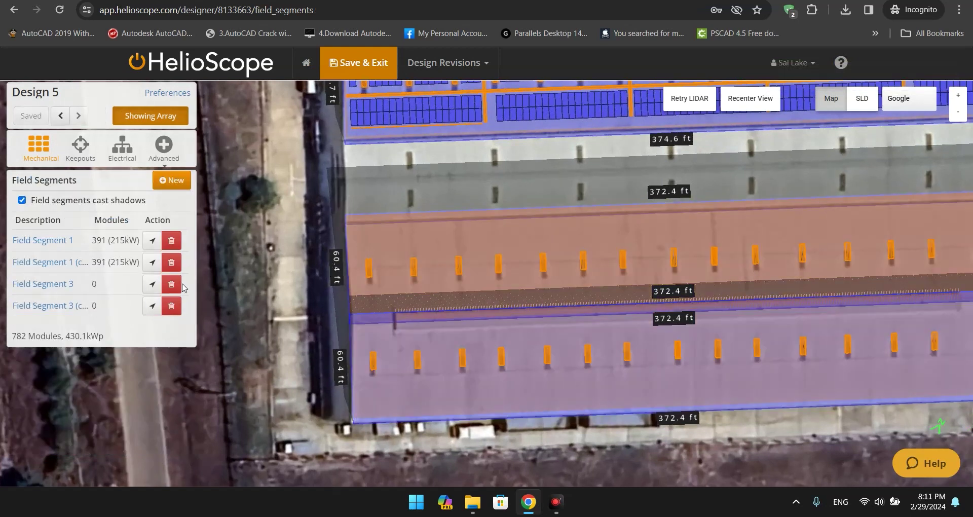
{"action": "scroll", "coordinate": [476, 327], "scroll_direction": "up", "scroll_amount": 2}
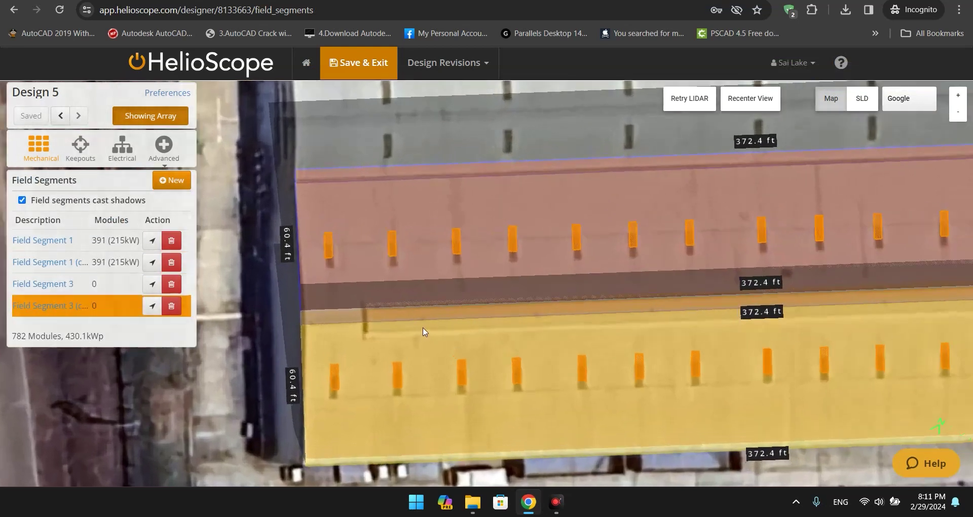
{"action": "left_click_drag", "start_coordinate": [418, 312], "coordinate": [395, 323]}
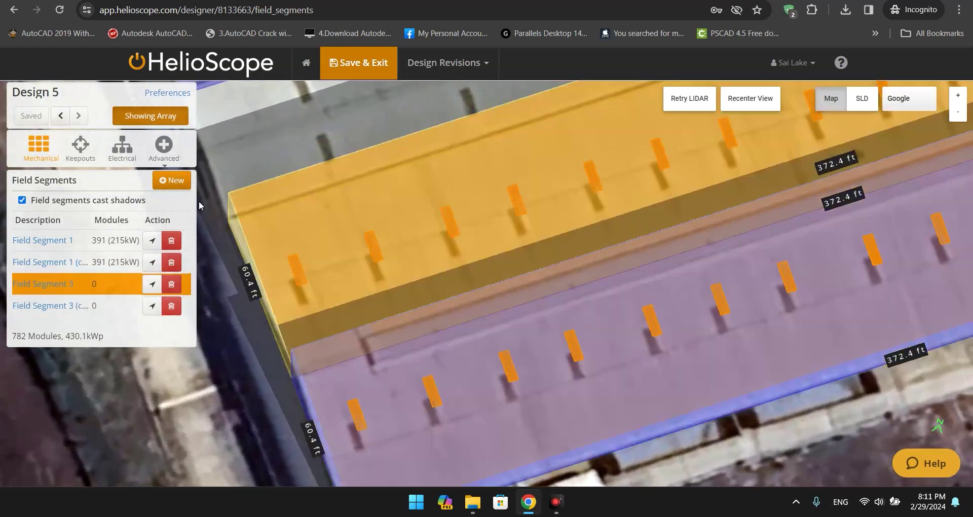
{"action": "left_click", "coordinate": [78, 147]}
{"action": "left_click_drag", "start_coordinate": [185, 253], "coordinate": [194, 468]}
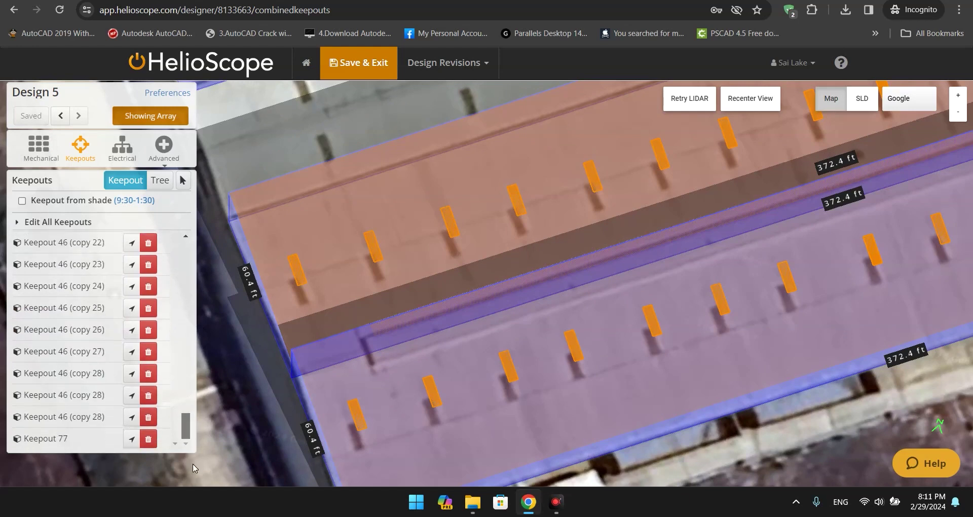
{"action": "left_click", "coordinate": [52, 439]}
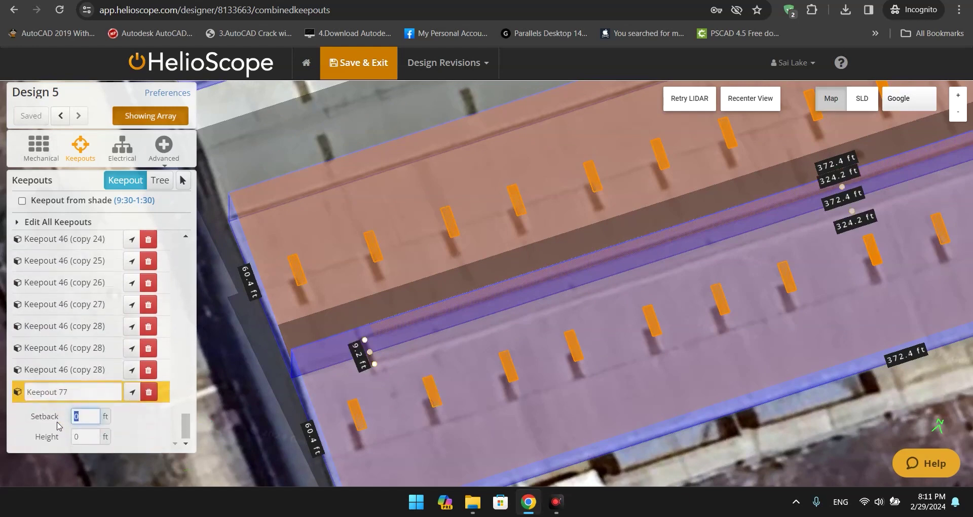
Set the ridge strip keepout's height to 23 ft, after first trying 20 ft
{"action": "left_click", "coordinate": [76, 437]}
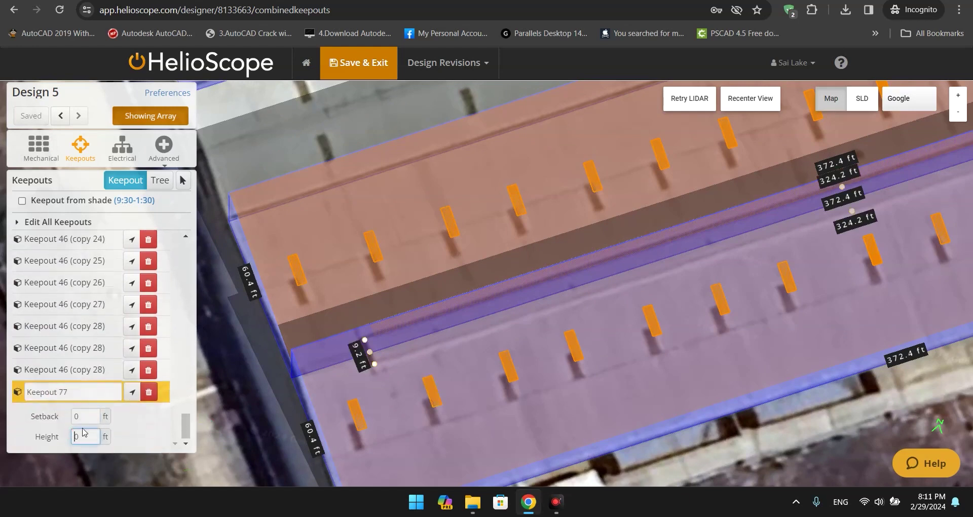
{"action": "type", "text": "2"}
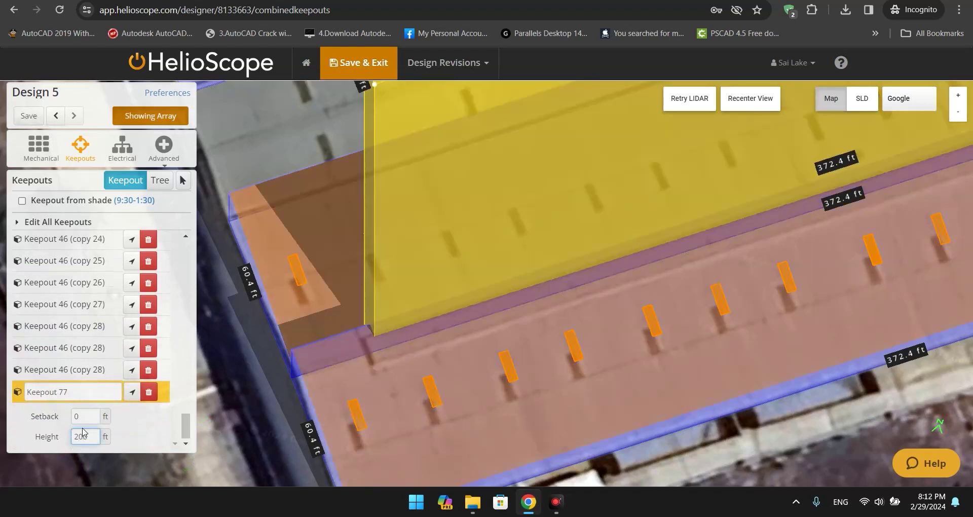
{"action": "key", "text": "BackSpace"}
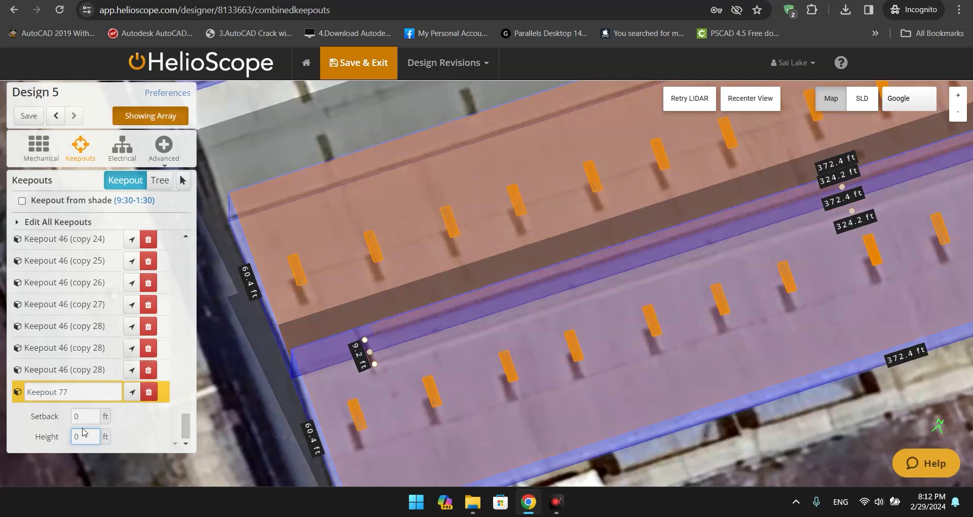
{"action": "type", "text": "2"}
{"action": "left_click_drag", "start_coordinate": [371, 314], "coordinate": [500, 187]}
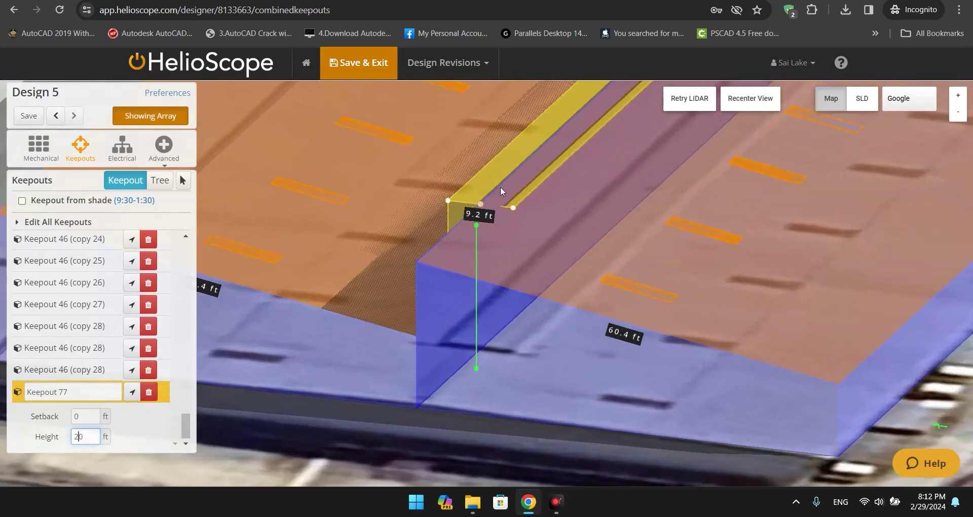
{"action": "double_click", "coordinate": [80, 436]}
{"action": "type", "text": "23"}
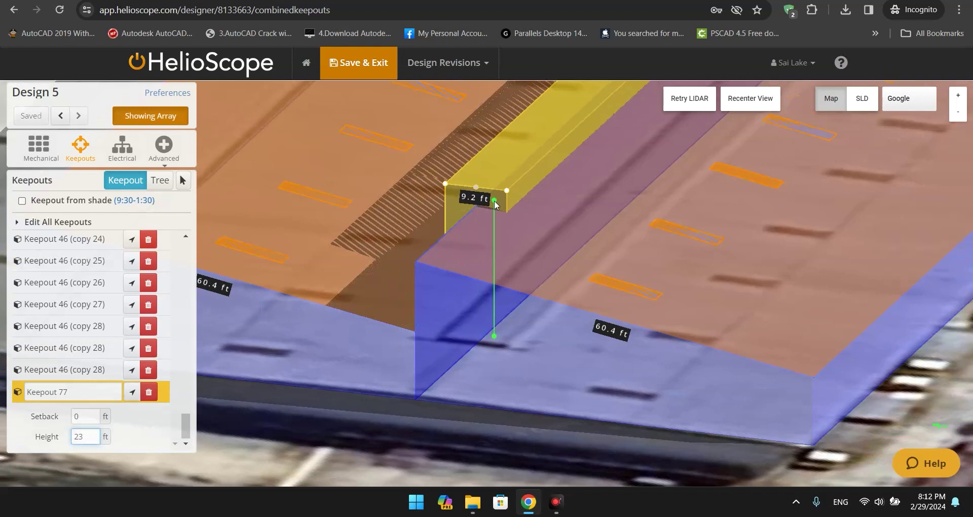
Examine from an oblique view how the ridge strip keepout and the slopes of both lower roof segments meet at the ridge
{"action": "scroll", "coordinate": [493, 206], "scroll_direction": "down", "scroll_amount": 4}
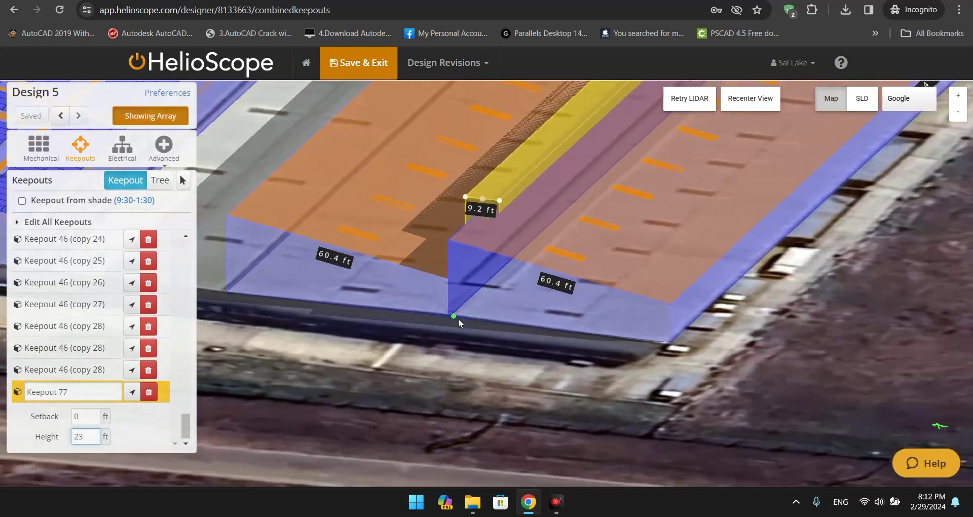
{"action": "scroll", "coordinate": [466, 331], "scroll_direction": "down", "scroll_amount": 2}
{"action": "scroll", "coordinate": [475, 336], "scroll_direction": "up", "scroll_amount": 3}
{"action": "left_click_drag", "start_coordinate": [499, 337], "coordinate": [271, 263]}
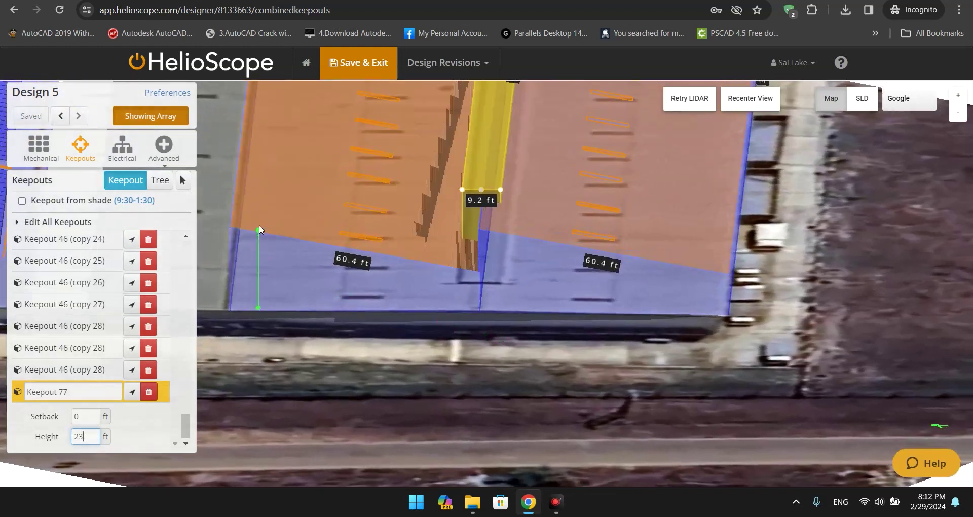
{"action": "left_click", "coordinate": [39, 147]}
{"action": "left_click", "coordinate": [320, 213]}
{"action": "left_click", "coordinate": [859, 346]}
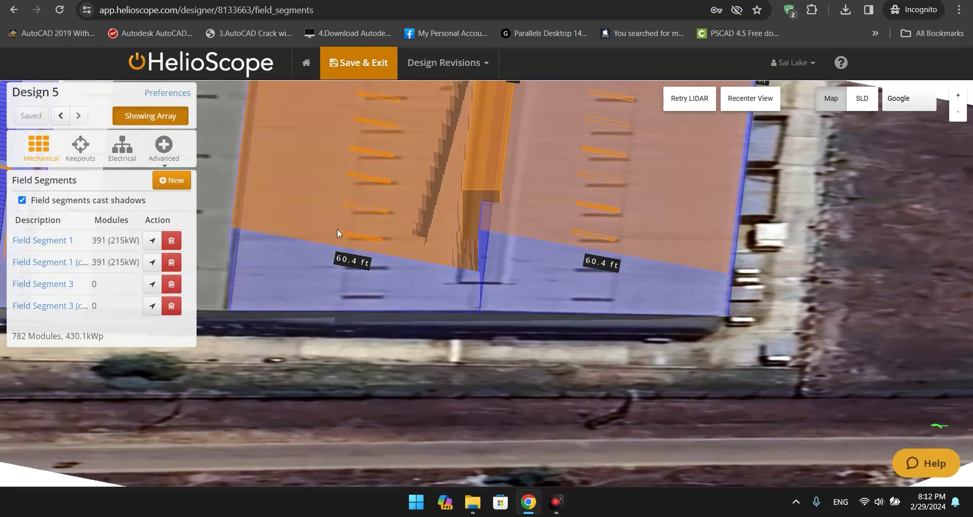
{"action": "scroll", "coordinate": [355, 261], "scroll_direction": "down", "scroll_amount": 3}
{"action": "scroll", "coordinate": [365, 283], "scroll_direction": "down", "scroll_amount": 2}
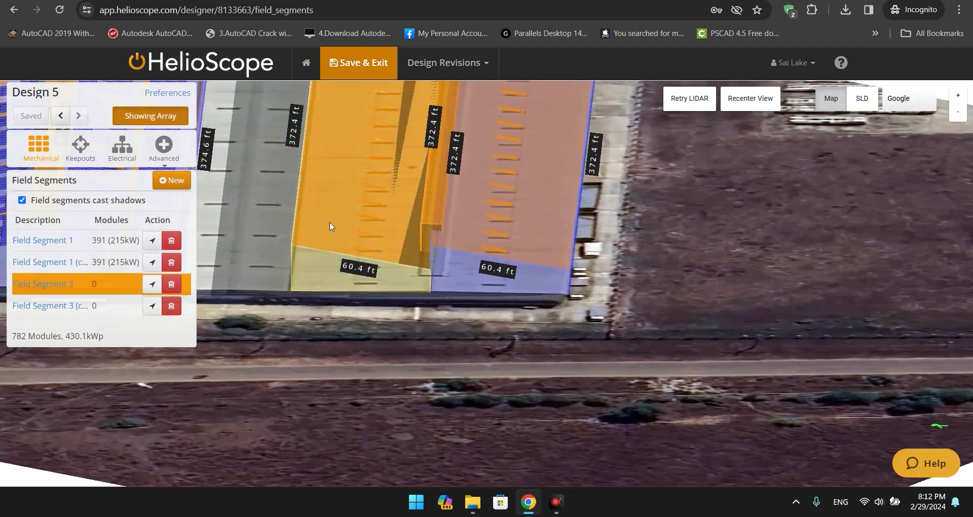
{"action": "scroll", "coordinate": [328, 190], "scroll_direction": "down", "scroll_amount": 1}
{"action": "left_click_drag", "start_coordinate": [487, 318], "coordinate": [495, 409]}
{"action": "scroll", "coordinate": [483, 195], "scroll_direction": "up", "scroll_amount": 2}
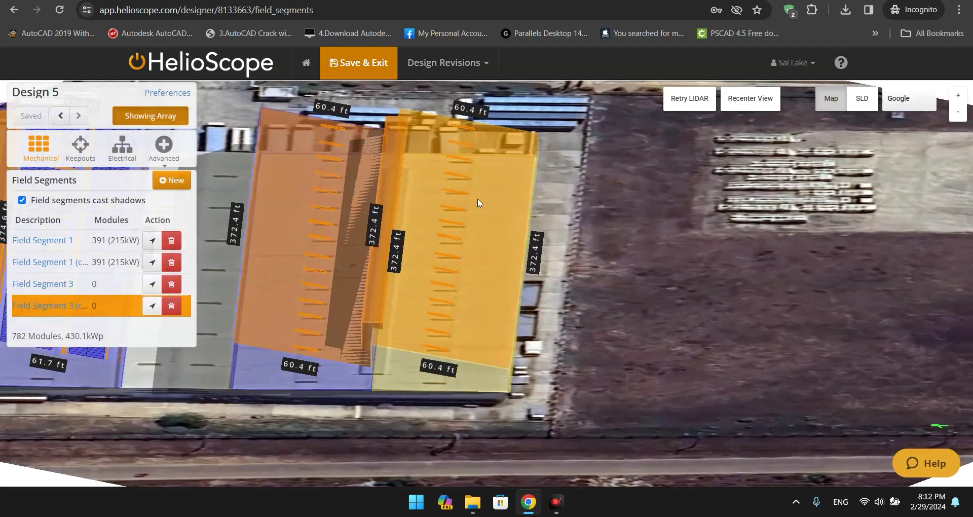
Open Field Segment 3 and make its outer long edge, opposite the ridge, the bottom edge
{"action": "left_click", "coordinate": [266, 224]}
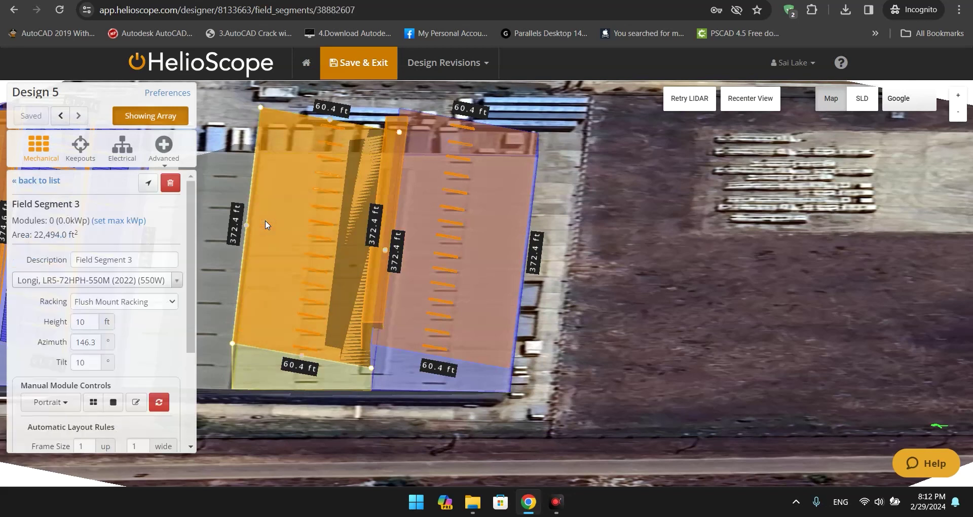
{"action": "left_click_drag", "start_coordinate": [296, 423], "coordinate": [376, 439]}
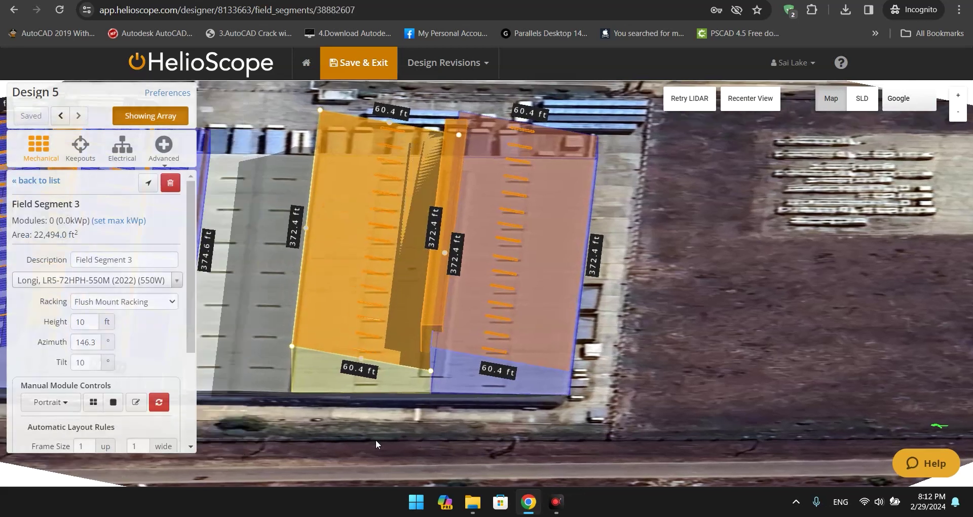
{"action": "scroll", "coordinate": [331, 229], "scroll_direction": "up", "scroll_amount": 3}
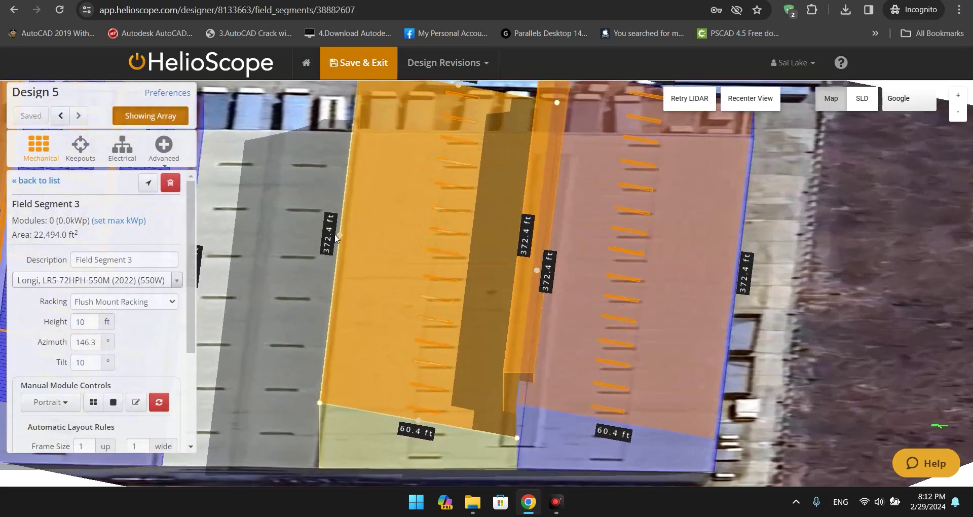
{"action": "scroll", "coordinate": [336, 237], "scroll_direction": "up", "scroll_amount": 1}
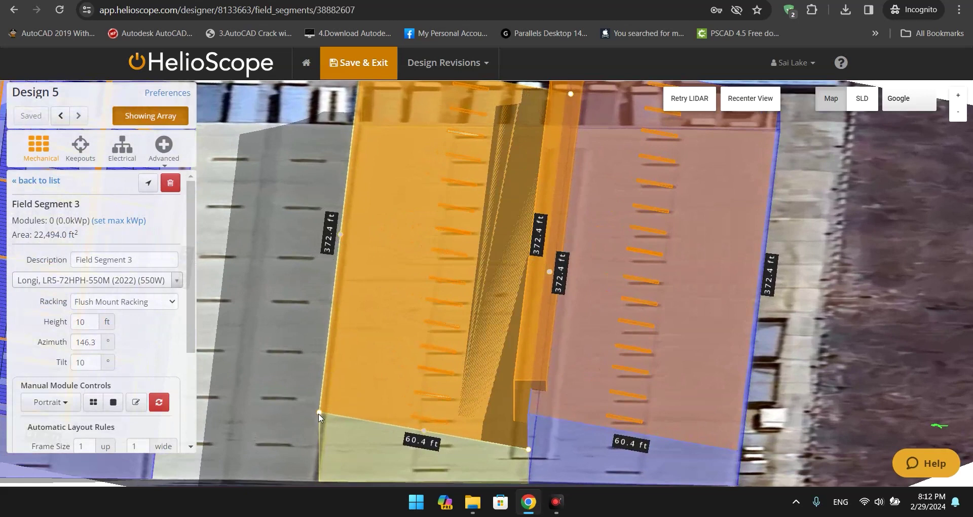
{"action": "scroll", "coordinate": [330, 245], "scroll_direction": "up", "scroll_amount": 1}
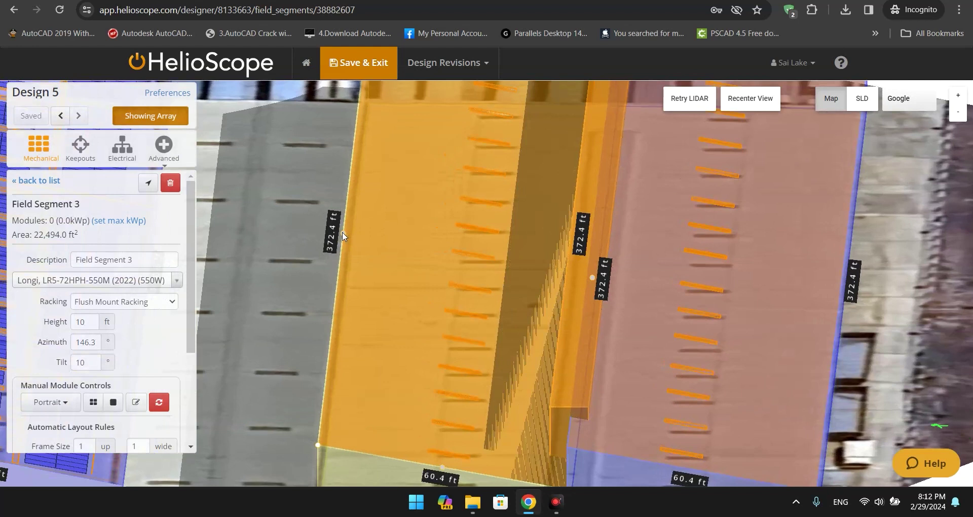
{"action": "left_click", "coordinate": [343, 236]}
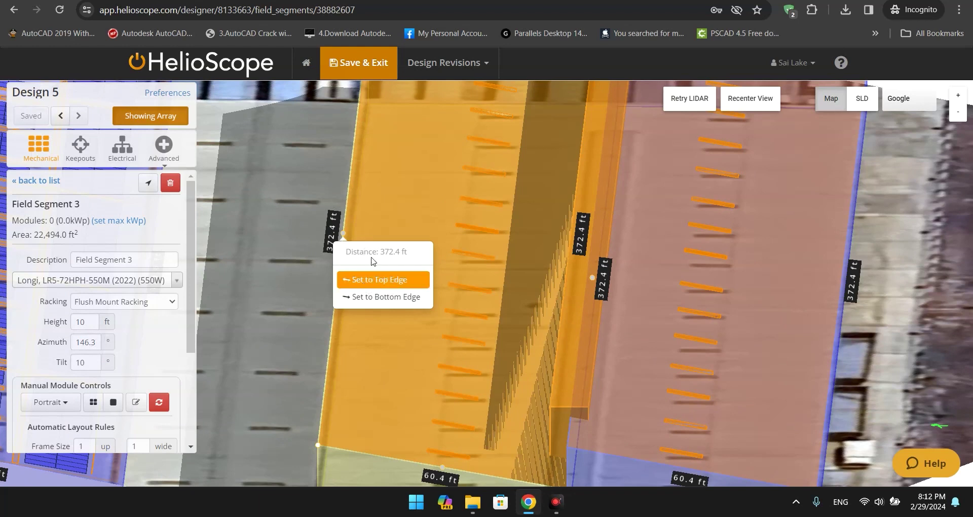
{"action": "left_click", "coordinate": [382, 299]}
{"action": "scroll", "coordinate": [380, 299], "scroll_direction": "down", "scroll_amount": 3}
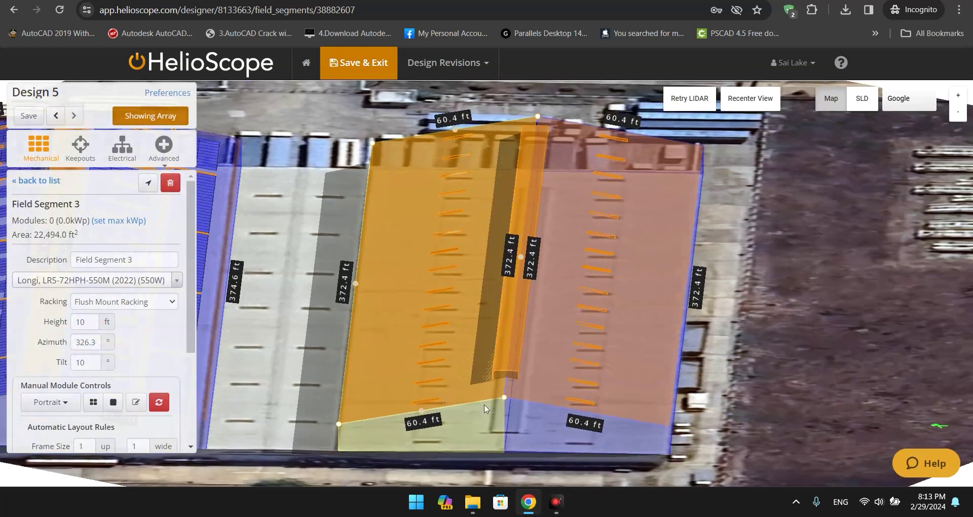
Select Field Segment 3 (copy) on the other side of the ridge and set its setback to 0 ft
{"action": "scroll", "coordinate": [631, 374], "scroll_direction": "up", "scroll_amount": 2}
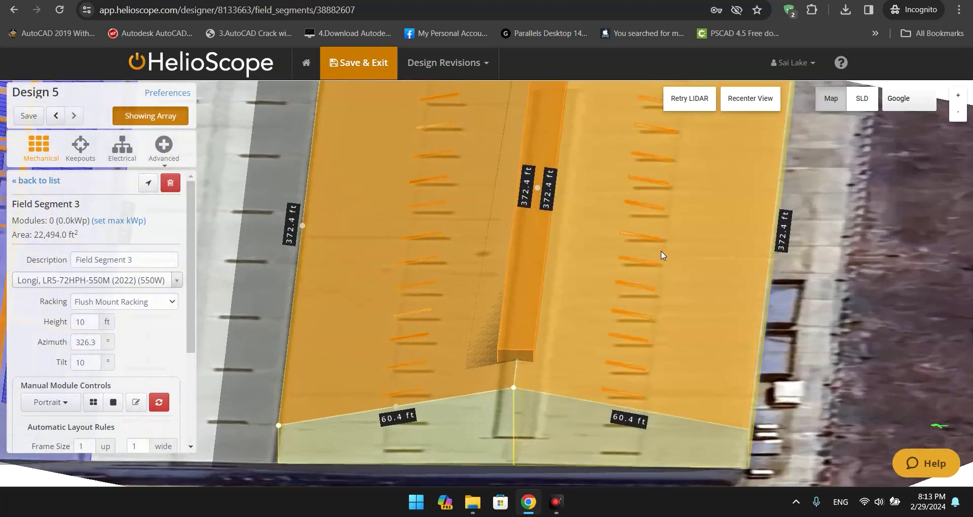
{"action": "left_click", "coordinate": [580, 318]}
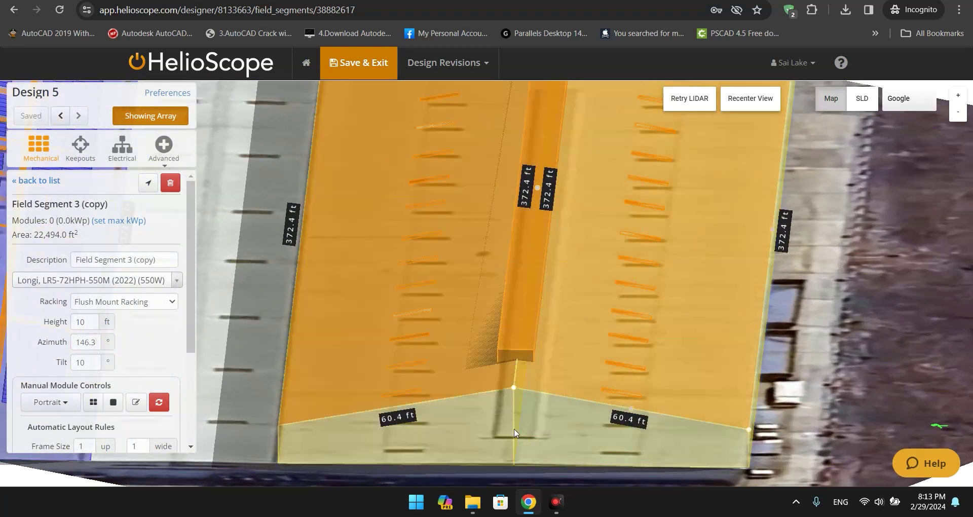
{"action": "left_click_drag", "start_coordinate": [850, 367], "coordinate": [817, 389]}
{"action": "scroll", "coordinate": [550, 348], "scroll_direction": "down", "scroll_amount": 2}
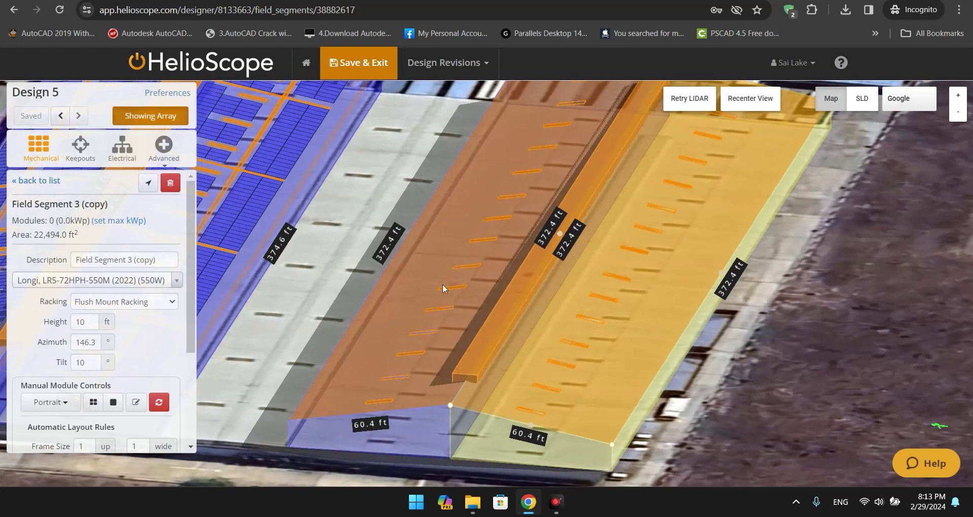
{"action": "left_click_drag", "start_coordinate": [804, 369], "coordinate": [666, 464]}
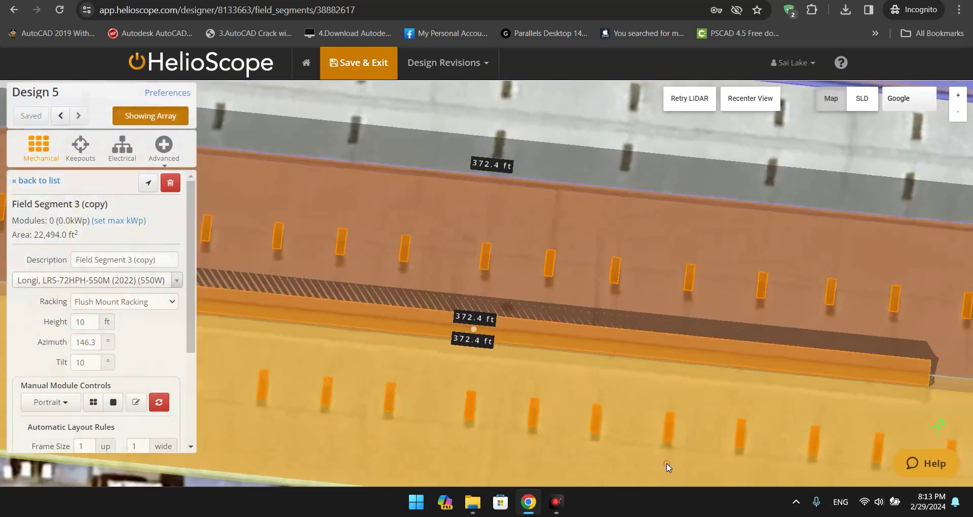
{"action": "scroll", "coordinate": [547, 185], "scroll_direction": "down", "scroll_amount": 5}
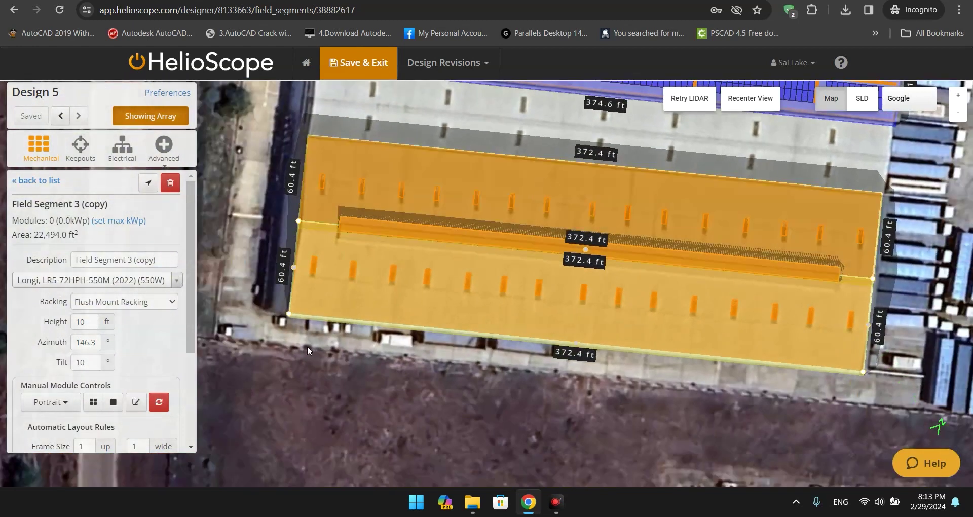
{"action": "scroll", "coordinate": [101, 314], "scroll_direction": "down", "scroll_amount": 3}
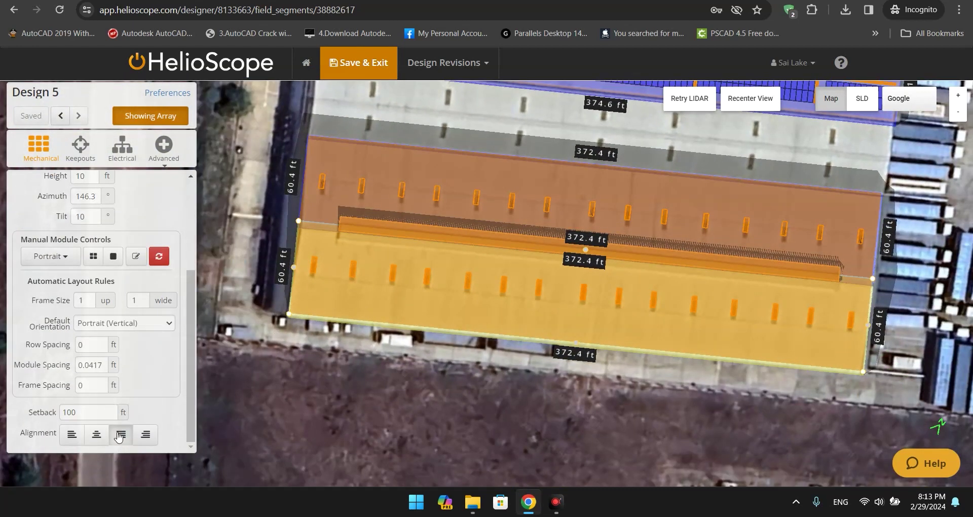
{"action": "double_click", "coordinate": [69, 412]}
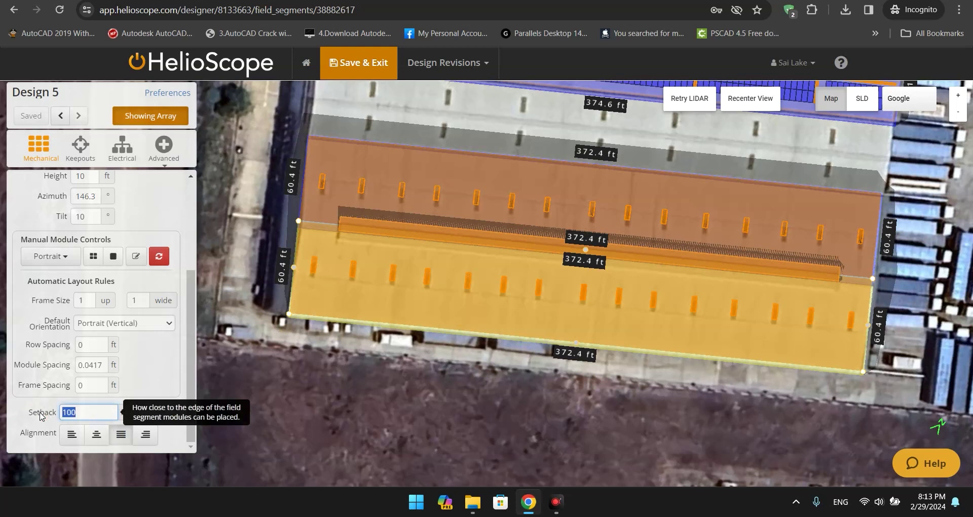
{"action": "type", "text": "0"}
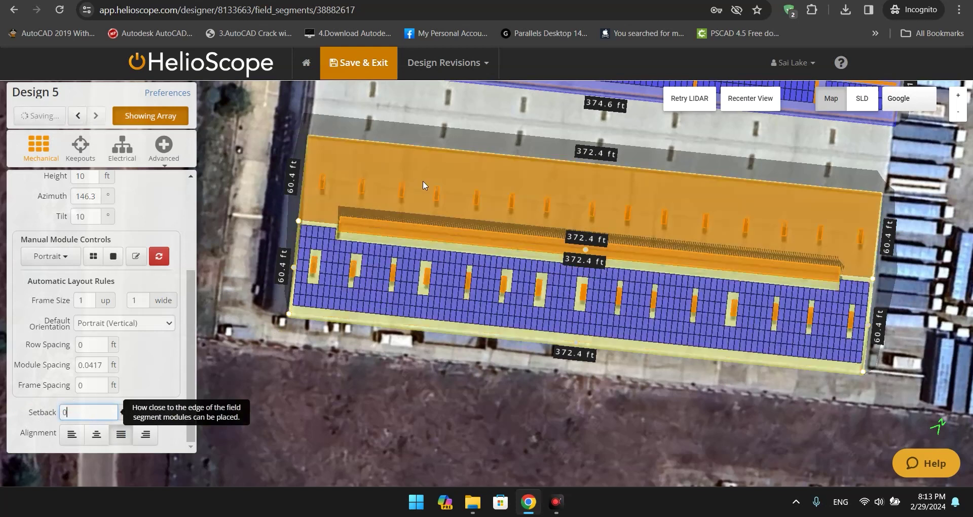
Set the setback of Field Segment 3 to 0 ft and inspect the module layout around its skylight keepouts
{"action": "left_click", "coordinate": [382, 154]}
{"action": "double_click", "coordinate": [70, 412]}
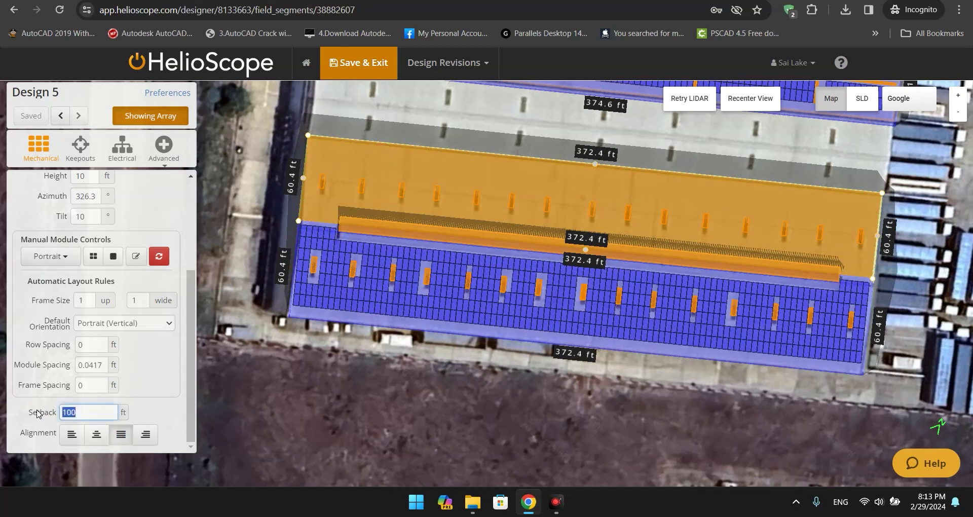
{"action": "type", "text": "0"}
{"action": "left_click_drag", "start_coordinate": [285, 368], "coordinate": [302, 397]}
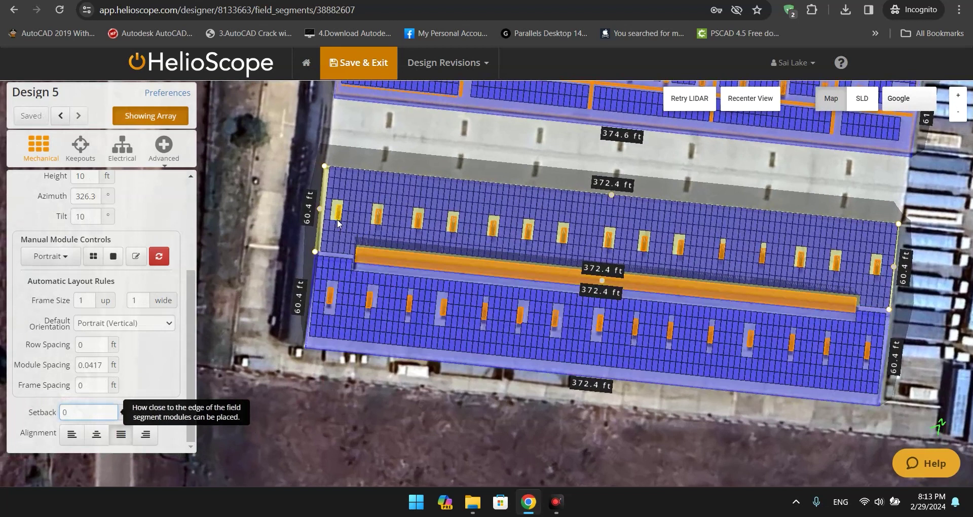
{"action": "scroll", "coordinate": [358, 247], "scroll_direction": "up", "scroll_amount": 2}
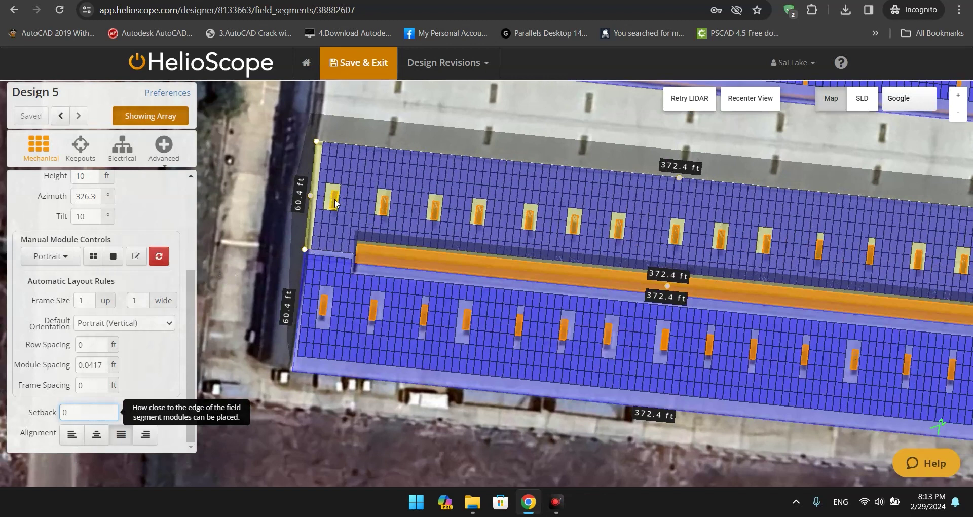
{"action": "scroll", "coordinate": [274, 203], "scroll_direction": "up", "scroll_amount": 2}
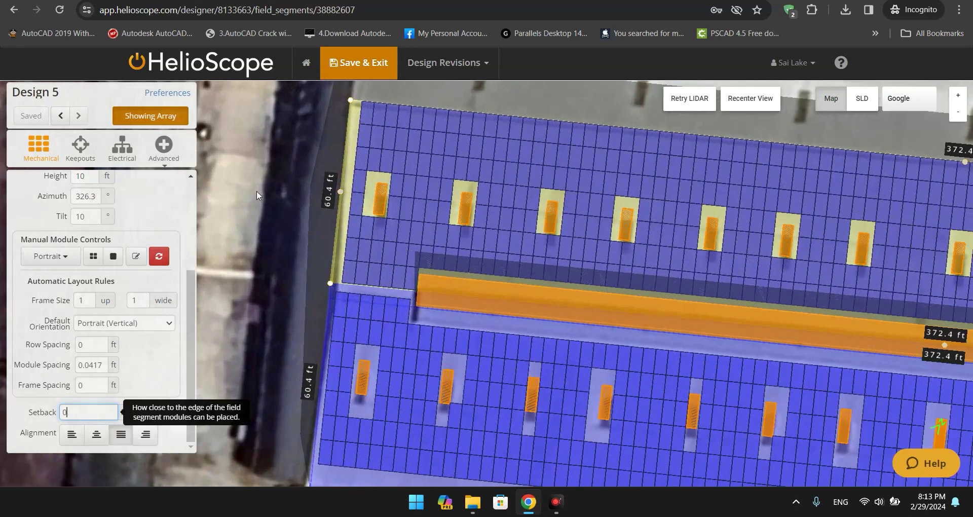
{"action": "scroll", "coordinate": [357, 205], "scroll_direction": "up", "scroll_amount": 2}
{"action": "scroll", "coordinate": [358, 206], "scroll_direction": "up", "scroll_amount": 1}
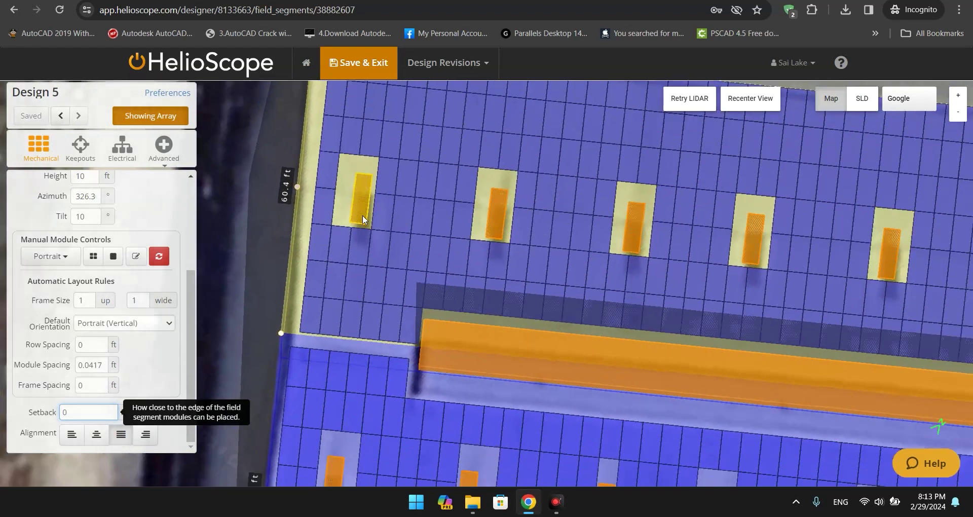
Set the setback of all keepouts at once to 1.6 ft
{"action": "scroll", "coordinate": [363, 215], "scroll_direction": "up", "scroll_amount": 3}
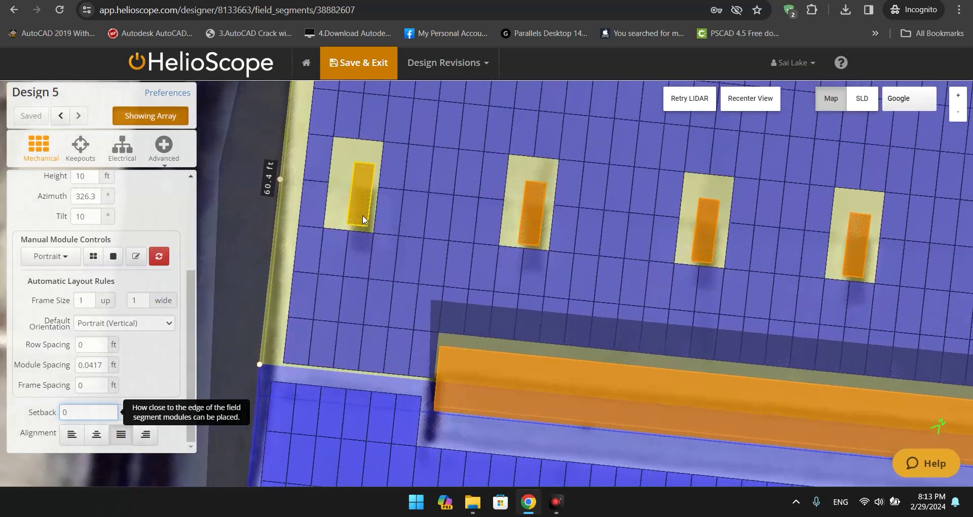
{"action": "scroll", "coordinate": [24, 241], "scroll_direction": "up", "scroll_amount": 5}
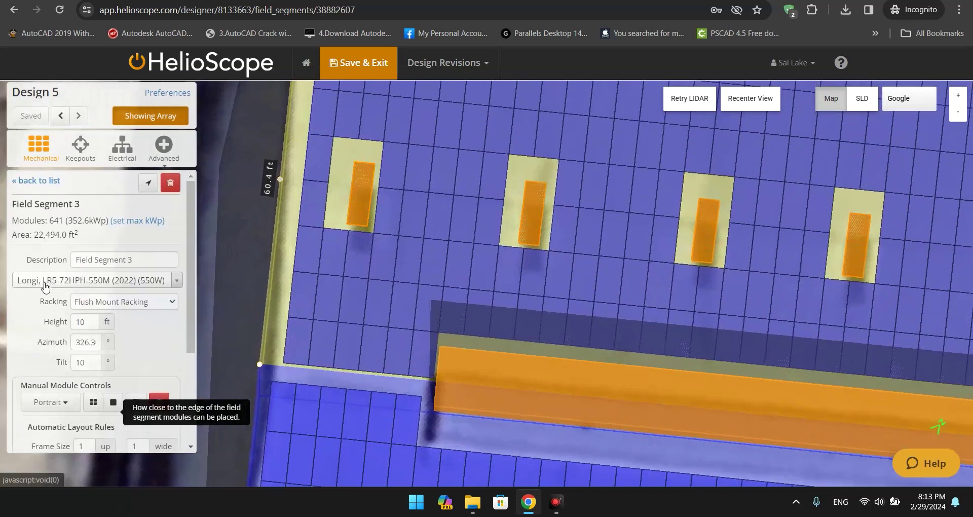
{"action": "left_click", "coordinate": [69, 153]}
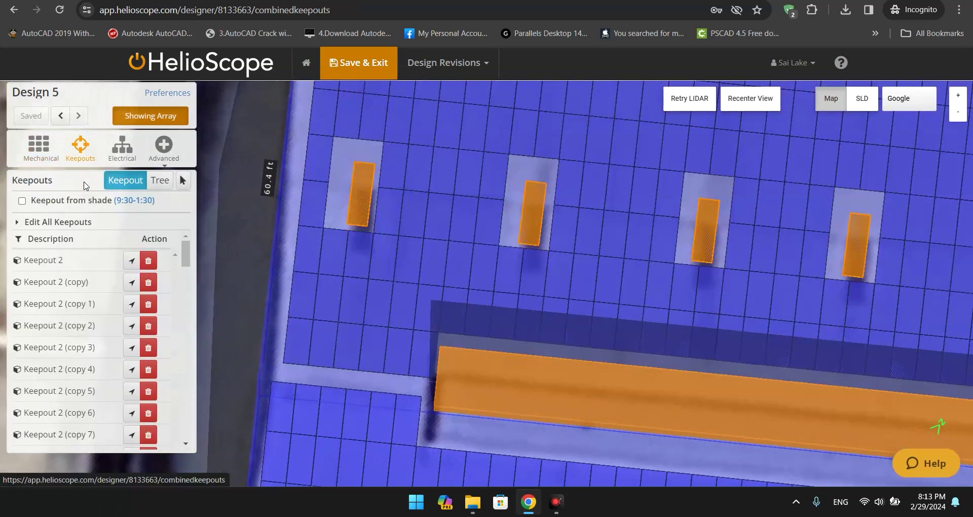
{"action": "left_click", "coordinate": [18, 223]}
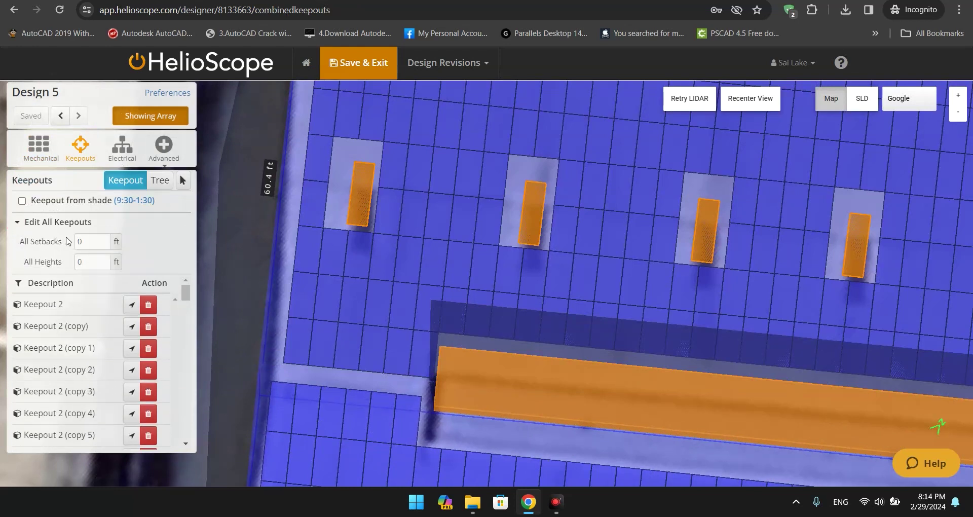
{"action": "double_click", "coordinate": [87, 244]}
{"action": "type", "text": "1.6"}
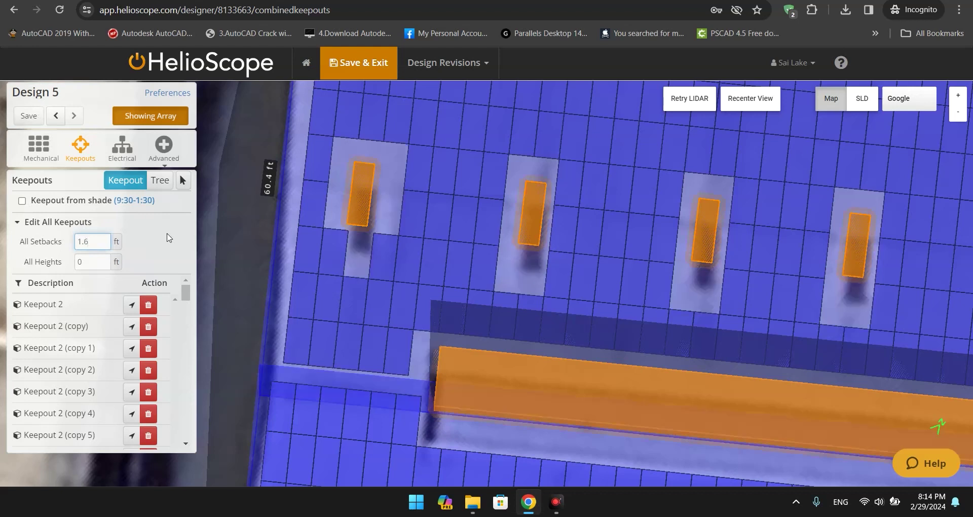
Examine the module layout around the skylight and ridge keepouts across both lower roof segments, along with the field segment list
{"action": "scroll", "coordinate": [239, 211], "scroll_direction": "down", "scroll_amount": 5}
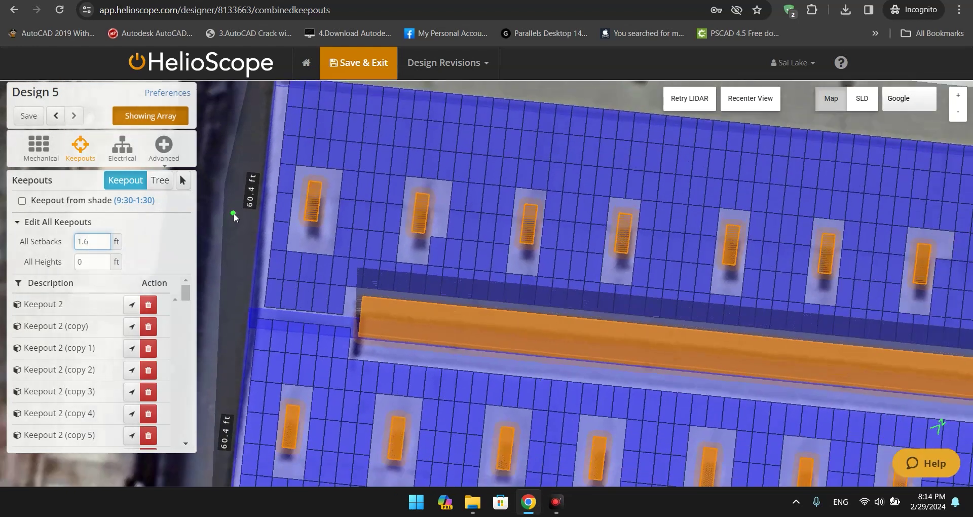
{"action": "scroll", "coordinate": [457, 376], "scroll_direction": "down", "scroll_amount": 5}
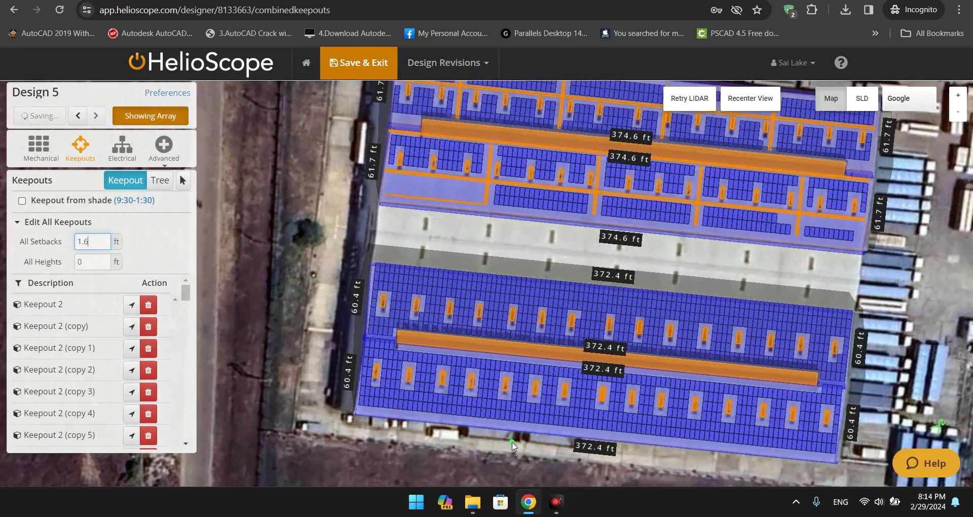
{"action": "scroll", "coordinate": [479, 428], "scroll_direction": "up", "scroll_amount": 3}
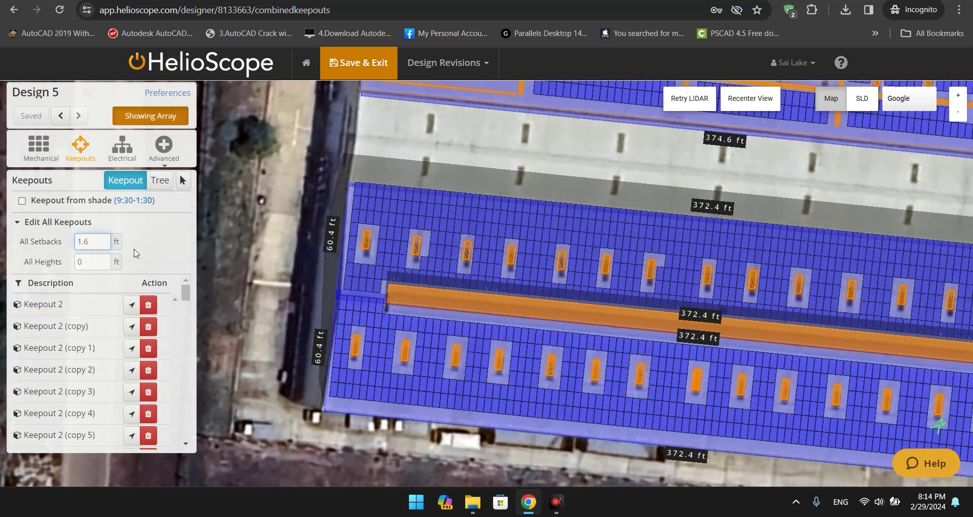
{"action": "scroll", "coordinate": [315, 245], "scroll_direction": "up", "scroll_amount": 3}
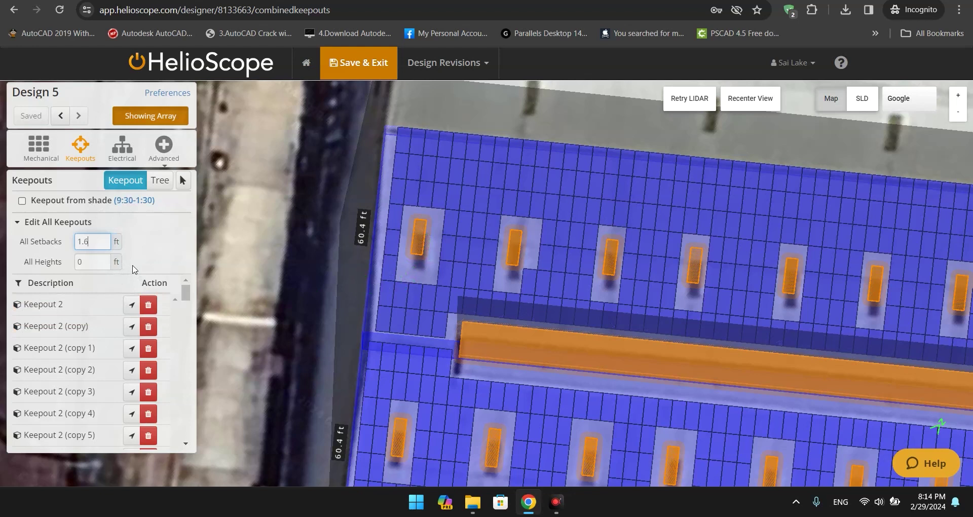
{"action": "left_click", "coordinate": [39, 147]}
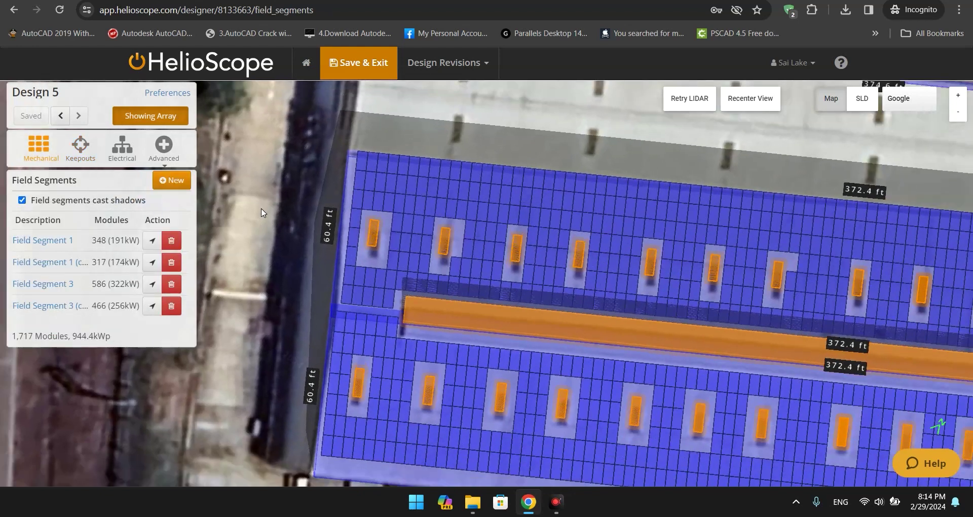
{"action": "left_click_drag", "start_coordinate": [263, 214], "coordinate": [676, 451]}
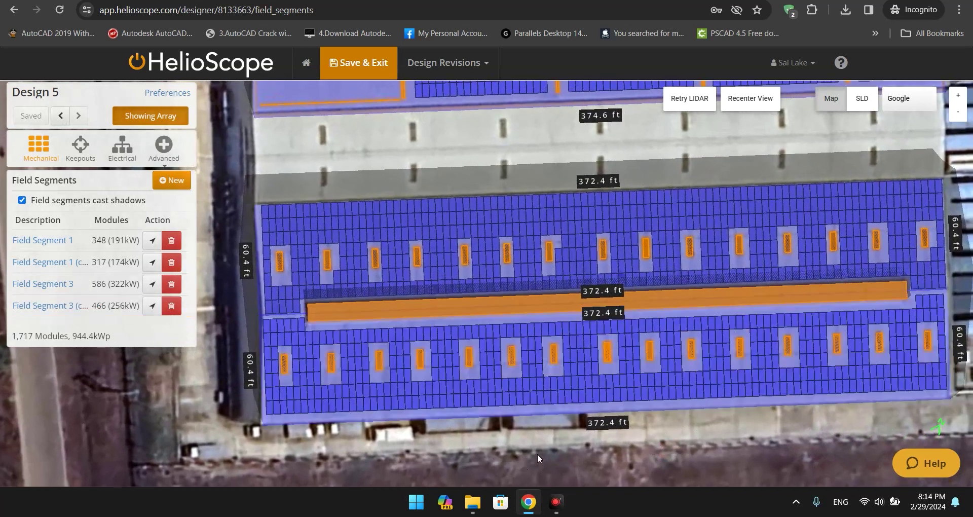
{"action": "scroll", "coordinate": [395, 445], "scroll_direction": "up", "scroll_amount": 2}
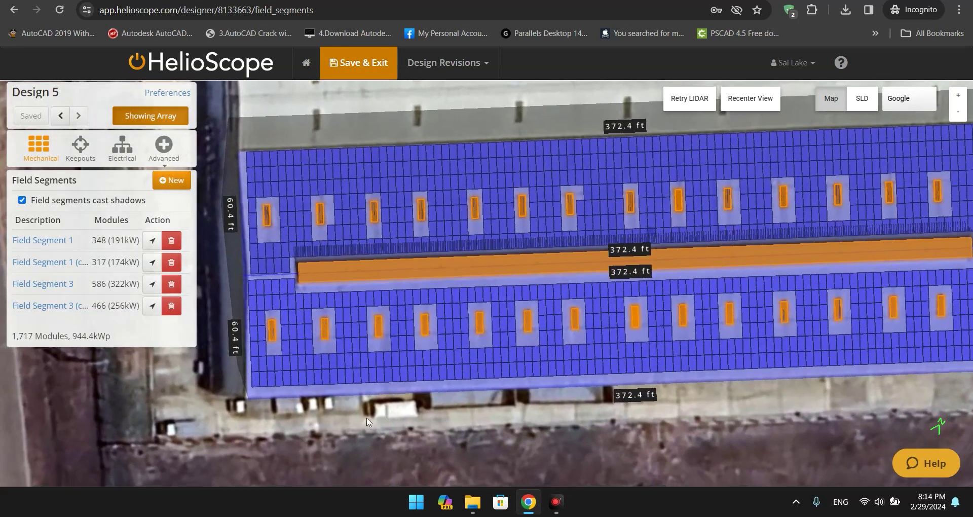
{"action": "scroll", "coordinate": [610, 418], "scroll_direction": "down", "scroll_amount": 1}
{"action": "left_click_drag", "start_coordinate": [771, 409], "coordinate": [692, 417]}
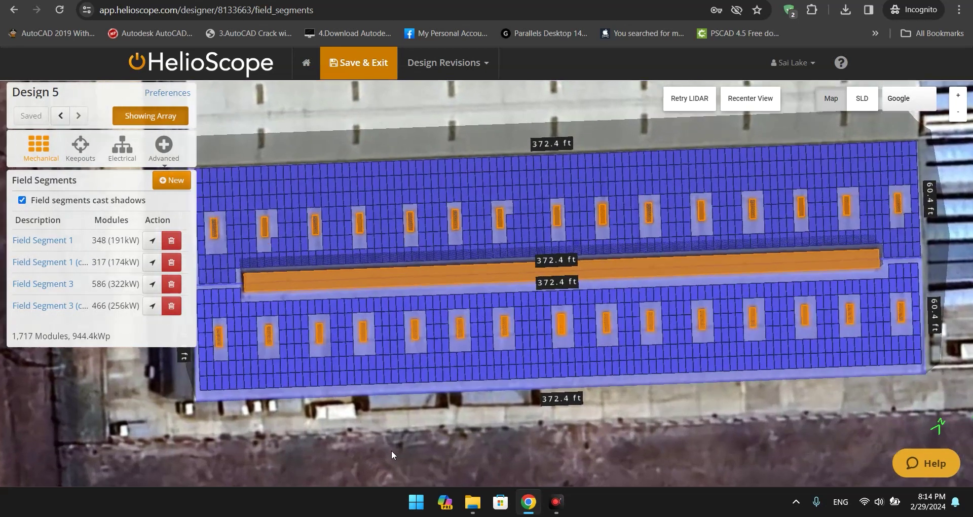
{"action": "left_click_drag", "start_coordinate": [391, 450], "coordinate": [499, 440]}
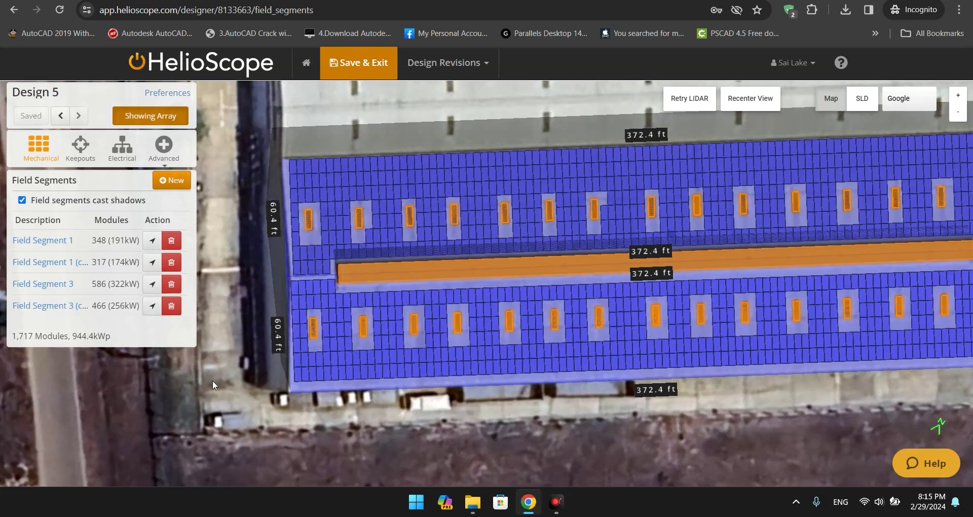
{"action": "scroll", "coordinate": [508, 415], "scroll_direction": "up", "scroll_amount": 1}
{"action": "left_click", "coordinate": [292, 379]}
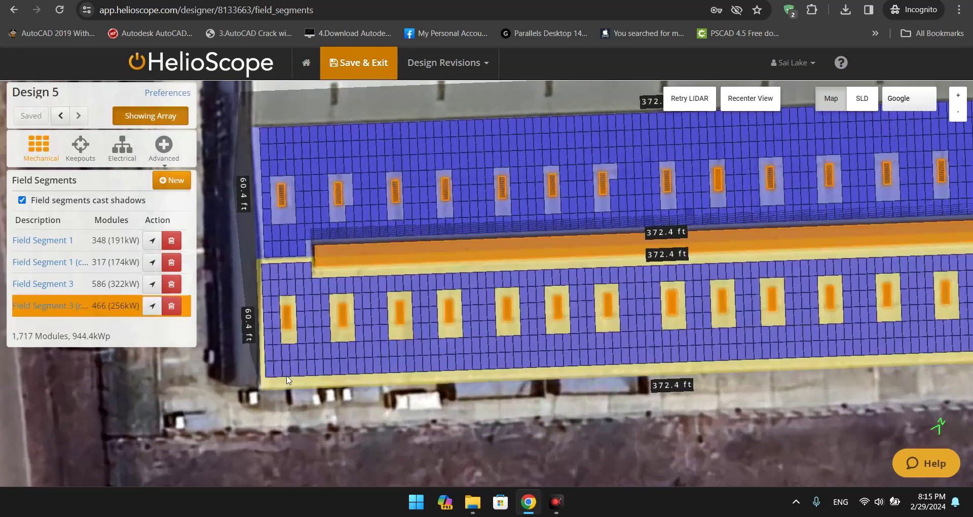
{"action": "left_click", "coordinate": [284, 394]}
{"action": "scroll", "coordinate": [343, 423], "scroll_direction": "up", "scroll_amount": 2}
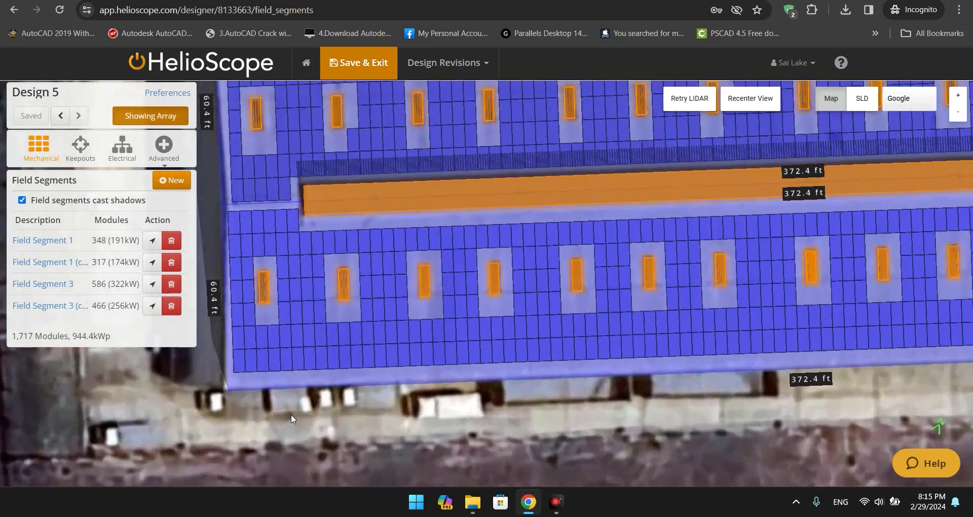
{"action": "left_click_drag", "start_coordinate": [291, 415], "coordinate": [314, 421]}
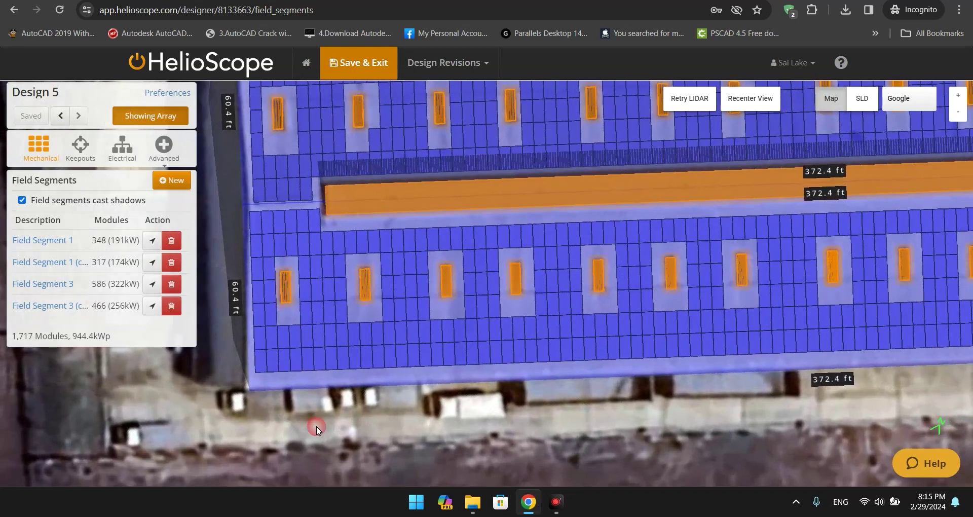
Open Field Segment 3 (copy) for individual module editing and remove the two stacked modules below the fourth skylight, in the two rows nearest the outer edge
{"action": "left_click", "coordinate": [330, 347]}
{"action": "left_click", "coordinate": [41, 283]}
{"action": "left_click", "coordinate": [42, 307]}
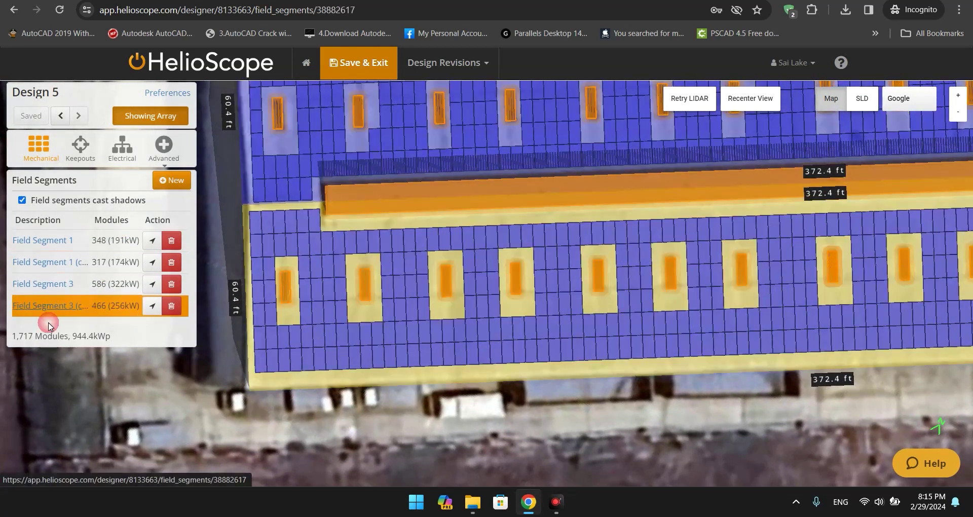
{"action": "left_click", "coordinate": [42, 307]}
{"action": "left_click", "coordinate": [135, 404]}
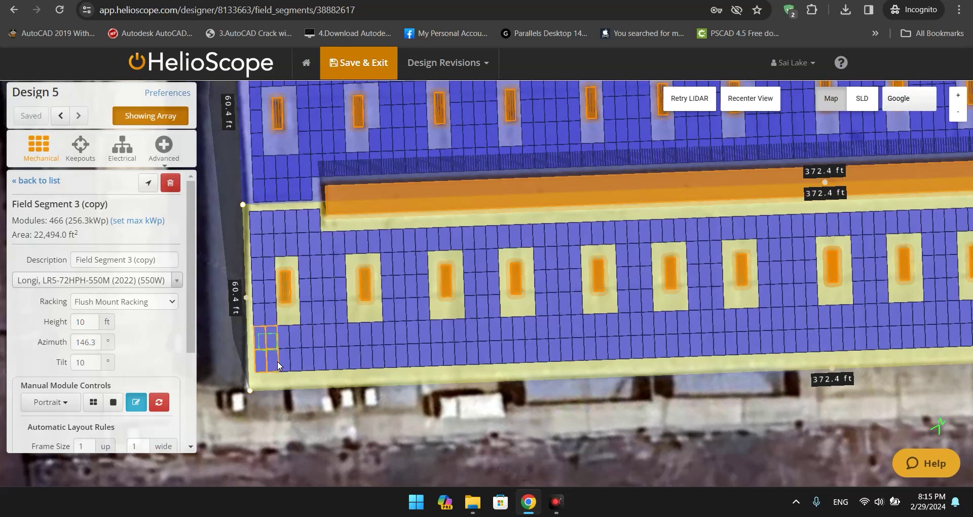
{"action": "left_click_drag", "start_coordinate": [278, 370], "coordinate": [494, 326]}
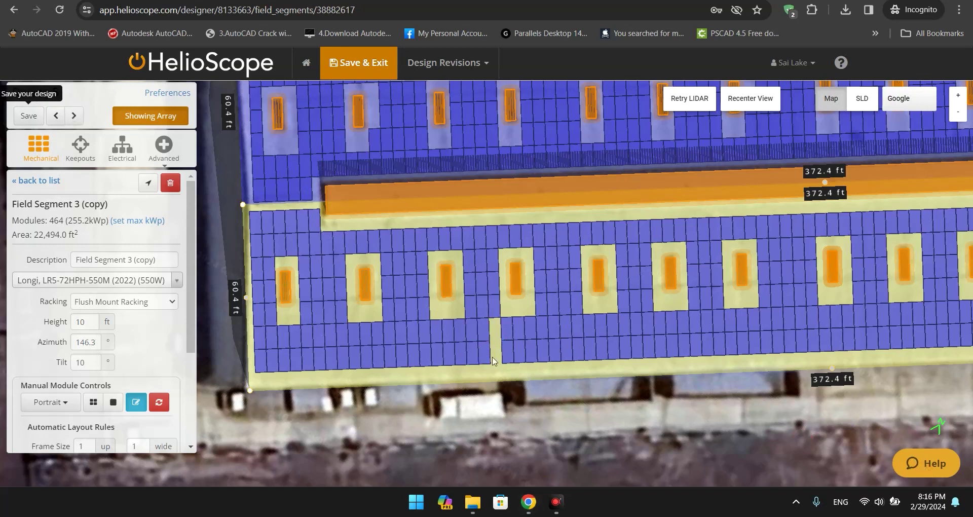
Draw a thin keepout line about 75.2 ft long below the outer module row, from the roof's corner to the gap left by the removed modules
{"action": "scroll", "coordinate": [533, 439], "scroll_direction": "down", "scroll_amount": 2}
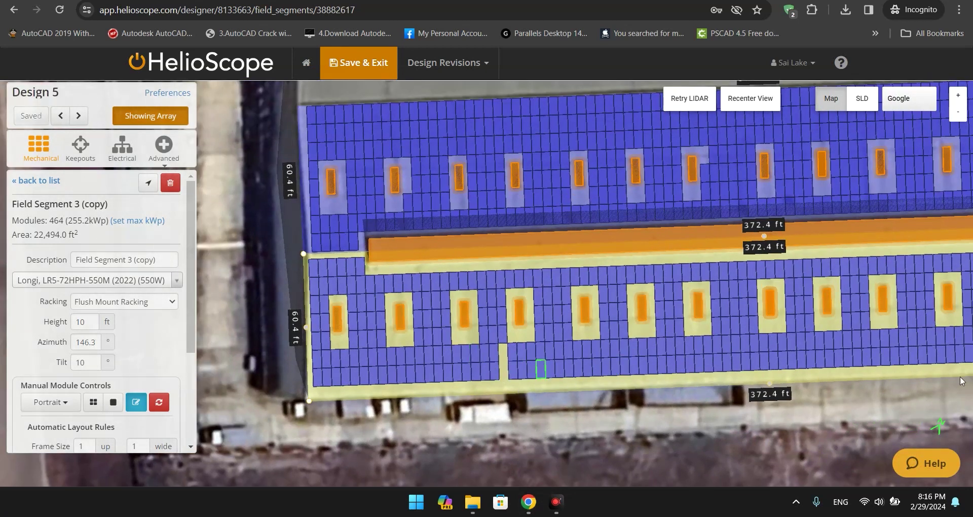
{"action": "left_click", "coordinate": [80, 147]}
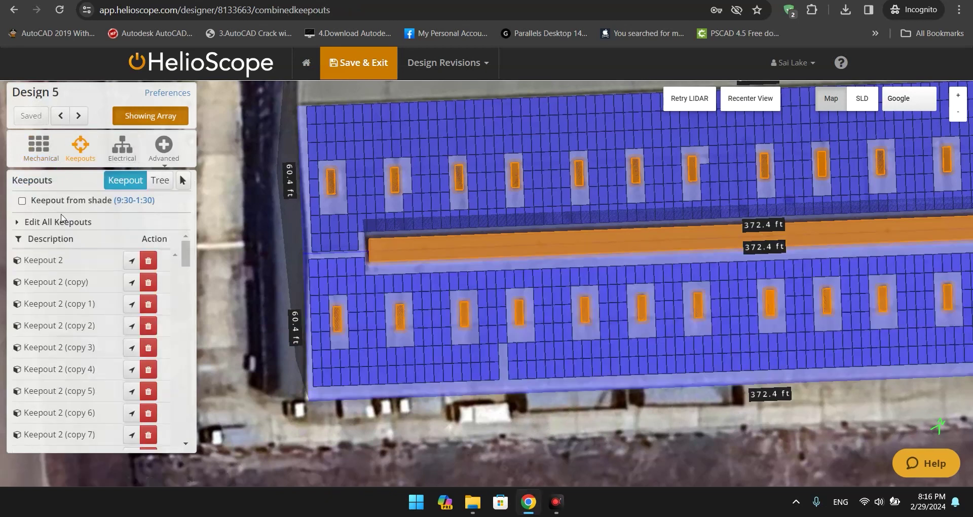
{"action": "scroll", "coordinate": [308, 391], "scroll_direction": "up", "scroll_amount": 2}
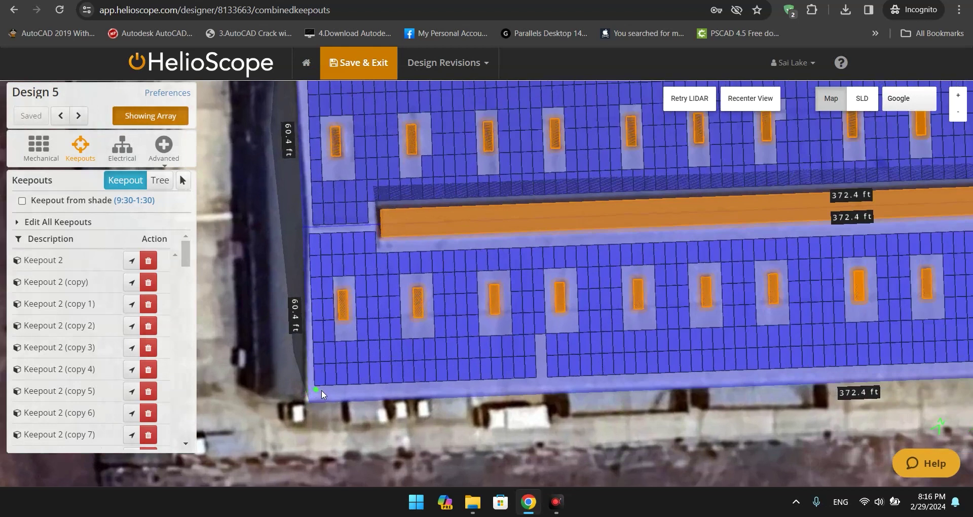
{"action": "scroll", "coordinate": [316, 388], "scroll_direction": "up", "scroll_amount": 2}
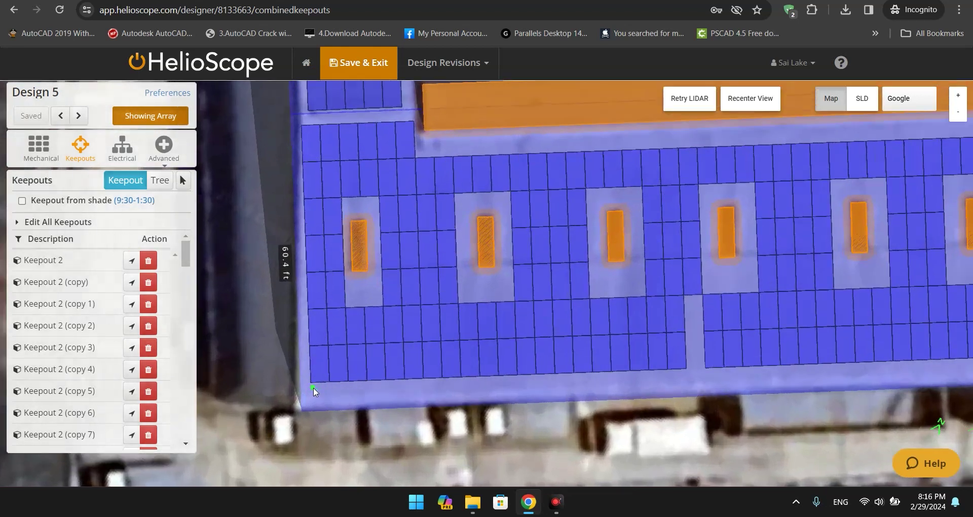
{"action": "left_click", "coordinate": [313, 388]}
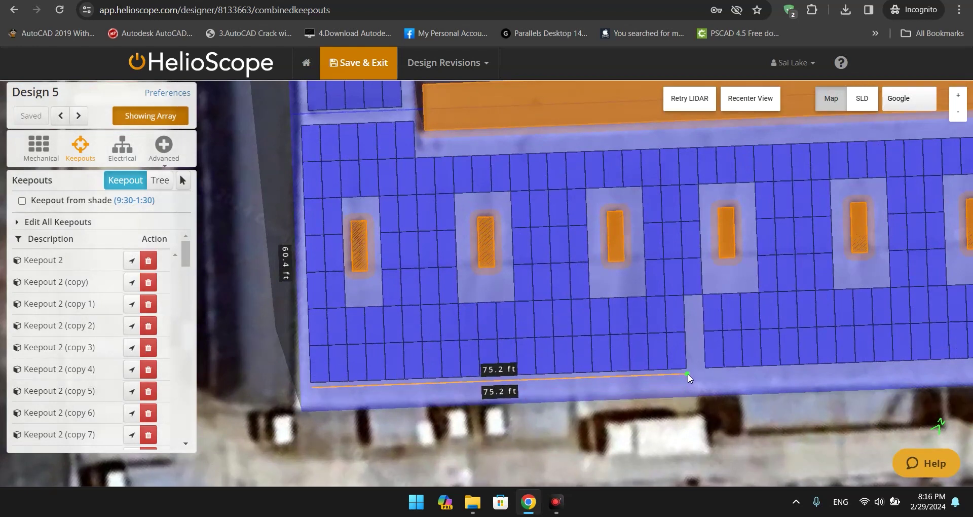
{"action": "left_click", "coordinate": [688, 373]}
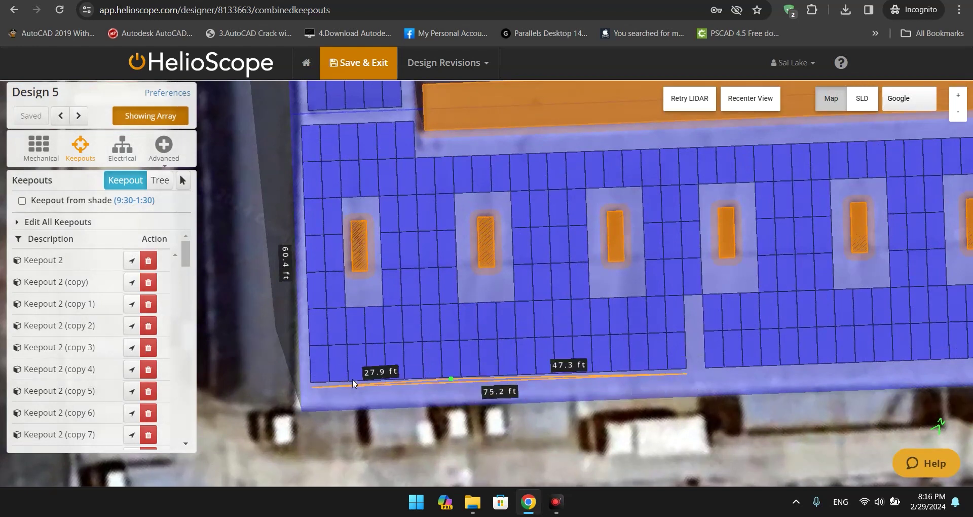
{"action": "left_click", "coordinate": [317, 387]}
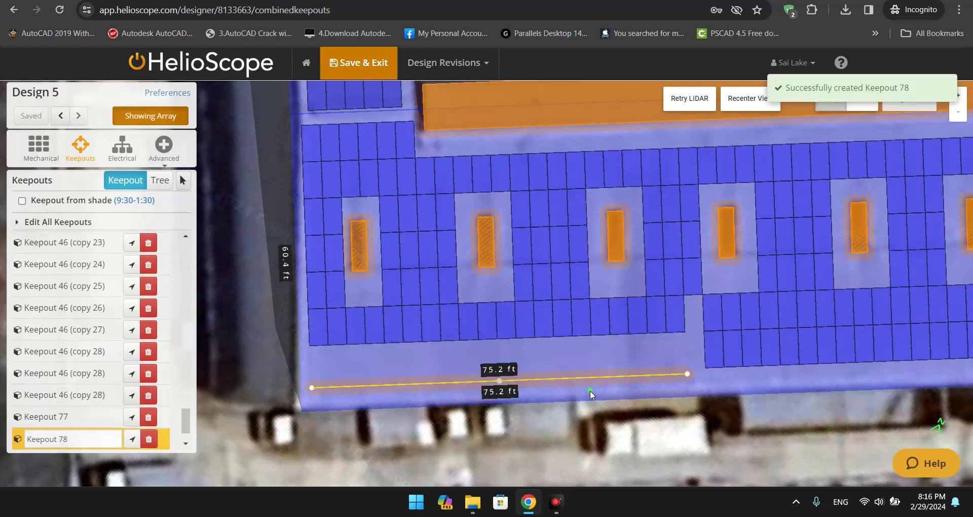
Set the new line keepout's setback and height to 0 ft and finish keepout drawing
{"action": "scroll", "coordinate": [89, 416], "scroll_direction": "down", "scroll_amount": 1}
{"action": "double_click", "coordinate": [79, 413]}
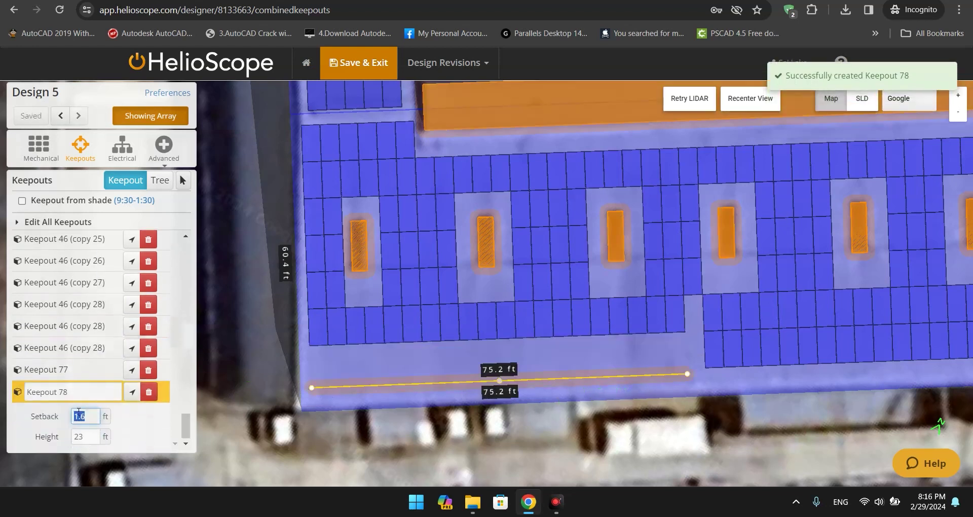
{"action": "type", "text": "0"}
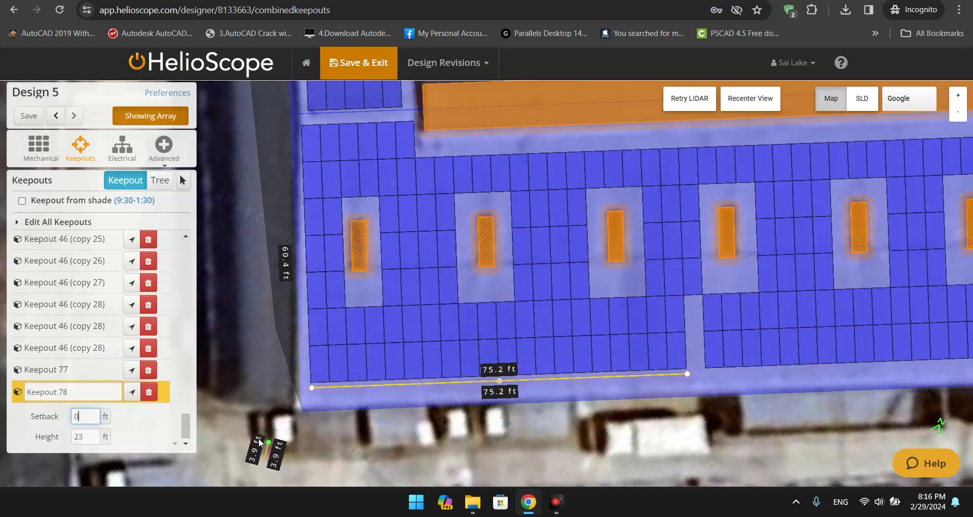
{"action": "key", "text": "Tab"}
{"action": "type", "text": "0"}
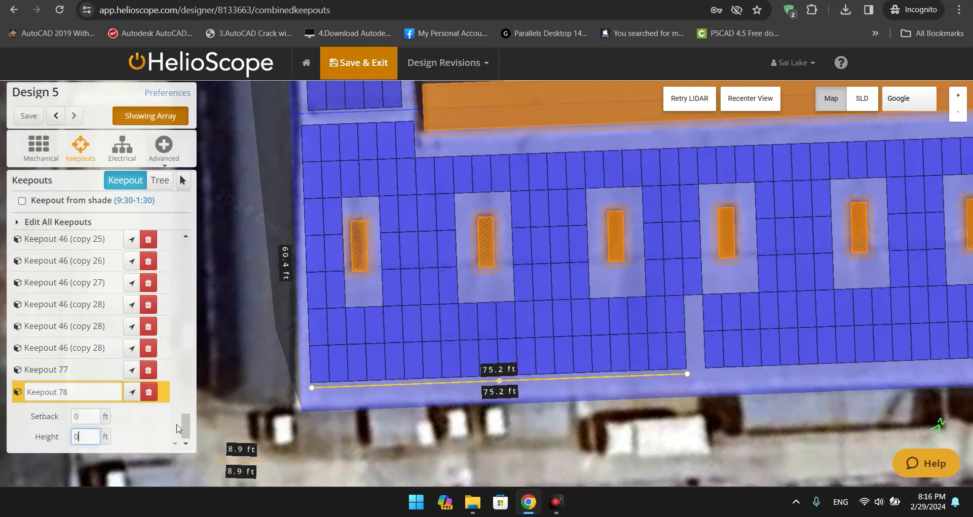
{"action": "left_click", "coordinate": [152, 432]}
{"action": "key", "text": "Escape"}
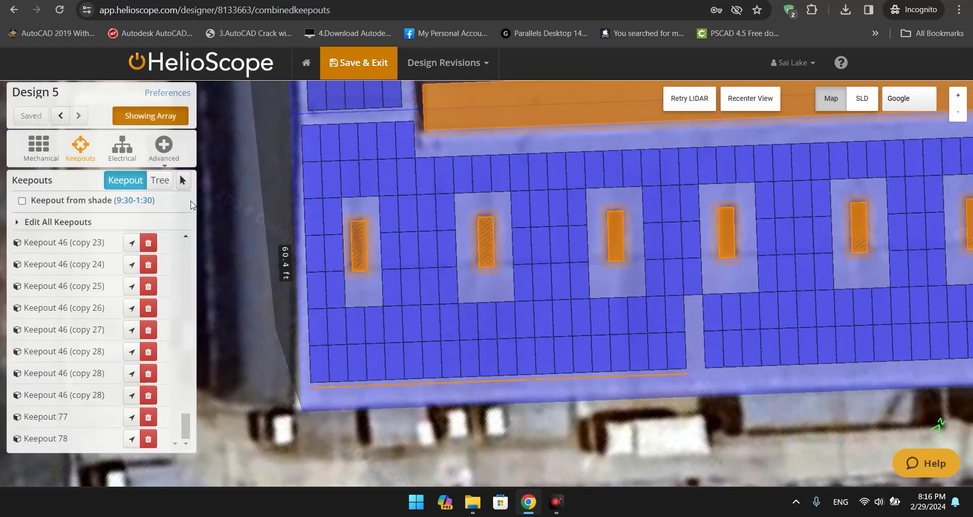
Select the line keepout along the outer roof edge and inspect its position relative to the module rows and gap
{"action": "left_click", "coordinate": [424, 384]}
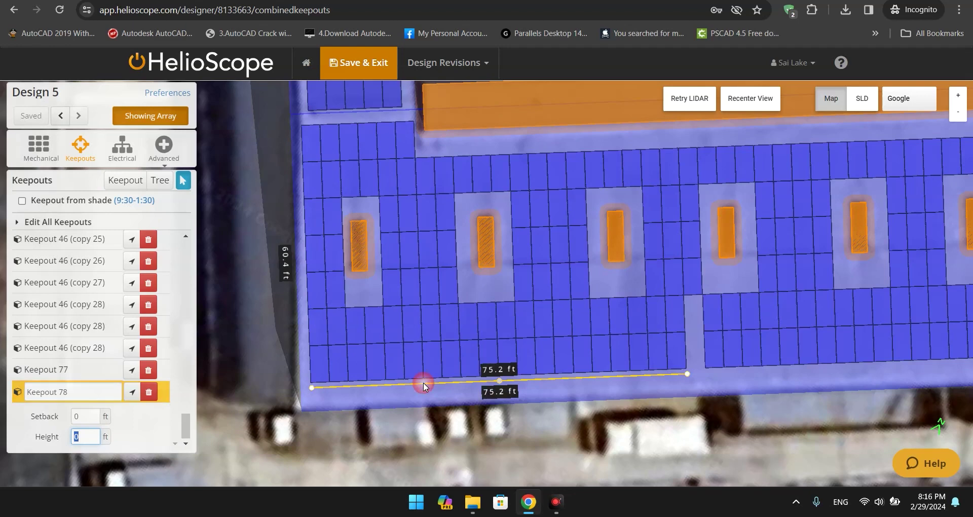
{"action": "scroll", "coordinate": [422, 386], "scroll_direction": "up", "scroll_amount": 3}
{"action": "scroll", "coordinate": [506, 431], "scroll_direction": "down", "scroll_amount": 5}
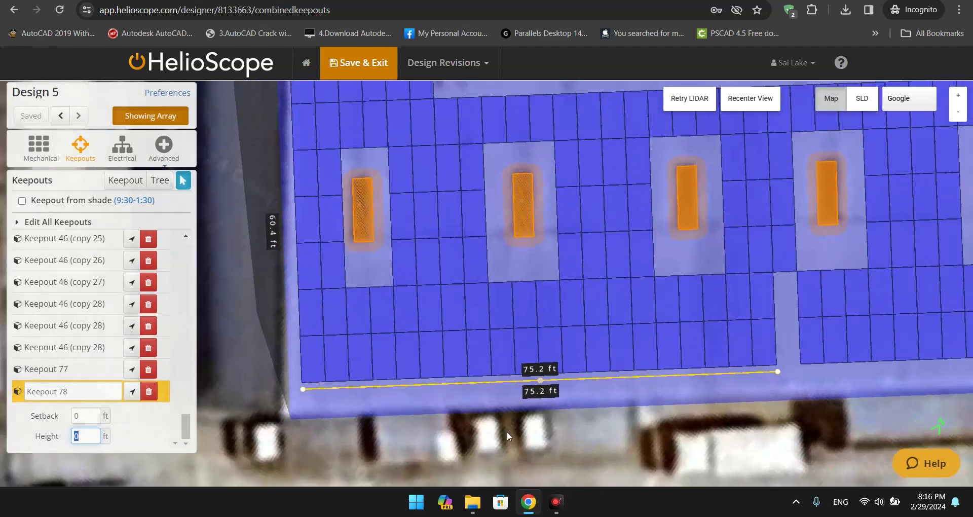
{"action": "scroll", "coordinate": [559, 437], "scroll_direction": "down", "scroll_amount": 4}
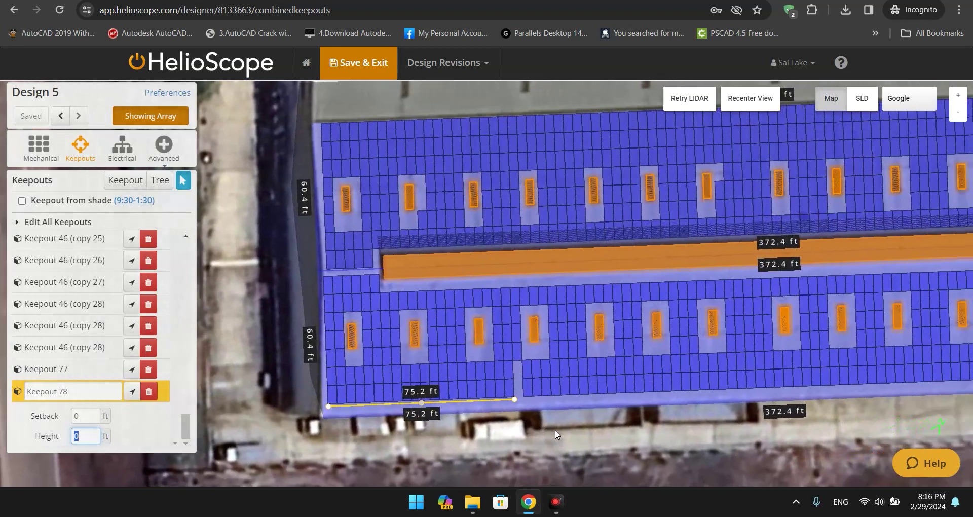
{"action": "left_click_drag", "start_coordinate": [555, 432], "coordinate": [540, 433]}
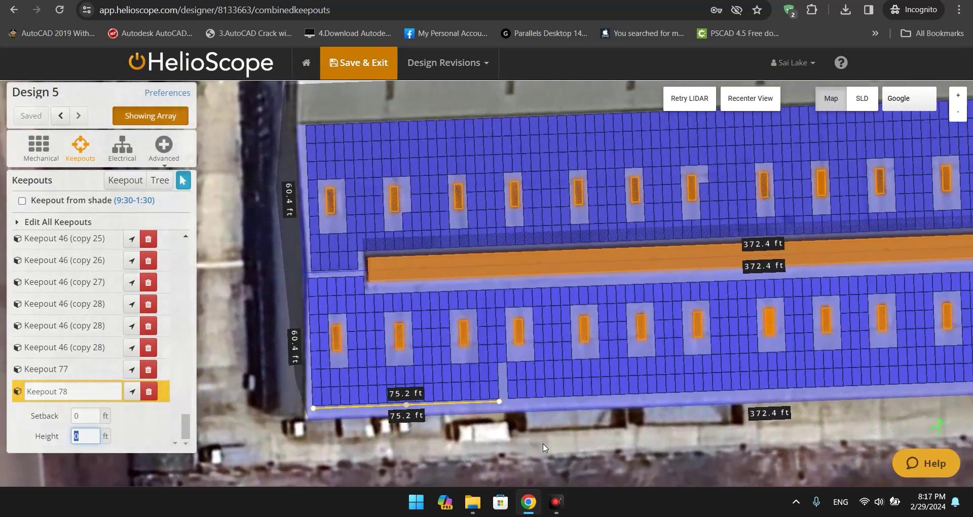
Undo the accidental field segment move and place a copy of the 75.2 ft line keepout just past the first module gap, along the outer edge
{"action": "left_click", "coordinate": [452, 404]}
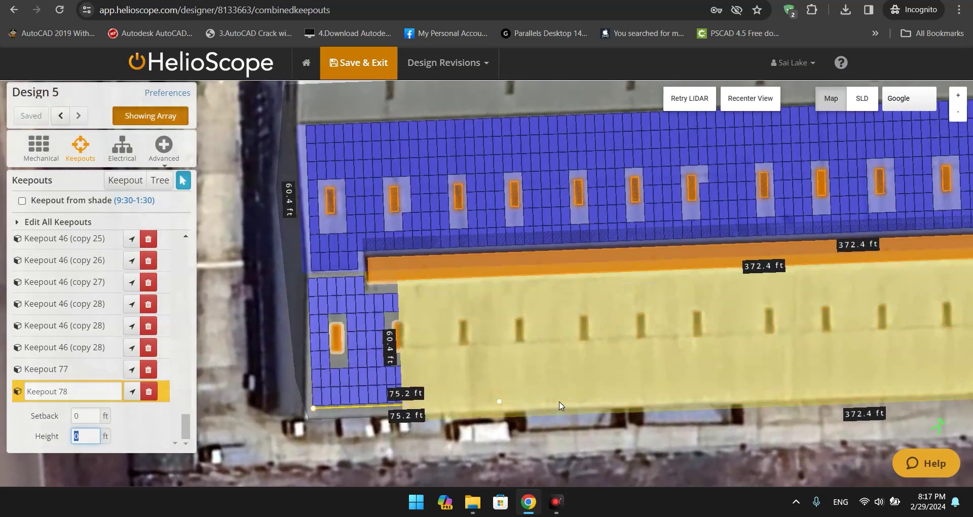
{"action": "left_click", "coordinate": [56, 115]}
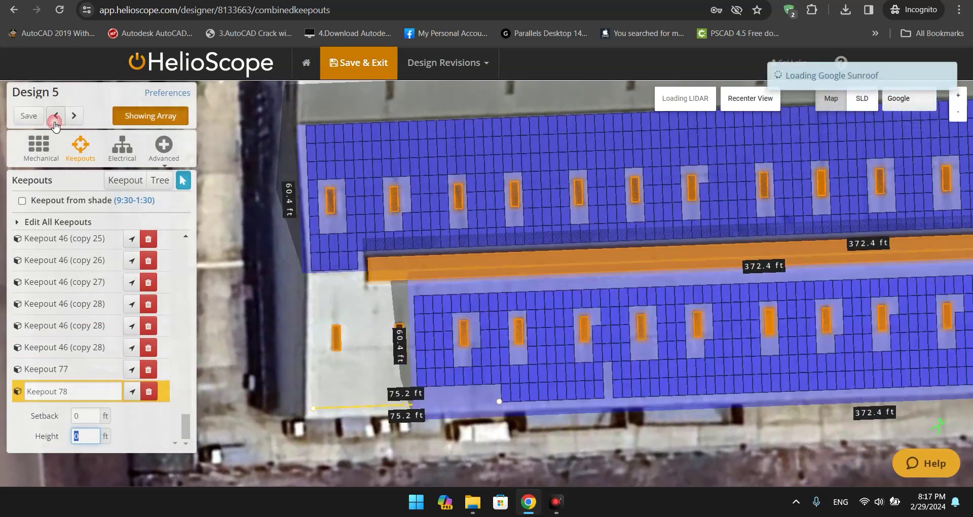
{"action": "left_click_drag", "start_coordinate": [520, 444], "coordinate": [417, 438]}
{"action": "scroll", "coordinate": [398, 424], "scroll_direction": "up", "scroll_amount": 2}
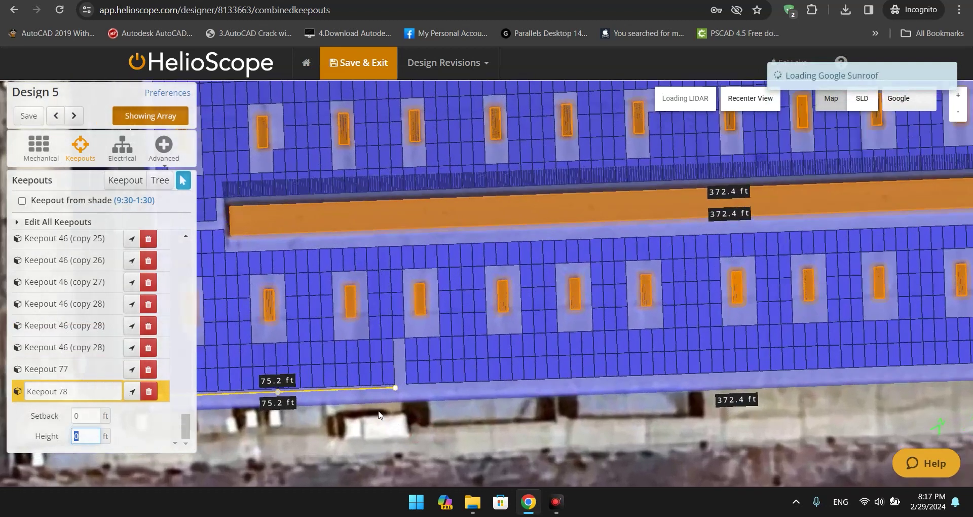
{"action": "left_click_drag", "start_coordinate": [370, 388], "coordinate": [617, 379]}
{"action": "left_click_drag", "start_coordinate": [706, 451], "coordinate": [598, 448]}
{"action": "scroll", "coordinate": [598, 449], "scroll_direction": "up", "scroll_amount": 3}
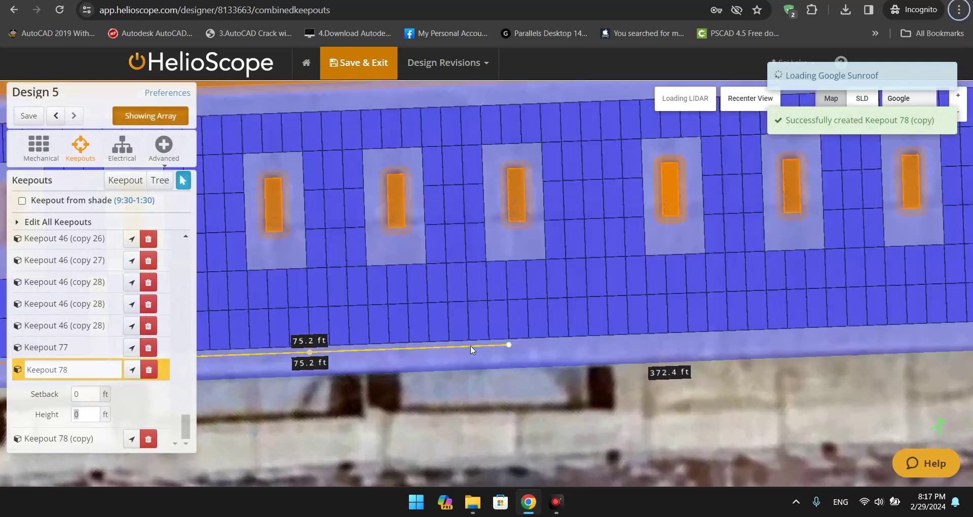
Place a second copy of the line keepout beyond the first copy along the outer module row, leaving a one-module-wide gap between them
{"action": "left_click_drag", "start_coordinate": [472, 346], "coordinate": [855, 342]}
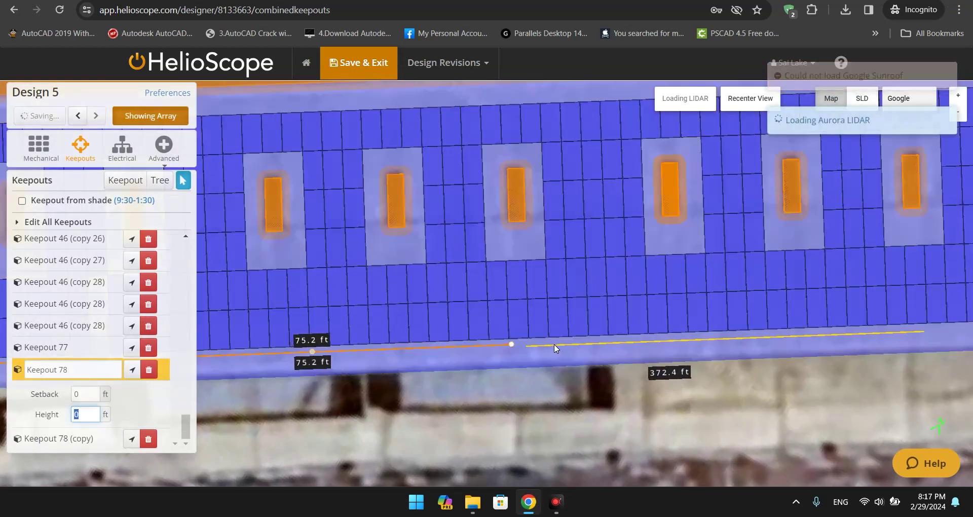
{"action": "left_click_drag", "start_coordinate": [554, 345], "coordinate": [562, 343]}
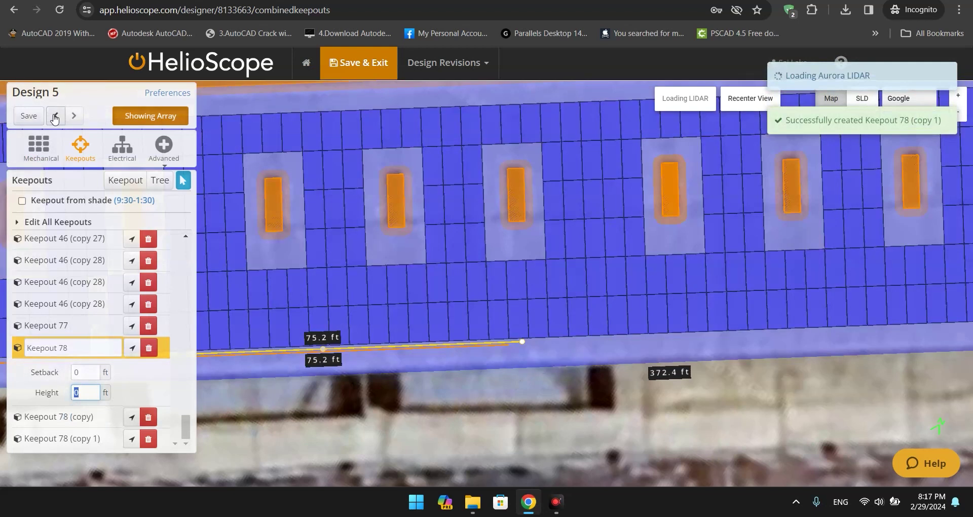
{"action": "left_click", "coordinate": [55, 120]}
{"action": "scroll", "coordinate": [385, 462], "scroll_direction": "down", "scroll_amount": 3}
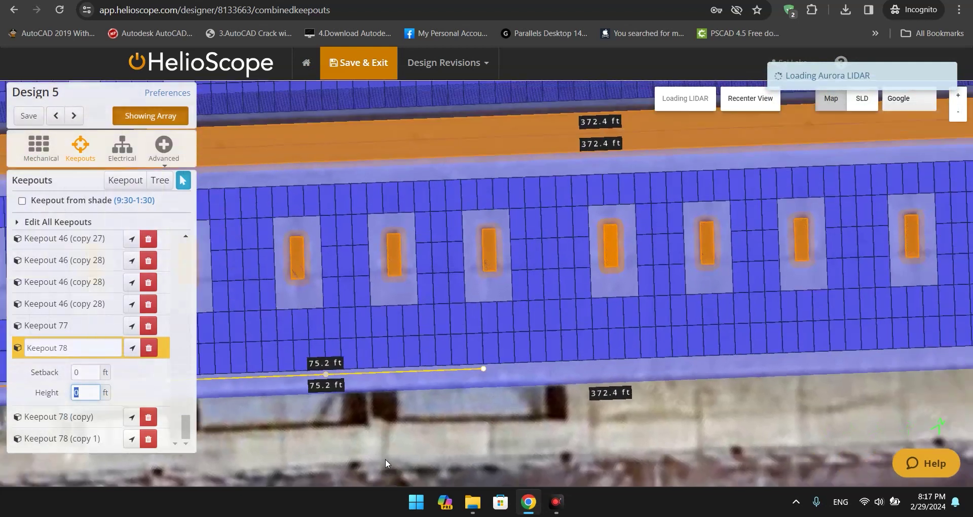
{"action": "scroll", "coordinate": [384, 457], "scroll_direction": "down", "scroll_amount": 1}
{"action": "left_click_drag", "start_coordinate": [395, 400], "coordinate": [645, 395]}
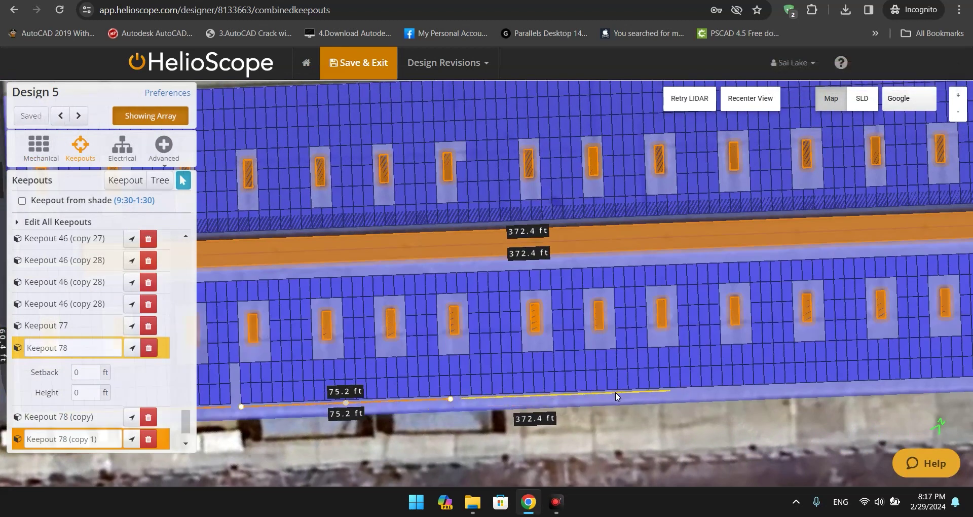
{"action": "double_click", "coordinate": [615, 392]}
Copy the last line keepout and place a third copy beyond it on the outer edge, again leaving a one-module-wide gap
{"action": "mouse_move", "coordinate": [735, 451]}
{"action": "left_mouse_down"}
{"action": "mouse_move", "coordinate": [579, 454]}
{"action": "mouse_move", "coordinate": [496, 388]}
{"action": "left_mouse_up"}
{"action": "left_click", "coordinate": [579, 454]}
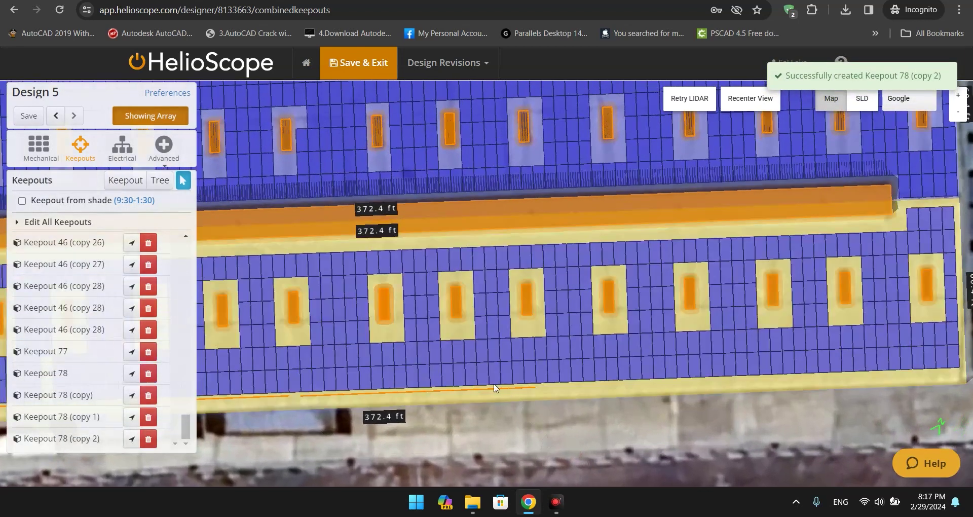
{"action": "left_click", "coordinate": [497, 387]}
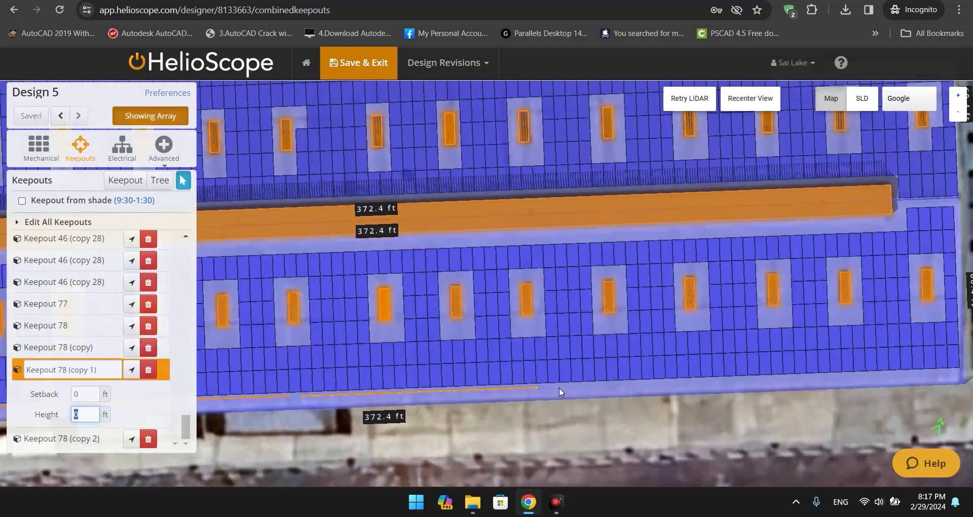
{"action": "left_click_drag", "start_coordinate": [749, 379], "coordinate": [746, 378]}
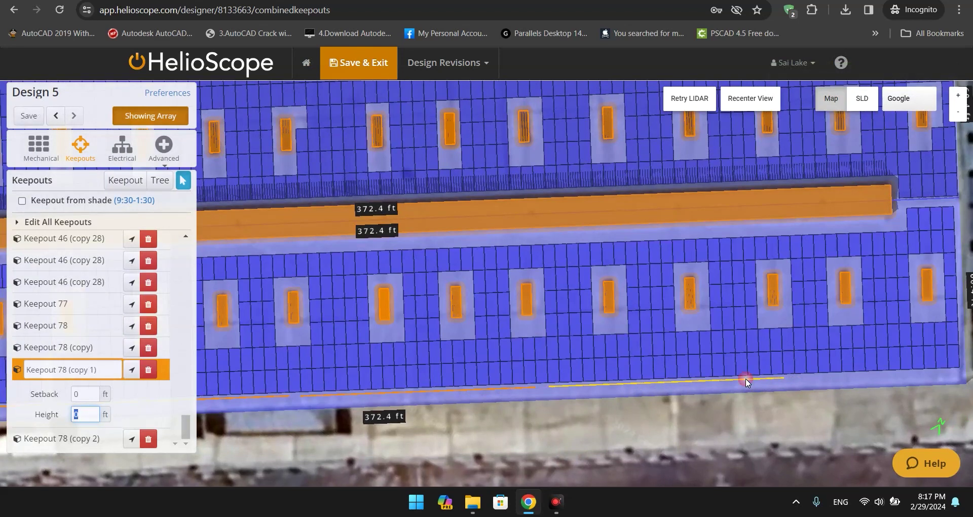
{"action": "key", "text": "ctrl+v"}
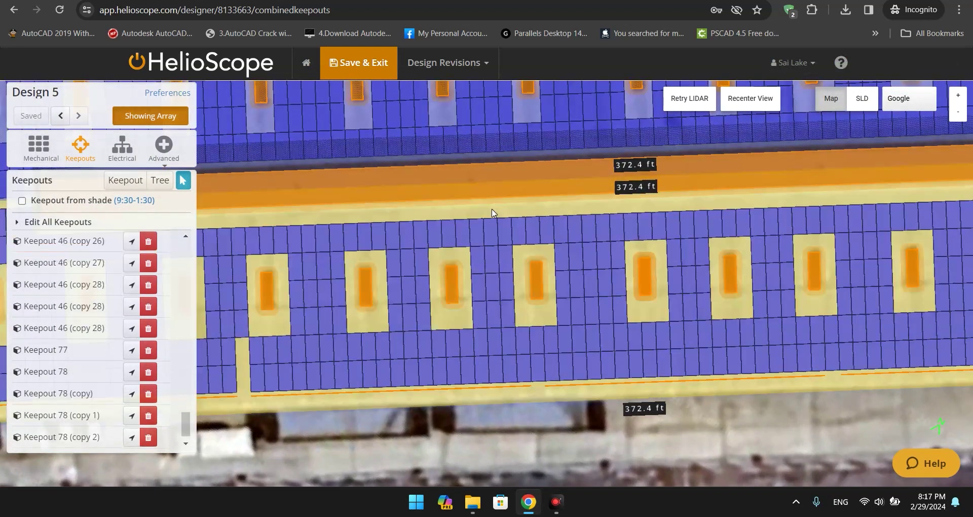
Open Field Segment 3 (copy) for individual module editing and remove the two stacked modules beside each of the three remaining line keepout ends
{"action": "left_click", "coordinate": [492, 213]}
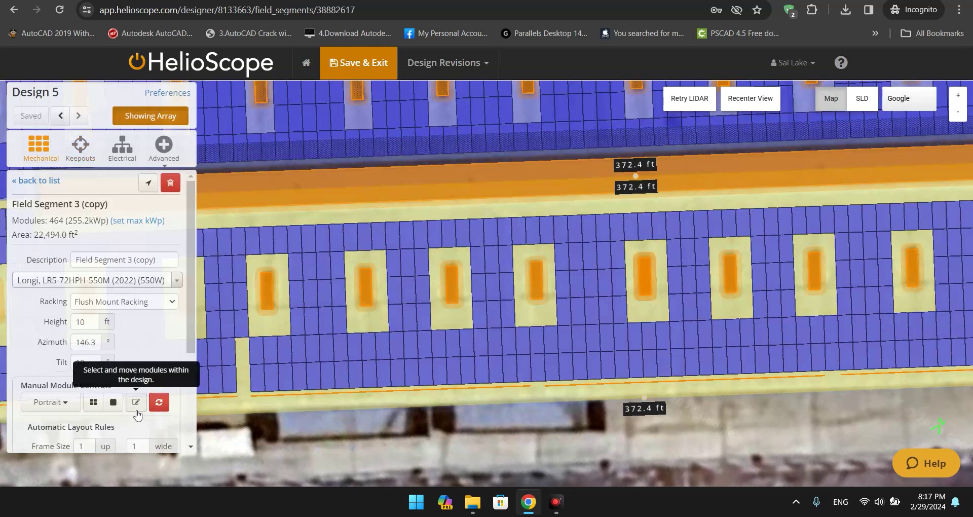
{"action": "left_click", "coordinate": [135, 402]}
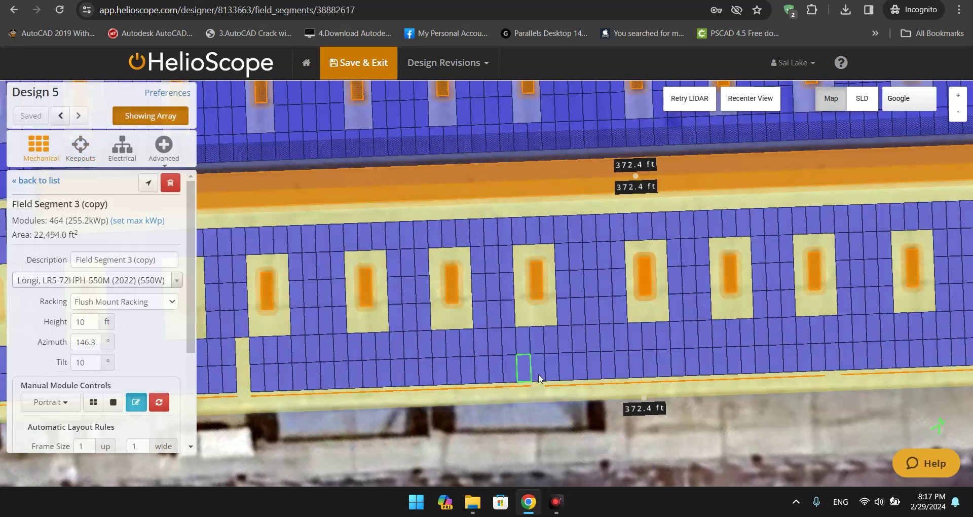
{"action": "left_click", "coordinate": [535, 340]}
{"action": "key", "text": "Delete"}
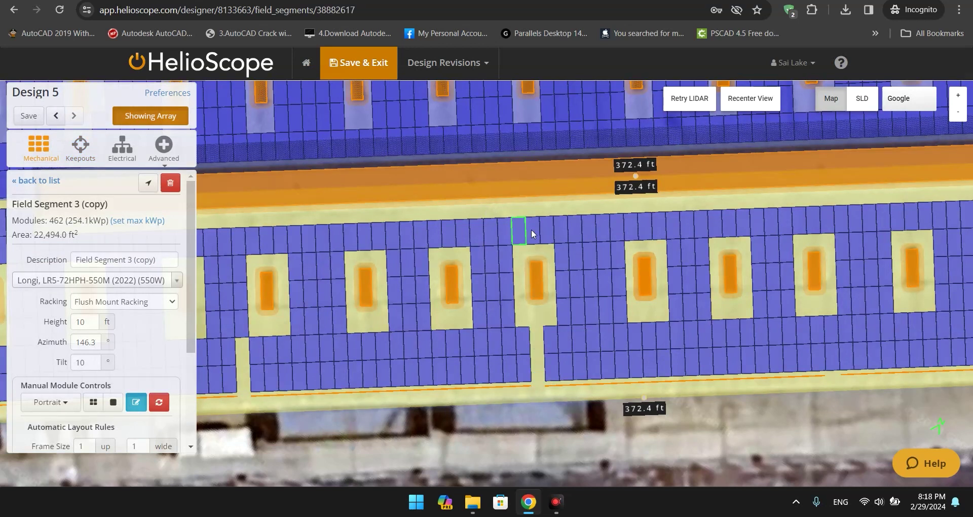
{"action": "left_click_drag", "start_coordinate": [603, 444], "coordinate": [506, 432]}
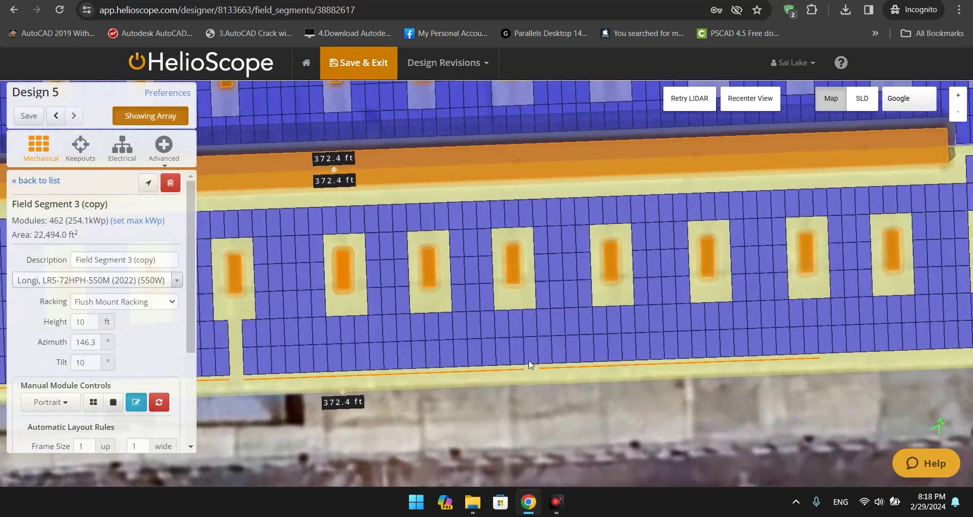
{"action": "left_click", "coordinate": [531, 361]}
{"action": "left_click", "coordinate": [528, 321]}
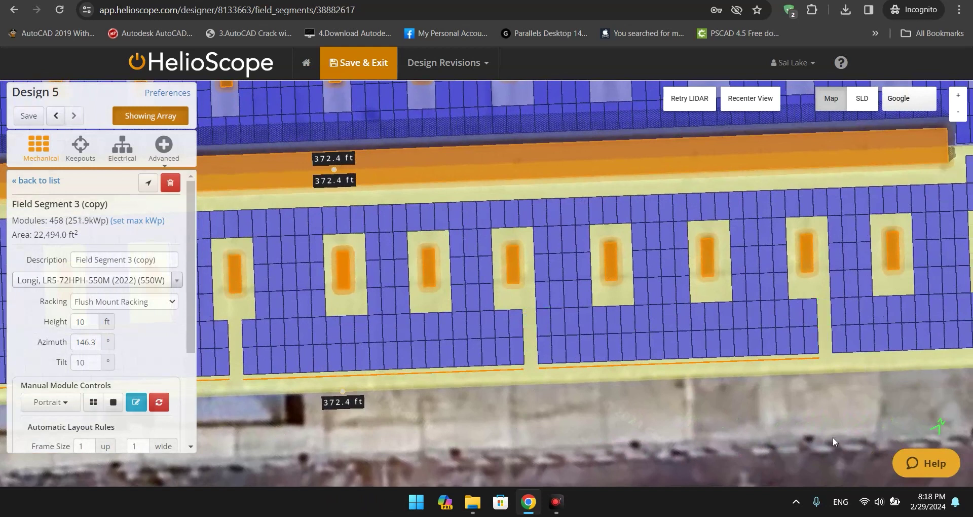
Start a new keepout at the lower roof's short edge with a first side about 1.4 ft long, level with the skylights' lower ends
{"action": "left_click_drag", "start_coordinate": [833, 437], "coordinate": [699, 445]}
{"action": "scroll", "coordinate": [699, 445], "scroll_direction": "down", "scroll_amount": 3}
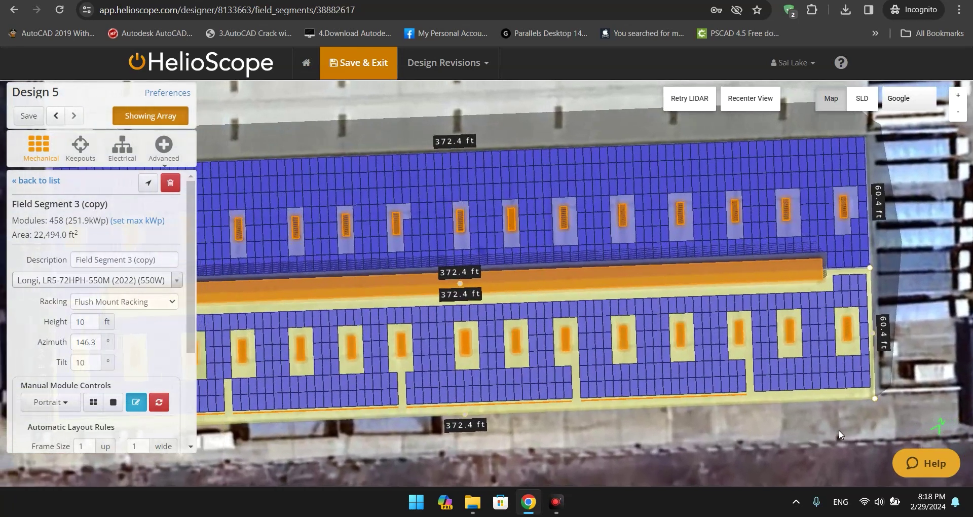
{"action": "left_click_drag", "start_coordinate": [839, 430], "coordinate": [888, 423]}
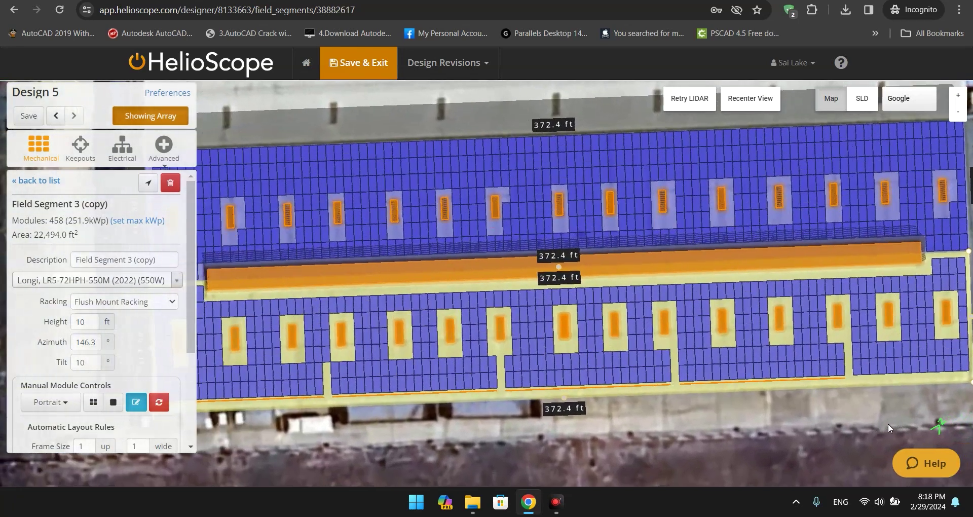
{"action": "left_click_drag", "start_coordinate": [653, 458], "coordinate": [710, 455]}
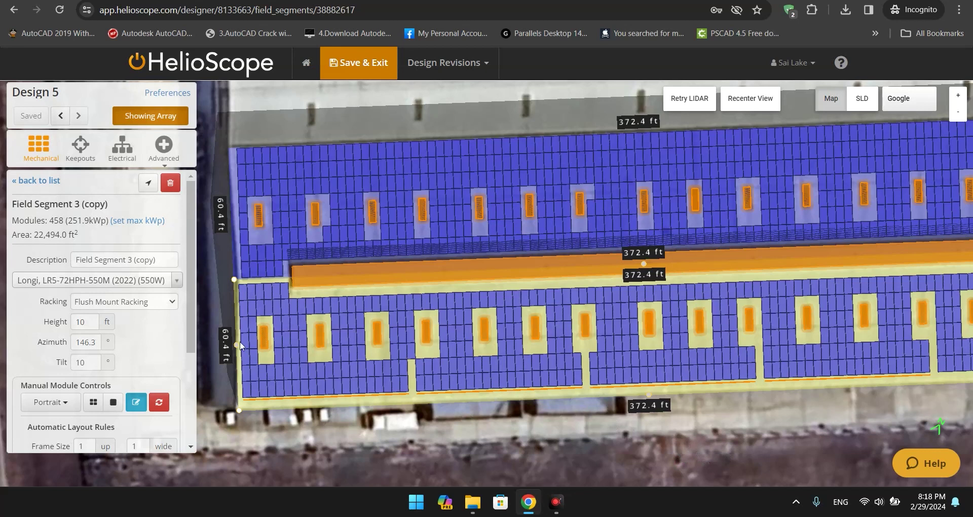
{"action": "scroll", "coordinate": [248, 366], "scroll_direction": "up", "scroll_amount": 2}
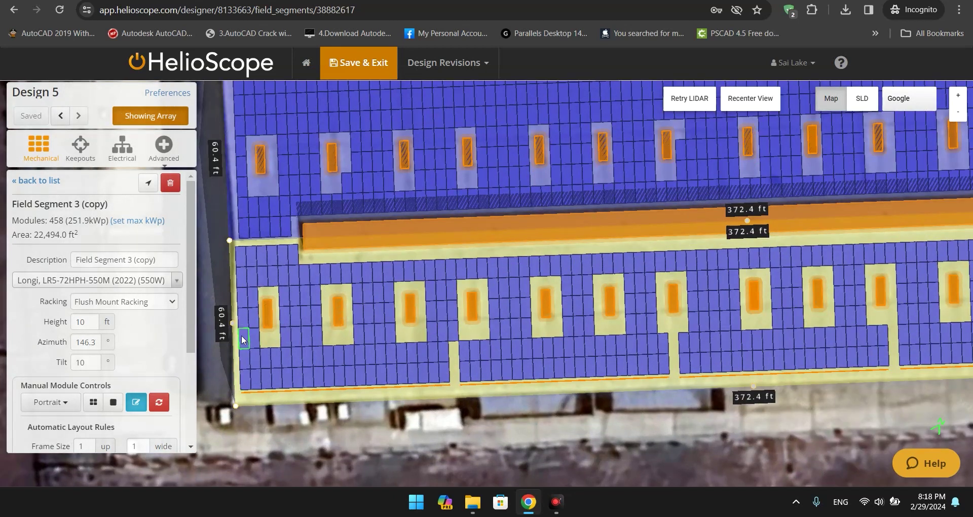
{"action": "scroll", "coordinate": [245, 337], "scroll_direction": "up", "scroll_amount": 1}
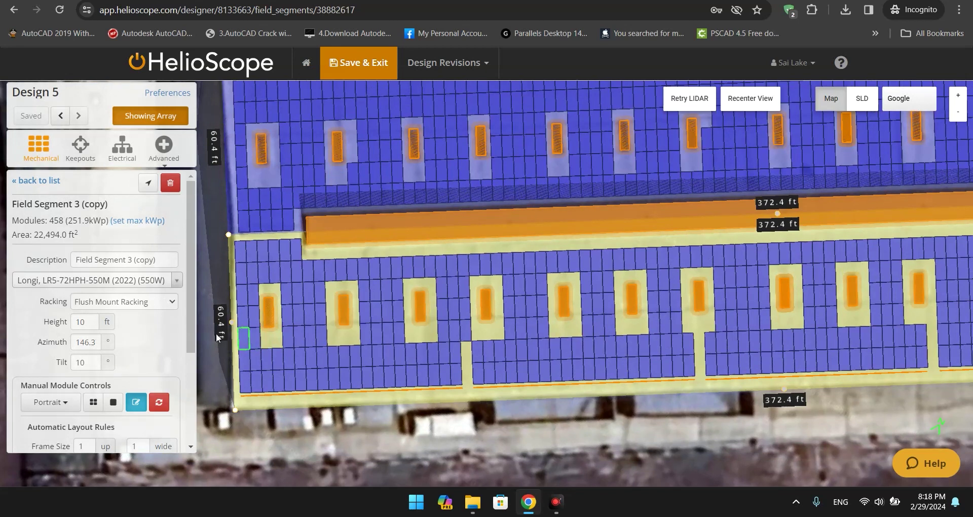
{"action": "left_click", "coordinate": [80, 147]}
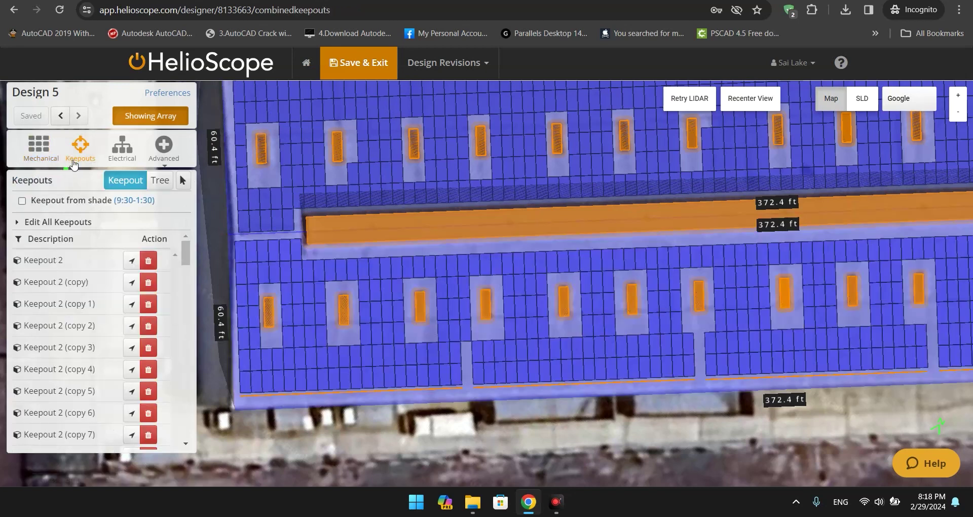
{"action": "left_click_drag", "start_coordinate": [322, 450], "coordinate": [367, 455]}
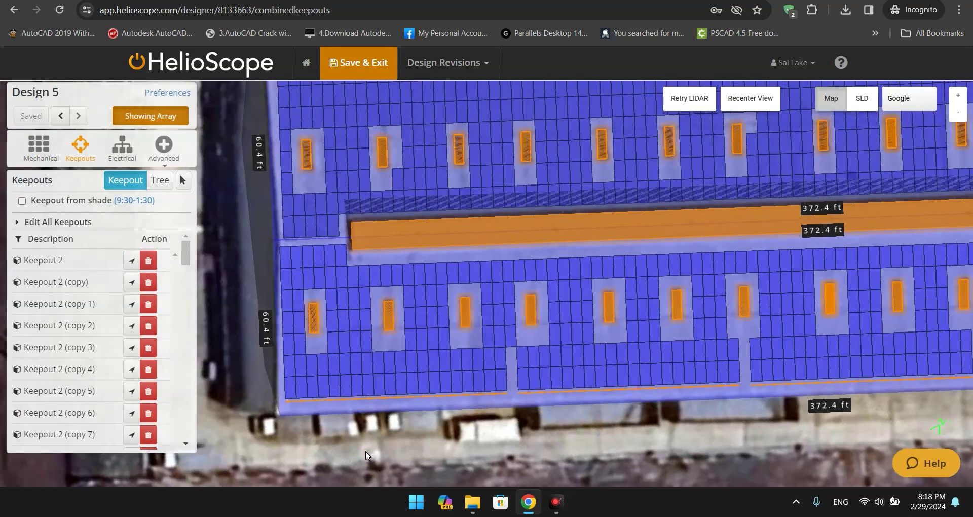
{"action": "scroll", "coordinate": [269, 342], "scroll_direction": "up", "scroll_amount": 5}
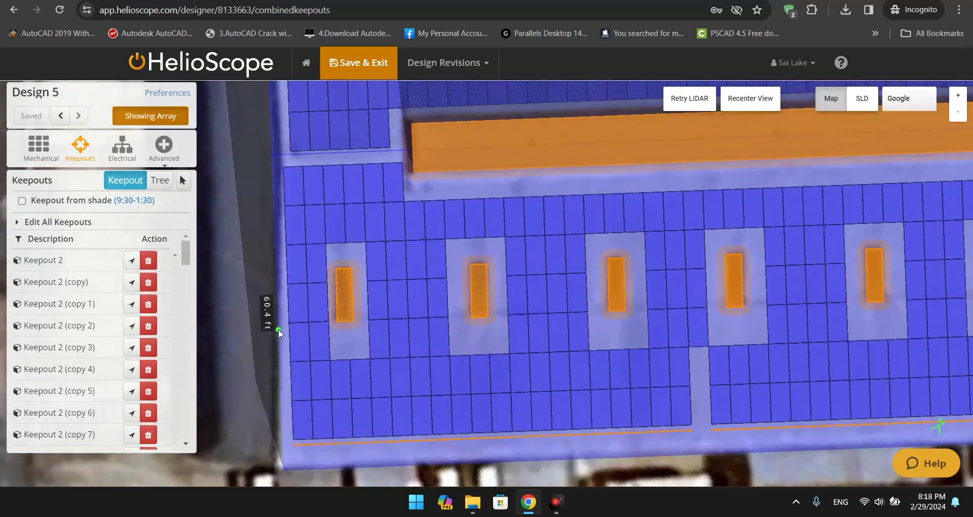
{"action": "scroll", "coordinate": [278, 329], "scroll_direction": "up", "scroll_amount": 3}
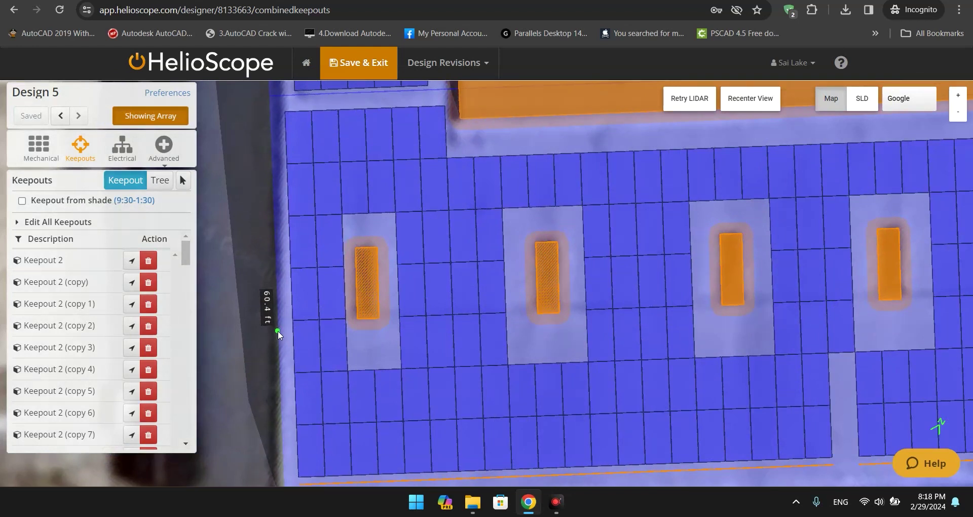
{"action": "scroll", "coordinate": [278, 330], "scroll_direction": "down", "scroll_amount": 2}
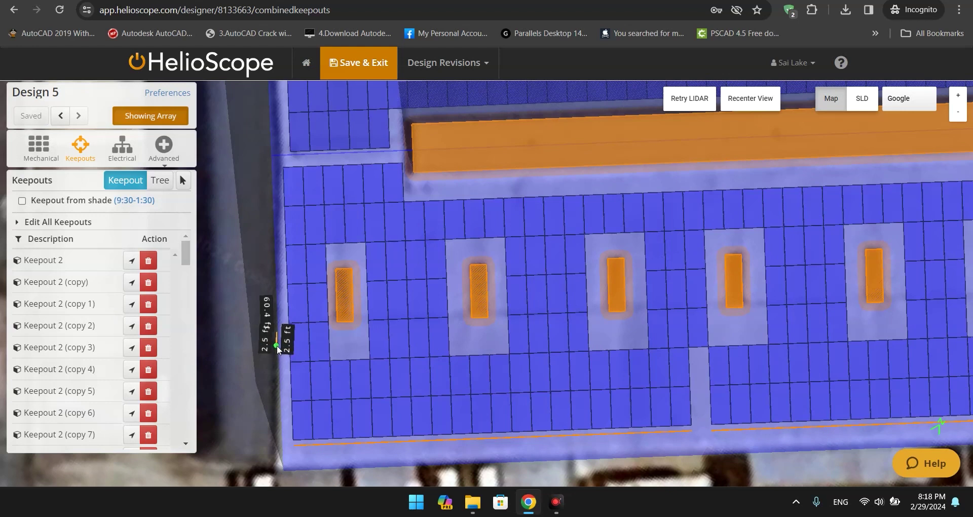
{"action": "scroll", "coordinate": [278, 345], "scroll_direction": "up", "scroll_amount": 5}
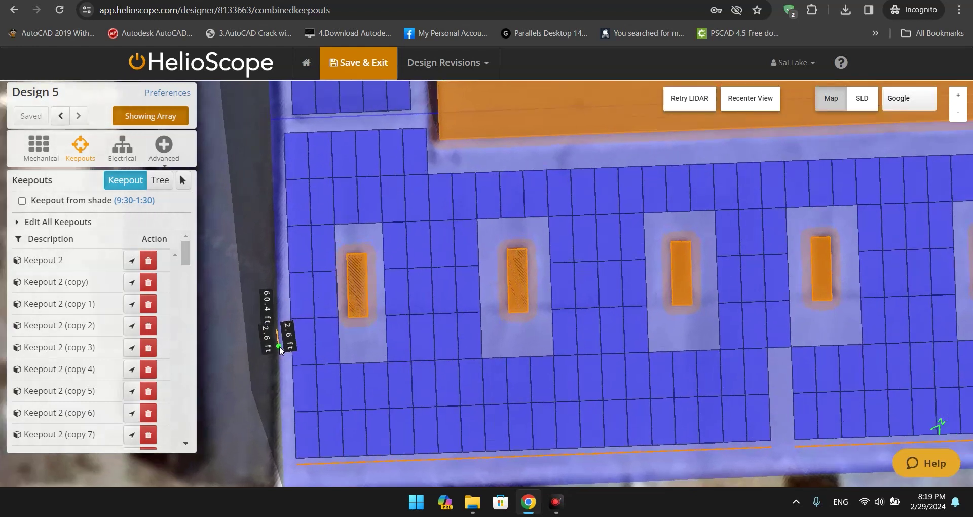
{"action": "scroll", "coordinate": [278, 343], "scroll_direction": "up", "scroll_amount": 1}
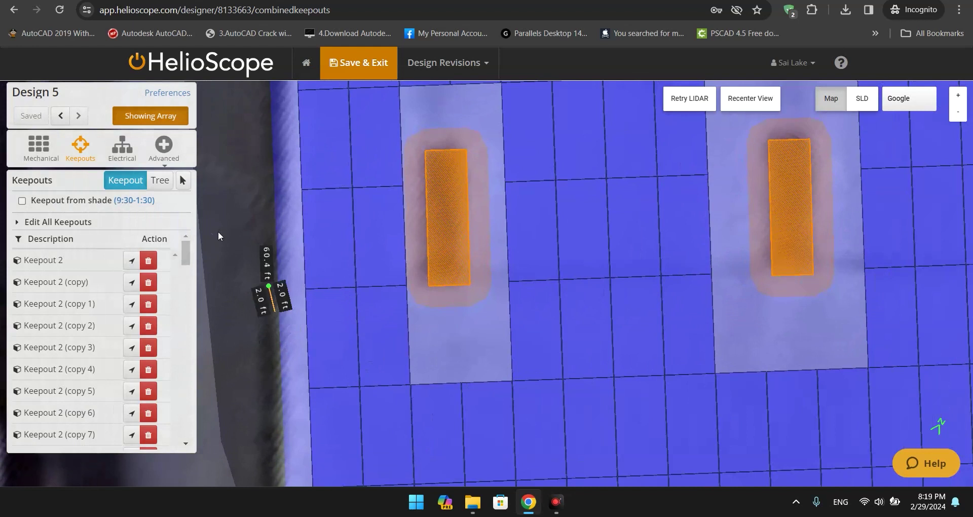
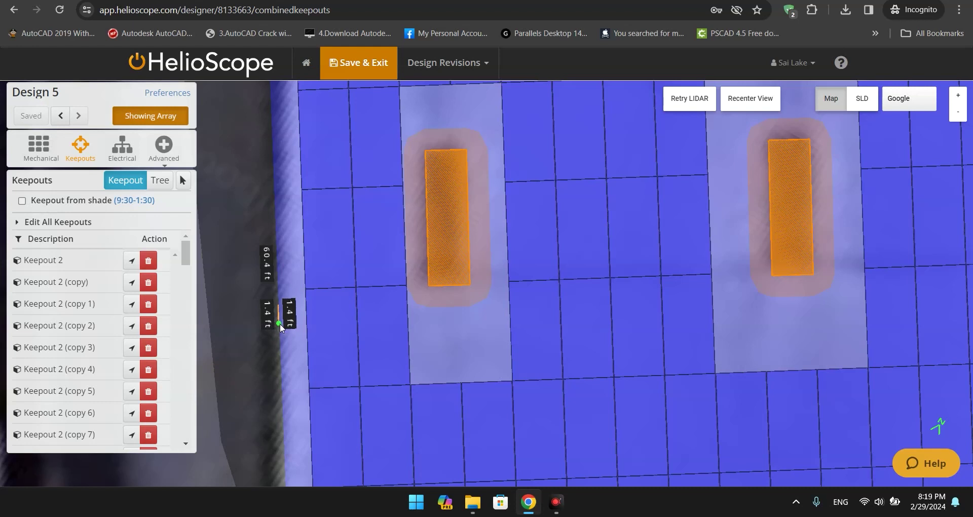
{"action": "left_click", "coordinate": [281, 323]}
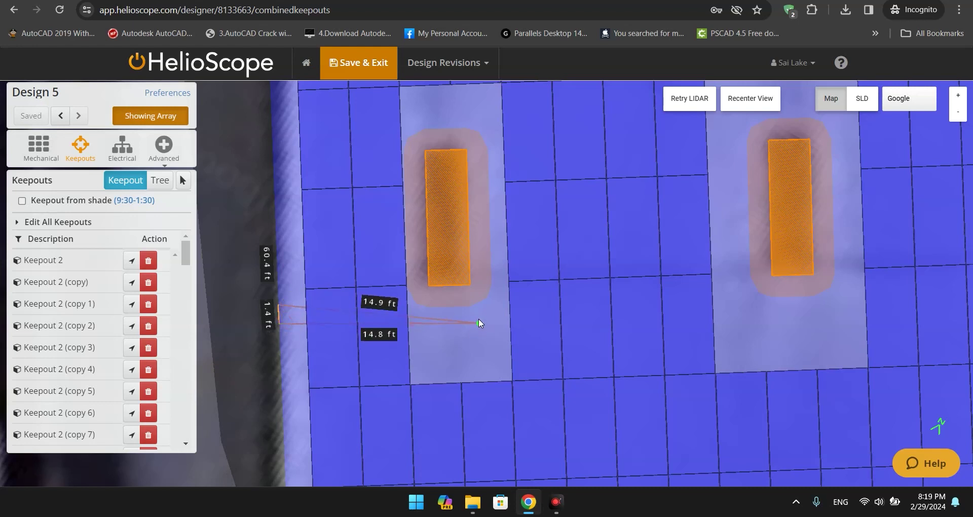
Extend the new keepout's long side about 372 ft below the skylights to the lower roof's opposite short edge
{"action": "scroll", "coordinate": [677, 316], "scroll_direction": "down", "scroll_amount": 5}
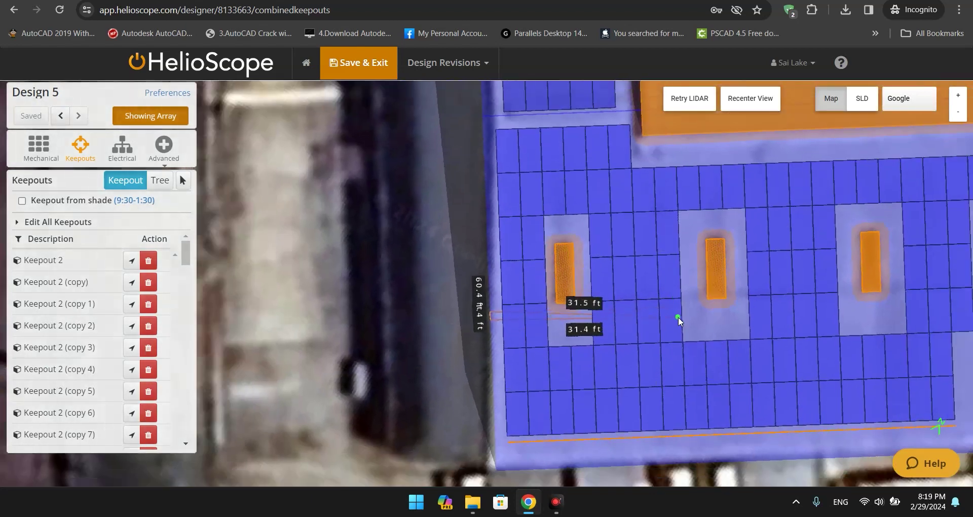
{"action": "scroll", "coordinate": [678, 317], "scroll_direction": "down", "scroll_amount": 1}
{"action": "left_click_drag", "start_coordinate": [745, 319], "coordinate": [352, 348]}
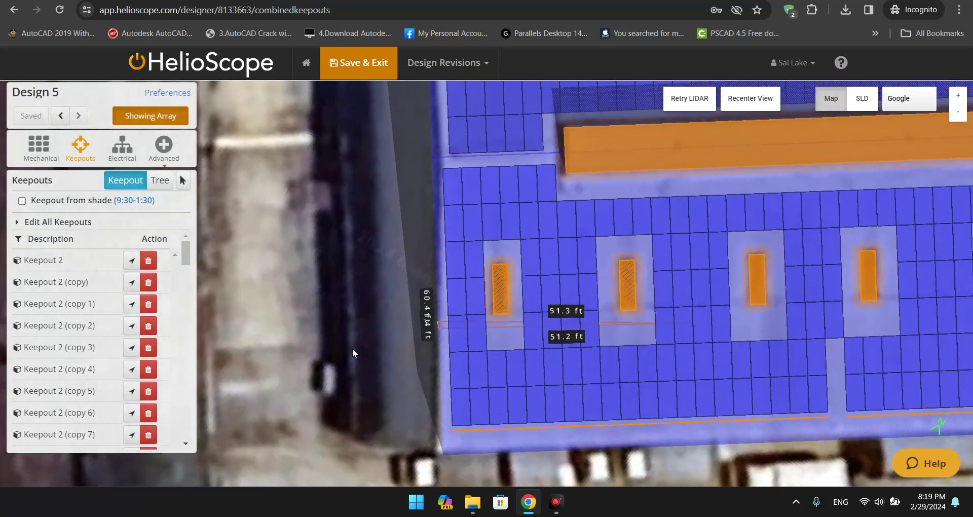
{"action": "left_click_drag", "start_coordinate": [644, 339], "coordinate": [477, 348]}
{"action": "left_click_drag", "start_coordinate": [888, 333], "coordinate": [399, 370]}
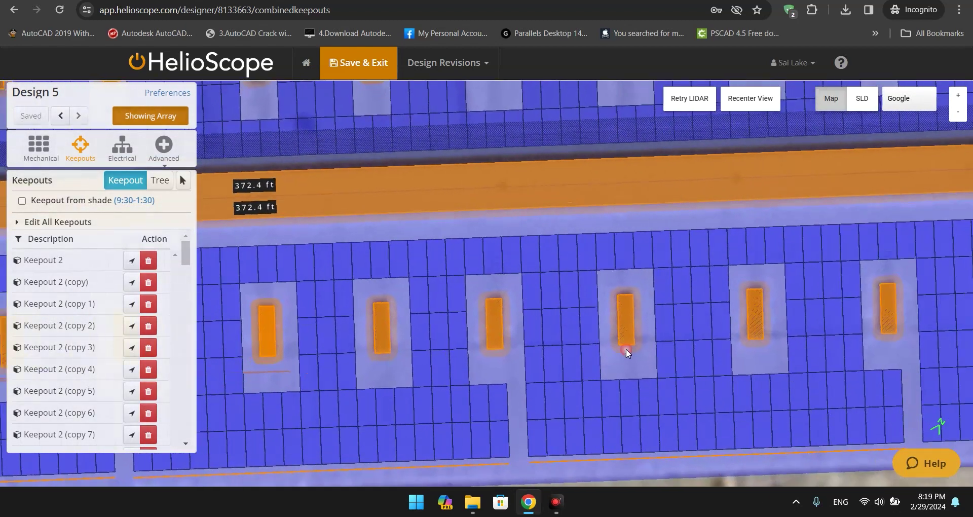
{"action": "scroll", "coordinate": [814, 339], "scroll_direction": "down", "scroll_amount": 3}
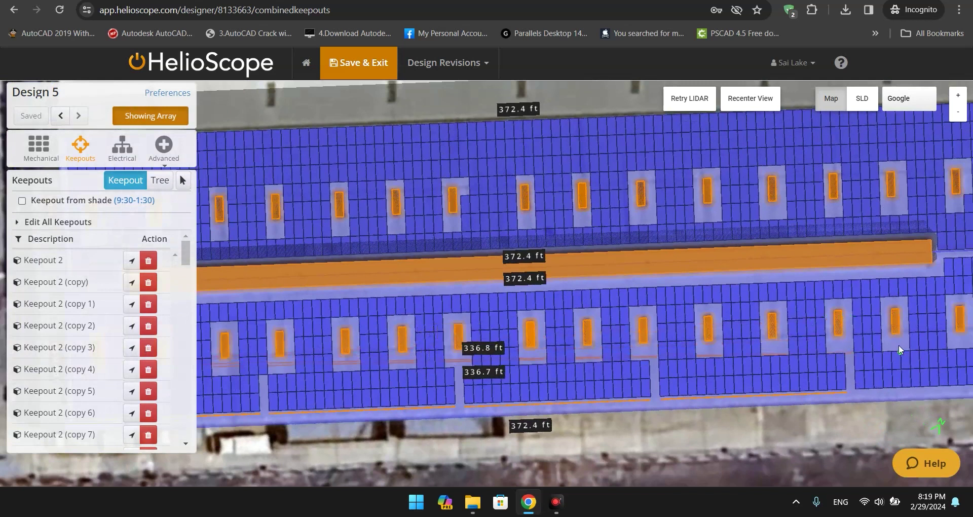
{"action": "scroll", "coordinate": [898, 345], "scroll_direction": "down", "scroll_amount": 1}
{"action": "scroll", "coordinate": [900, 342], "scroll_direction": "down", "scroll_amount": 1}
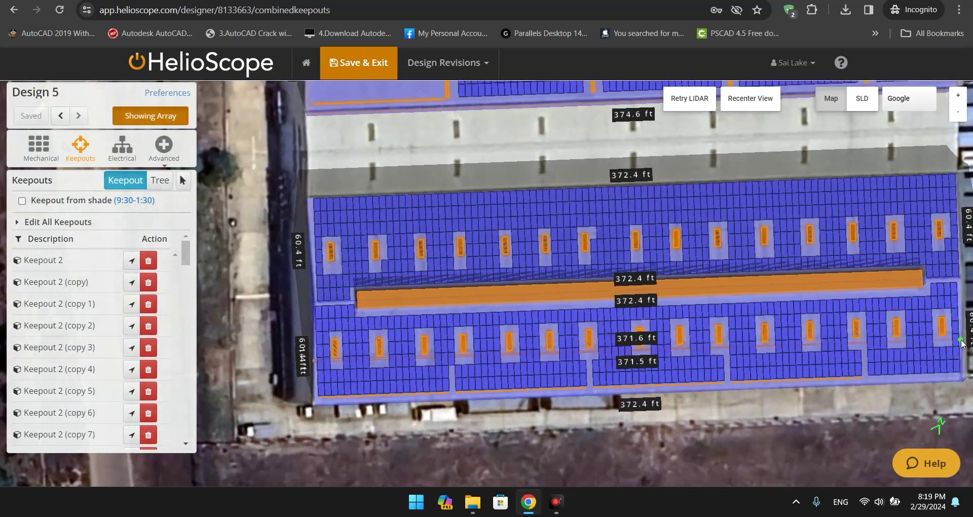
{"action": "left_click_drag", "start_coordinate": [961, 343], "coordinate": [935, 345]}
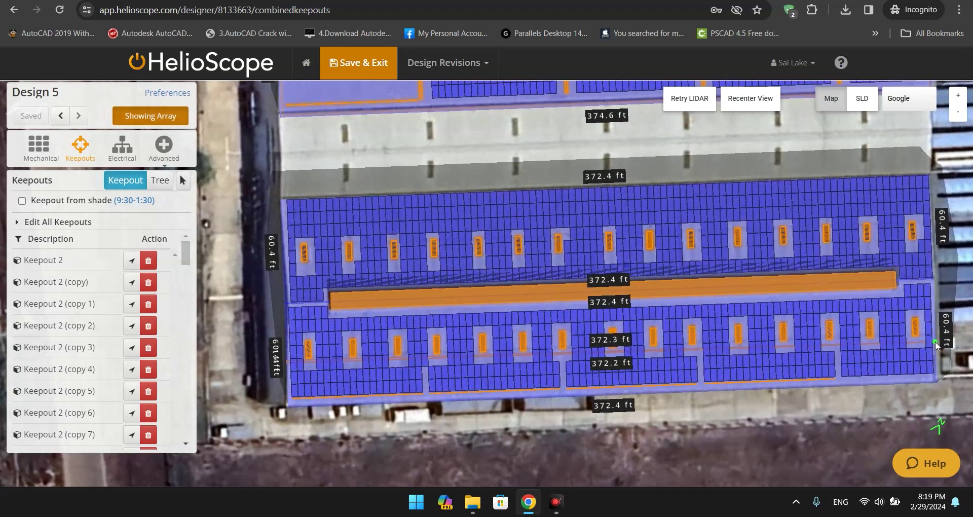
Add the keepout's end side about 1.4 ft long at the opposite short edge of the lower roof
{"action": "scroll", "coordinate": [935, 340], "scroll_direction": "up", "scroll_amount": 3}
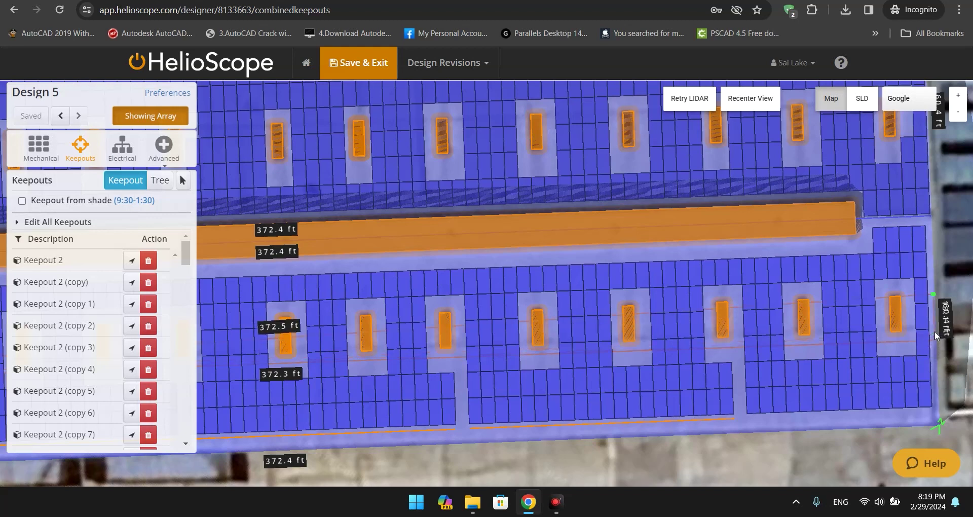
{"action": "scroll", "coordinate": [938, 340], "scroll_direction": "up", "scroll_amount": 2}
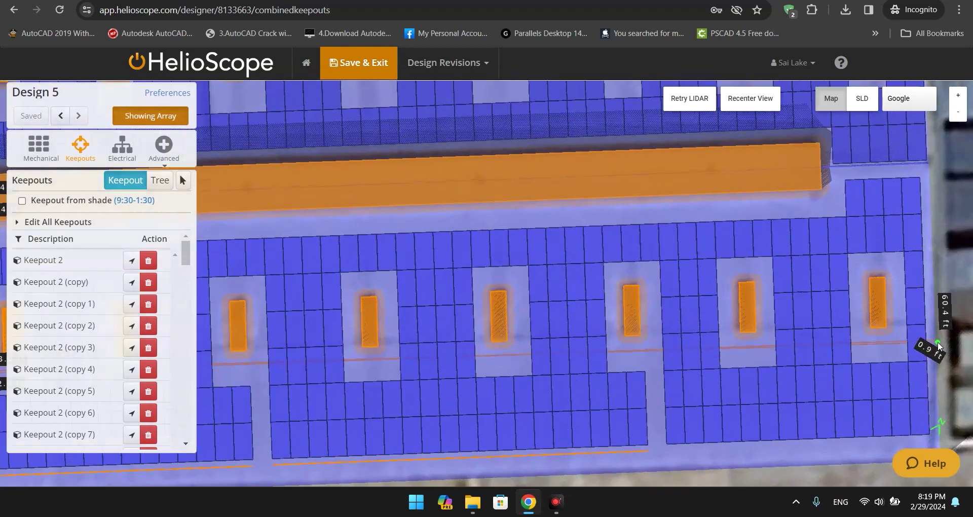
{"action": "scroll", "coordinate": [938, 345], "scroll_direction": "up", "scroll_amount": 4}
{"action": "scroll", "coordinate": [923, 309], "scroll_direction": "up", "scroll_amount": 2}
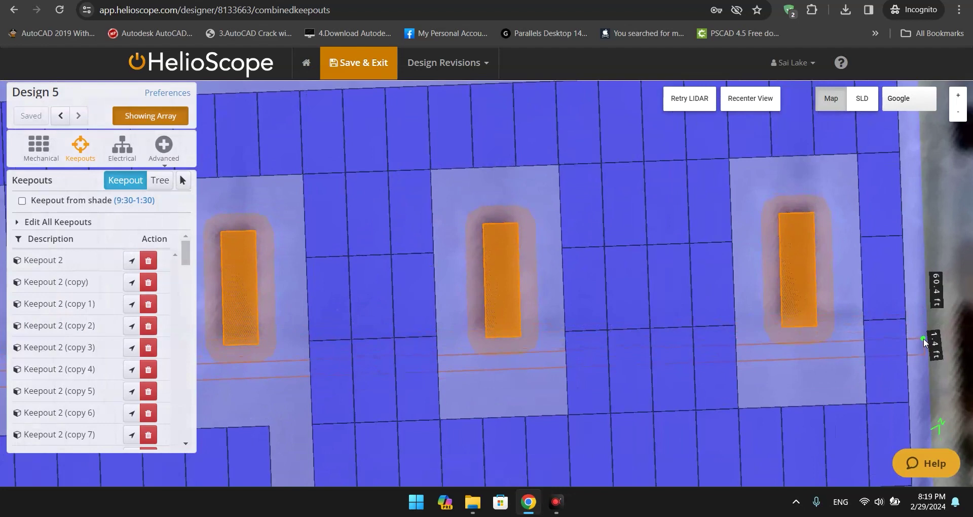
{"action": "left_click", "coordinate": [923, 339]}
Close the walkway keepout's outline back at its starting corner on the lower roof's first short edge
{"action": "scroll", "coordinate": [613, 370], "scroll_direction": "down", "scroll_amount": 5}
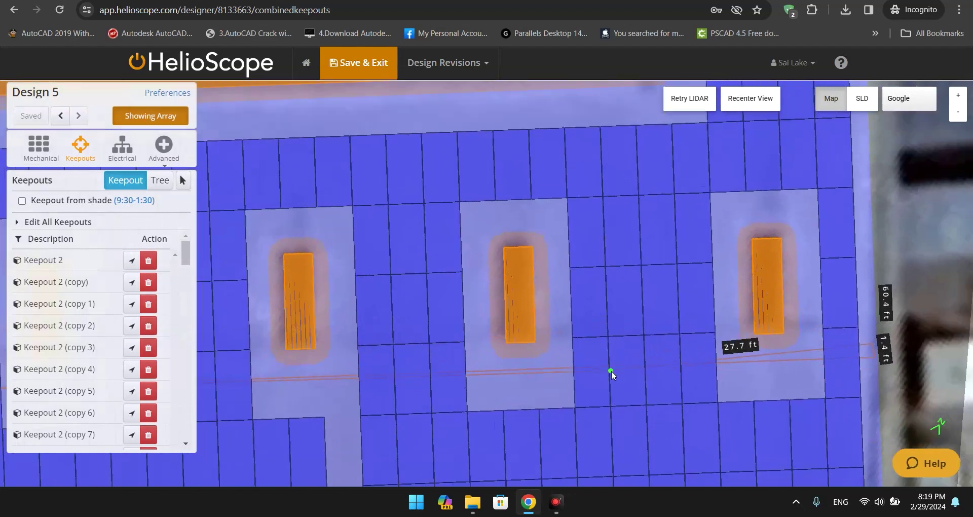
{"action": "scroll", "coordinate": [615, 371], "scroll_direction": "down", "scroll_amount": 1}
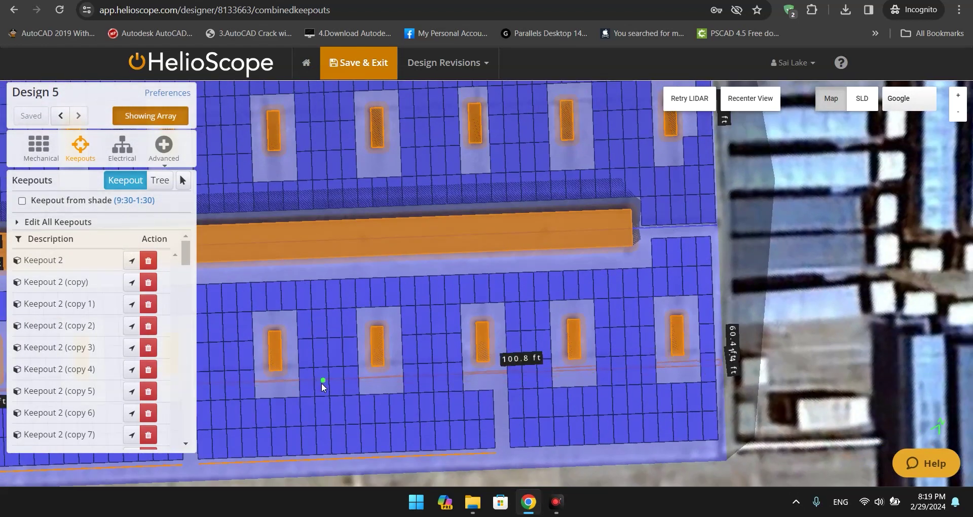
{"action": "left_click_drag", "start_coordinate": [312, 380], "coordinate": [851, 349]}
{"action": "left_click_drag", "start_coordinate": [223, 367], "coordinate": [636, 335]}
{"action": "scroll", "coordinate": [428, 338], "scroll_direction": "down", "scroll_amount": 1}
{"action": "left_click_drag", "start_coordinate": [326, 316], "coordinate": [639, 313]}
{"action": "left_click_drag", "start_coordinate": [445, 325], "coordinate": [635, 325]}
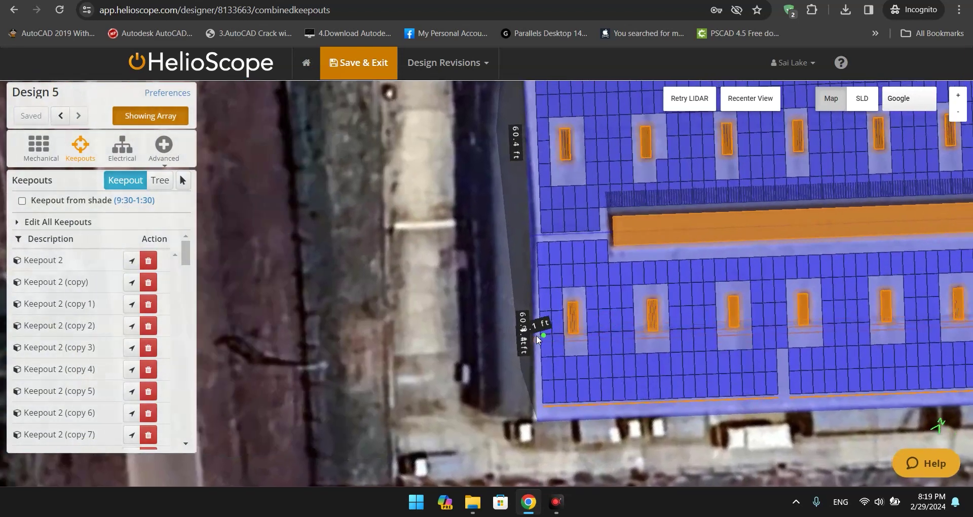
{"action": "left_click", "coordinate": [535, 336]}
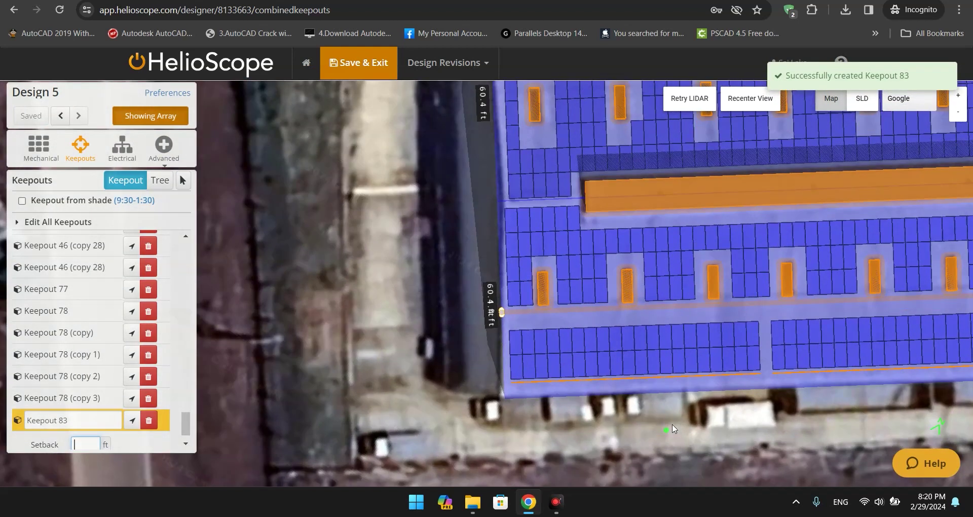
Try to select the new walkway keepout strip on the map below the first skylight
{"action": "scroll", "coordinate": [534, 296], "scroll_direction": "up", "scroll_amount": 5}
{"action": "type", "text": "e"}
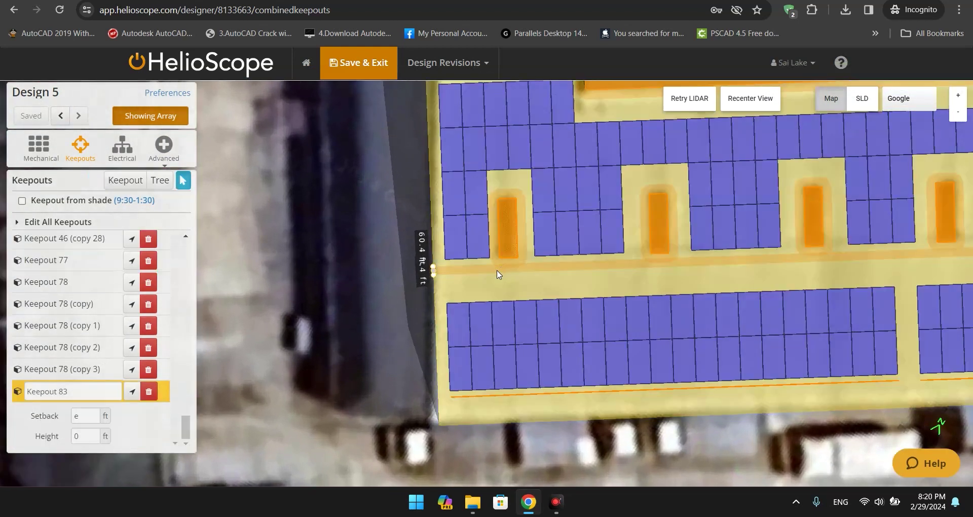
{"action": "left_click", "coordinate": [497, 274]}
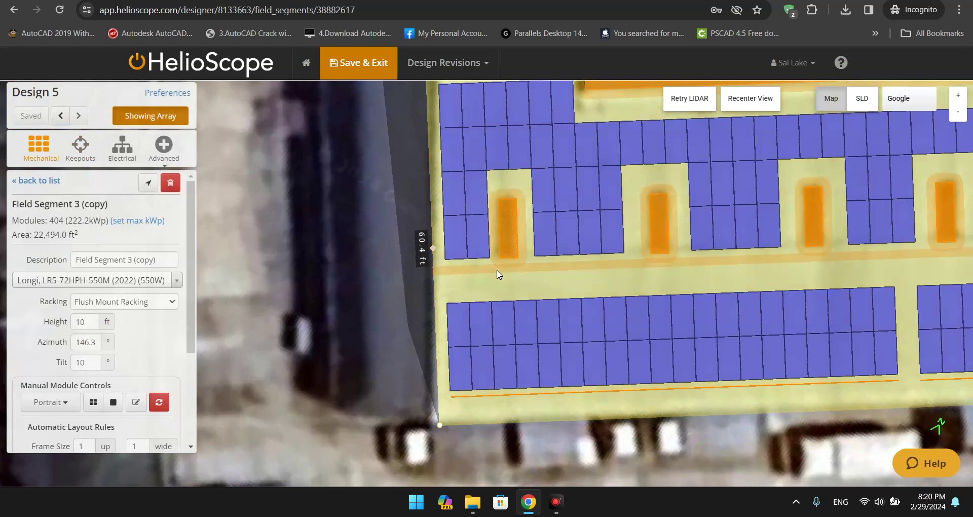
{"action": "left_click", "coordinate": [77, 159]}
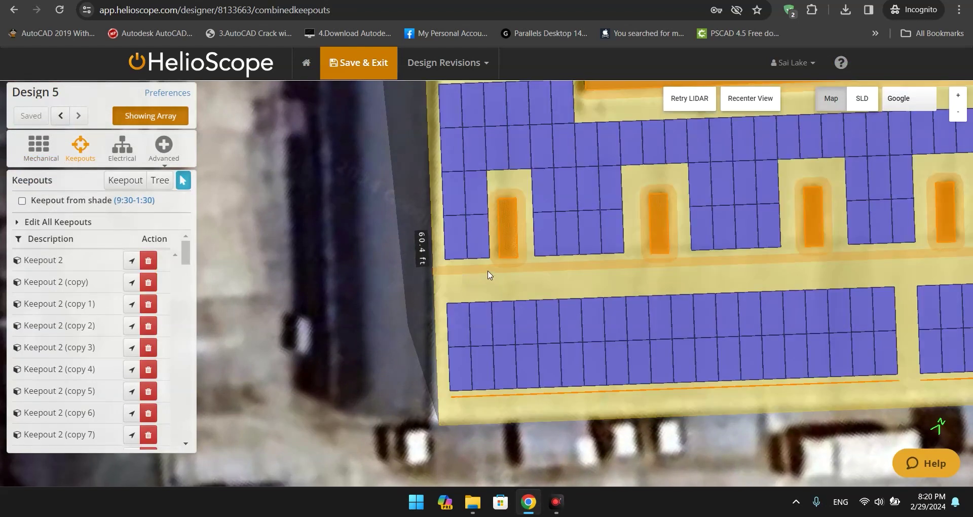
{"action": "left_click", "coordinate": [487, 274]}
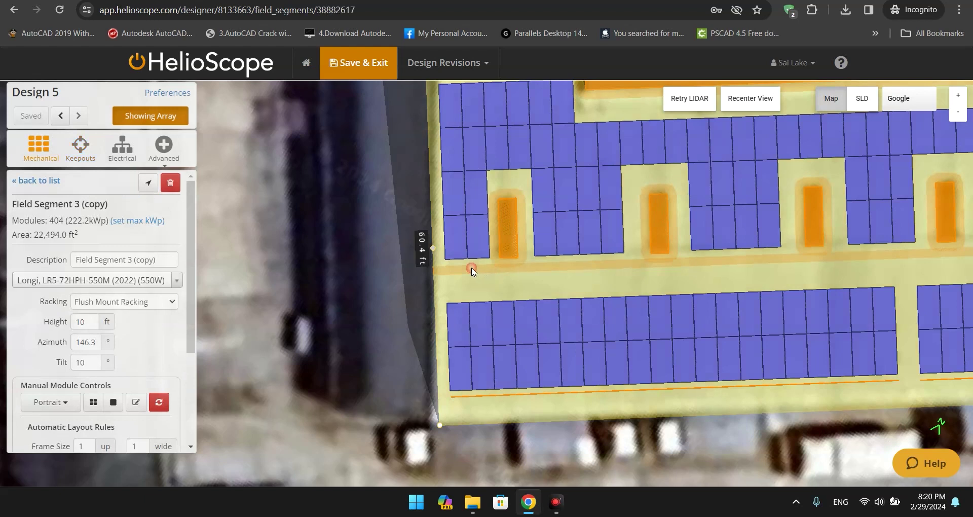
{"action": "scroll", "coordinate": [408, 265], "scroll_direction": "up", "scroll_amount": 4}
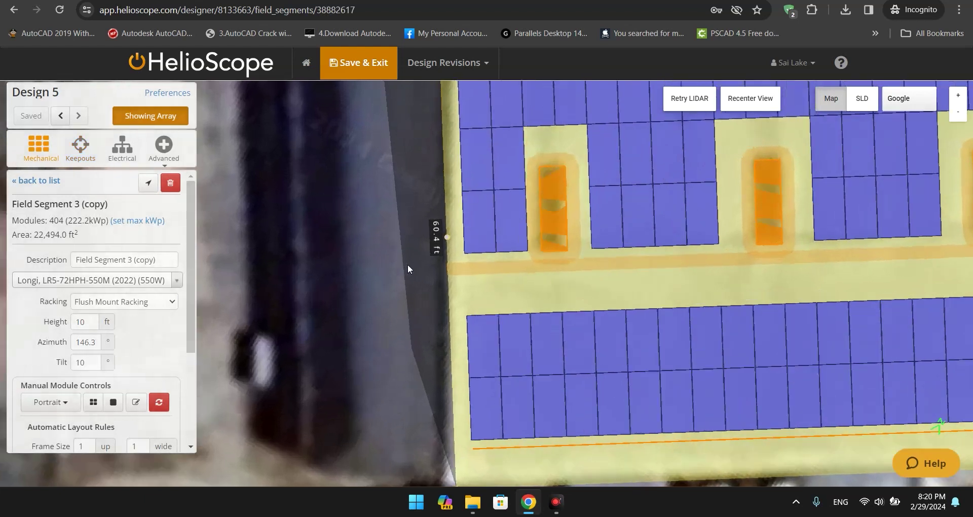
{"action": "left_click_drag", "start_coordinate": [409, 264], "coordinate": [495, 276]}
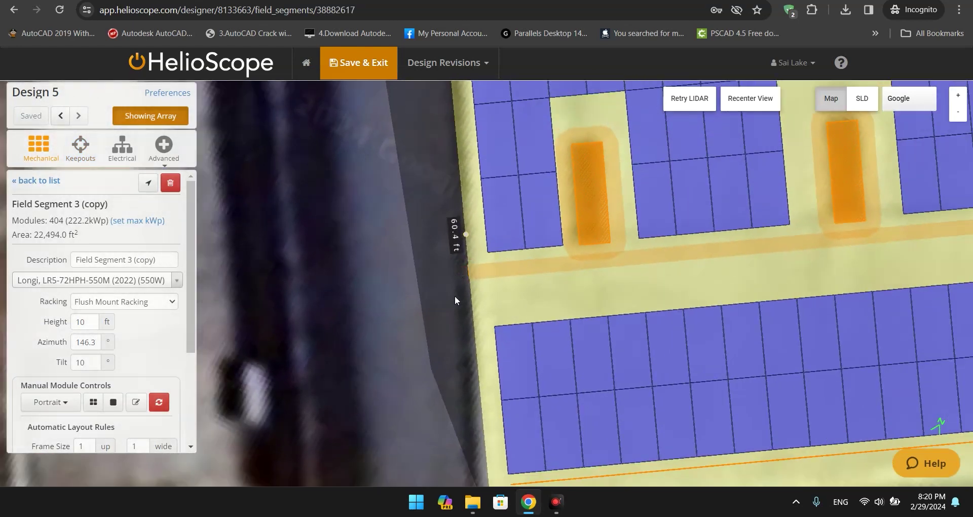
Delete Keepout 83, the walkway strip below the skylights, from the keepout list
{"action": "left_click", "coordinate": [81, 146]}
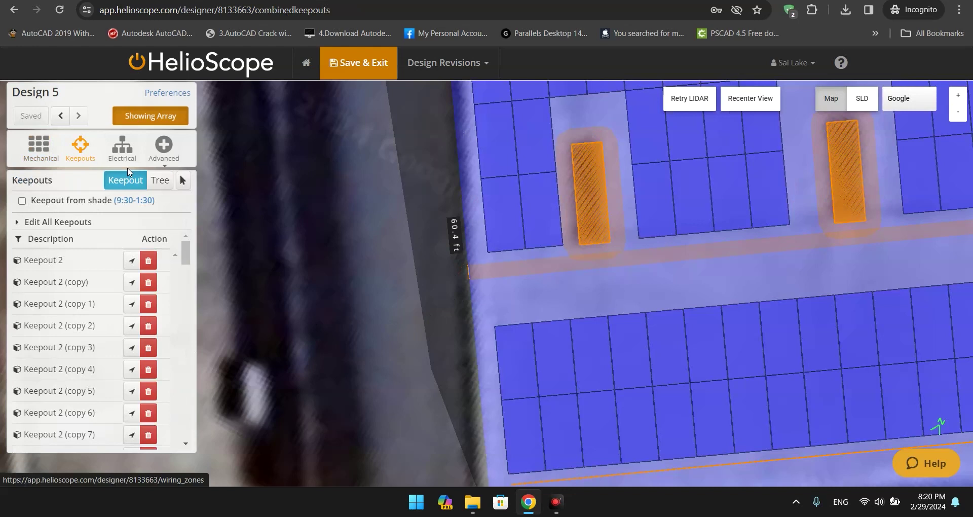
{"action": "scroll", "coordinate": [102, 304], "scroll_direction": "down", "scroll_amount": 3}
{"action": "left_click_drag", "start_coordinate": [185, 261], "coordinate": [47, 447]}
{"action": "left_click", "coordinate": [48, 444]}
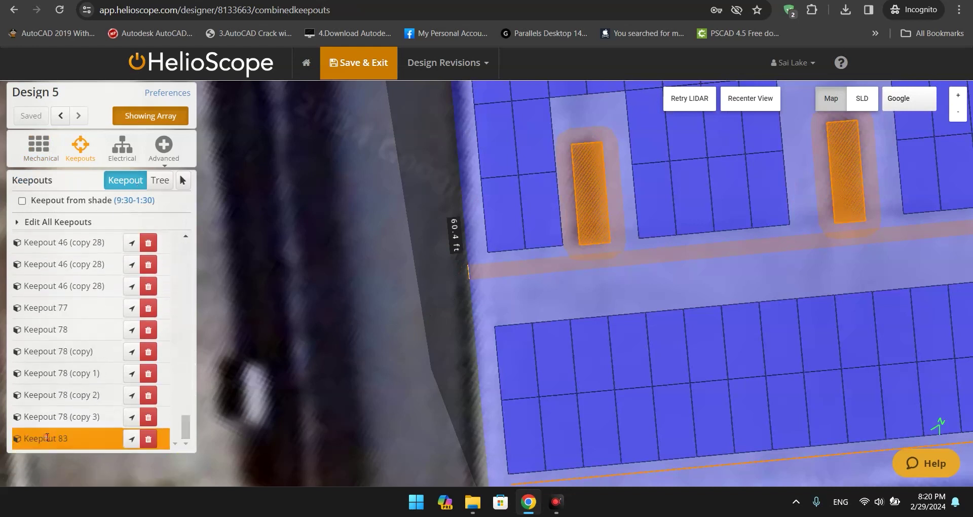
{"action": "left_click", "coordinate": [148, 439]}
{"action": "scroll", "coordinate": [334, 355], "scroll_direction": "down", "scroll_amount": 2}
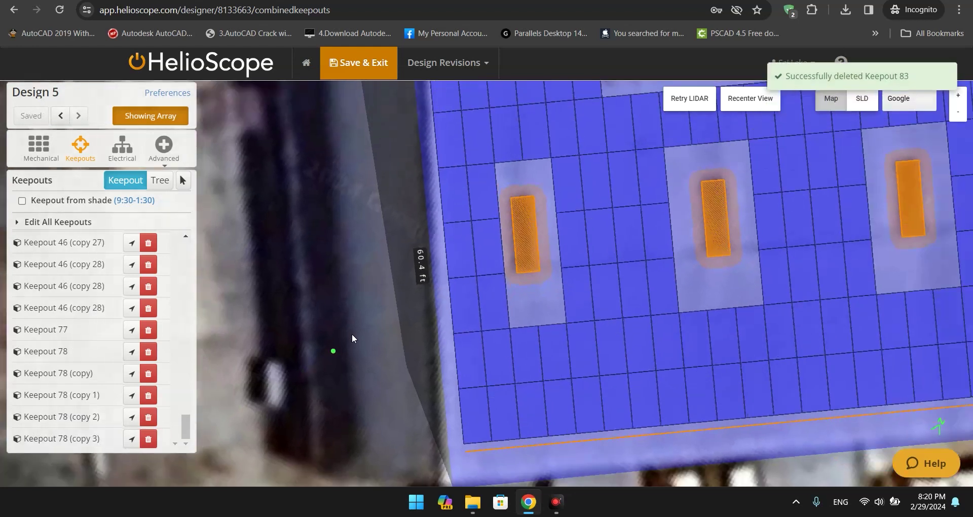
Start a new walkway keepout at the lower roof's short edge, just below the skylight ends, with a first side about 1.4 ft long
{"action": "scroll", "coordinate": [339, 286], "scroll_direction": "up", "scroll_amount": 2}
{"action": "scroll", "coordinate": [339, 285], "scroll_direction": "up", "scroll_amount": 1}
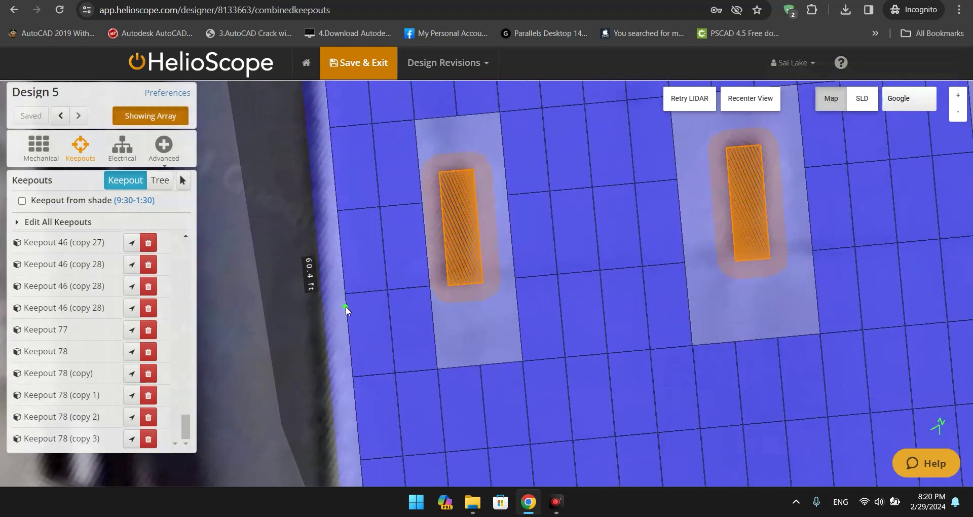
{"action": "left_click", "coordinate": [346, 306]}
{"action": "left_click", "coordinate": [348, 322]}
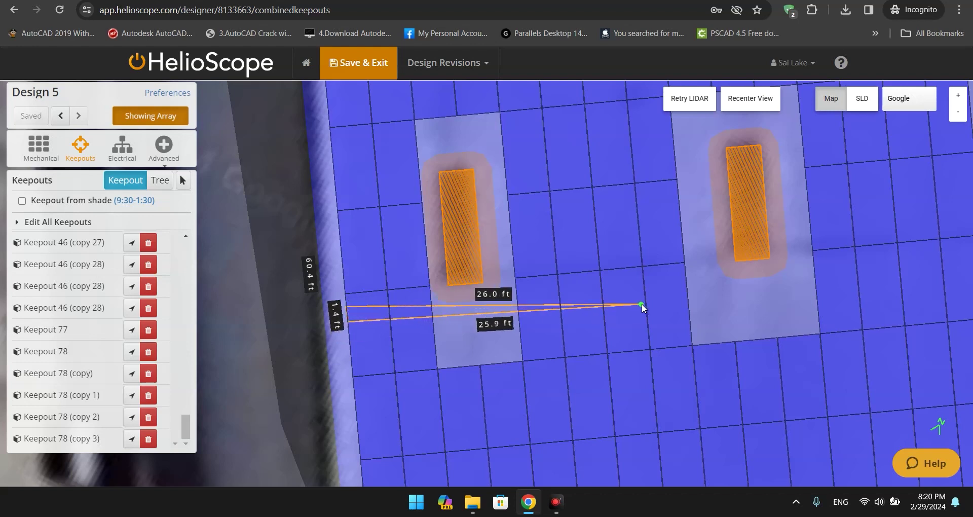
Run the walkway keepout's long side about 368.9 ft below the skylights to the lower roof's opposite short edge
{"action": "scroll", "coordinate": [642, 303], "scroll_direction": "down", "scroll_amount": 1}
{"action": "scroll", "coordinate": [644, 303], "scroll_direction": "down", "scroll_amount": 1}
{"action": "left_click_drag", "start_coordinate": [839, 279], "coordinate": [217, 345]}
{"action": "left_click_drag", "start_coordinate": [941, 304], "coordinate": [252, 393]}
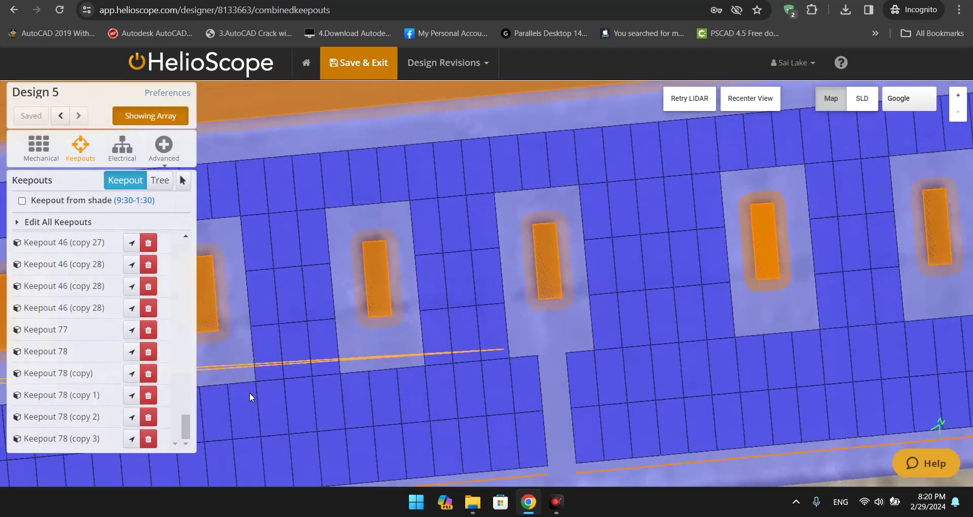
{"action": "left_click_drag", "start_coordinate": [893, 303], "coordinate": [436, 352]}
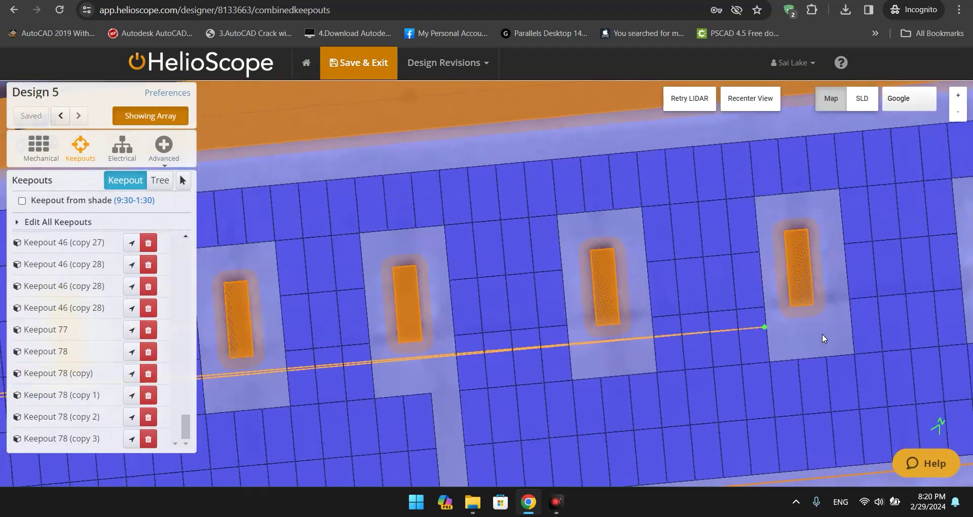
{"action": "left_click_drag", "start_coordinate": [833, 322], "coordinate": [743, 337]}
{"action": "scroll", "coordinate": [743, 336], "scroll_direction": "down", "scroll_amount": 1}
{"action": "scroll", "coordinate": [741, 335], "scroll_direction": "down", "scroll_amount": 2}
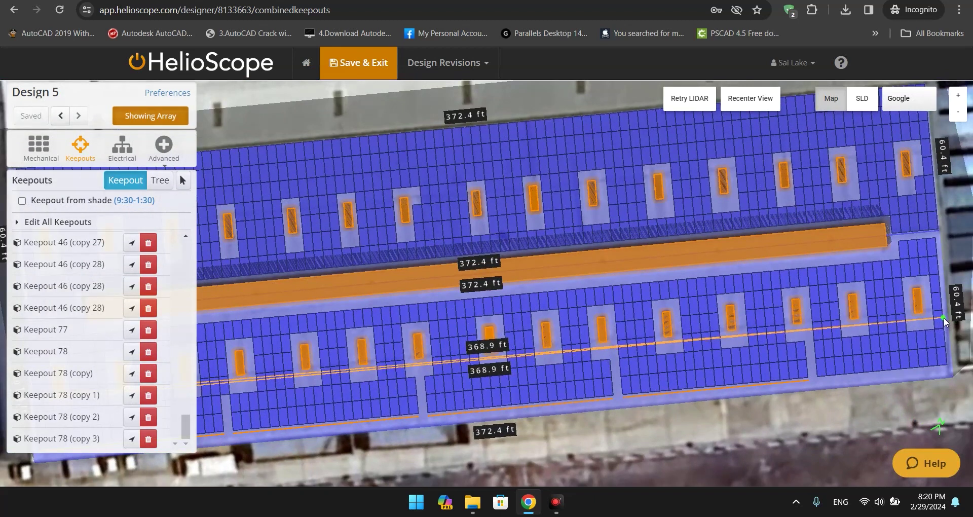
{"action": "left_click", "coordinate": [943, 319]}
Place the walkway keepout's far corner on the skylight side, making the end side about 1.4 ft long
{"action": "scroll", "coordinate": [946, 319], "scroll_direction": "up", "scroll_amount": 3}
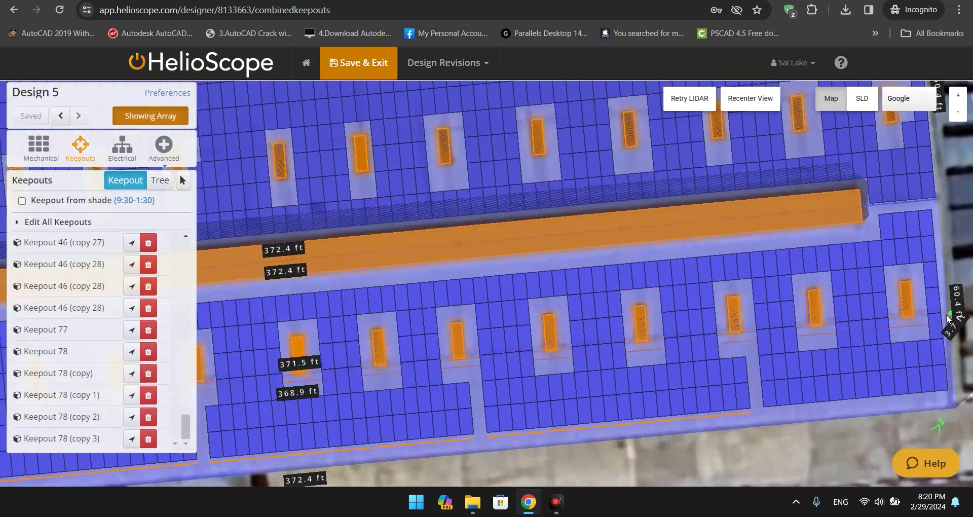
{"action": "scroll", "coordinate": [948, 318], "scroll_direction": "up", "scroll_amount": 4}
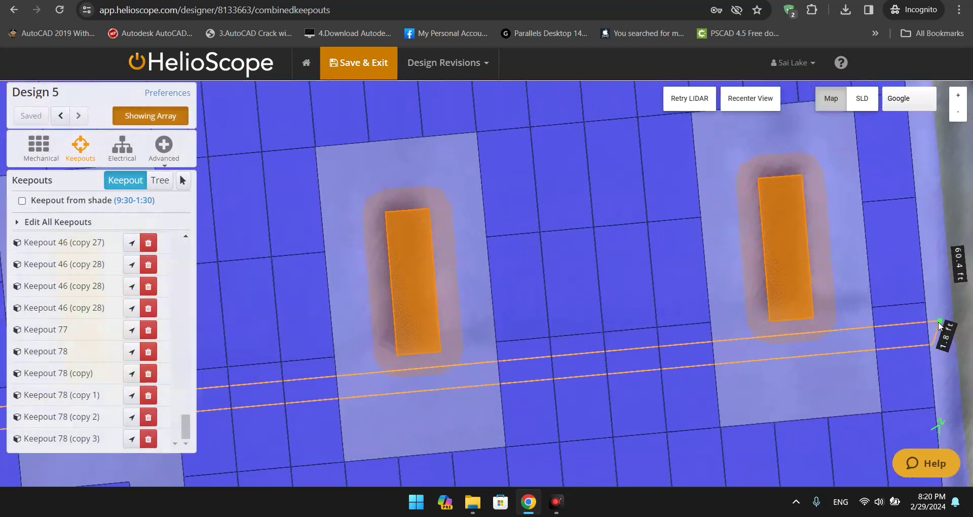
{"action": "scroll", "coordinate": [927, 327], "scroll_direction": "up", "scroll_amount": 2}
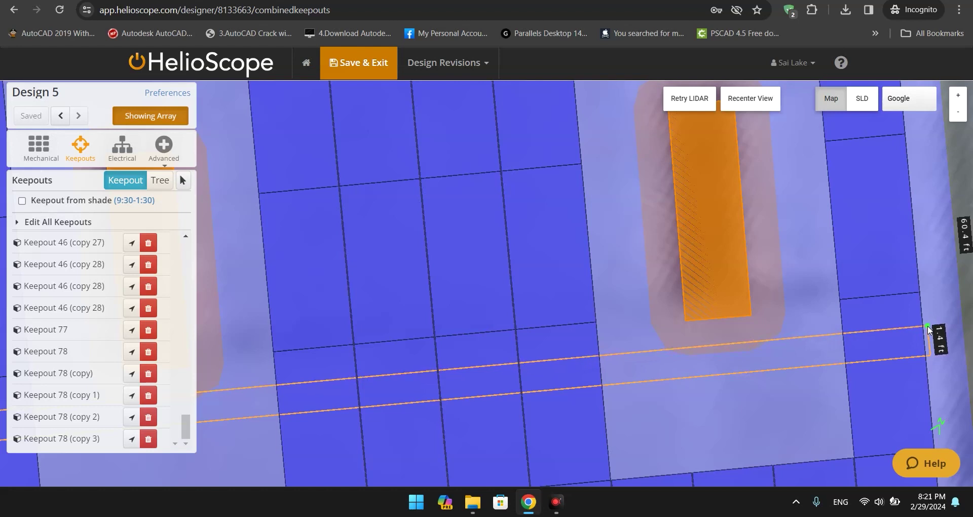
{"action": "left_click", "coordinate": [928, 325]}
Finish the redrawn walkway strip by closing its outline at the starting corner beside the first skylight
{"action": "scroll", "coordinate": [790, 344], "scroll_direction": "down", "scroll_amount": 3}
{"action": "scroll", "coordinate": [789, 345], "scroll_direction": "down", "scroll_amount": 5}
{"action": "scroll", "coordinate": [789, 345], "scroll_direction": "down", "scroll_amount": 4}
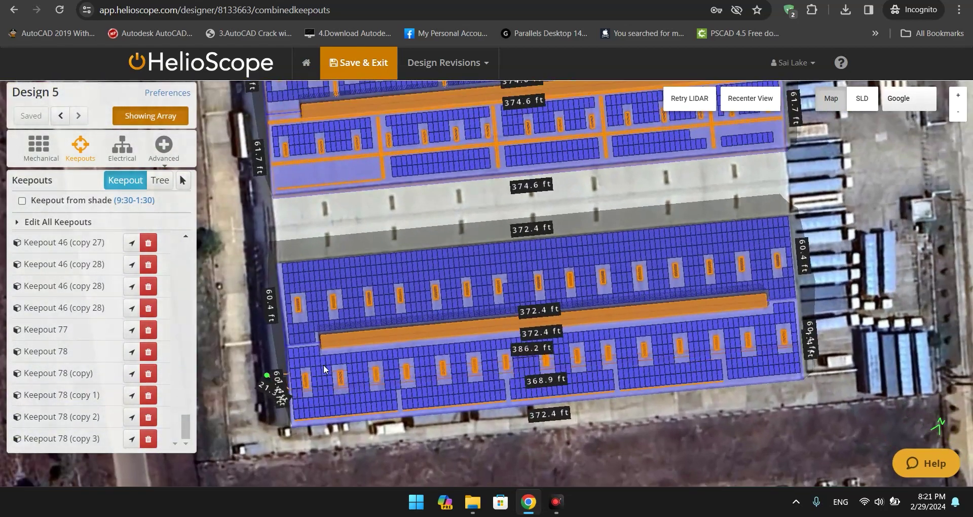
{"action": "scroll", "coordinate": [287, 375], "scroll_direction": "up", "scroll_amount": 5}
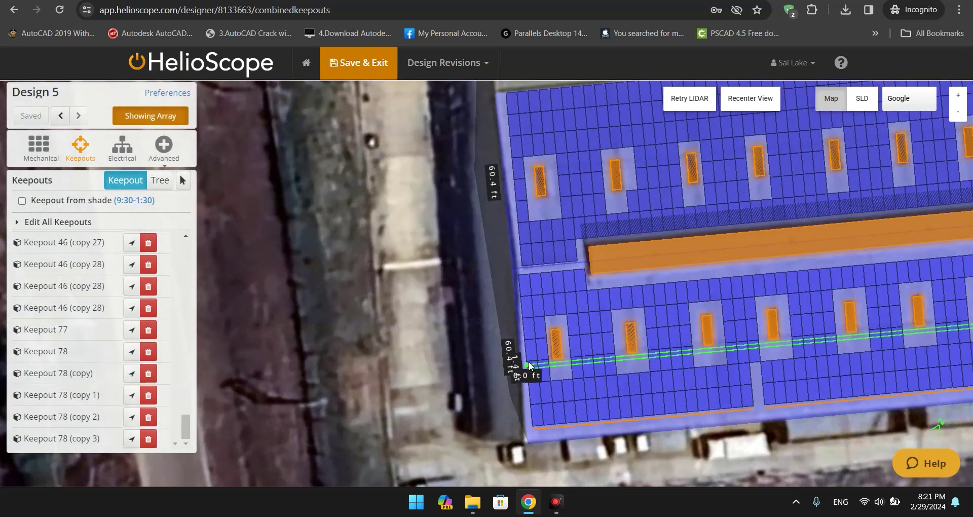
{"action": "left_click", "coordinate": [528, 361]}
{"action": "scroll", "coordinate": [460, 365], "scroll_direction": "up", "scroll_amount": 1}
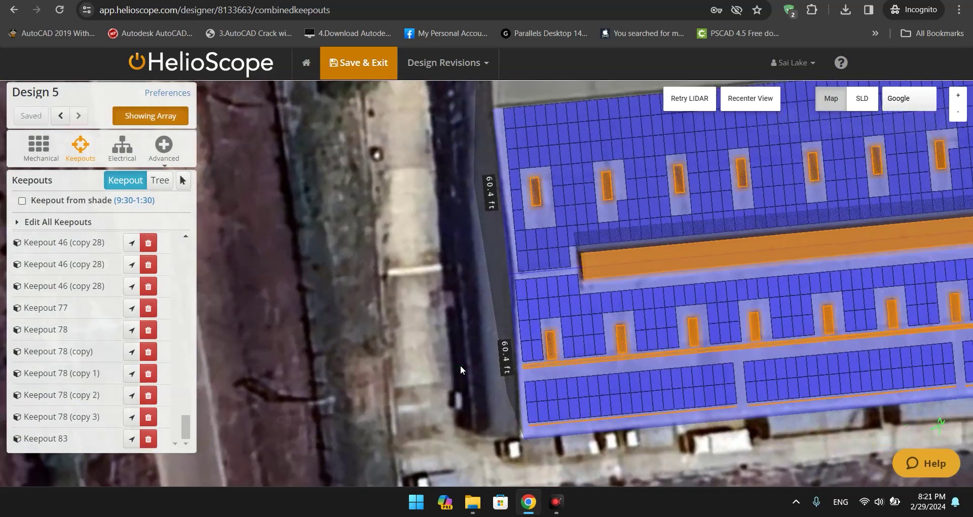
{"action": "scroll", "coordinate": [454, 375], "scroll_direction": "down", "scroll_amount": 1}
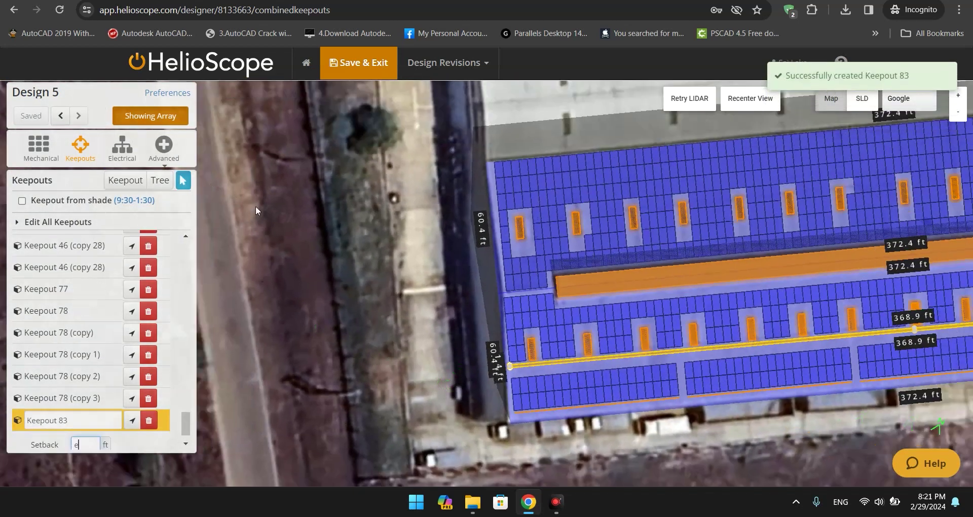
{"action": "scroll", "coordinate": [344, 355], "scroll_direction": "up", "scroll_amount": 3}
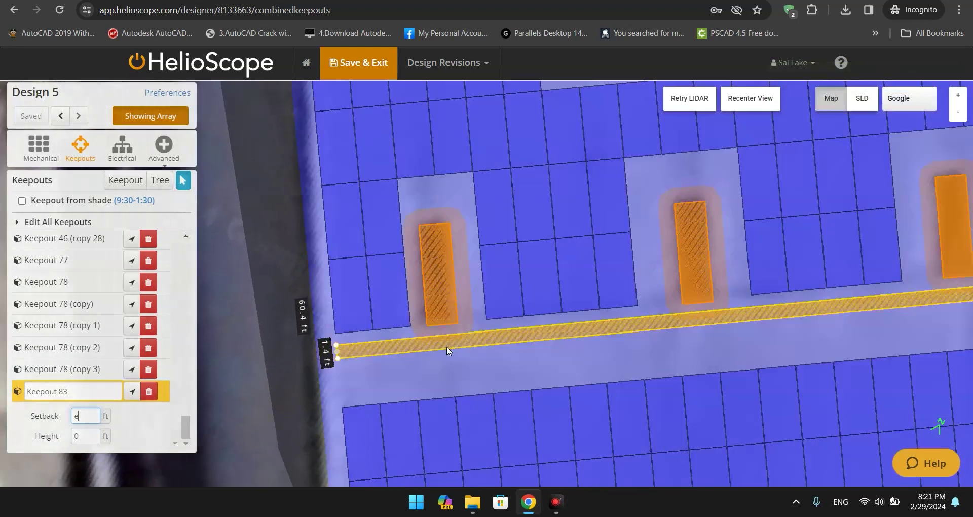
Delete the thin line keepout along the lower roof's outer edge below the fourth module block from the roof's left end
{"action": "left_click_drag", "start_coordinate": [446, 347], "coordinate": [444, 352]}
{"action": "scroll", "coordinate": [448, 355], "scroll_direction": "down", "scroll_amount": 4}
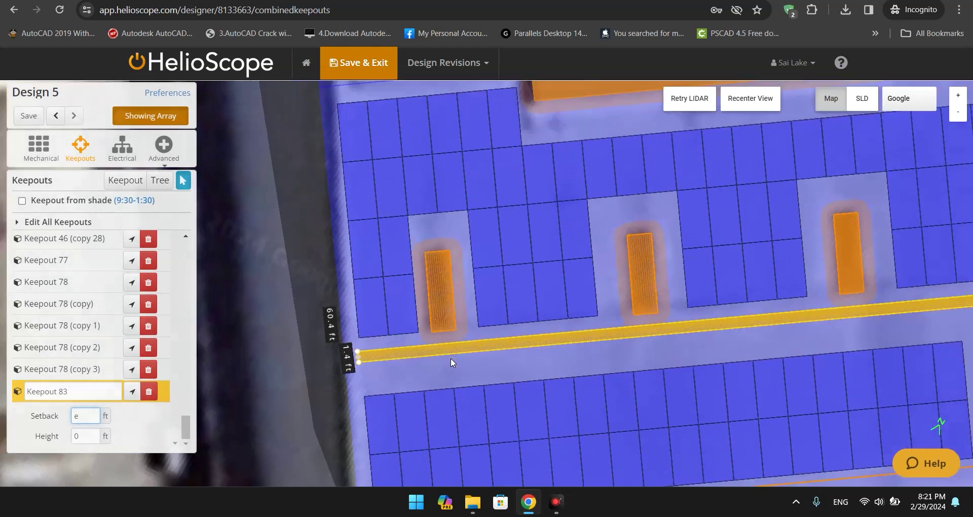
{"action": "scroll", "coordinate": [303, 378], "scroll_direction": "down", "scroll_amount": 3}
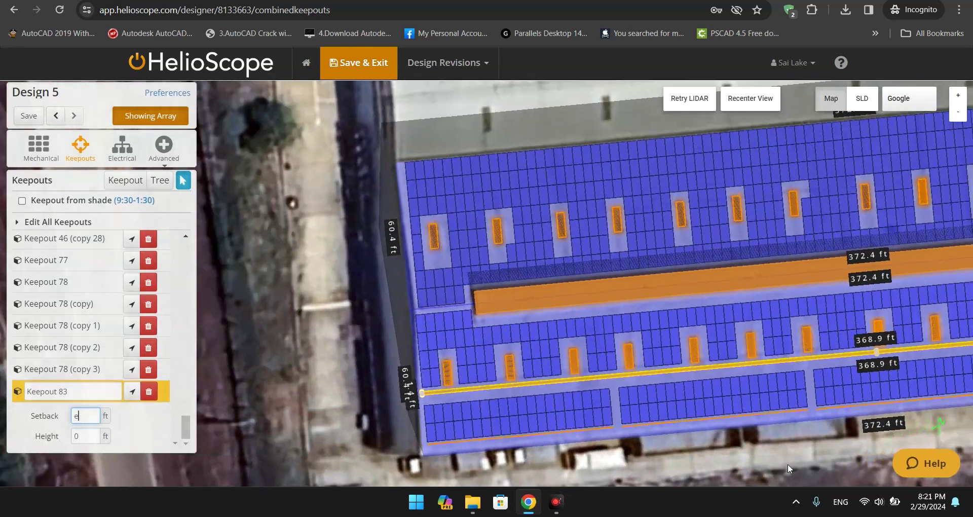
{"action": "left_click_drag", "start_coordinate": [788, 464], "coordinate": [443, 448]}
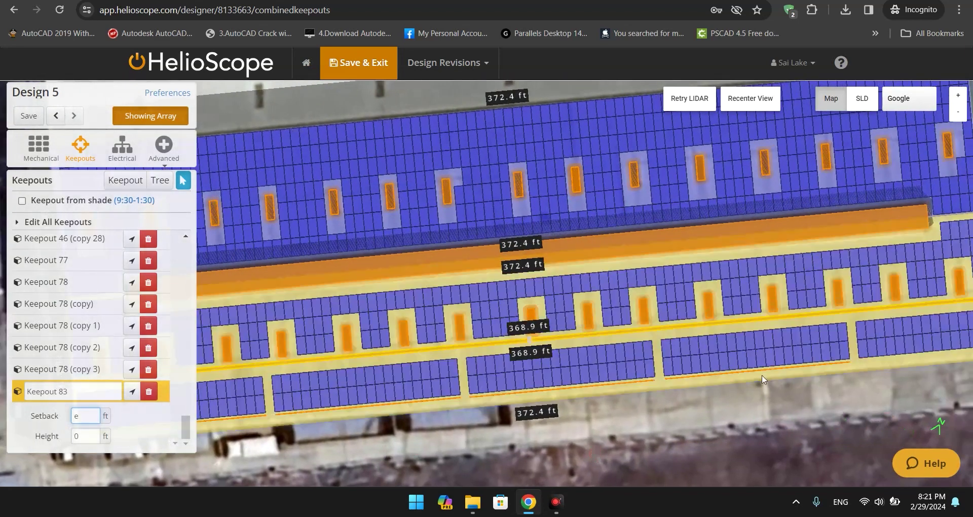
{"action": "left_click", "coordinate": [752, 372]}
{"action": "left_click", "coordinate": [753, 372]}
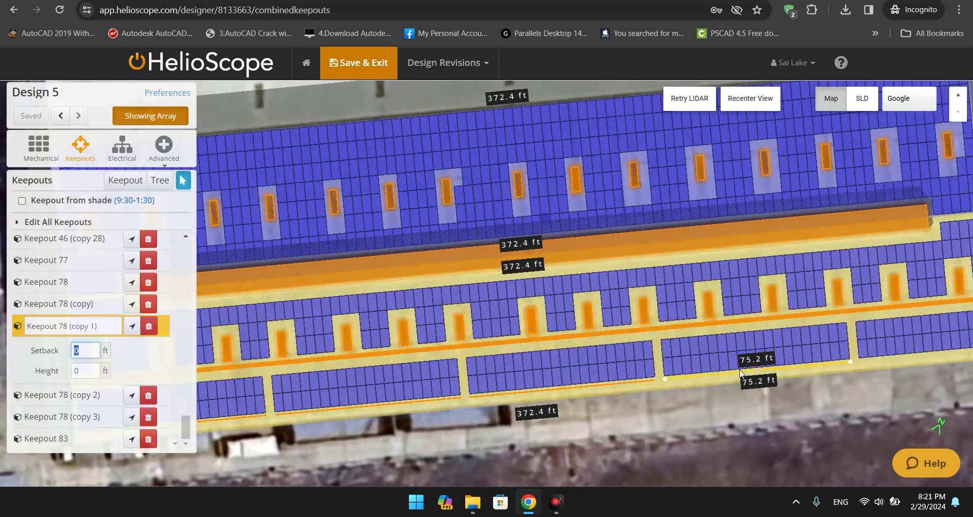
{"action": "scroll", "coordinate": [722, 376], "scroll_direction": "up", "scroll_amount": 3}
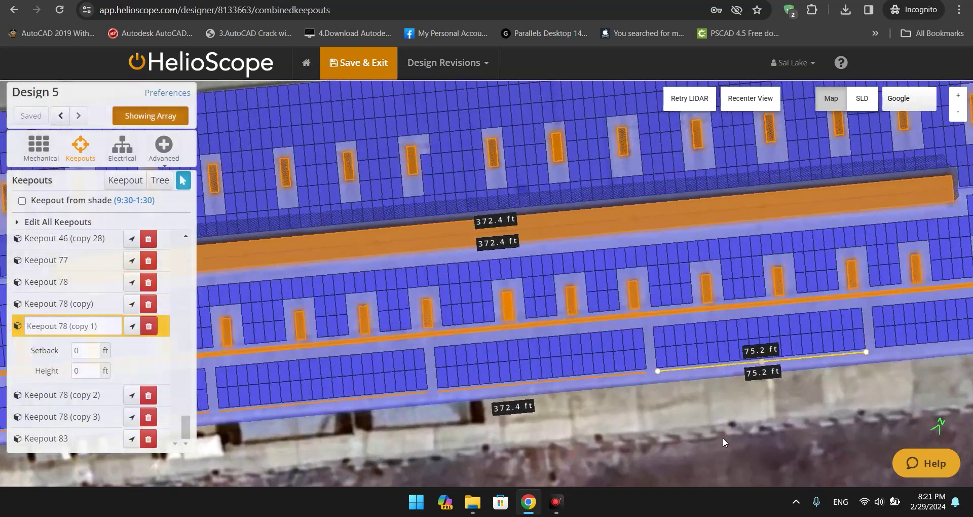
{"action": "right_click", "coordinate": [688, 339]}
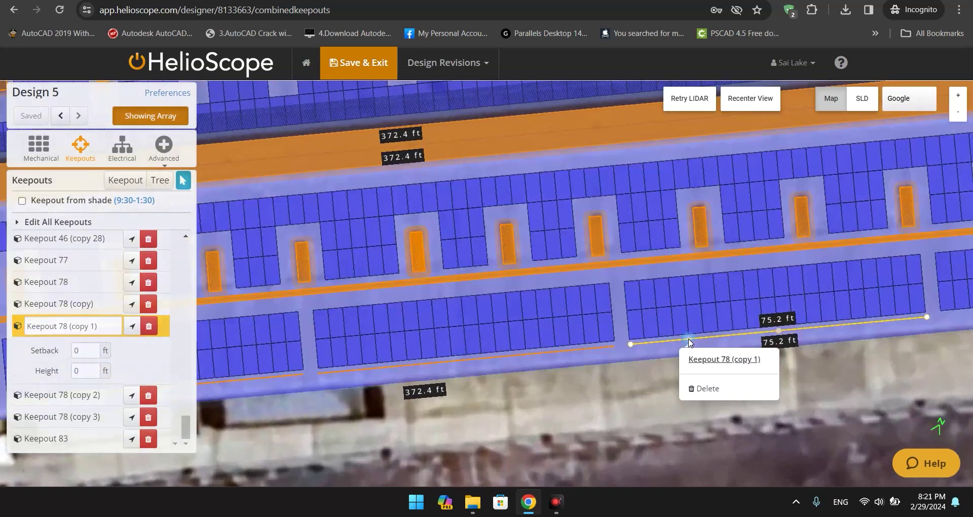
{"action": "left_click", "coordinate": [719, 396]}
Delete the outer-edge line keepout below the third module block of the lower roof
{"action": "left_click", "coordinate": [578, 350]}
{"action": "right_click", "coordinate": [577, 351]}
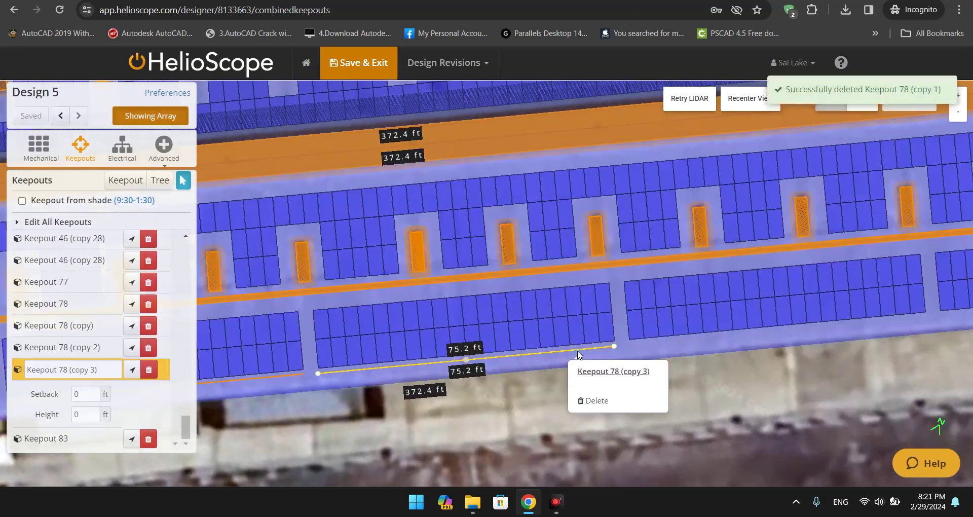
{"action": "left_click", "coordinate": [586, 397]}
Delete both overlapping outer-edge line keepouts, Keepout 78 and Keepout 78 (copy 2), below the second module block
{"action": "left_click_drag", "start_coordinate": [715, 409], "coordinate": [865, 413]}
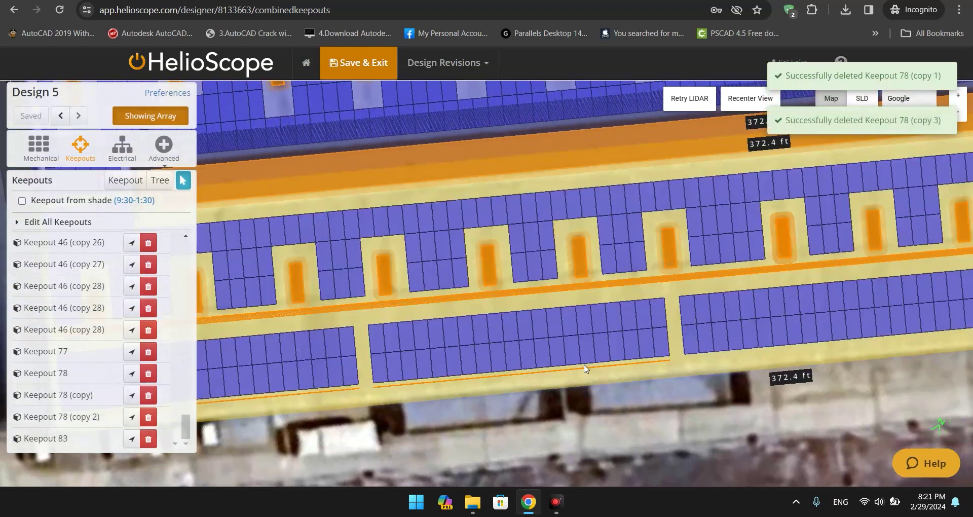
{"action": "left_click", "coordinate": [590, 367]}
{"action": "right_click", "coordinate": [590, 368]}
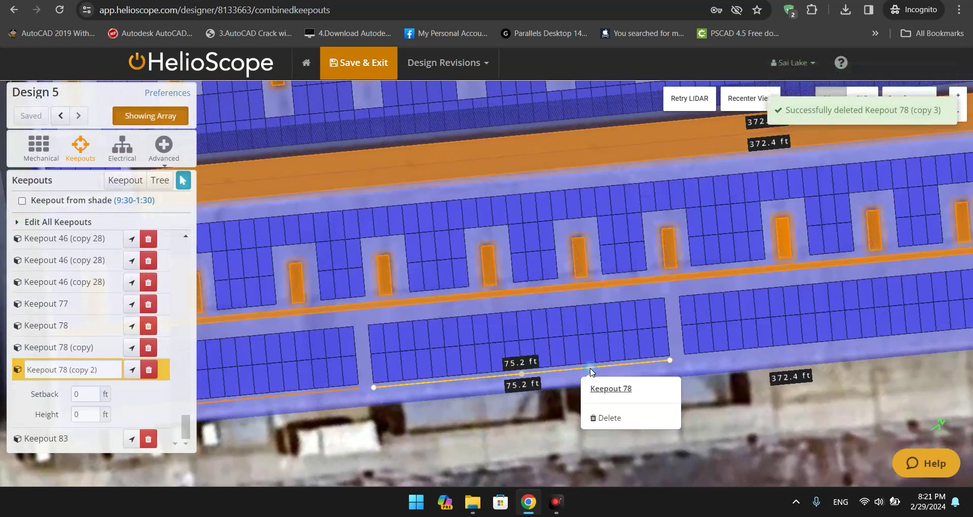
{"action": "left_click", "coordinate": [629, 419]}
{"action": "left_click_drag", "start_coordinate": [628, 420], "coordinate": [764, 435]}
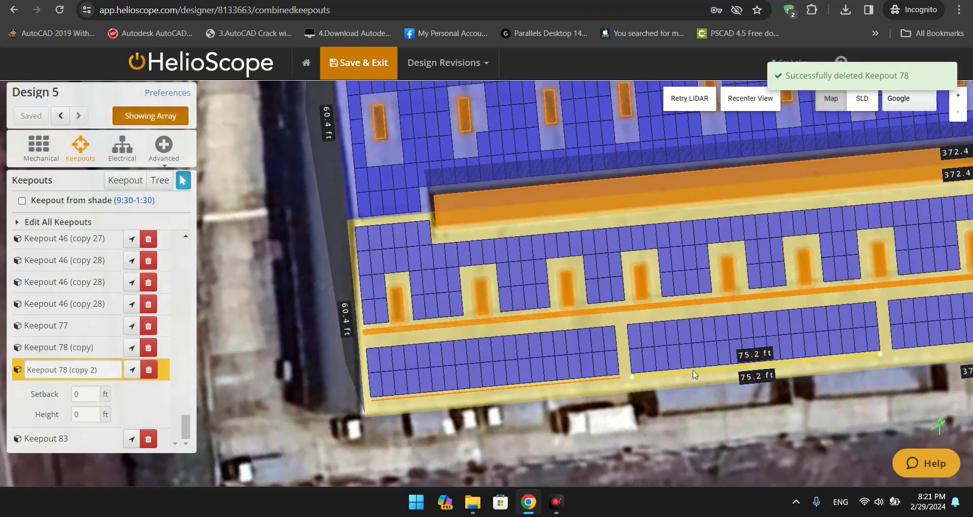
{"action": "right_click", "coordinate": [695, 372]}
{"action": "left_click", "coordinate": [710, 420]}
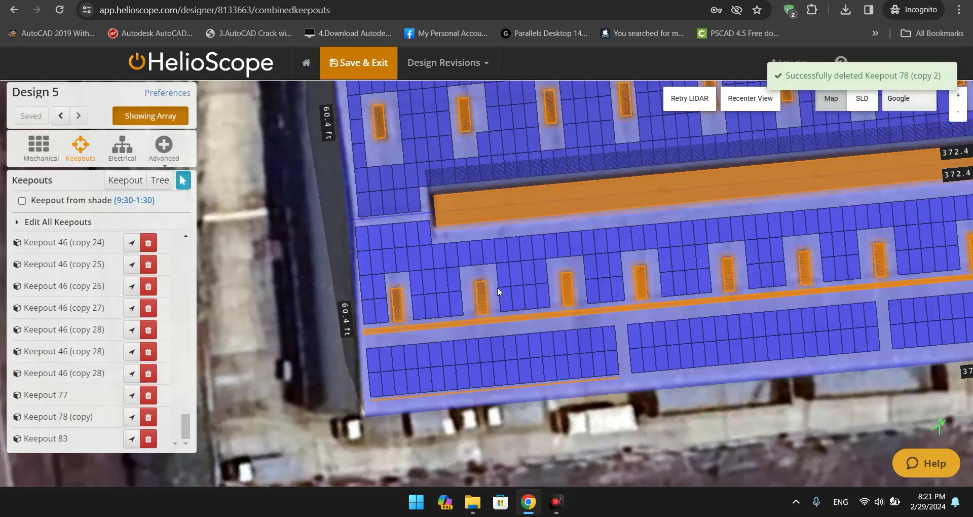
Examine the lower roof's module blocks, gaps and walkway strip along the roof's full length
{"action": "left_click_drag", "start_coordinate": [834, 466], "coordinate": [677, 432]}
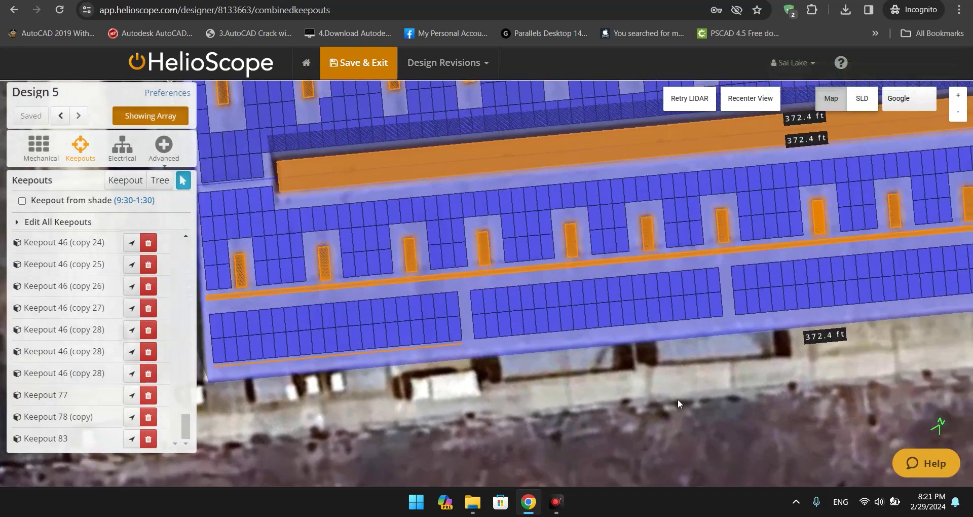
{"action": "left_click_drag", "start_coordinate": [743, 424], "coordinate": [710, 427]}
{"action": "scroll", "coordinate": [633, 419], "scroll_direction": "down", "scroll_amount": 3}
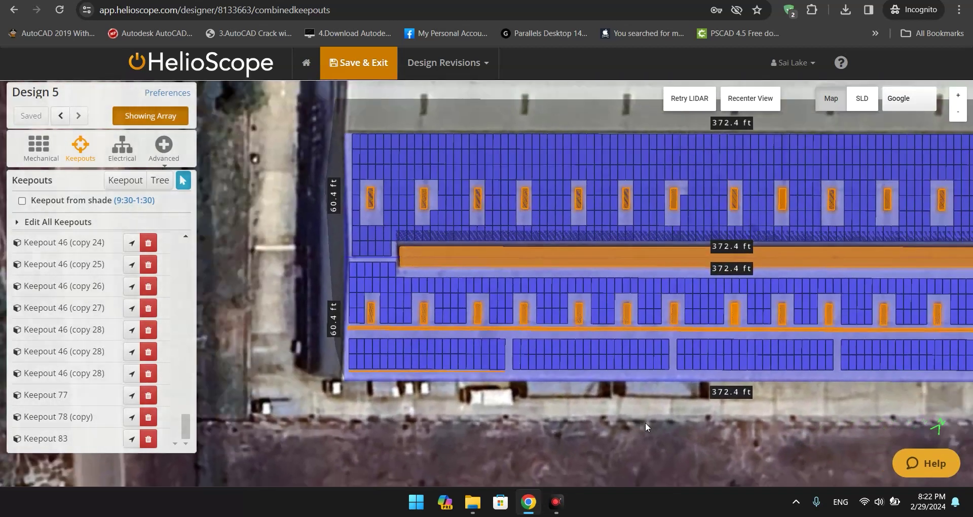
{"action": "left_click_drag", "start_coordinate": [708, 434], "coordinate": [626, 424]}
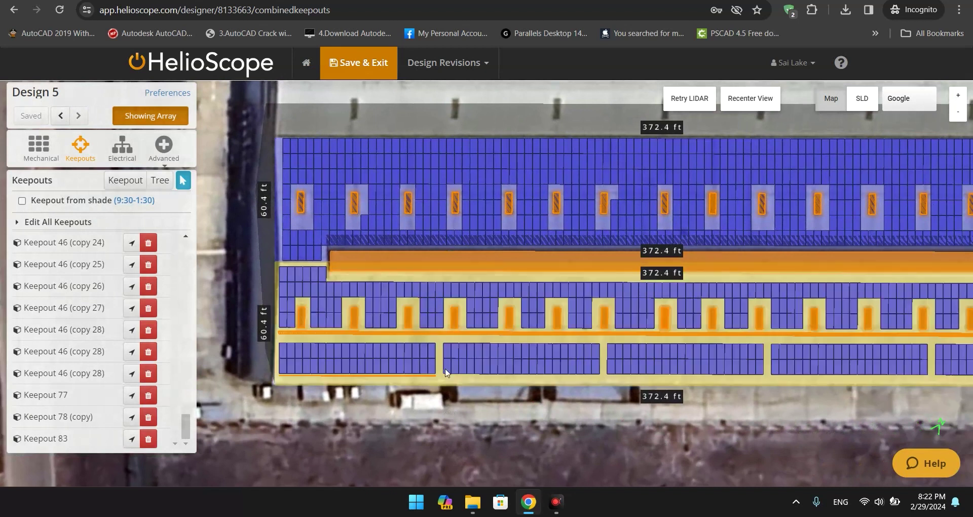
{"action": "left_click", "coordinate": [442, 333]}
{"action": "left_click", "coordinate": [440, 350]}
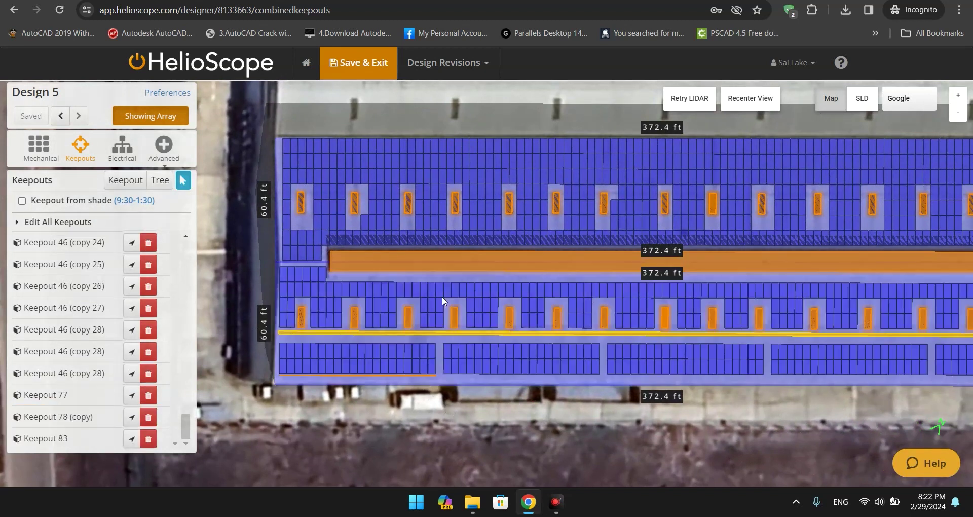
{"action": "left_click_drag", "start_coordinate": [671, 450], "coordinate": [540, 454]}
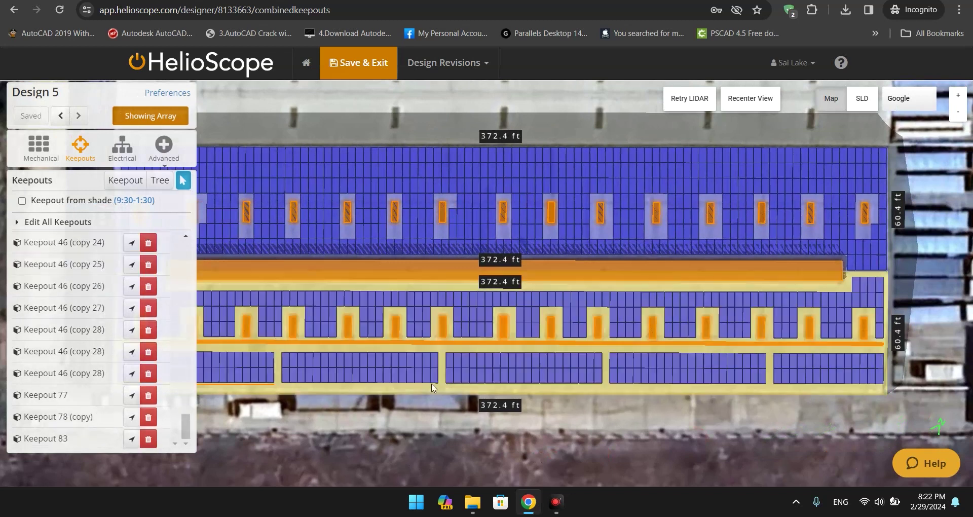
{"action": "scroll", "coordinate": [792, 457], "scroll_direction": "up", "scroll_amount": 3}
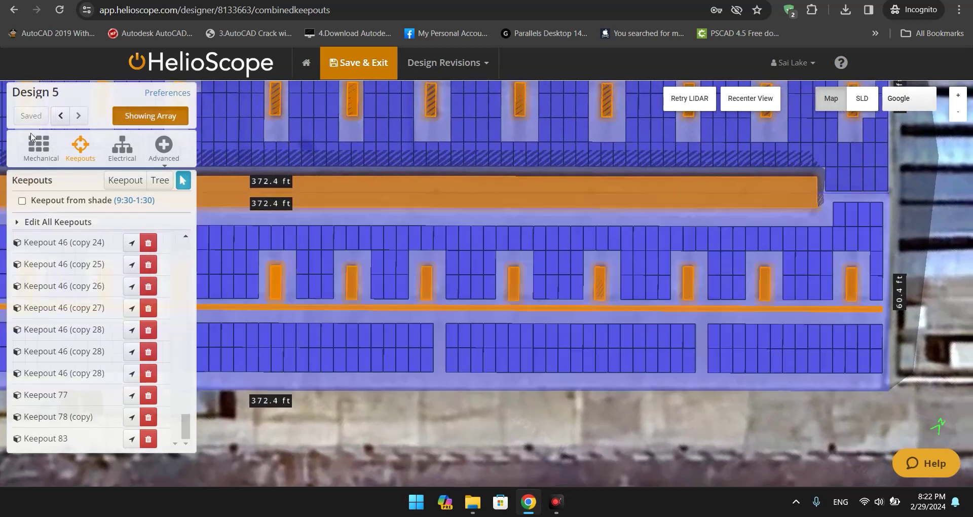
Open Field Segment 3 (copy) and turn on manual selecting and moving of its modules
{"action": "left_click", "coordinate": [39, 147]}
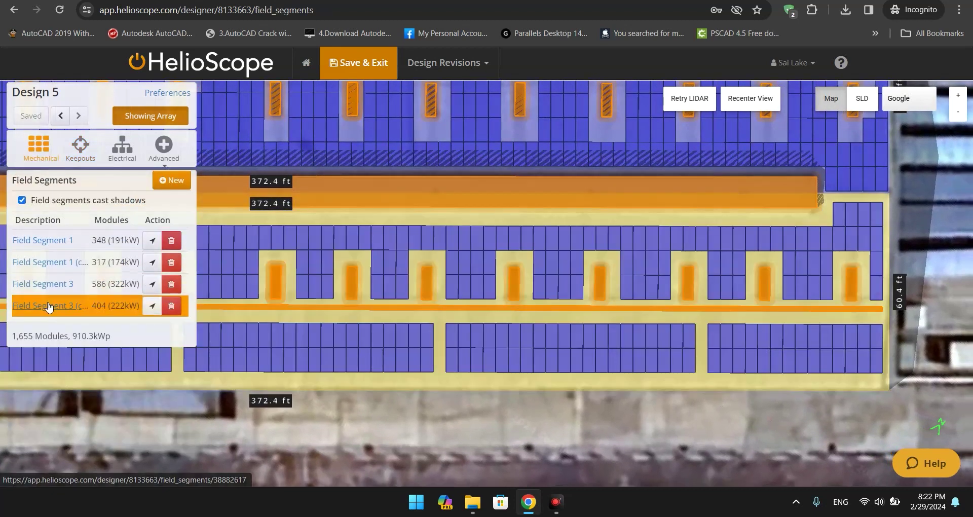
{"action": "left_click", "coordinate": [48, 307]}
{"action": "left_click", "coordinate": [133, 402]}
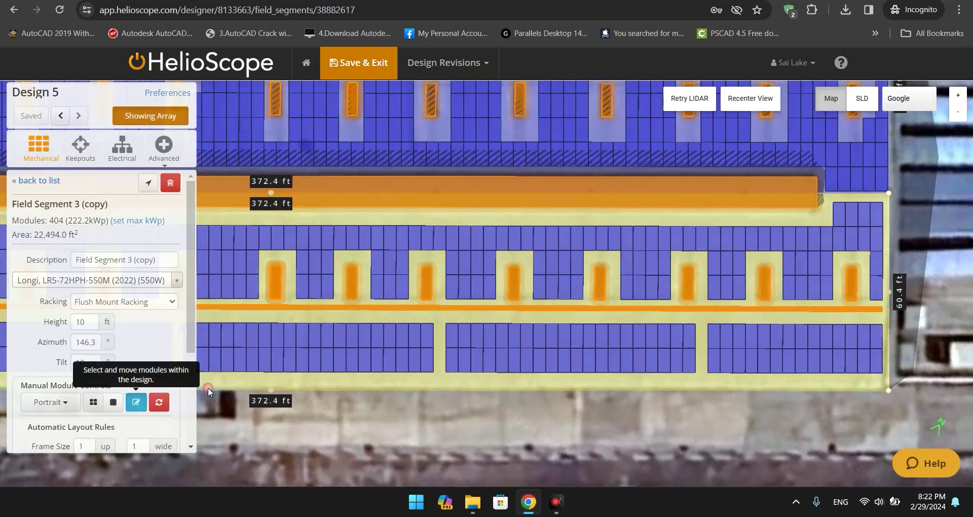
Delete the last four columns of modules at the right end of the lower row in Field Segment 3 (copy)
{"action": "scroll", "coordinate": [732, 339], "scroll_direction": "up", "scroll_amount": 1}
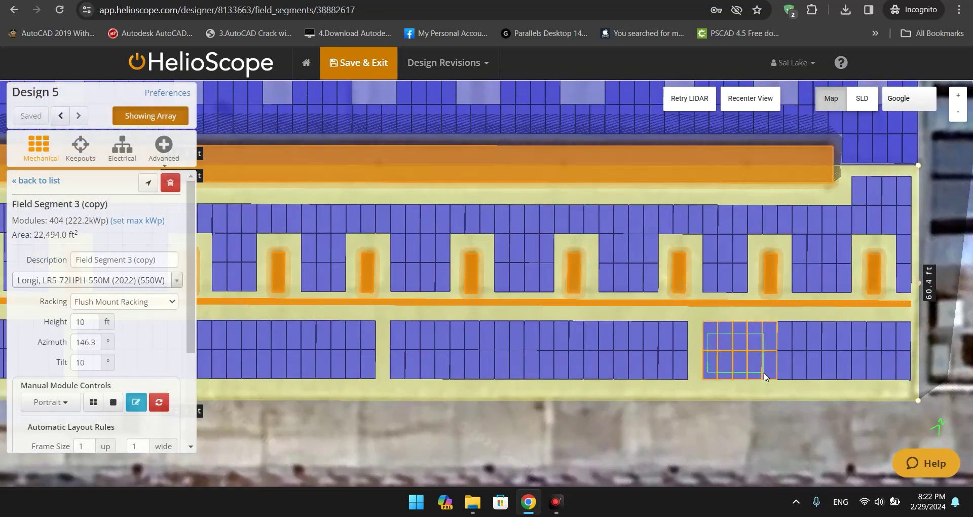
{"action": "left_click_drag", "start_coordinate": [785, 375], "coordinate": [813, 378]}
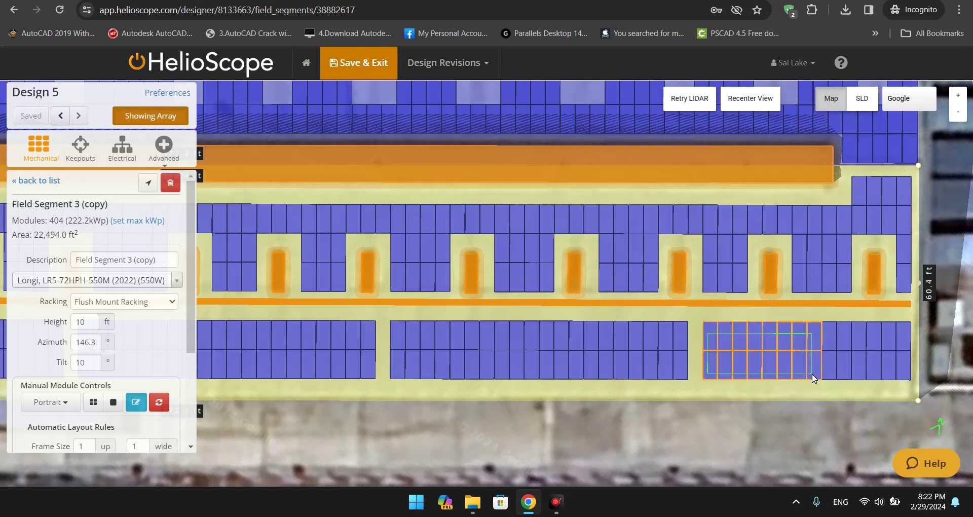
{"action": "left_click_drag", "start_coordinate": [812, 378], "coordinate": [857, 393]}
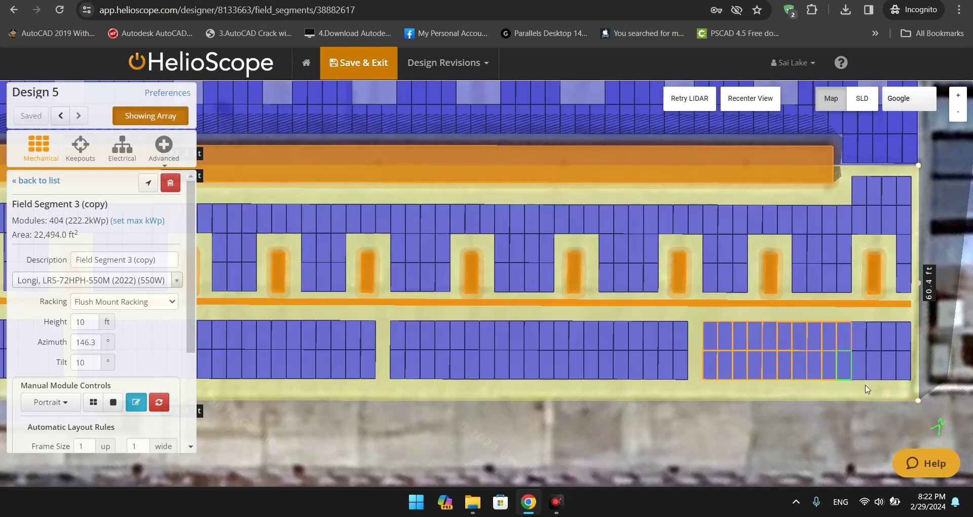
{"action": "left_click_drag", "start_coordinate": [860, 333], "coordinate": [906, 365]}
{"action": "key", "text": "Delete"}
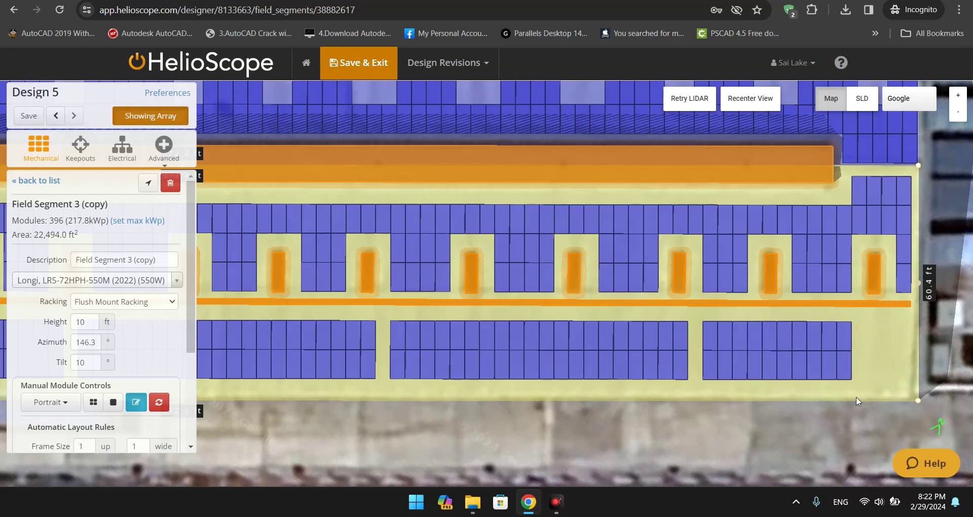
Move the remaining last block of lower-row modules slightly toward the roof's right edge, widening the gap to its neighbouring block
{"action": "scroll", "coordinate": [856, 396], "scroll_direction": "down", "scroll_amount": 1}
{"action": "scroll", "coordinate": [850, 443], "scroll_direction": "down", "scroll_amount": 1}
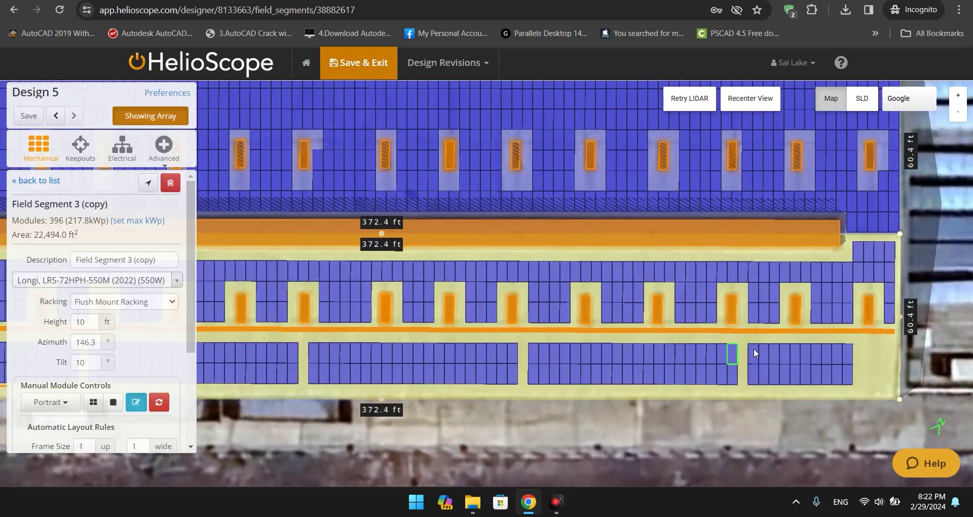
{"action": "left_click_drag", "start_coordinate": [753, 348], "coordinate": [905, 366]}
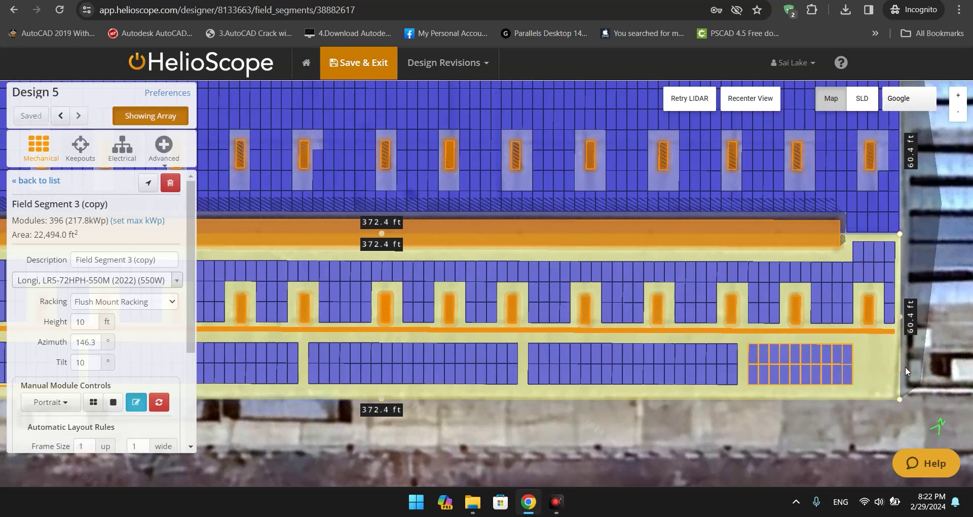
{"action": "scroll", "coordinate": [905, 368], "scroll_direction": "up", "scroll_amount": 3}
{"action": "mouse_move", "coordinate": [818, 350]}
{"action": "left_mouse_down"}
{"action": "mouse_move", "coordinate": [886, 350]}
{"action": "mouse_move", "coordinate": [834, 348]}
{"action": "left_mouse_up"}
{"action": "scroll", "coordinate": [794, 443], "scroll_direction": "down", "scroll_amount": 3}
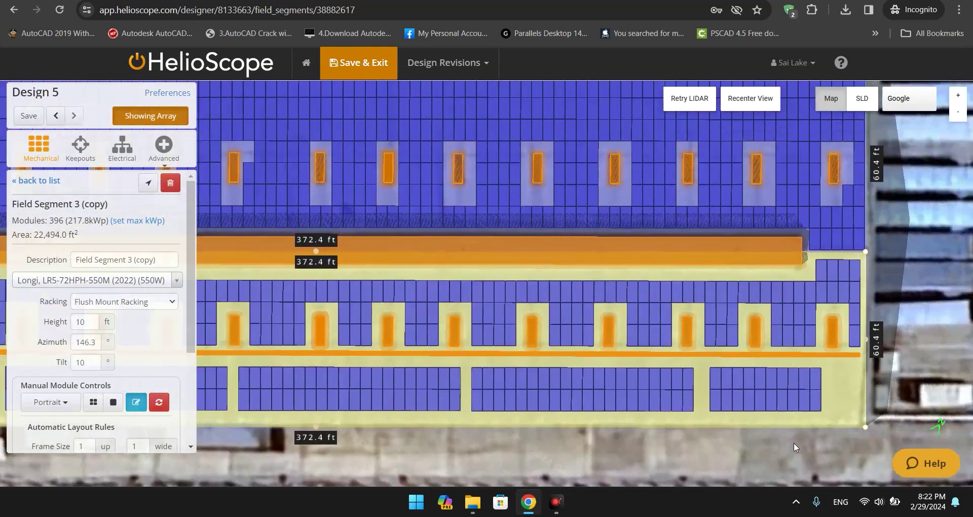
Set the field segment's setback to 4 ft
{"action": "scroll", "coordinate": [793, 442], "scroll_direction": "down", "scroll_amount": 1}
{"action": "scroll", "coordinate": [125, 329], "scroll_direction": "down", "scroll_amount": 3}
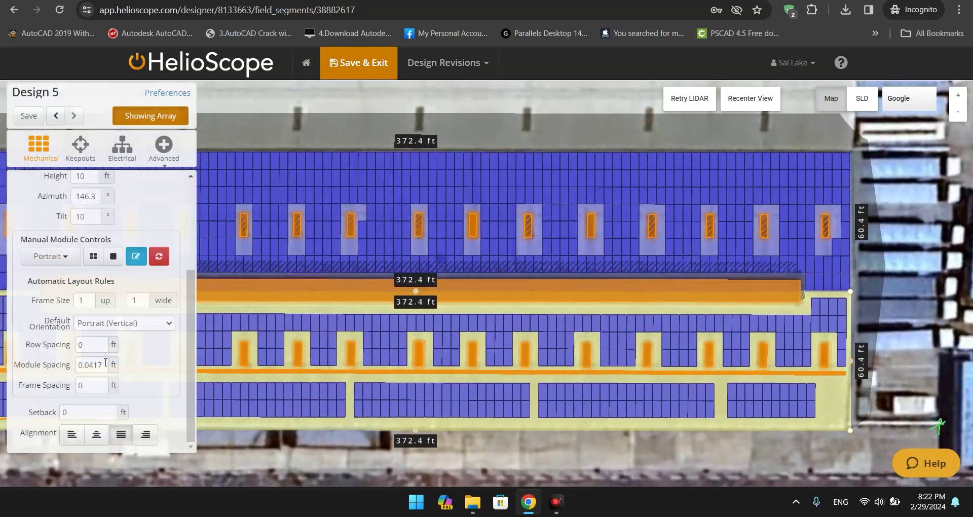
{"action": "left_click_drag", "start_coordinate": [85, 408], "coordinate": [47, 416]}
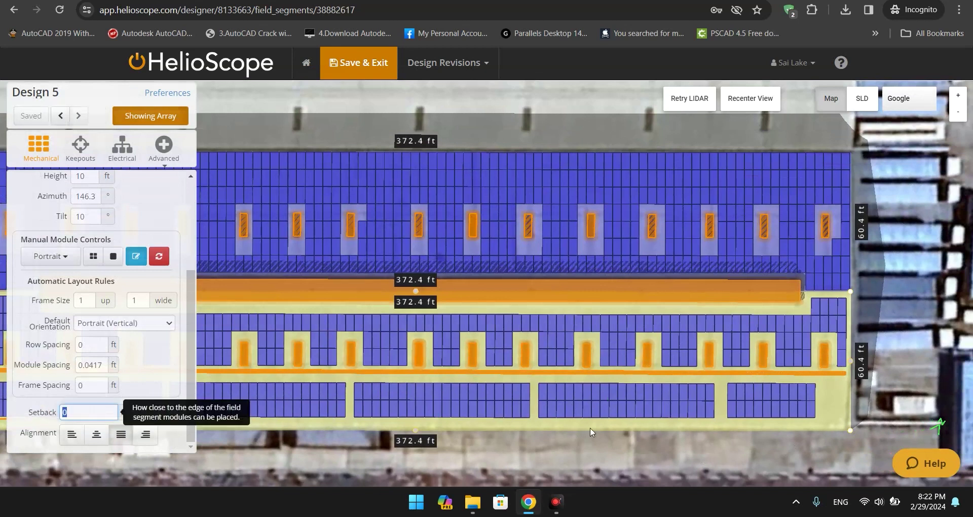
{"action": "type", "text": "4"}
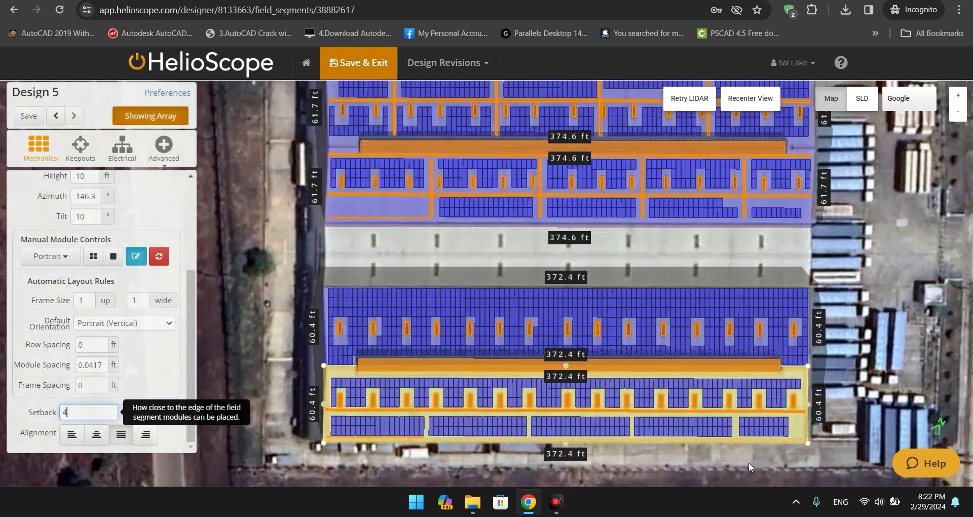
{"action": "scroll", "coordinate": [354, 459], "scroll_direction": "up", "scroll_amount": 5}
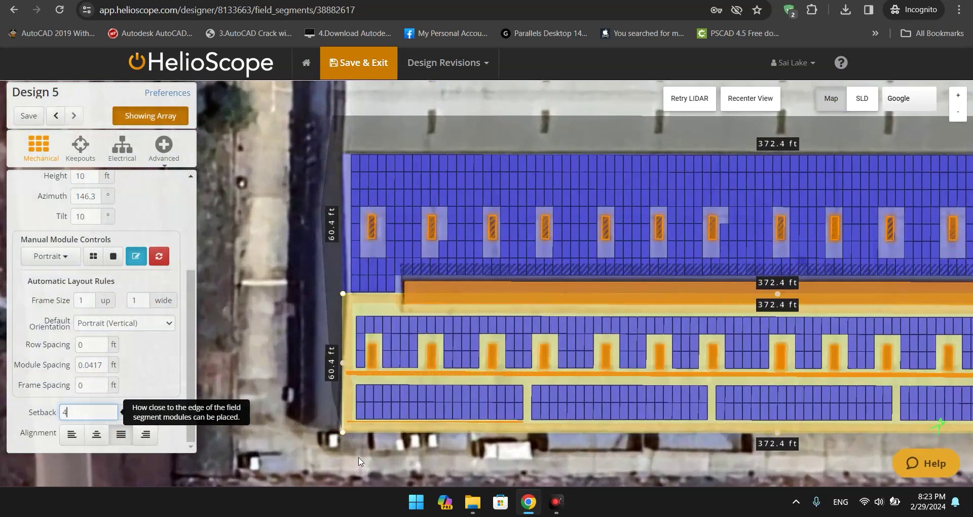
{"action": "scroll", "coordinate": [443, 461], "scroll_direction": "up", "scroll_amount": 3}
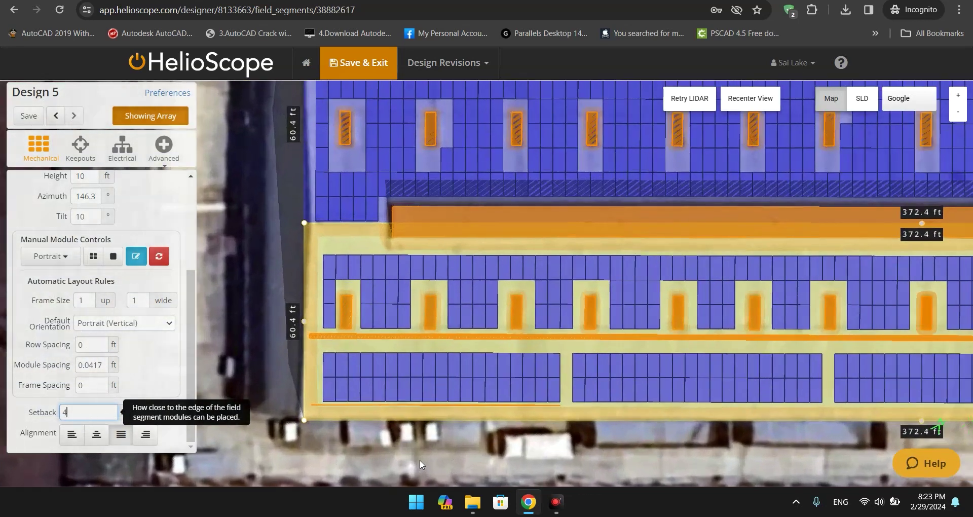
{"action": "scroll", "coordinate": [411, 464], "scroll_direction": "up", "scroll_amount": 2}
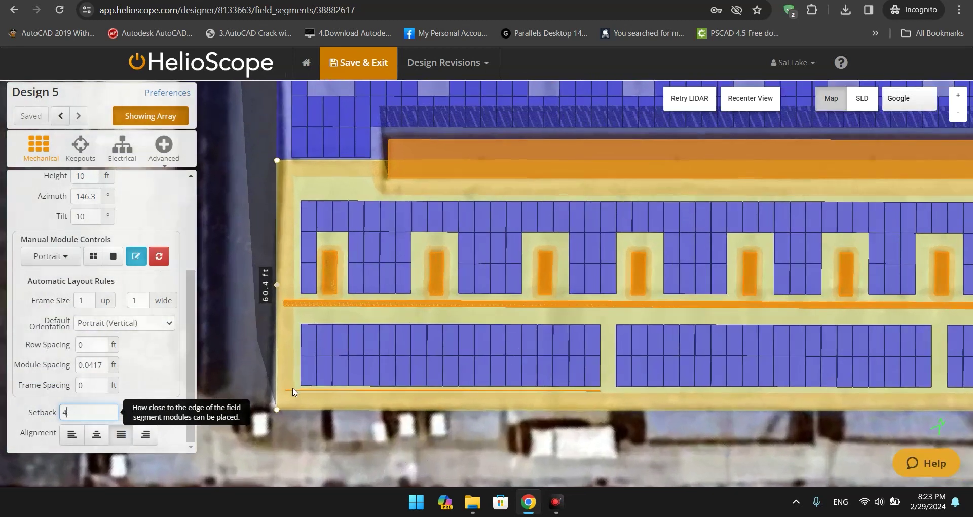
{"action": "left_click", "coordinate": [609, 342]}
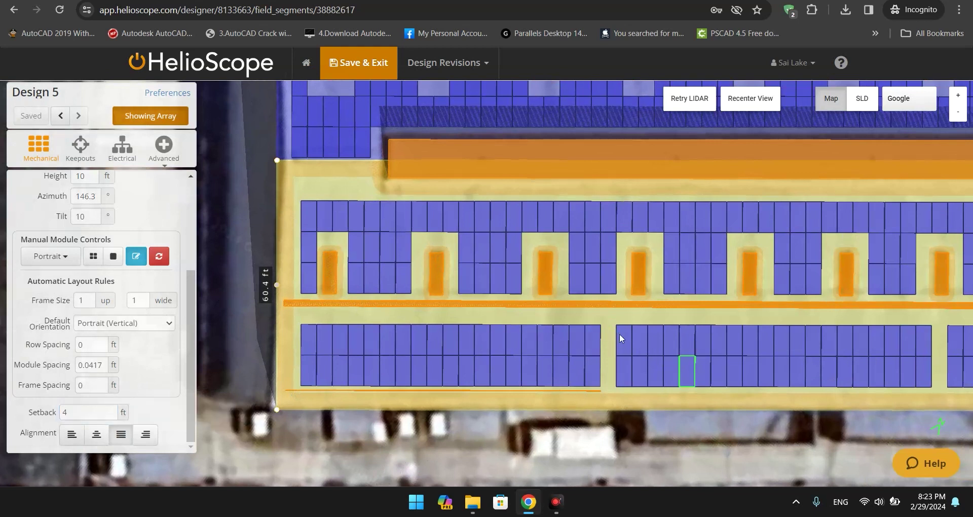
Turn off the mode for selecting and moving modules manually
{"action": "left_click", "coordinate": [111, 254]}
{"action": "scroll", "coordinate": [608, 343], "scroll_direction": "down", "scroll_amount": 1}
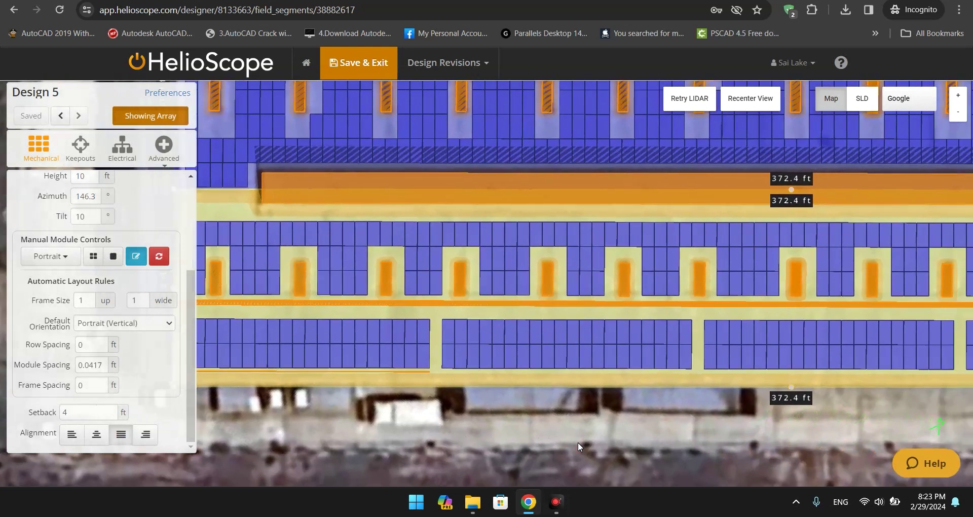
{"action": "scroll", "coordinate": [577, 442], "scroll_direction": "down", "scroll_amount": 1}
{"action": "left_click_drag", "start_coordinate": [913, 435], "coordinate": [650, 425]}
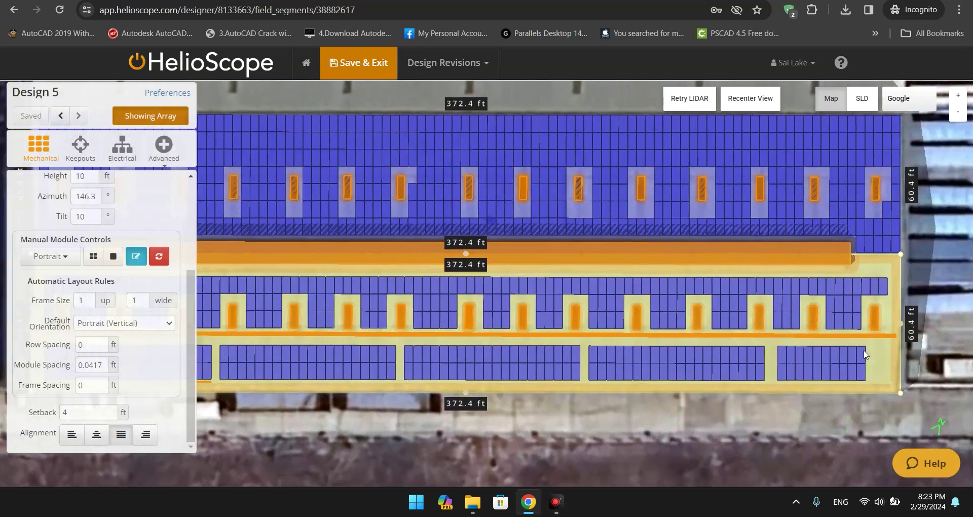
{"action": "left_click", "coordinate": [136, 256]}
{"action": "left_click_drag", "start_coordinate": [347, 370], "coordinate": [471, 422]}
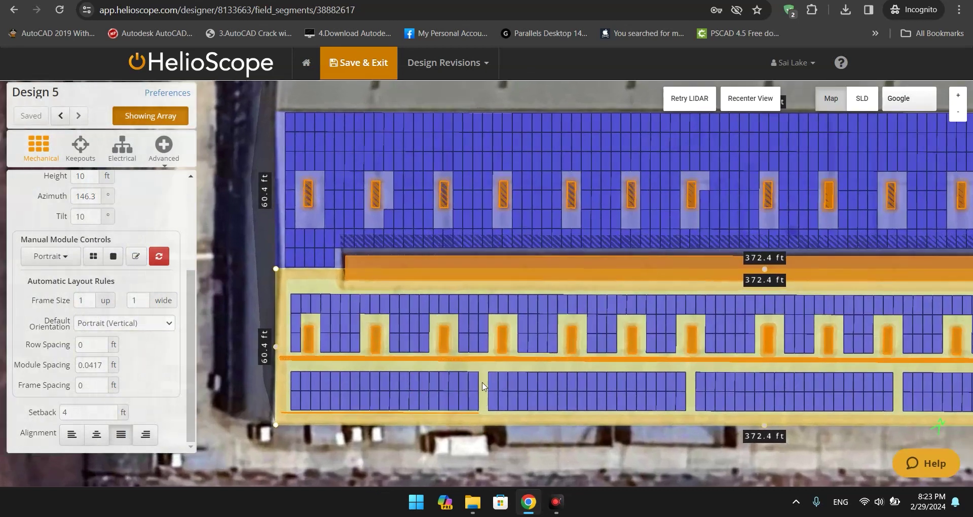
Shift the lower row's first gap one column right by restoring its two modules and removing the second block's first two modules
{"action": "scroll", "coordinate": [477, 400], "scroll_direction": "up", "scroll_amount": 2}
{"action": "right_click", "coordinate": [488, 378]}
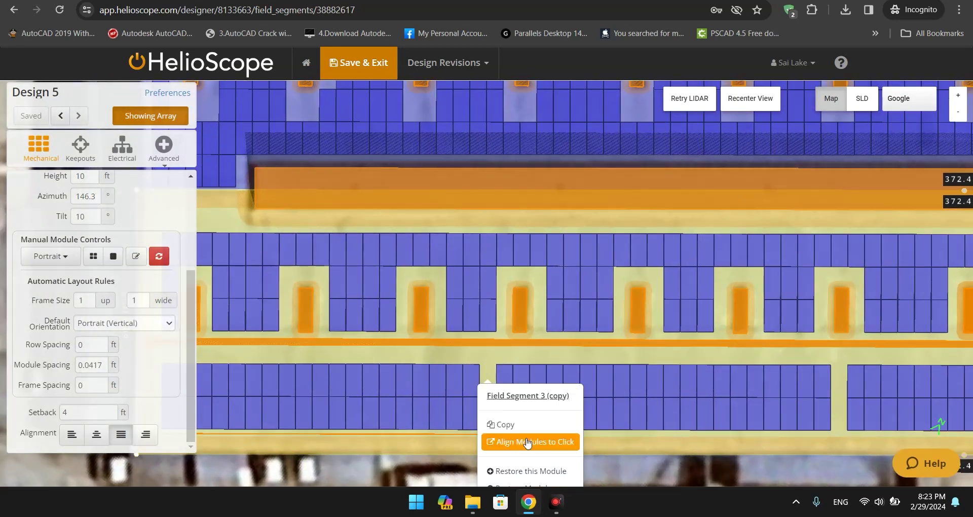
{"action": "left_click", "coordinate": [520, 474]}
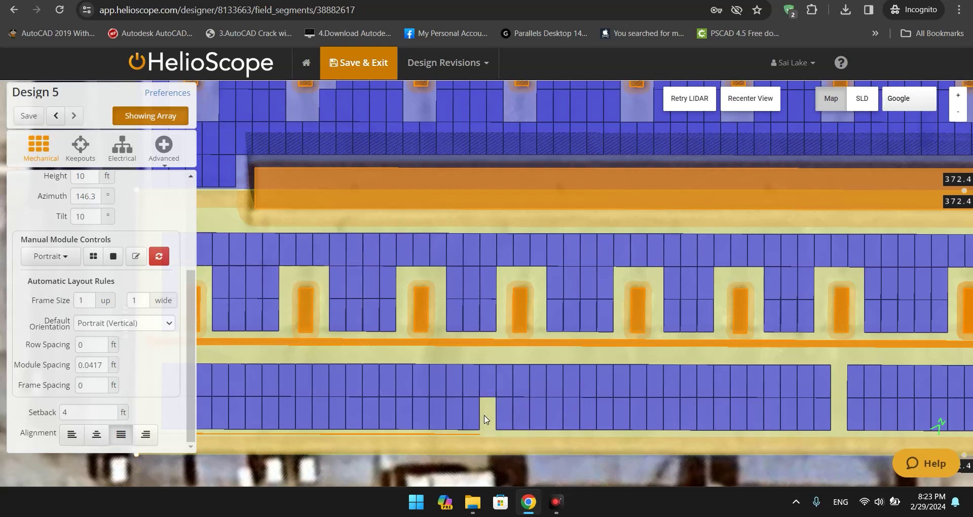
{"action": "right_click", "coordinate": [485, 419]}
{"action": "scroll", "coordinate": [630, 467], "scroll_direction": "down", "scroll_amount": 2}
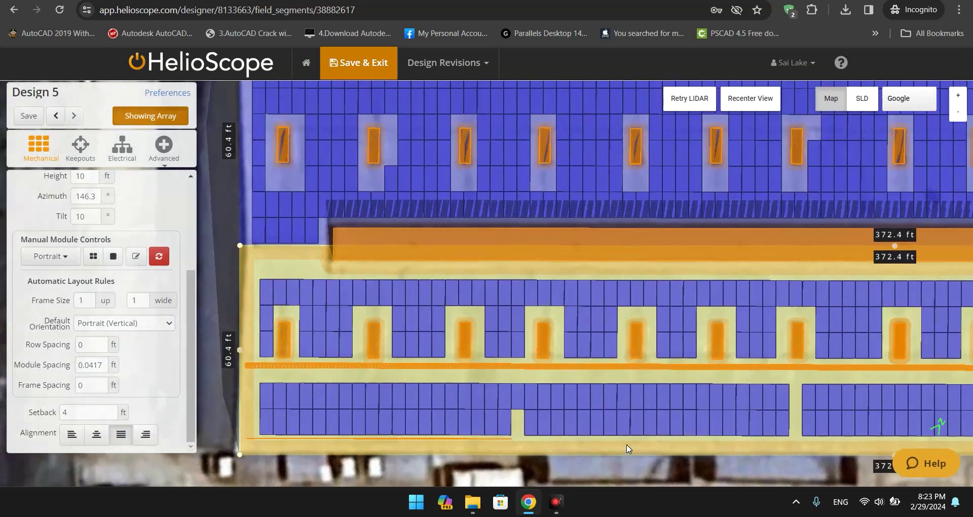
{"action": "left_click_drag", "start_coordinate": [529, 432], "coordinate": [525, 391]}
{"action": "right_click", "coordinate": [527, 355]}
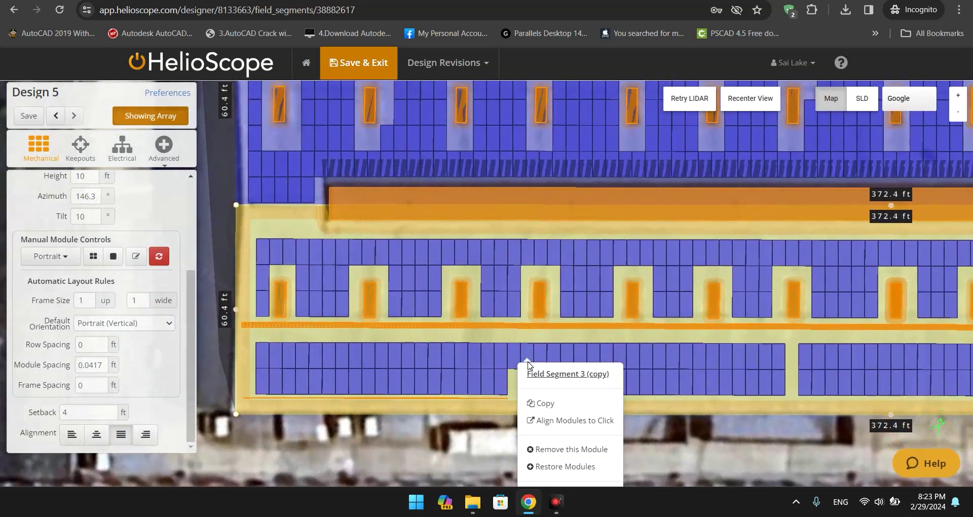
{"action": "left_click", "coordinate": [564, 448]}
{"action": "right_click", "coordinate": [527, 379]}
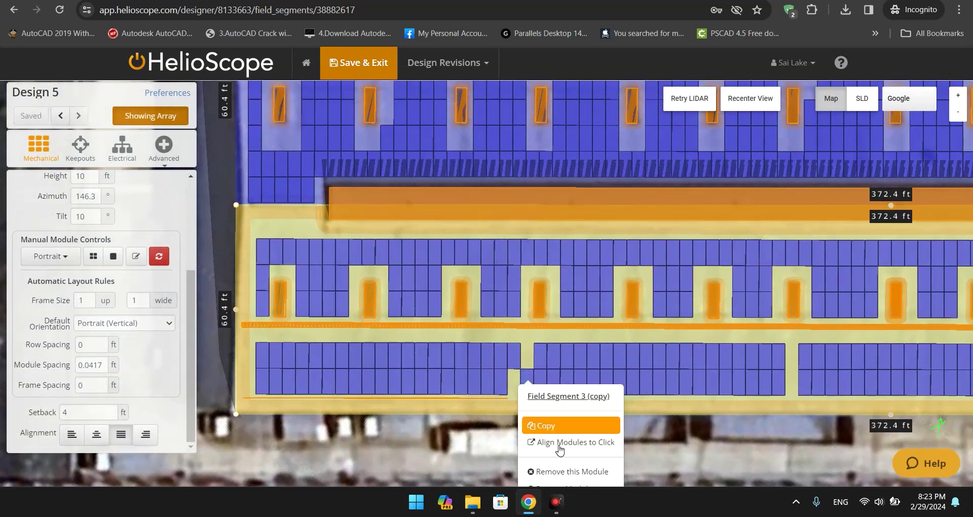
{"action": "left_click", "coordinate": [566, 474]}
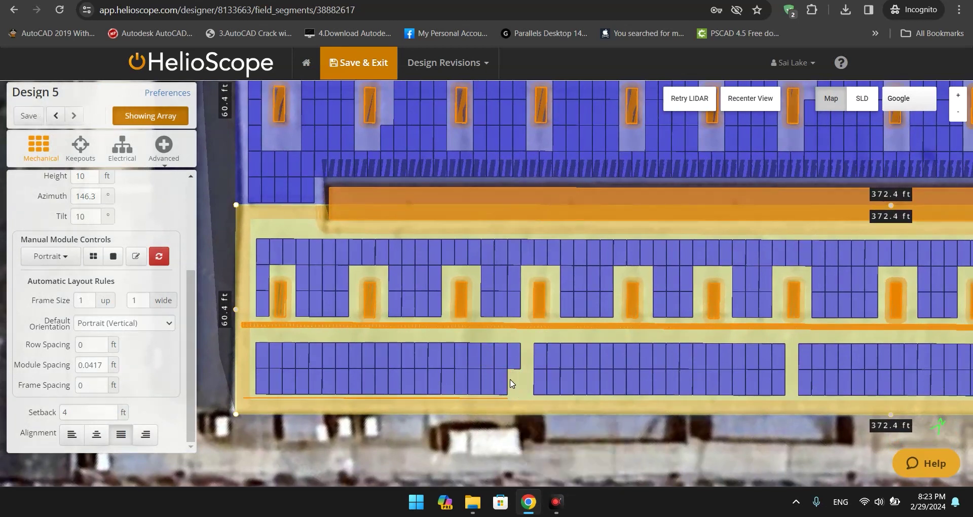
{"action": "right_click", "coordinate": [511, 384]}
{"action": "left_click", "coordinate": [554, 473]}
Shift the lower row's second gap one column right by removing the third block's first two modules and restoring two in the gap
{"action": "left_click_drag", "start_coordinate": [630, 443], "coordinate": [494, 453]}
{"action": "left_click_drag", "start_coordinate": [692, 370], "coordinate": [639, 372]}
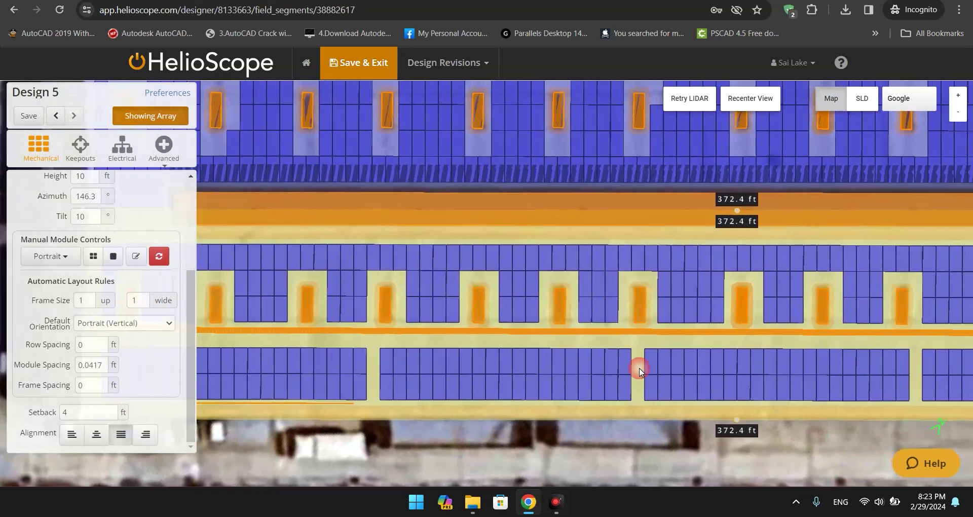
{"action": "right_click", "coordinate": [646, 358]}
{"action": "left_click", "coordinate": [678, 431]}
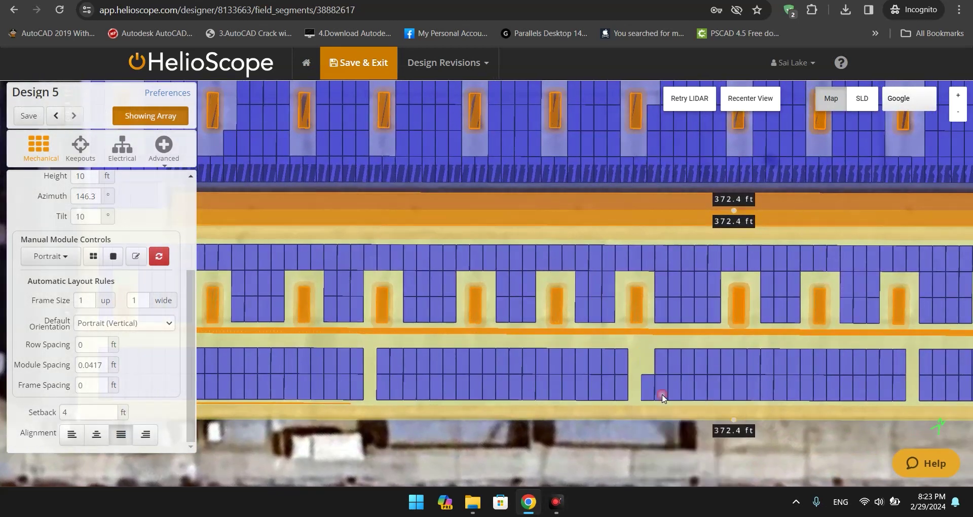
{"action": "right_click", "coordinate": [643, 379]}
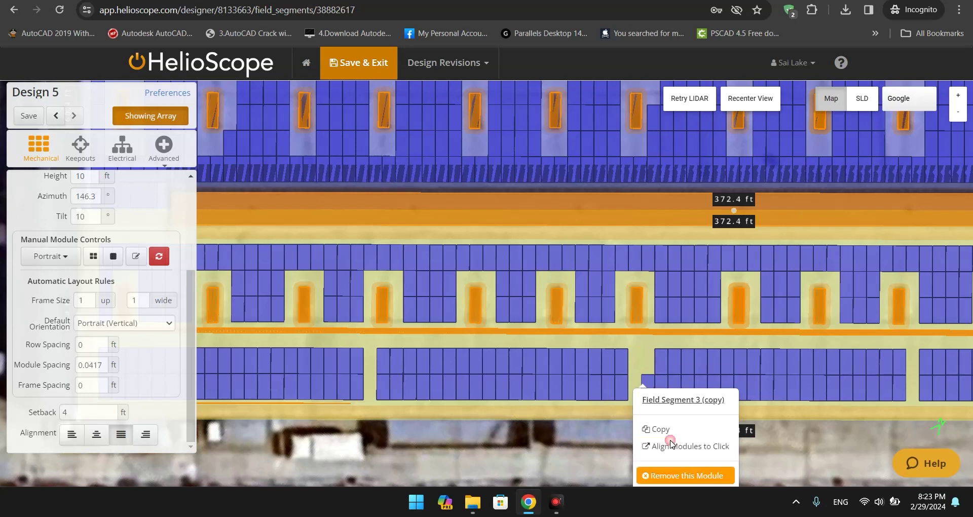
{"action": "scroll", "coordinate": [630, 354], "scroll_direction": "up", "scroll_amount": 2}
{"action": "right_click", "coordinate": [632, 366]}
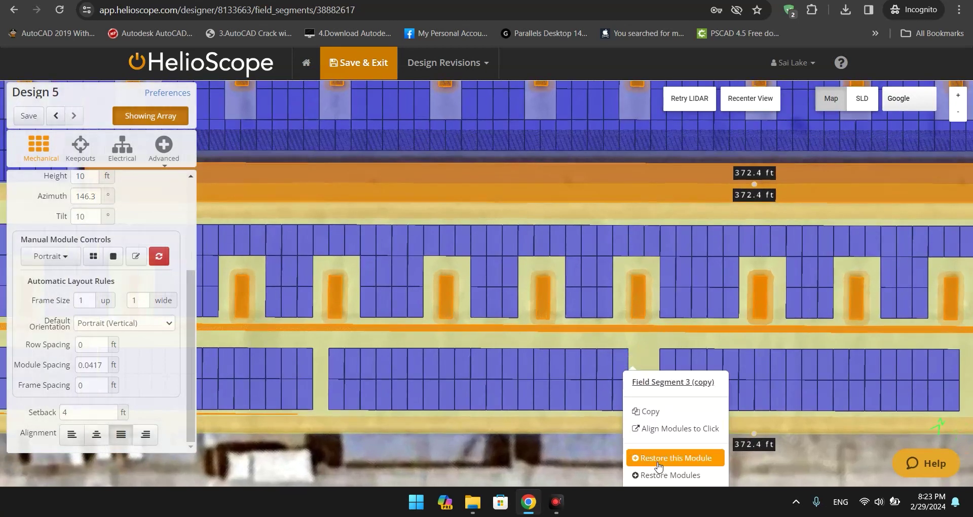
{"action": "left_click", "coordinate": [658, 462]}
{"action": "right_click", "coordinate": [634, 399]}
{"action": "left_click", "coordinate": [790, 473]}
{"action": "left_click_drag", "start_coordinate": [610, 417], "coordinate": [567, 330]}
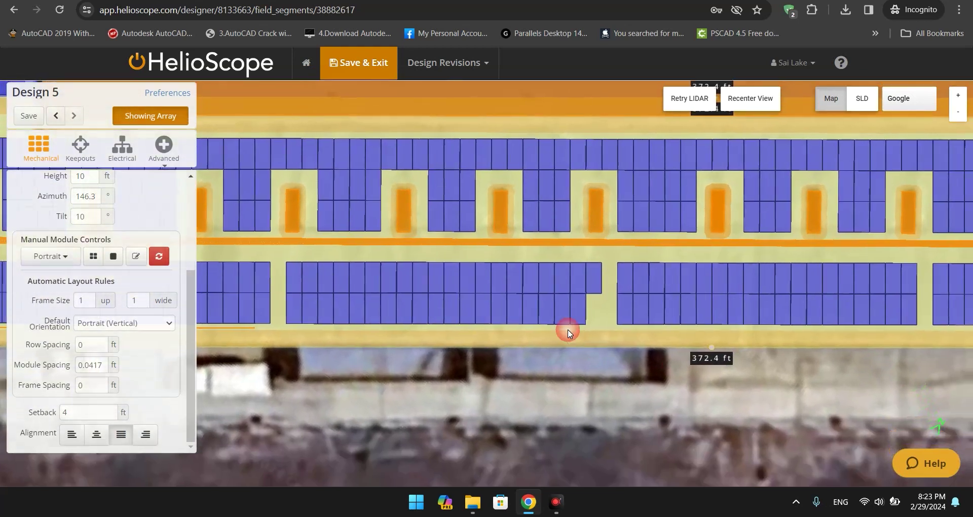
{"action": "right_click", "coordinate": [593, 307]}
{"action": "left_click", "coordinate": [626, 404]}
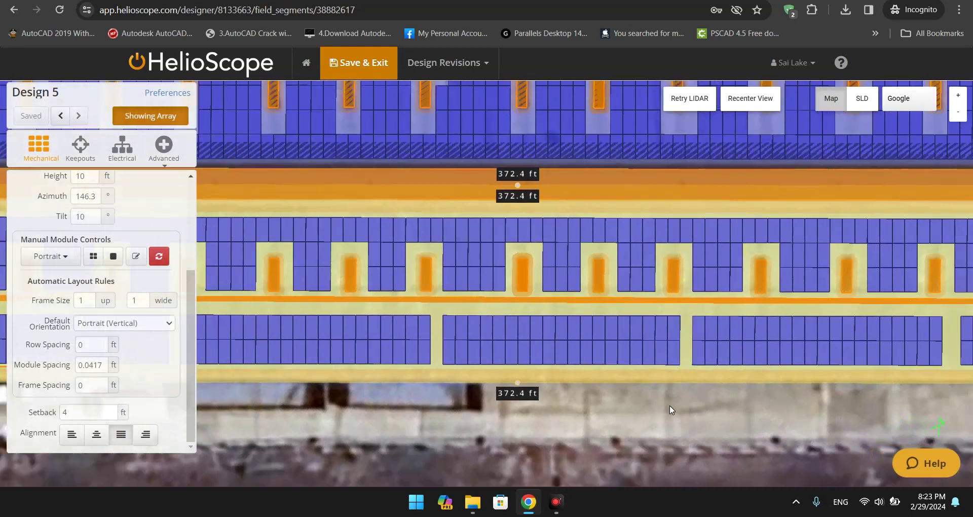
Remove the first two modules of the lower row's fourth block and restore two modules in the third gap
{"action": "right_click", "coordinate": [661, 325]}
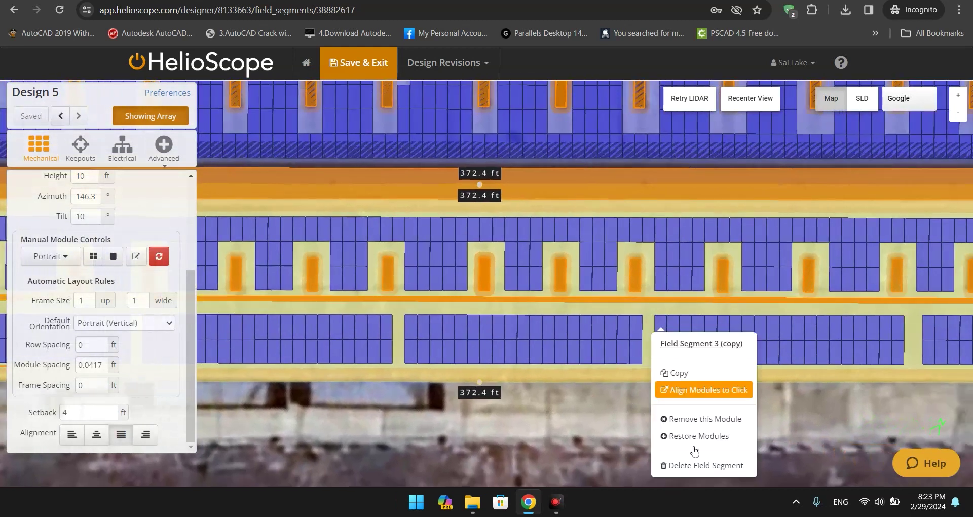
{"action": "left_click", "coordinate": [693, 421]}
{"action": "right_click", "coordinate": [662, 344]}
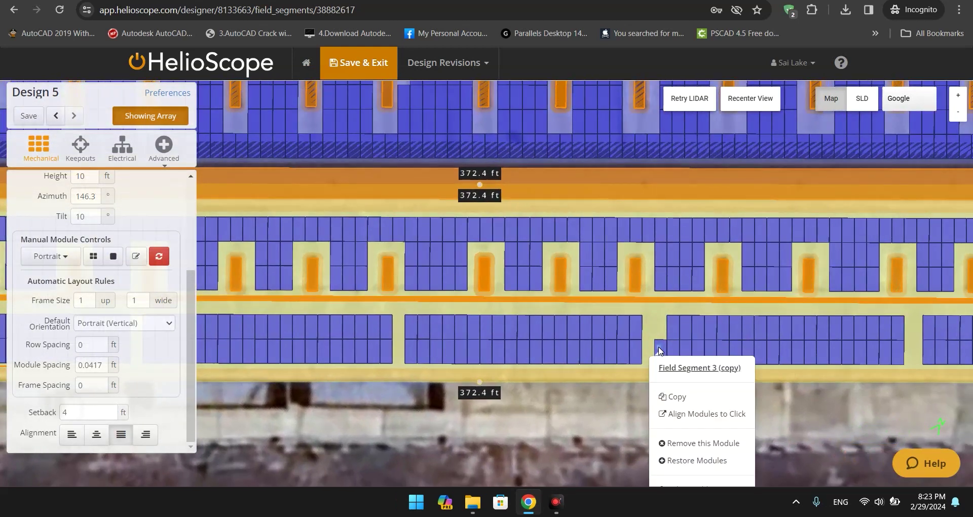
{"action": "left_click", "coordinate": [703, 444]}
{"action": "right_click", "coordinate": [646, 327]}
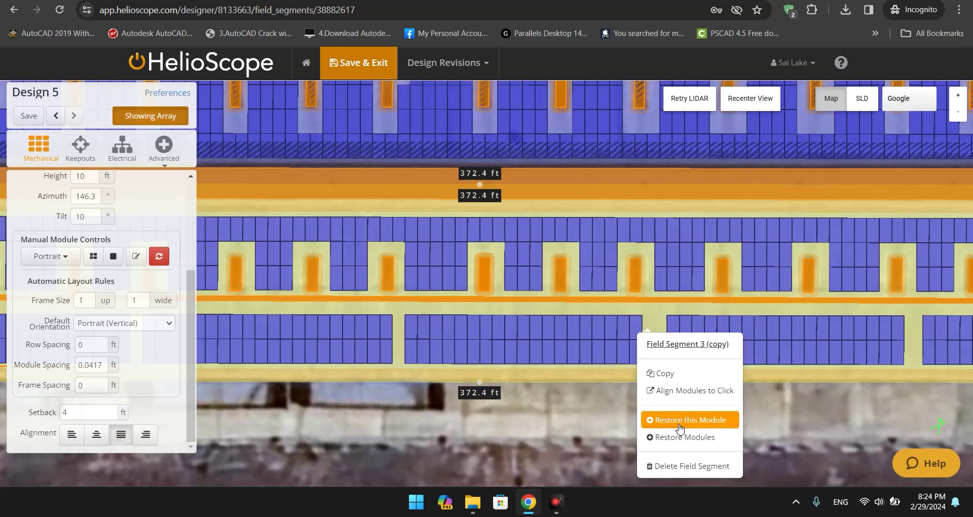
{"action": "left_click", "coordinate": [679, 423]}
{"action": "right_click", "coordinate": [649, 354]}
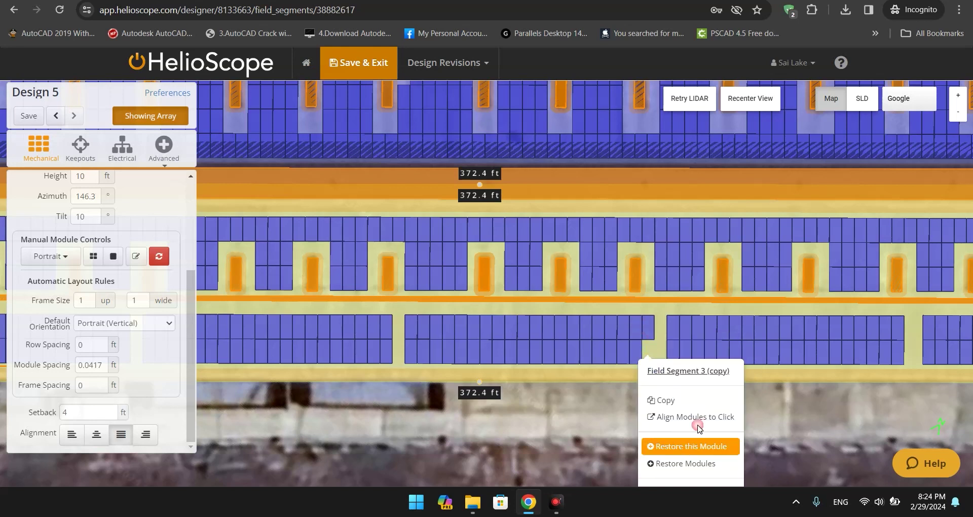
{"action": "left_click", "coordinate": [691, 443]}
{"action": "left_click_drag", "start_coordinate": [886, 382], "coordinate": [658, 396]}
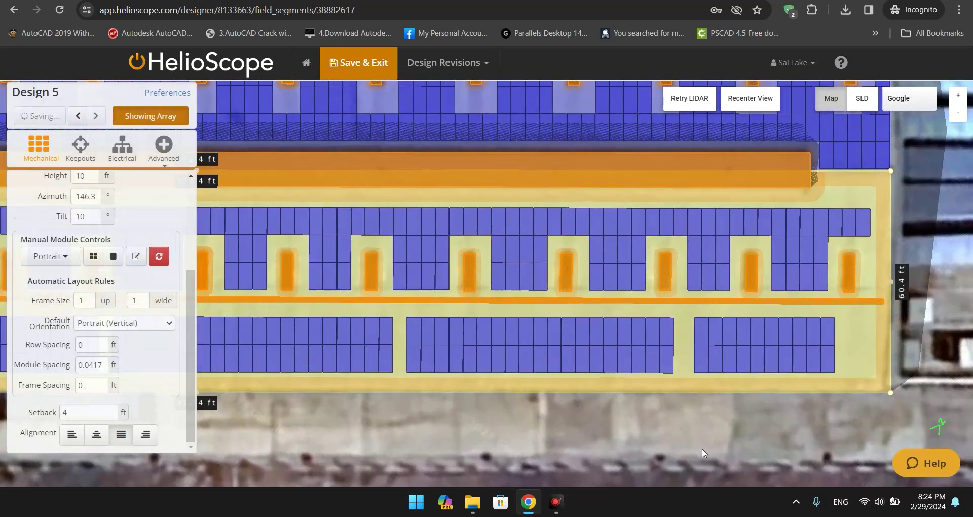
{"action": "scroll", "coordinate": [693, 417], "scroll_direction": "up", "scroll_amount": 1}
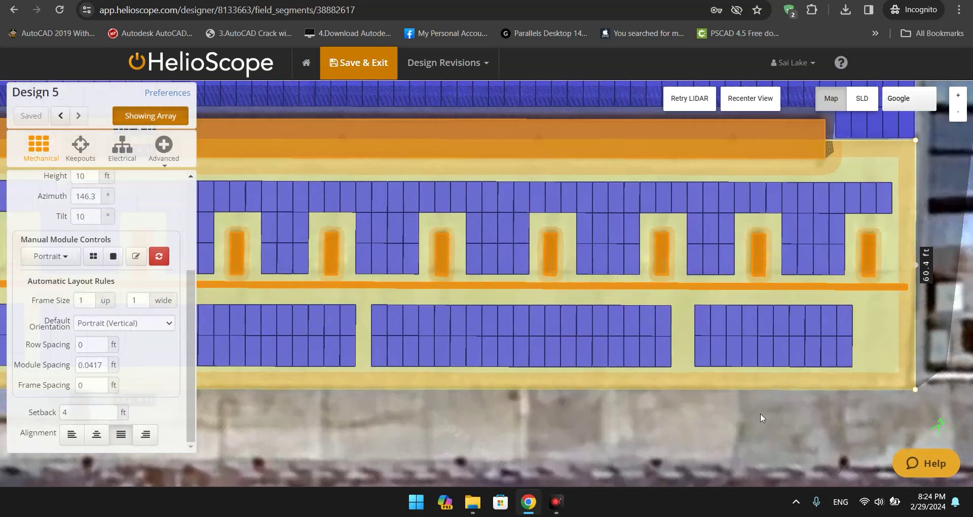
Shift the lower row's last gap one column right by removing the last block's first two modules and restoring two in the gap
{"action": "right_click", "coordinate": [700, 318]}
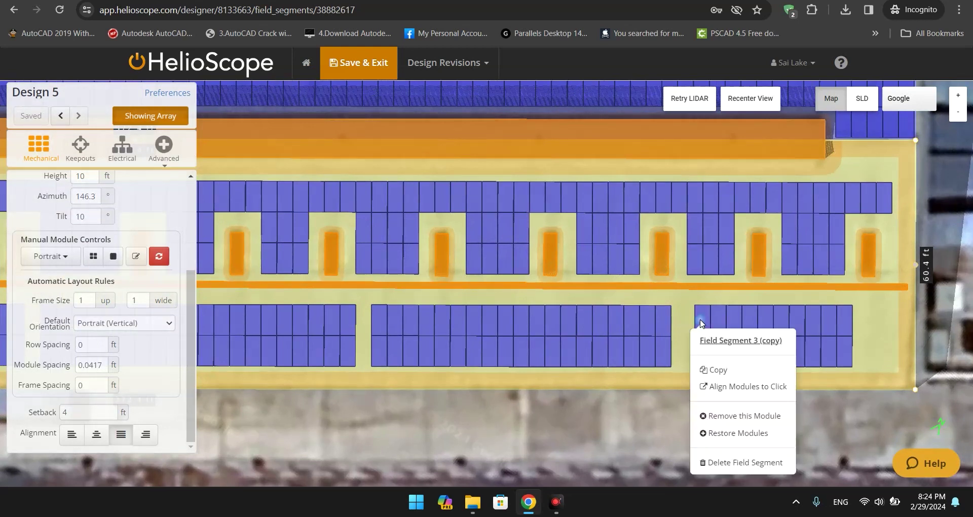
{"action": "left_click", "coordinate": [735, 415]}
{"action": "right_click", "coordinate": [700, 353]}
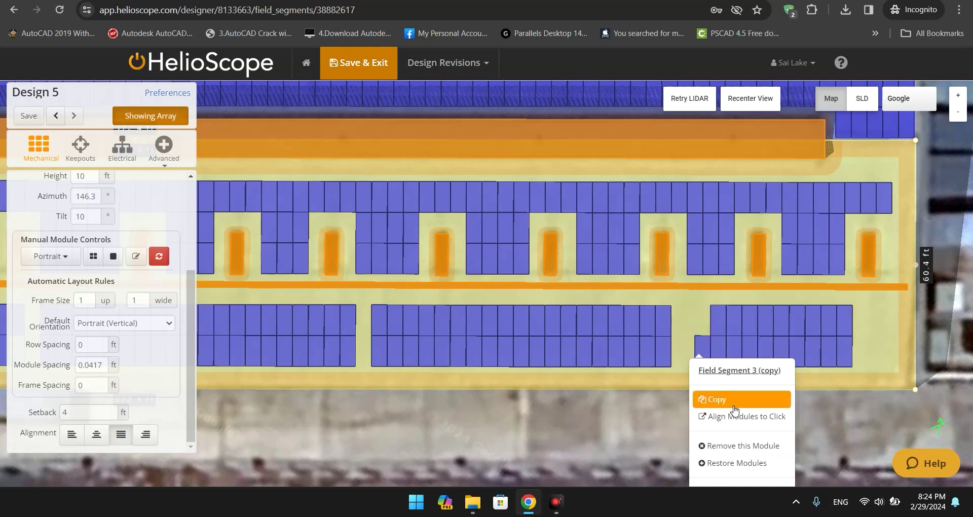
{"action": "left_click", "coordinate": [735, 443]}
{"action": "right_click", "coordinate": [679, 320]}
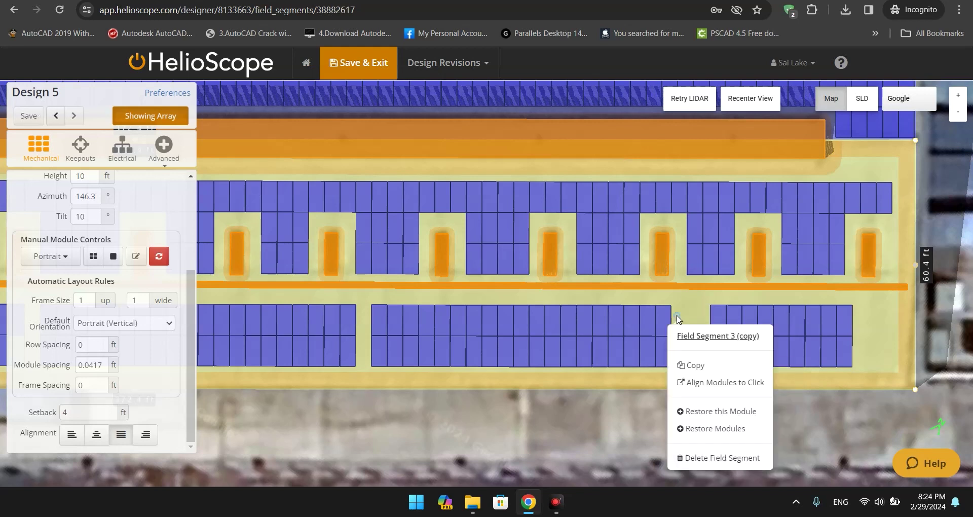
{"action": "left_click", "coordinate": [714, 412]}
{"action": "right_click", "coordinate": [682, 357]}
{"action": "left_click", "coordinate": [722, 449]}
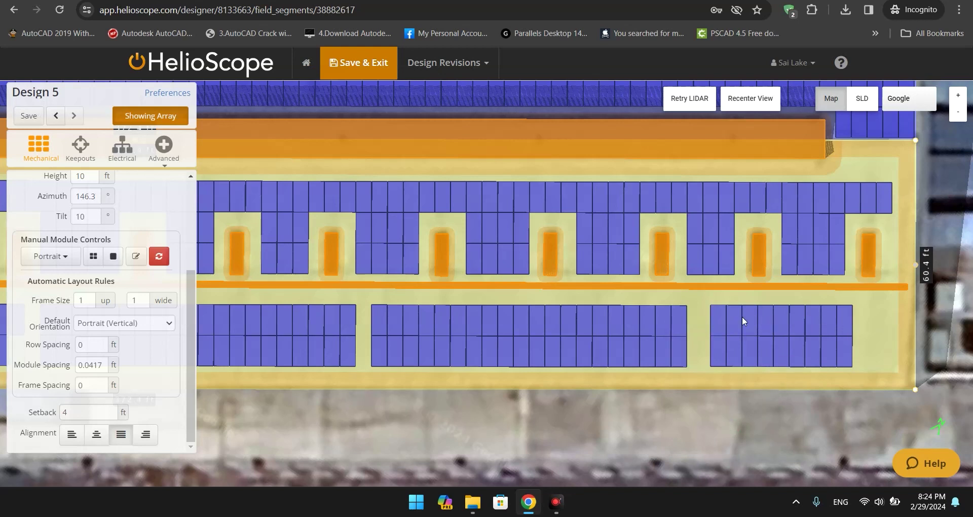
Try to restore modules in the empty space beyond the end of the lower row's last block
{"action": "right_click", "coordinate": [858, 319]}
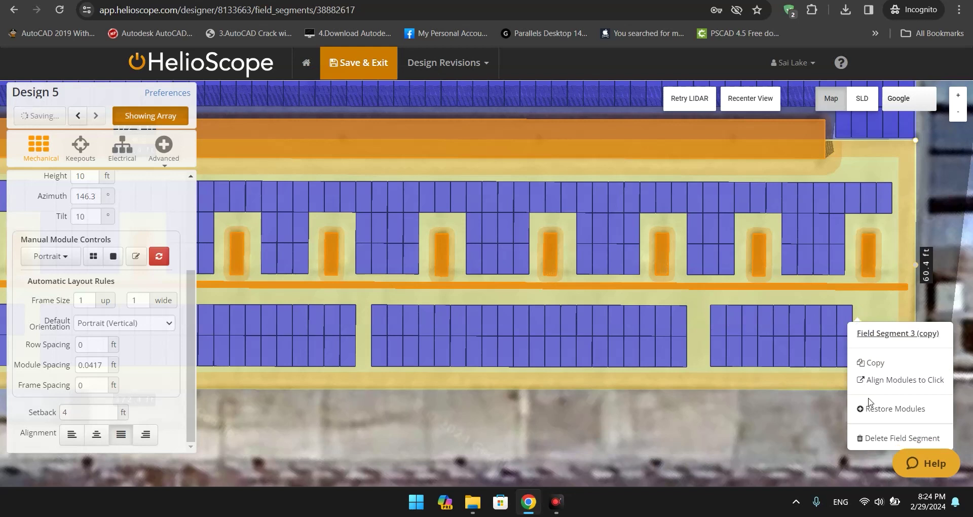
{"action": "left_click", "coordinate": [876, 416]}
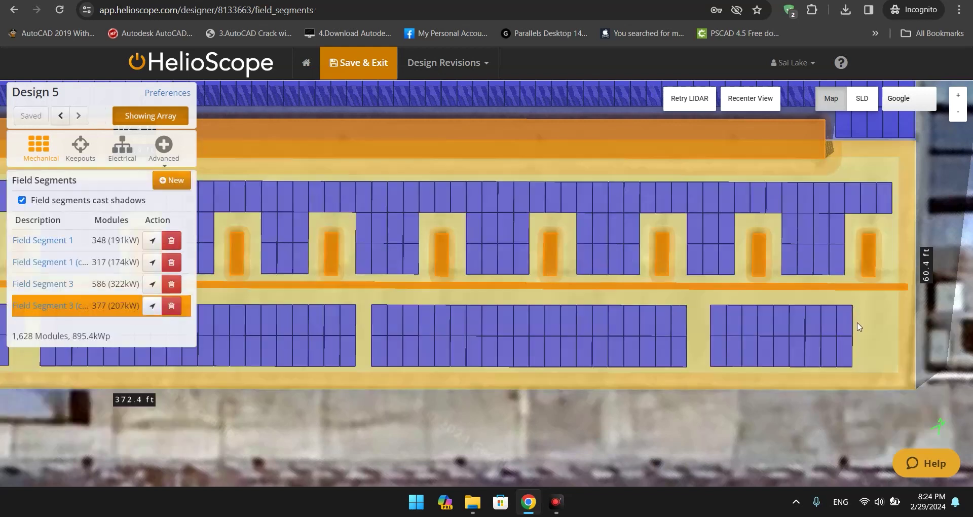
{"action": "right_click", "coordinate": [858, 326]}
{"action": "left_click", "coordinate": [899, 418]}
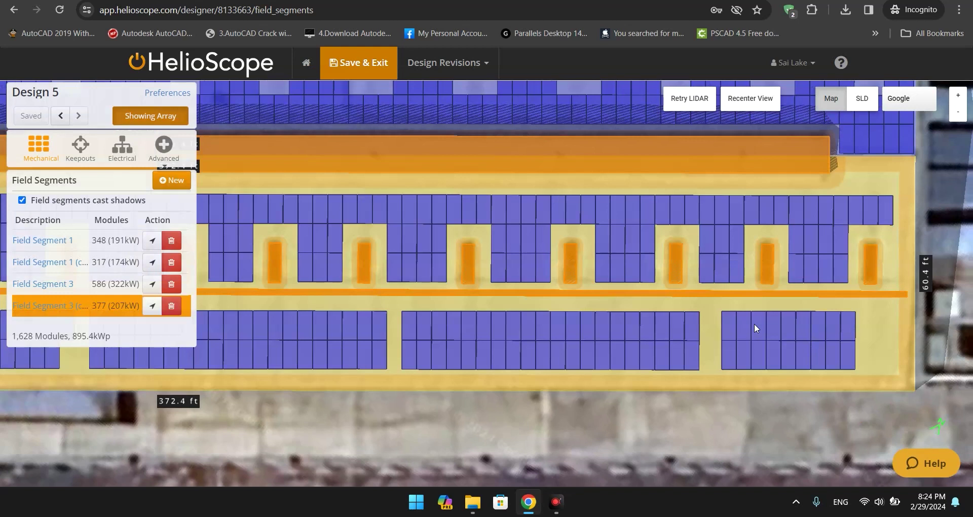
Select Field Segment 3 (copy), enable manual module selection and delete all modules of the lower row's last block
{"action": "left_click", "coordinate": [755, 324]}
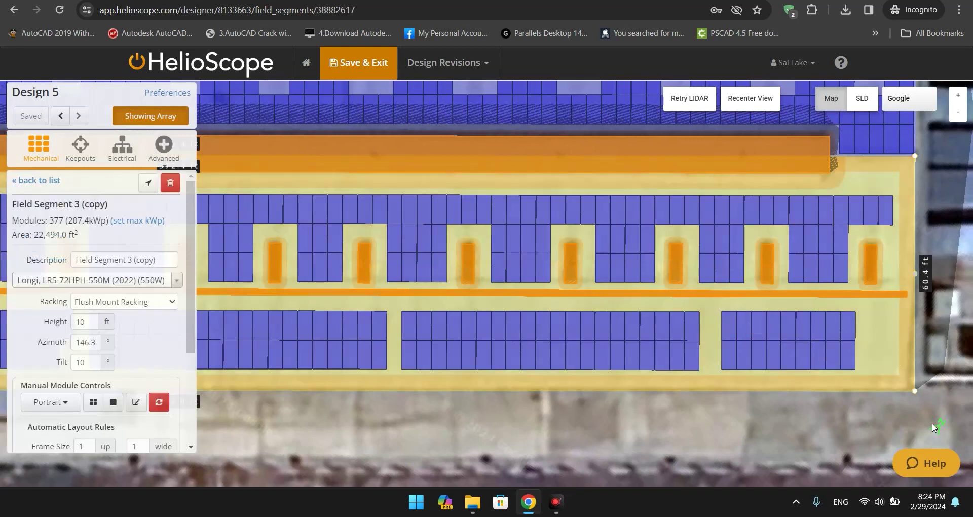
{"action": "left_click", "coordinate": [136, 401]}
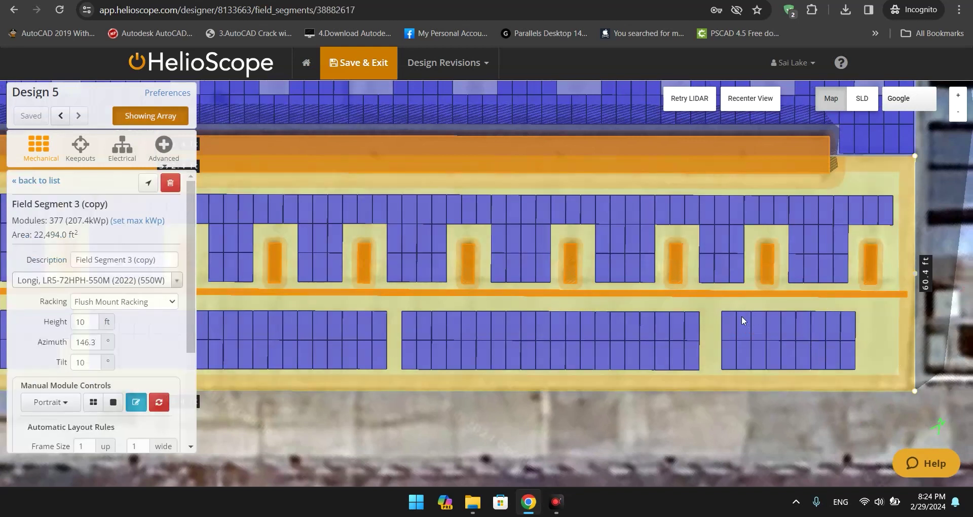
{"action": "left_click_drag", "start_coordinate": [728, 322], "coordinate": [843, 347]}
{"action": "key", "text": "Delete"}
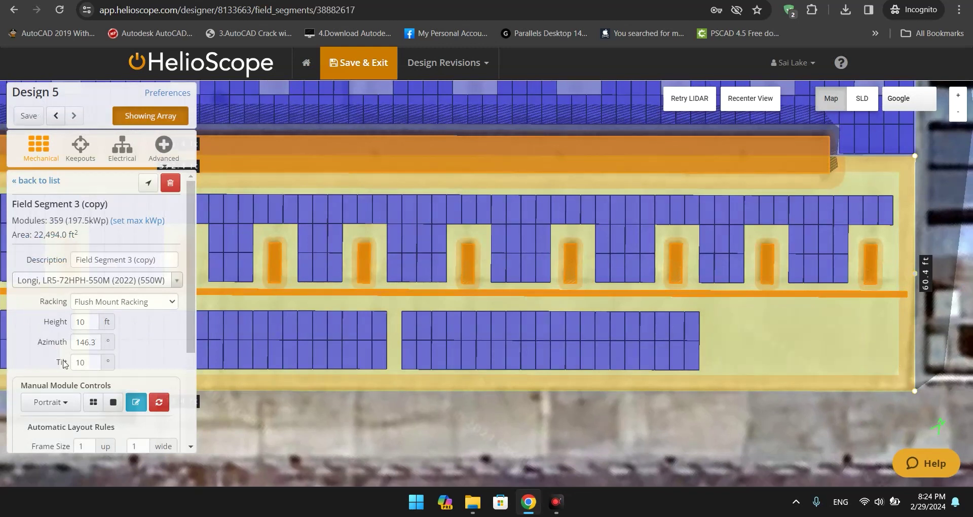
Manually place a portrait module block of two rows by ten columns in the emptied end of the lower row
{"action": "left_click", "coordinate": [93, 402]}
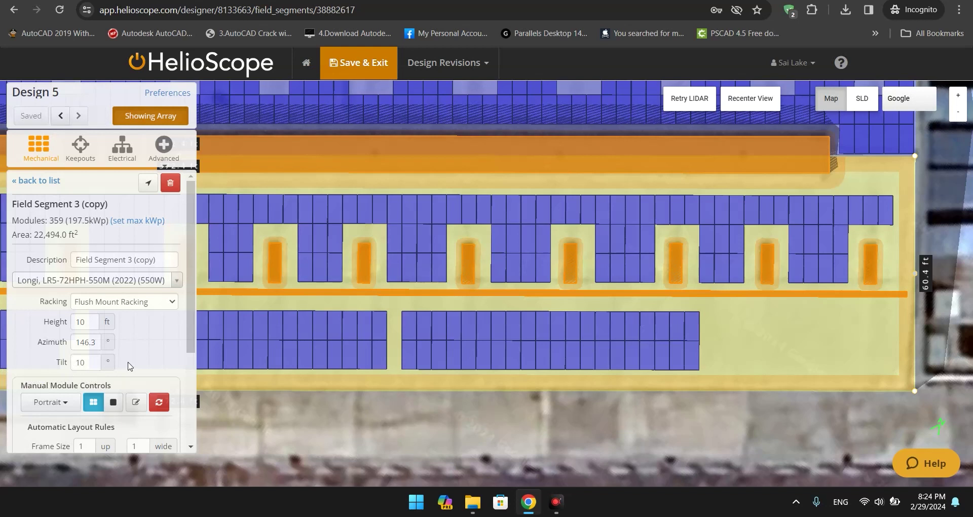
{"action": "left_click", "coordinate": [52, 403]}
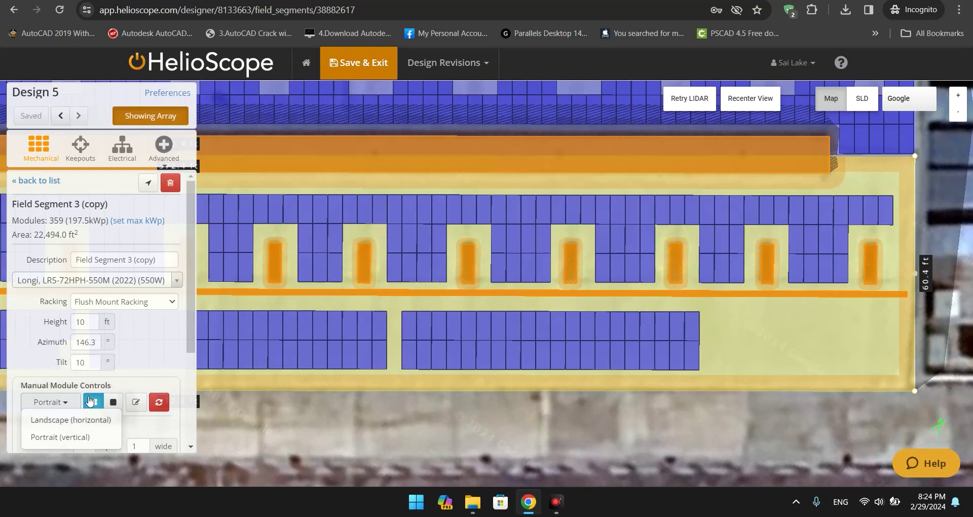
{"action": "left_click", "coordinate": [145, 353]}
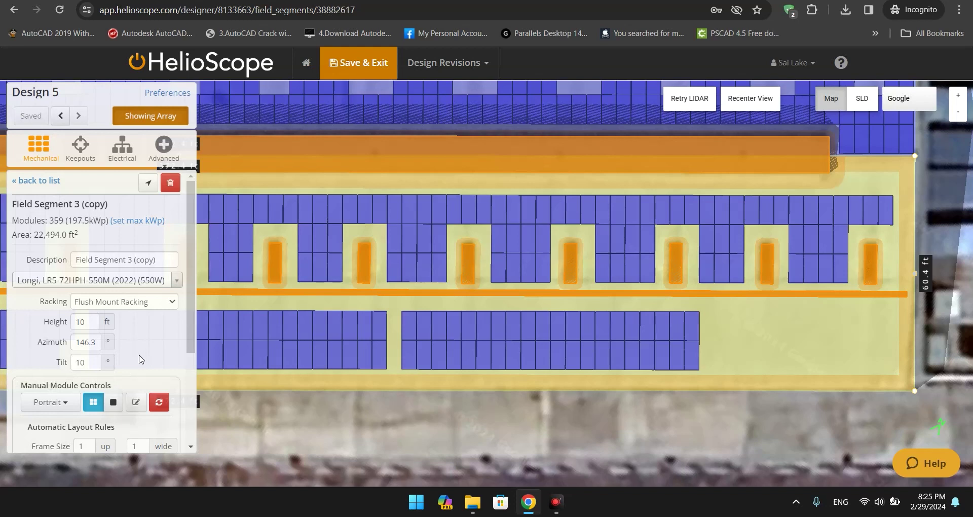
{"action": "left_click", "coordinate": [53, 403]}
{"action": "key", "text": "space"}
{"action": "key", "text": "space"}
{"action": "key", "text": "space"}
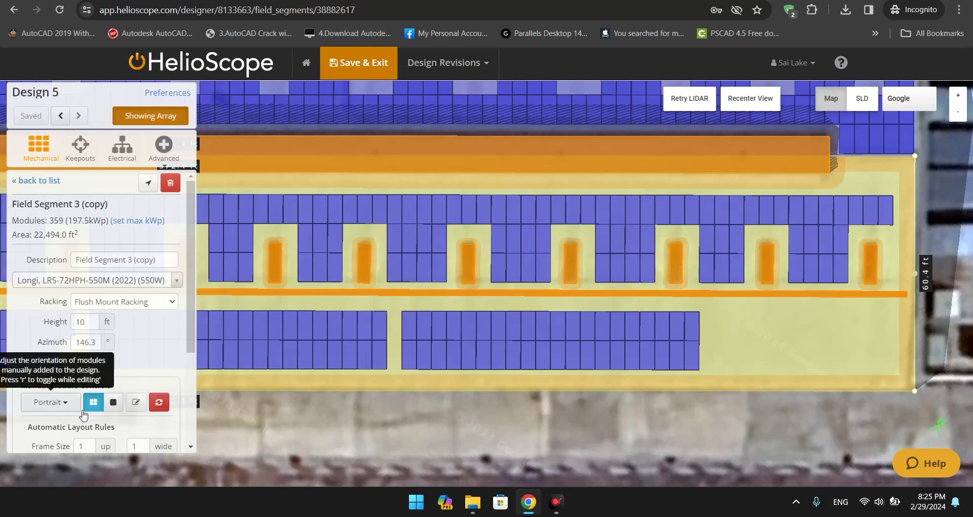
{"action": "scroll", "coordinate": [766, 342], "scroll_direction": "up", "scroll_amount": 3}
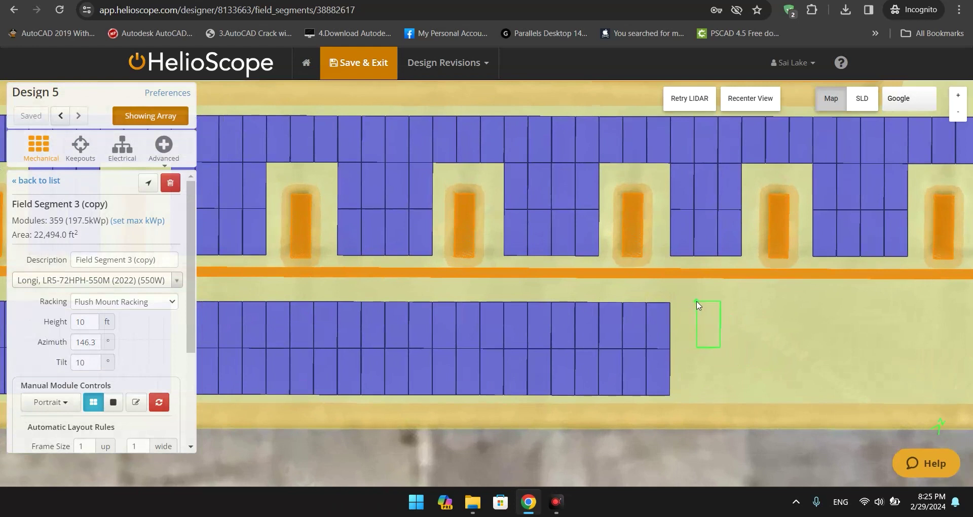
{"action": "left_click_drag", "start_coordinate": [702, 305], "coordinate": [615, 271]}
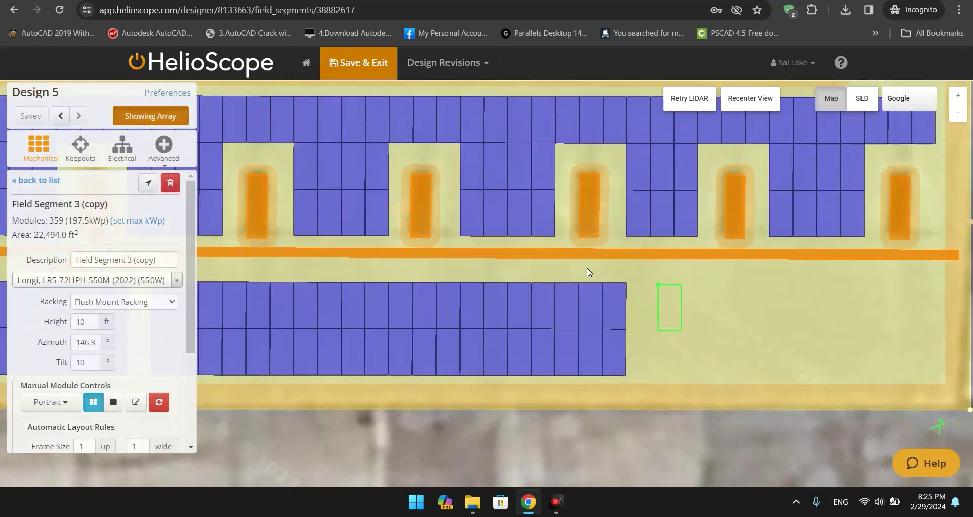
{"action": "left_click_drag", "start_coordinate": [508, 264], "coordinate": [750, 358]}
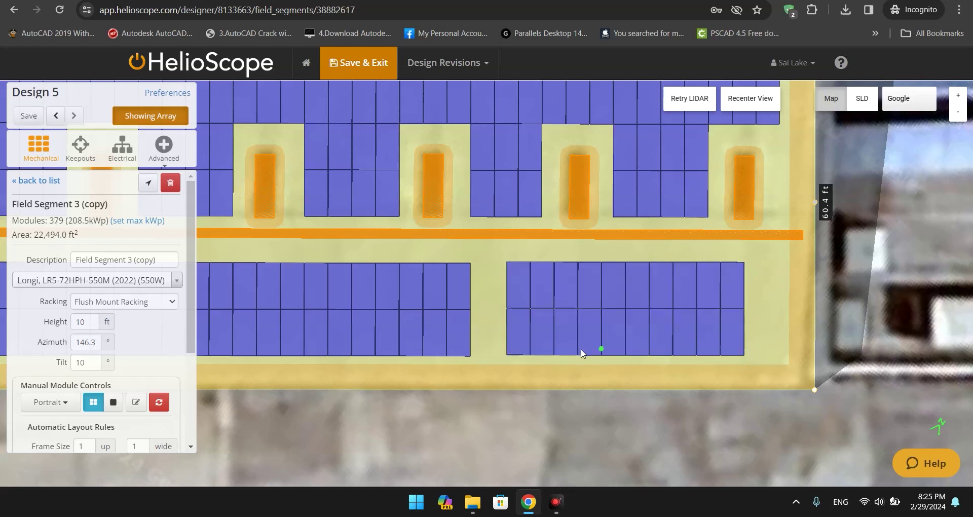
Enable manual module selection, select the newly placed block and move it right to widen the gap before it
{"action": "scroll", "coordinate": [577, 355], "scroll_direction": "down", "scroll_amount": 3}
{"action": "left_click", "coordinate": [136, 402]}
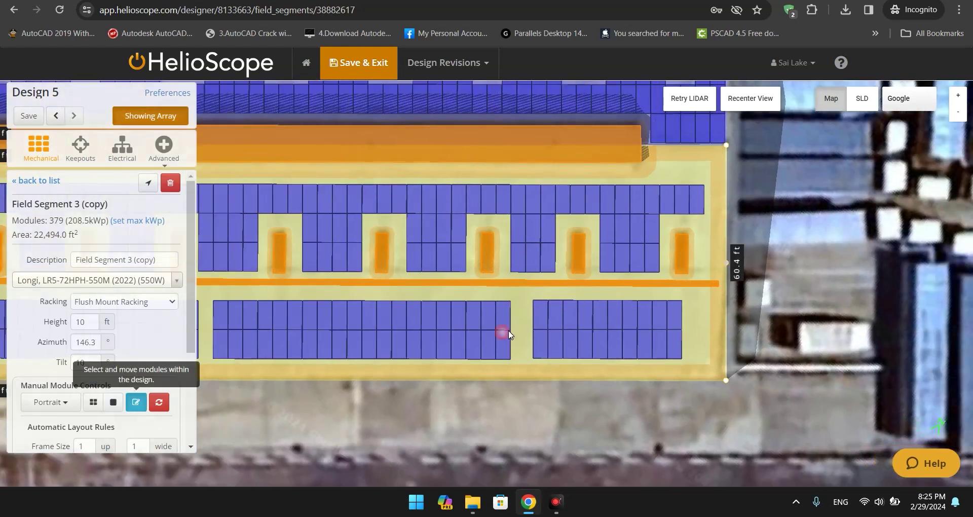
{"action": "scroll", "coordinate": [573, 316], "scroll_direction": "up", "scroll_amount": 2}
{"action": "left_click_drag", "start_coordinate": [582, 333], "coordinate": [686, 357]}
{"action": "scroll", "coordinate": [710, 321], "scroll_direction": "up", "scroll_amount": 1}
{"action": "left_click_drag", "start_coordinate": [683, 310], "coordinate": [710, 307]}
{"action": "scroll", "coordinate": [548, 394], "scroll_direction": "down", "scroll_amount": 1}
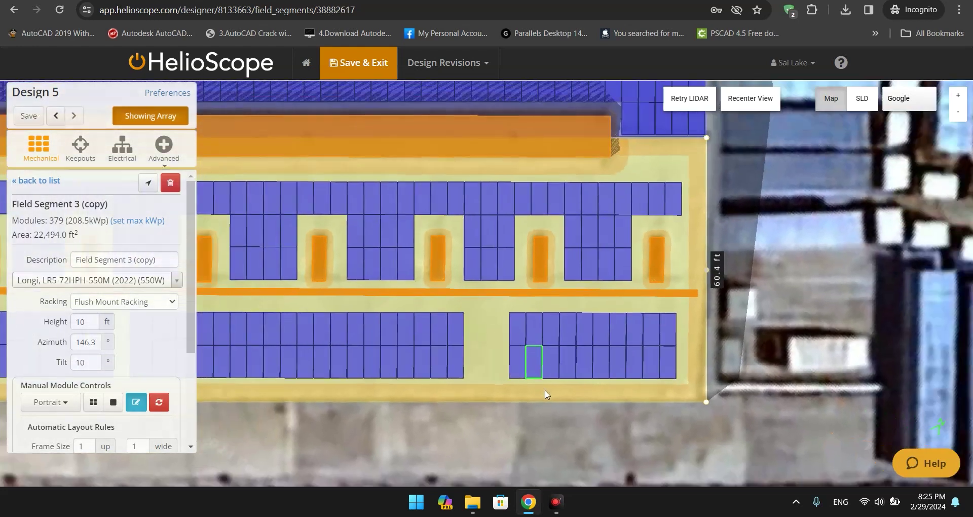
Move the lower row's last block further right so its end lines up with the end of the upper module row
{"action": "scroll", "coordinate": [544, 394], "scroll_direction": "down", "scroll_amount": 1}
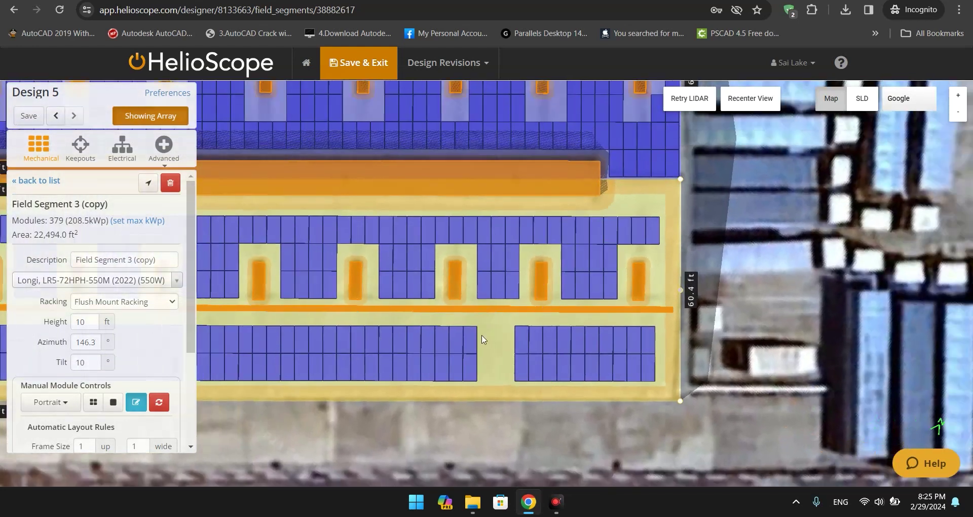
{"action": "left_click_drag", "start_coordinate": [518, 338], "coordinate": [653, 343]}
{"action": "scroll", "coordinate": [652, 351], "scroll_direction": "up", "scroll_amount": 1}
{"action": "scroll", "coordinate": [652, 351], "scroll_direction": "up", "scroll_amount": 2}
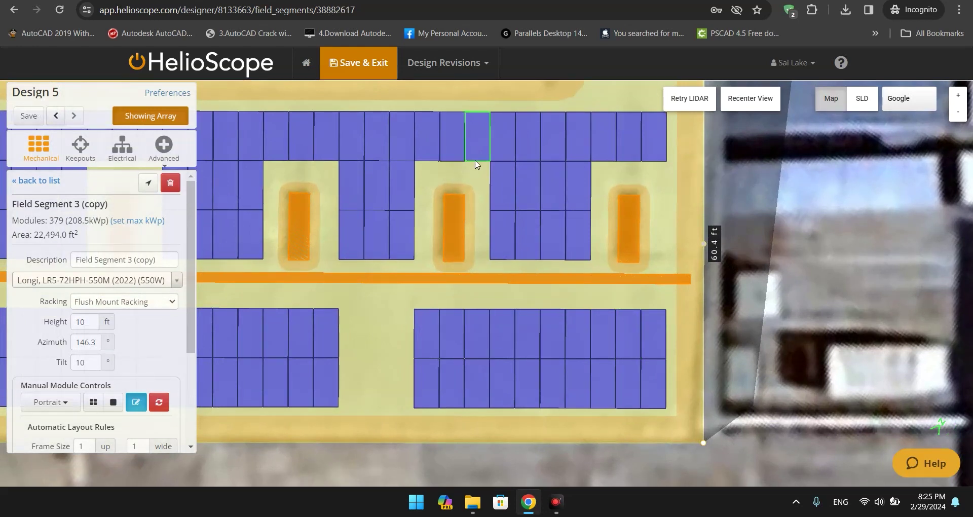
Turn off manual module selection and restore the missing corner module at the end of the lower row's second block
{"action": "scroll", "coordinate": [515, 269], "scroll_direction": "down", "scroll_amount": 3}
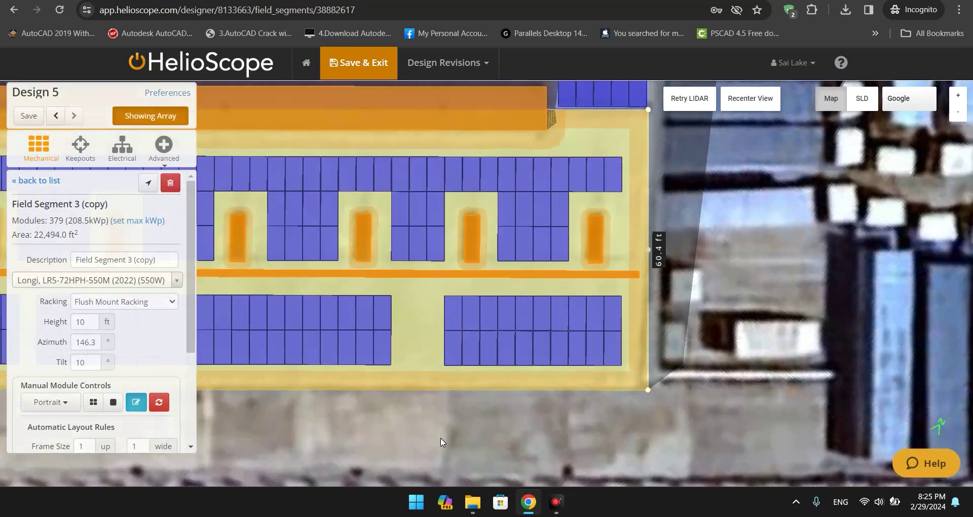
{"action": "left_click_drag", "start_coordinate": [412, 442], "coordinate": [600, 441]}
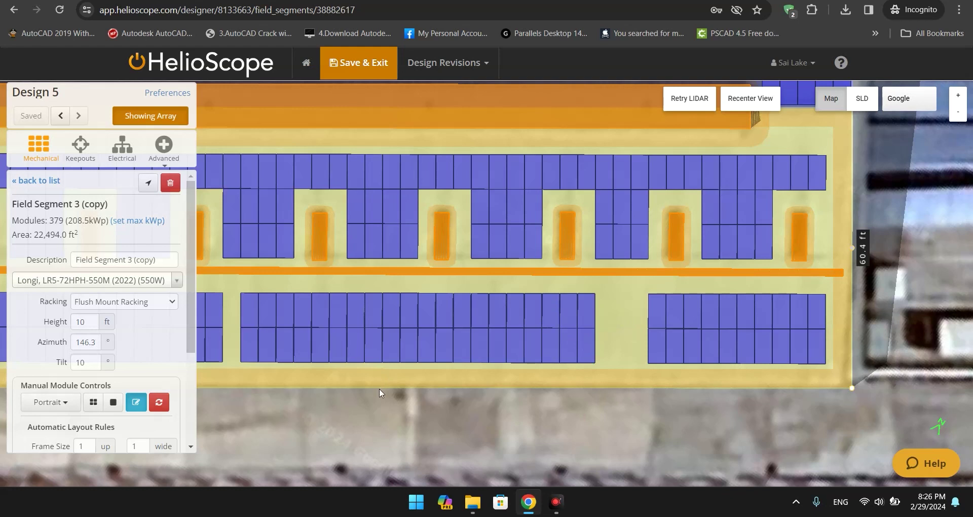
{"action": "scroll", "coordinate": [379, 388], "scroll_direction": "down", "scroll_amount": 2}
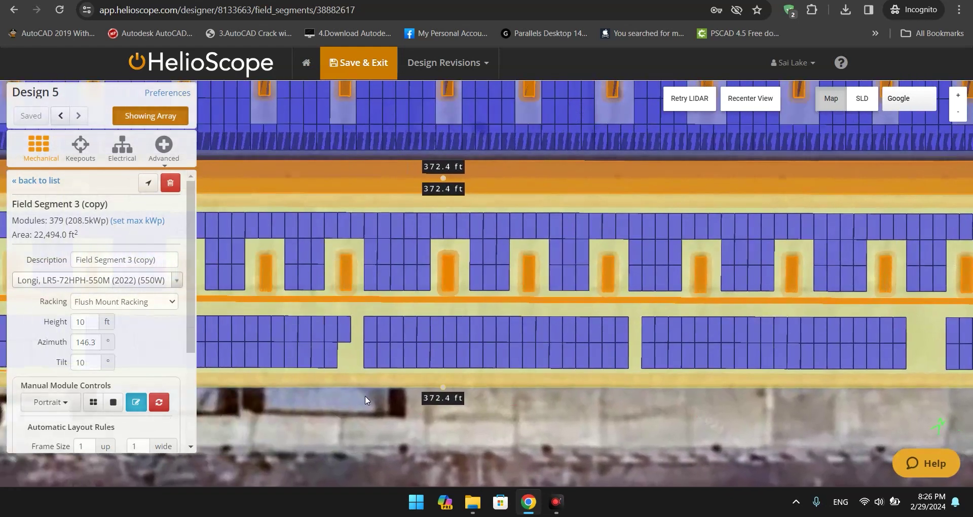
{"action": "left_click_drag", "start_coordinate": [365, 396], "coordinate": [543, 399]}
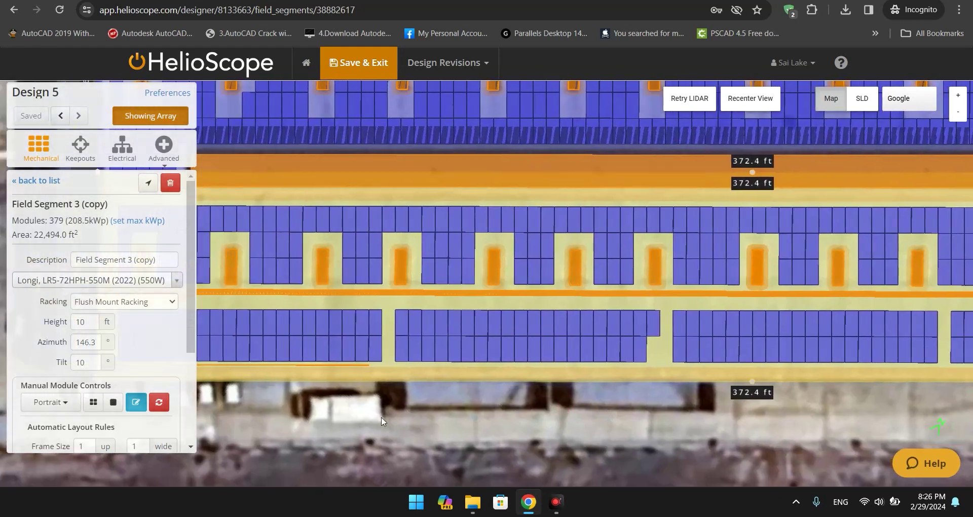
{"action": "left_click_drag", "start_coordinate": [382, 417], "coordinate": [431, 436]}
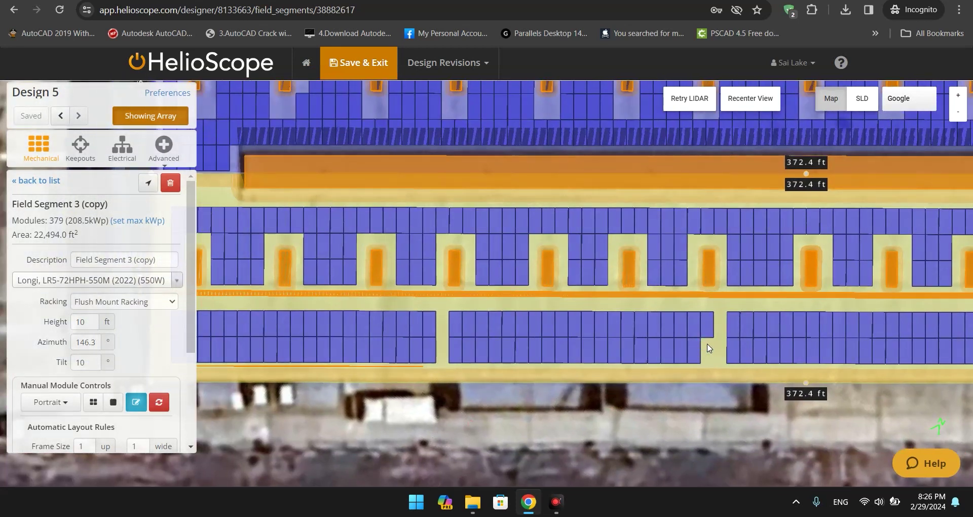
{"action": "left_click", "coordinate": [136, 402]}
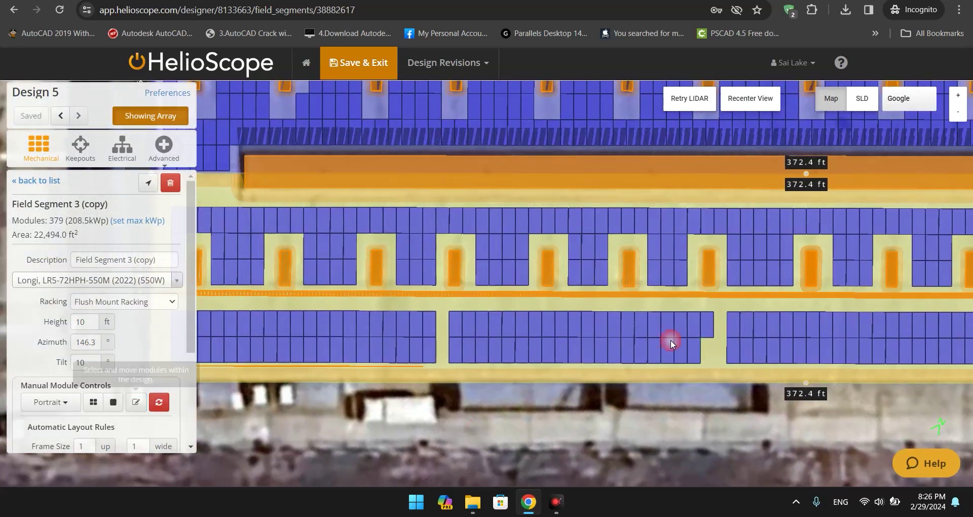
{"action": "right_click", "coordinate": [709, 353]}
{"action": "left_click", "coordinate": [742, 445]}
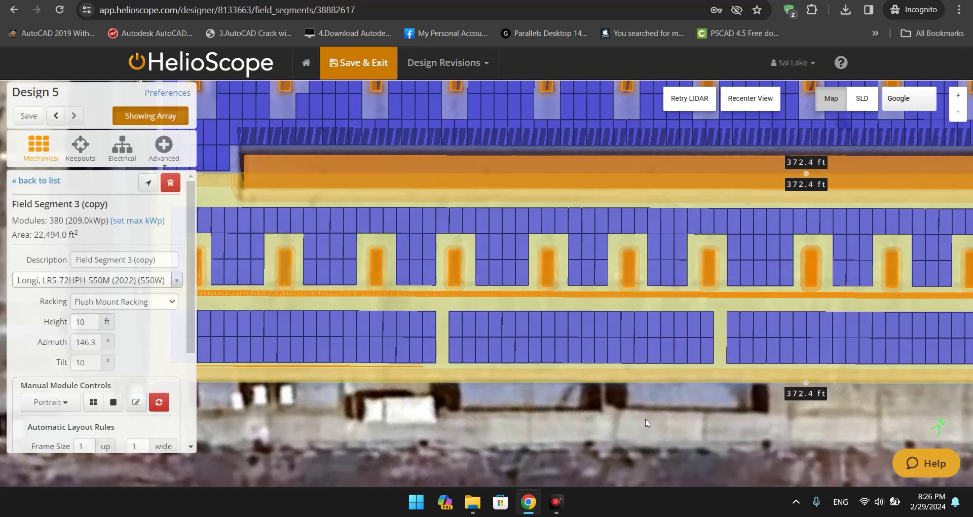
{"action": "scroll", "coordinate": [646, 424], "scroll_direction": "down", "scroll_amount": 2}
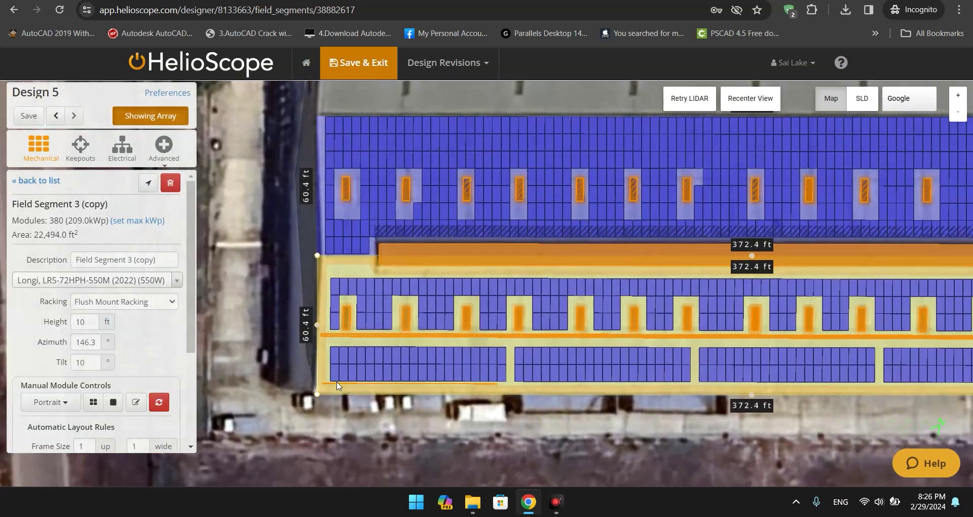
{"action": "scroll", "coordinate": [484, 433], "scroll_direction": "up", "scroll_amount": 2}
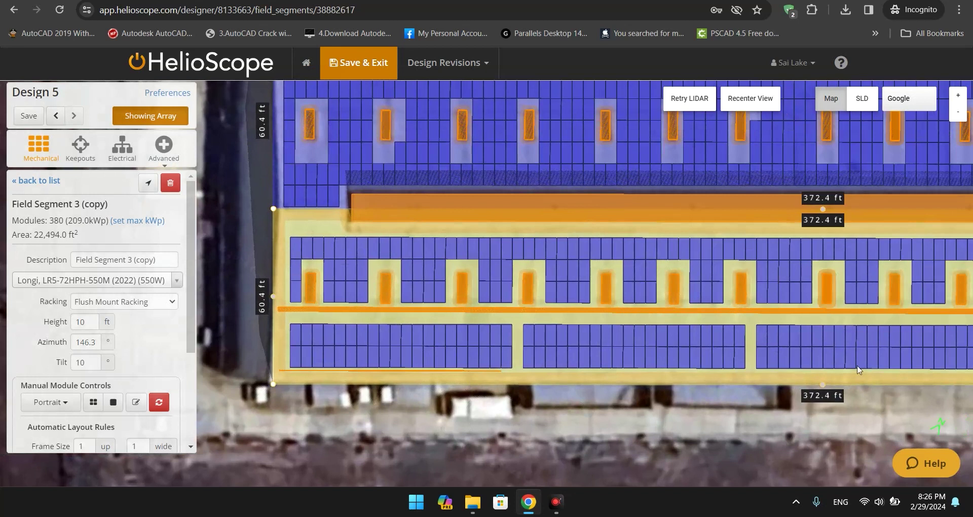
{"action": "scroll", "coordinate": [460, 348], "scroll_direction": "up", "scroll_amount": 1}
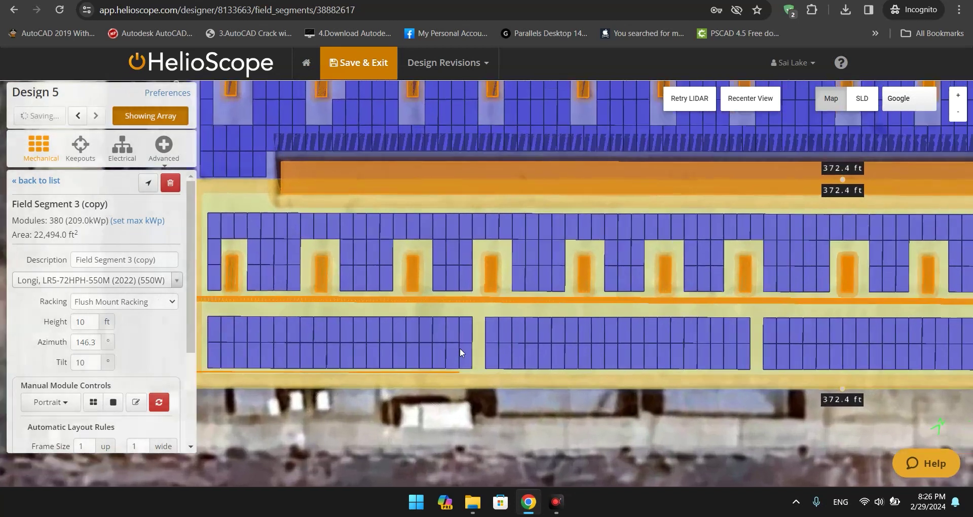
{"action": "scroll", "coordinate": [506, 395], "scroll_direction": "down", "scroll_amount": 1}
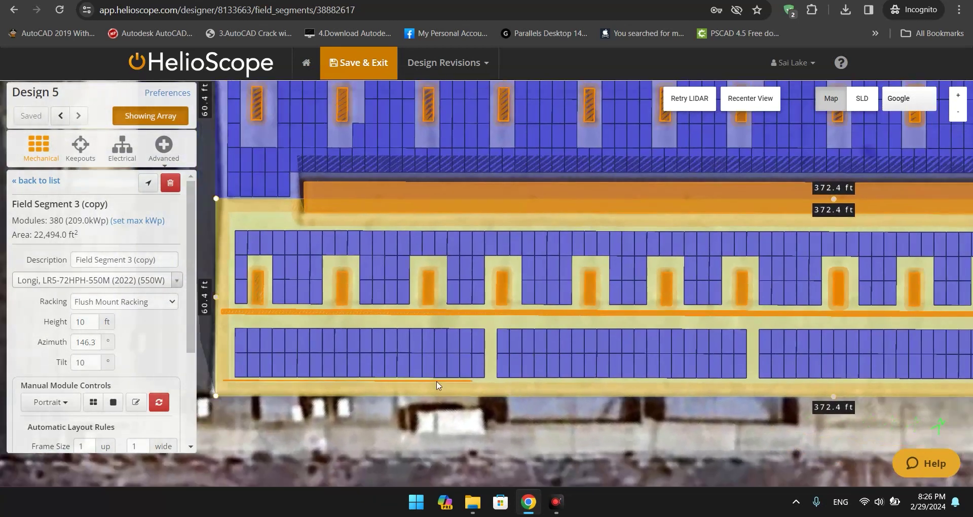
{"action": "left_click_drag", "start_coordinate": [482, 398], "coordinate": [507, 412]}
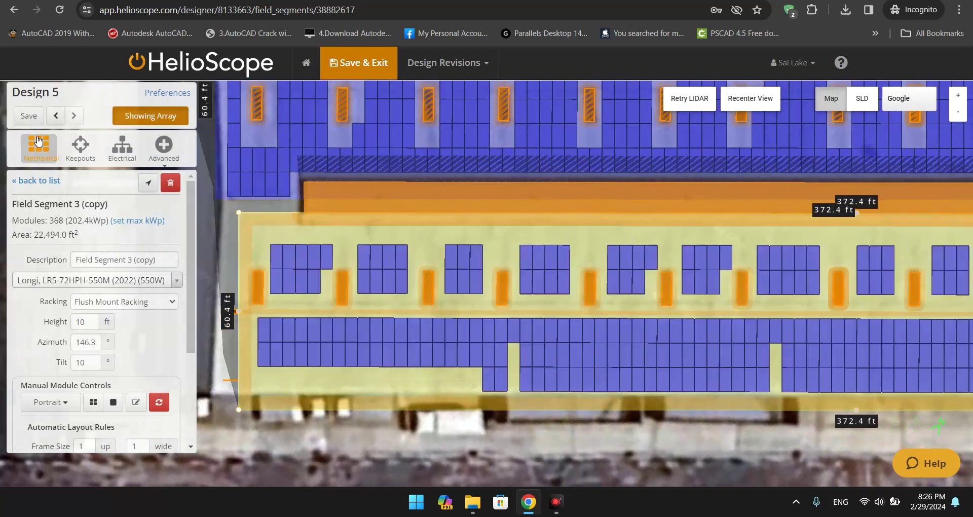
{"action": "left_click", "coordinate": [56, 116]}
{"action": "left_click_drag", "start_coordinate": [500, 442], "coordinate": [521, 449]}
{"action": "scroll", "coordinate": [467, 349], "scroll_direction": "up", "scroll_amount": 3}
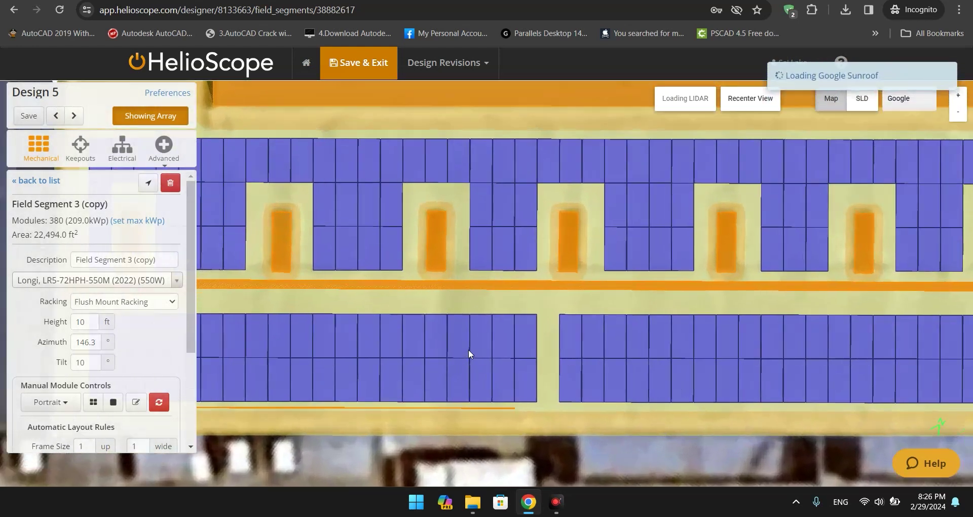
{"action": "scroll", "coordinate": [557, 456], "scroll_direction": "down", "scroll_amount": 3}
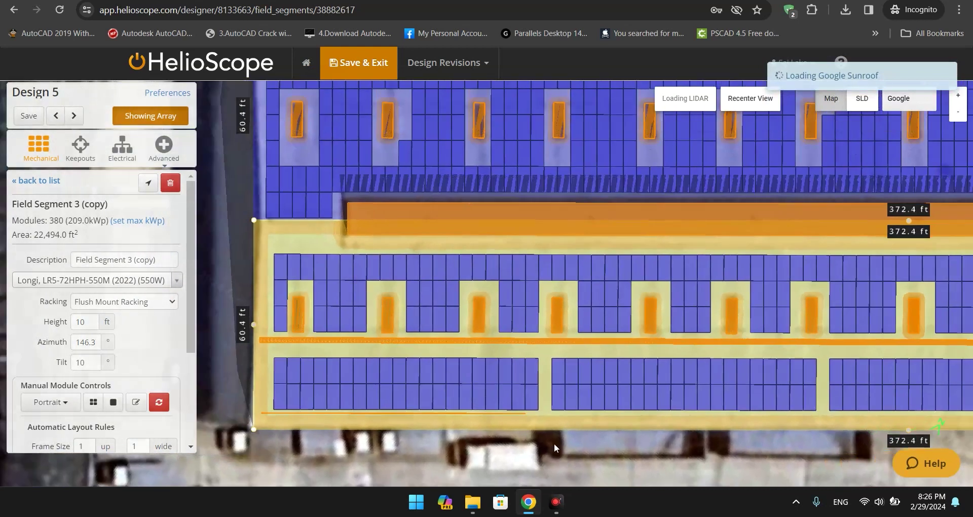
Remove the single top-row module in line with the lower row's first walkway gap
{"action": "right_click", "coordinate": [545, 268]}
{"action": "left_click", "coordinate": [559, 379]}
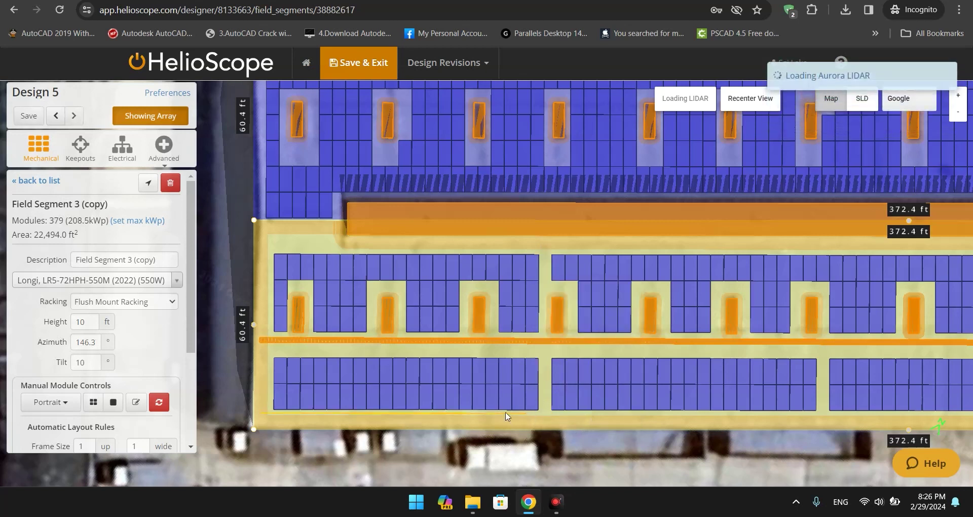
{"action": "scroll", "coordinate": [551, 384], "scroll_direction": "up", "scroll_amount": 1}
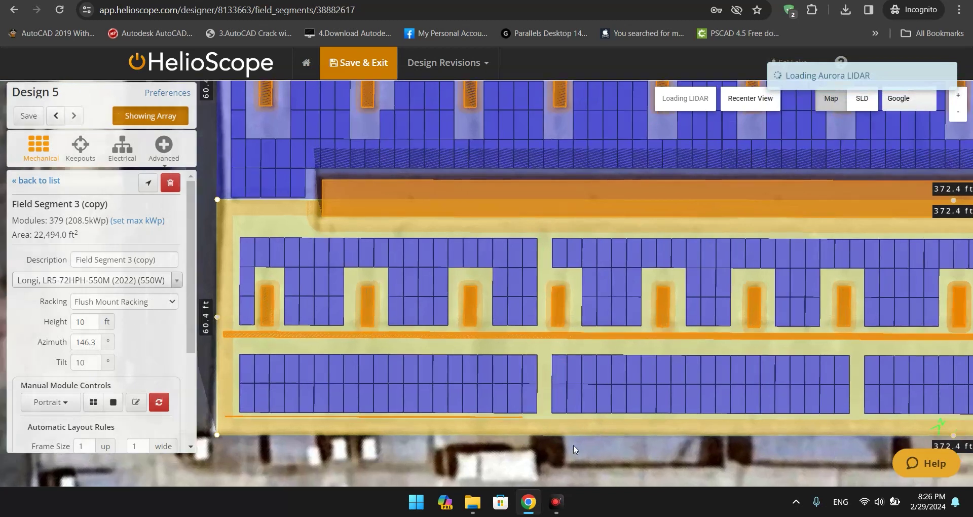
{"action": "left_click_drag", "start_coordinate": [612, 464], "coordinate": [589, 447]}
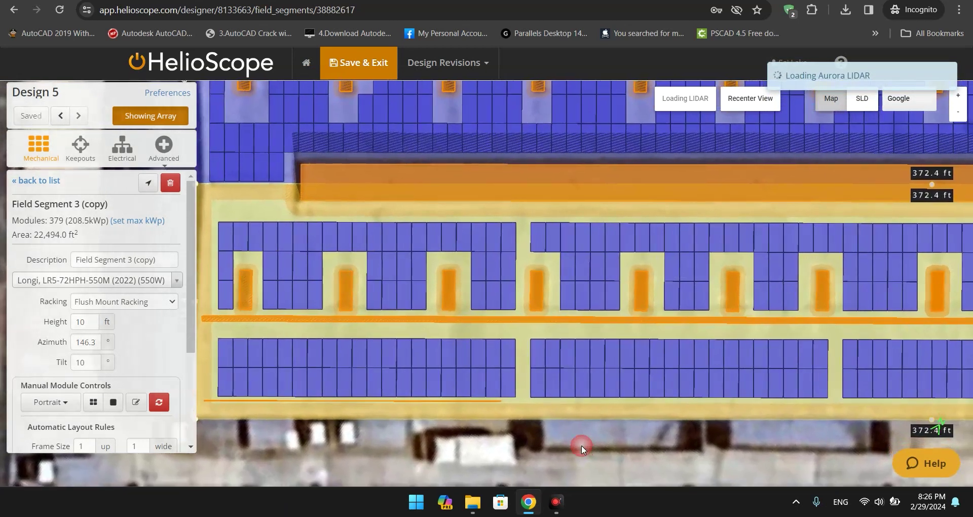
Switch to keepout editing and undo the last module removal
{"action": "left_click", "coordinate": [80, 147]}
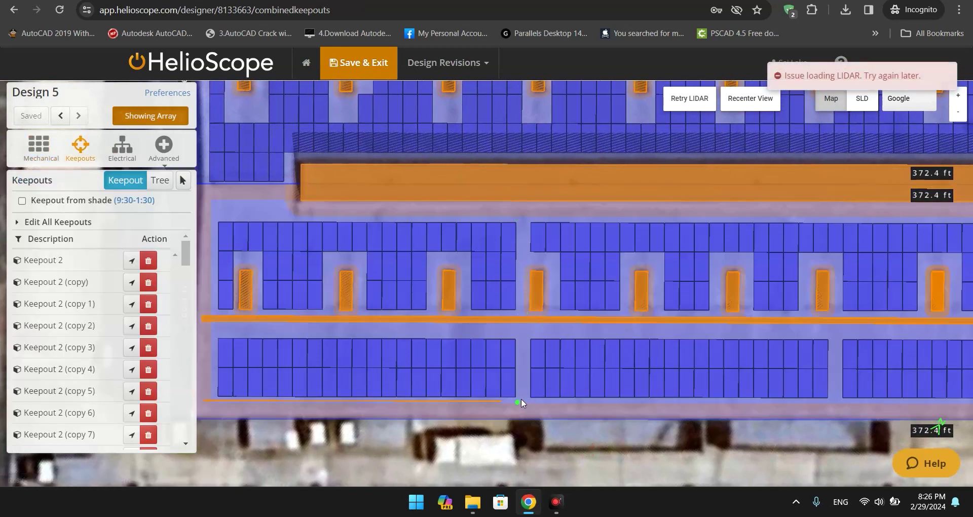
{"action": "scroll", "coordinate": [519, 398], "scroll_direction": "up", "scroll_amount": 2}
{"action": "scroll", "coordinate": [517, 398], "scroll_direction": "up", "scroll_amount": 2}
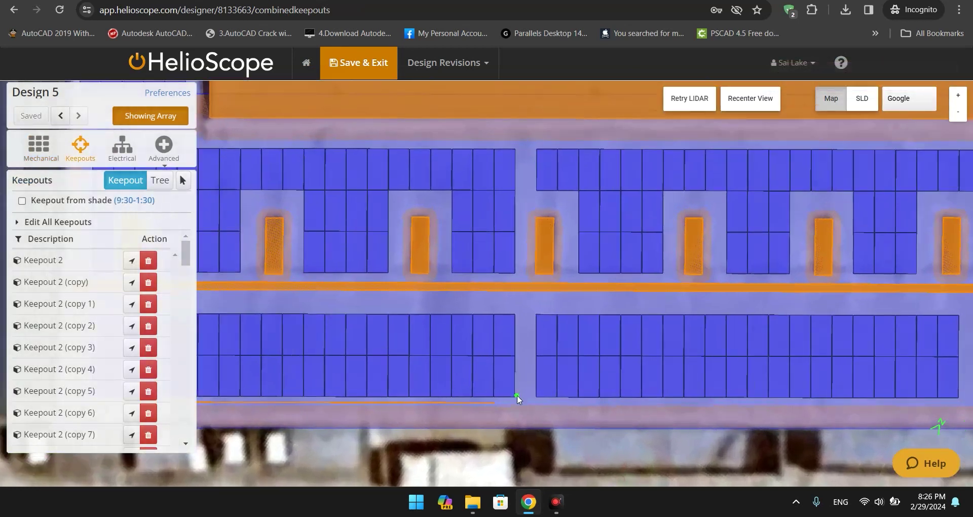
{"action": "scroll", "coordinate": [519, 397], "scroll_direction": "up", "scroll_amount": 1}
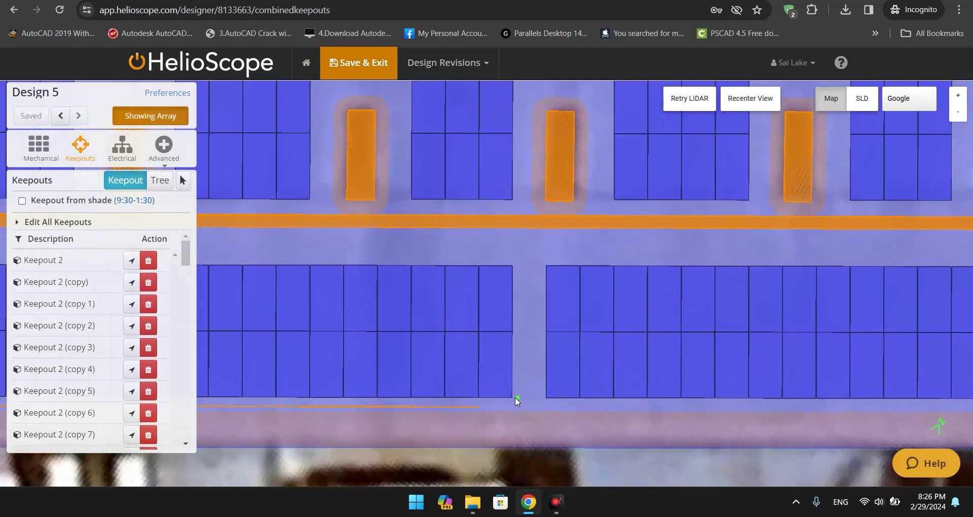
{"action": "scroll", "coordinate": [525, 399], "scroll_direction": "up", "scroll_amount": 2}
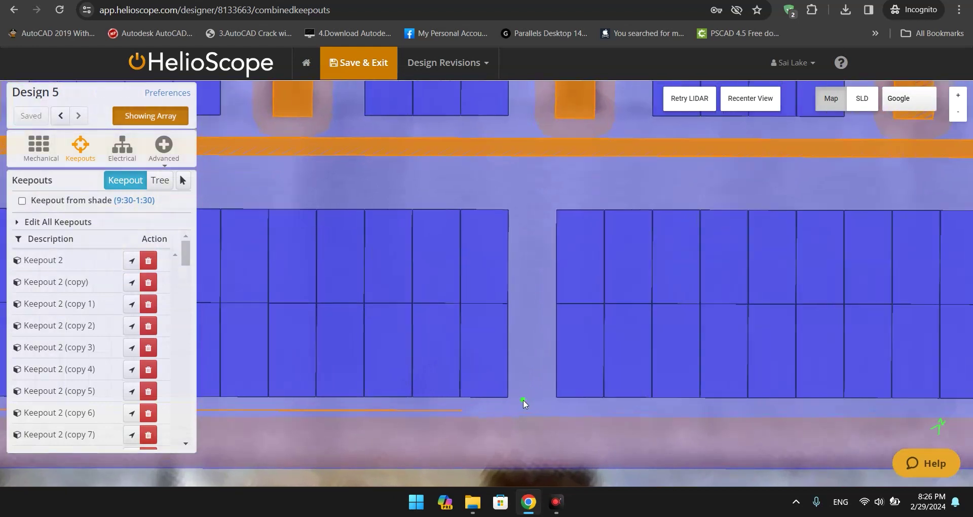
{"action": "scroll", "coordinate": [523, 400], "scroll_direction": "down", "scroll_amount": 3}
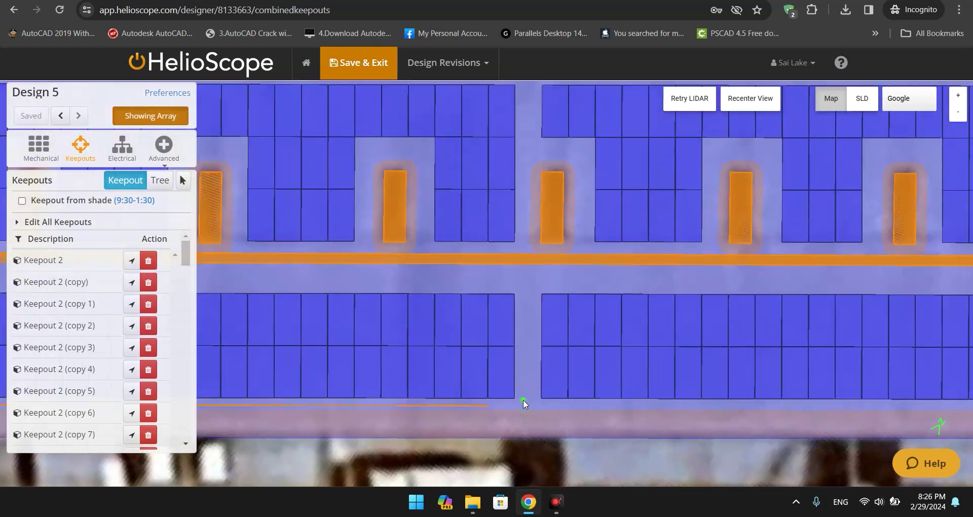
{"action": "left_click", "coordinate": [74, 115]}
Start a keepout at the top of the upper module row, in line with the first walkway gap, about 1.5 ft wide
{"action": "scroll", "coordinate": [512, 132], "scroll_direction": "up", "scroll_amount": 1}
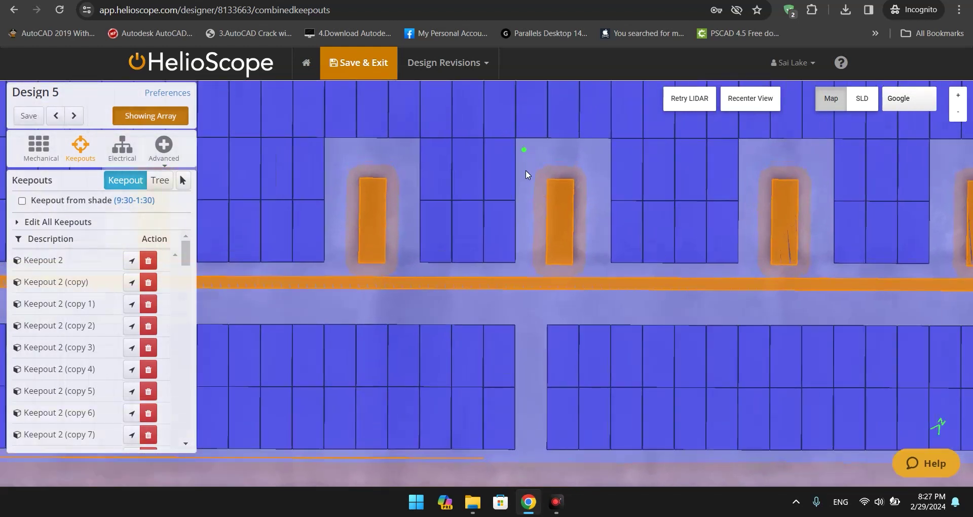
{"action": "key", "text": "Up"}
{"action": "key", "text": "Up"}
{"action": "key", "text": "Up"}
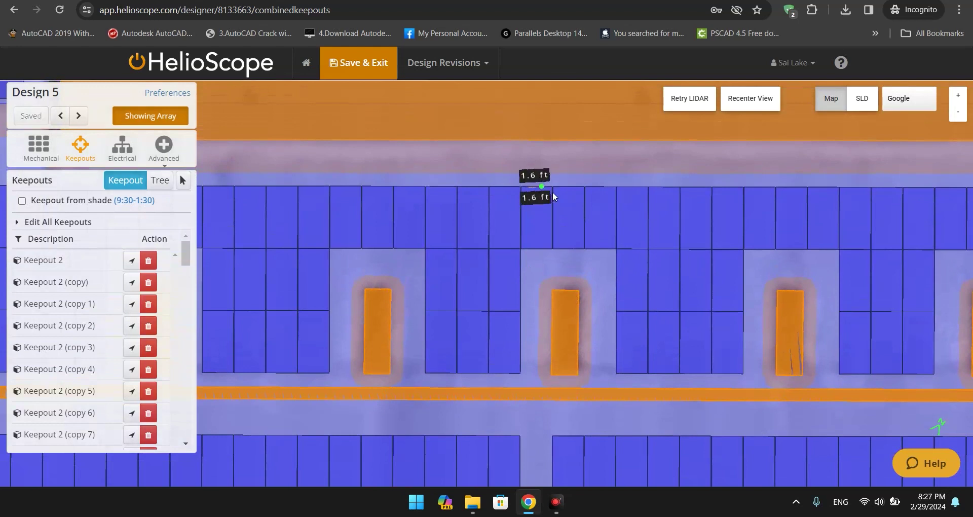
{"action": "scroll", "coordinate": [552, 192], "scroll_direction": "up", "scroll_amount": 2}
{"action": "scroll", "coordinate": [536, 174], "scroll_direction": "up", "scroll_amount": 1}
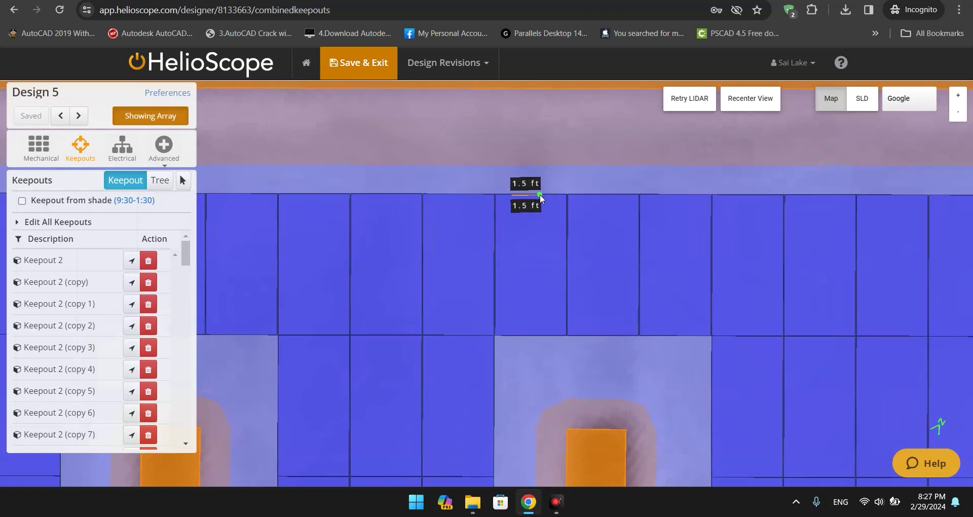
{"action": "left_click", "coordinate": [540, 193]}
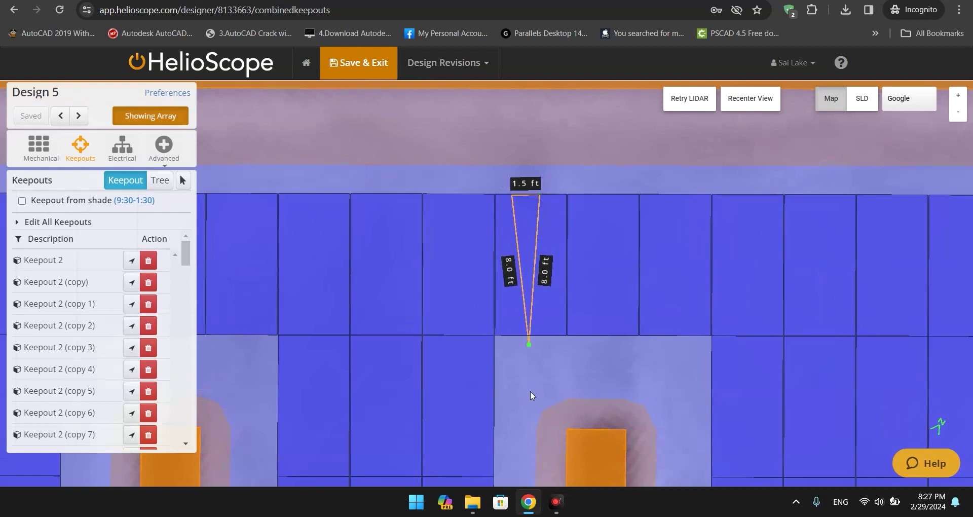
Extend the keepout down through the first walkway gap past the lower row, about 46.4 ft long, and close its outline
{"action": "left_click_drag", "start_coordinate": [533, 345], "coordinate": [537, 149]}
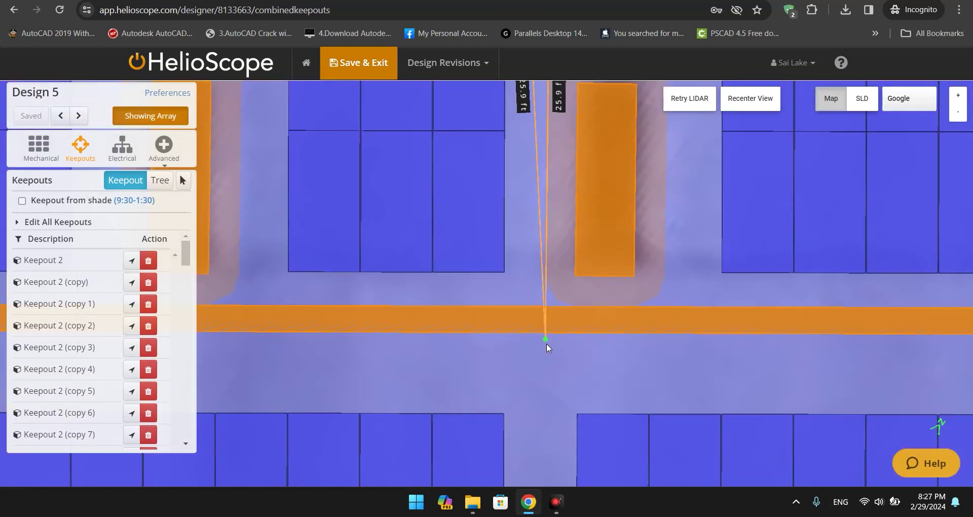
{"action": "left_click_drag", "start_coordinate": [550, 464], "coordinate": [548, 197]}
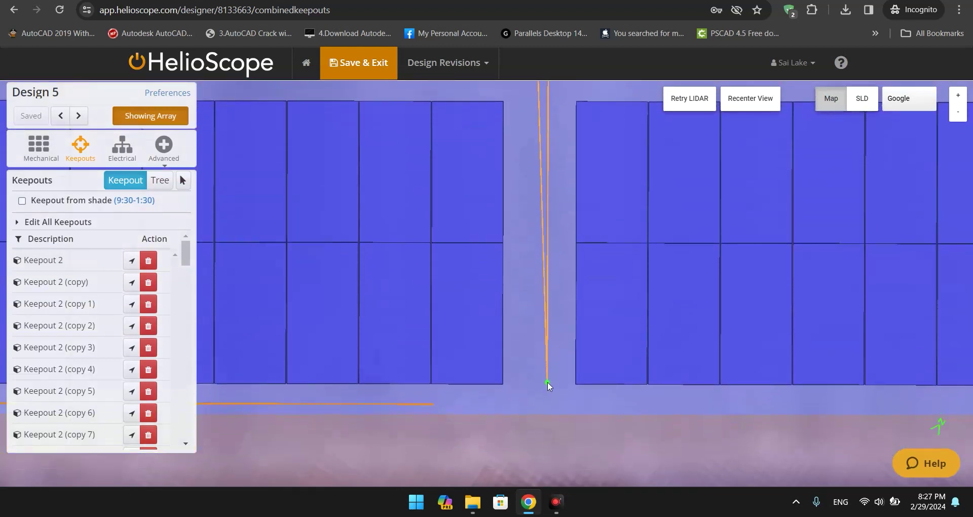
{"action": "left_click", "coordinate": [549, 415]}
{"action": "left_click", "coordinate": [522, 415]}
{"action": "scroll", "coordinate": [527, 313], "scroll_direction": "down", "scroll_amount": 2}
{"action": "scroll", "coordinate": [527, 312], "scroll_direction": "down", "scroll_amount": 2}
{"action": "left_click", "coordinate": [528, 112]}
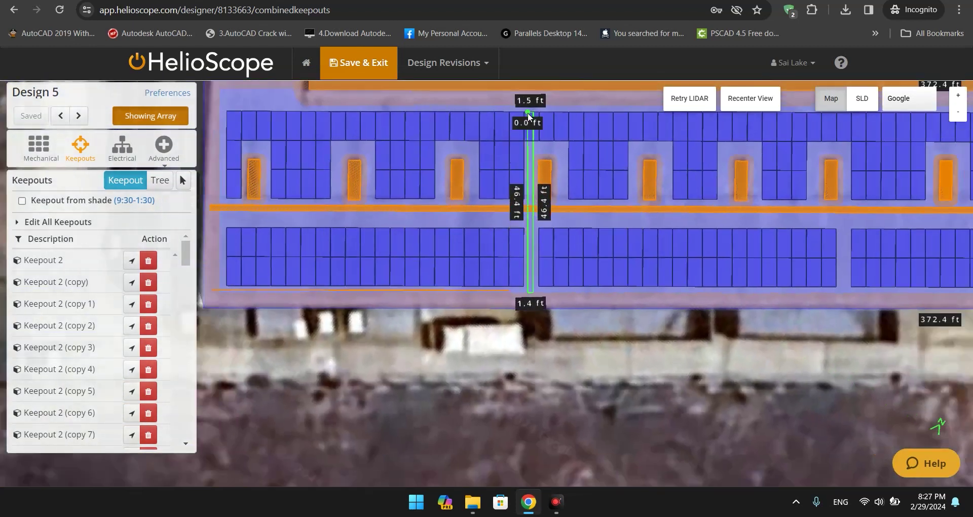
Stop drawing keepouts and set the new walkway keepout's setback to 0 ft
{"action": "scroll", "coordinate": [527, 273], "scroll_direction": "up", "scroll_amount": 1}
{"action": "scroll", "coordinate": [530, 276], "scroll_direction": "up", "scroll_amount": 2}
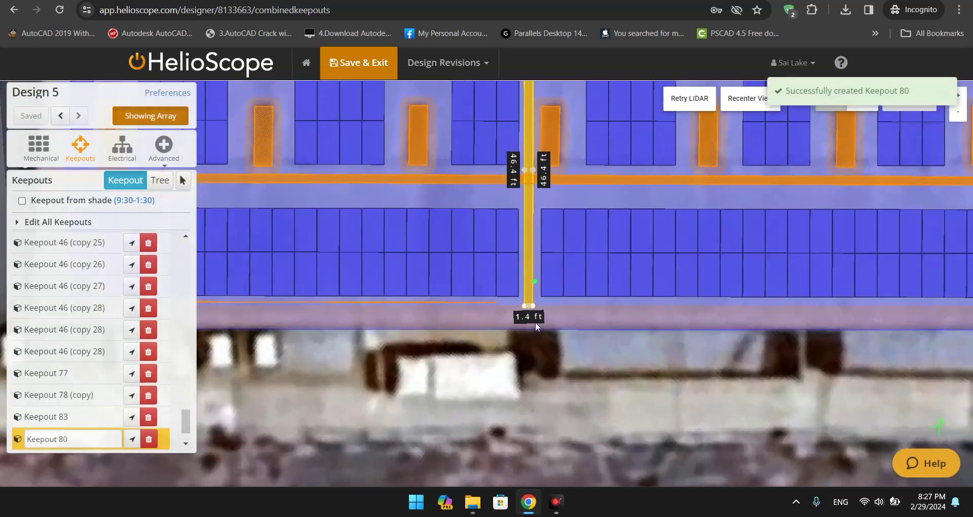
{"action": "scroll", "coordinate": [588, 324], "scroll_direction": "down", "scroll_amount": 3}
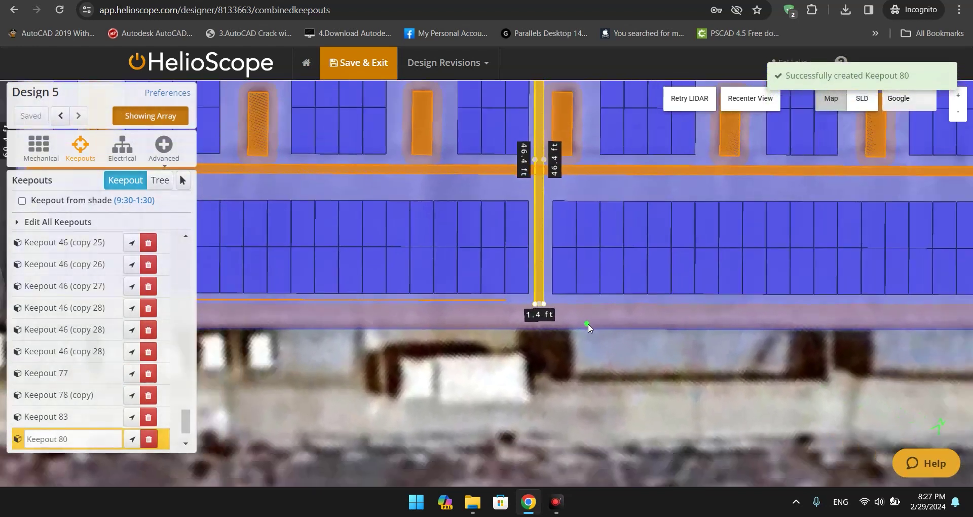
{"action": "key", "text": "Escape"}
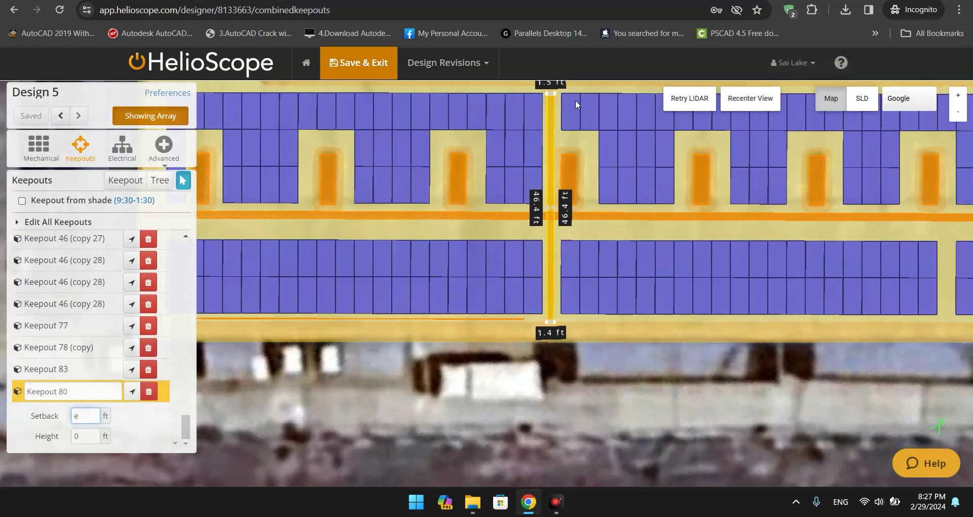
{"action": "scroll", "coordinate": [550, 103], "scroll_direction": "up", "scroll_amount": 1}
{"action": "scroll", "coordinate": [643, 455], "scroll_direction": "down", "scroll_amount": 1}
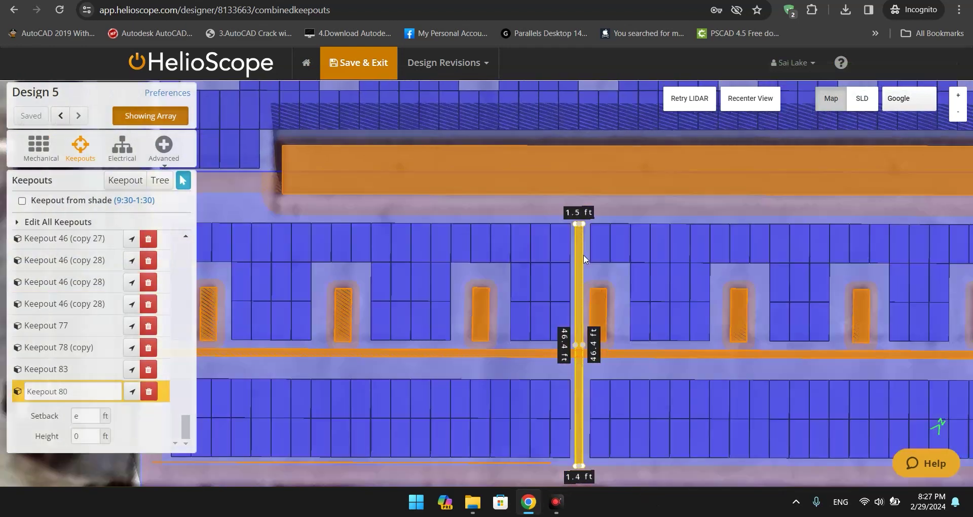
{"action": "scroll", "coordinate": [585, 257], "scroll_direction": "down", "scroll_amount": 2}
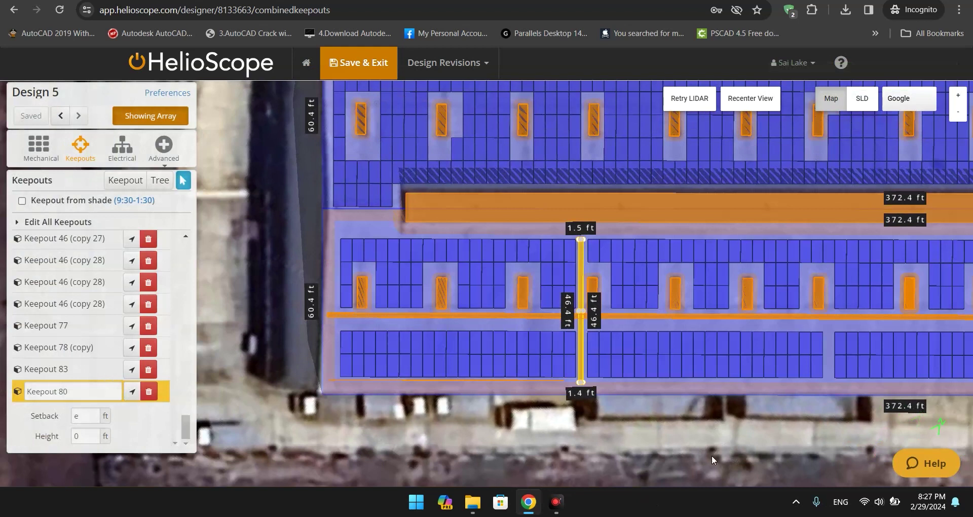
{"action": "scroll", "coordinate": [595, 432], "scroll_direction": "down", "scroll_amount": 1}
{"action": "scroll", "coordinate": [579, 431], "scroll_direction": "up", "scroll_amount": 1}
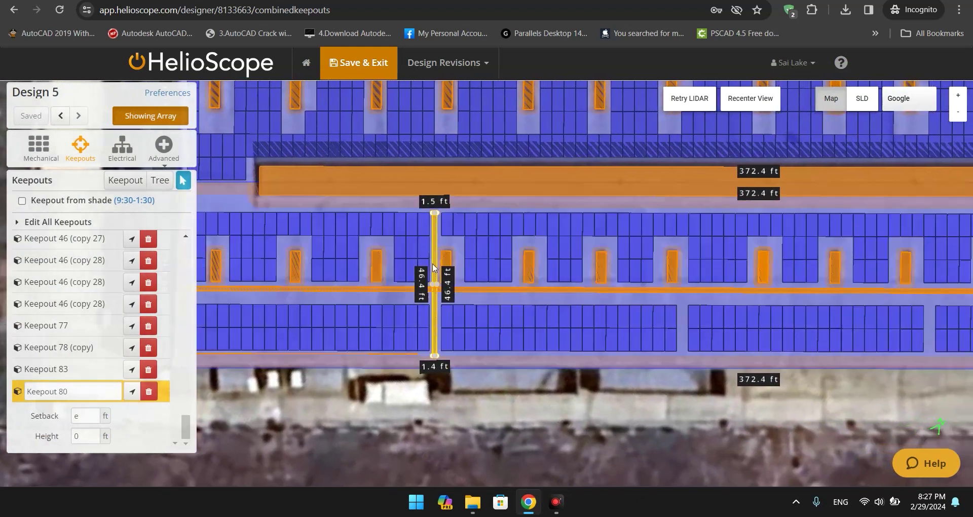
Duplicate the walkway keepout so that one strip runs through each of the second and third walkway gaps
{"action": "left_click_drag", "start_coordinate": [435, 274], "coordinate": [683, 266]}
{"action": "left_click_drag", "start_coordinate": [717, 432], "coordinate": [443, 404]}
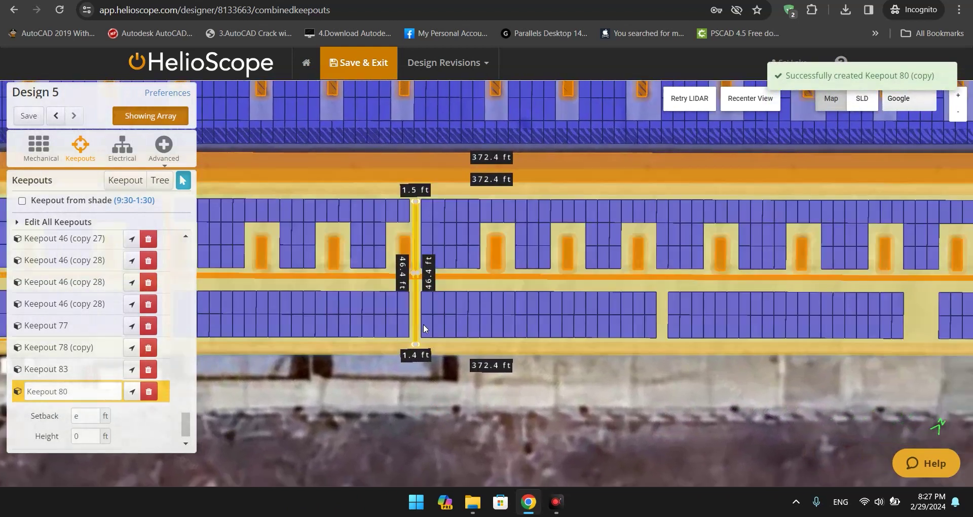
{"action": "left_click_drag", "start_coordinate": [415, 319], "coordinate": [660, 312]}
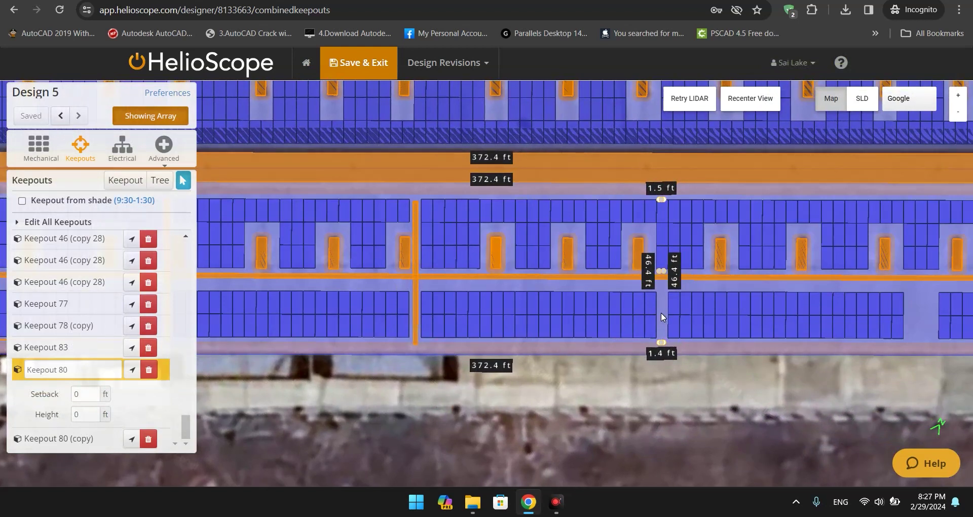
{"action": "left_click_drag", "start_coordinate": [661, 313], "coordinate": [661, 312]}
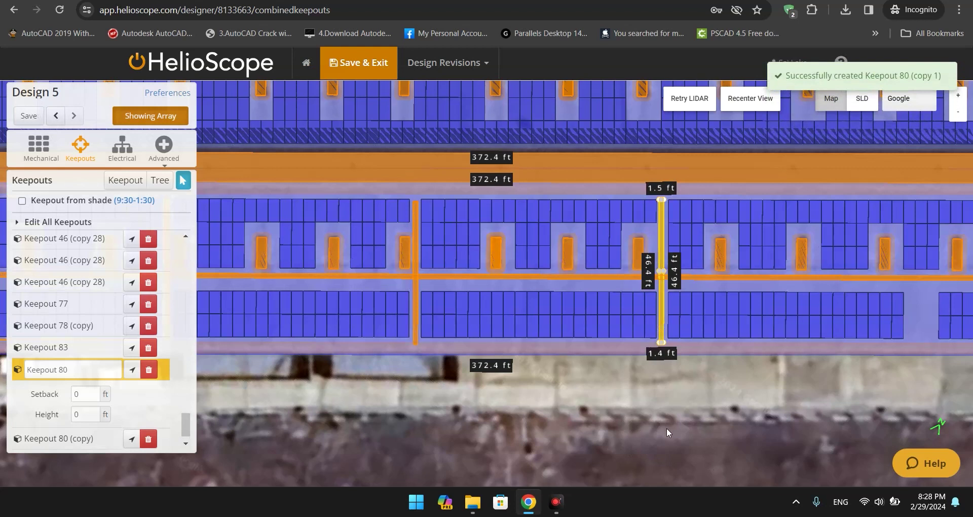
Duplicate the walkway keepout once more and place it in the gap before the lower row's last block
{"action": "scroll", "coordinate": [667, 427], "scroll_direction": "down", "scroll_amount": 3}
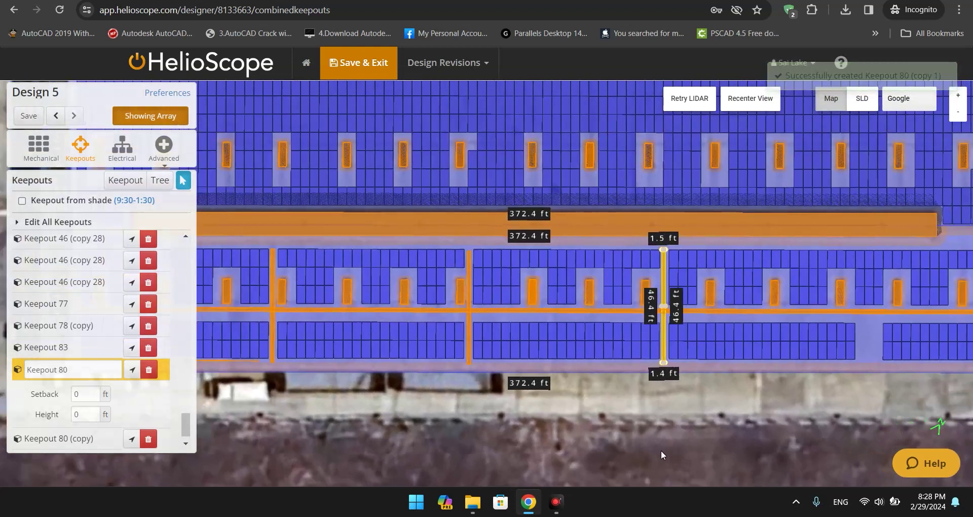
{"action": "left_click_drag", "start_coordinate": [661, 450], "coordinate": [491, 443]}
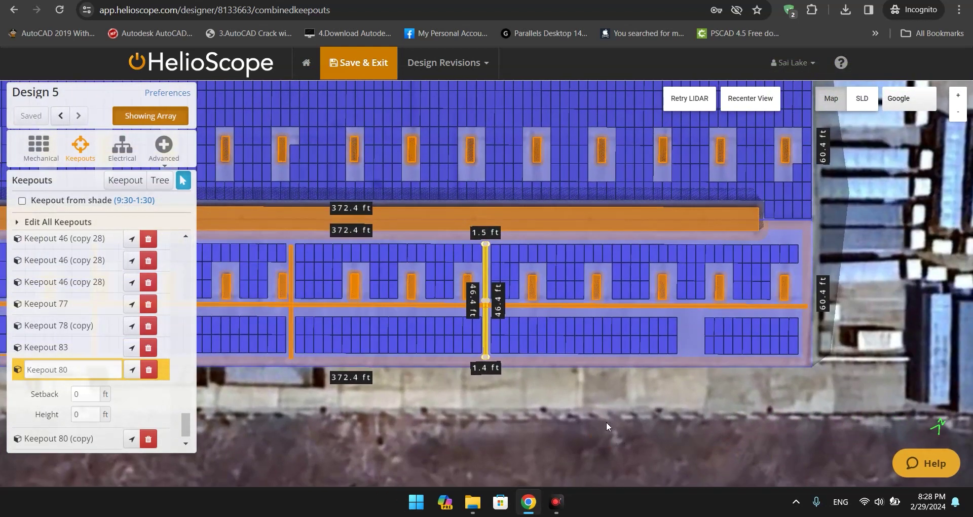
{"action": "key", "text": "ctrl+v"}
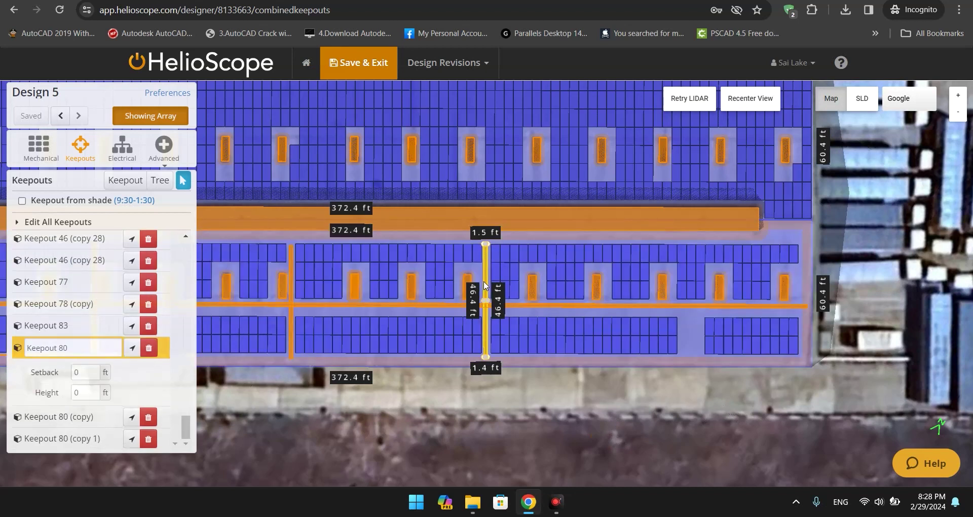
{"action": "left_click_drag", "start_coordinate": [497, 284], "coordinate": [683, 281]}
{"action": "key", "text": "ctrl+v"}
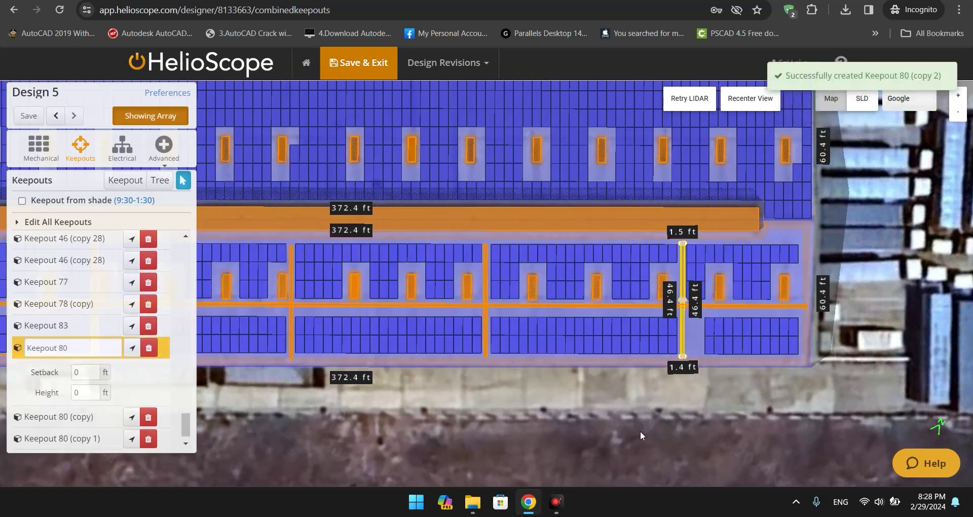
Open Field Segment 3 (copy), enable manual module selection and move the lower row's last block up and left, closer to the walkway keepouts
{"action": "scroll", "coordinate": [640, 431], "scroll_direction": "down", "scroll_amount": 2}
{"action": "scroll", "coordinate": [733, 400], "scroll_direction": "up", "scroll_amount": 3}
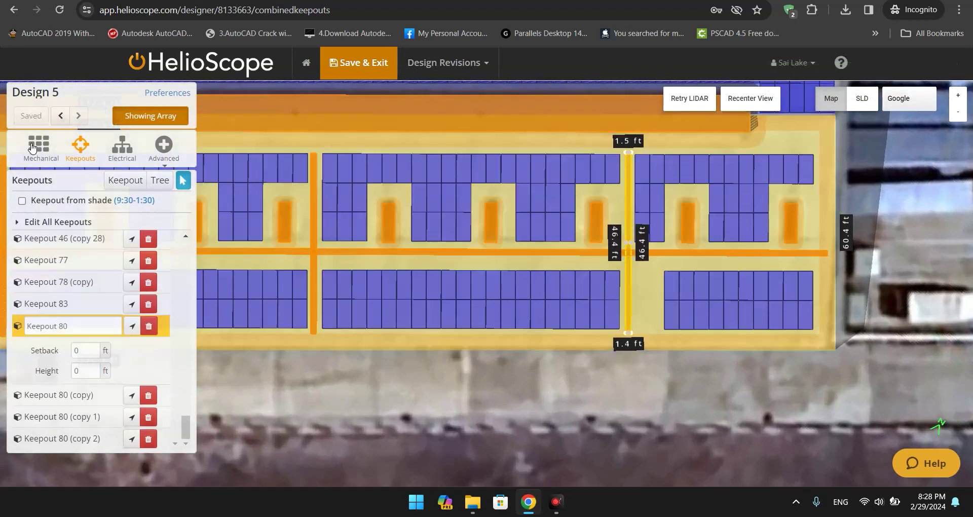
{"action": "left_click", "coordinate": [31, 146]}
{"action": "left_click", "coordinate": [46, 304]}
{"action": "left_click", "coordinate": [136, 402]}
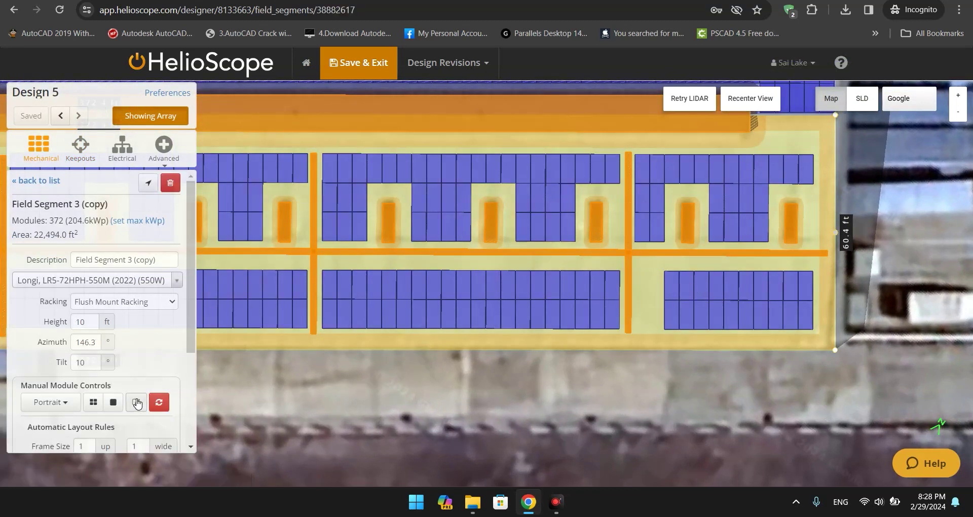
{"action": "left_click_drag", "start_coordinate": [804, 317], "coordinate": [659, 274]}
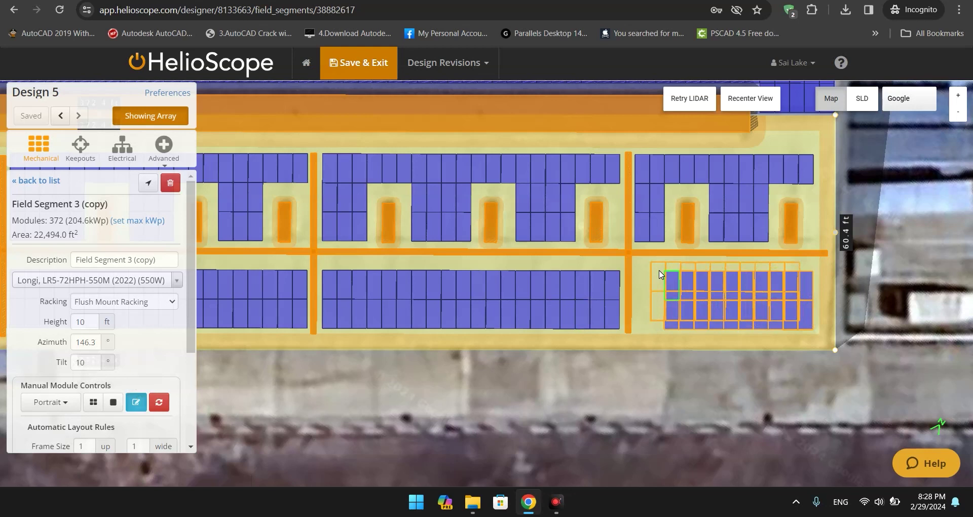
{"action": "left_click_drag", "start_coordinate": [659, 274], "coordinate": [659, 272]}
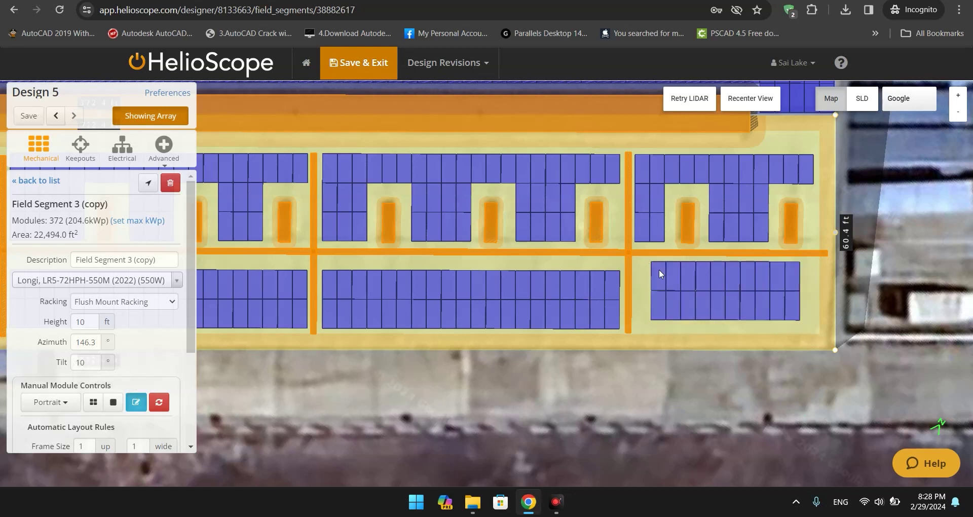
Try to reposition the modules of the lower row's first four blocks together, and undo the change
{"action": "scroll", "coordinate": [666, 367], "scroll_direction": "down", "scroll_amount": 3}
{"action": "scroll", "coordinate": [666, 367], "scroll_direction": "down", "scroll_amount": 2}
{"action": "left_click_drag", "start_coordinate": [583, 423], "coordinate": [708, 420]}
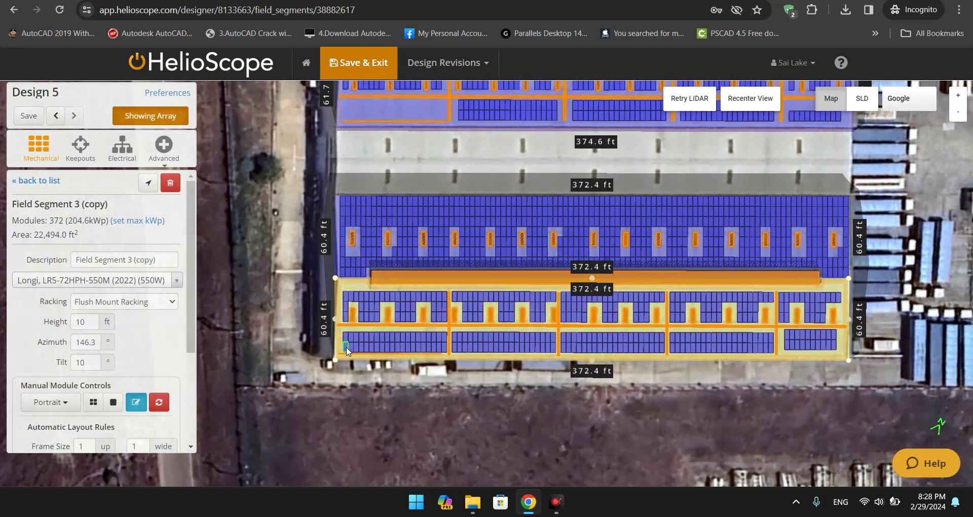
{"action": "left_click_drag", "start_coordinate": [387, 342], "coordinate": [771, 348]}
{"action": "left_click_drag", "start_coordinate": [347, 348], "coordinate": [422, 376]}
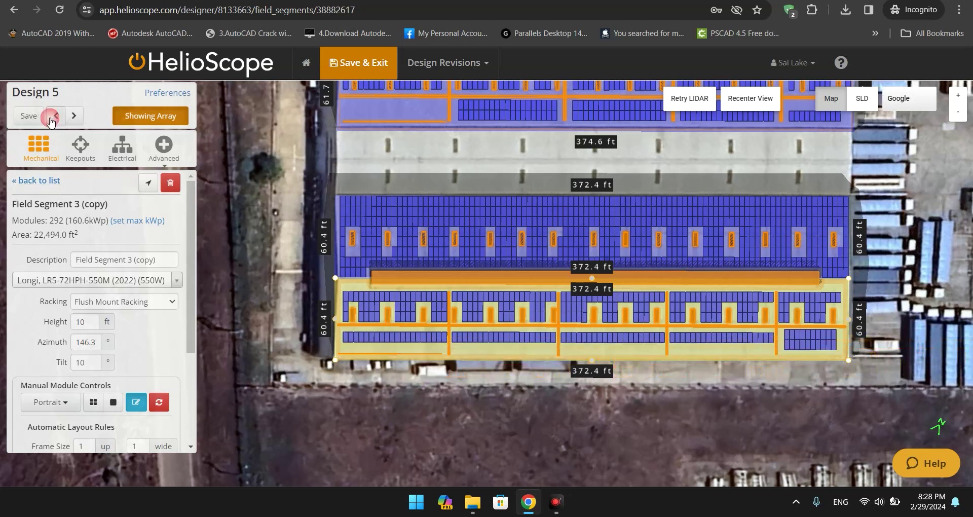
{"action": "left_click", "coordinate": [52, 116]}
Select the modules of the lower row's first four blocks together and move them slightly up, closer to the horizontal walkway keepout
{"action": "left_click_drag", "start_coordinate": [344, 345], "coordinate": [773, 342]}
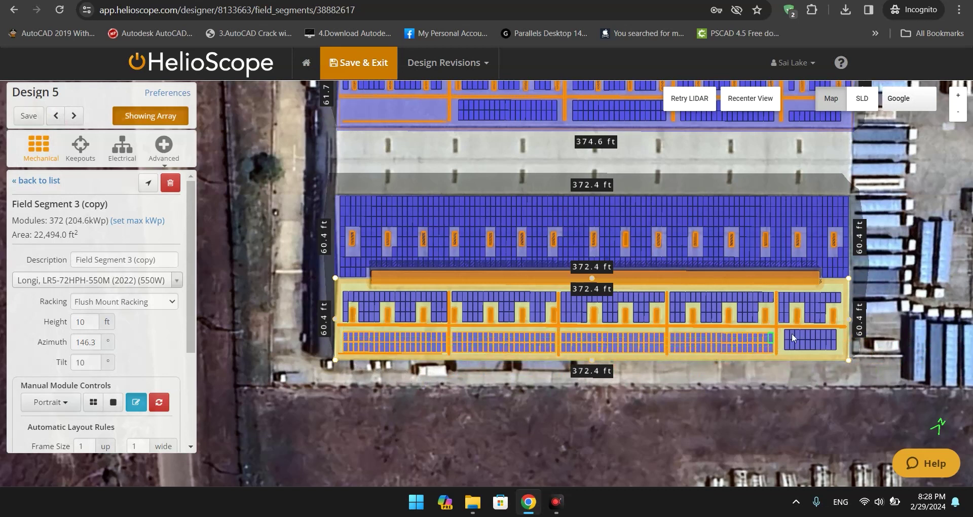
{"action": "scroll", "coordinate": [793, 332], "scroll_direction": "up", "scroll_amount": 4}
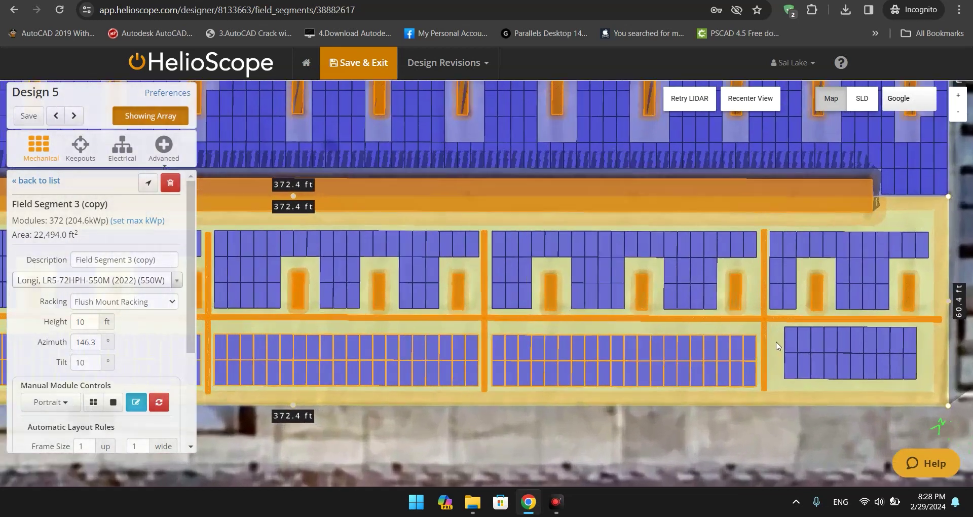
{"action": "scroll", "coordinate": [735, 350], "scroll_direction": "up", "scroll_amount": 3}
{"action": "left_click_drag", "start_coordinate": [737, 352], "coordinate": [736, 344]}
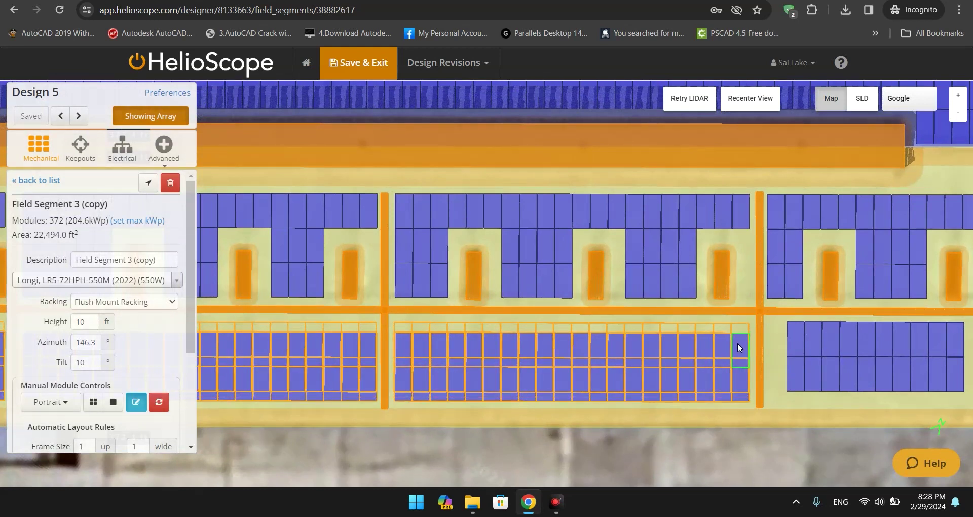
{"action": "scroll", "coordinate": [639, 457], "scroll_direction": "down", "scroll_amount": 2}
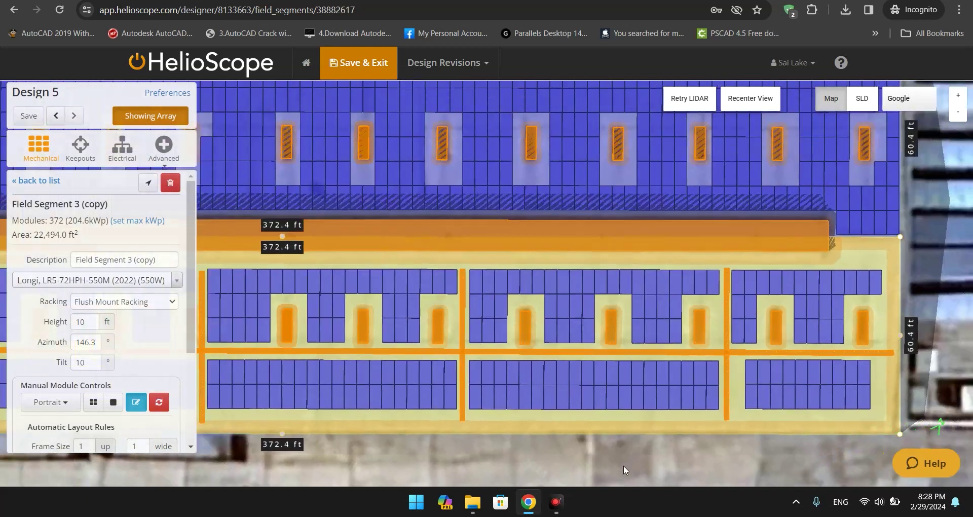
{"action": "scroll", "coordinate": [623, 465], "scroll_direction": "down", "scroll_amount": 3}
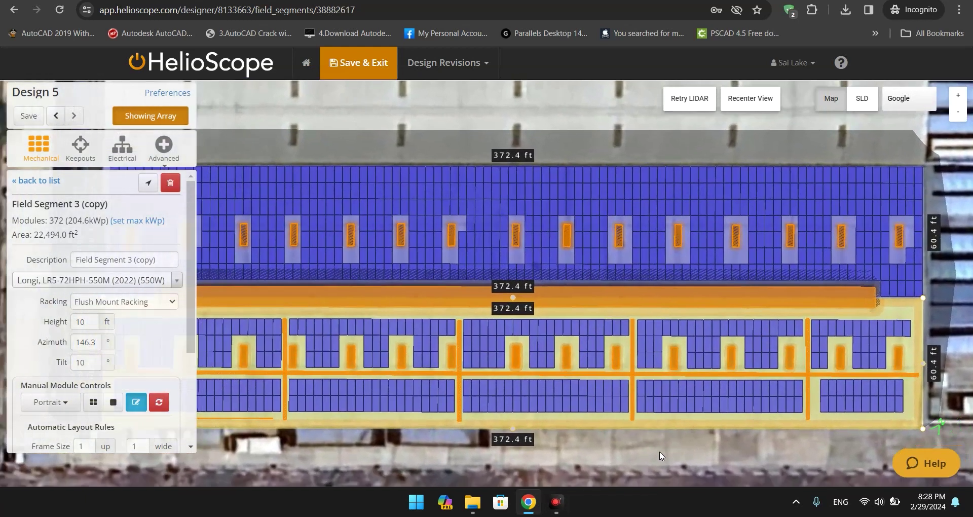
{"action": "scroll", "coordinate": [654, 456], "scroll_direction": "down", "scroll_amount": 2}
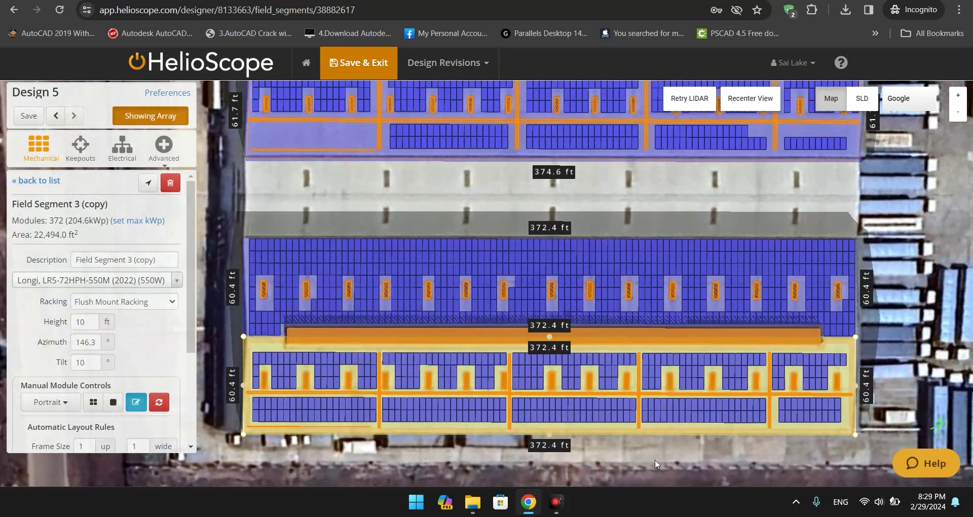
{"action": "scroll", "coordinate": [507, 380], "scroll_direction": "up", "scroll_amount": 2}
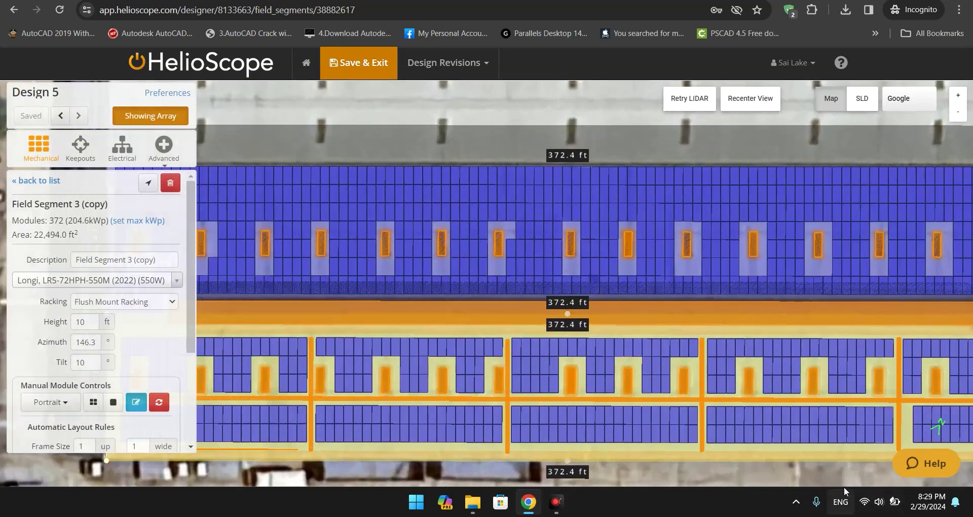
{"action": "scroll", "coordinate": [583, 400], "scroll_direction": "down", "scroll_amount": 2}
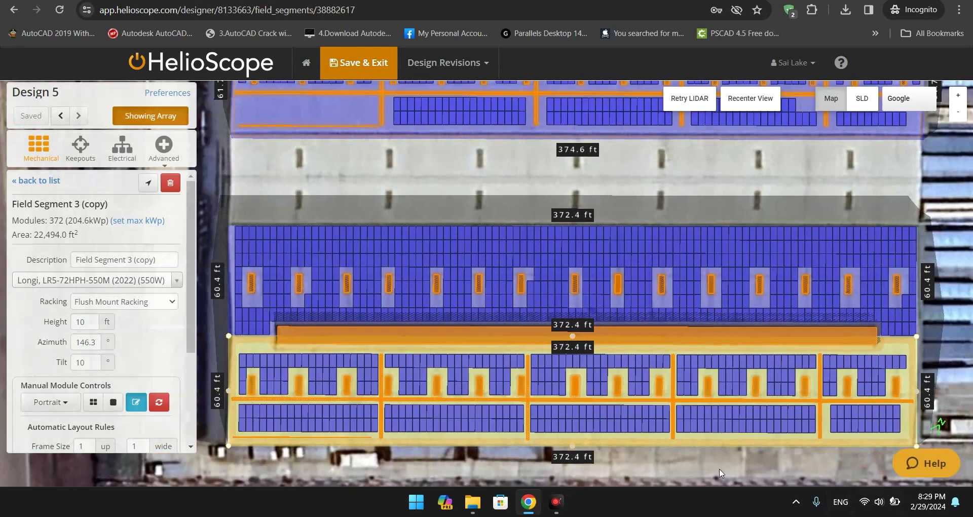
Rotate the map to view the roof from the opposite side, open Field Segment 3 and set its setback to 4 ft
{"action": "left_click_drag", "start_coordinate": [722, 474], "coordinate": [716, 418]}
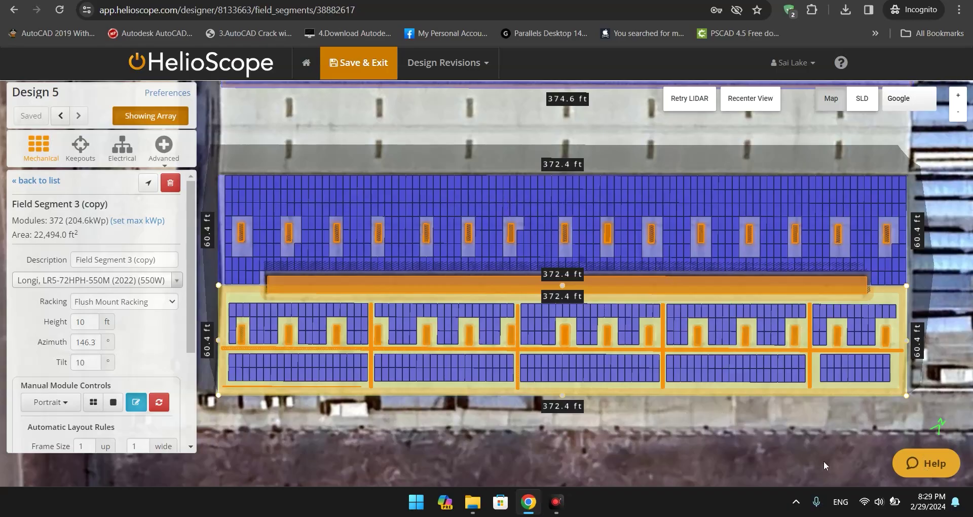
{"action": "left_click_drag", "start_coordinate": [691, 424], "coordinate": [437, 438]}
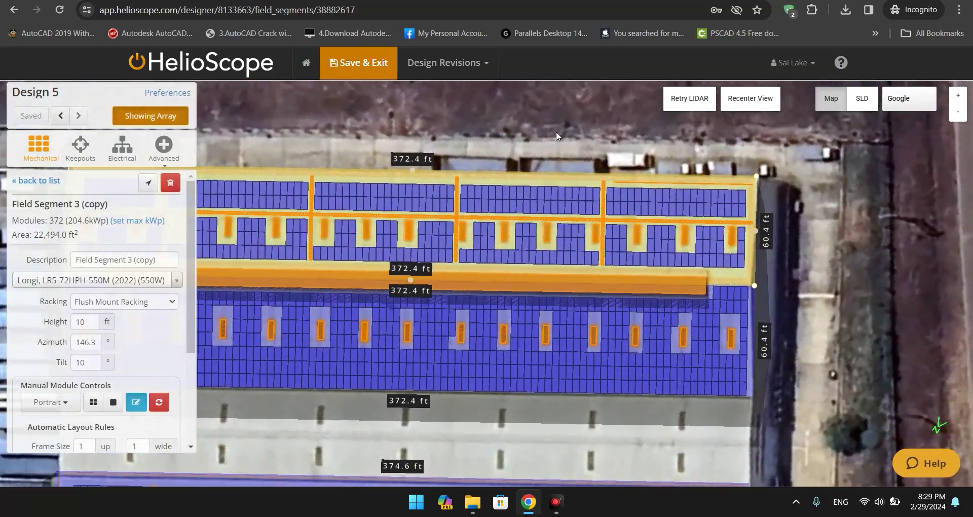
{"action": "left_click_drag", "start_coordinate": [525, 132], "coordinate": [619, 119]}
{"action": "scroll", "coordinate": [522, 403], "scroll_direction": "up", "scroll_amount": 1}
{"action": "scroll", "coordinate": [520, 414], "scroll_direction": "up", "scroll_amount": 1}
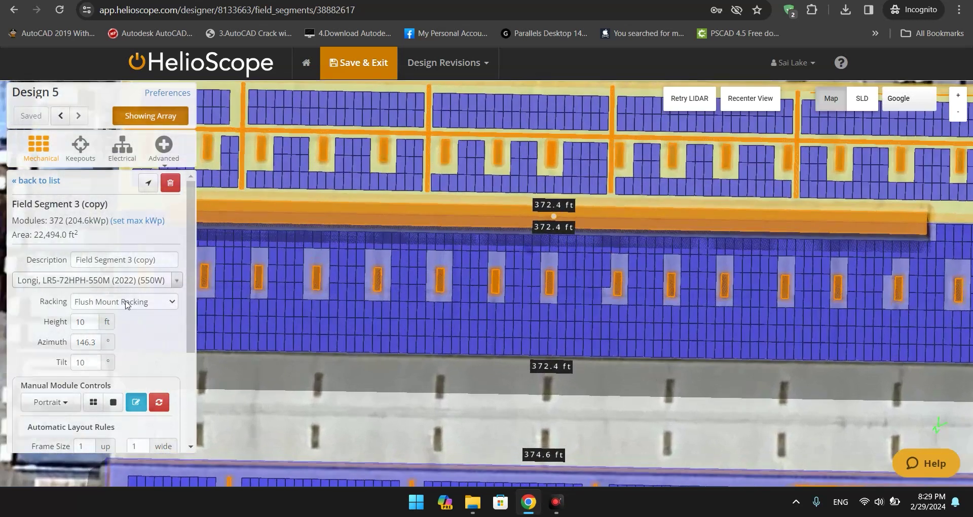
{"action": "left_click", "coordinate": [30, 186]}
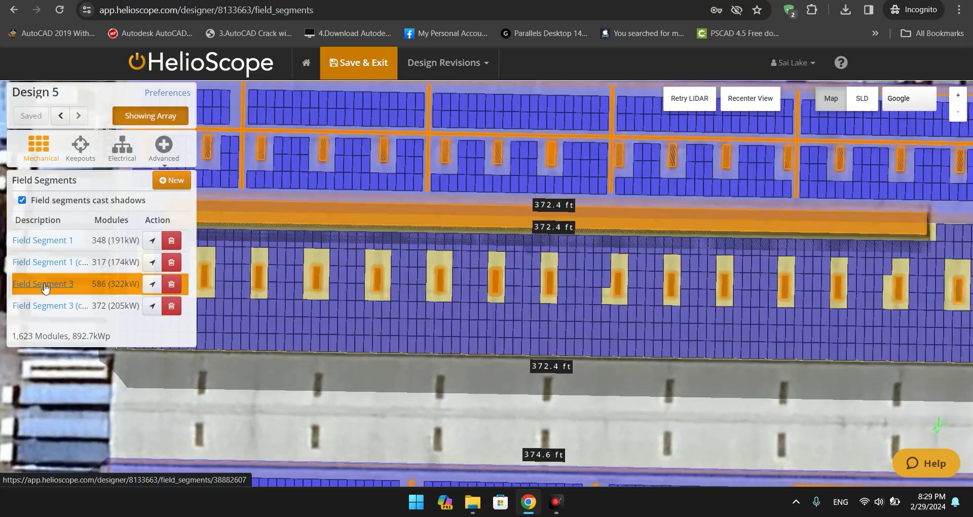
{"action": "left_click", "coordinate": [45, 287]}
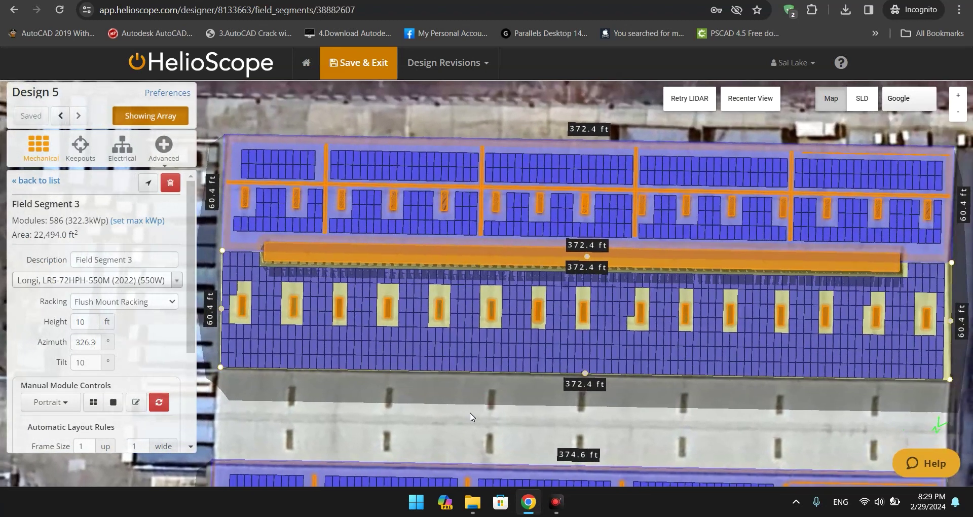
{"action": "left_click", "coordinate": [461, 411]}
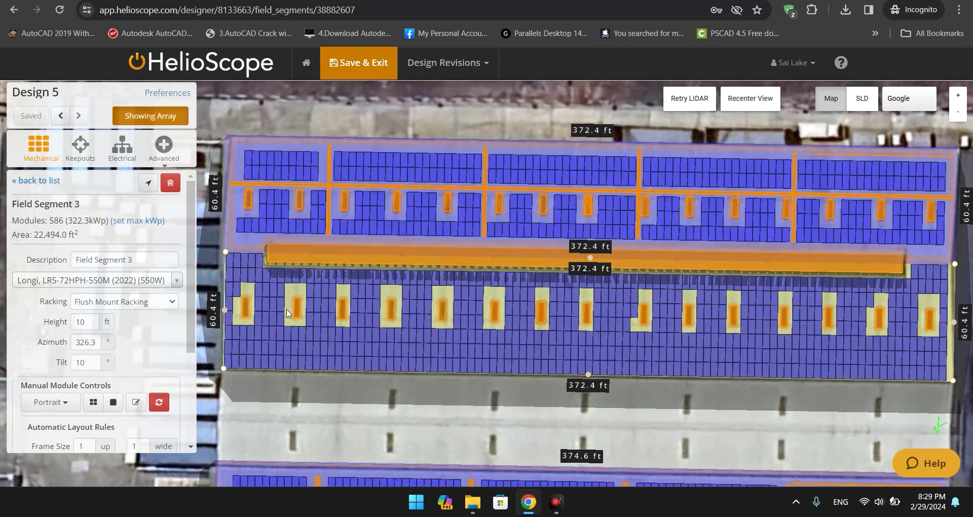
{"action": "scroll", "coordinate": [157, 360], "scroll_direction": "down", "scroll_amount": 3}
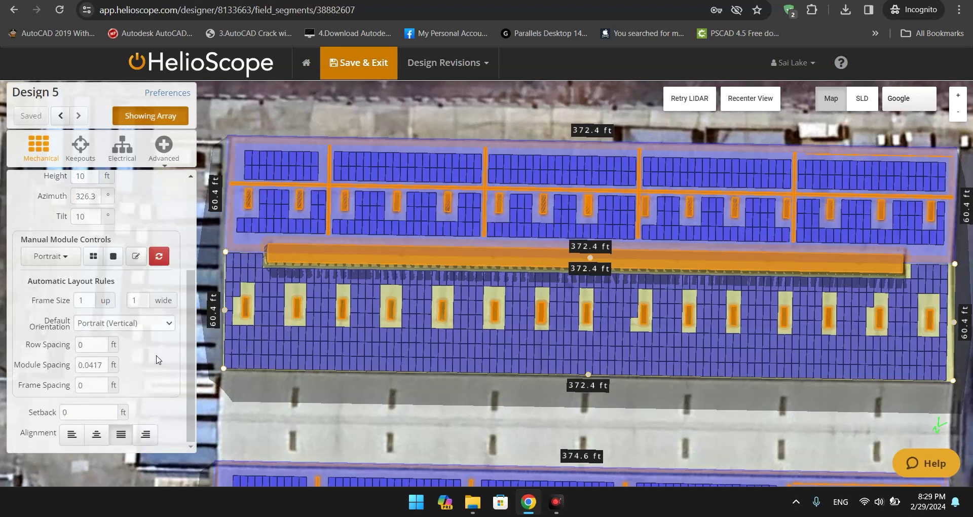
{"action": "left_click", "coordinate": [66, 412]}
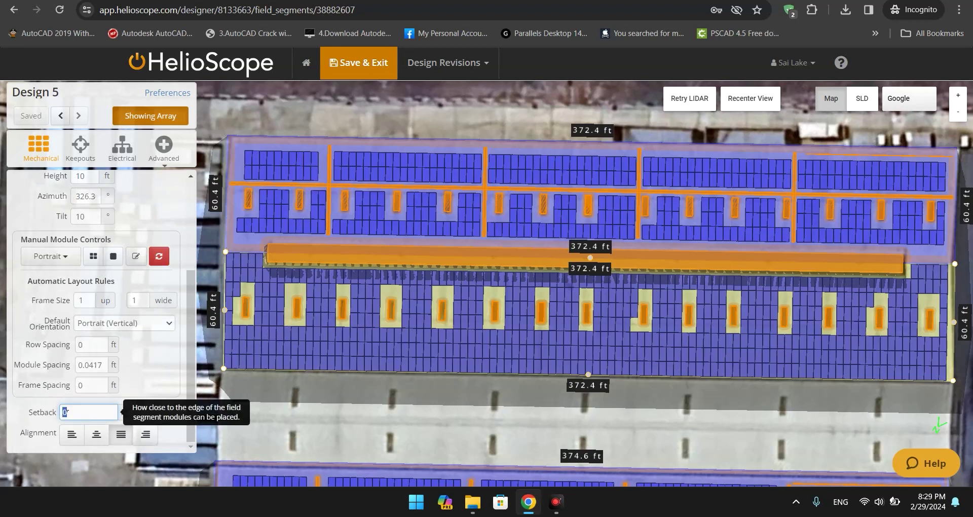
{"action": "type", "text": "4"}
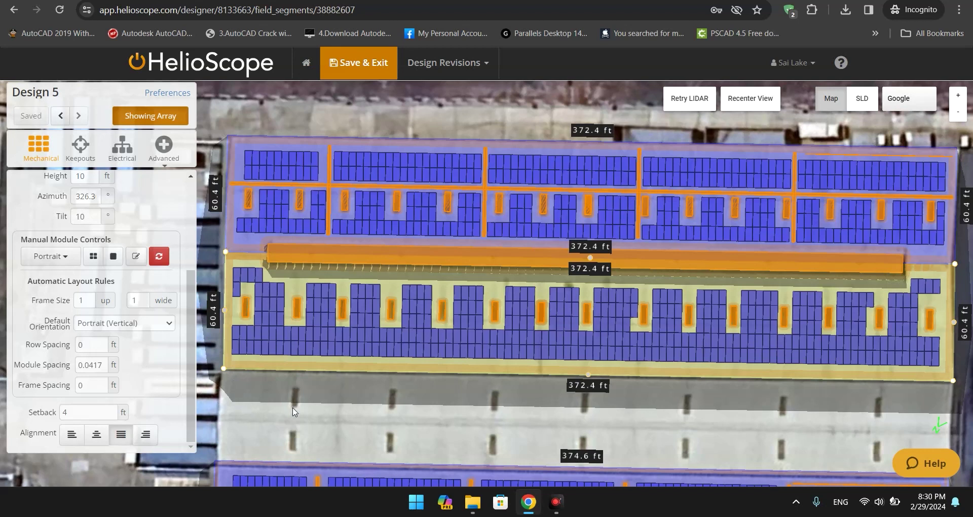
{"action": "scroll", "coordinate": [320, 415], "scroll_direction": "up", "scroll_amount": 1}
{"action": "scroll", "coordinate": [370, 420], "scroll_direction": "down", "scroll_amount": 1}
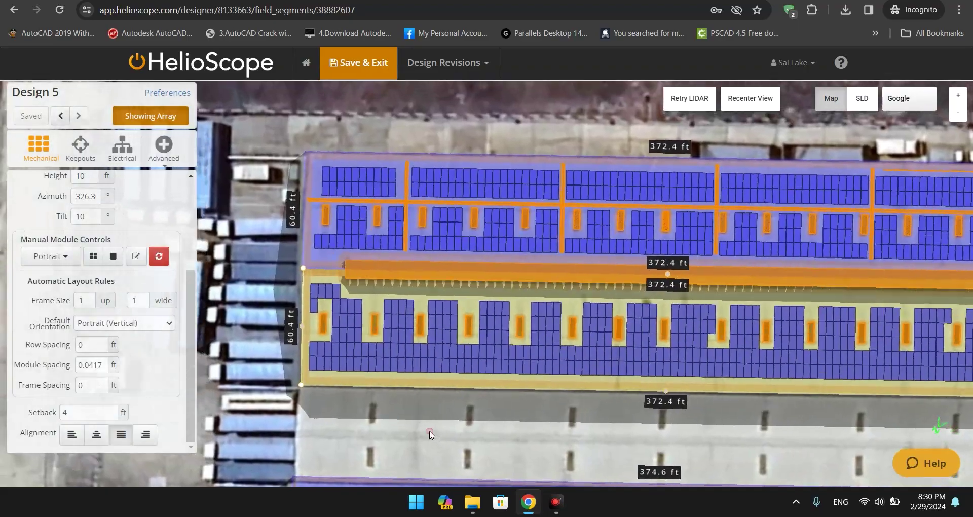
{"action": "left_click_drag", "start_coordinate": [430, 432], "coordinate": [410, 445]}
{"action": "left_click_drag", "start_coordinate": [361, 462], "coordinate": [366, 427]}
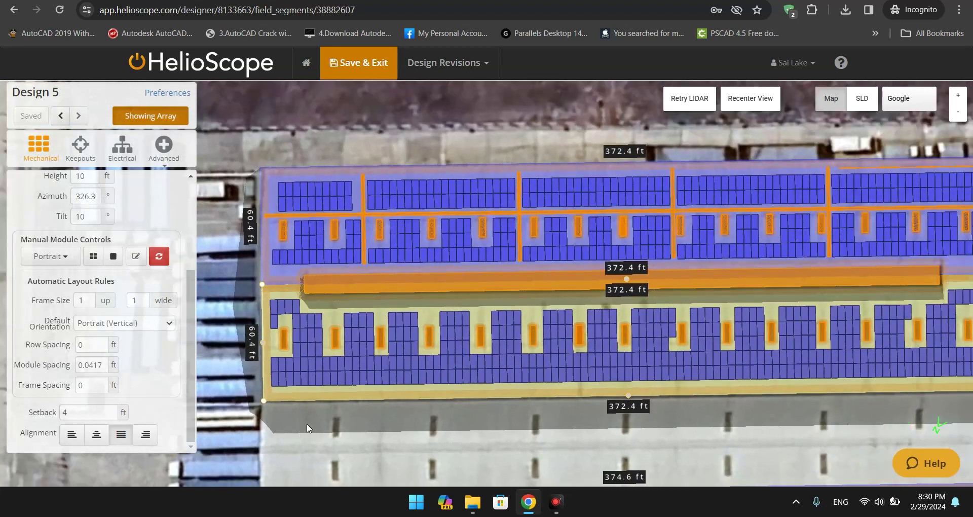
{"action": "scroll", "coordinate": [314, 402], "scroll_direction": "up", "scroll_amount": 2}
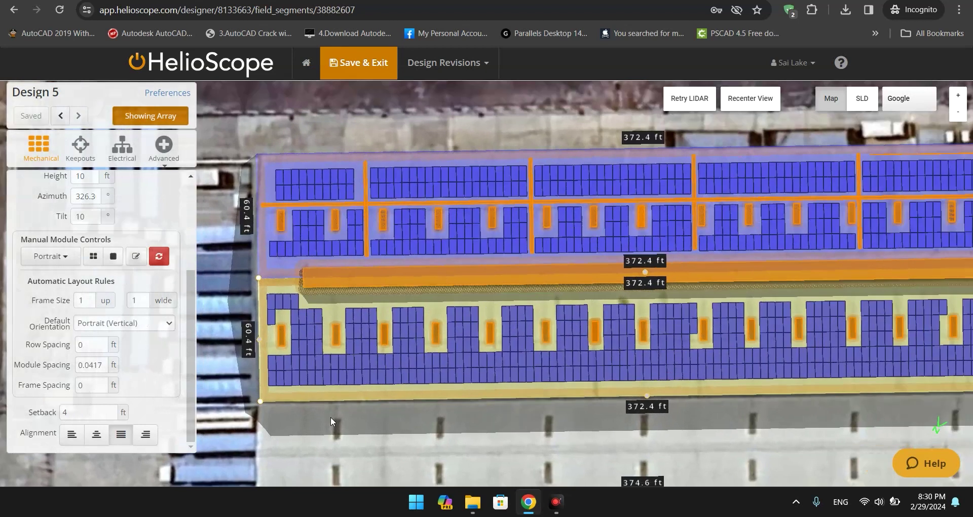
{"action": "scroll", "coordinate": [296, 403], "scroll_direction": "up", "scroll_amount": 2}
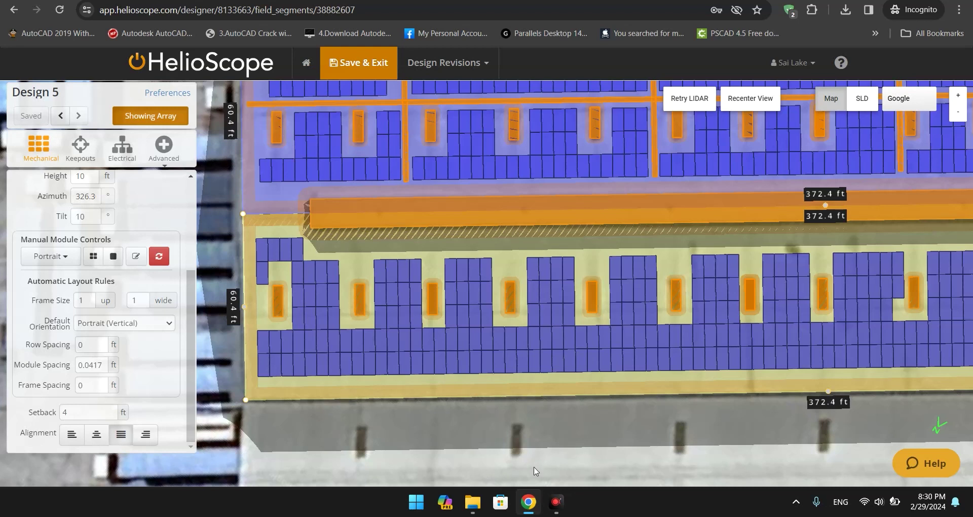
Open the Windows Calculator, multiply 3 by 3.2 and close the calculator
{"action": "key", "text": "super"}
{"action": "type", "text": "cal"}
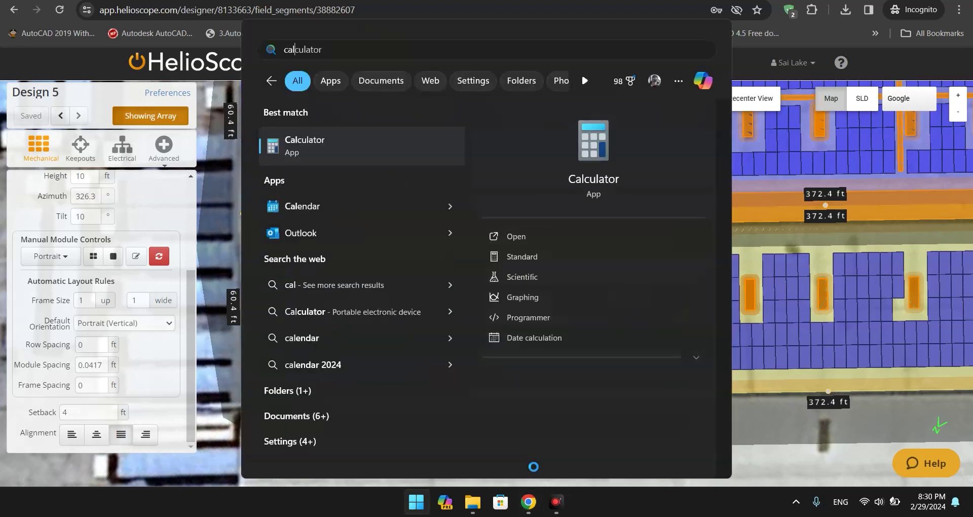
{"action": "type", "text": "ulat"}
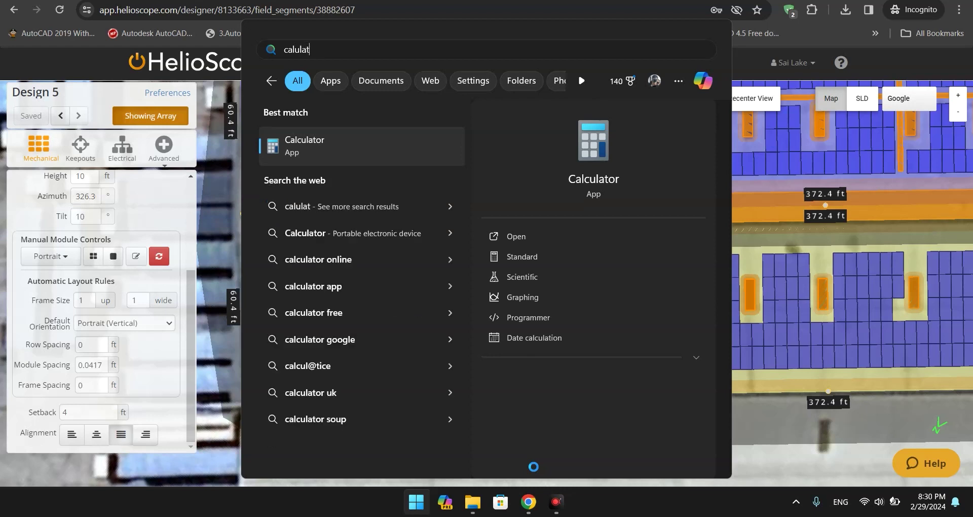
{"action": "left_click", "coordinate": [350, 142]}
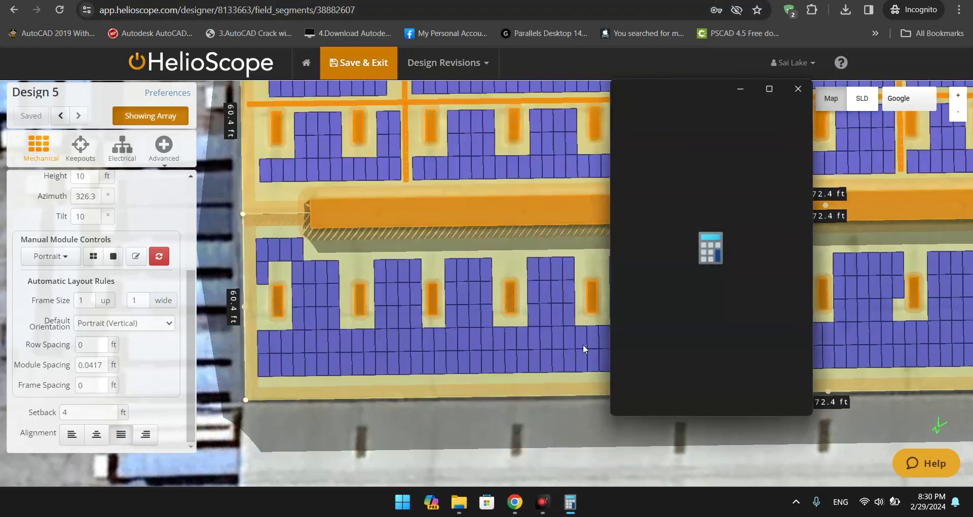
{"action": "type", "text": "3"}
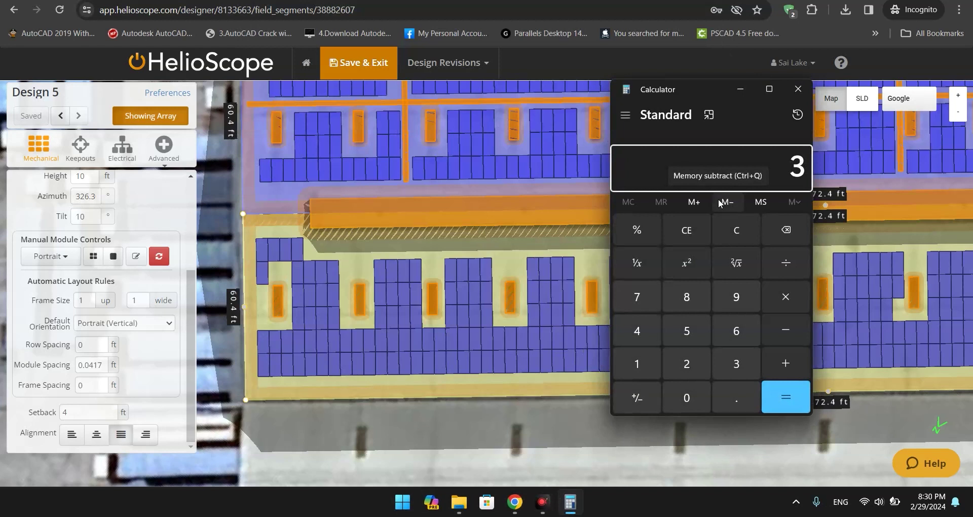
{"action": "type", "text": " × 3.2"}
{"action": "key", "text": "Return"}
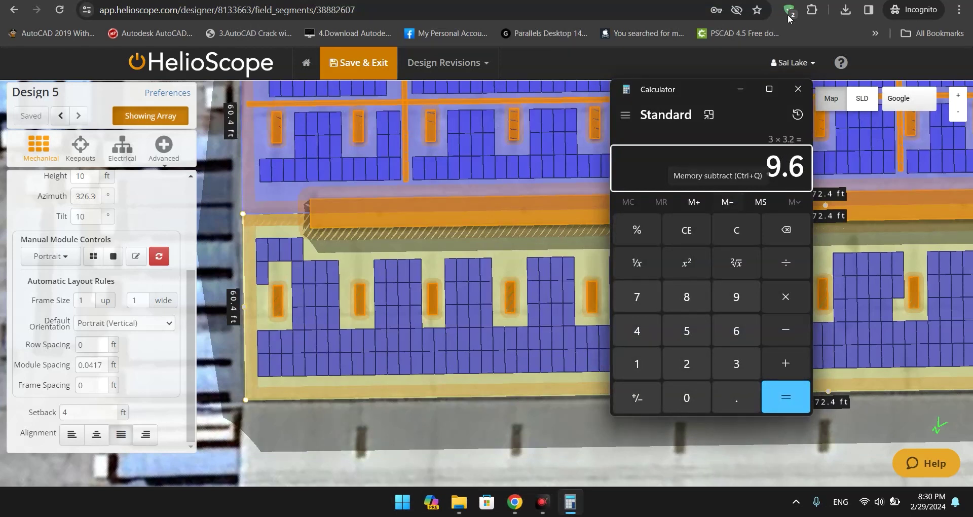
{"action": "left_click", "coordinate": [798, 88]}
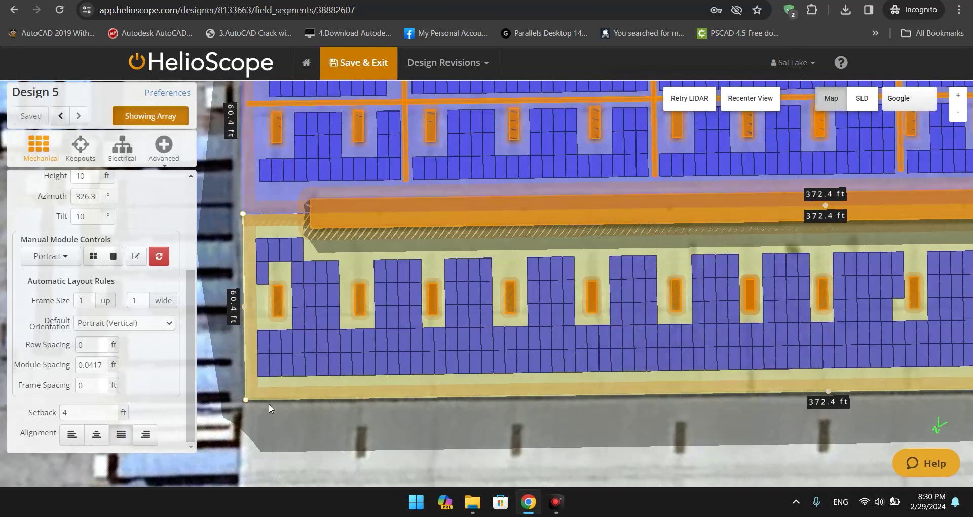
Examine the setback strip and the module layout around the skylight keepouts of Field Segment 3, and review the segment's module count
{"action": "scroll", "coordinate": [321, 435], "scroll_direction": "down", "scroll_amount": 1}
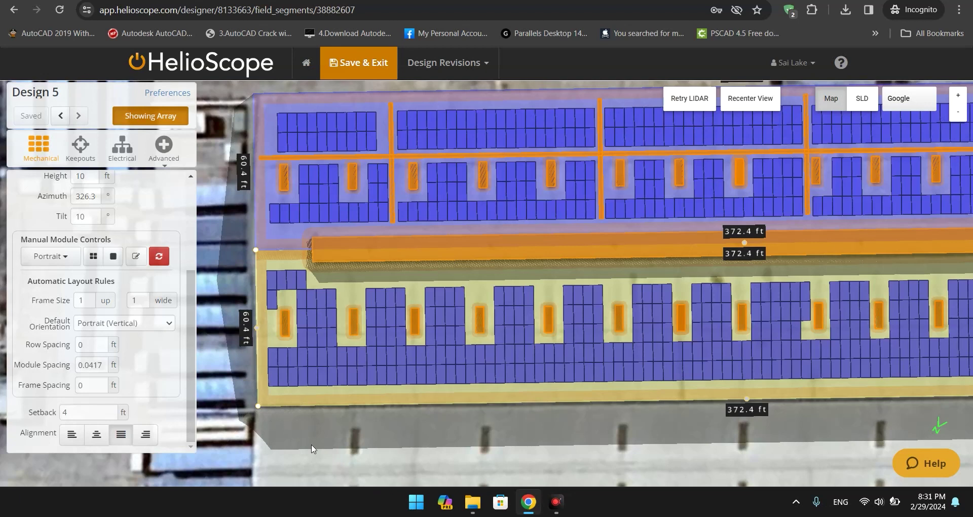
{"action": "scroll", "coordinate": [397, 467], "scroll_direction": "up", "scroll_amount": 1}
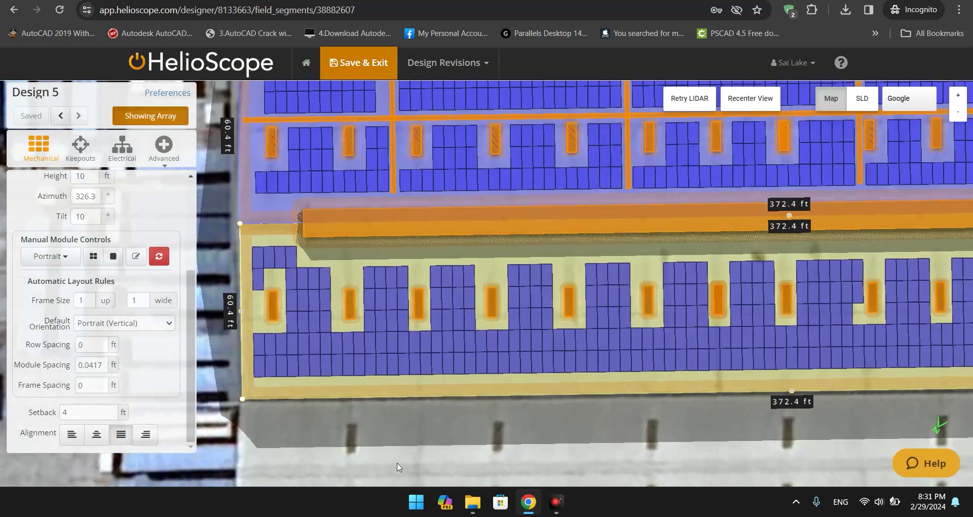
{"action": "scroll", "coordinate": [397, 467], "scroll_direction": "down", "scroll_amount": 1}
{"action": "scroll", "coordinate": [317, 459], "scroll_direction": "up", "scroll_amount": 1}
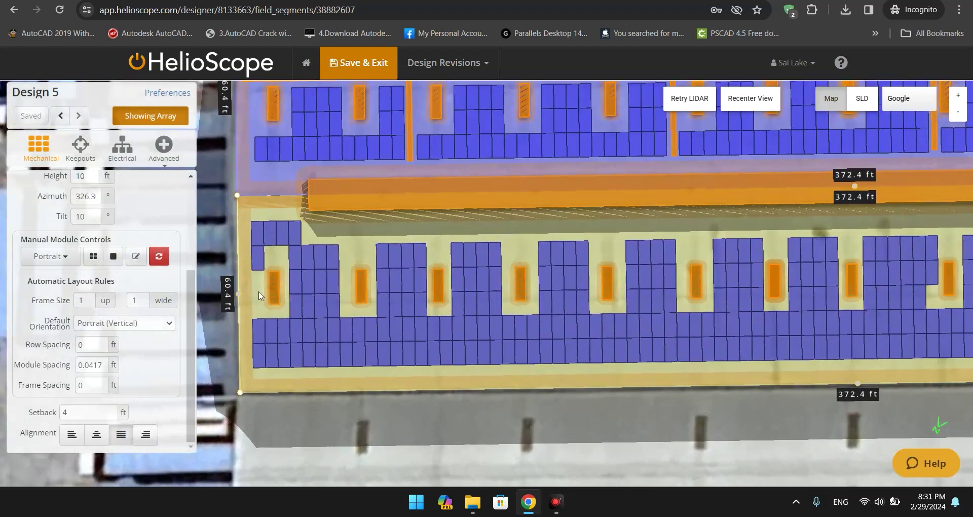
{"action": "scroll", "coordinate": [259, 293], "scroll_direction": "up", "scroll_amount": 4}
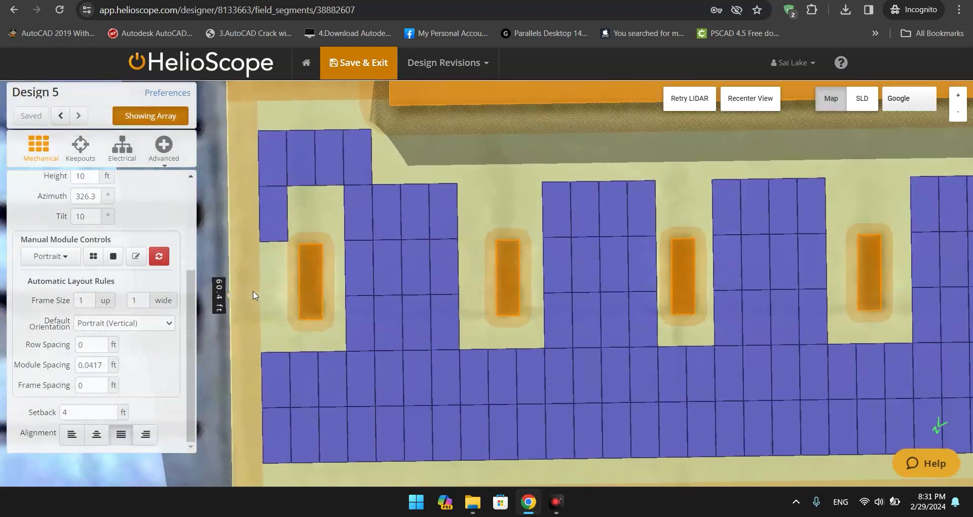
{"action": "scroll", "coordinate": [254, 295], "scroll_direction": "down", "scroll_amount": 4}
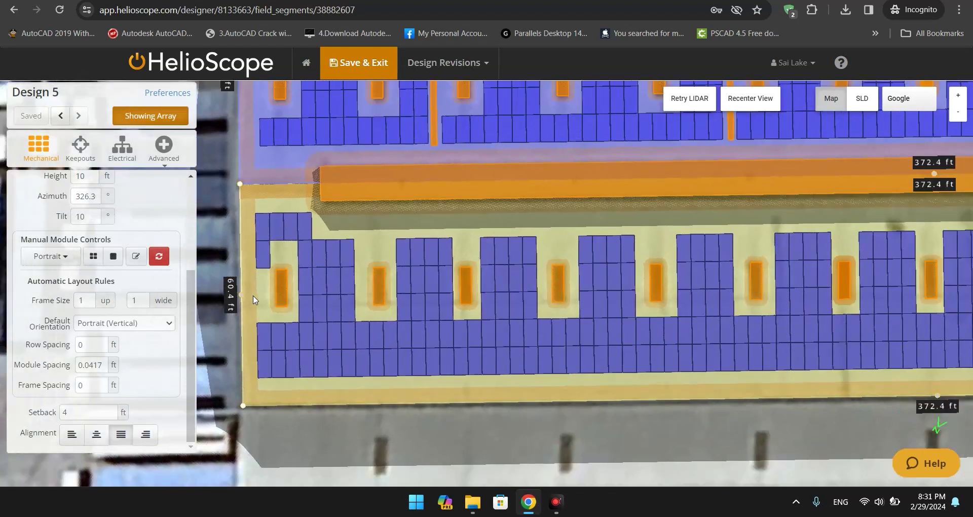
{"action": "scroll", "coordinate": [256, 314], "scroll_direction": "down", "scroll_amount": 3}
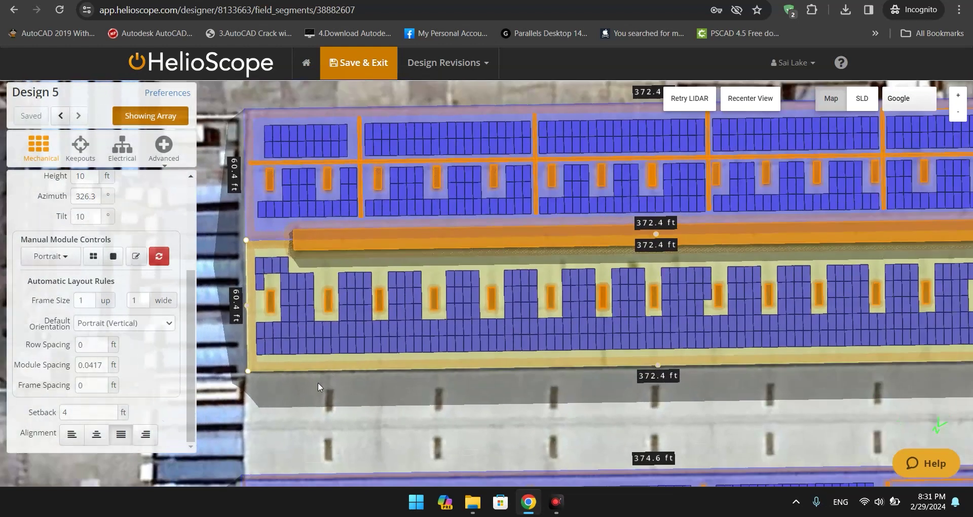
{"action": "left_click_drag", "start_coordinate": [599, 410], "coordinate": [567, 428]}
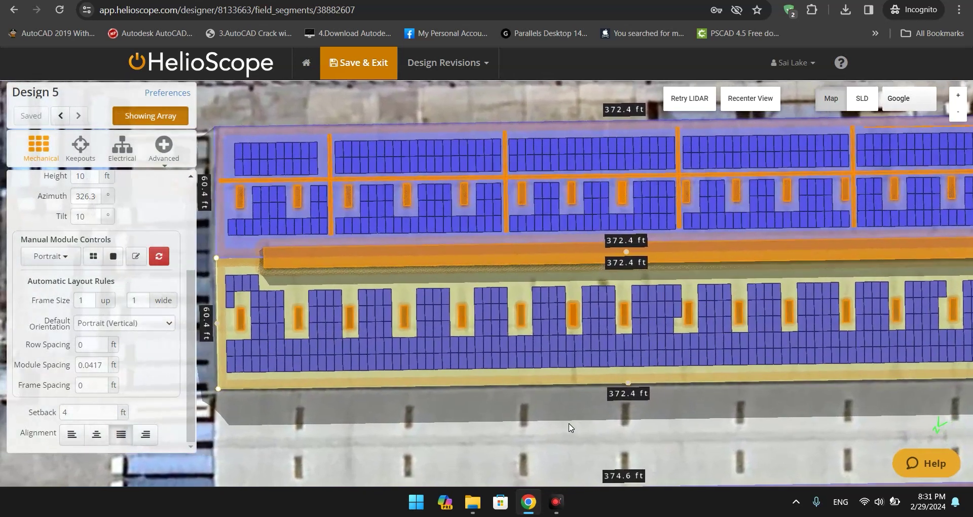
{"action": "scroll", "coordinate": [117, 238], "scroll_direction": "up", "scroll_amount": 2}
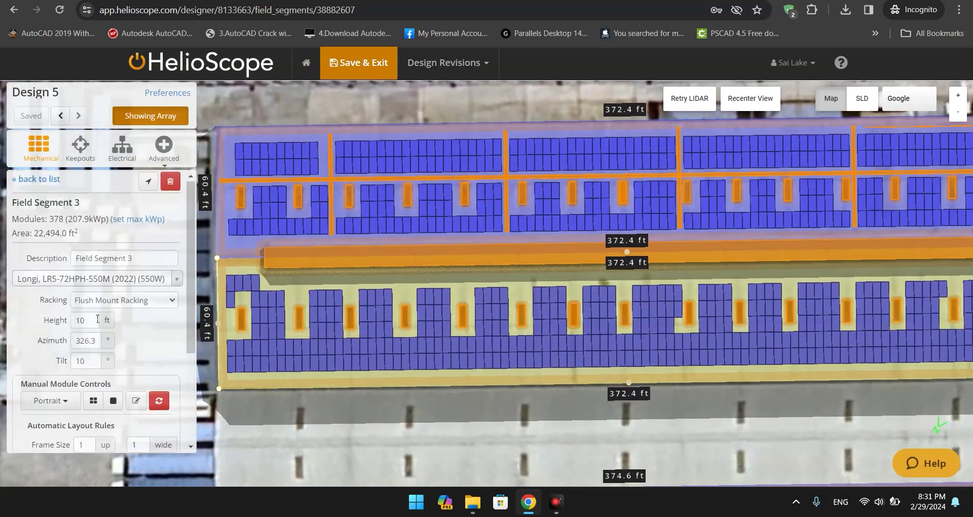
Switch to editing keepouts and select the horizontal walkway keepout that crosses Field Segment 3 (copy)
{"action": "scroll", "coordinate": [97, 319], "scroll_direction": "down", "scroll_amount": 2}
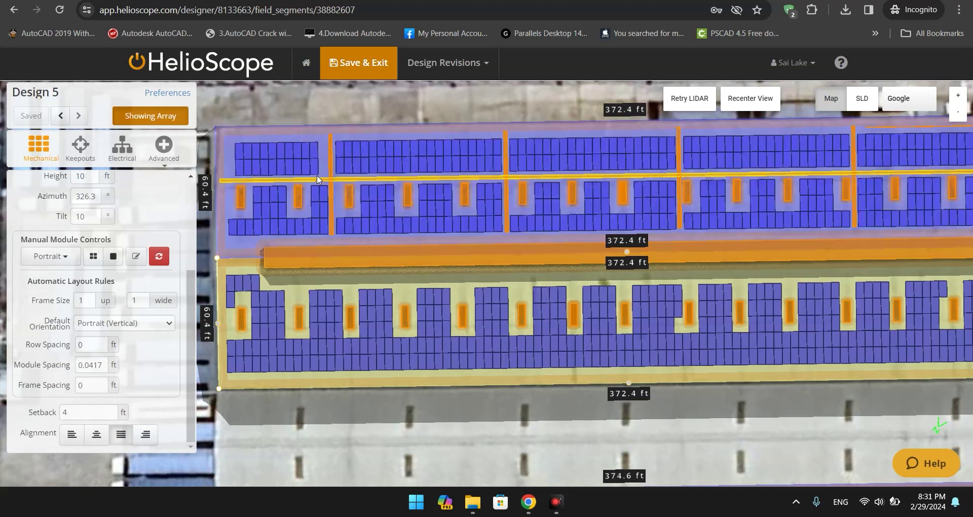
{"action": "left_click", "coordinate": [80, 147]}
{"action": "left_click", "coordinate": [182, 181]}
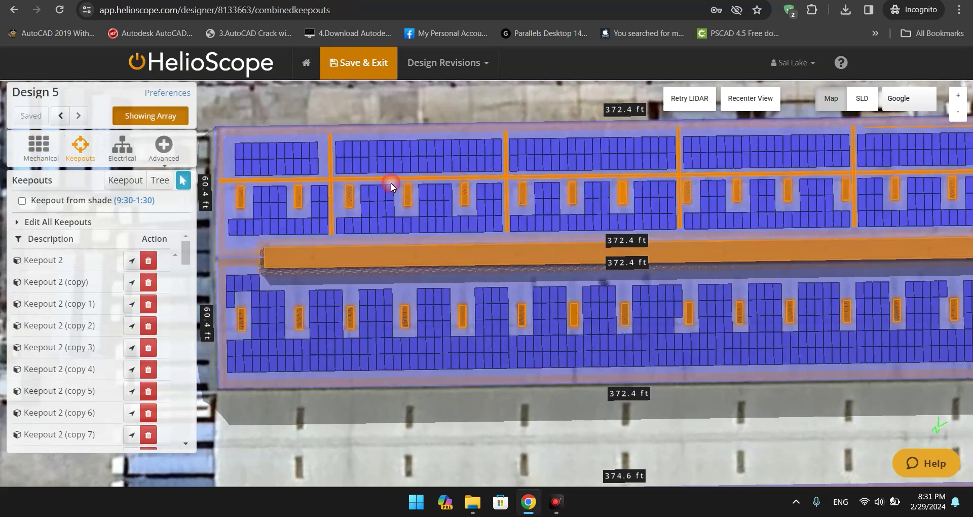
{"action": "left_click", "coordinate": [324, 181]}
{"action": "left_click", "coordinate": [323, 179]}
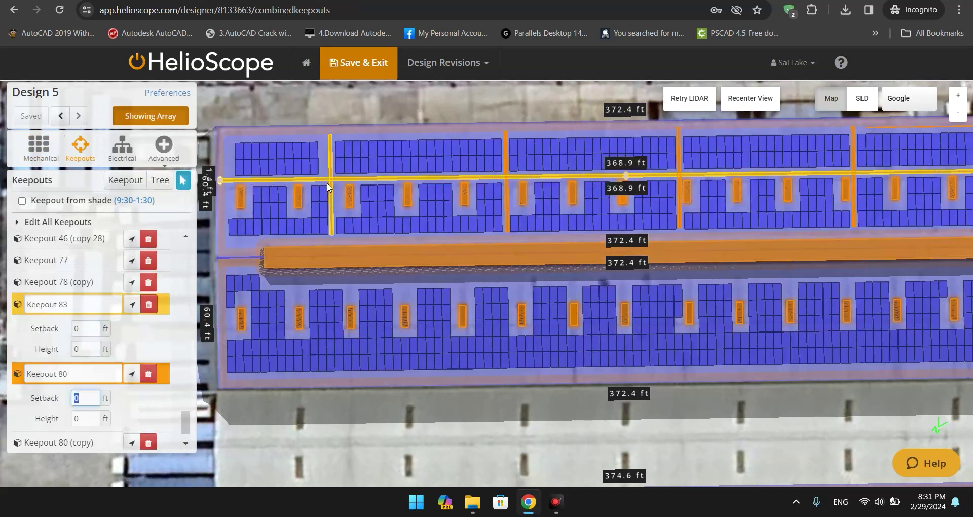
Try to place a copy of the horizontal walkway keepout across Field Segment 3, beneath the skylight keepouts
{"action": "left_click_drag", "start_coordinate": [326, 179], "coordinate": [323, 331]}
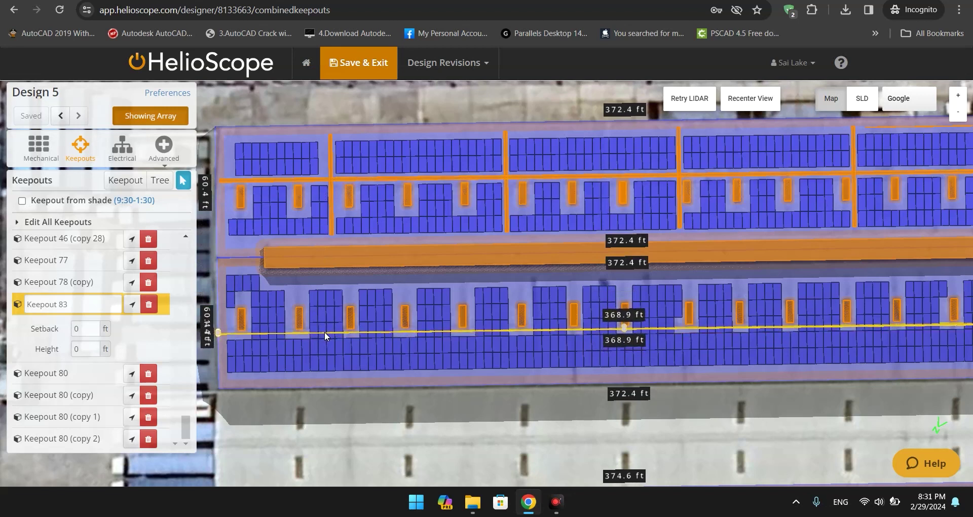
{"action": "key", "text": "ctrl+c"}
{"action": "key", "text": "ctrl+v"}
{"action": "scroll", "coordinate": [233, 343], "scroll_direction": "up", "scroll_amount": 1}
{"action": "scroll", "coordinate": [233, 342], "scroll_direction": "up", "scroll_amount": 1}
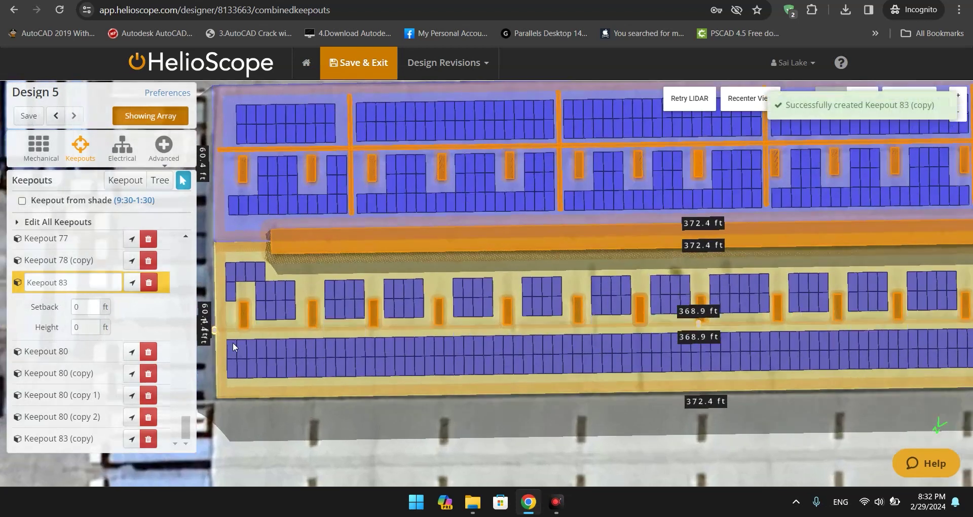
{"action": "scroll", "coordinate": [208, 337], "scroll_direction": "up", "scroll_amount": 3}
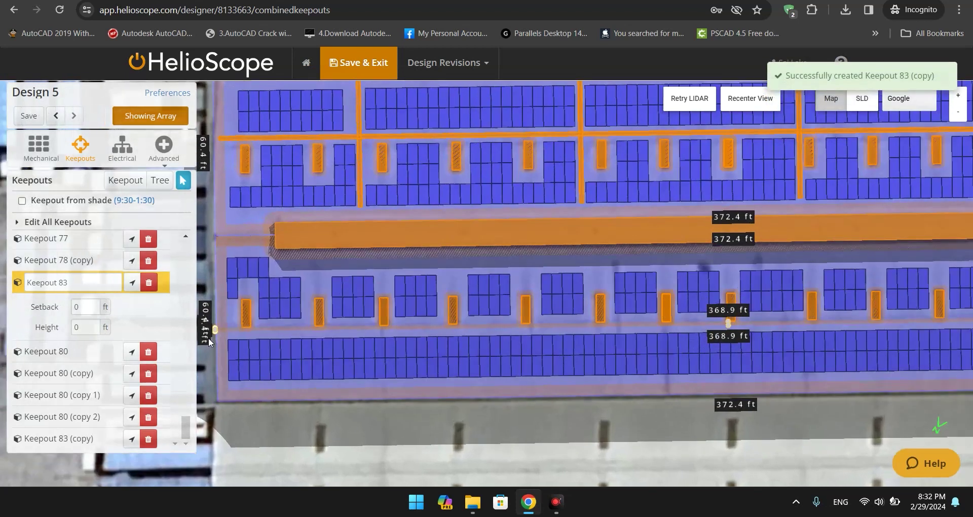
{"action": "scroll", "coordinate": [212, 335], "scroll_direction": "up", "scroll_amount": 3}
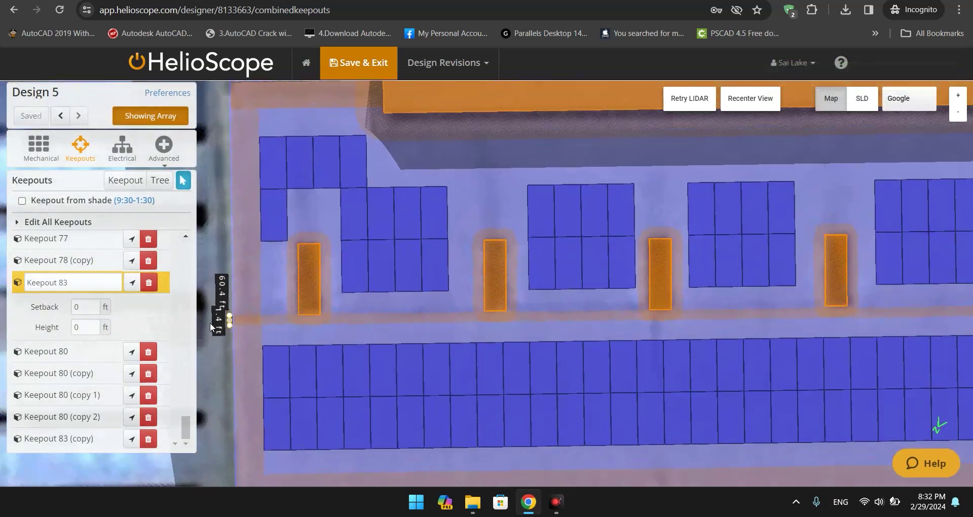
Undo the duplication of the walkway keepout and its move onto Field Segment 3
{"action": "left_click", "coordinate": [61, 115]}
{"action": "scroll", "coordinate": [409, 308], "scroll_direction": "down", "scroll_amount": 4}
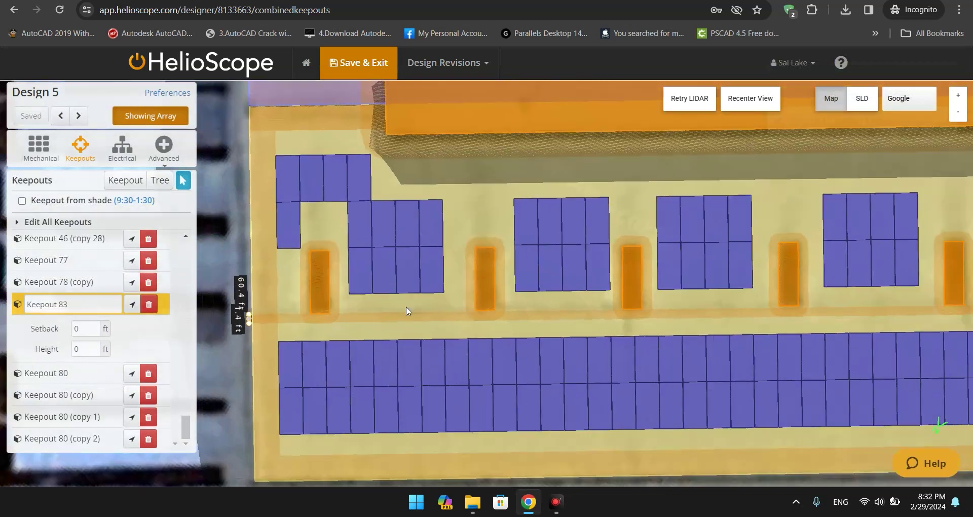
{"action": "scroll", "coordinate": [409, 309], "scroll_direction": "down", "scroll_amount": 2}
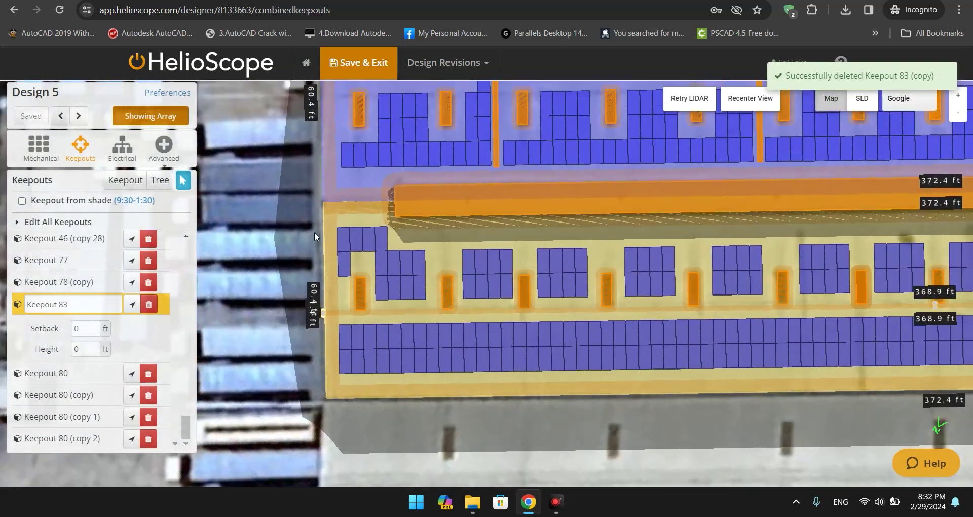
{"action": "left_click", "coordinate": [60, 115]}
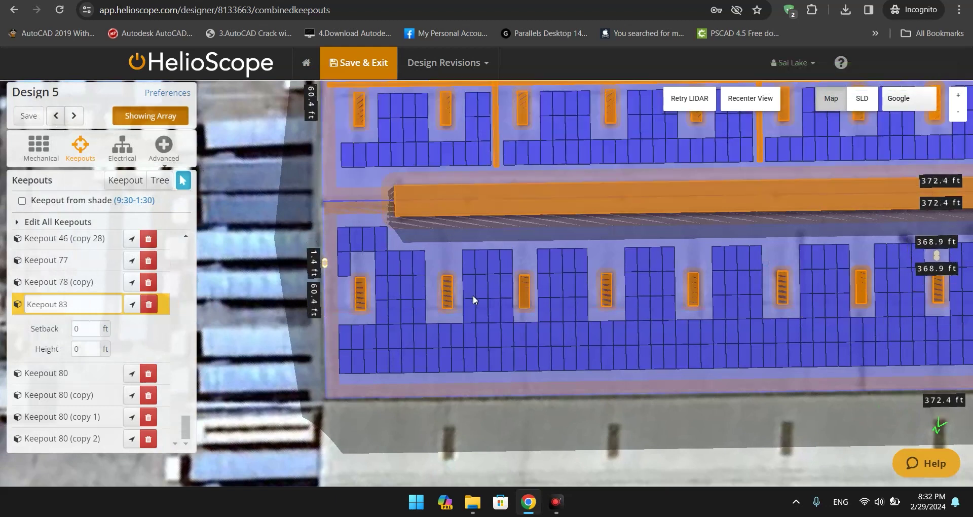
Move the horizontal walkway keepout to just below Field Segment 3's skylight keepouts, keeping a duplicate in Field Segment 3 (copy)
{"action": "left_click_drag", "start_coordinate": [473, 309], "coordinate": [461, 315]}
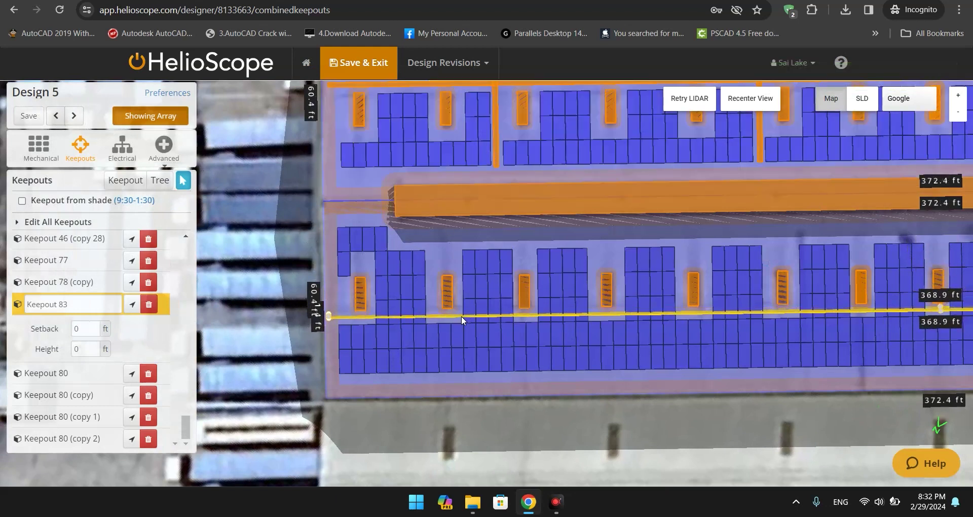
{"action": "key", "text": "ctrl+c"}
{"action": "key", "text": "ctrl+v"}
{"action": "scroll", "coordinate": [408, 343], "scroll_direction": "up", "scroll_amount": 2}
{"action": "scroll", "coordinate": [276, 336], "scroll_direction": "up", "scroll_amount": 2}
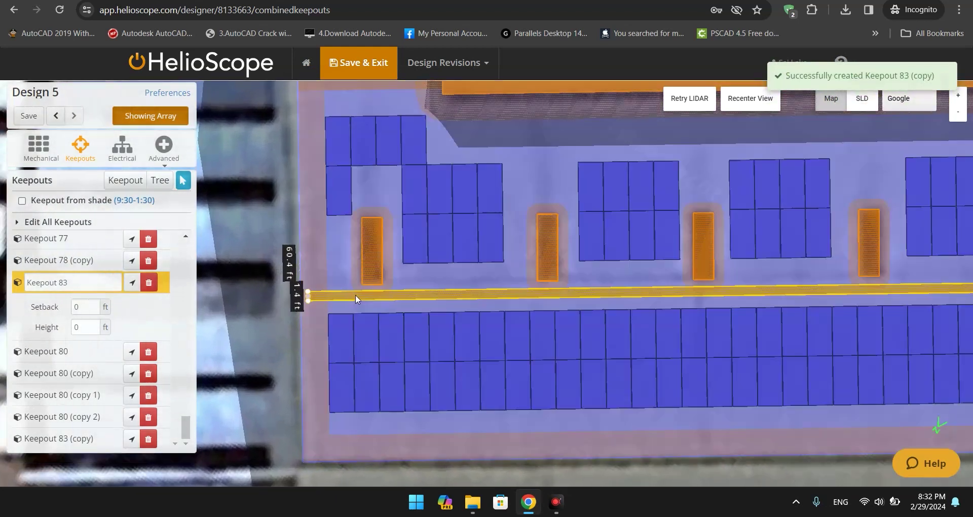
{"action": "scroll", "coordinate": [410, 300], "scroll_direction": "down", "scroll_amount": 4}
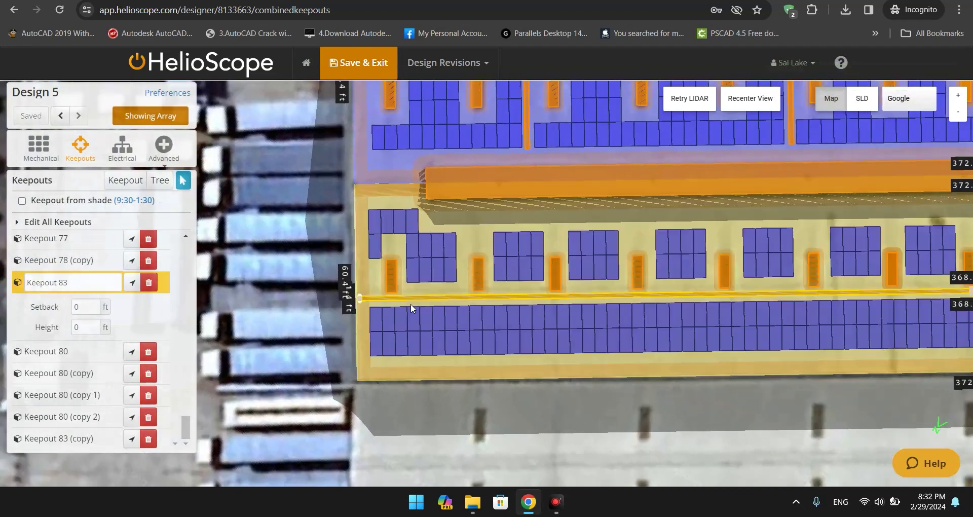
Nudge Field Segment 3's walkway keepout sideways and slightly down into the gap between the skylight keepouts and the lower modules, and deselect it
{"action": "scroll", "coordinate": [411, 304], "scroll_direction": "down", "scroll_amount": 2}
{"action": "left_click_drag", "start_coordinate": [660, 401], "coordinate": [610, 413]}
{"action": "scroll", "coordinate": [315, 257], "scroll_direction": "up", "scroll_amount": 5}
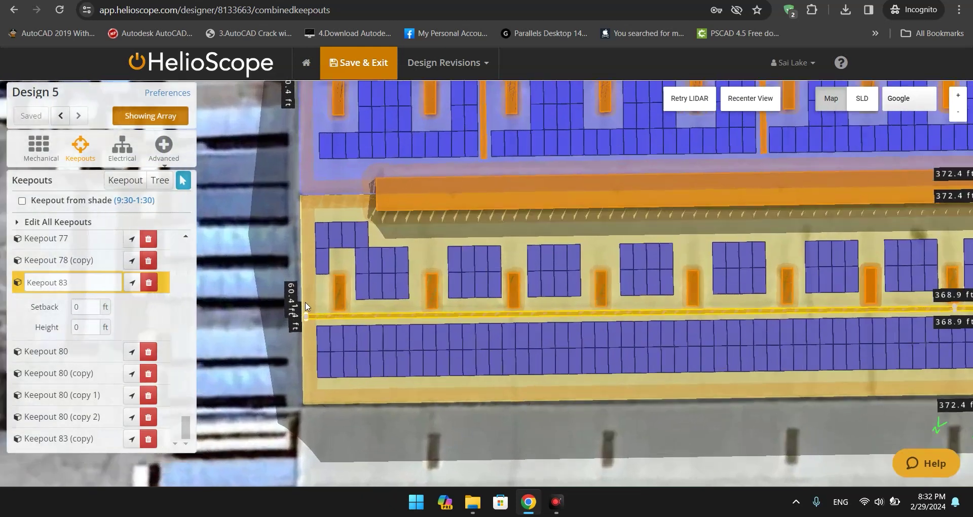
{"action": "scroll", "coordinate": [309, 306], "scroll_direction": "up", "scroll_amount": 1}
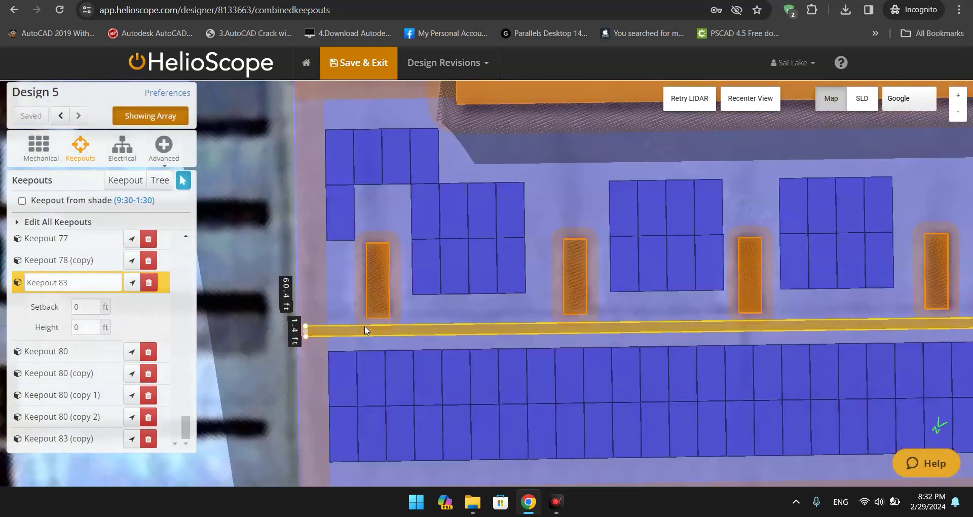
{"action": "left_click_drag", "start_coordinate": [412, 327], "coordinate": [408, 327]}
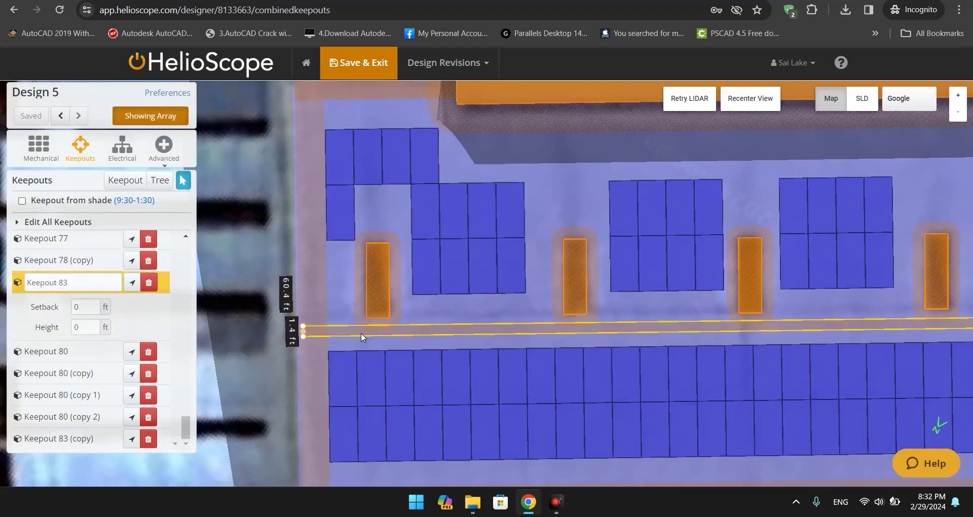
{"action": "scroll", "coordinate": [226, 346], "scroll_direction": "down", "scroll_amount": 1}
{"action": "left_click_drag", "start_coordinate": [429, 328], "coordinate": [429, 333]}
{"action": "scroll", "coordinate": [226, 363], "scroll_direction": "down", "scroll_amount": 5}
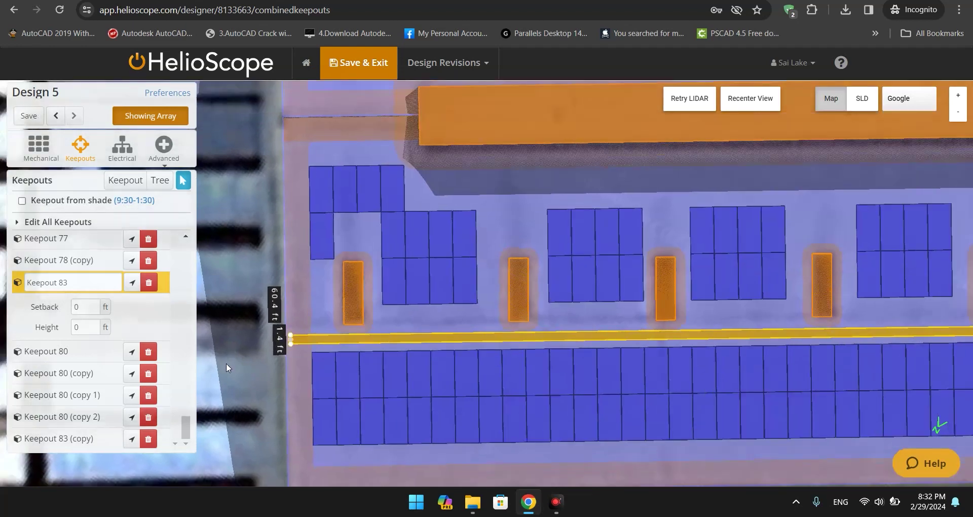
{"action": "scroll", "coordinate": [229, 364], "scroll_direction": "down", "scroll_amount": 3}
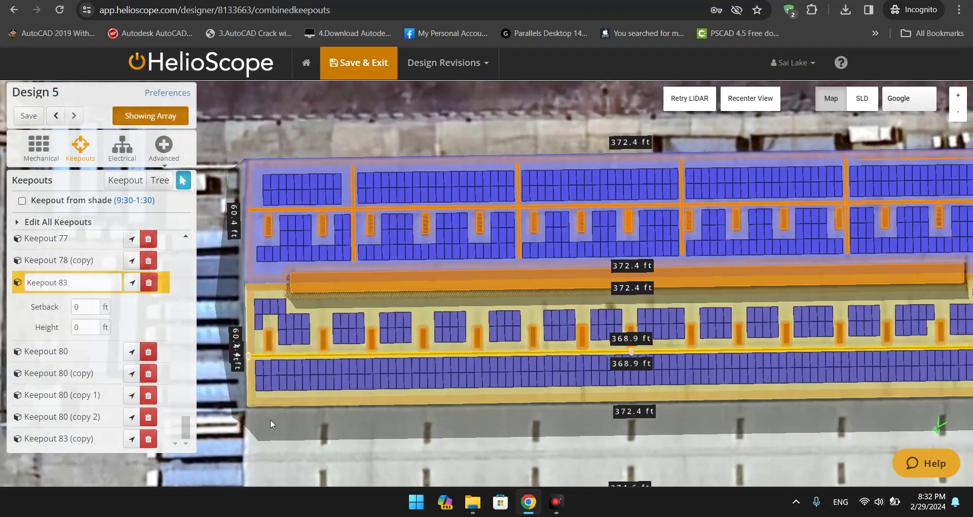
{"action": "scroll", "coordinate": [299, 426], "scroll_direction": "up", "scroll_amount": 3}
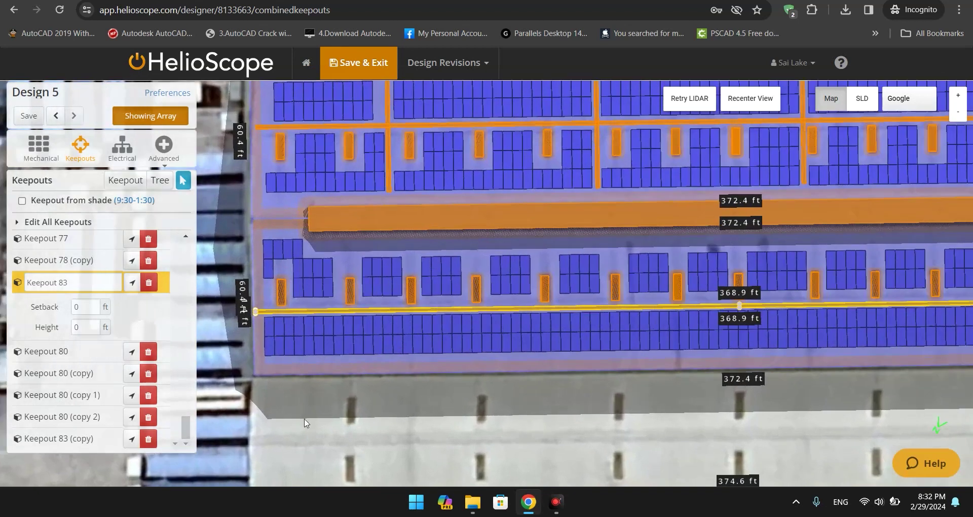
{"action": "left_click", "coordinate": [305, 423]}
{"action": "scroll", "coordinate": [285, 379], "scroll_direction": "up", "scroll_amount": 2}
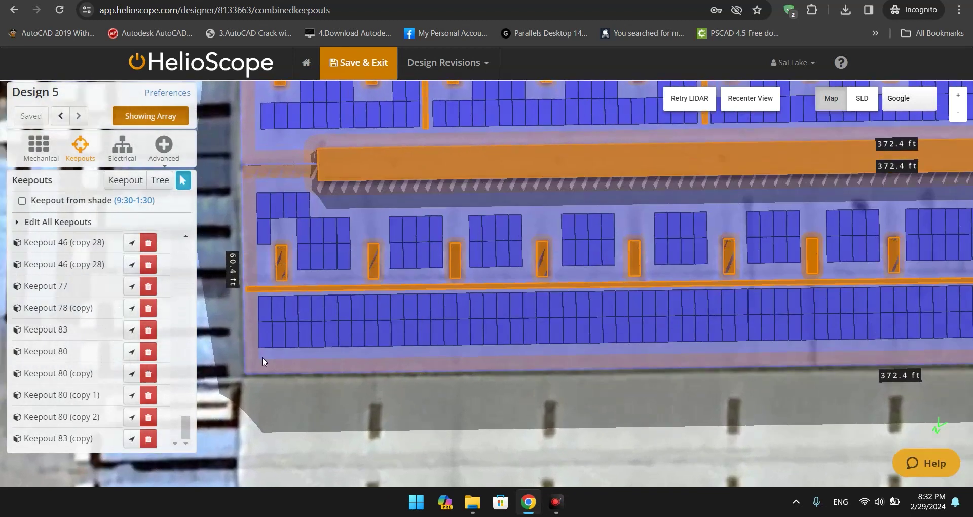
Review the settings and automatic layout rules of Field Segment 3 and return to the segment list
{"action": "left_click", "coordinate": [41, 151]}
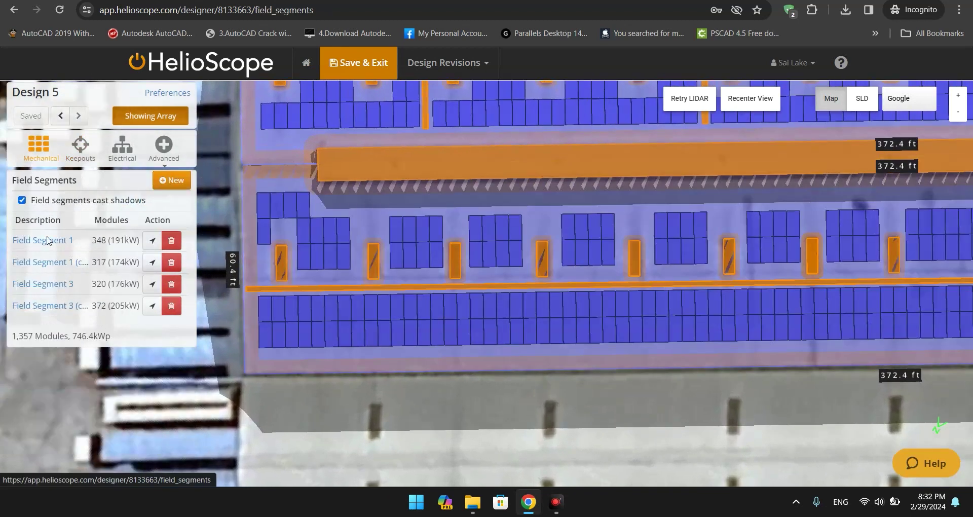
{"action": "left_click", "coordinate": [118, 283]}
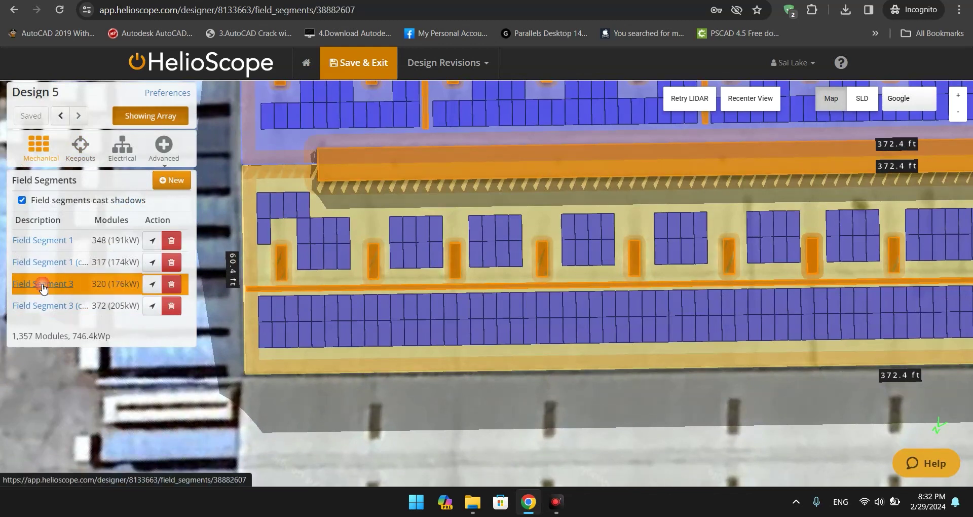
{"action": "left_click", "coordinate": [43, 284]}
{"action": "scroll", "coordinate": [98, 358], "scroll_direction": "down", "scroll_amount": 5}
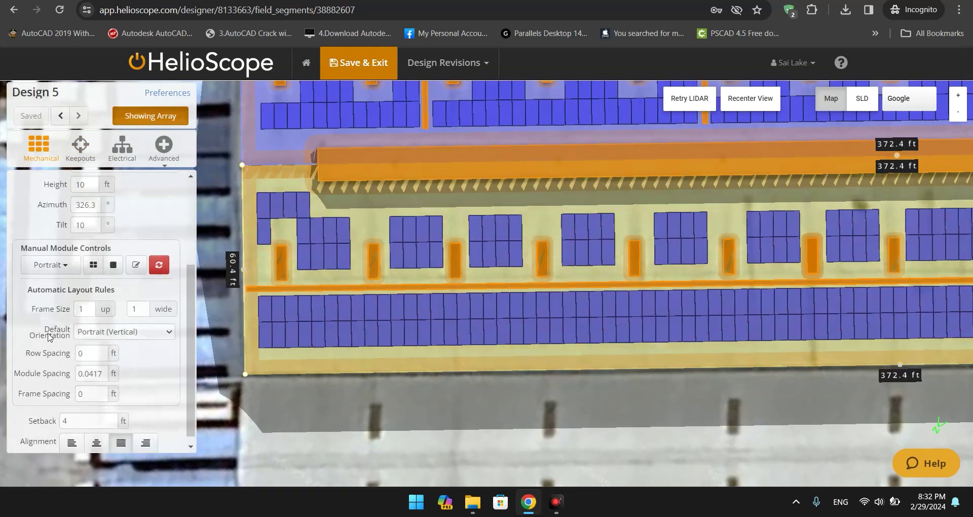
{"action": "scroll", "coordinate": [98, 359], "scroll_direction": "up", "scroll_amount": 5}
{"action": "left_click", "coordinate": [29, 180]}
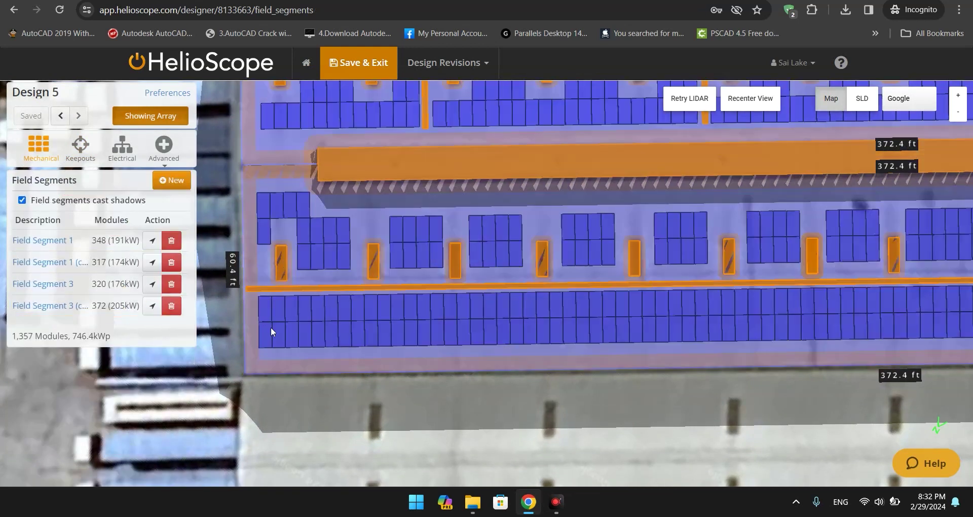
Move the 75.2 ft line keepout from the outer edge of Field Segment 3 (copy) to just below Field Segment 3's lower module rows
{"action": "scroll", "coordinate": [339, 386], "scroll_direction": "down", "scroll_amount": 1}
{"action": "scroll", "coordinate": [753, 275], "scroll_direction": "down", "scroll_amount": 1}
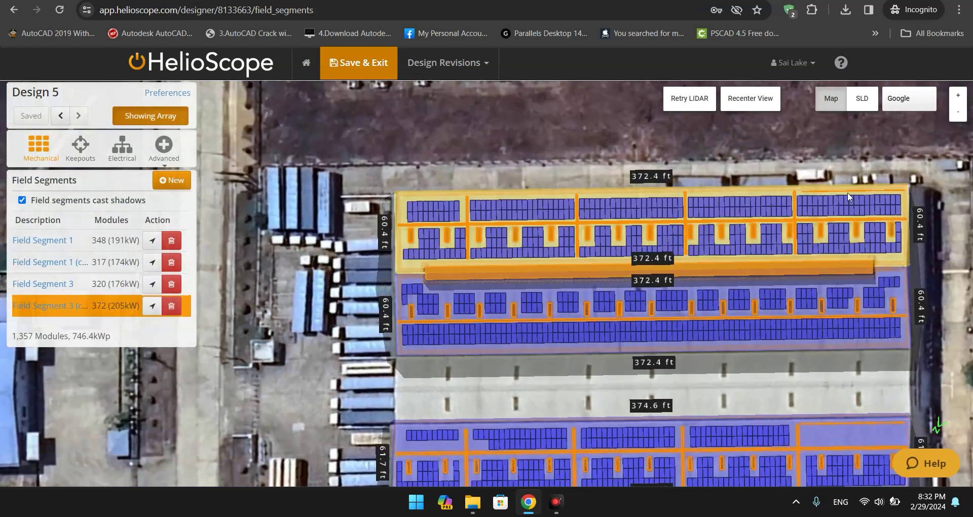
{"action": "left_click", "coordinate": [846, 190]}
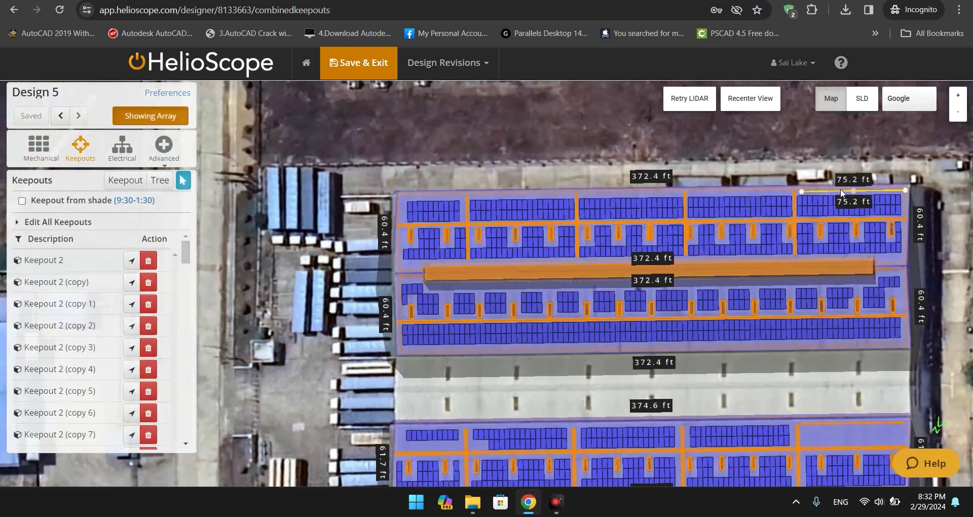
{"action": "left_click_drag", "start_coordinate": [850, 190], "coordinate": [442, 346]}
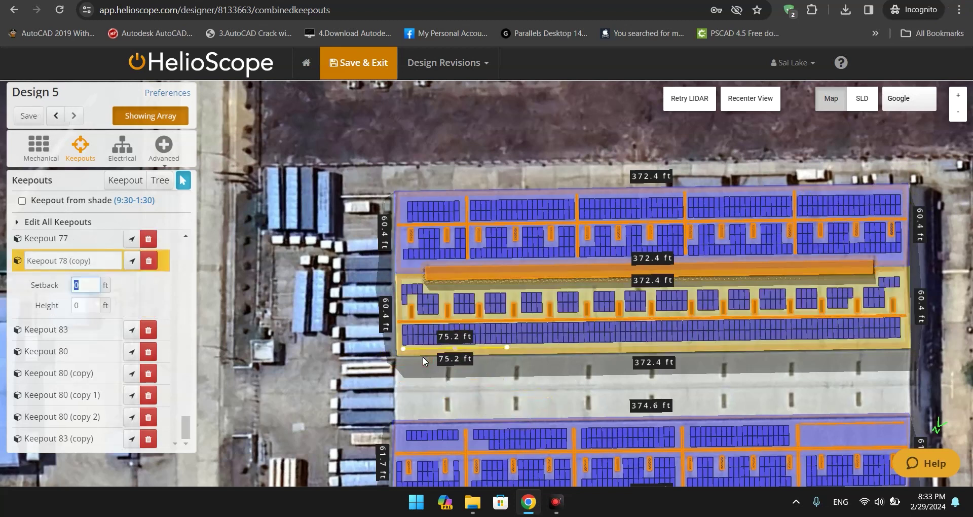
{"action": "scroll", "coordinate": [441, 367], "scroll_direction": "up", "scroll_amount": 5}
{"action": "scroll", "coordinate": [398, 336], "scroll_direction": "up", "scroll_amount": 5}
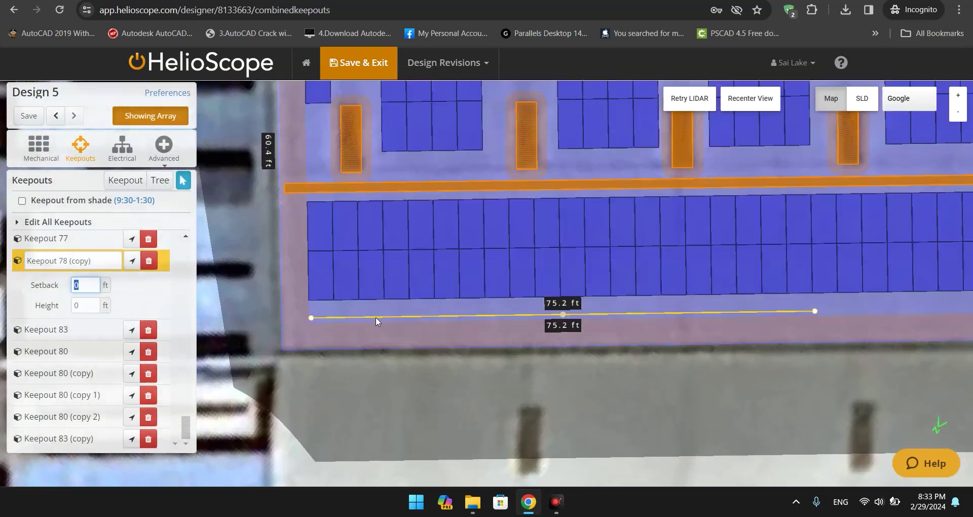
{"action": "left_click_drag", "start_coordinate": [375, 317], "coordinate": [376, 309]}
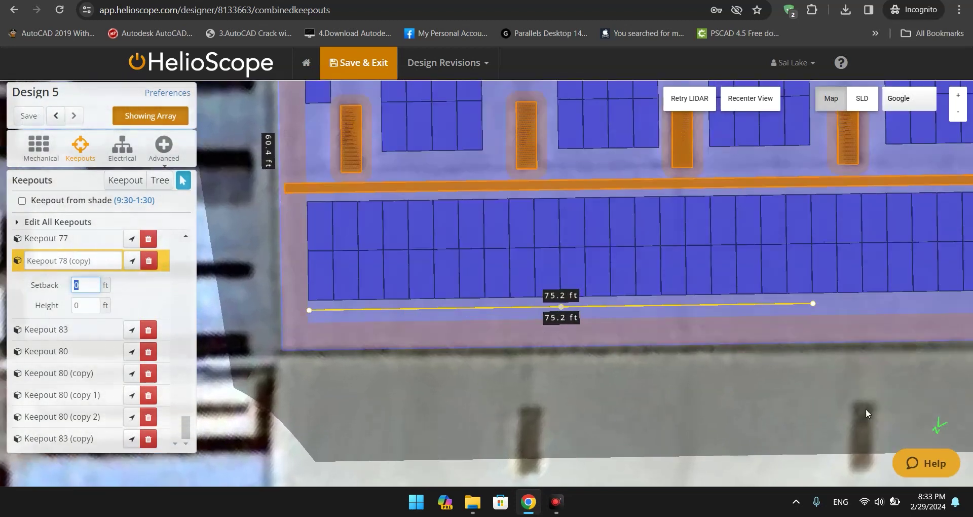
Place copies of the 75.2 ft line keepout one after another along the lower edge of Field Segment 3
{"action": "left_click_drag", "start_coordinate": [781, 383], "coordinate": [370, 389]}
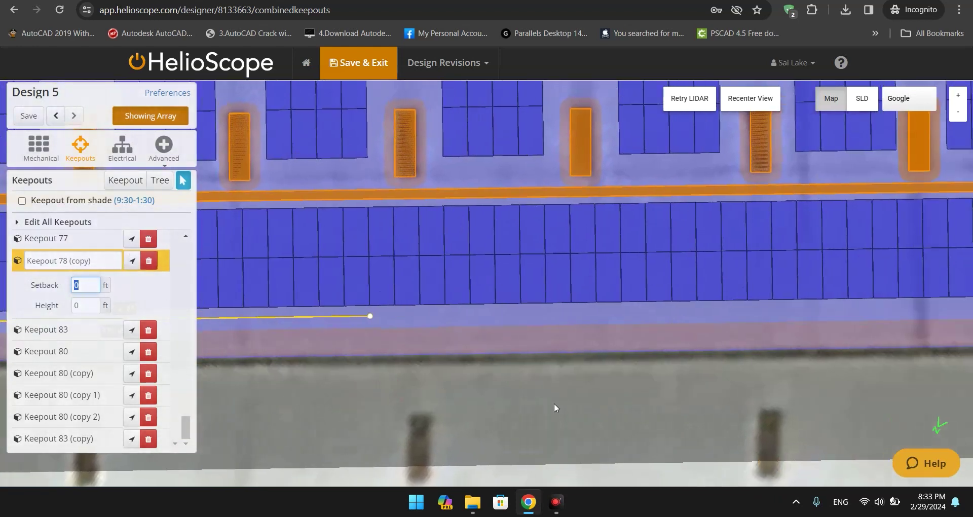
{"action": "scroll", "coordinate": [554, 404], "scroll_direction": "down", "scroll_amount": 1}
{"action": "left_click_drag", "start_coordinate": [381, 338], "coordinate": [777, 333]}
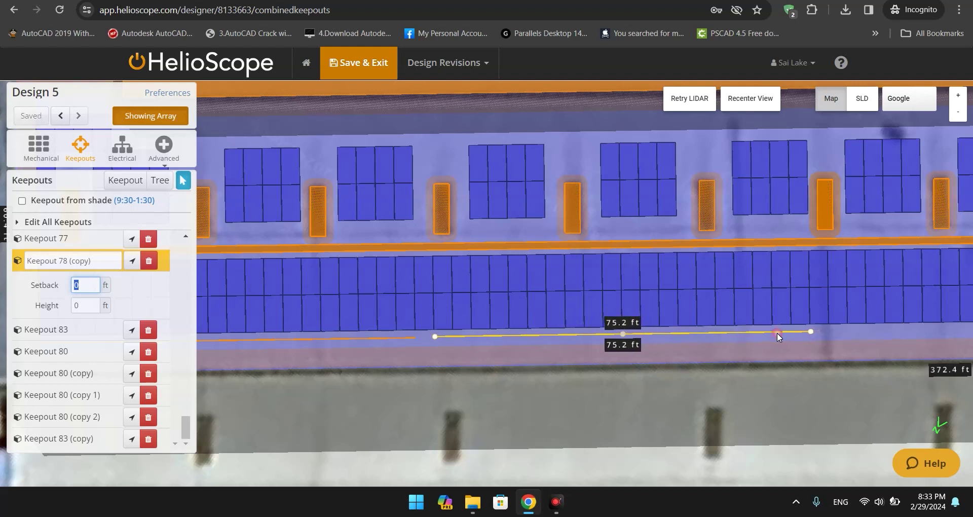
{"action": "left_click_drag", "start_coordinate": [820, 420], "coordinate": [659, 410]}
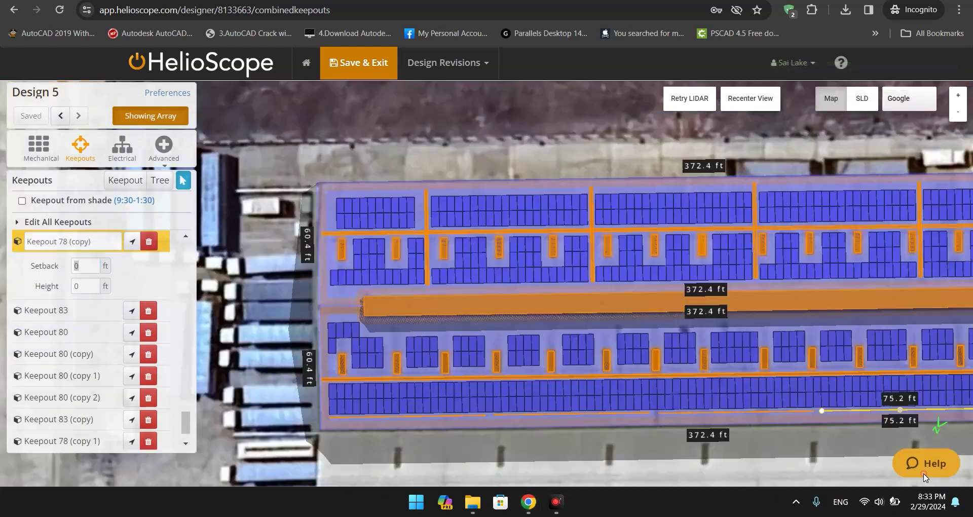
{"action": "scroll", "coordinate": [496, 437], "scroll_direction": "up", "scroll_amount": 3}
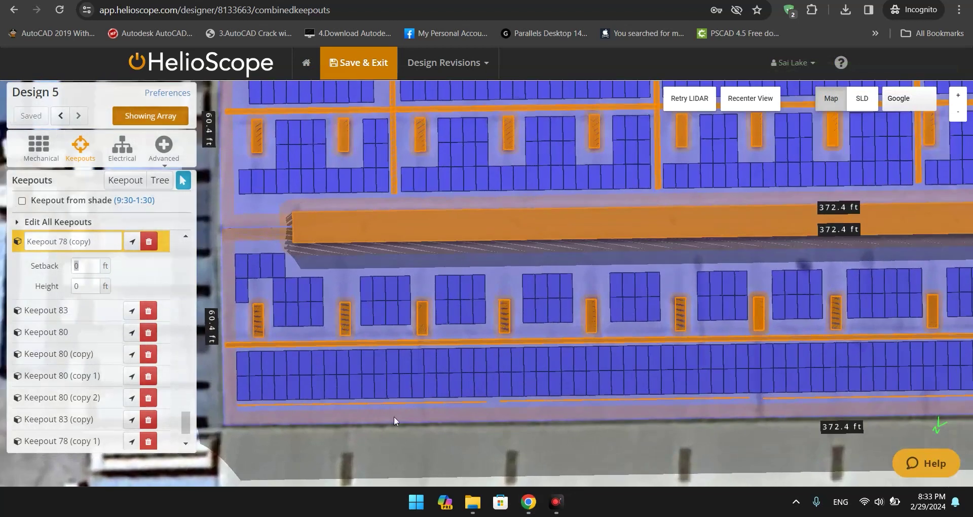
Delete the pair of modules in Field Segment 3's two lower rows at each gap between the guide-line keepouts
{"action": "left_click", "coordinate": [40, 145]}
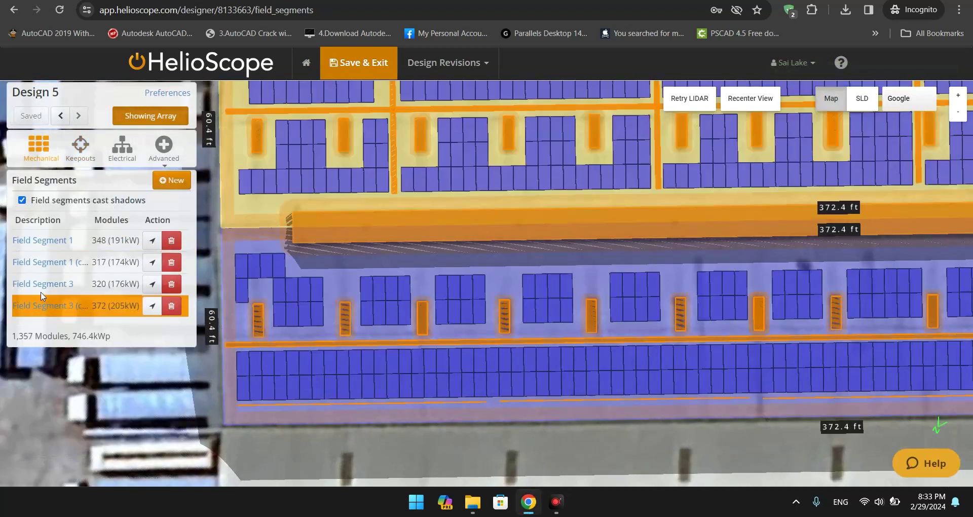
{"action": "left_click", "coordinate": [434, 288]}
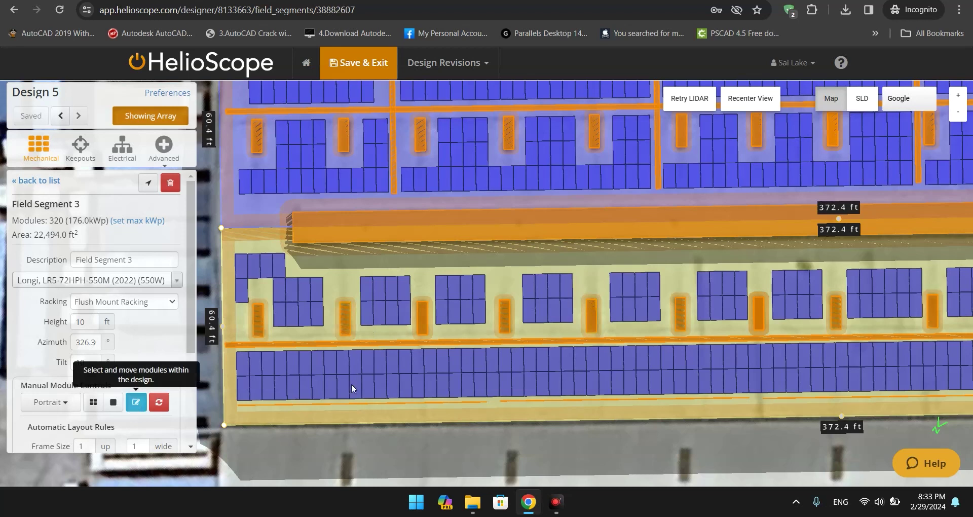
{"action": "left_click", "coordinate": [491, 357]}
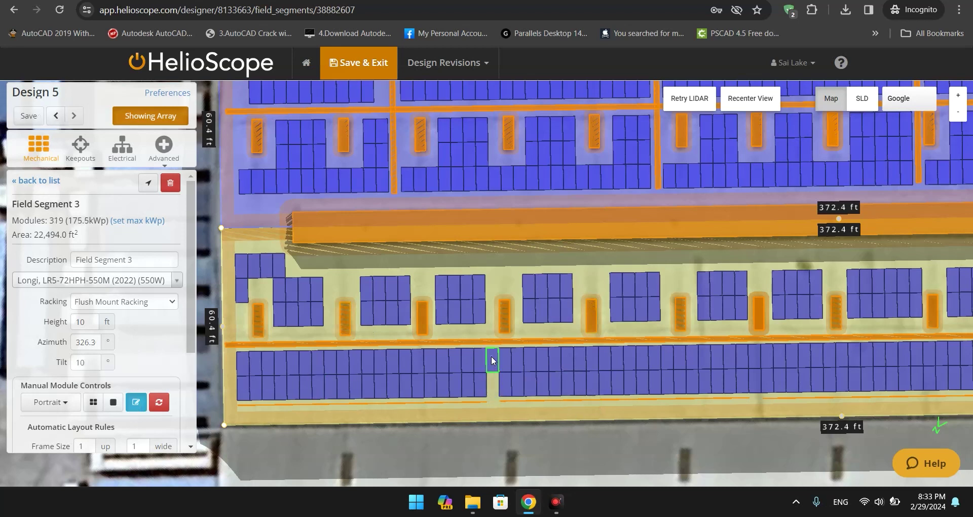
{"action": "left_click_drag", "start_coordinate": [641, 463], "coordinate": [474, 448]}
{"action": "left_click", "coordinate": [571, 370]}
{"action": "left_click", "coordinate": [573, 337]}
{"action": "left_click_drag", "start_coordinate": [804, 416], "coordinate": [633, 416]}
{"action": "left_click", "coordinate": [661, 339]}
{"action": "left_click_drag", "start_coordinate": [918, 361], "coordinate": [645, 364]}
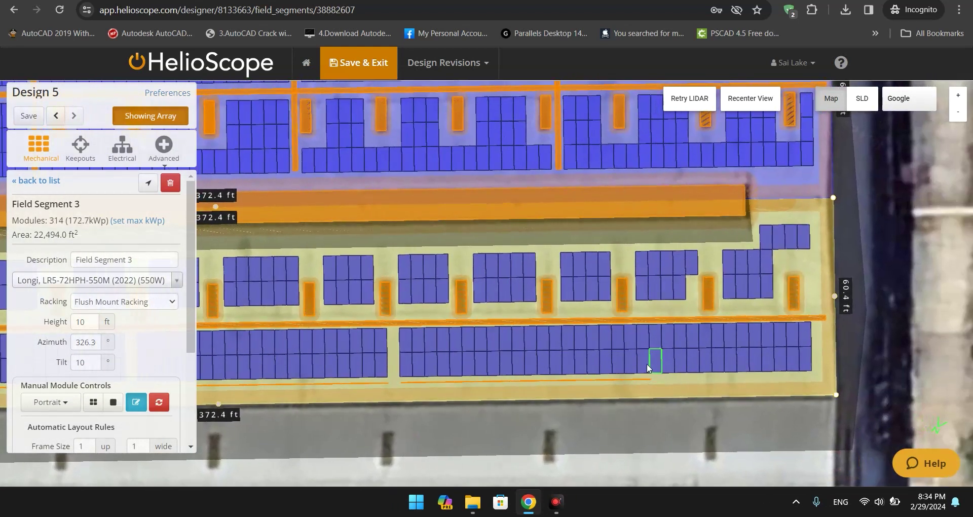
{"action": "left_click", "coordinate": [654, 337]}
{"action": "scroll", "coordinate": [670, 417], "scroll_direction": "down", "scroll_amount": 2}
{"action": "scroll", "coordinate": [673, 418], "scroll_direction": "down", "scroll_amount": 2}
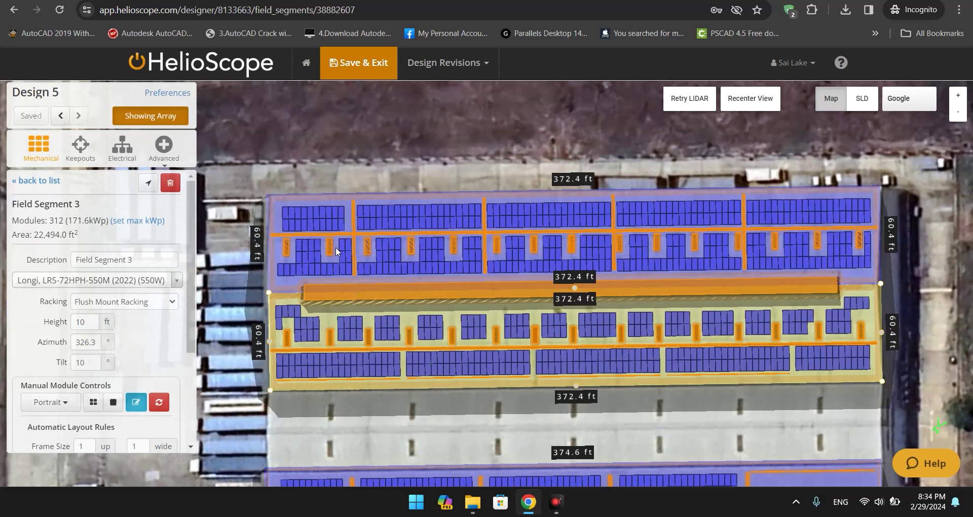
Duplicate the vertical walkway keepout Keepout 80 and place one in the first module gap of Field Segment 3
{"action": "left_click", "coordinate": [80, 147]}
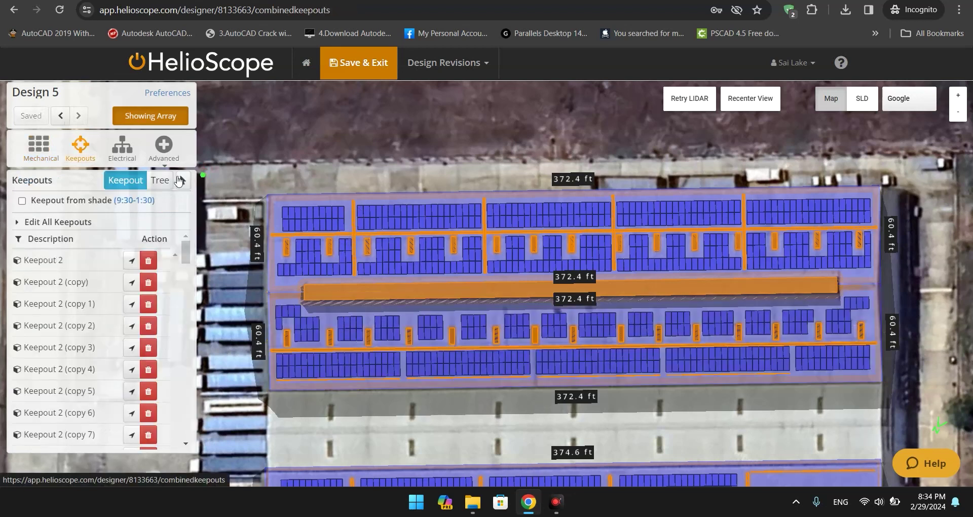
{"action": "left_click", "coordinate": [354, 244]}
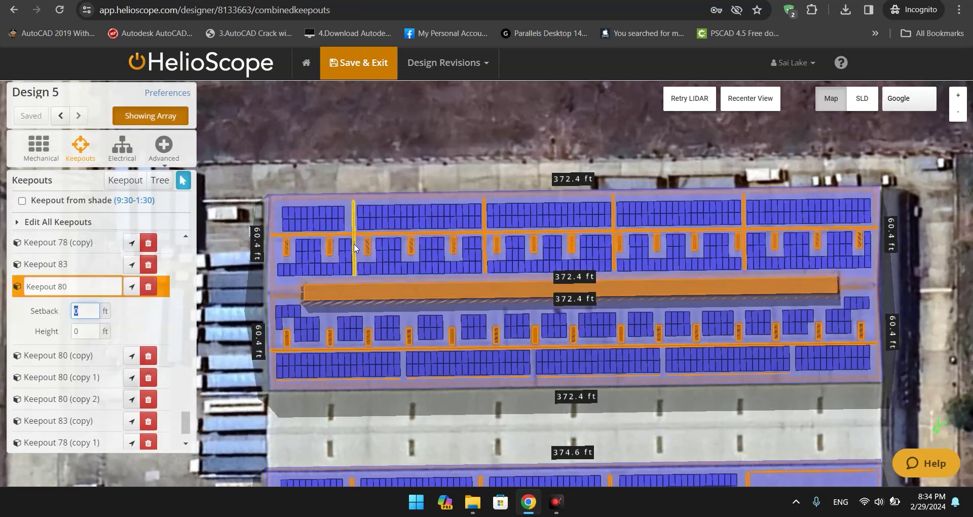
{"action": "left_click", "coordinate": [403, 348]}
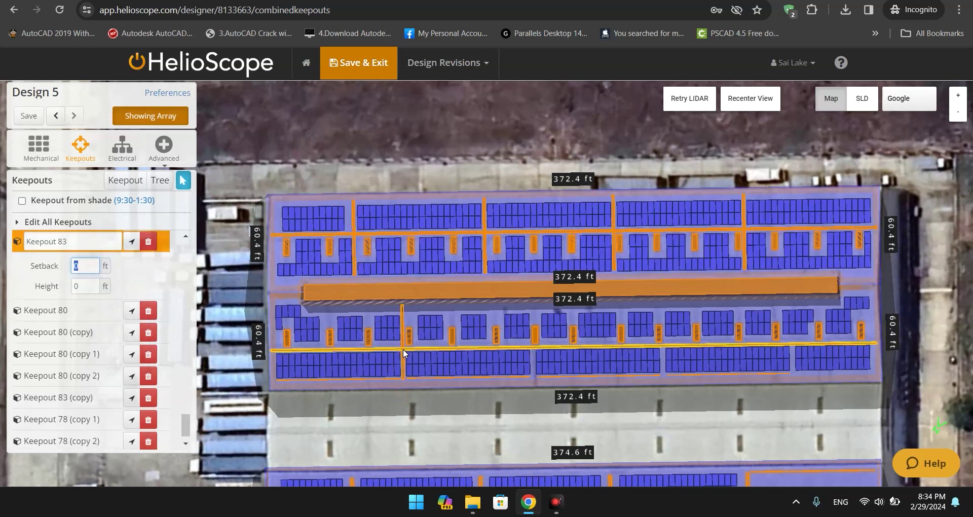
{"action": "scroll", "coordinate": [381, 394], "scroll_direction": "up", "scroll_amount": 4}
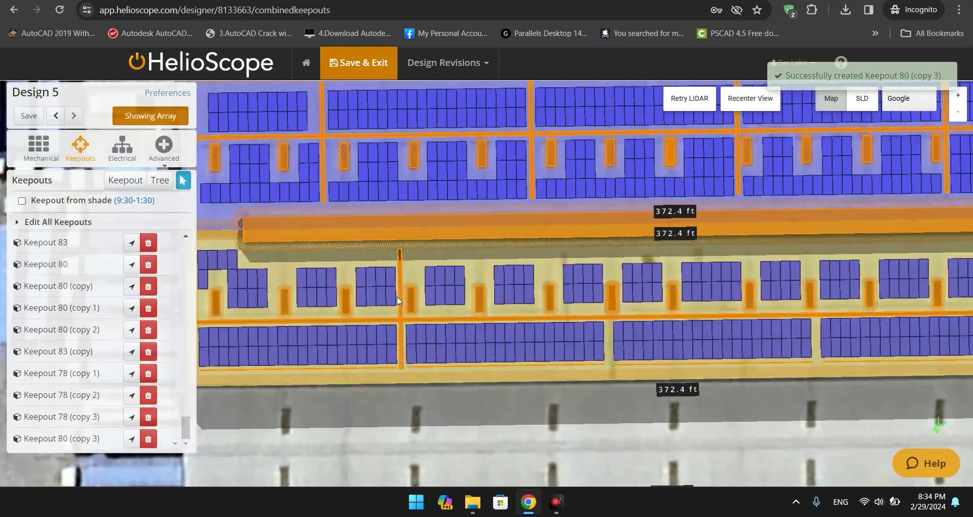
{"action": "left_click", "coordinate": [400, 302]}
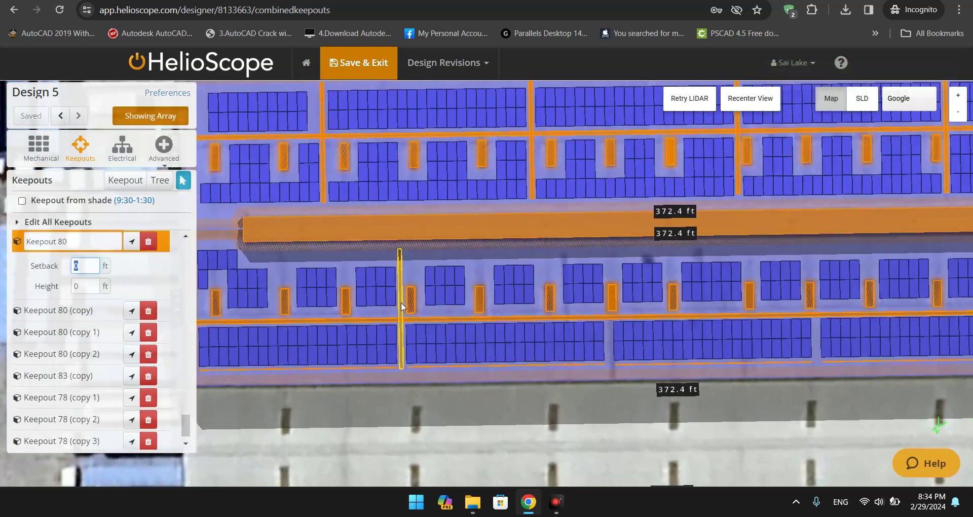
{"action": "left_click", "coordinate": [444, 409]}
Copy the vertical walkway keepout from Field Segment 3's first module gap into its second gap
{"action": "scroll", "coordinate": [444, 410], "scroll_direction": "down", "scroll_amount": 3}
{"action": "left_click_drag", "start_coordinate": [460, 438], "coordinate": [360, 448]}
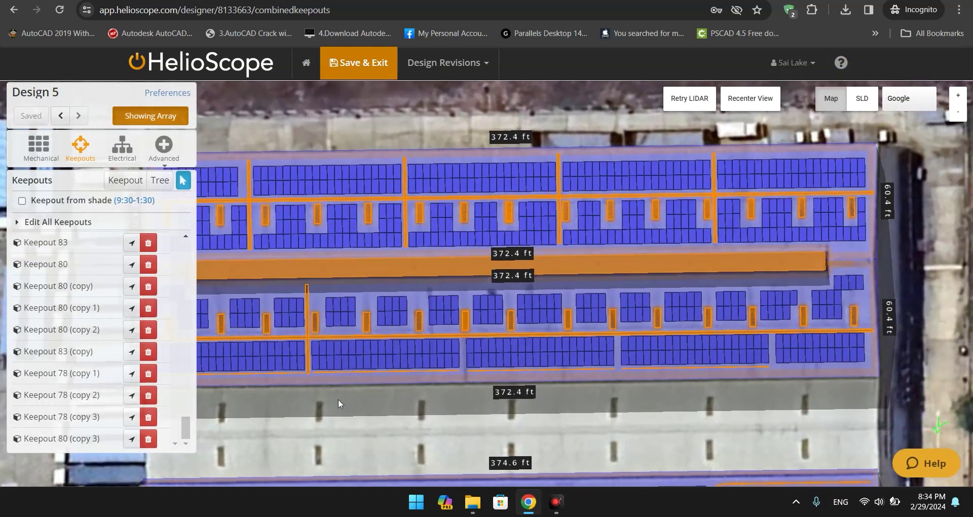
{"action": "left_click", "coordinate": [308, 318]}
{"action": "left_click_drag", "start_coordinate": [307, 318], "coordinate": [464, 319]}
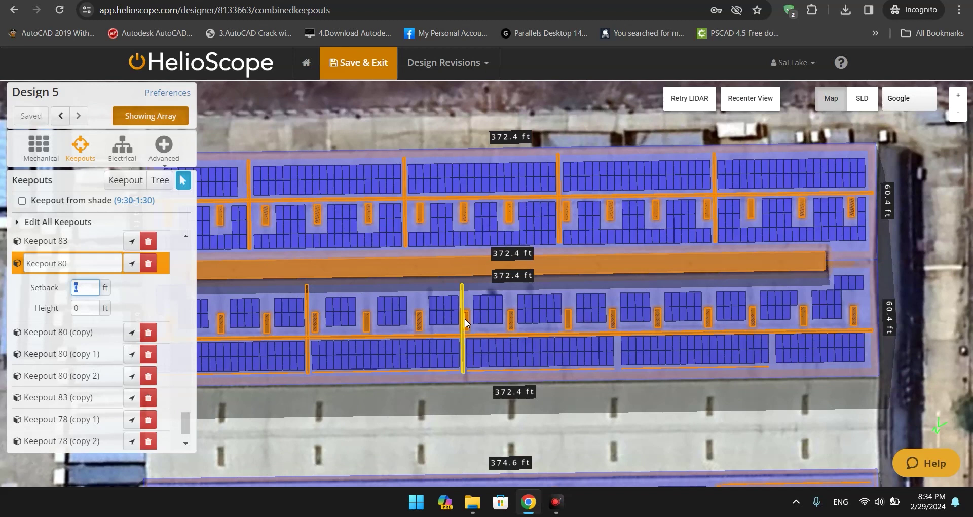
{"action": "key", "text": "ctrl+v"}
Delete the vertical walkway keepout placed in Field Segment 3's second module gap
{"action": "scroll", "coordinate": [485, 437], "scroll_direction": "up", "scroll_amount": 1}
{"action": "left_click", "coordinate": [455, 276]}
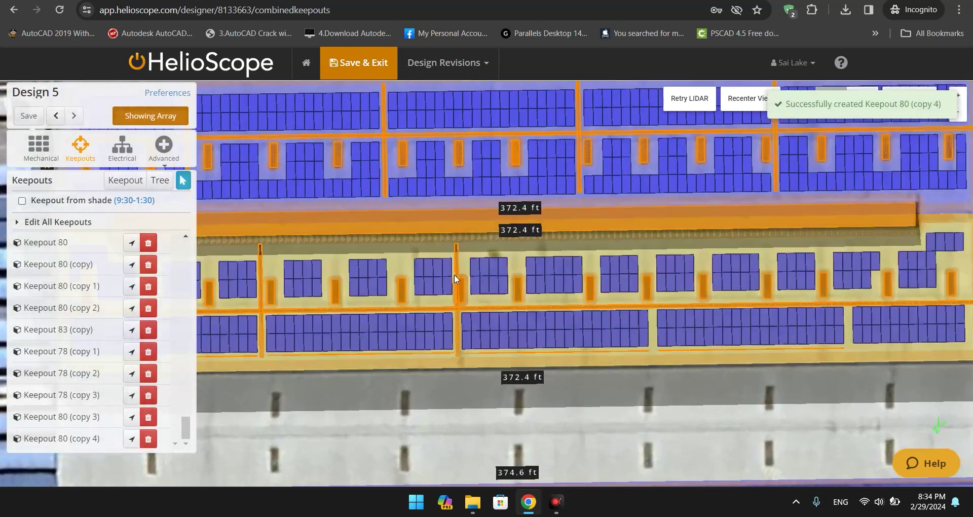
{"action": "key", "text": "ctrl+v"}
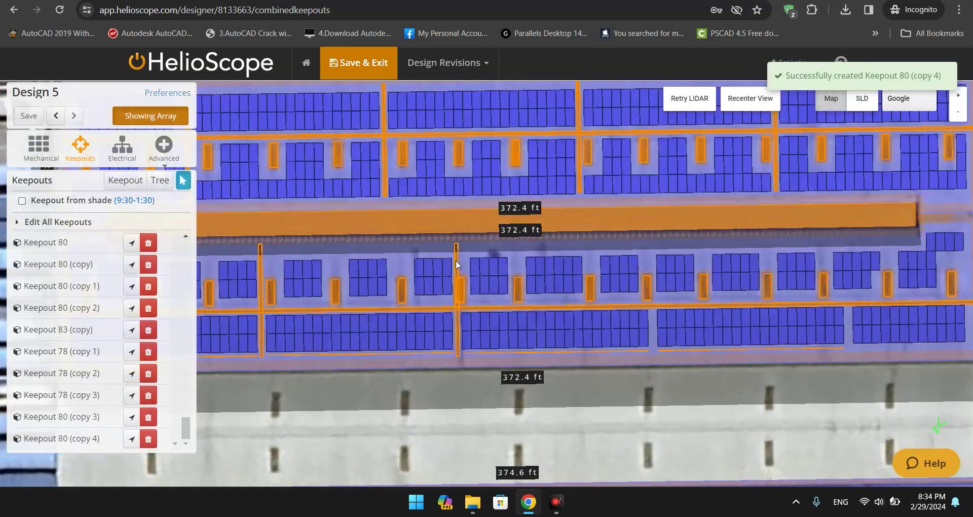
{"action": "left_click", "coordinate": [456, 260]}
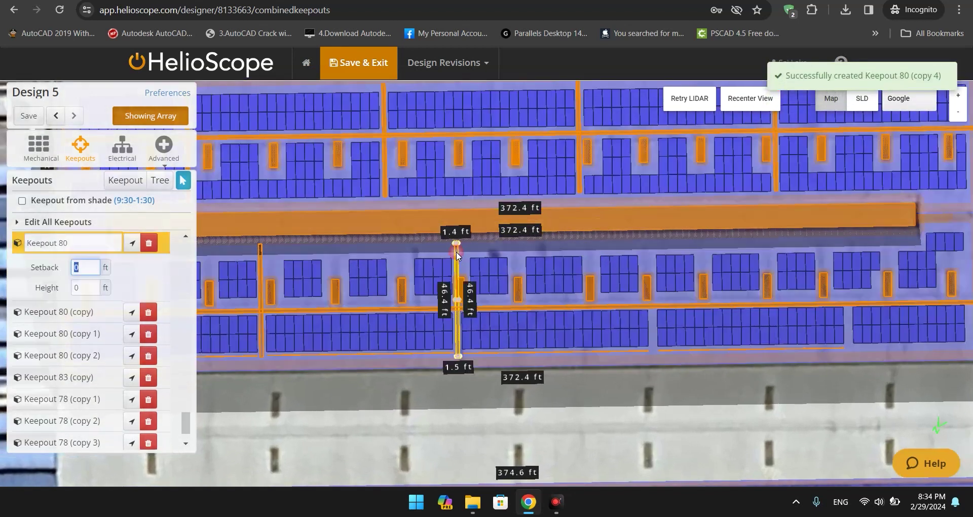
{"action": "left_click", "coordinate": [149, 243]}
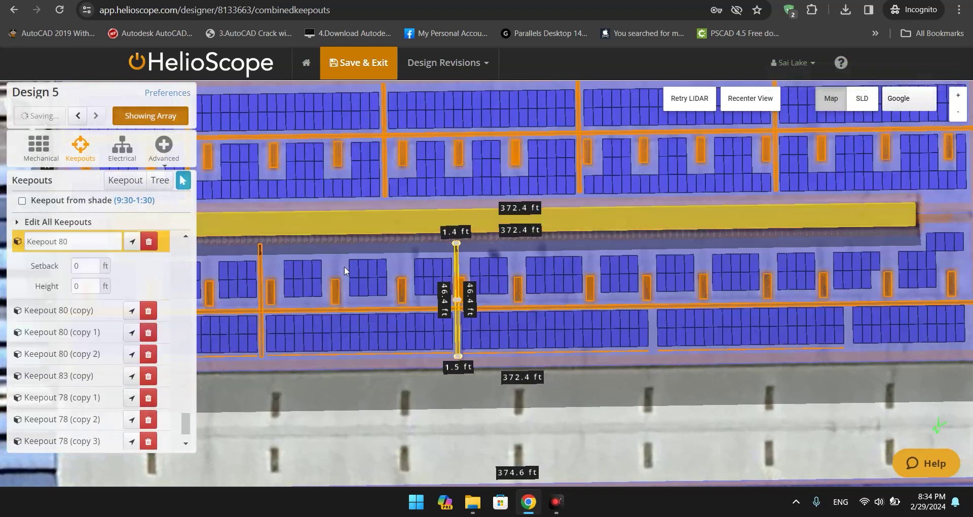
{"action": "scroll", "coordinate": [408, 430], "scroll_direction": "down", "scroll_amount": 3}
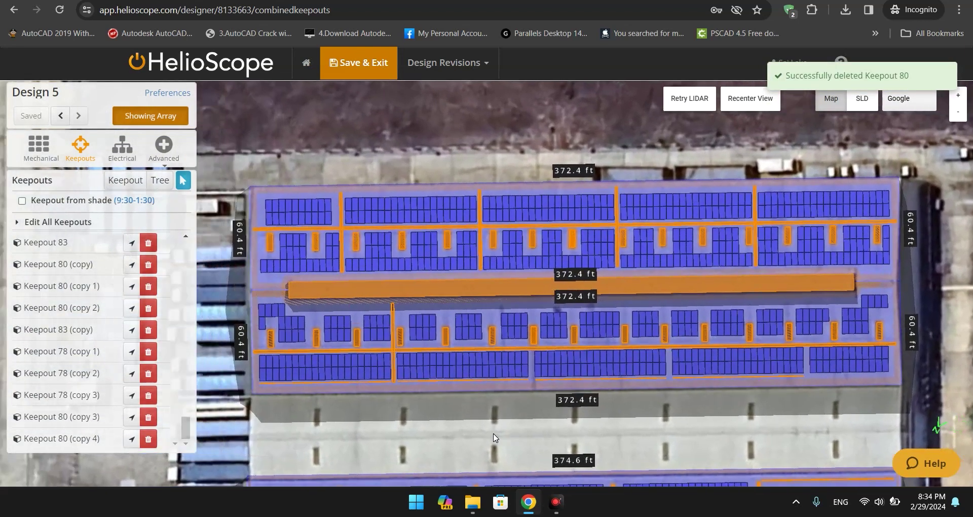
{"action": "left_click", "coordinate": [391, 318]}
{"action": "left_click", "coordinate": [334, 410]}
{"action": "scroll", "coordinate": [305, 411], "scroll_direction": "up", "scroll_amount": 3}
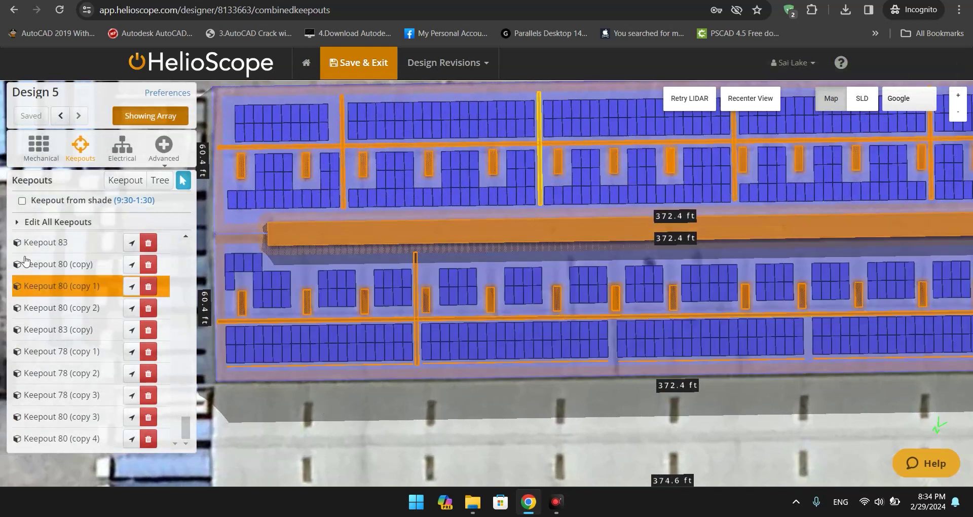
Regenerate Field Segment 3's automatic module layout by switching its alignment to centered and then to justified
{"action": "left_click", "coordinate": [39, 147]}
{"action": "left_click", "coordinate": [232, 248]}
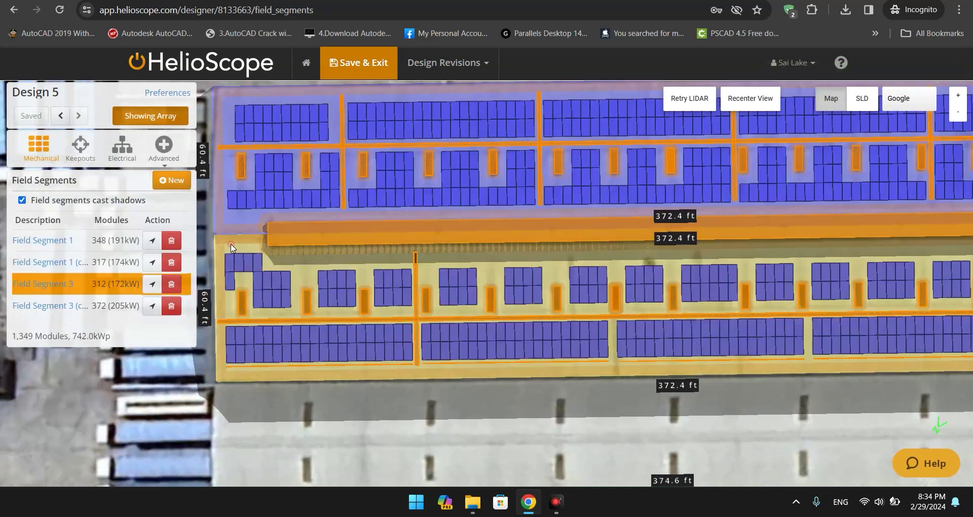
{"action": "scroll", "coordinate": [66, 377], "scroll_direction": "down", "scroll_amount": 3}
{"action": "left_click", "coordinate": [97, 435]}
{"action": "left_click", "coordinate": [121, 435]}
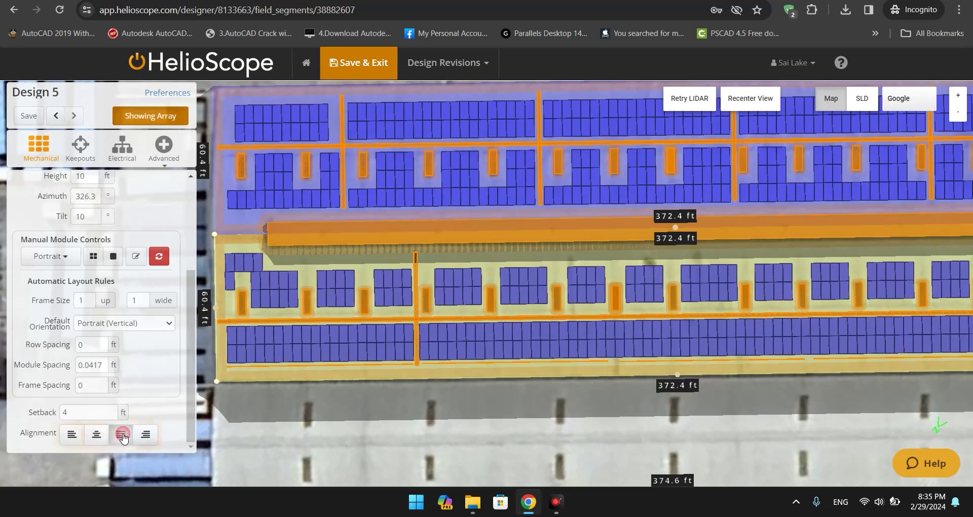
Delete the remaining vertical walkway keepout that crosses Field Segment 3's module rows
{"action": "left_click", "coordinate": [416, 263]}
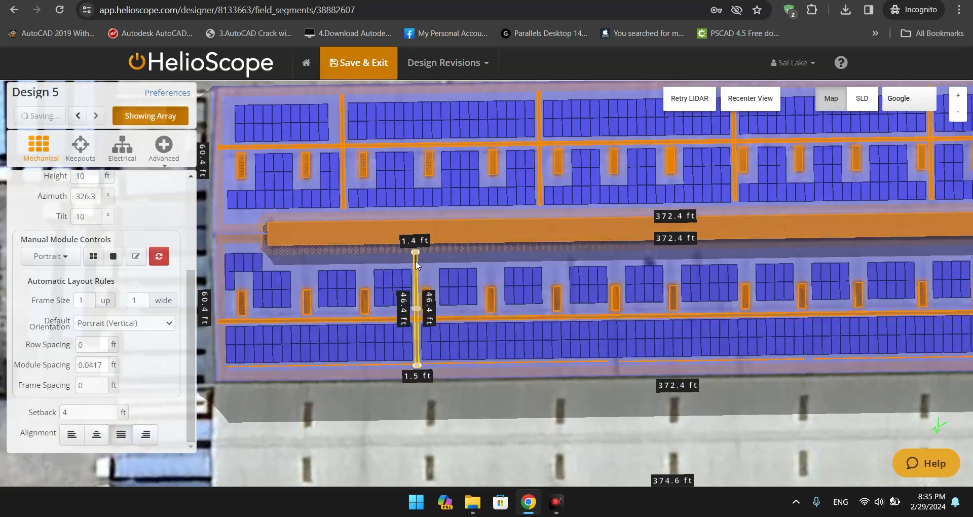
{"action": "left_click", "coordinate": [424, 270]}
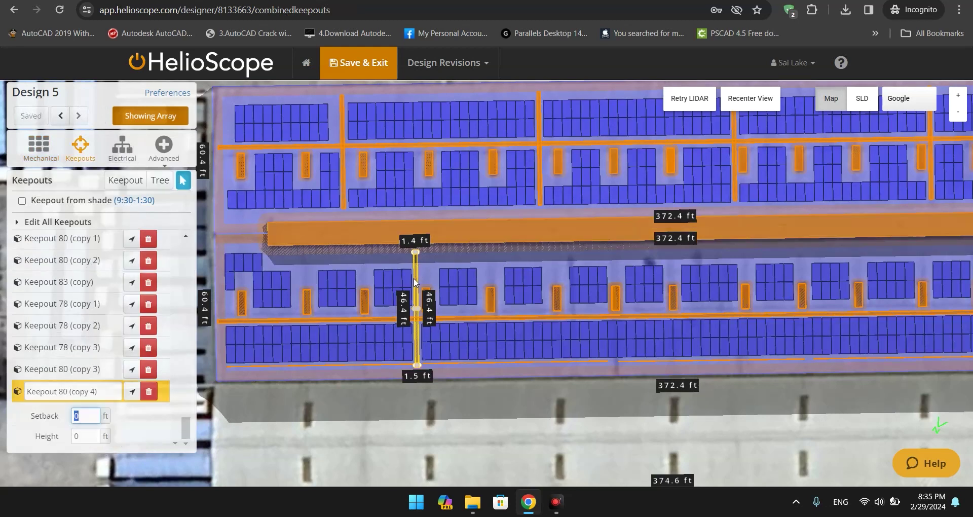
{"action": "right_click", "coordinate": [416, 286]}
{"action": "left_click", "coordinate": [437, 328]}
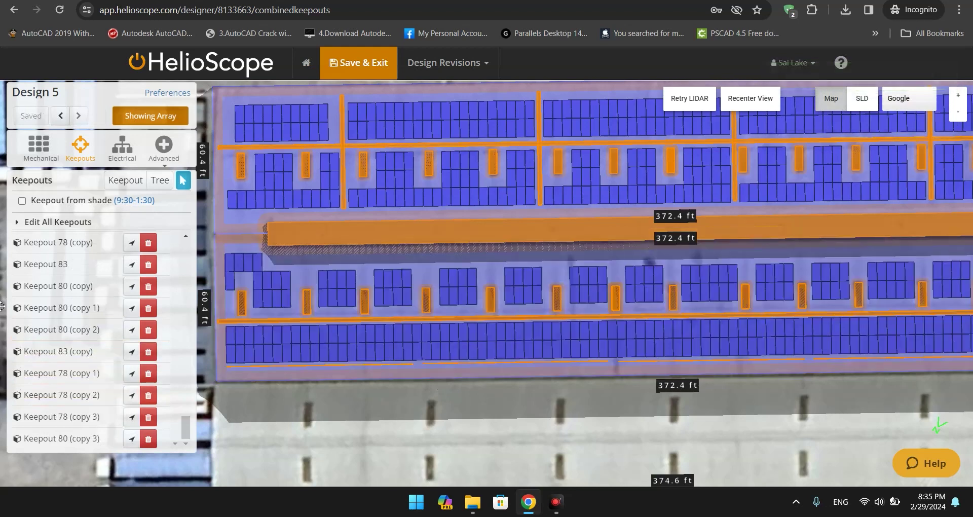
Set the setback of the long central ridge keepout, Keepout 77, to 1 ft
{"action": "left_click", "coordinate": [342, 247]}
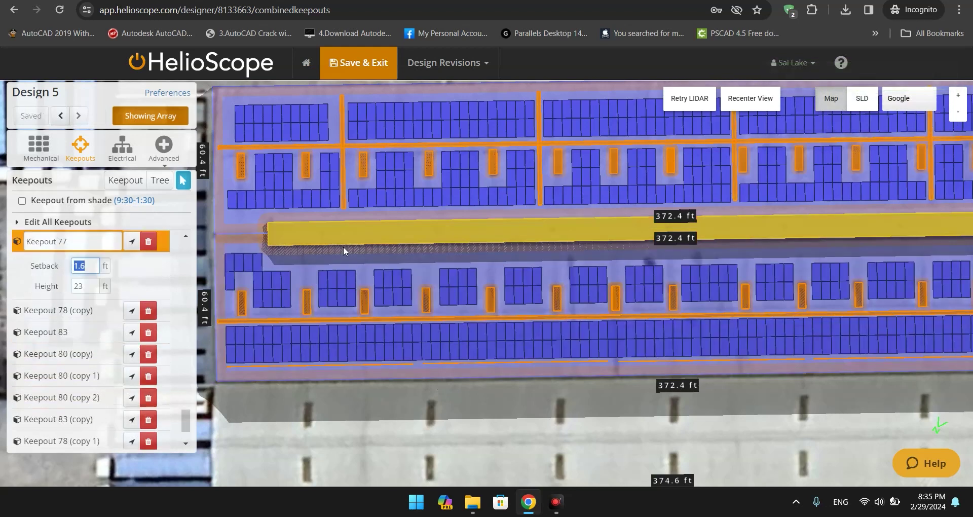
{"action": "left_click", "coordinate": [77, 261]}
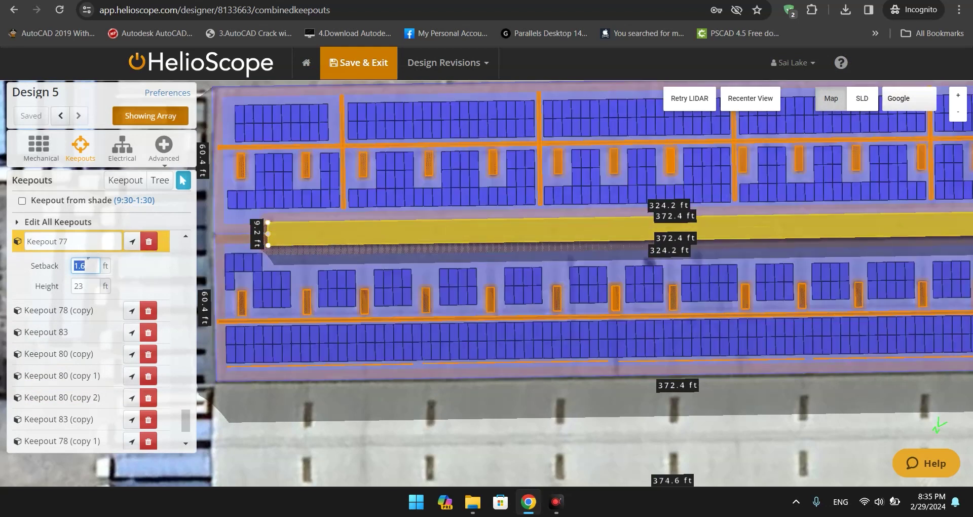
{"action": "type", "text": "1"}
{"action": "left_click", "coordinate": [287, 459]}
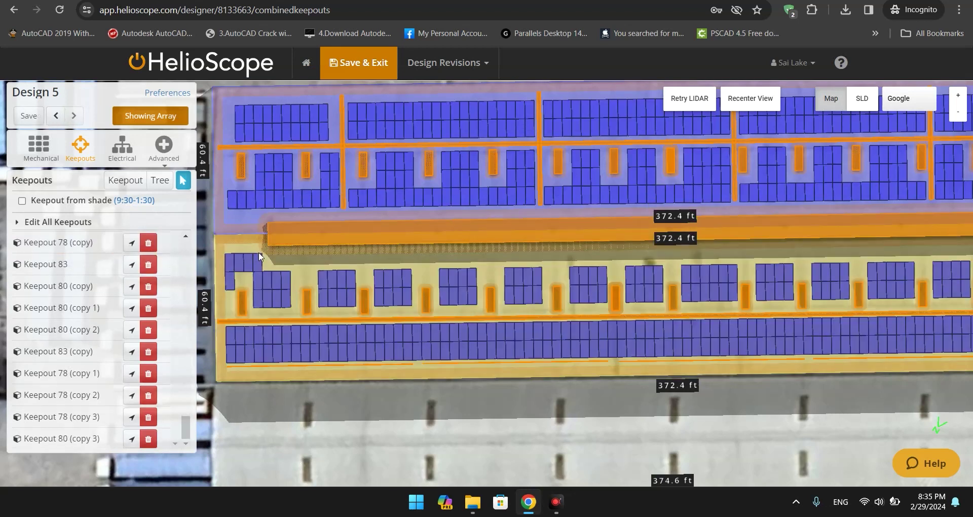
{"action": "scroll", "coordinate": [309, 253], "scroll_direction": "up", "scroll_amount": 1}
{"action": "left_click", "coordinate": [299, 232]}
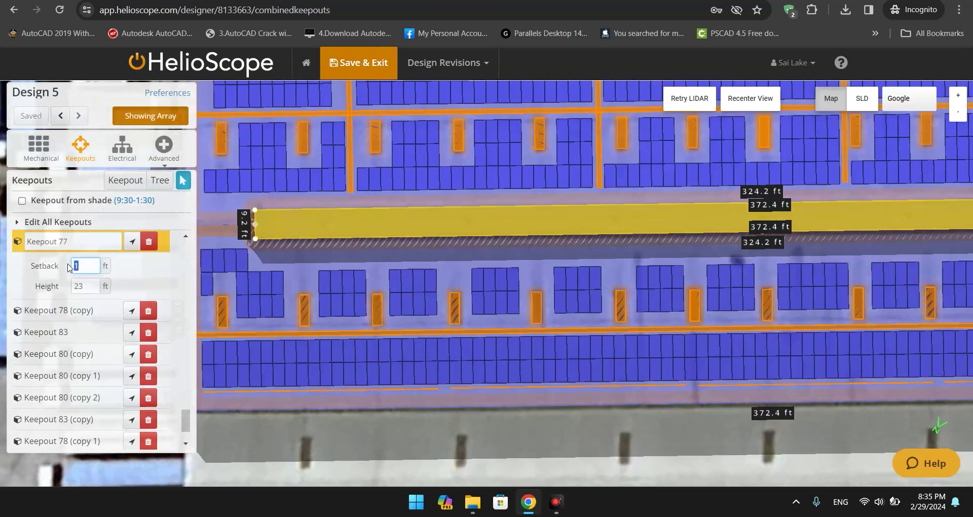
Try to draw a new keepout along the ridge between the roof's short edge and the near end of the long central keepout
{"action": "scroll", "coordinate": [264, 242], "scroll_direction": "up", "scroll_amount": 1}
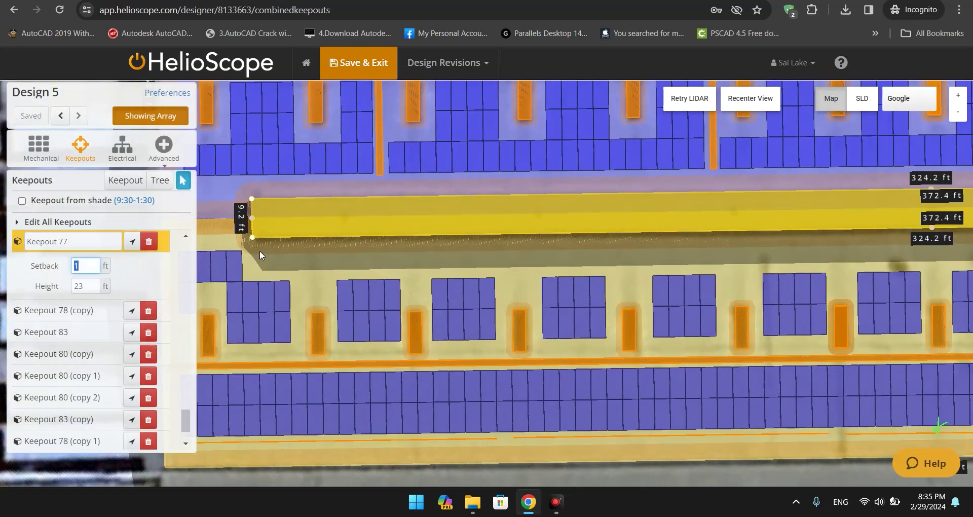
{"action": "scroll", "coordinate": [259, 250], "scroll_direction": "down", "scroll_amount": 2}
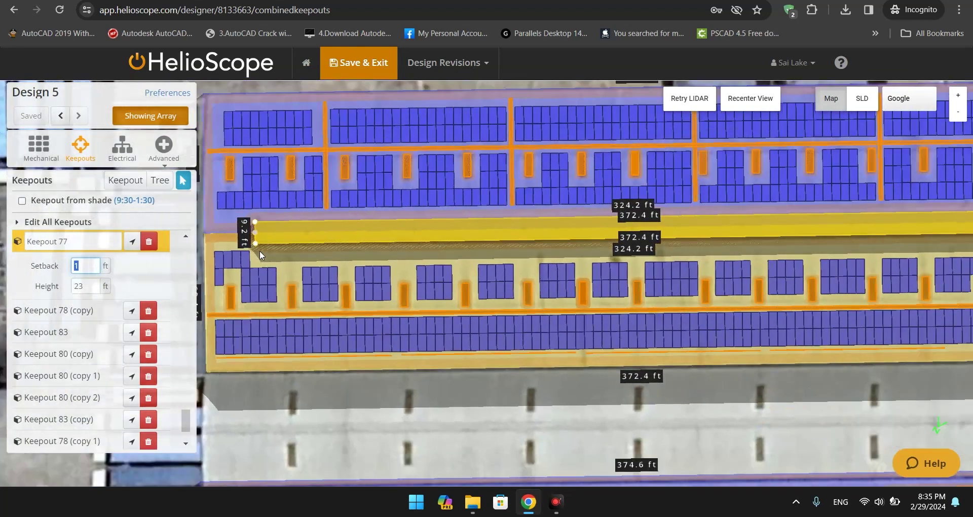
{"action": "left_click_drag", "start_coordinate": [303, 422], "coordinate": [394, 447]}
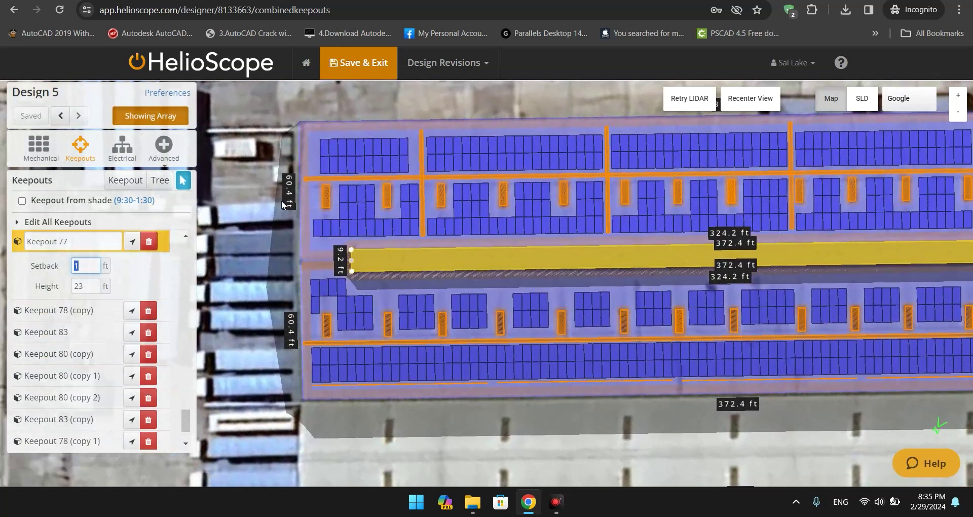
{"action": "scroll", "coordinate": [320, 249], "scroll_direction": "up", "scroll_amount": 3}
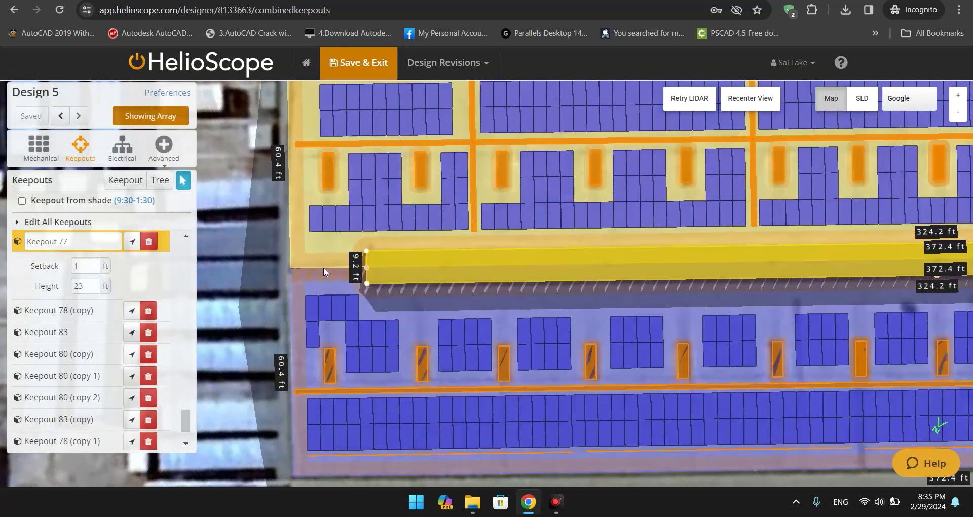
{"action": "left_click", "coordinate": [126, 180]}
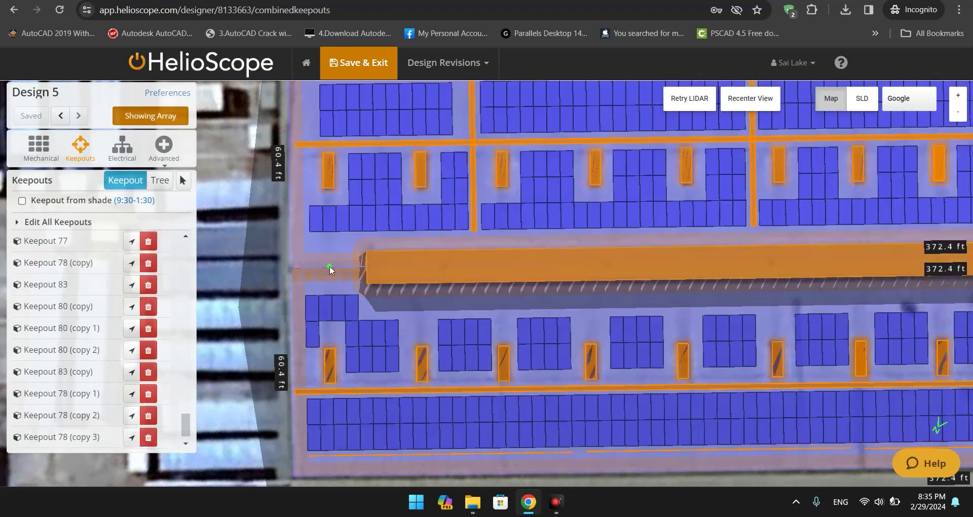
{"action": "left_click", "coordinate": [330, 266]}
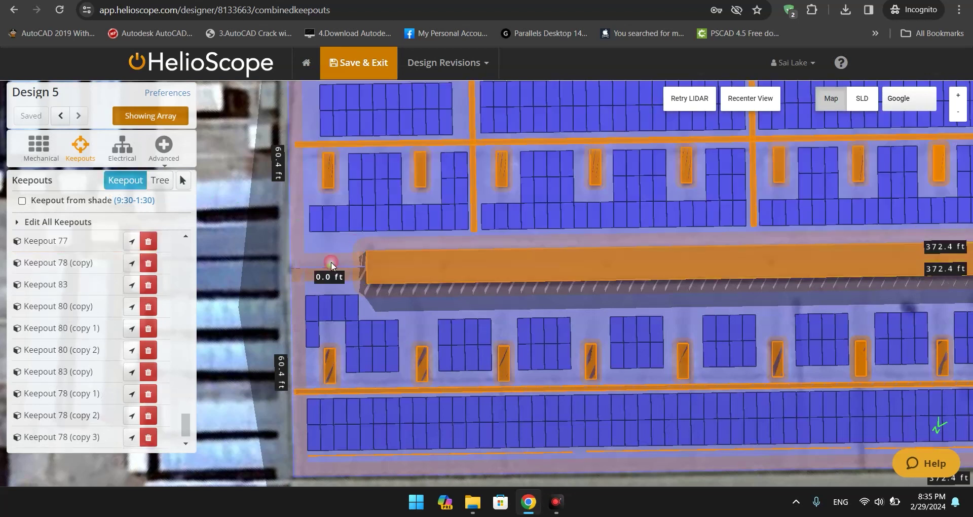
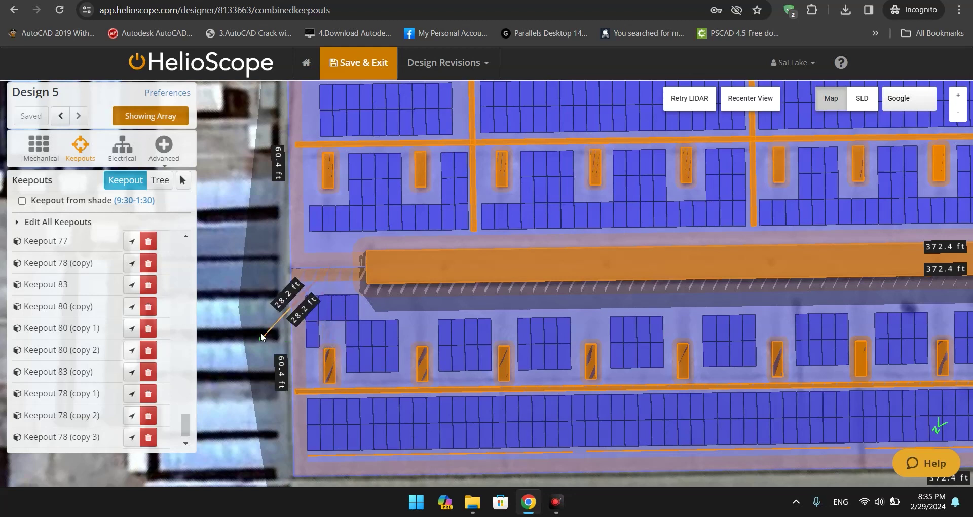
{"action": "left_click", "coordinate": [301, 270]}
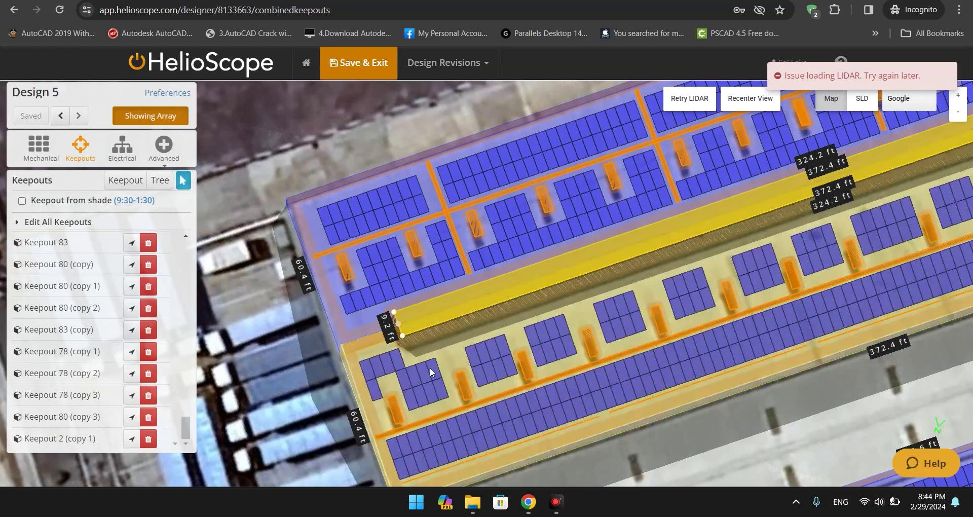
Move the long central ridge keepout, Keepout 77, off the roof onto the open ground alongside it
{"action": "scroll", "coordinate": [430, 372], "scroll_direction": "up", "scroll_amount": 2}
{"action": "left_click_drag", "start_coordinate": [278, 373], "coordinate": [360, 391]}
{"action": "scroll", "coordinate": [271, 314], "scroll_direction": "up", "scroll_amount": 2}
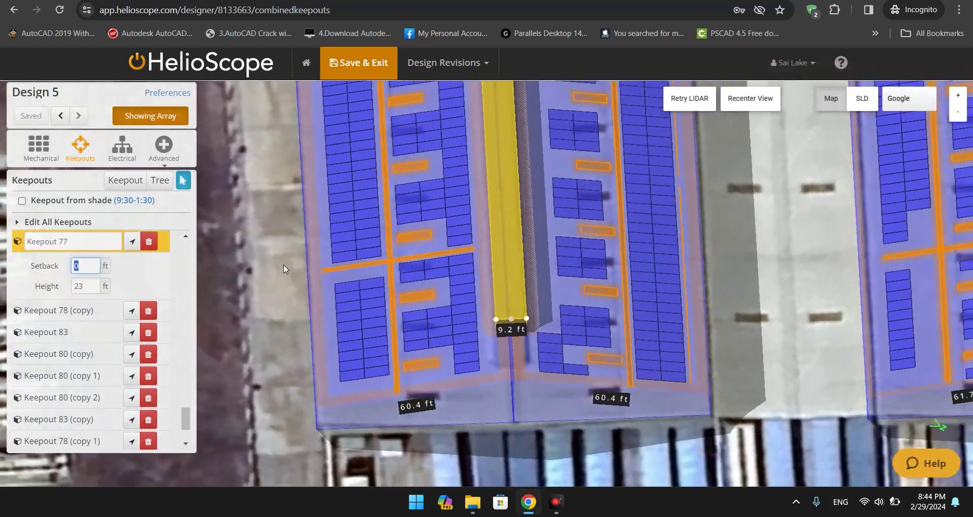
{"action": "left_click_drag", "start_coordinate": [287, 272], "coordinate": [320, 248]}
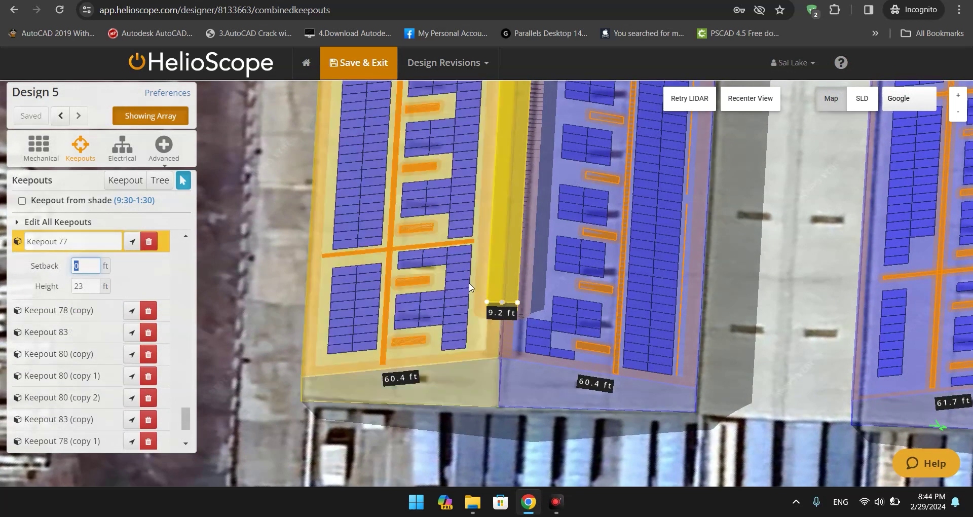
{"action": "scroll", "coordinate": [481, 284], "scroll_direction": "up", "scroll_amount": 1}
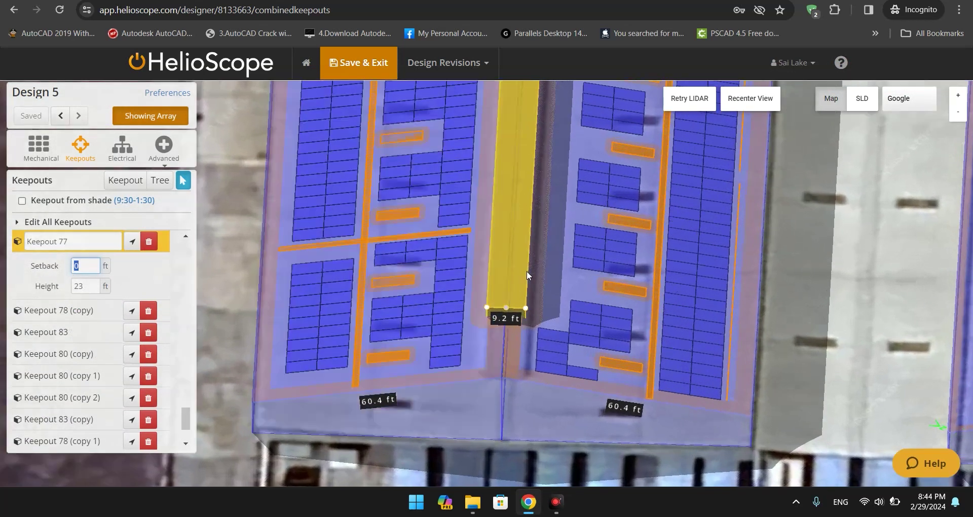
{"action": "left_click_drag", "start_coordinate": [512, 266], "coordinate": [226, 249]}
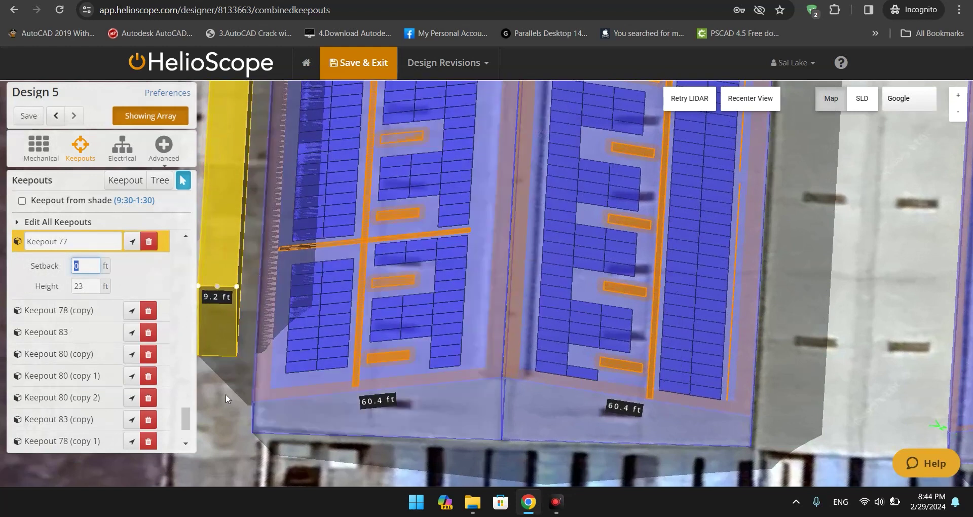
Try a 1.6 ft setback on Keepout 77, then restore its setback to 0 ft
{"action": "left_click_drag", "start_coordinate": [249, 399], "coordinate": [379, 415]}
{"action": "left_click_drag", "start_coordinate": [371, 246], "coordinate": [262, 276]}
{"action": "scroll", "coordinate": [351, 378], "scroll_direction": "down", "scroll_amount": 3}
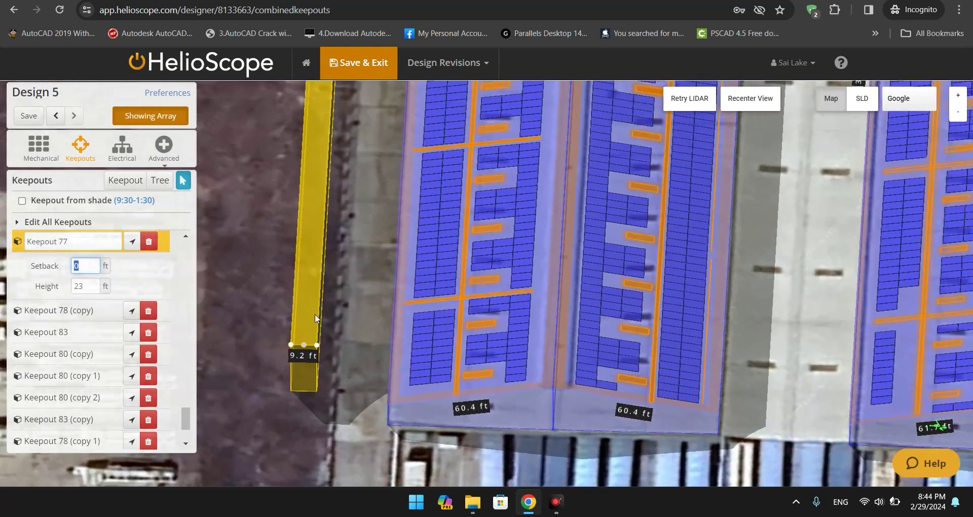
{"action": "scroll", "coordinate": [332, 344], "scroll_direction": "up", "scroll_amount": 1}
{"action": "scroll", "coordinate": [325, 331], "scroll_direction": "up", "scroll_amount": 2}
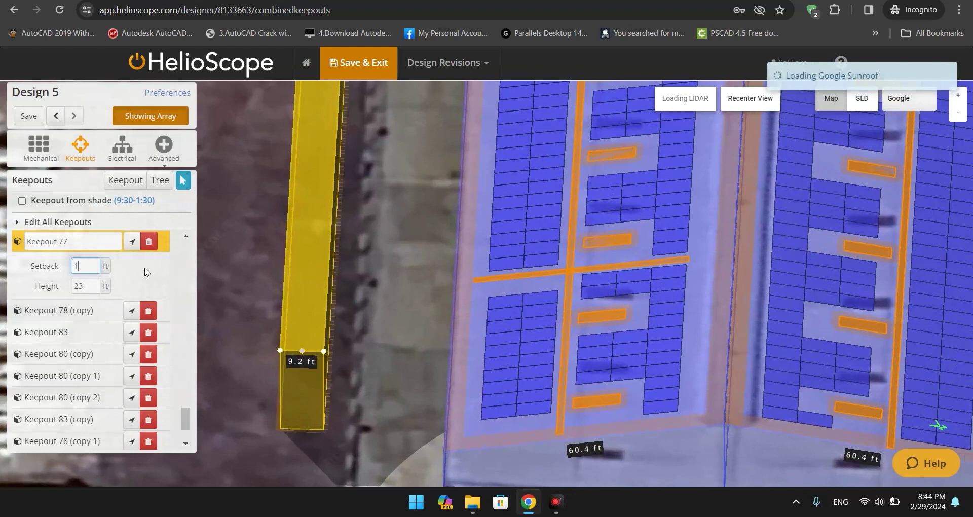
{"action": "type", "text": "6"}
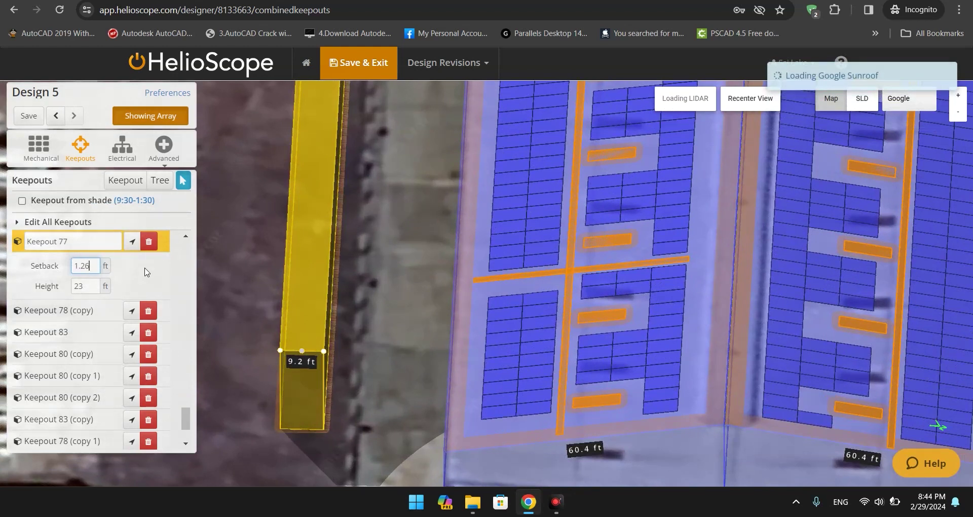
{"action": "key", "text": "BackSpace"}
{"action": "key", "text": "BackSpace"}
{"action": "type", "text": "6"}
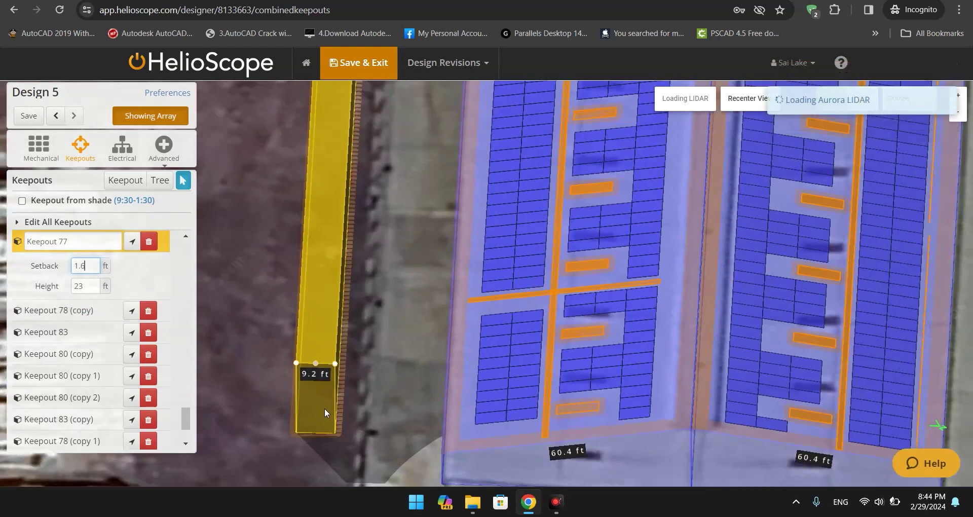
{"action": "left_click_drag", "start_coordinate": [87, 266], "coordinate": [60, 272]}
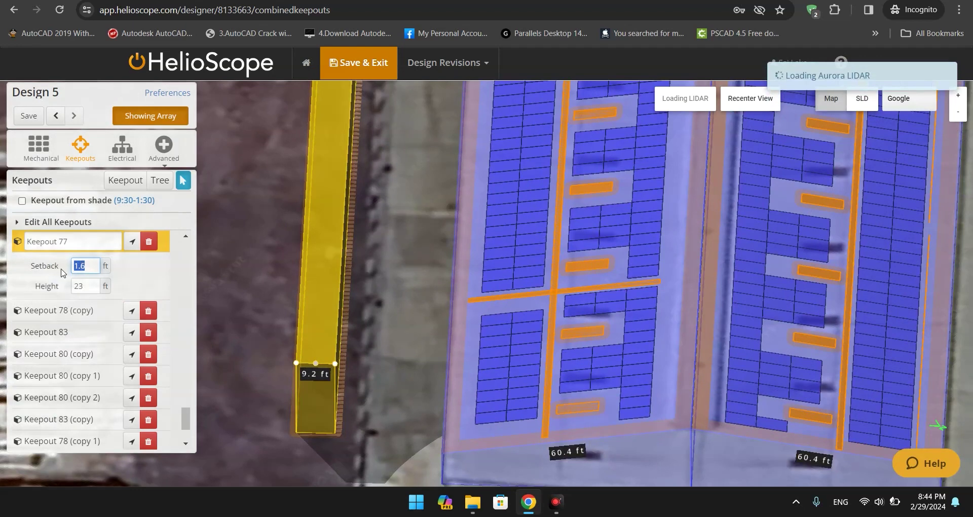
{"action": "left_click", "coordinate": [614, 347]}
{"action": "left_click", "coordinate": [436, 352]}
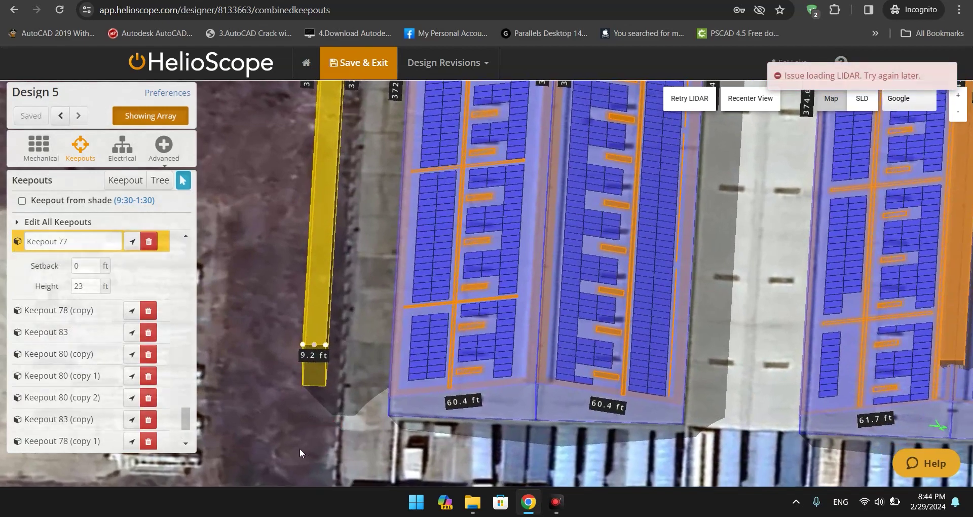
Move Keepout 77 back onto the ridge between the two roof slopes
{"action": "scroll", "coordinate": [585, 309], "scroll_direction": "up", "scroll_amount": 5}
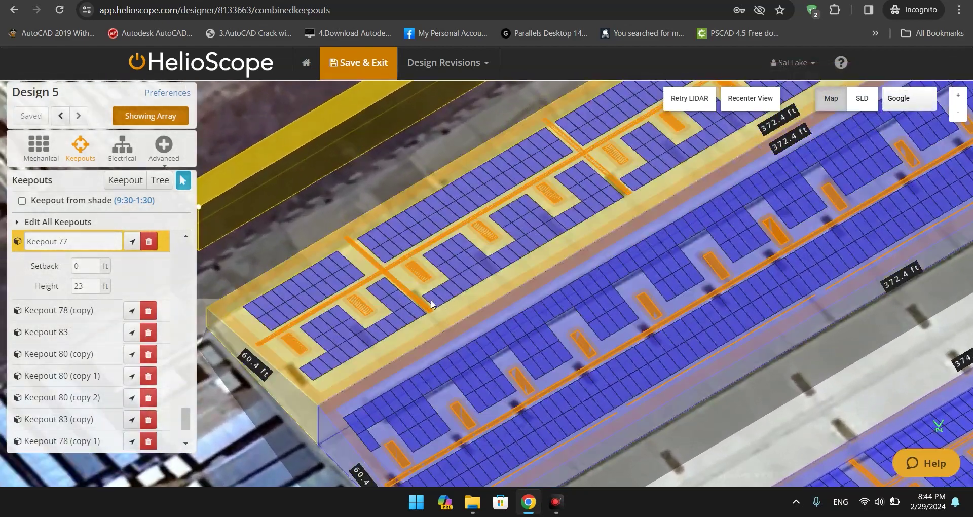
{"action": "scroll", "coordinate": [585, 308], "scroll_direction": "down", "scroll_amount": 5}
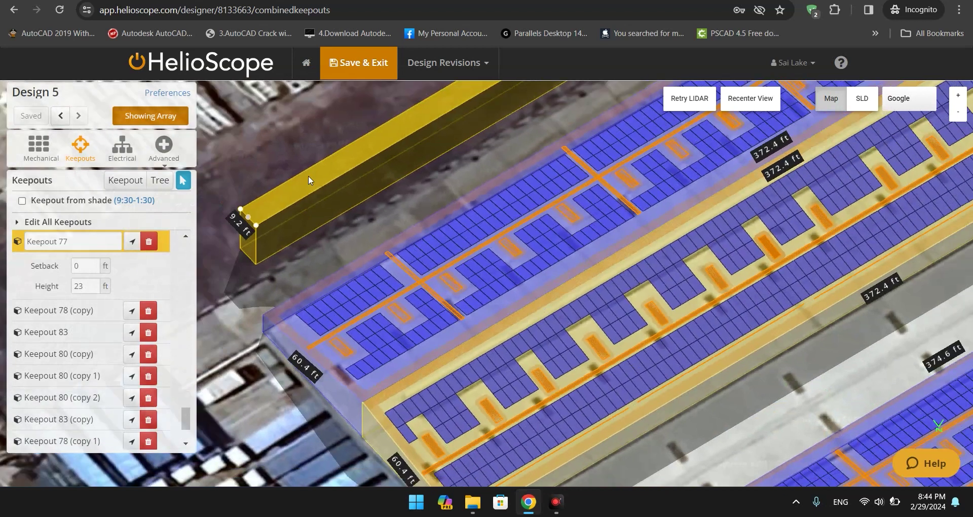
{"action": "mouse_move", "coordinate": [308, 175]}
{"action": "left_mouse_down"}
{"action": "mouse_move", "coordinate": [329, 171]}
{"action": "mouse_move", "coordinate": [479, 290]}
{"action": "mouse_move", "coordinate": [485, 330]}
{"action": "left_mouse_up"}
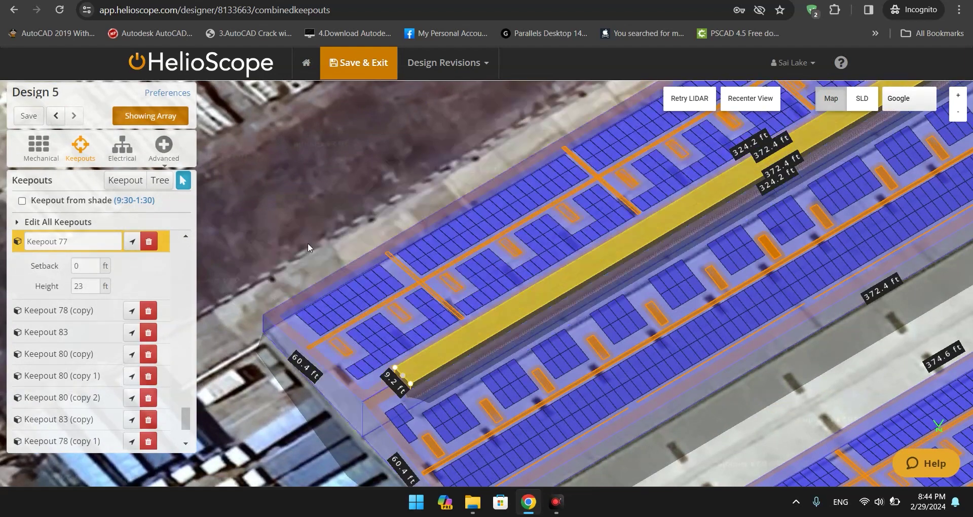
{"action": "left_click_drag", "start_coordinate": [309, 224], "coordinate": [309, 262]}
{"action": "left_click", "coordinate": [427, 393]}
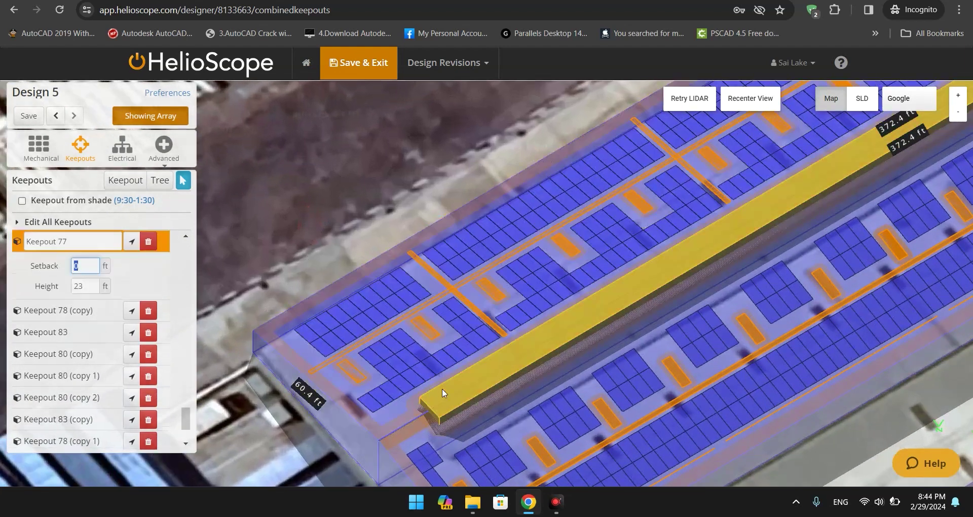
Move Keepout 77 off the ridge again, placing it just beyond the roof's outer long edge
{"action": "scroll", "coordinate": [430, 409], "scroll_direction": "up", "scroll_amount": 3}
{"action": "left_click", "coordinate": [400, 424]}
{"action": "left_click", "coordinate": [446, 405]}
{"action": "left_click", "coordinate": [580, 373]}
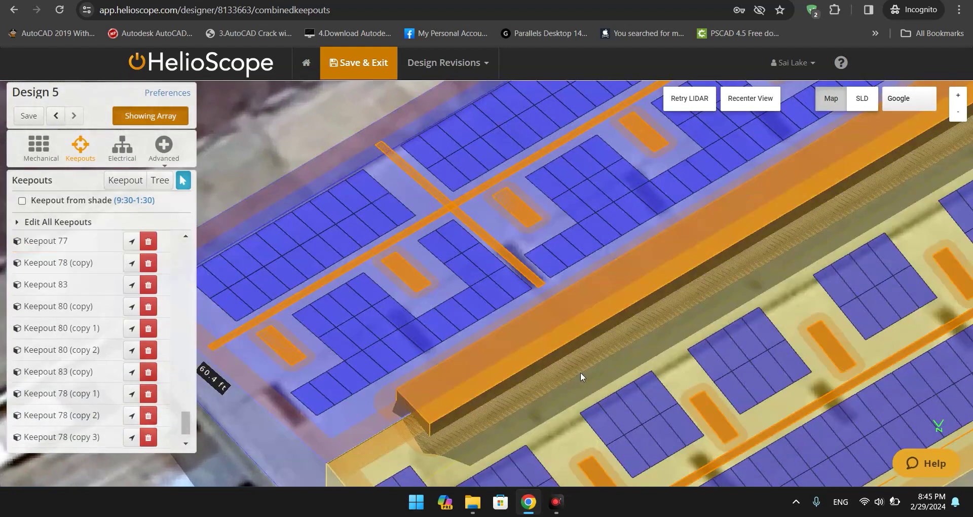
{"action": "left_click", "coordinate": [492, 369]}
{"action": "scroll", "coordinate": [442, 404], "scroll_direction": "up", "scroll_amount": 2}
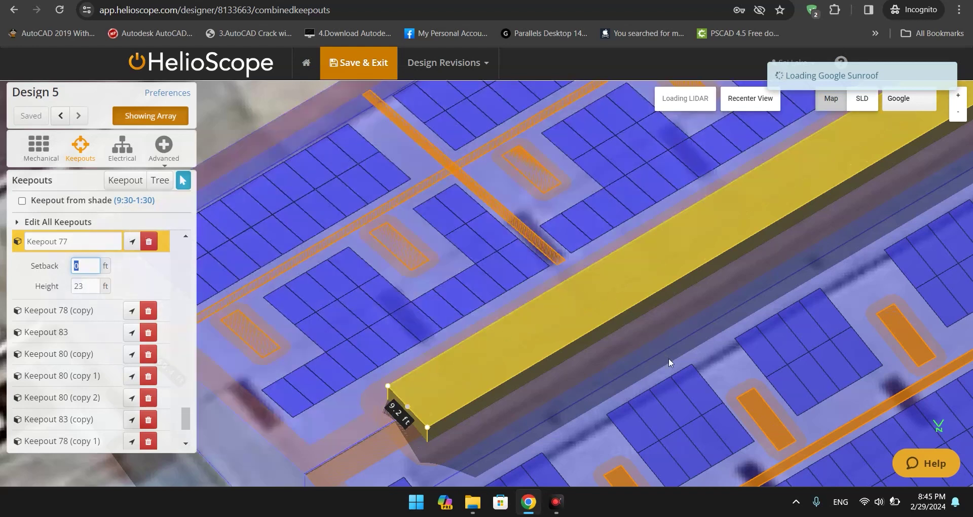
{"action": "scroll", "coordinate": [750, 337], "scroll_direction": "down", "scroll_amount": 2}
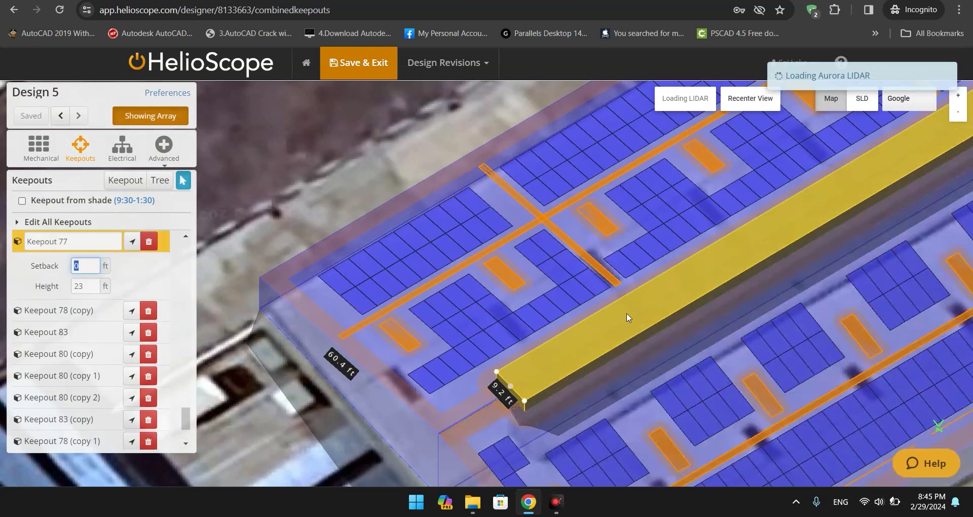
{"action": "left_click_drag", "start_coordinate": [597, 314], "coordinate": [320, 152]}
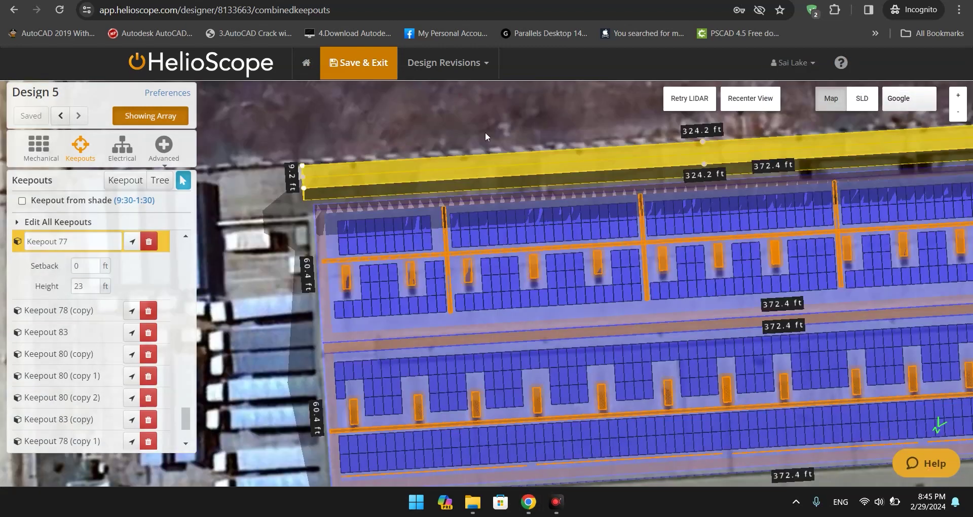
{"action": "left_click_drag", "start_coordinate": [485, 132], "coordinate": [433, 120]}
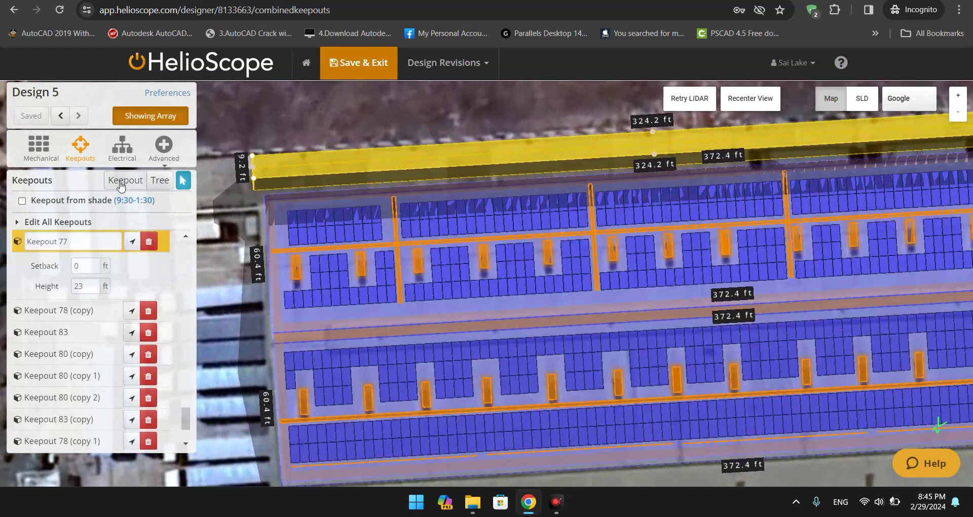
{"action": "left_click", "coordinate": [120, 184]}
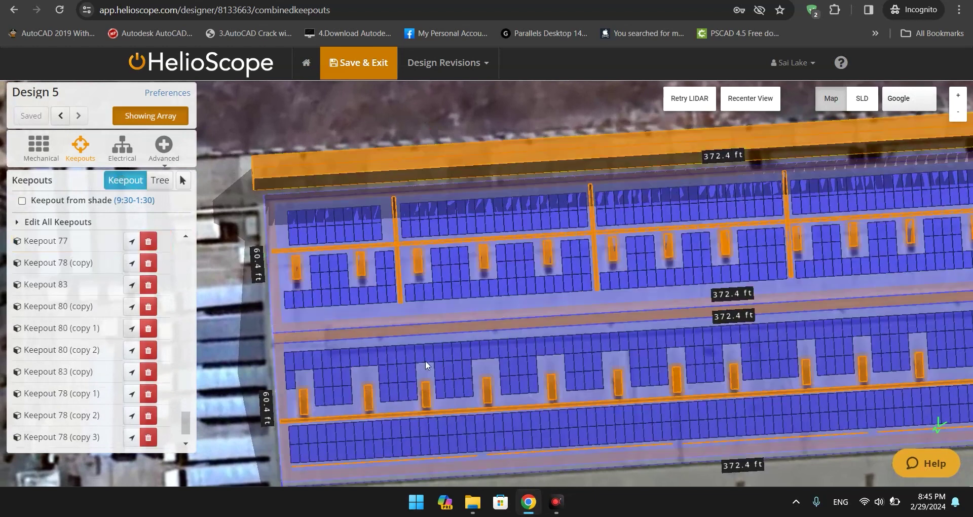
{"action": "scroll", "coordinate": [324, 352], "scroll_direction": "up", "scroll_amount": 5}
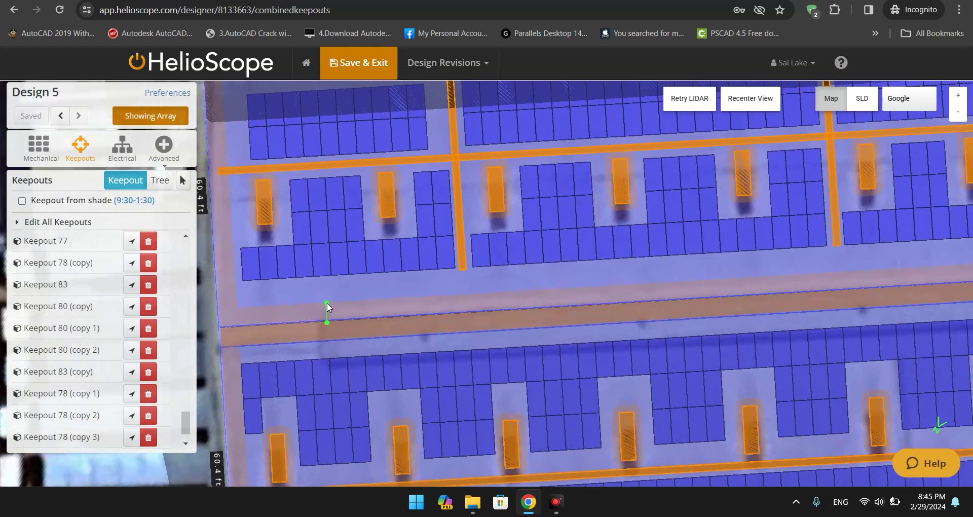
{"action": "left_click", "coordinate": [327, 302]}
{"action": "scroll", "coordinate": [329, 318], "scroll_direction": "up", "scroll_amount": 3}
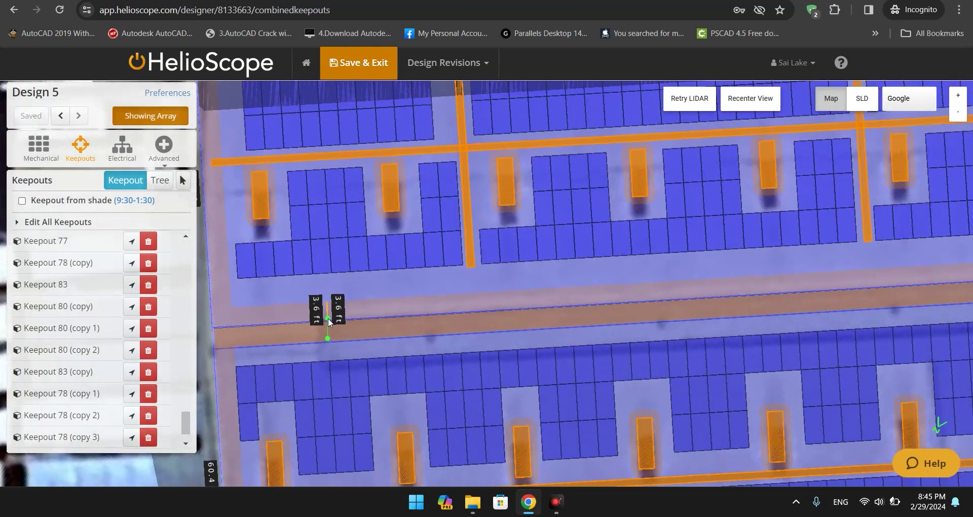
{"action": "scroll", "coordinate": [328, 318], "scroll_direction": "up", "scroll_amount": 2}
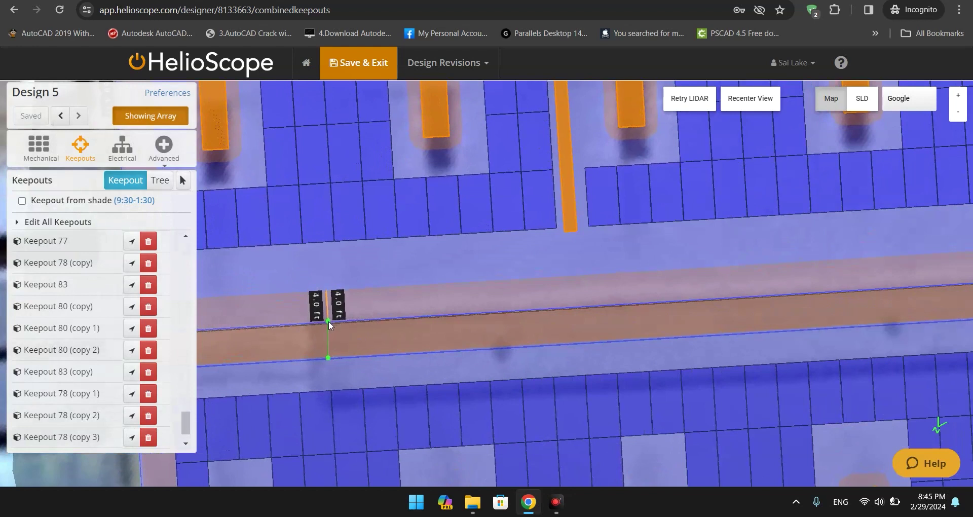
{"action": "left_click", "coordinate": [328, 321]}
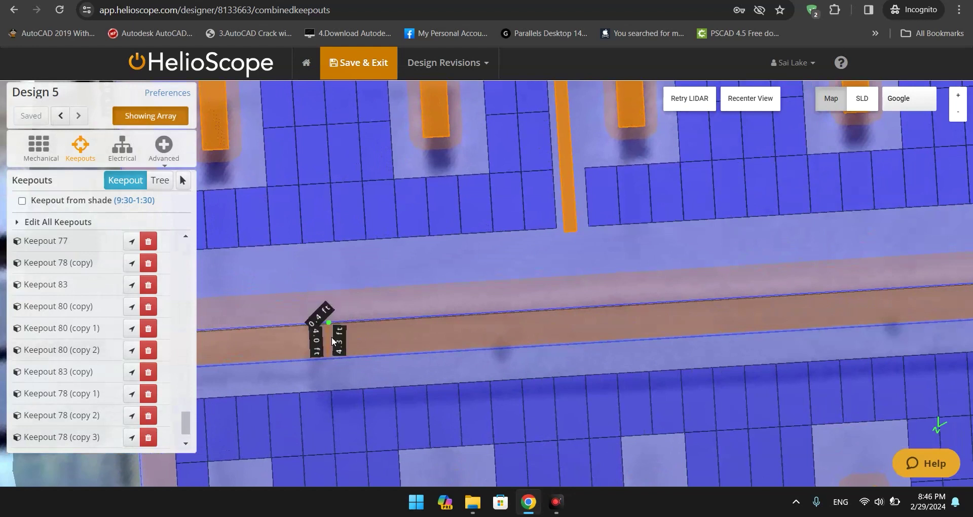
{"action": "left_click", "coordinate": [328, 363]}
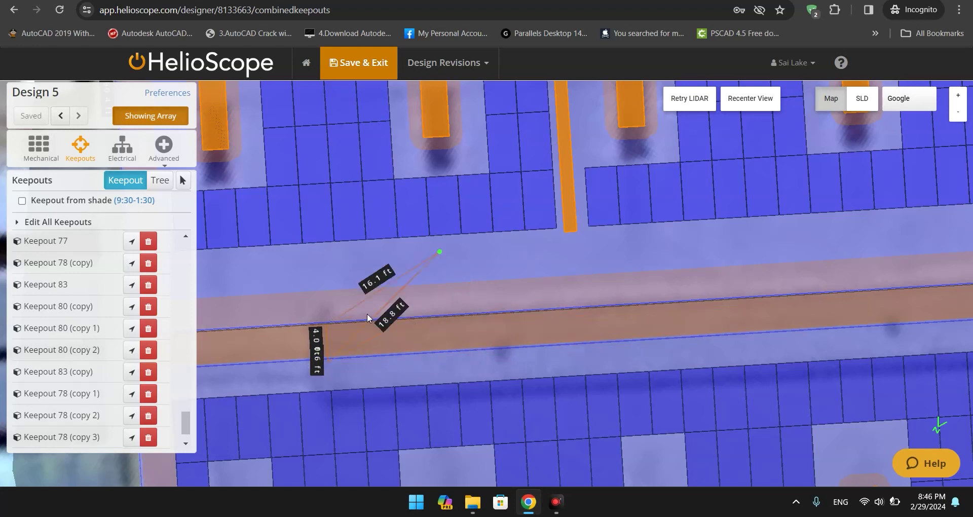
{"action": "key", "text": "Escape"}
Try to draw a narrow keepout about 4 ft wide and 73 ft long along the ridge between the two roof slopes
{"action": "scroll", "coordinate": [334, 327], "scroll_direction": "down", "scroll_amount": 2}
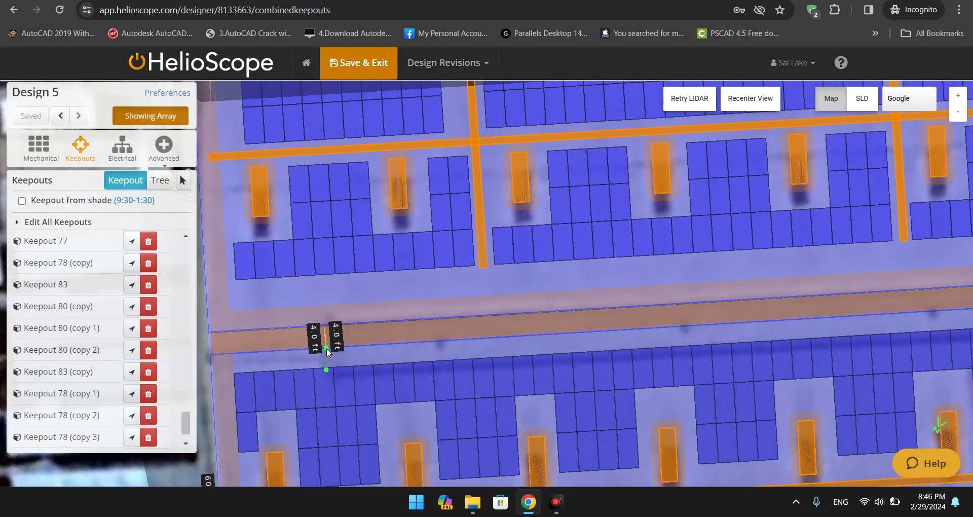
{"action": "left_click", "coordinate": [326, 348]}
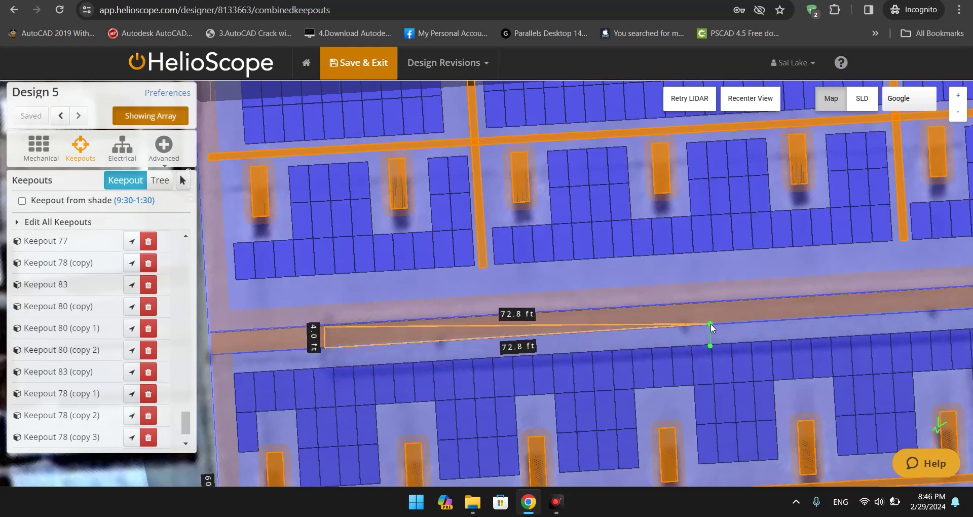
{"action": "mouse_move", "coordinate": [706, 324]}
{"action": "left_mouse_down"}
{"action": "mouse_move", "coordinate": [470, 339]}
{"action": "mouse_move", "coordinate": [714, 328]}
{"action": "left_mouse_up"}
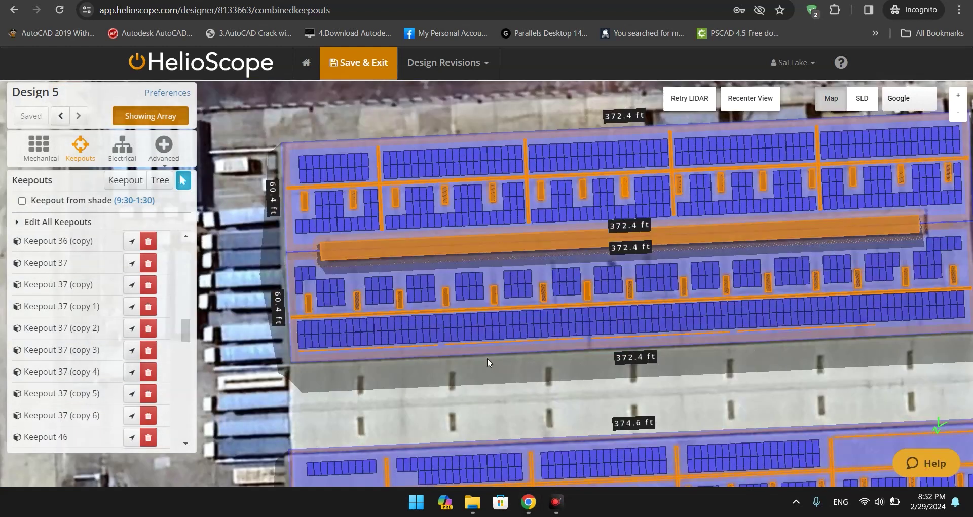
{"action": "left_click", "coordinate": [327, 316]}
{"action": "scroll", "coordinate": [308, 292], "scroll_direction": "up", "scroll_amount": 1}
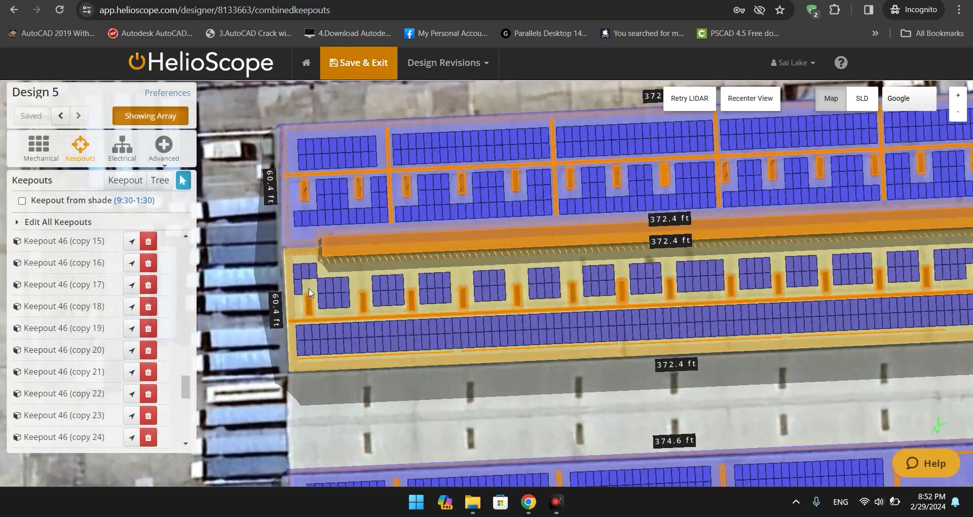
{"action": "left_click_drag", "start_coordinate": [406, 389], "coordinate": [365, 381]}
{"action": "left_click", "coordinate": [312, 324]}
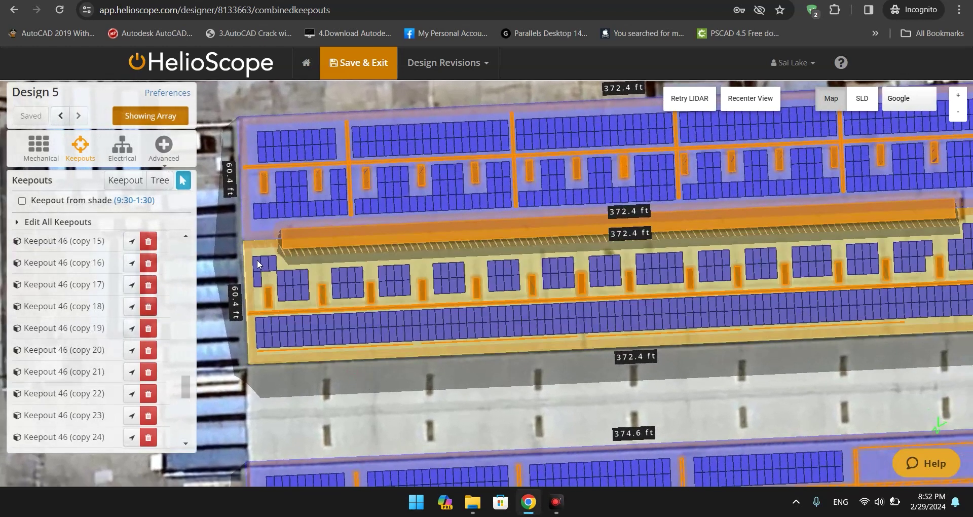
{"action": "left_click", "coordinate": [408, 426]}
{"action": "scroll", "coordinate": [405, 420], "scroll_direction": "down", "scroll_amount": 1}
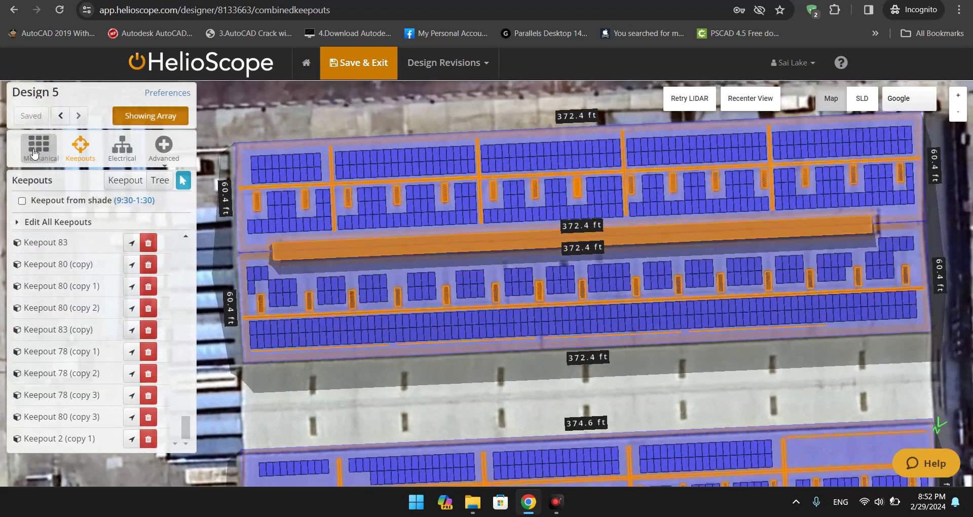
Select the module blocks between the vents in Field Segment 3 and shift them together slightly
{"action": "left_click", "coordinate": [38, 143]}
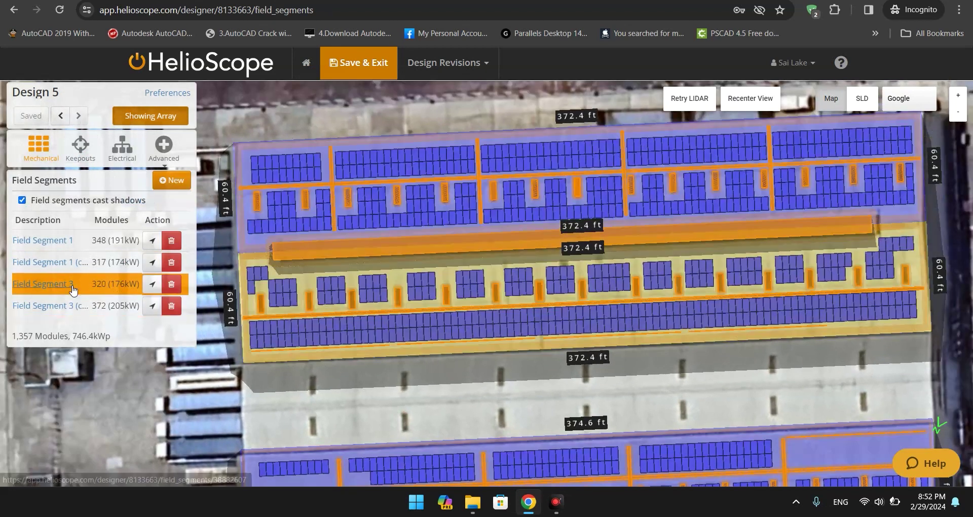
{"action": "left_click", "coordinate": [81, 281]}
{"action": "left_click", "coordinate": [136, 402]}
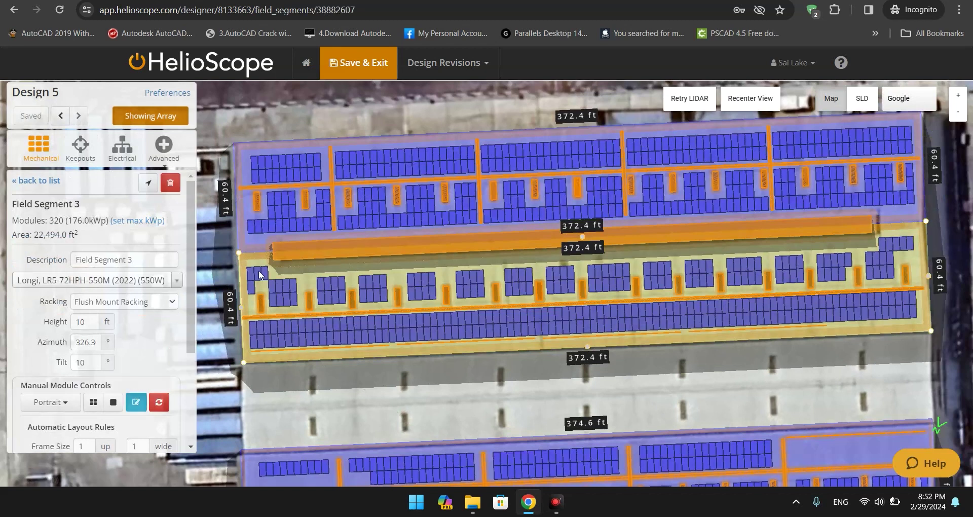
{"action": "left_click_drag", "start_coordinate": [249, 273], "coordinate": [922, 279]}
{"action": "scroll", "coordinate": [889, 273], "scroll_direction": "up", "scroll_amount": 3}
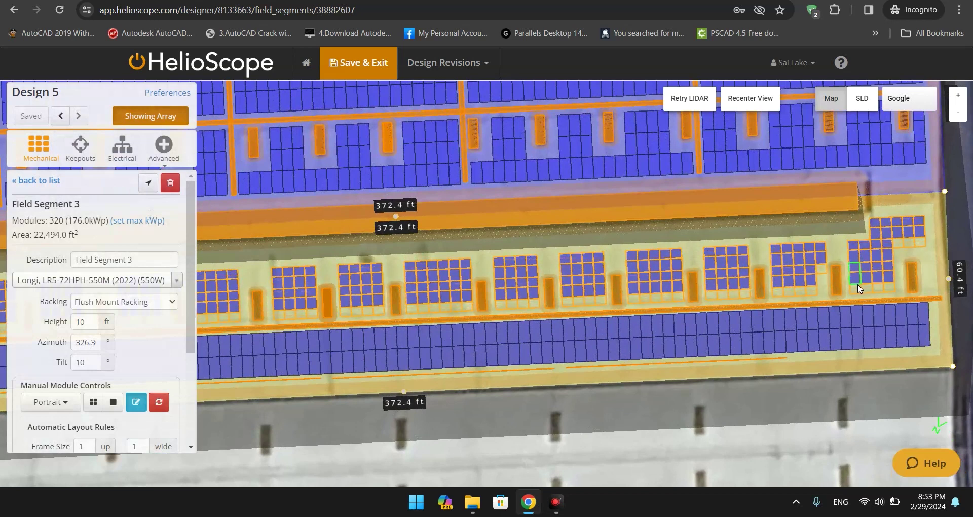
{"action": "left_click", "coordinate": [858, 287]}
{"action": "scroll", "coordinate": [746, 273], "scroll_direction": "down", "scroll_amount": 5}
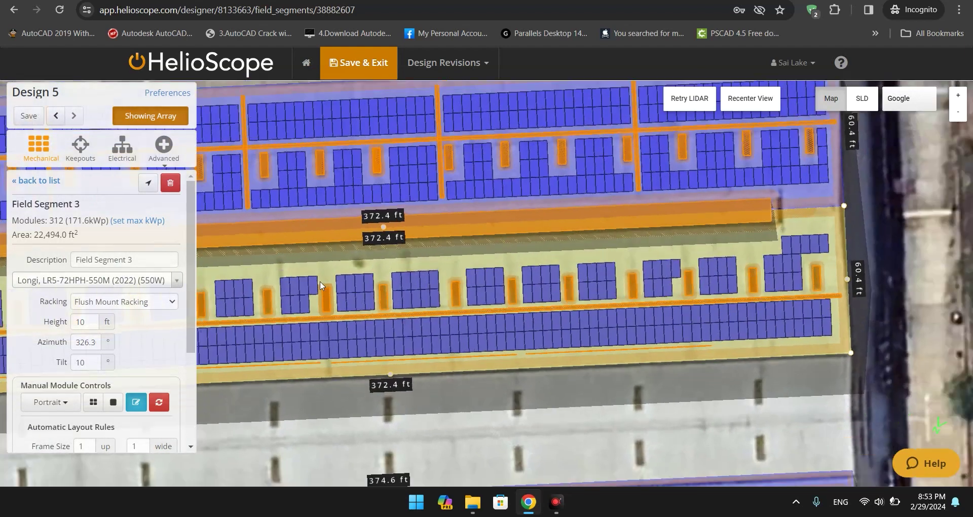
Extend the three-module row at Field Segment 3's ridge-side corner into a continuous row of modules running the full length above the vents
{"action": "scroll", "coordinate": [339, 312], "scroll_direction": "up", "scroll_amount": 5}
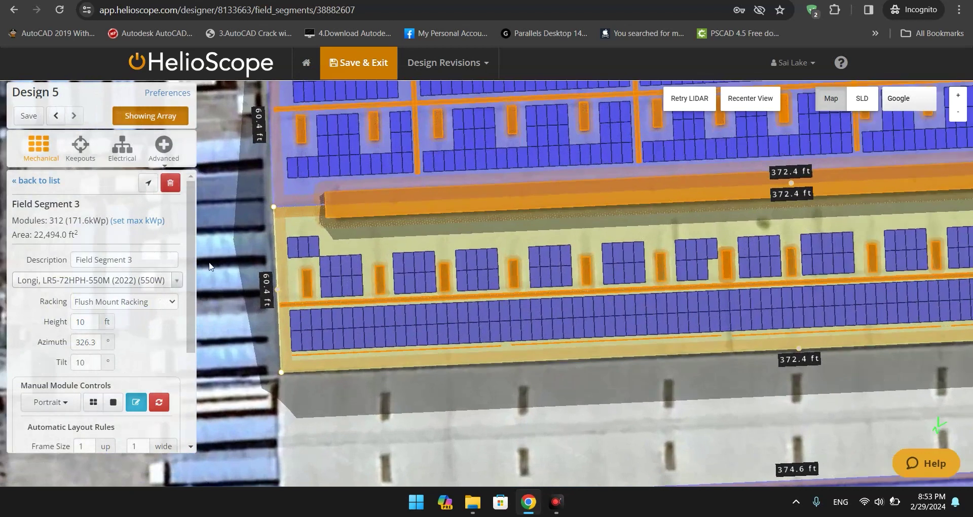
{"action": "scroll", "coordinate": [210, 266], "scroll_direction": "up", "scroll_amount": 1}
{"action": "left_click", "coordinate": [93, 402]}
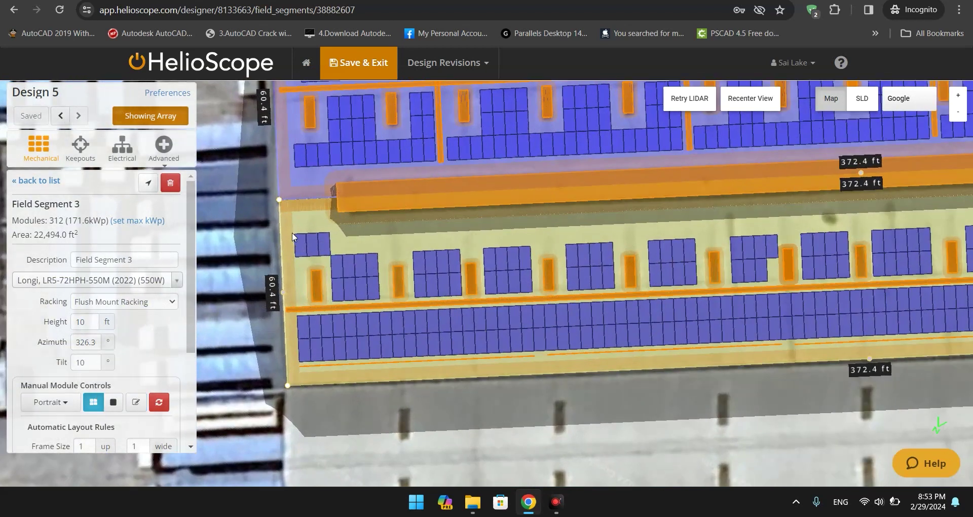
{"action": "scroll", "coordinate": [292, 232], "scroll_direction": "up", "scroll_amount": 2}
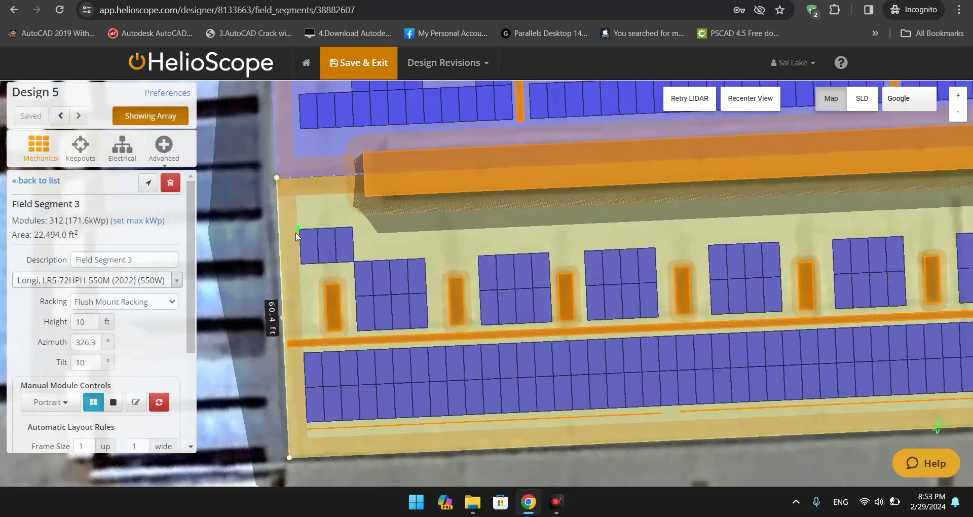
{"action": "scroll", "coordinate": [296, 232], "scroll_direction": "up", "scroll_amount": 4}
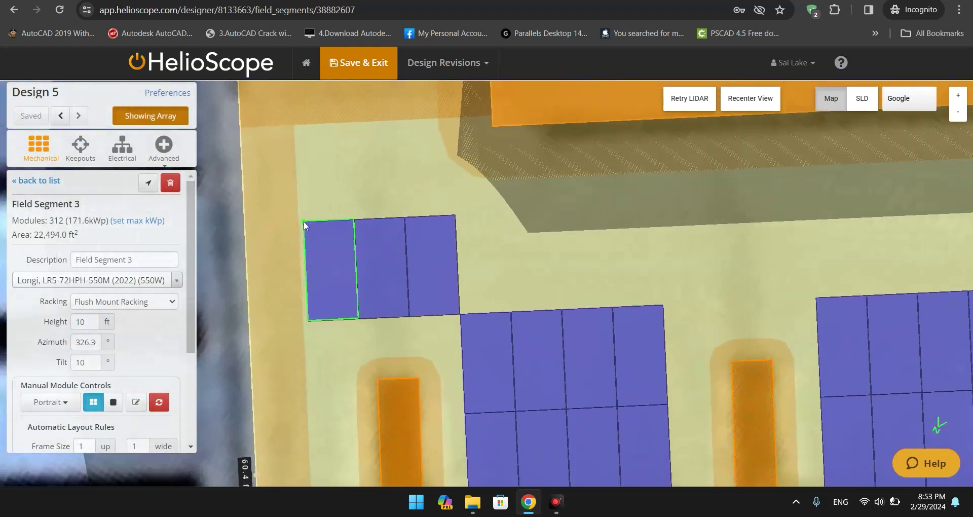
{"action": "left_click_drag", "start_coordinate": [303, 221], "coordinate": [614, 223]}
{"action": "scroll", "coordinate": [612, 219], "scroll_direction": "down", "scroll_amount": 1}
{"action": "scroll", "coordinate": [615, 223], "scroll_direction": "down", "scroll_amount": 5}
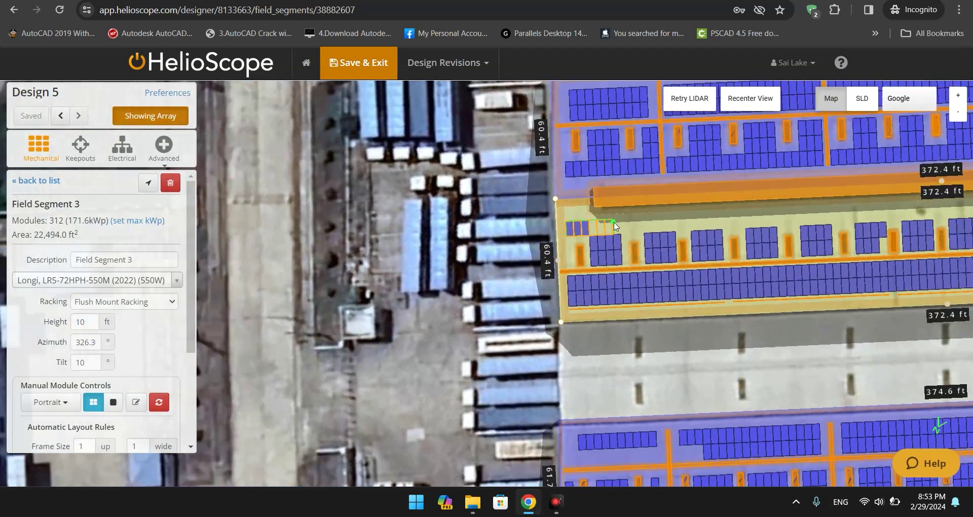
{"action": "scroll", "coordinate": [615, 226], "scroll_direction": "down", "scroll_amount": 1}
{"action": "left_click_drag", "start_coordinate": [615, 225], "coordinate": [868, 220]}
{"action": "left_click_drag", "start_coordinate": [793, 224], "coordinate": [638, 248]}
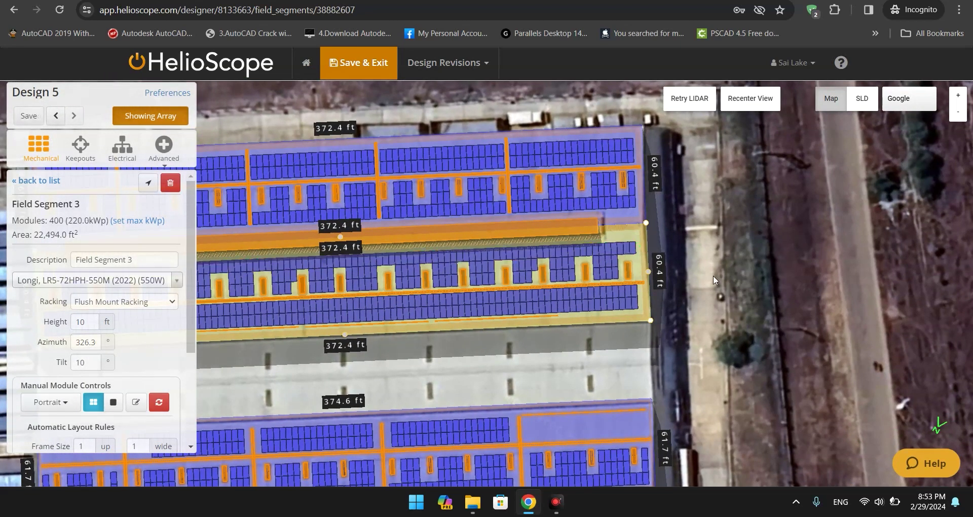
Inspect the extended module row from end to end and compare Field Segment 3 with the neighbouring roof slope
{"action": "scroll", "coordinate": [713, 275], "scroll_direction": "down", "scroll_amount": 4}
{"action": "left_click_drag", "start_coordinate": [744, 272], "coordinate": [849, 269]}
{"action": "scroll", "coordinate": [344, 248], "scroll_direction": "up", "scroll_amount": 2}
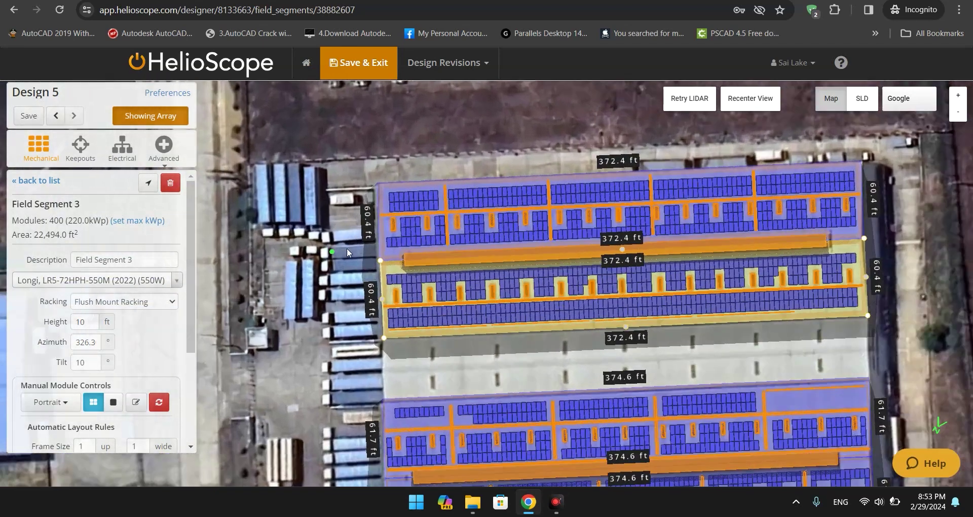
{"action": "scroll", "coordinate": [346, 248], "scroll_direction": "up", "scroll_amount": 2}
{"action": "left_click_drag", "start_coordinate": [324, 307], "coordinate": [292, 304]}
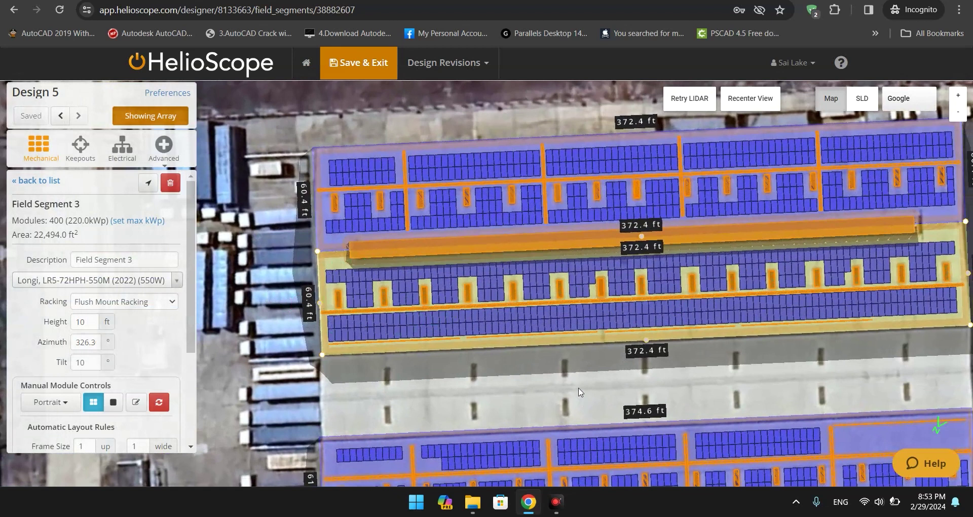
{"action": "scroll", "coordinate": [491, 392], "scroll_direction": "up", "scroll_amount": 1}
{"action": "scroll", "coordinate": [415, 359], "scroll_direction": "down", "scroll_amount": 1}
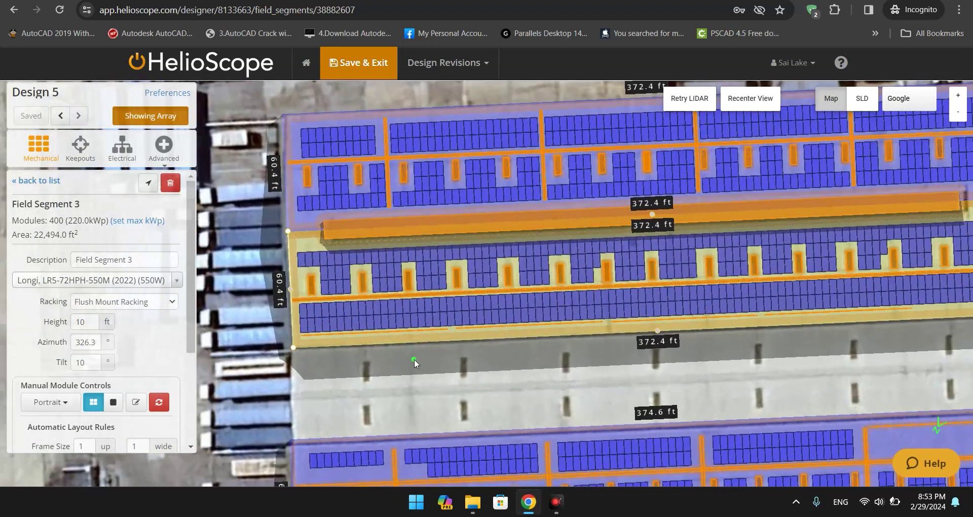
{"action": "scroll", "coordinate": [542, 379], "scroll_direction": "down", "scroll_amount": 1}
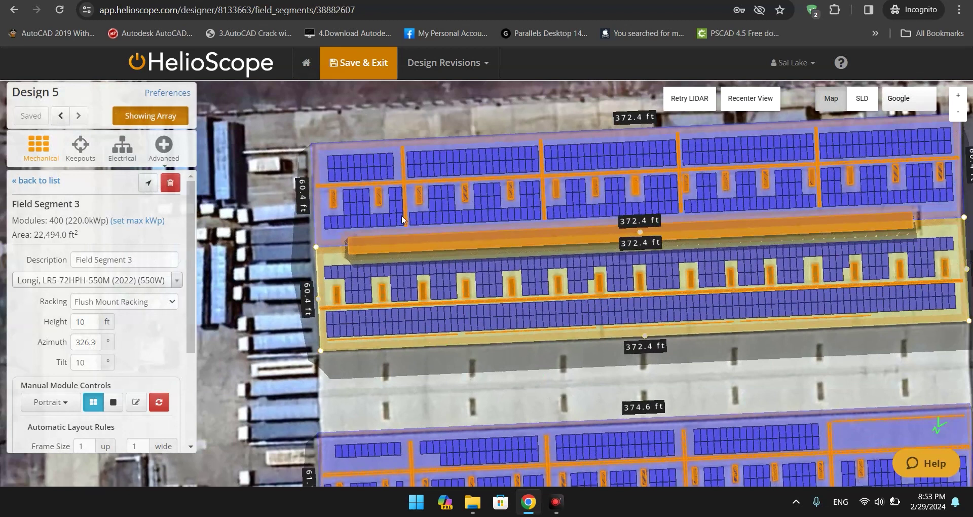
Copy the 46.4 ft cross-walkway keepout from the adjacent slope onto Field Segment 3 beside the fourth vent, and nudge it toward the outer edge
{"action": "left_click", "coordinate": [80, 155]}
{"action": "left_click", "coordinate": [404, 175]}
{"action": "left_click", "coordinate": [407, 194]}
{"action": "left_click", "coordinate": [405, 198]}
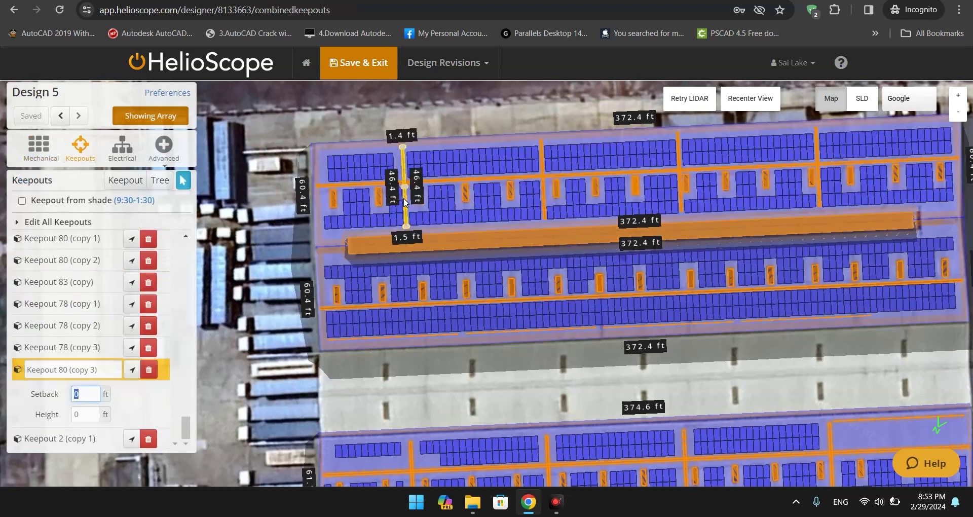
{"action": "scroll", "coordinate": [404, 208], "scroll_direction": "up", "scroll_amount": 1}
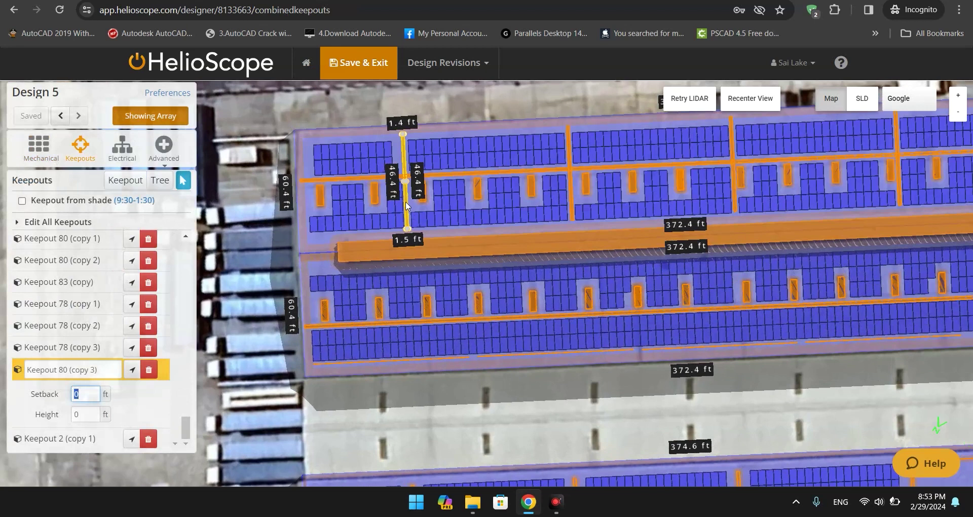
{"action": "left_click_drag", "start_coordinate": [406, 202], "coordinate": [472, 329]}
{"action": "scroll", "coordinate": [496, 406], "scroll_direction": "up", "scroll_amount": 5}
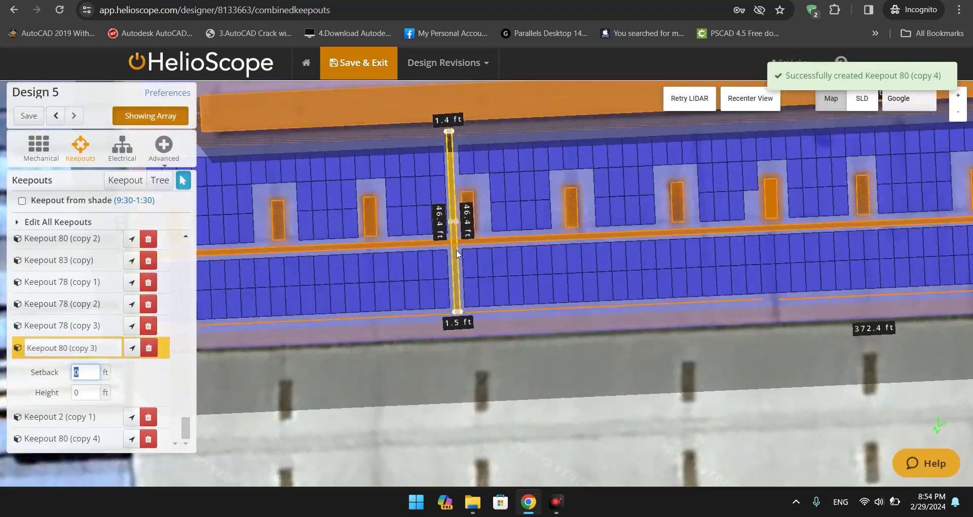
{"action": "left_click_drag", "start_coordinate": [456, 249], "coordinate": [459, 267]}
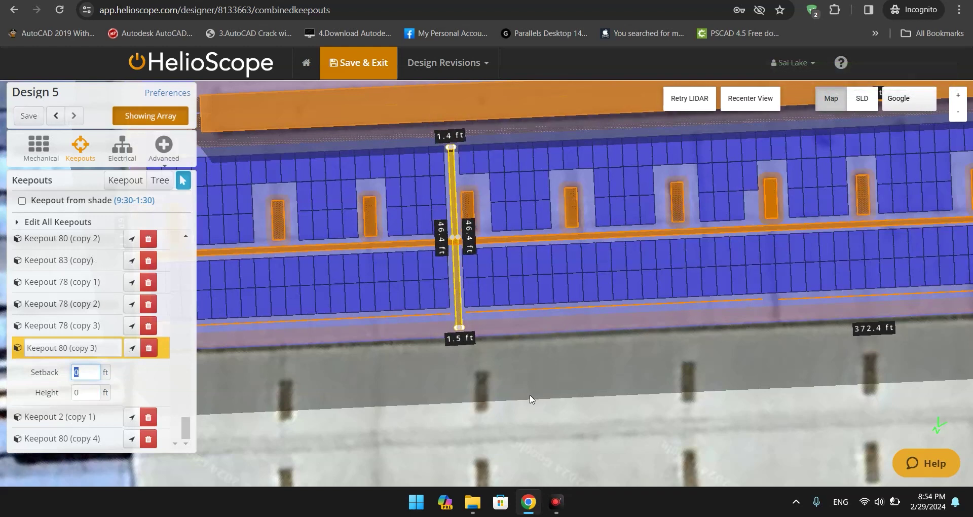
{"action": "scroll", "coordinate": [531, 400], "scroll_direction": "down", "scroll_amount": 5}
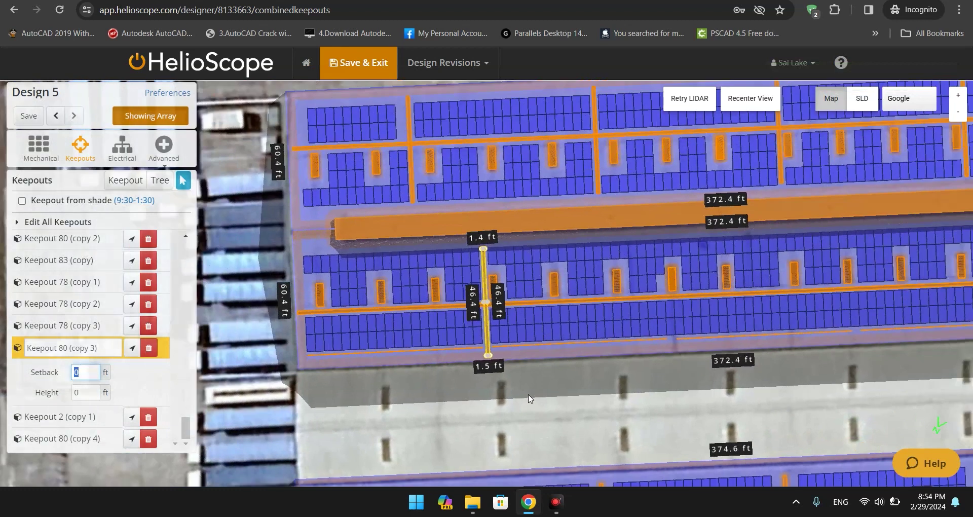
{"action": "left_click", "coordinate": [245, 363]}
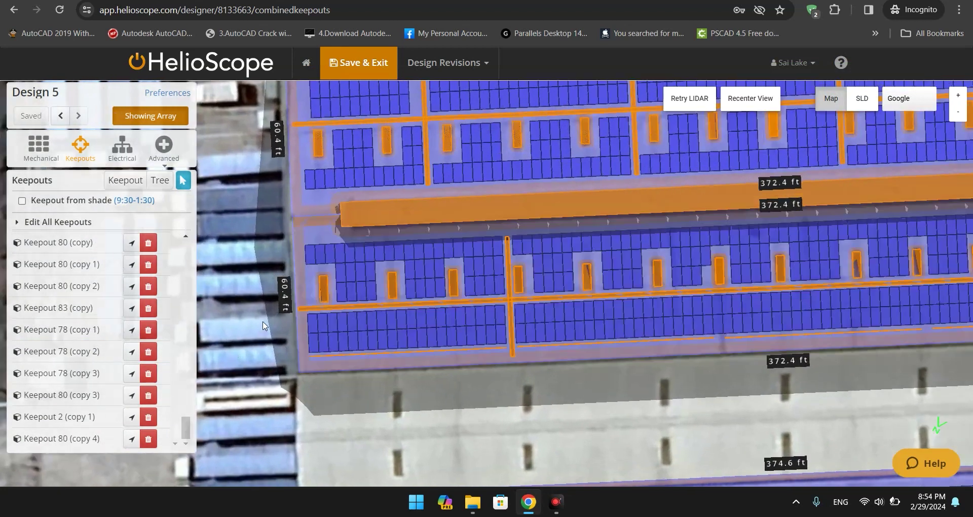
Nudge the cross-walkway keepout beside the fourth vent slightly back toward the ridge
{"action": "scroll", "coordinate": [529, 311], "scroll_direction": "up", "scroll_amount": 5}
{"action": "left_click", "coordinate": [541, 298]}
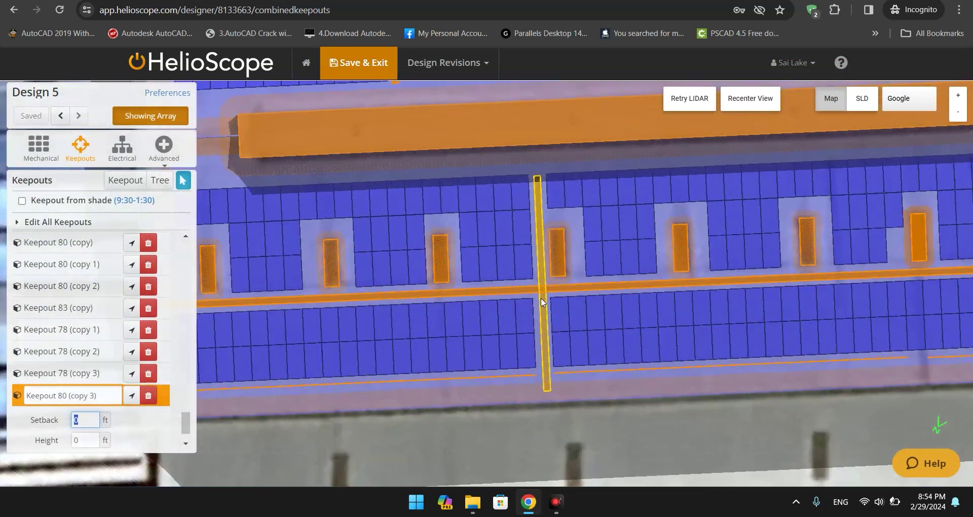
{"action": "left_click", "coordinate": [540, 266]}
{"action": "left_click_drag", "start_coordinate": [540, 269], "coordinate": [538, 255]}
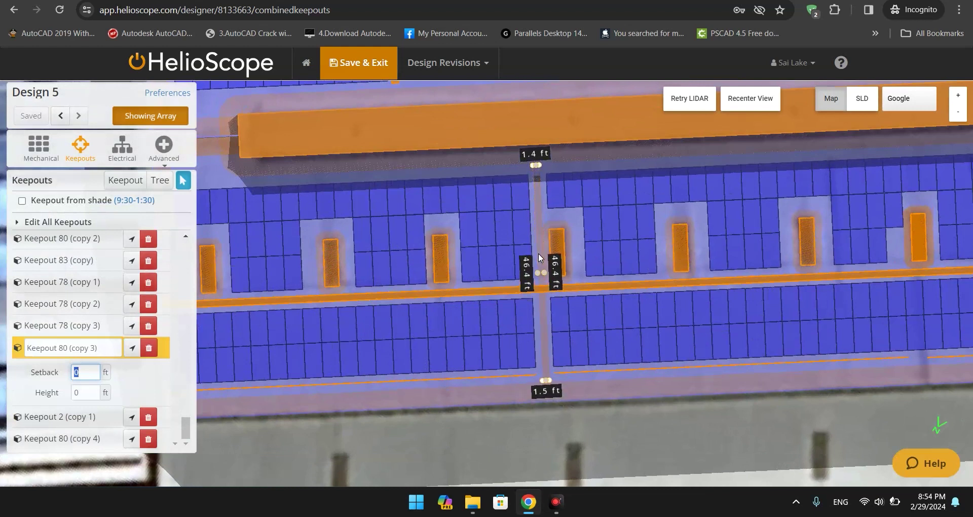
{"action": "scroll", "coordinate": [555, 421], "scroll_direction": "down", "scroll_amount": 3}
{"action": "left_click", "coordinate": [555, 421]}
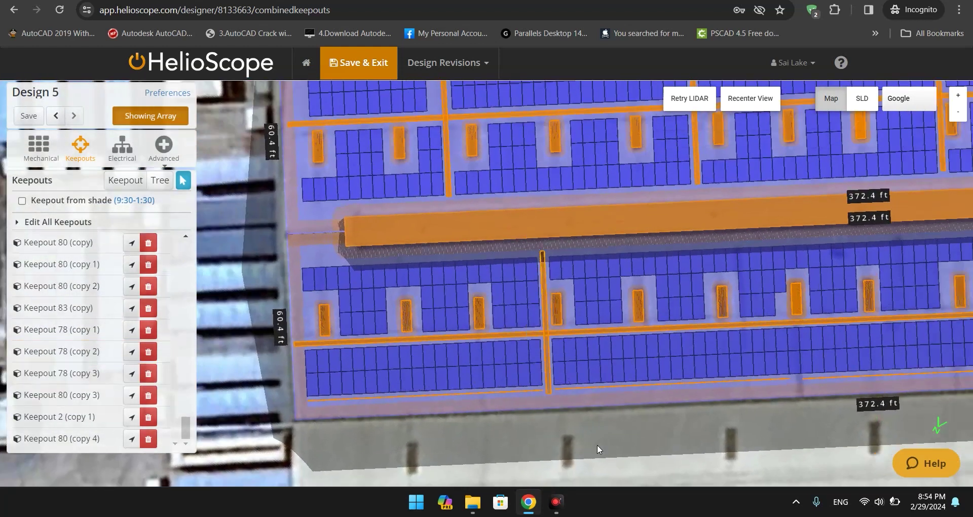
Try to place a second copy of the cross-walkway keepout farther along Field Segment 3, beside the seventh vent
{"action": "scroll", "coordinate": [555, 420], "scroll_direction": "down", "scroll_amount": 3}
{"action": "left_click_drag", "start_coordinate": [621, 444], "coordinate": [462, 440]}
{"action": "left_click_drag", "start_coordinate": [528, 447], "coordinate": [500, 445]}
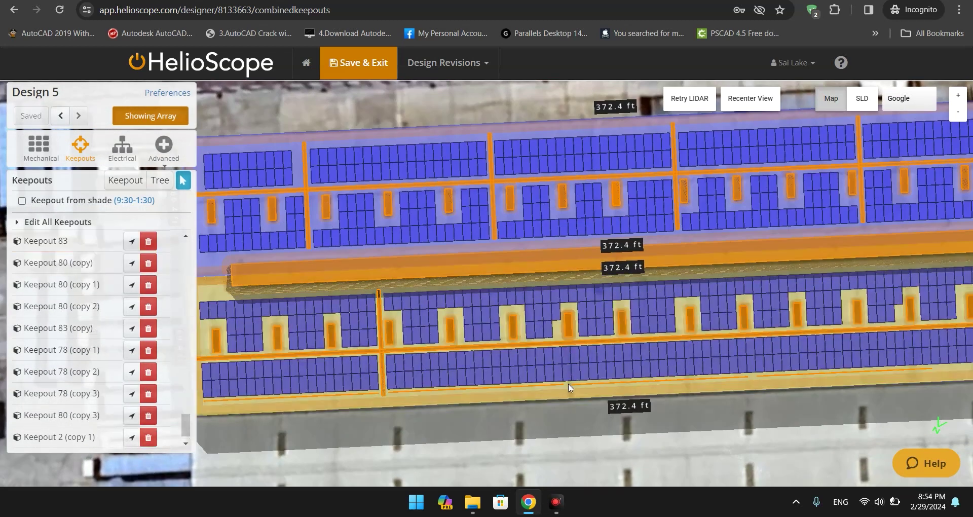
{"action": "left_click_drag", "start_coordinate": [380, 336], "coordinate": [564, 332]}
{"action": "key", "text": "ctrl+v"}
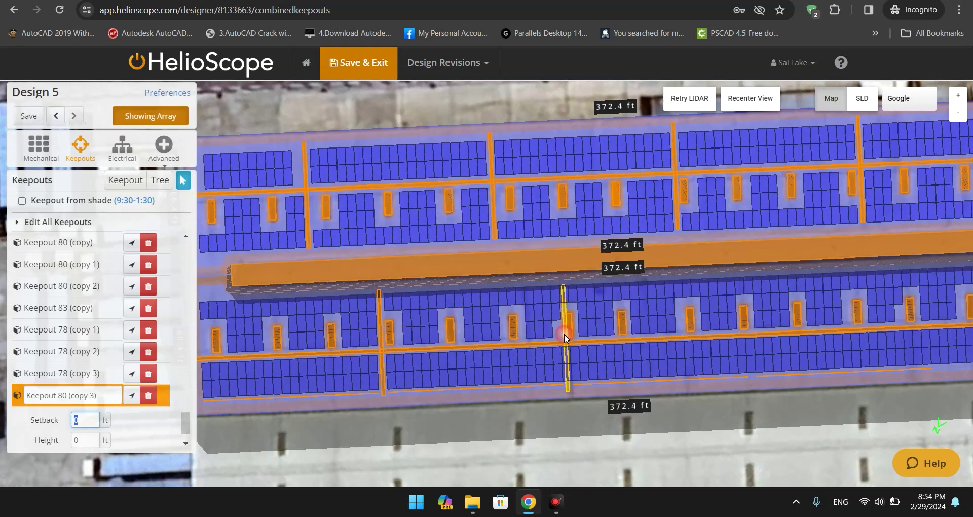
{"action": "scroll", "coordinate": [600, 426], "scroll_direction": "up", "scroll_amount": 2}
{"action": "scroll", "coordinate": [595, 424], "scroll_direction": "up", "scroll_amount": 1}
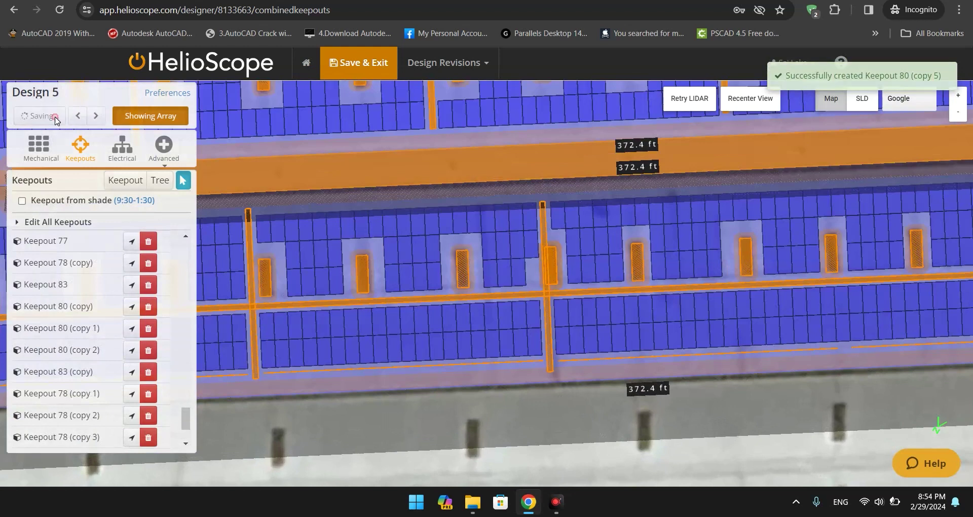
Delete the cross-walkway keepout beside the fourth vent, then step back to the layout with only that walkway in place
{"action": "key", "text": "Delete"}
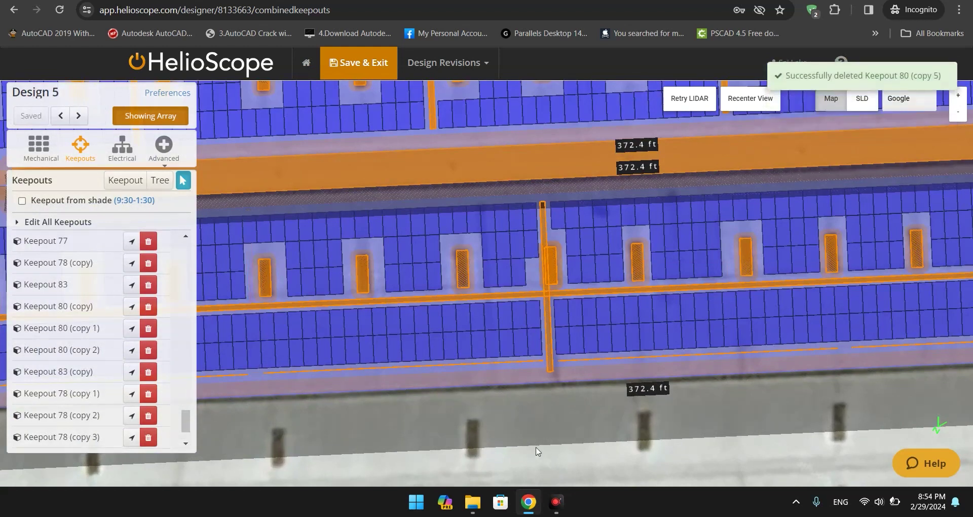
{"action": "scroll", "coordinate": [545, 441], "scroll_direction": "down", "scroll_amount": 1}
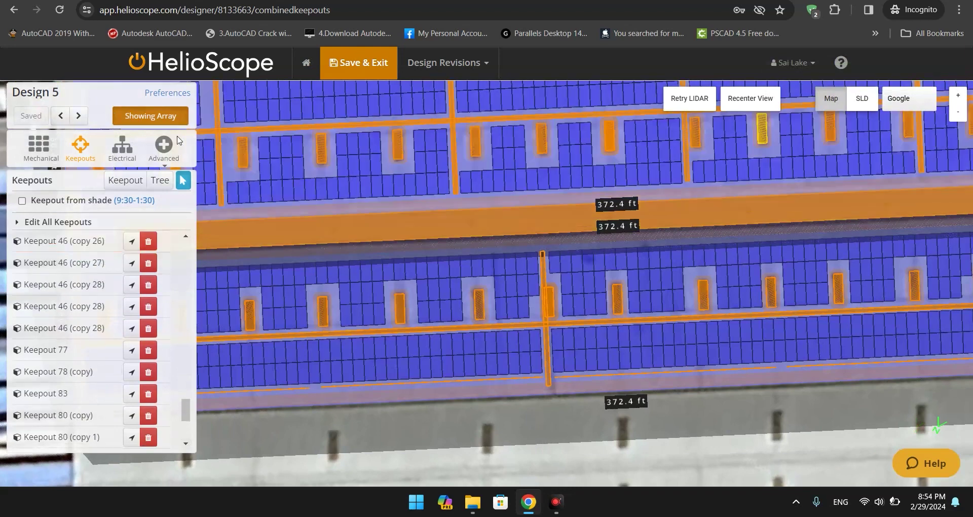
{"action": "left_click", "coordinate": [59, 121]}
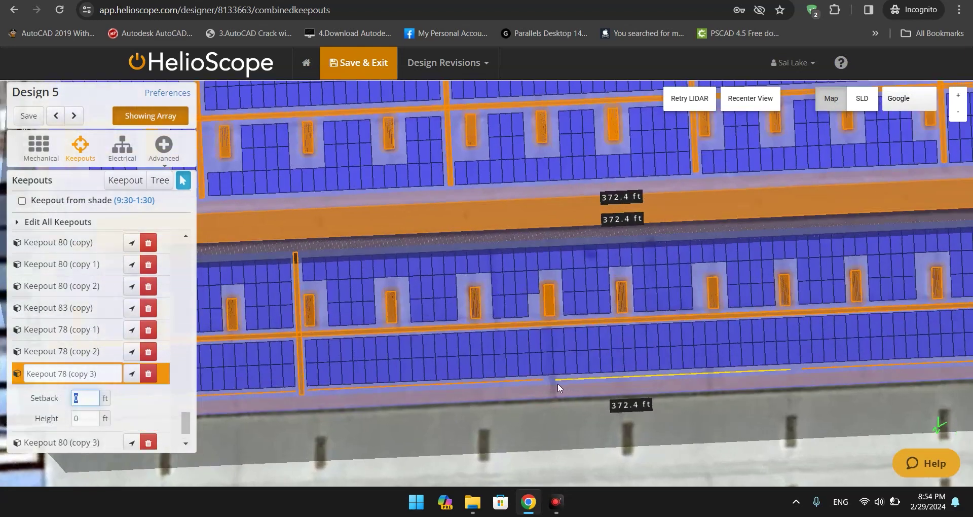
Delete a two-module column from Field Segment 3's outer double row, opening a gap in line with the seventh vent
{"action": "left_click", "coordinate": [38, 146]}
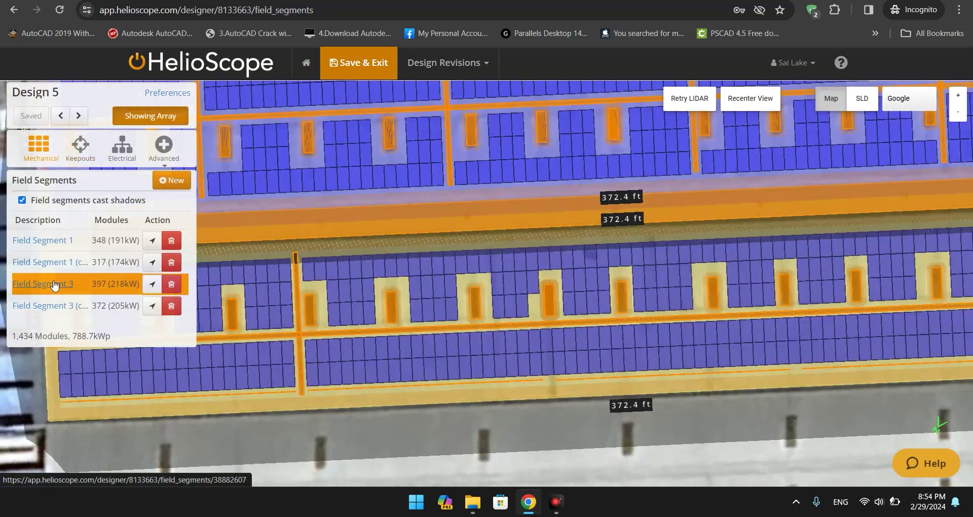
{"action": "left_click", "coordinate": [48, 283]}
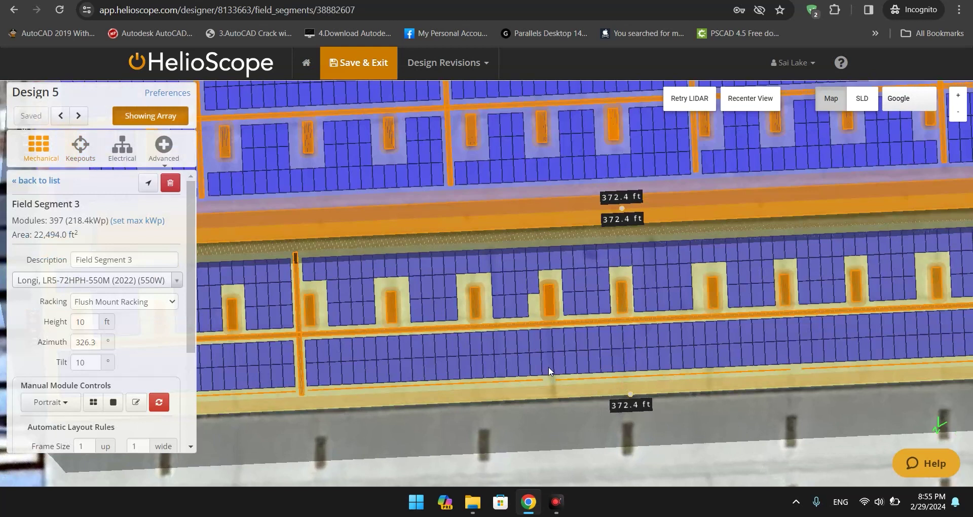
{"action": "left_click", "coordinate": [136, 402]}
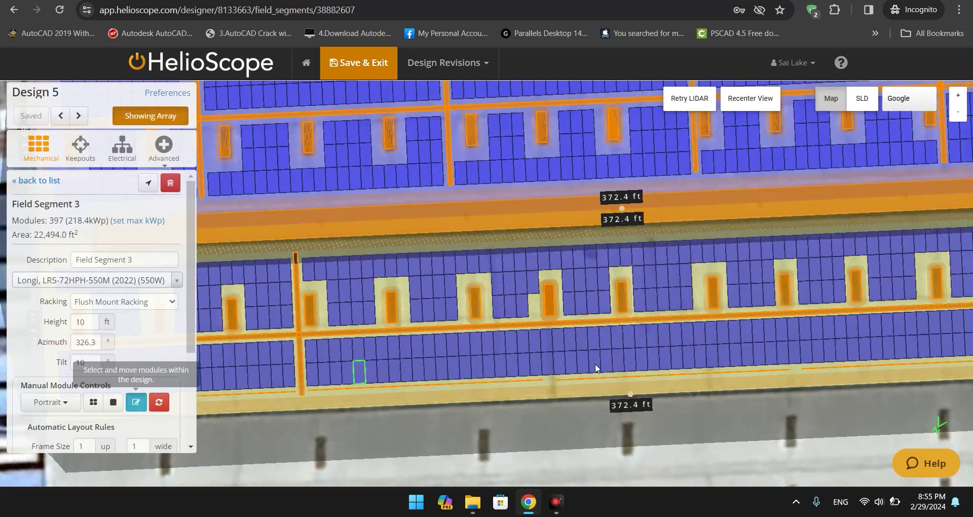
{"action": "left_click", "coordinate": [549, 363]}
{"action": "left_click", "coordinate": [545, 340]}
Delete two more two-module columns farther along the outer double row of Field Segment 3 to split it into separate blocks
{"action": "left_click_drag", "start_coordinate": [586, 422], "coordinate": [500, 410]}
{"action": "left_click", "coordinate": [684, 339]}
{"action": "left_click", "coordinate": [676, 329]}
{"action": "left_click_drag", "start_coordinate": [619, 424], "coordinate": [444, 438]}
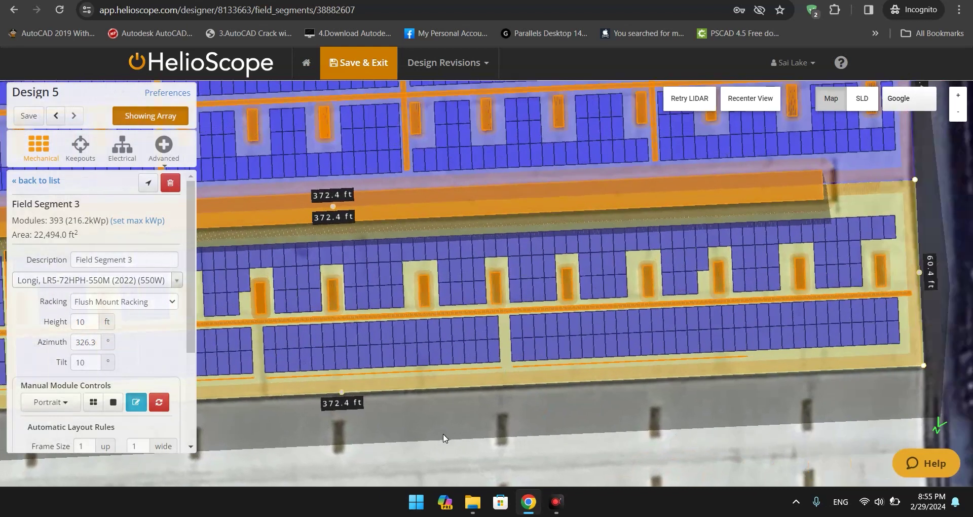
{"action": "left_click", "coordinate": [637, 329]}
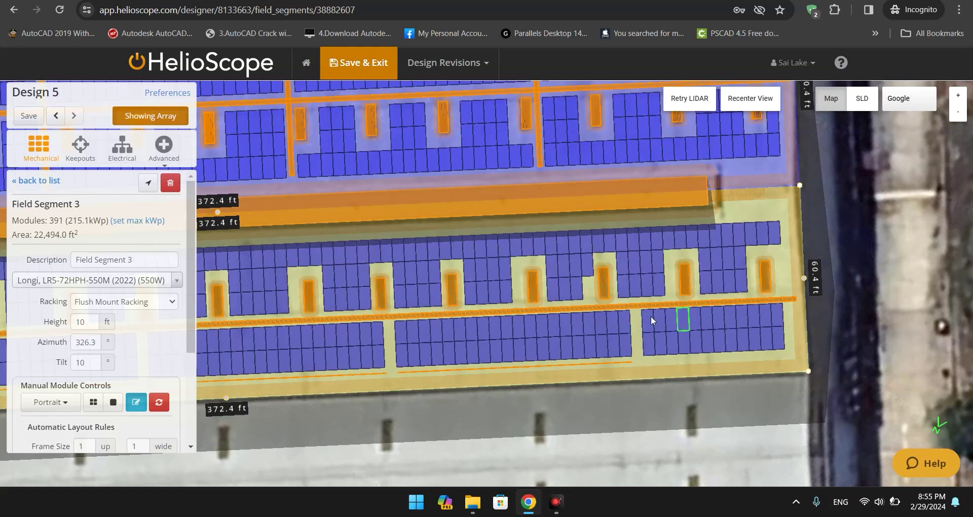
{"action": "left_click_drag", "start_coordinate": [682, 322], "coordinate": [705, 320]}
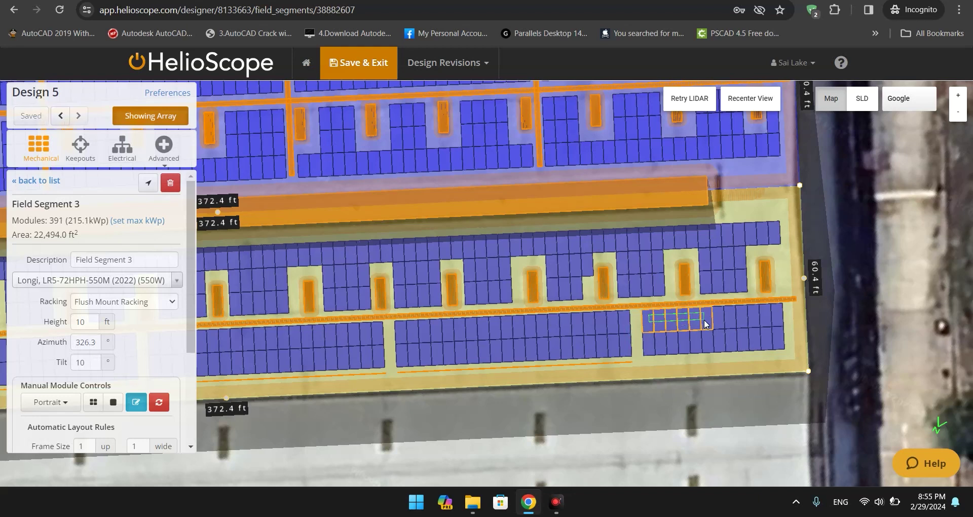
{"action": "left_click_drag", "start_coordinate": [725, 320], "coordinate": [742, 320]}
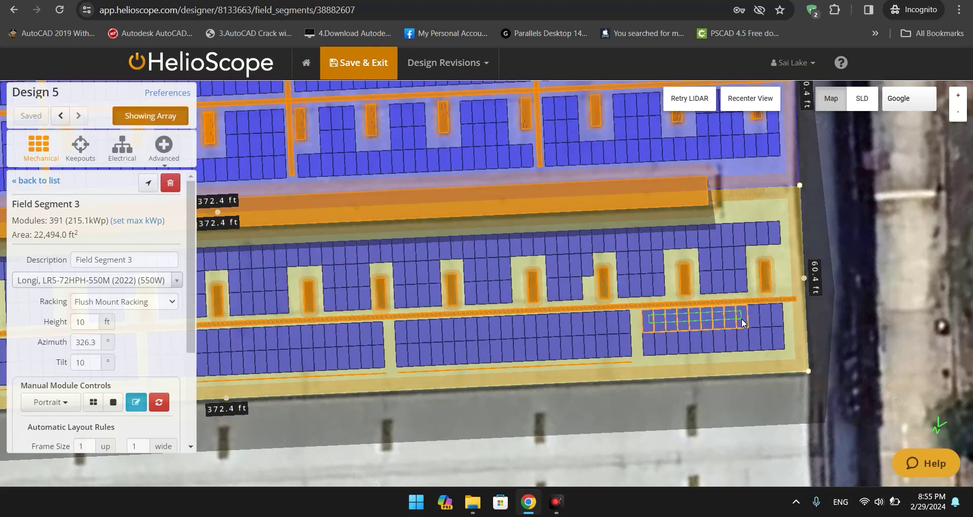
{"action": "left_click_drag", "start_coordinate": [754, 321], "coordinate": [754, 320]}
{"action": "key", "text": "Delete"}
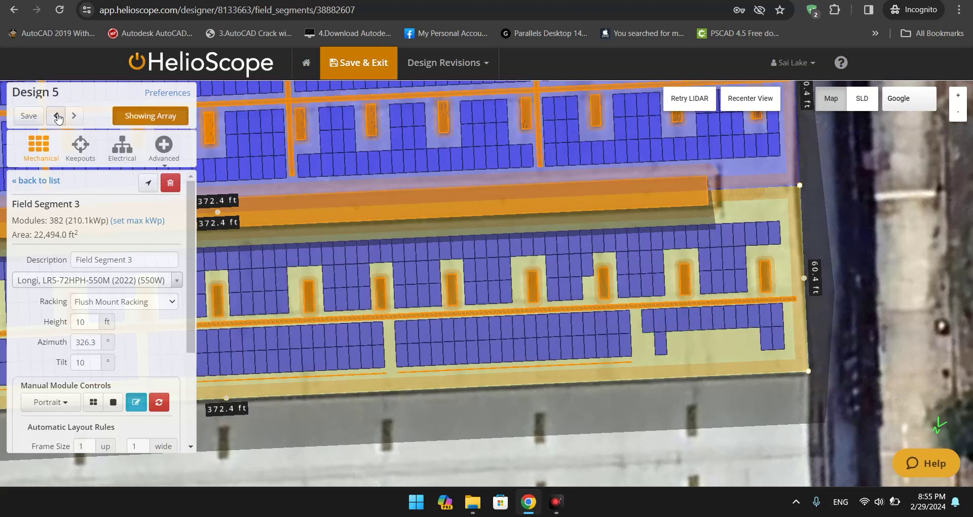
{"action": "key", "text": "ctrl+z"}
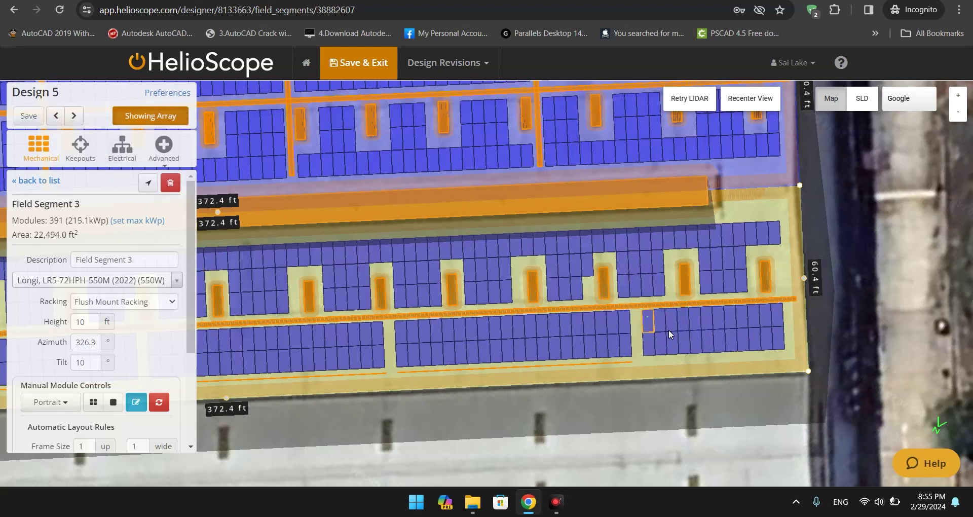
Delete the two outermost module columns of the end block in Field Segment 3's outer double row, and shift the rest out to that end
{"action": "left_click_drag", "start_coordinate": [686, 343], "coordinate": [756, 354]}
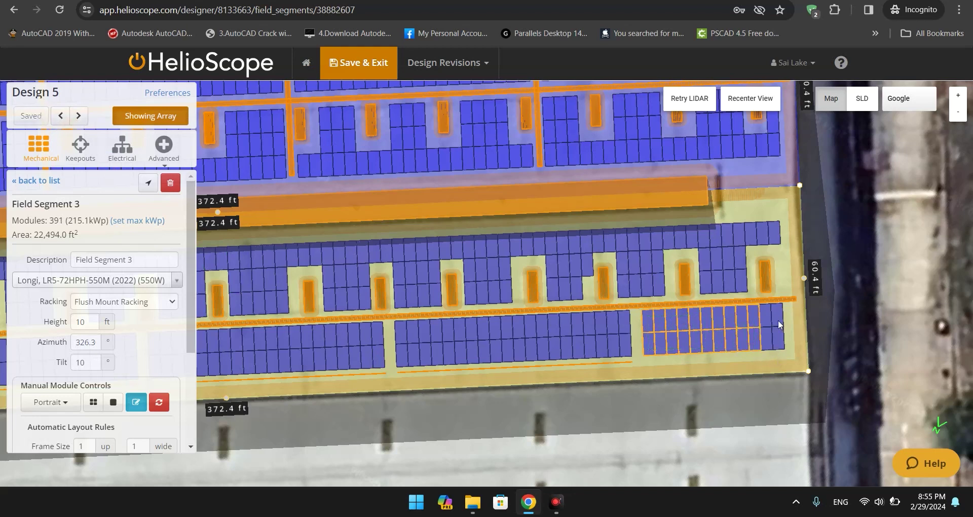
{"action": "left_click_drag", "start_coordinate": [765, 313], "coordinate": [787, 344]}
{"action": "key", "text": "Delete"}
{"action": "left_click_drag", "start_coordinate": [647, 318], "coordinate": [762, 355]}
{"action": "left_click_drag", "start_coordinate": [755, 323], "coordinate": [779, 325]}
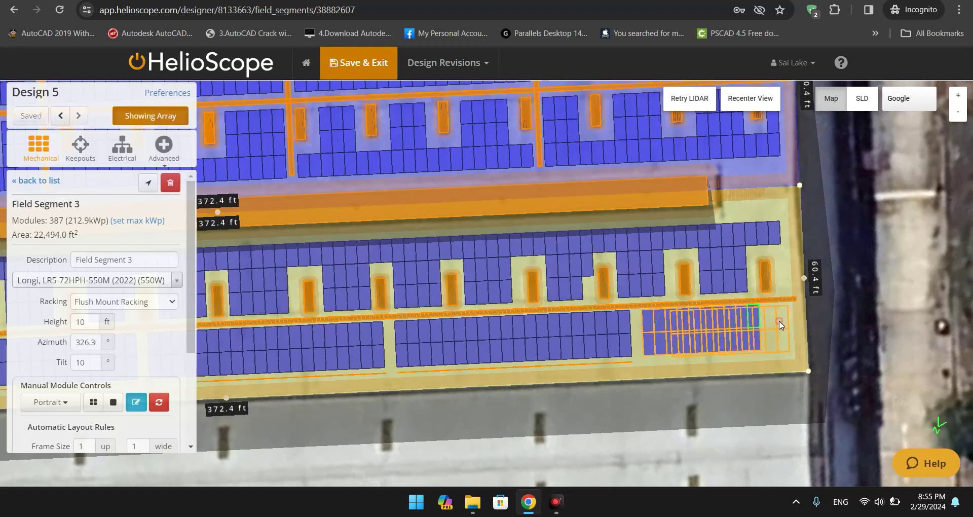
{"action": "left_click_drag", "start_coordinate": [779, 320], "coordinate": [780, 320]}
{"action": "scroll", "coordinate": [731, 348], "scroll_direction": "down", "scroll_amount": 2}
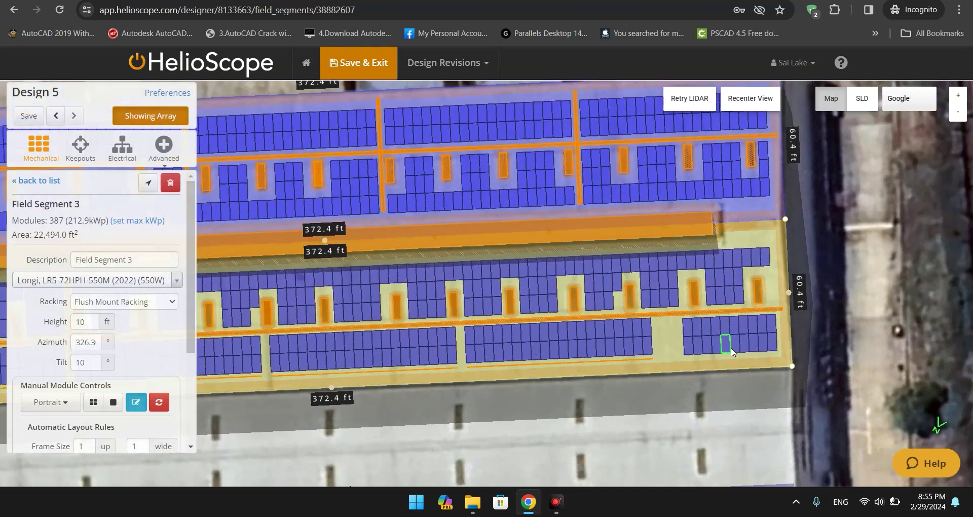
Shift the outer-row block beside the end block one module column toward it, widening the gap behind it
{"action": "left_click", "coordinate": [648, 280]}
{"action": "left_click", "coordinate": [543, 337]}
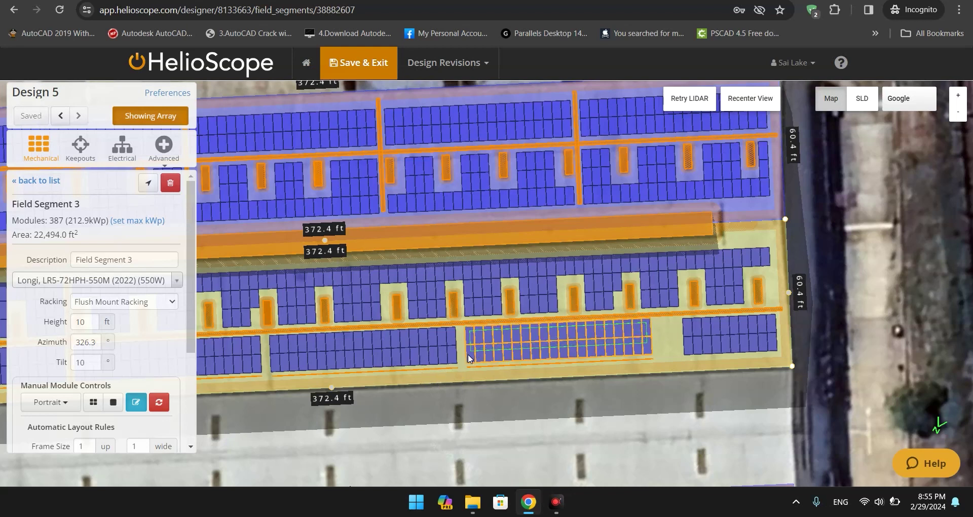
{"action": "left_click_drag", "start_coordinate": [645, 328], "coordinate": [661, 328]}
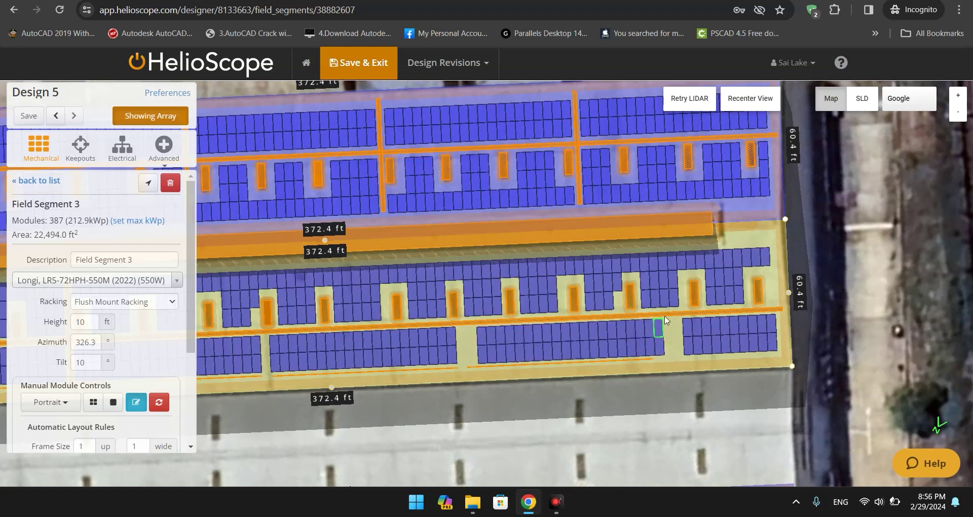
{"action": "scroll", "coordinate": [691, 343], "scroll_direction": "down", "scroll_amount": 2}
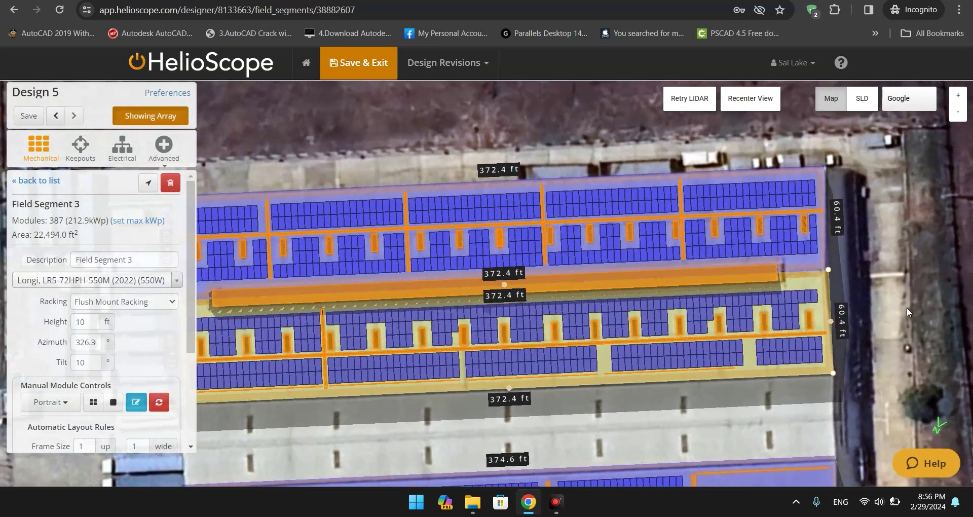
{"action": "left_click_drag", "start_coordinate": [907, 307], "coordinate": [929, 308]}
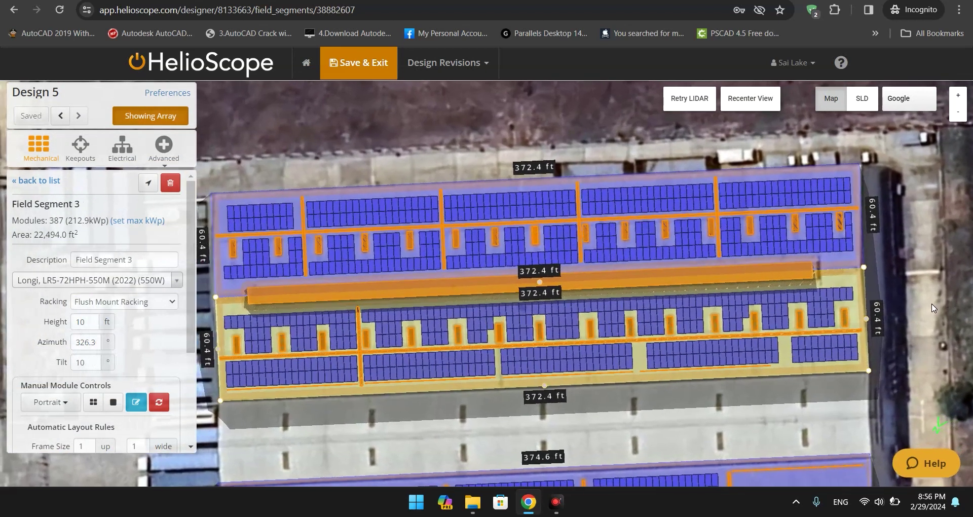
Shift the next outer-row block of Field Segment 3, two before the end block, one module column in the same direction
{"action": "scroll", "coordinate": [482, 355], "scroll_direction": "up", "scroll_amount": 2}
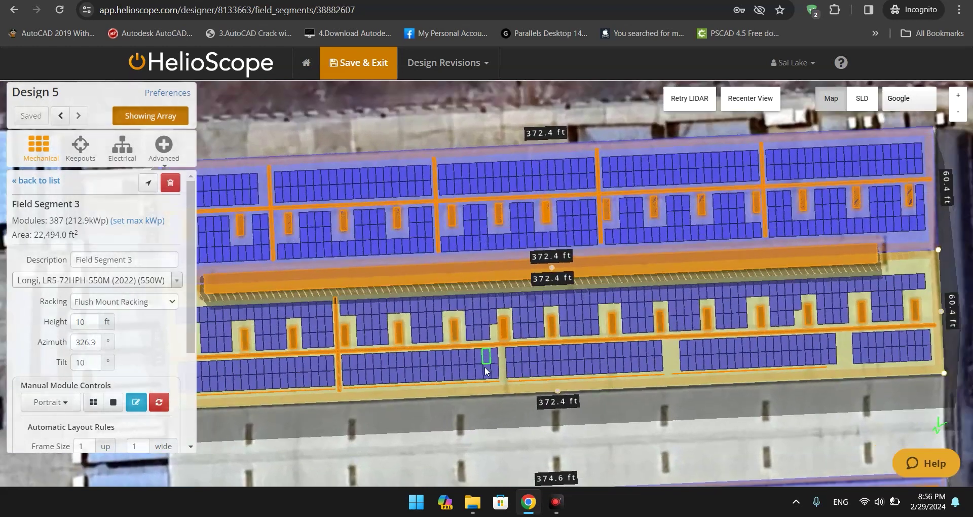
{"action": "scroll", "coordinate": [482, 371], "scroll_direction": "up", "scroll_amount": 2}
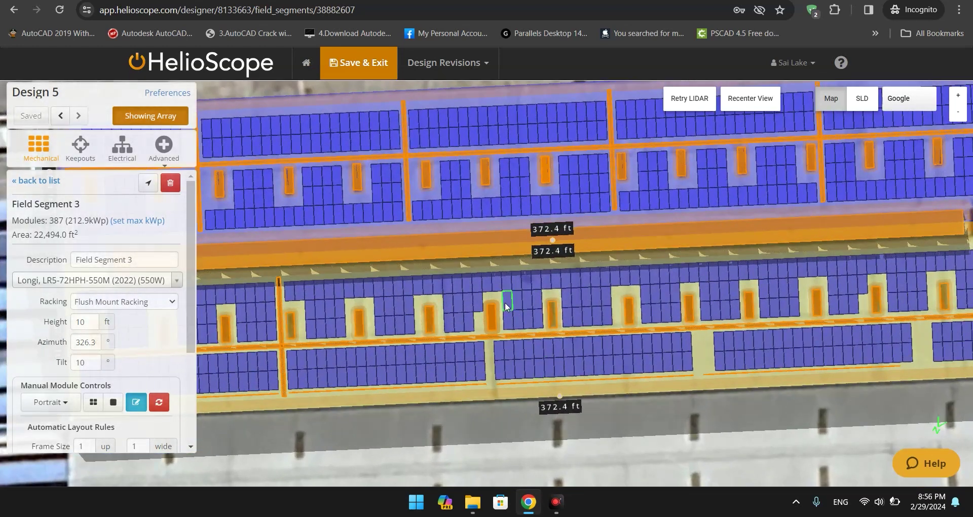
{"action": "left_click_drag", "start_coordinate": [501, 350], "coordinate": [691, 343]}
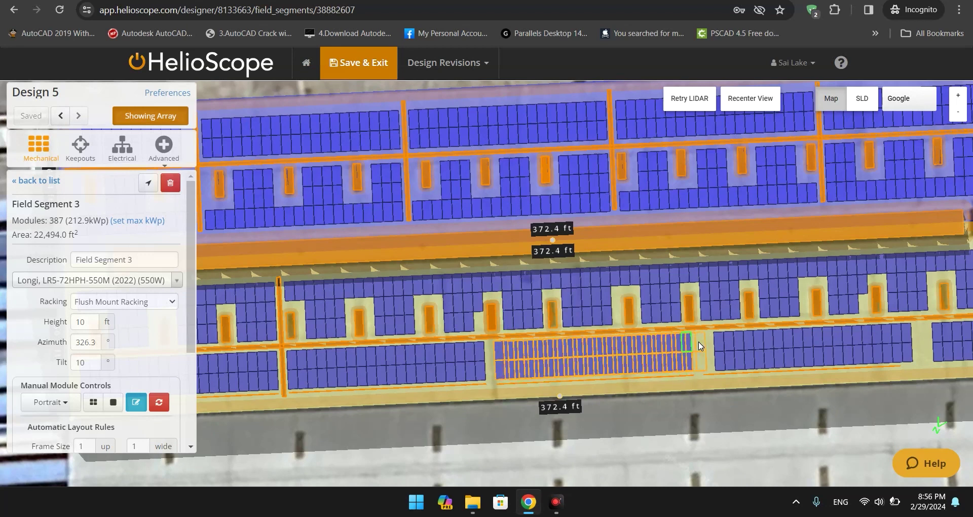
{"action": "left_click", "coordinate": [512, 311]}
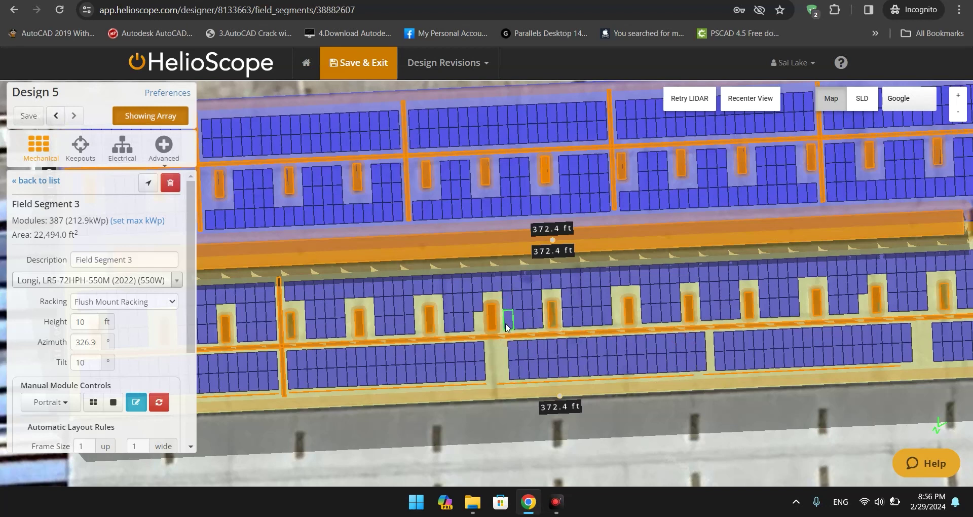
{"action": "left_click", "coordinate": [508, 319]}
{"action": "scroll", "coordinate": [500, 333], "scroll_direction": "up", "scroll_amount": 2}
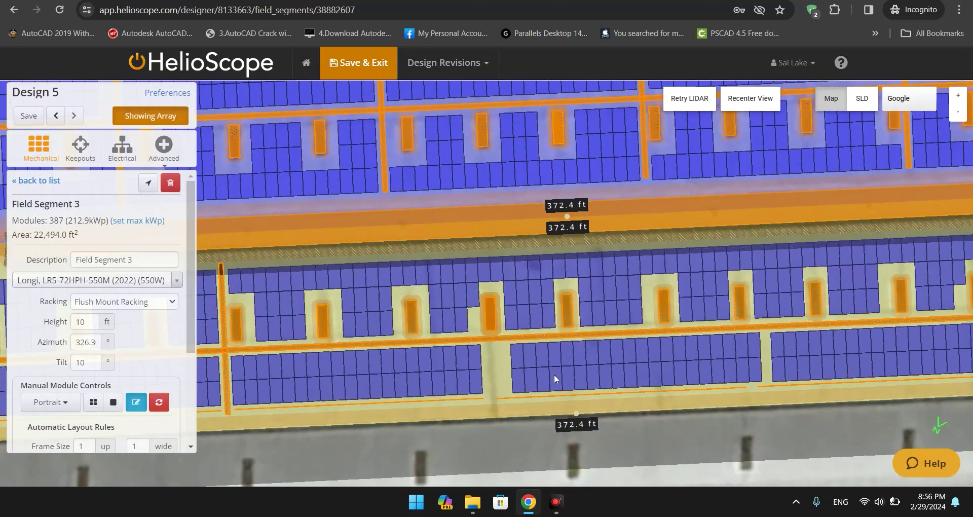
Try to nudge the block beside the end block slightly closer to it, then undo the move
{"action": "scroll", "coordinate": [670, 436], "scroll_direction": "down", "scroll_amount": 3}
{"action": "left_click_drag", "start_coordinate": [730, 436], "coordinate": [533, 412]}
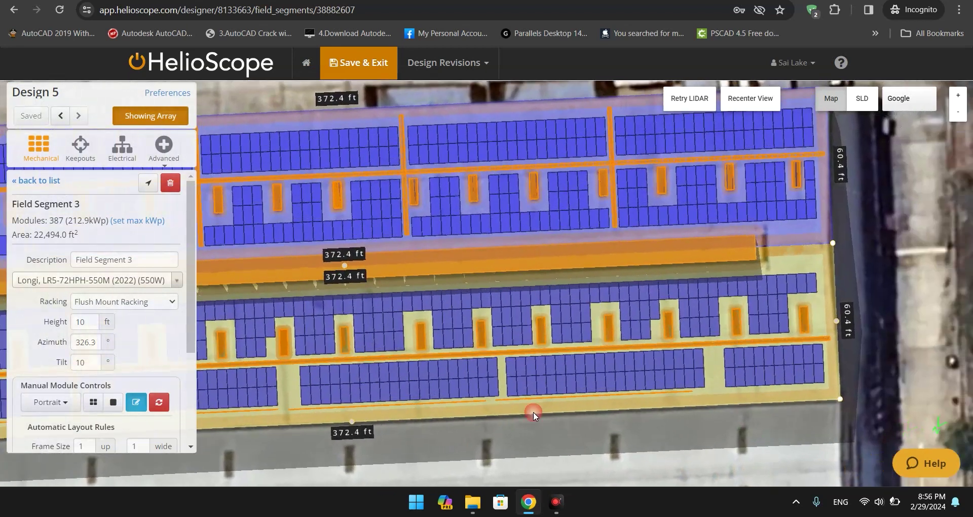
{"action": "left_click_drag", "start_coordinate": [508, 366], "coordinate": [703, 363]}
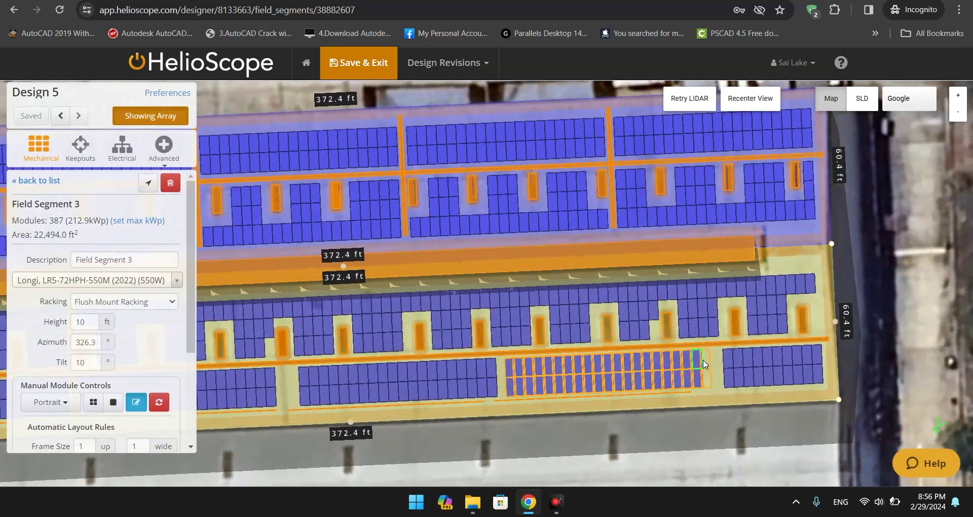
{"action": "left_click", "coordinate": [704, 360]}
{"action": "left_click", "coordinate": [724, 419]}
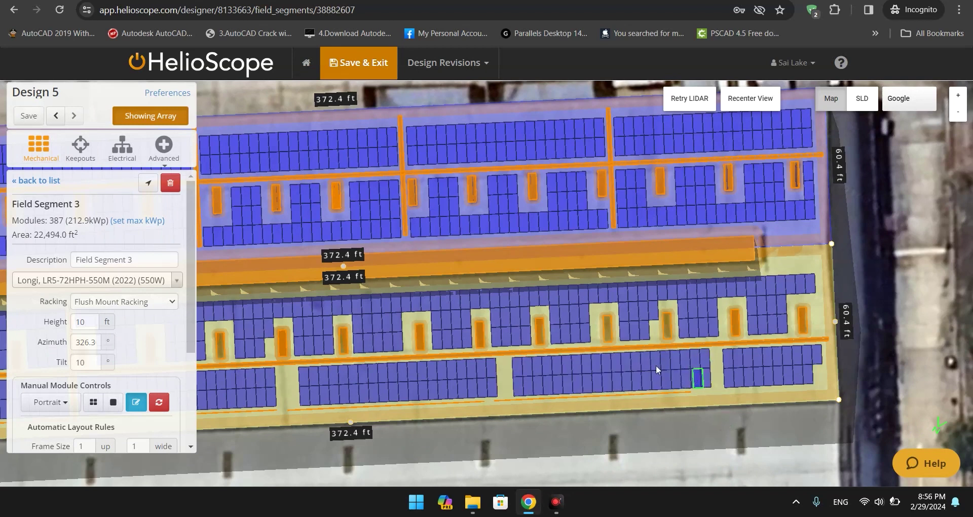
{"action": "left_click", "coordinate": [58, 121]}
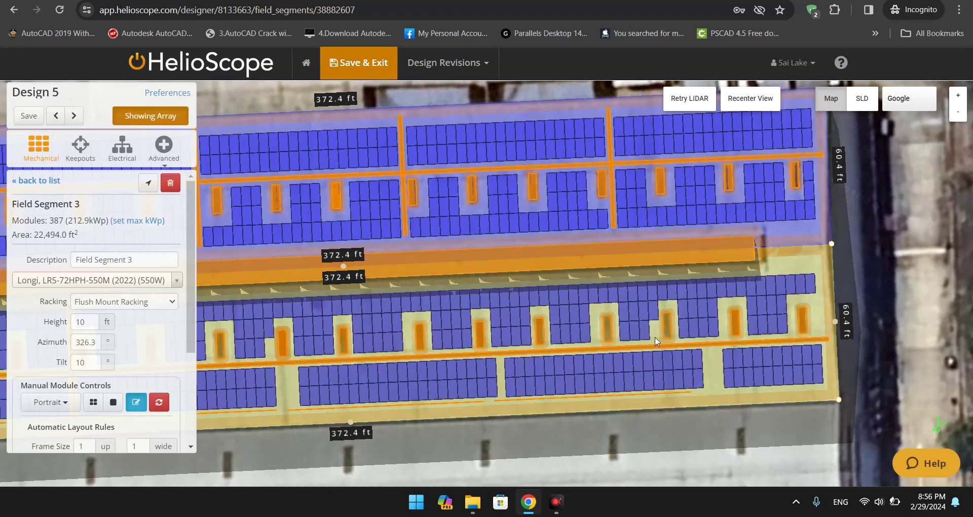
Retry moving the block beside the end block a fraction of a module, inspect the spacing, and revert to the earlier layout
{"action": "left_click", "coordinate": [649, 360]}
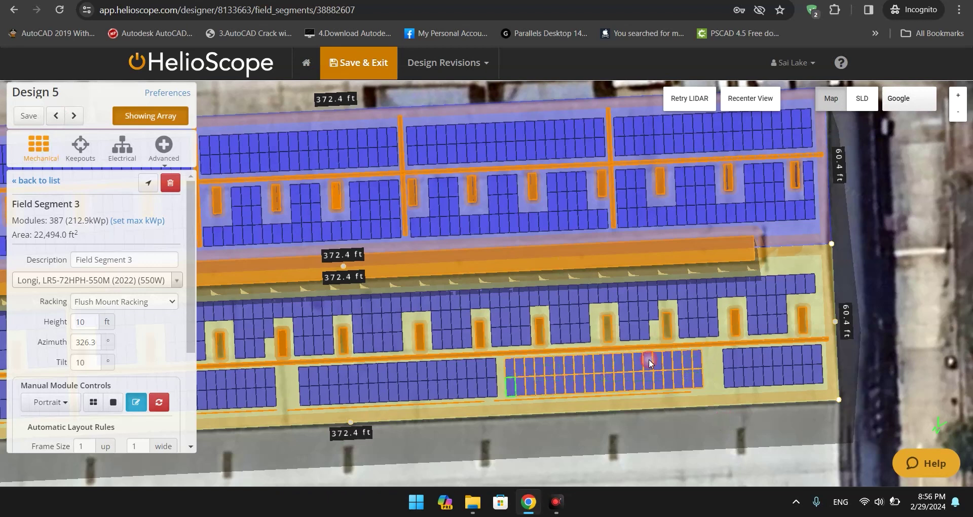
{"action": "left_click_drag", "start_coordinate": [698, 361], "coordinate": [709, 361]}
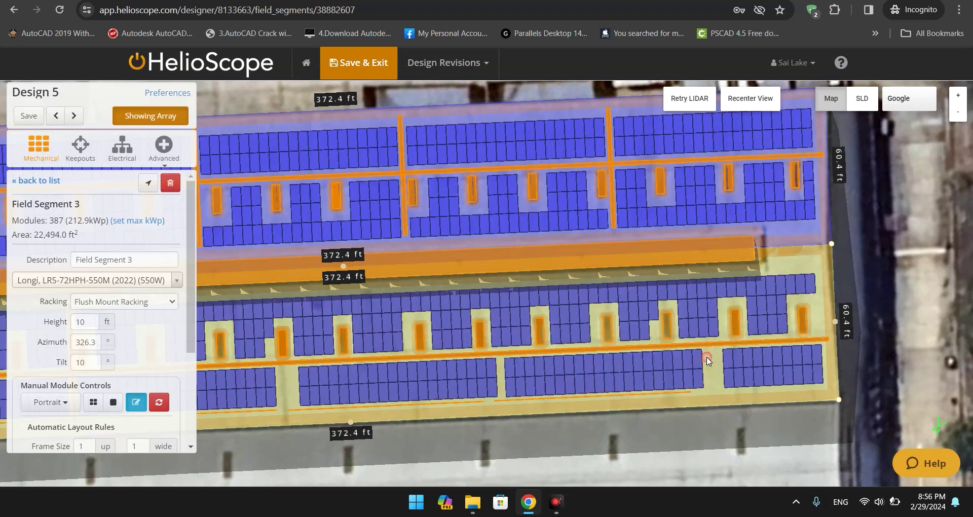
{"action": "scroll", "coordinate": [724, 384], "scroll_direction": "up", "scroll_amount": 2}
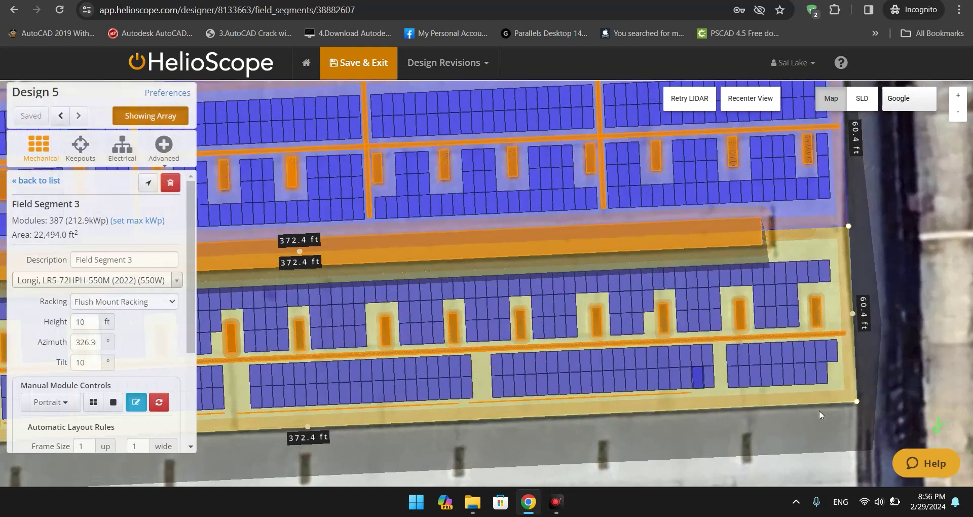
{"action": "scroll", "coordinate": [679, 400], "scroll_direction": "up", "scroll_amount": 2}
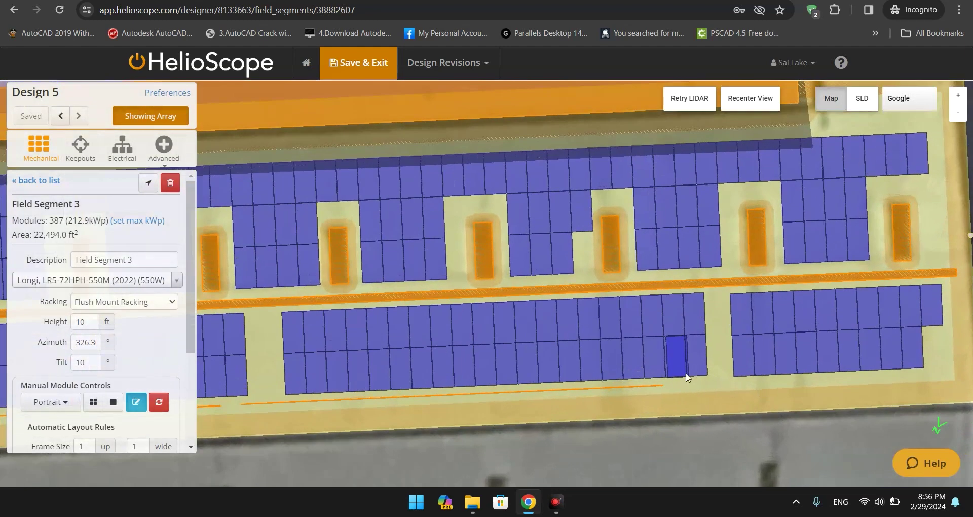
{"action": "scroll", "coordinate": [719, 425], "scroll_direction": "down", "scroll_amount": 3}
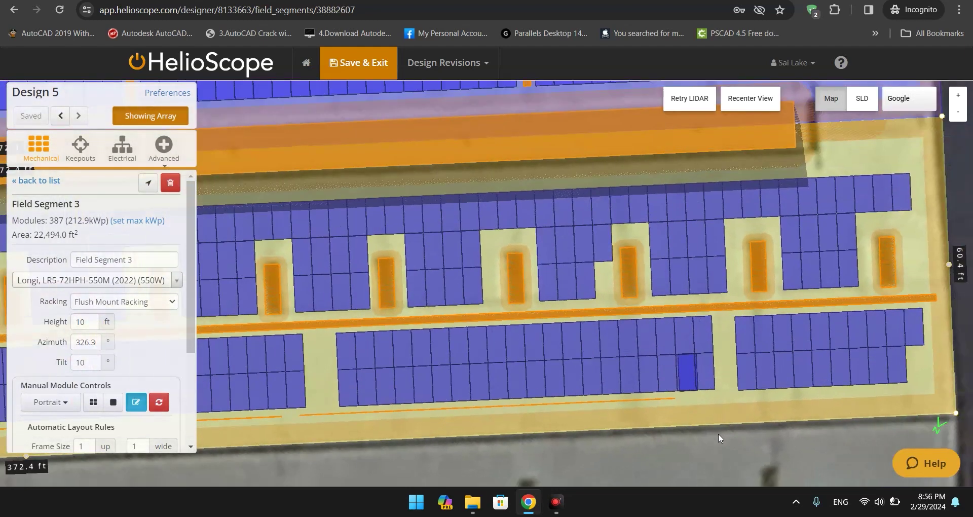
{"action": "scroll", "coordinate": [730, 441], "scroll_direction": "down", "scroll_amount": 1}
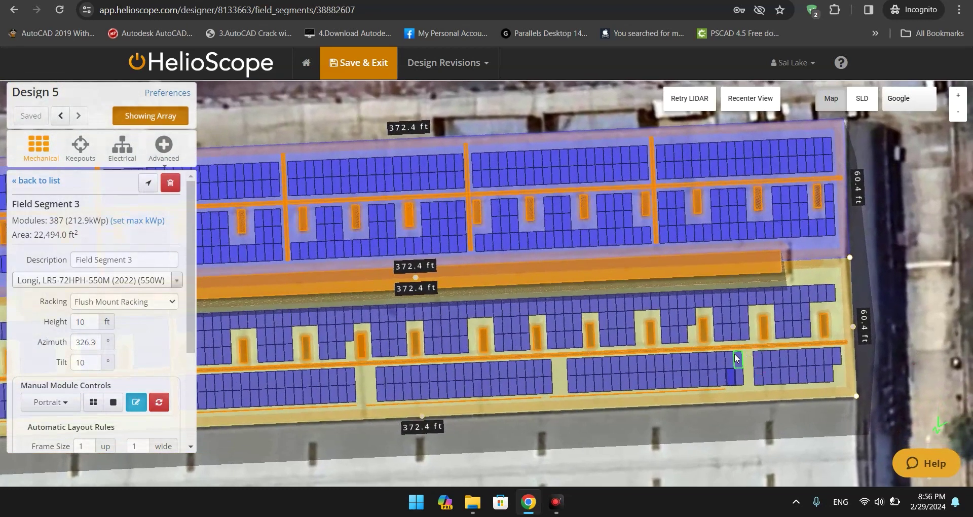
{"action": "left_click_drag", "start_coordinate": [744, 352], "coordinate": [556, 386]}
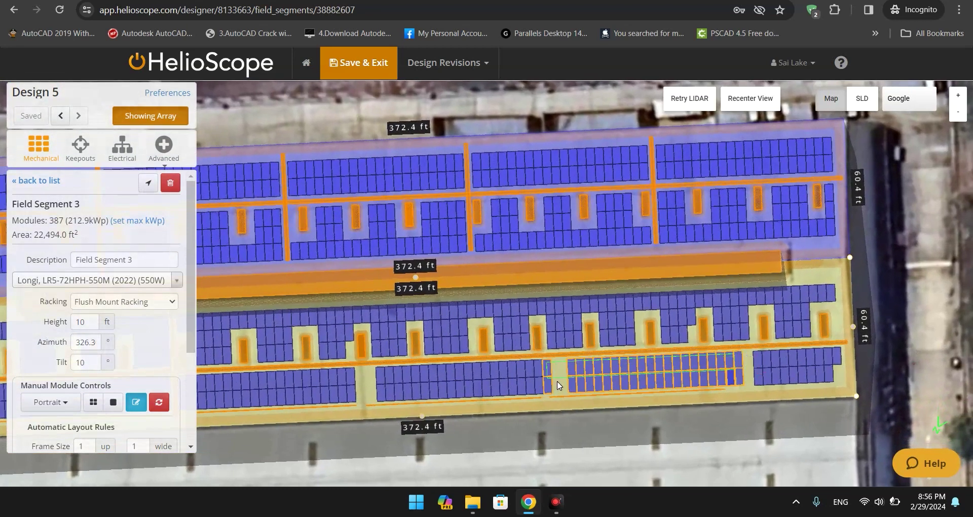
{"action": "left_click_drag", "start_coordinate": [732, 356], "coordinate": [737, 357]}
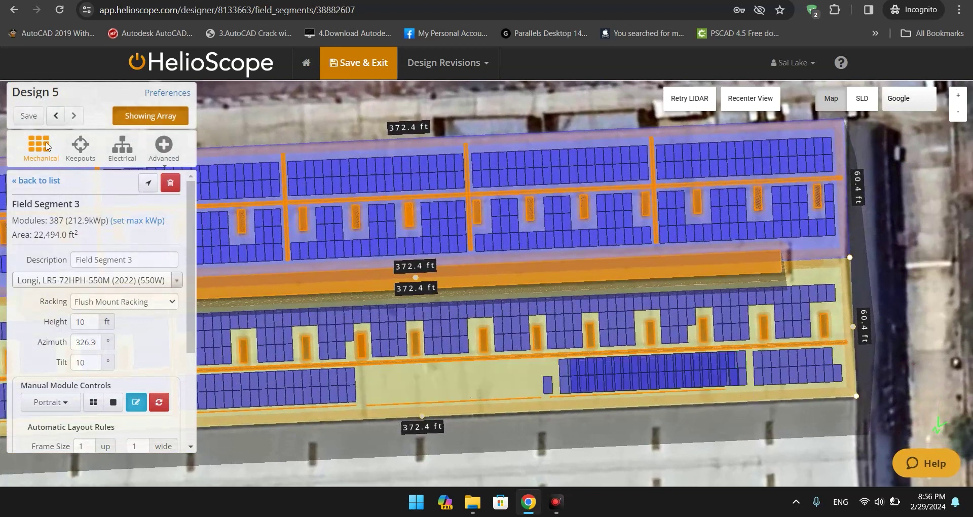
{"action": "left_click", "coordinate": [57, 116]}
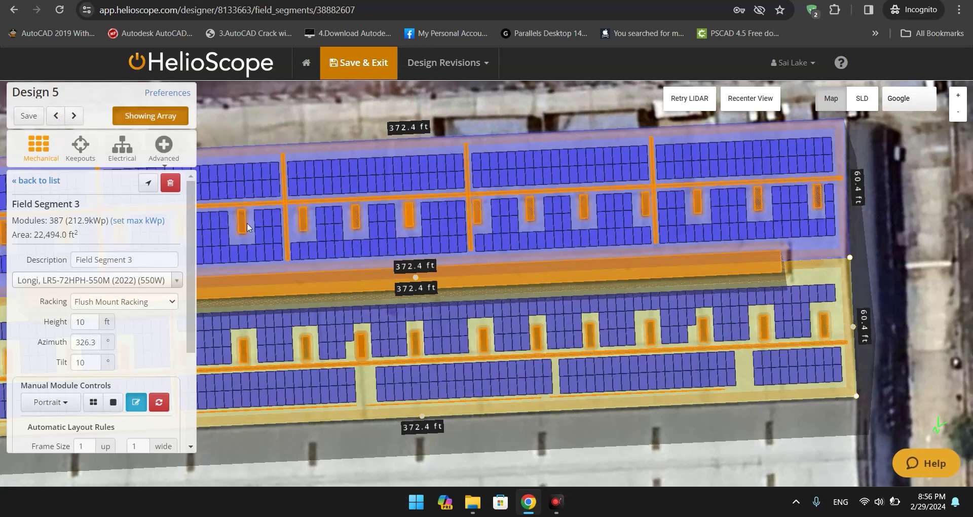
Switch to editing keepouts and delete the thin 75.2 ft keepout line along the outer edge of the block beside the end block
{"action": "left_click", "coordinate": [80, 146]}
{"action": "left_click", "coordinate": [183, 180]}
{"action": "left_click", "coordinate": [686, 360]}
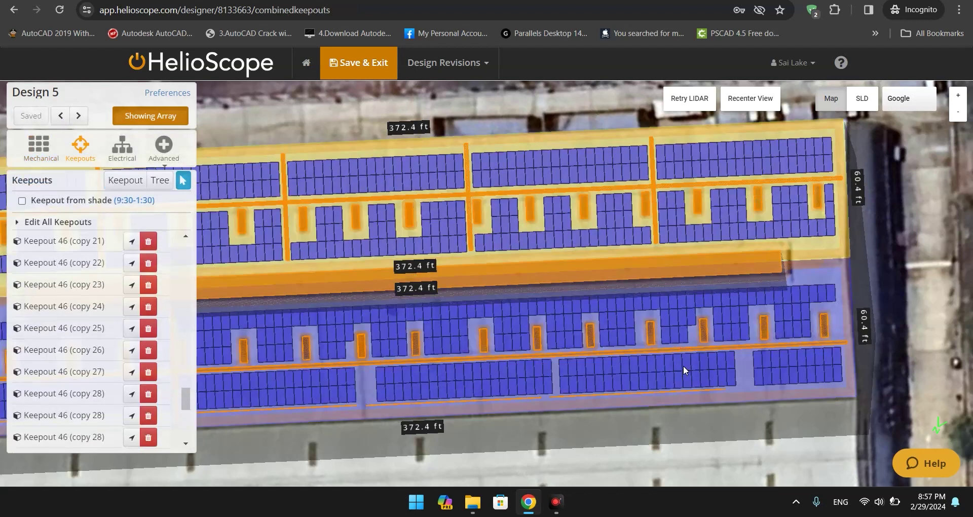
{"action": "left_click", "coordinate": [665, 396]}
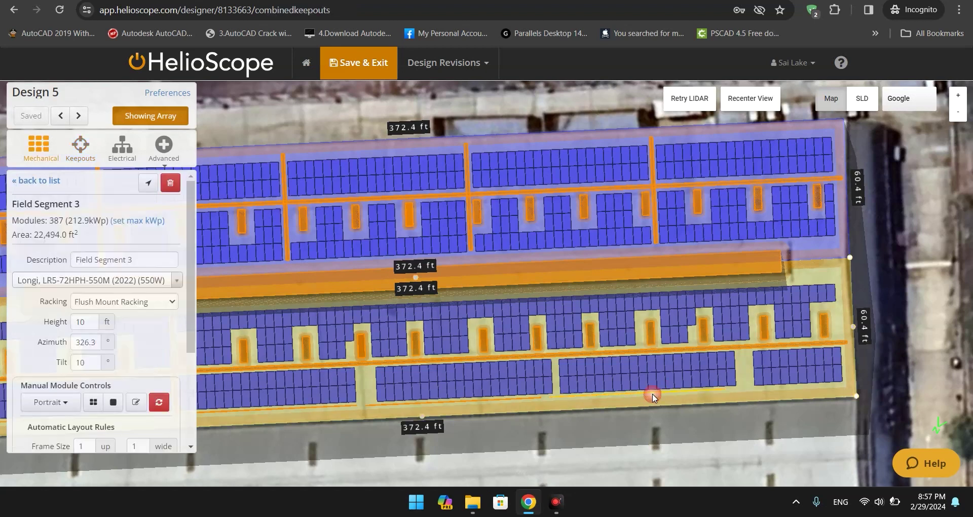
{"action": "left_click", "coordinate": [653, 395]}
{"action": "right_click", "coordinate": [653, 395]}
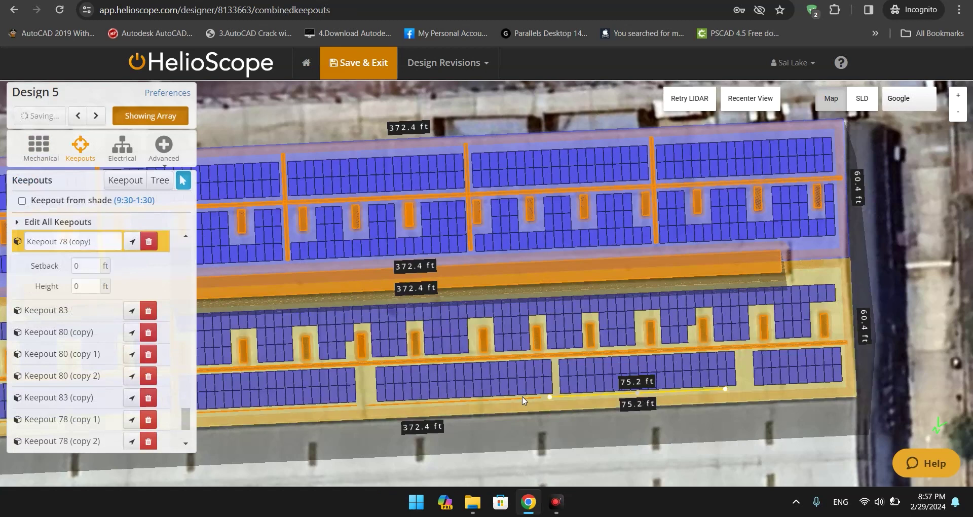
Delete the next two thin keepout lines along the outer edge of Field Segment 3, working away from the end block
{"action": "left_click", "coordinate": [525, 397]}
{"action": "right_click", "coordinate": [525, 397]}
{"action": "left_click", "coordinate": [537, 446]}
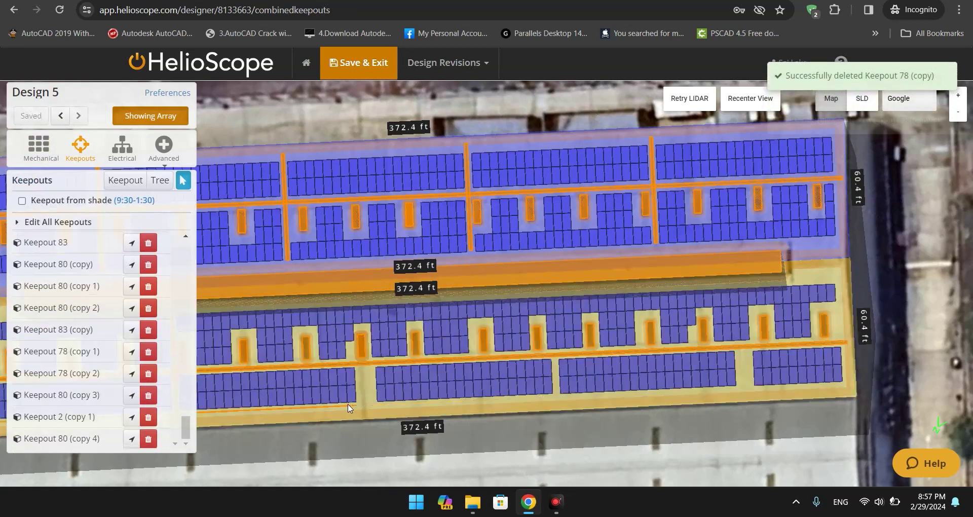
{"action": "left_click", "coordinate": [347, 407]}
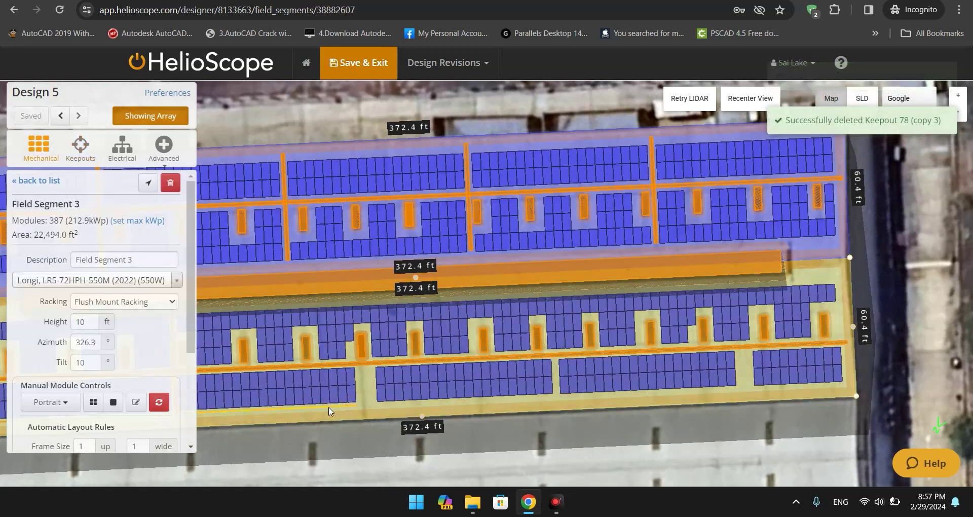
{"action": "left_click", "coordinate": [327, 407]}
{"action": "right_click", "coordinate": [328, 407]}
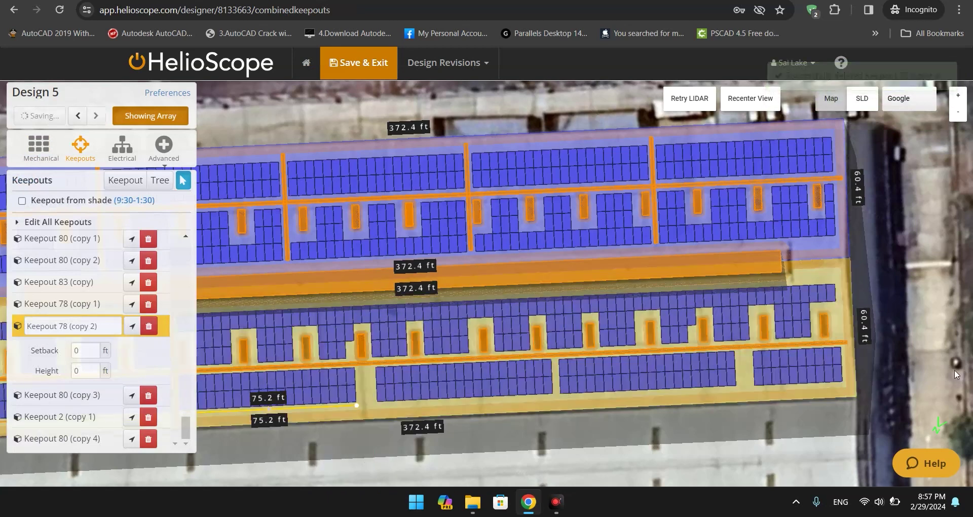
Switch back to the mechanical layout, open Field Segment 3, and enable manual editing of its individual modules
{"action": "left_click", "coordinate": [39, 134]}
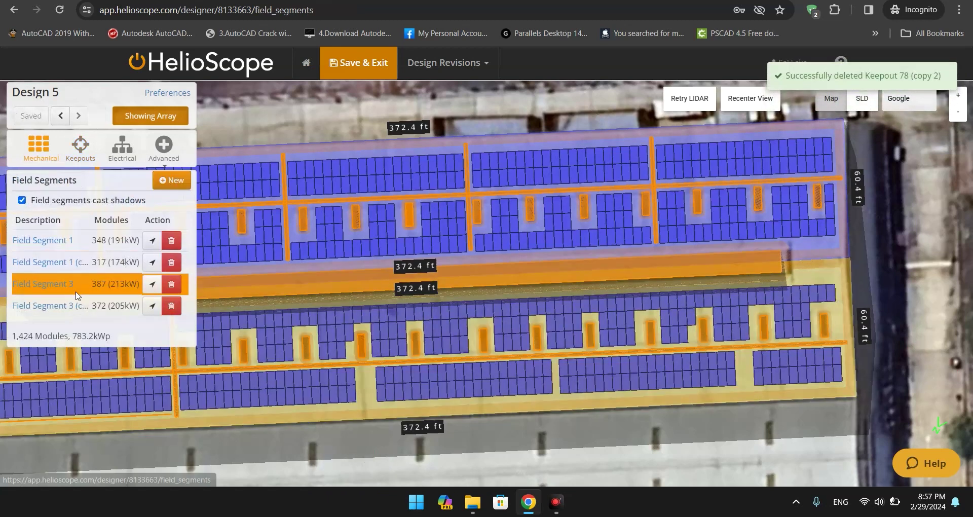
{"action": "left_click", "coordinate": [65, 302]}
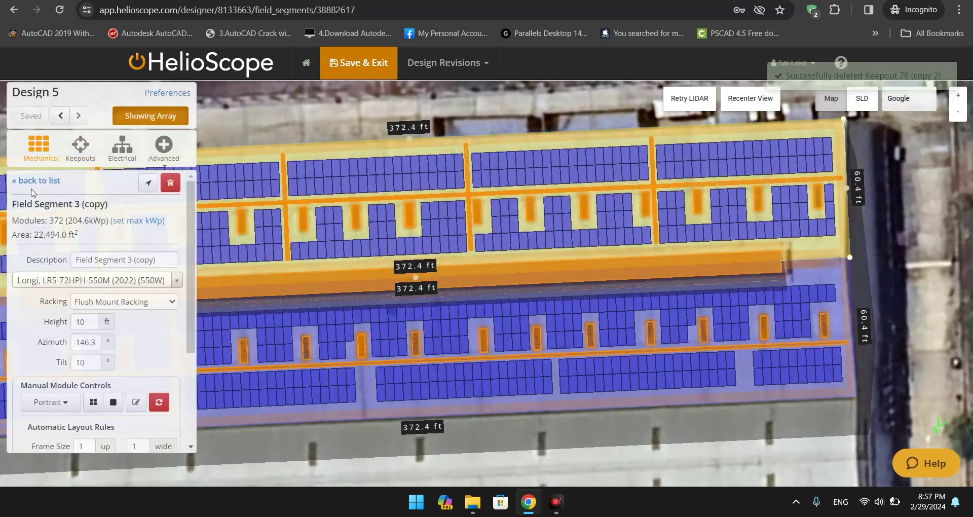
{"action": "left_click", "coordinate": [35, 181]}
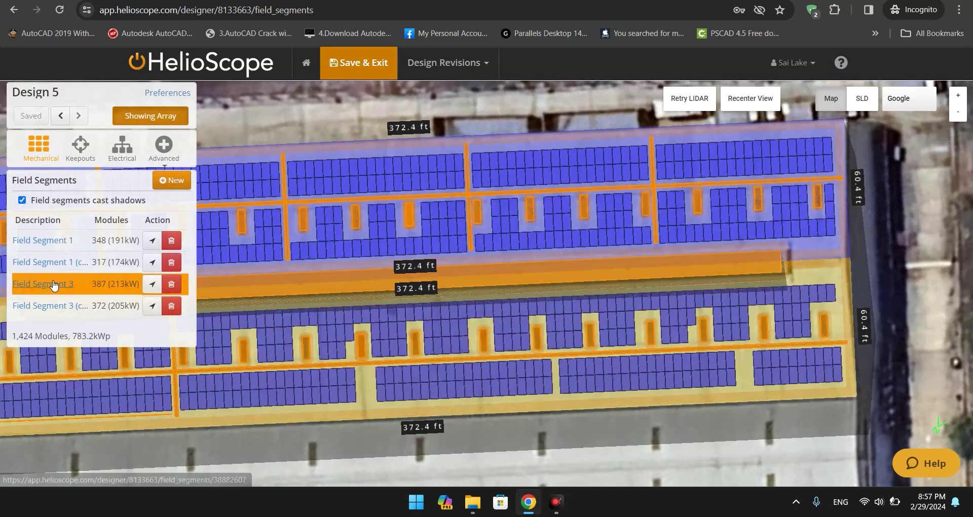
{"action": "left_click", "coordinate": [55, 286]}
{"action": "left_click", "coordinate": [136, 402]}
Try to select and shift the modules of the two outer-row blocks beside the end block, then undo the change
{"action": "scroll", "coordinate": [807, 397], "scroll_direction": "up", "scroll_amount": 3}
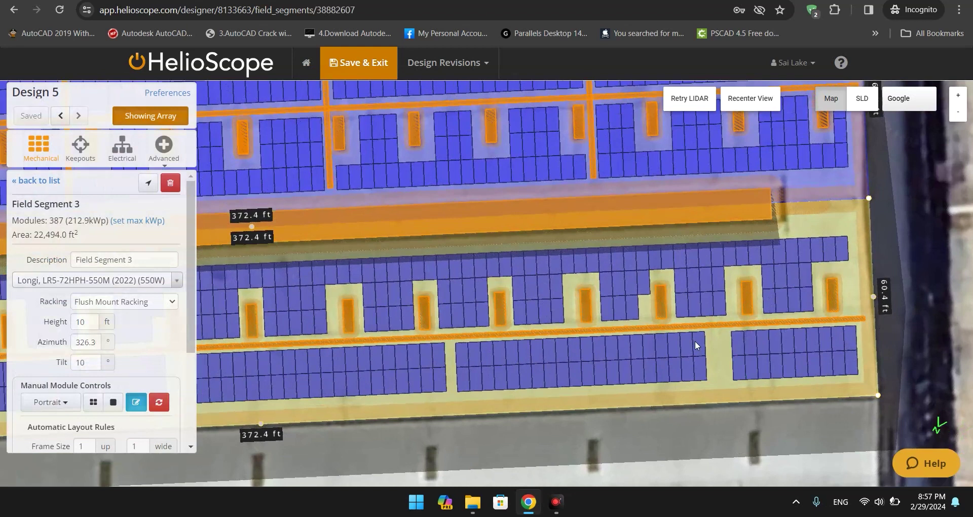
{"action": "left_click_drag", "start_coordinate": [697, 340], "coordinate": [443, 380]}
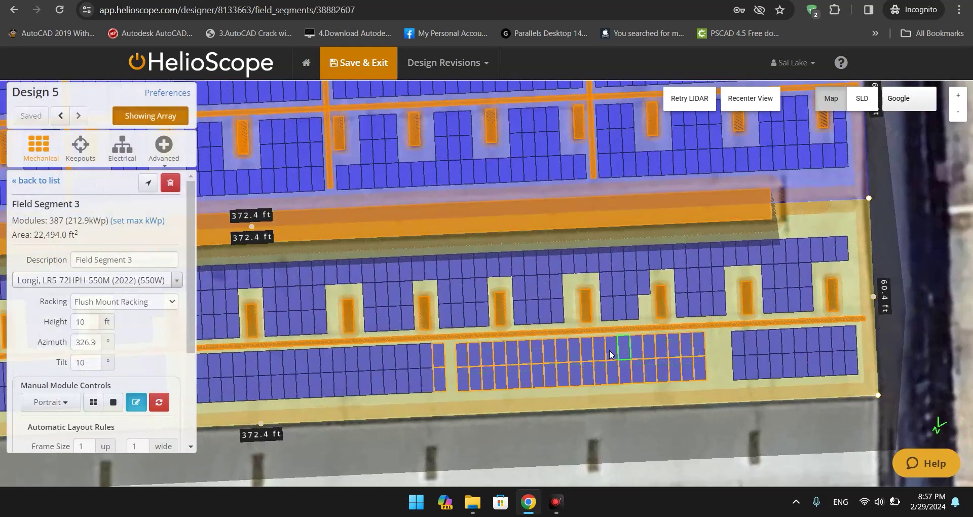
{"action": "scroll", "coordinate": [696, 377], "scroll_direction": "down", "scroll_amount": 3}
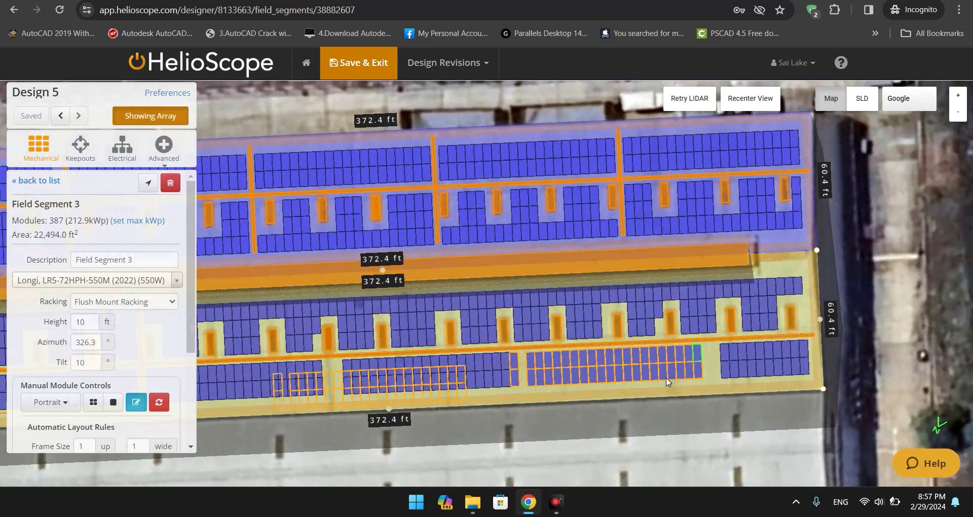
{"action": "left_click", "coordinate": [688, 364]}
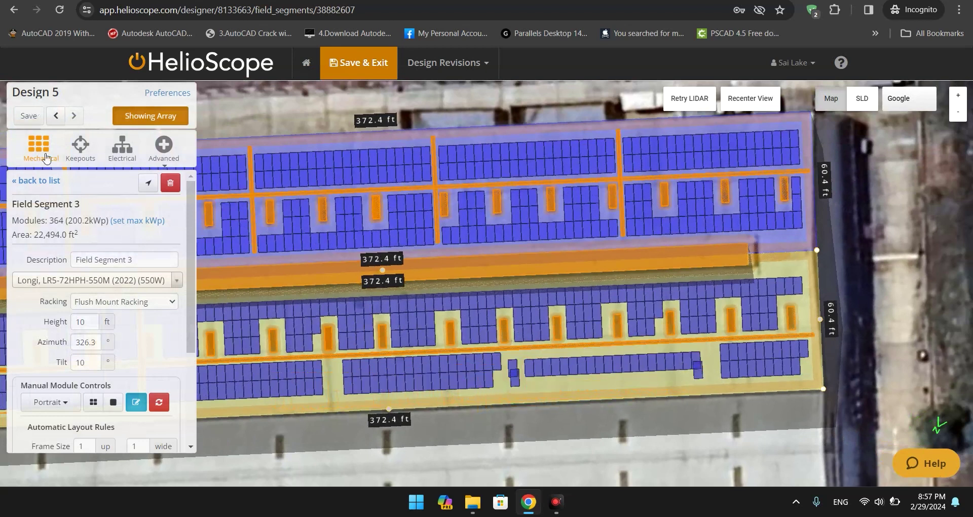
{"action": "left_click", "coordinate": [55, 116]}
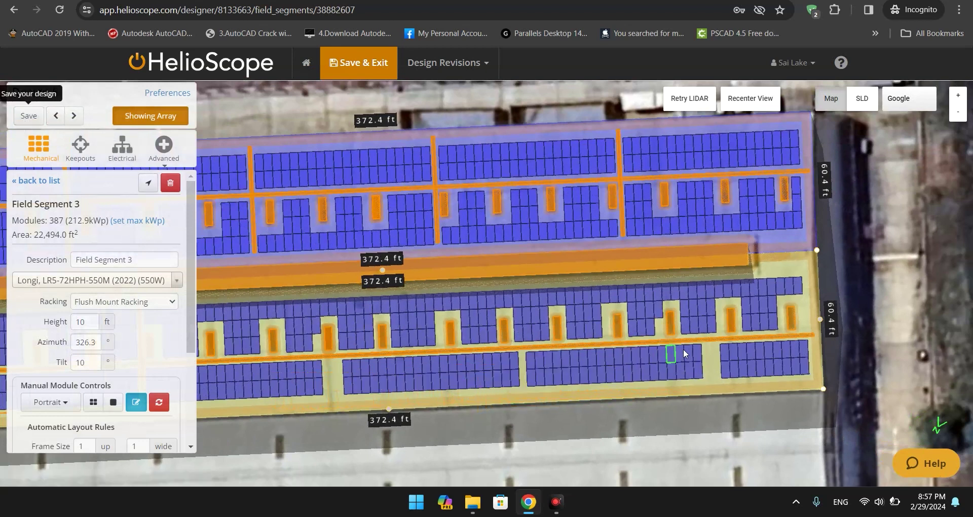
Try moving the two blocks beside the end block together slightly closer to it, then undo the move
{"action": "left_click_drag", "start_coordinate": [699, 353], "coordinate": [339, 393]}
{"action": "left_click_drag", "start_coordinate": [693, 354], "coordinate": [698, 353]}
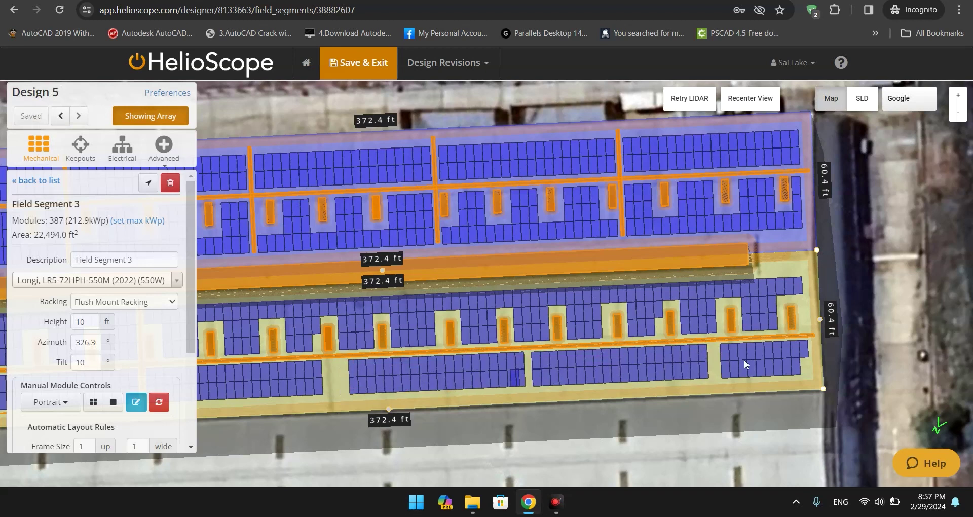
{"action": "left_click", "coordinate": [68, 119]}
{"action": "scroll", "coordinate": [473, 414], "scroll_direction": "down", "scroll_amount": 1}
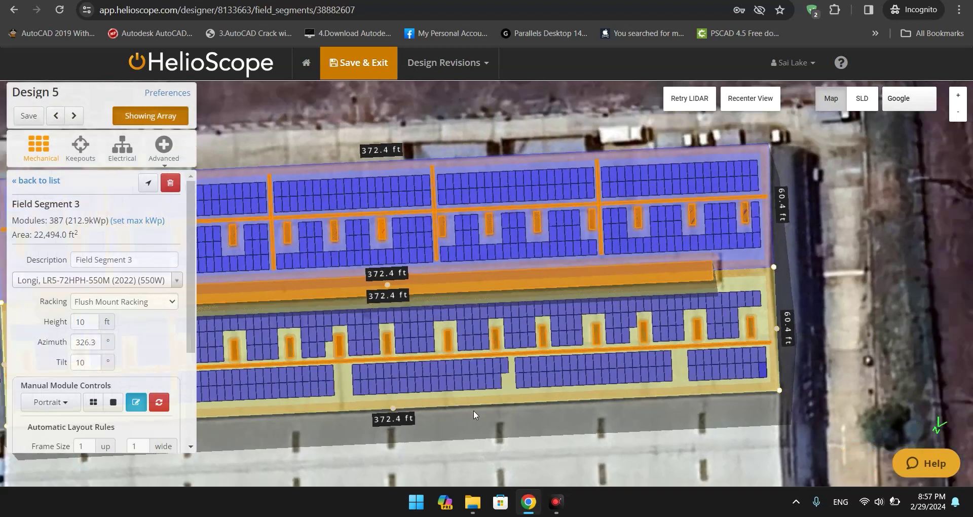
Undo the three thin keepout line deletions and the preceding moves of the two blocks beside the end block
{"action": "left_click", "coordinate": [57, 121]}
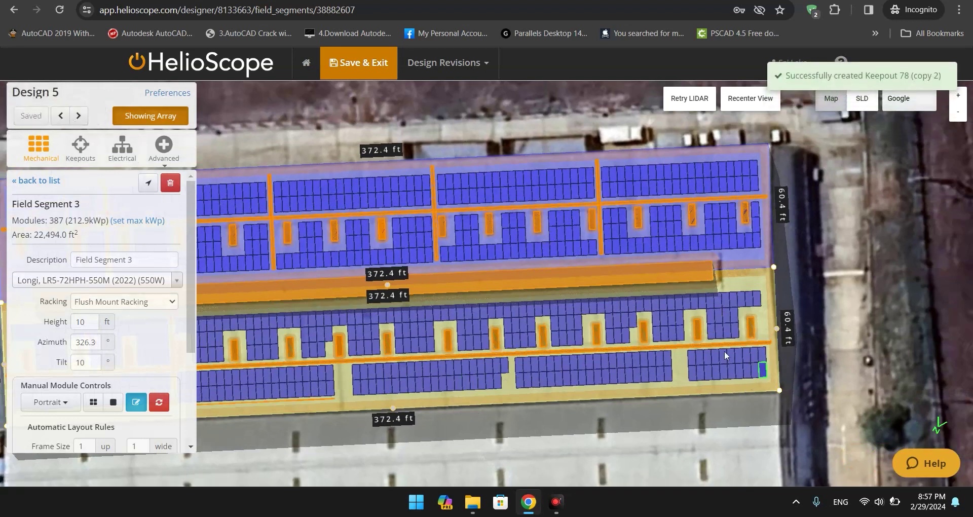
{"action": "left_click", "coordinate": [61, 116]}
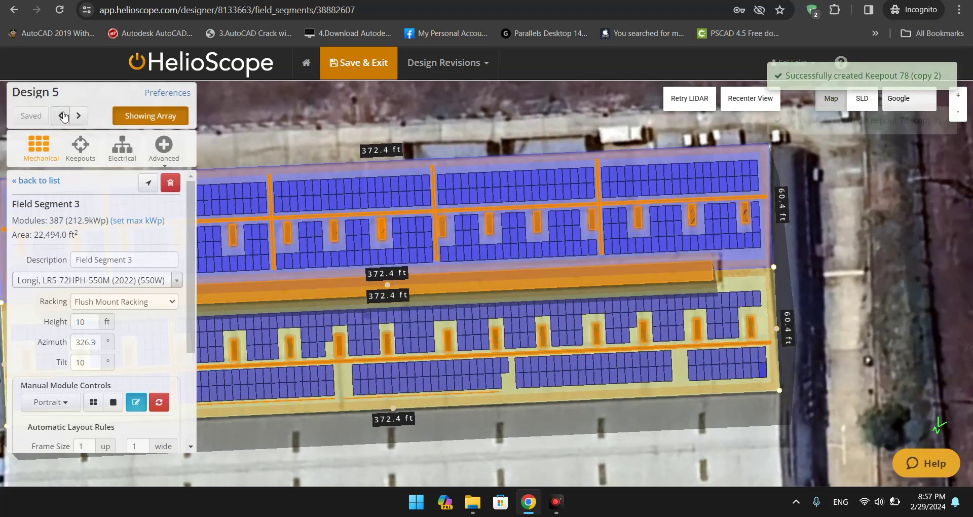
{"action": "left_click", "coordinate": [62, 119]}
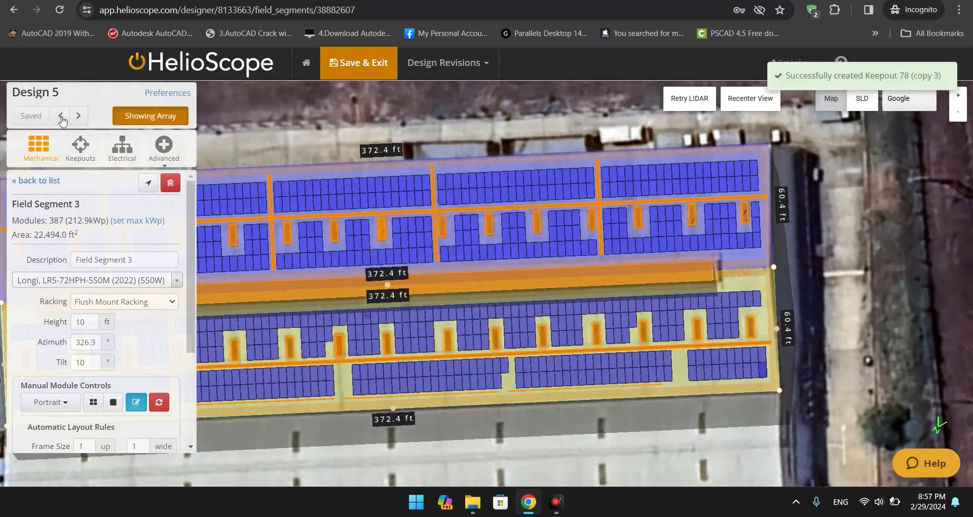
{"action": "left_click", "coordinate": [61, 119]}
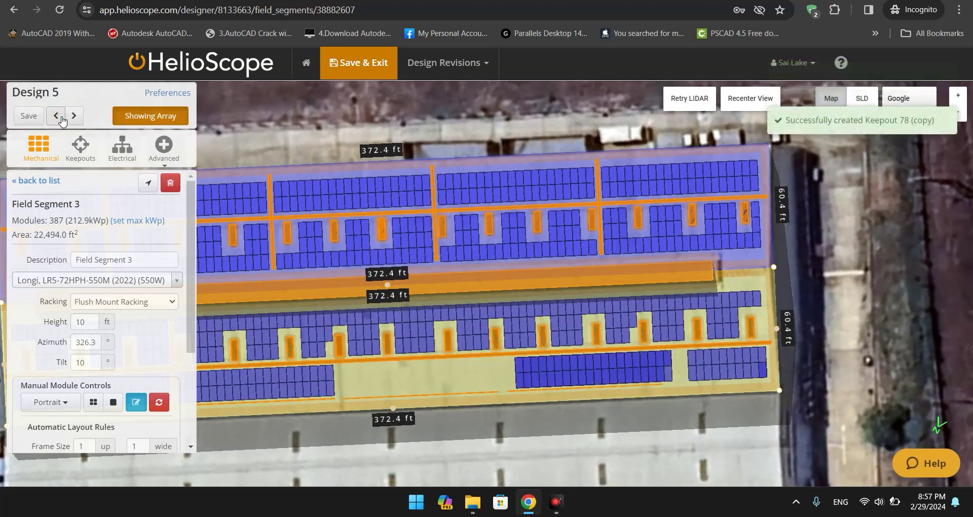
{"action": "left_click", "coordinate": [61, 118]}
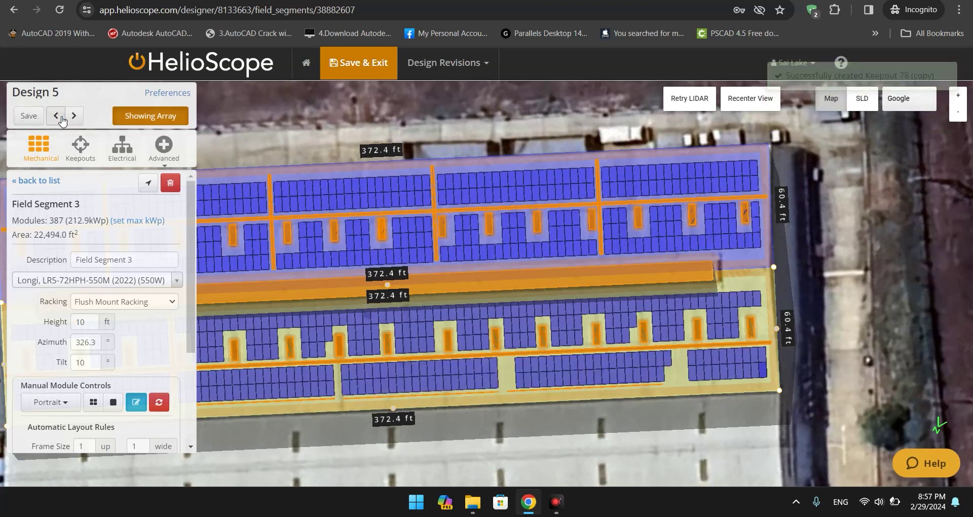
Undo the last module change and shift the third lower-row module block of Field Segment 3 slightly to the right
{"action": "left_click", "coordinate": [62, 119]}
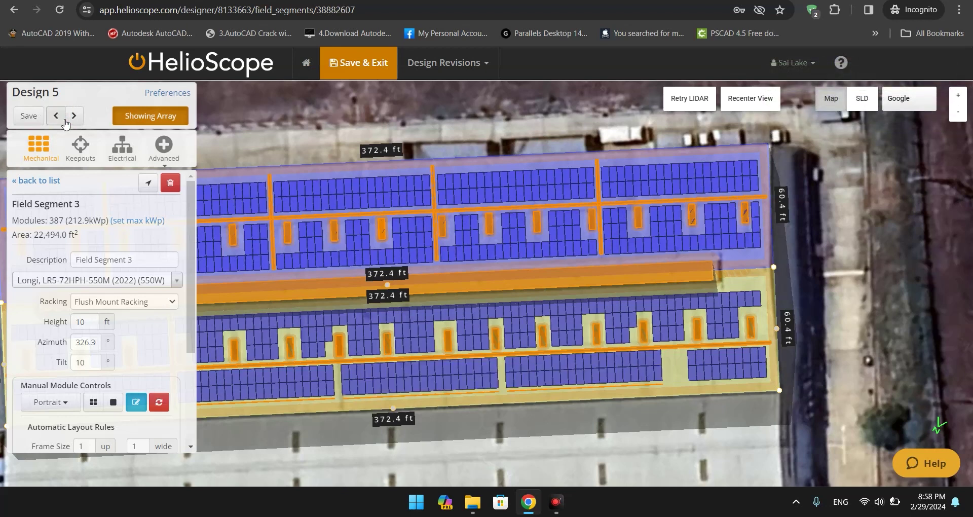
{"action": "scroll", "coordinate": [555, 366], "scroll_direction": "down", "scroll_amount": 1}
{"action": "left_click_drag", "start_coordinate": [515, 363], "coordinate": [659, 358]}
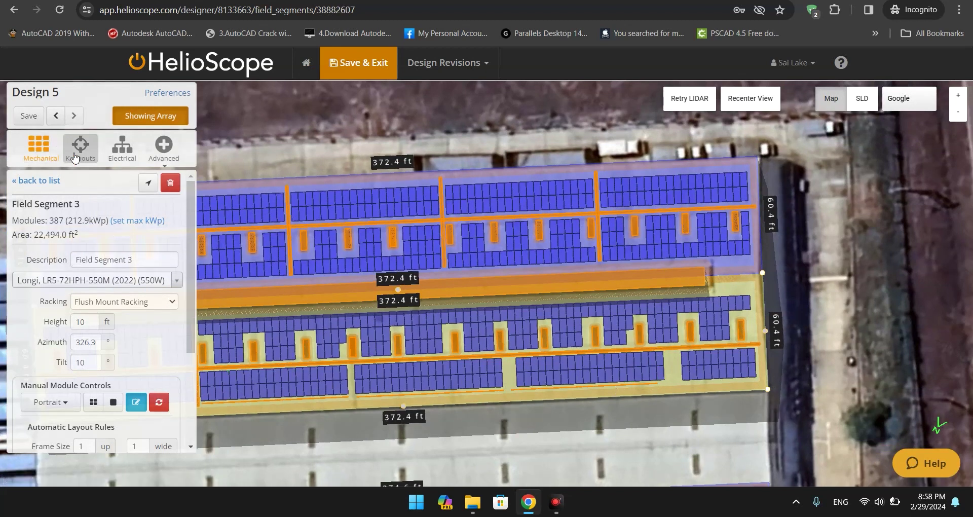
Delete the thin line keepouts Keepout 78 (copy) and Keepout 78 (copy 3) below the lower module row of Field Segment 3
{"action": "scroll", "coordinate": [583, 412], "scroll_direction": "up", "scroll_amount": 2}
{"action": "scroll", "coordinate": [587, 413], "scroll_direction": "up", "scroll_amount": 1}
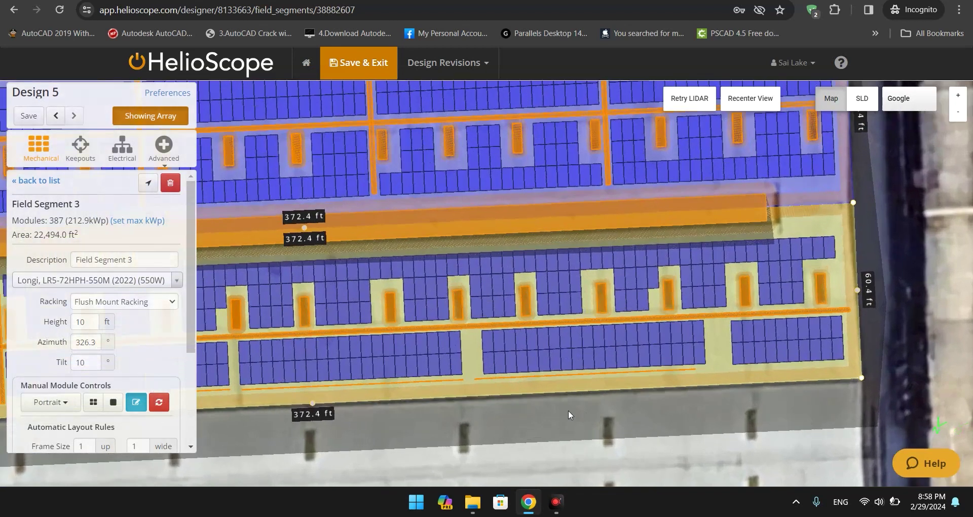
{"action": "left_click", "coordinate": [80, 147]}
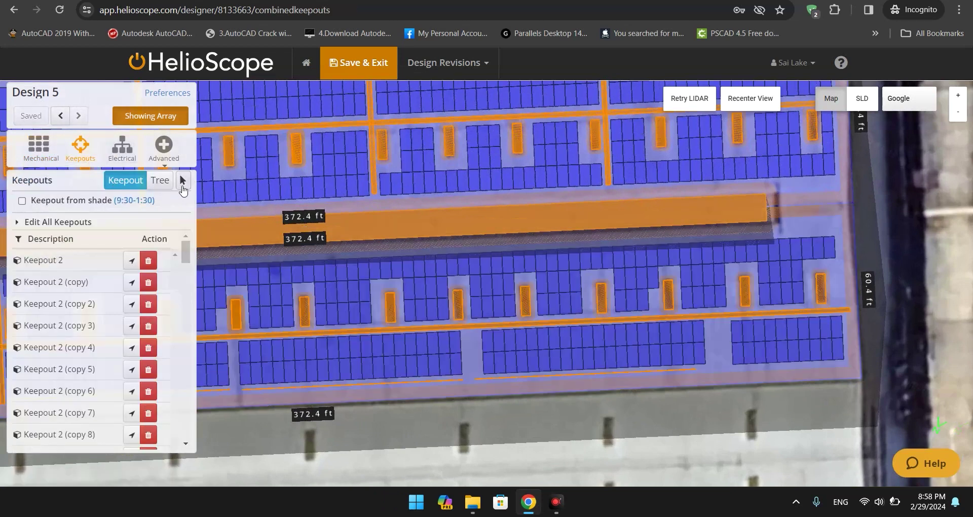
{"action": "left_click", "coordinate": [614, 374]}
{"action": "right_click", "coordinate": [614, 373]}
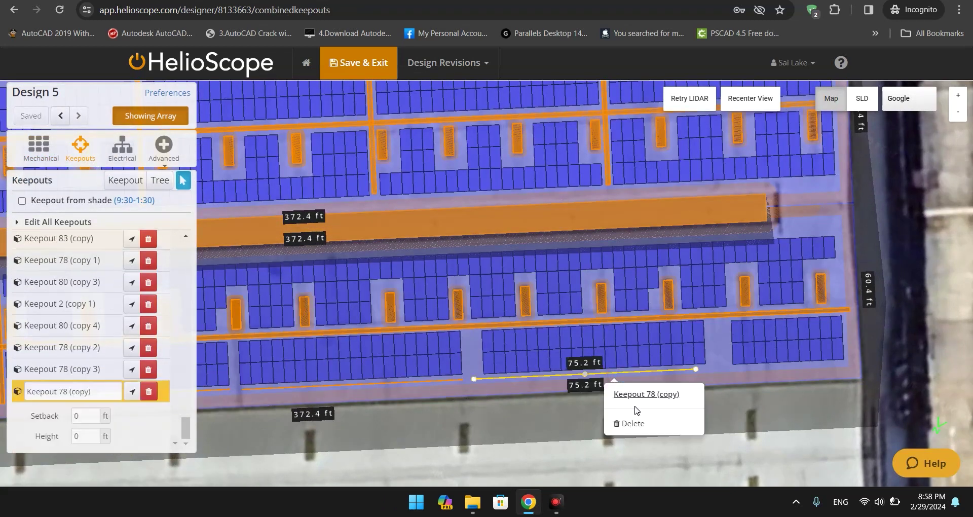
{"action": "left_click", "coordinate": [637, 427]}
{"action": "left_click", "coordinate": [415, 382]}
{"action": "right_click", "coordinate": [414, 382]}
{"action": "left_click", "coordinate": [646, 430]}
Delete the remaining line keepouts Keepout 78 (copy 2) and Keepout 78 (copy 1) along the same roof edge
{"action": "left_click_drag", "start_coordinate": [412, 450], "coordinate": [615, 437]}
{"action": "scroll", "coordinate": [615, 437], "scroll_direction": "down", "scroll_amount": 1}
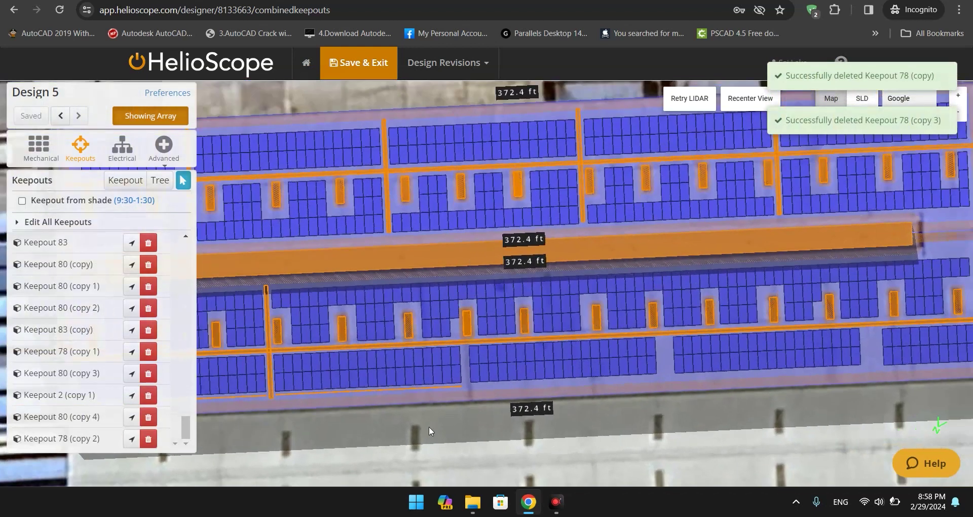
{"action": "left_click", "coordinate": [409, 390]}
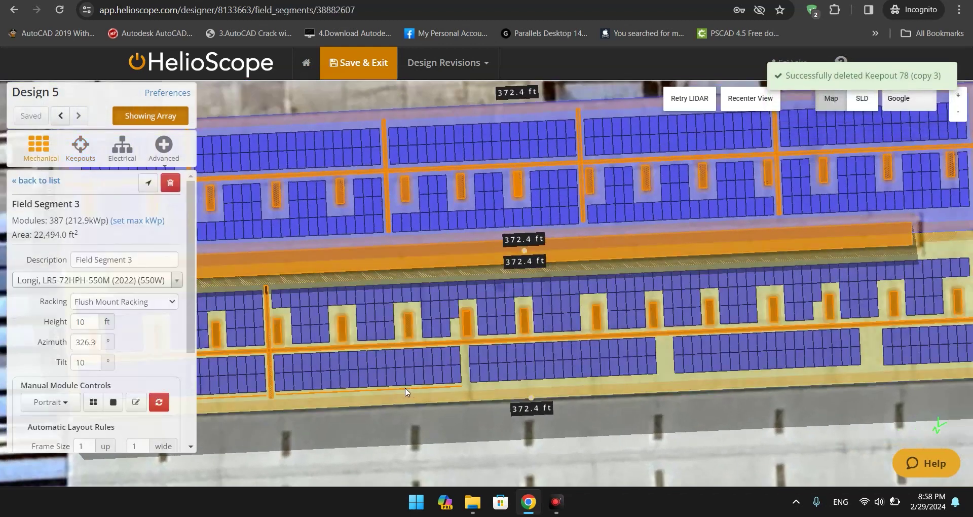
{"action": "left_click", "coordinate": [435, 389]}
{"action": "right_click", "coordinate": [437, 388]}
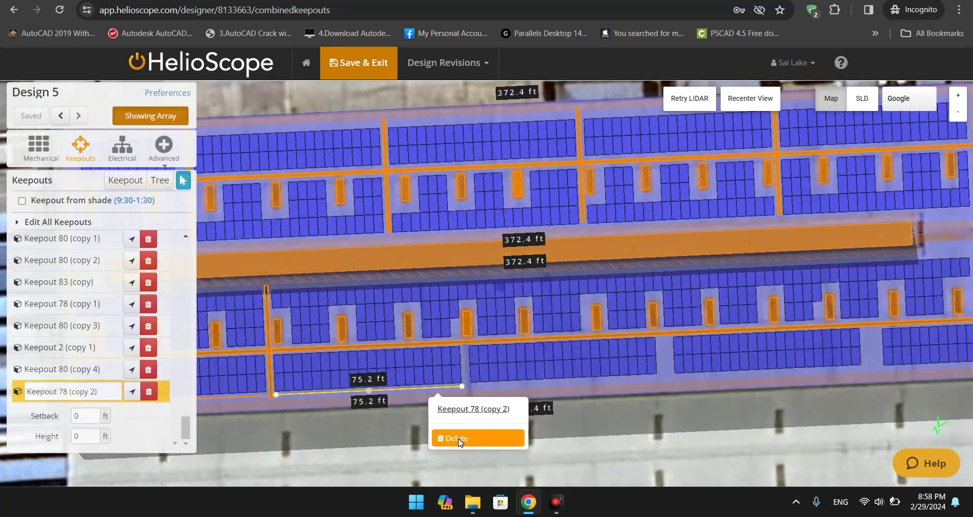
{"action": "left_click", "coordinate": [460, 441]}
{"action": "left_click_drag", "start_coordinate": [383, 446], "coordinate": [621, 433]}
{"action": "left_click_drag", "start_coordinate": [354, 405], "coordinate": [488, 401]}
{"action": "left_click", "coordinate": [486, 390]}
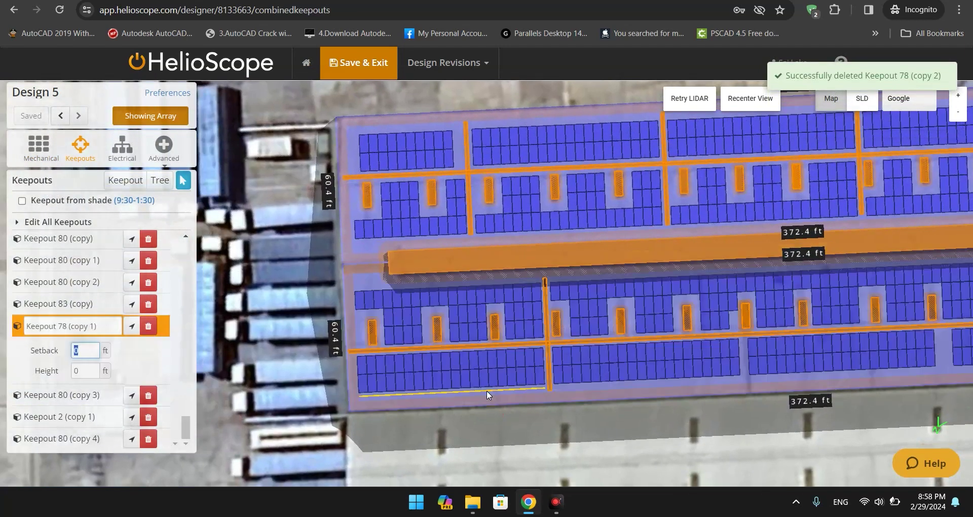
{"action": "right_click", "coordinate": [486, 390]}
{"action": "left_click", "coordinate": [521, 441]}
Examine the gaps between module blocks and the nearby keepouts along the lower row of Field Segment 3
{"action": "left_click_drag", "start_coordinate": [626, 449], "coordinate": [521, 443]}
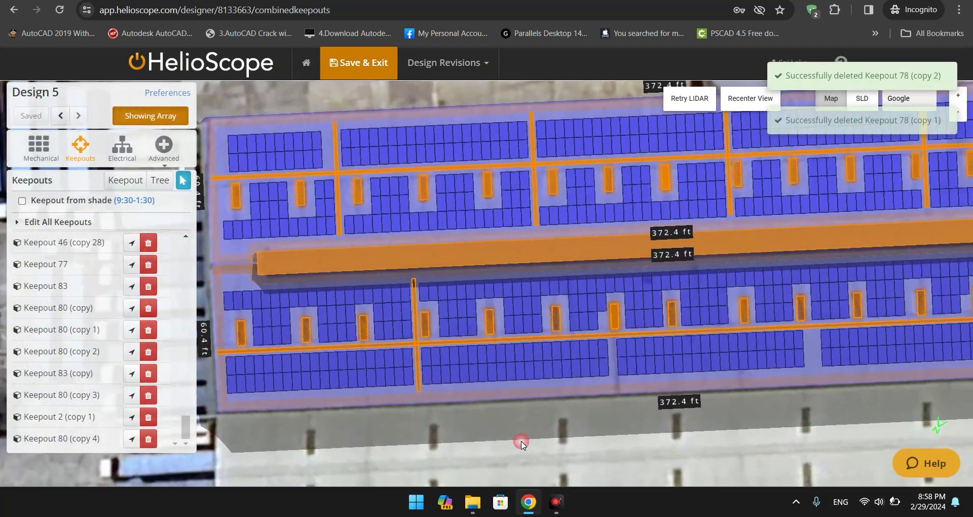
{"action": "scroll", "coordinate": [521, 444], "scroll_direction": "down", "scroll_amount": 2}
{"action": "left_click_drag", "start_coordinate": [735, 421], "coordinate": [584, 425]}
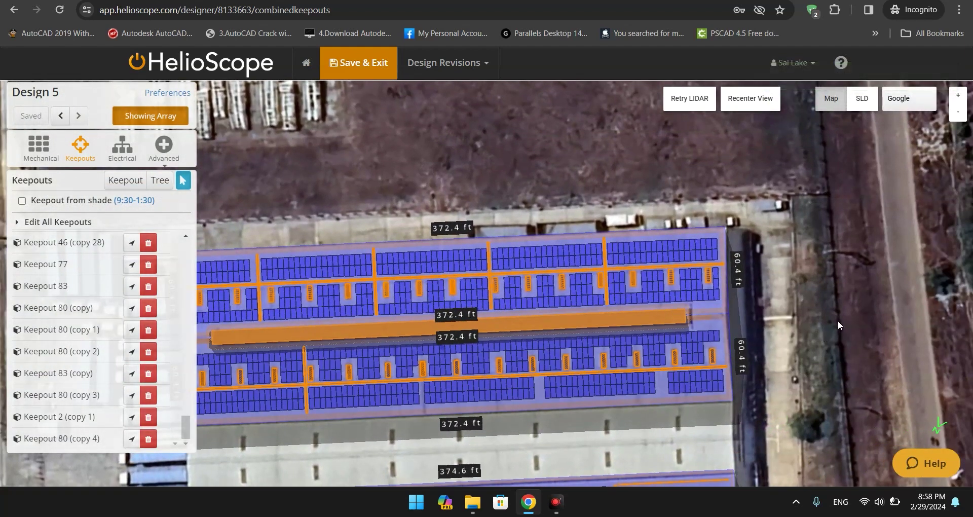
{"action": "scroll", "coordinate": [813, 348], "scroll_direction": "up", "scroll_amount": 1}
{"action": "left_click_drag", "start_coordinate": [797, 329], "coordinate": [824, 301]}
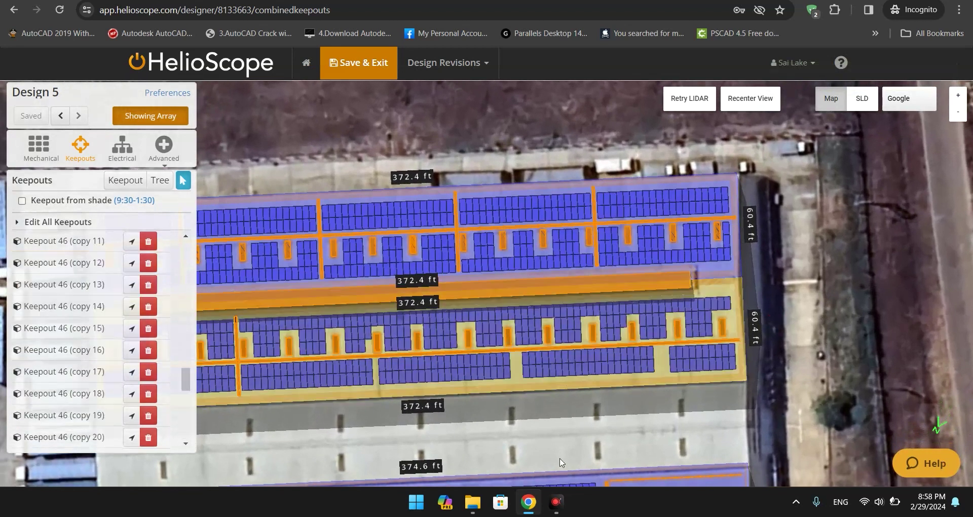
{"action": "scroll", "coordinate": [549, 442], "scroll_direction": "down", "scroll_amount": 1}
{"action": "scroll", "coordinate": [760, 400], "scroll_direction": "up", "scroll_amount": 2}
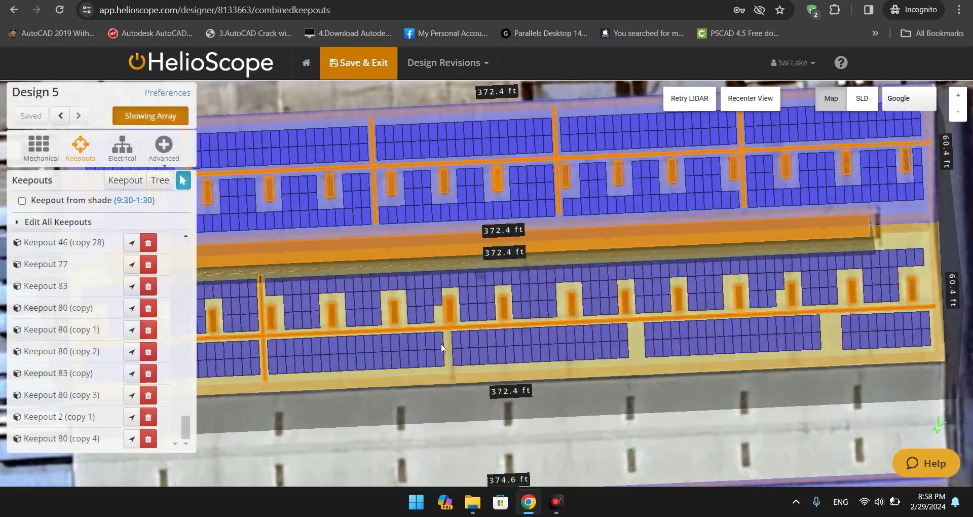
{"action": "left_click", "coordinate": [454, 281]}
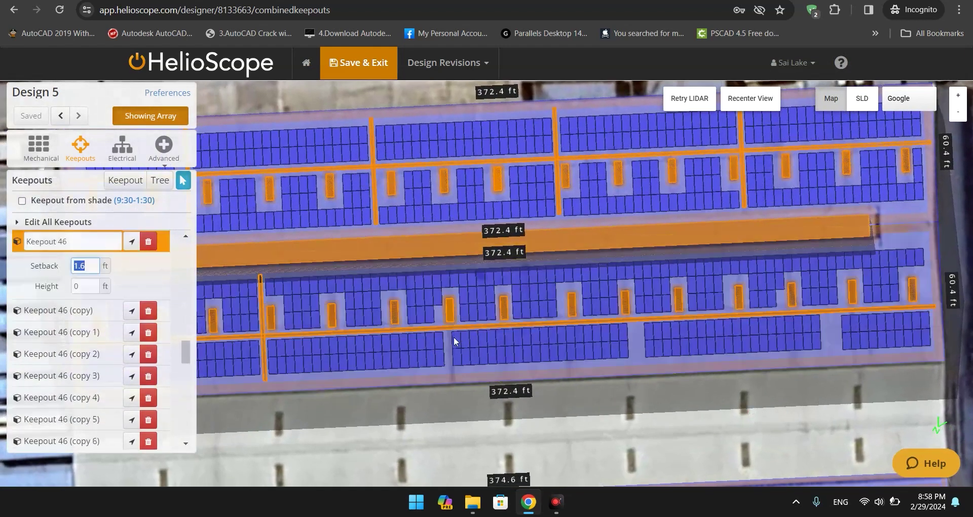
{"action": "left_click", "coordinate": [461, 310]}
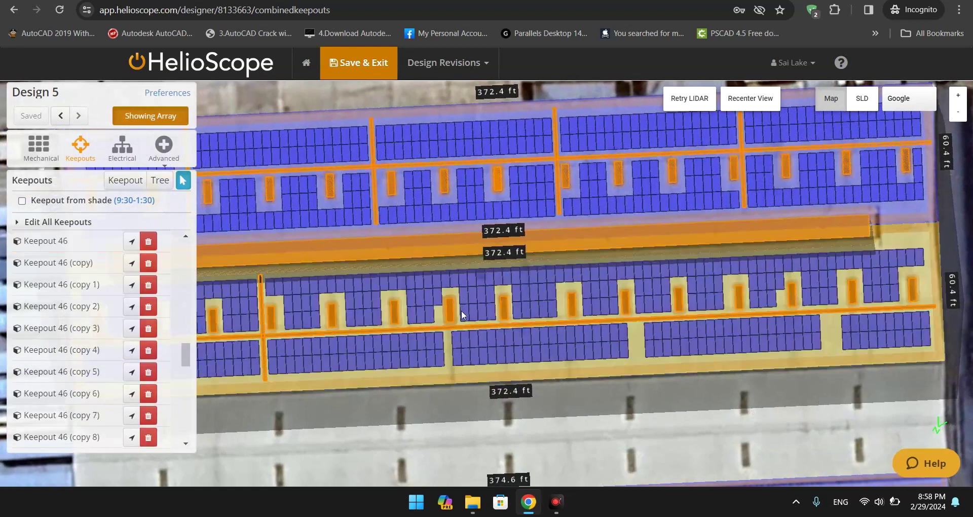
{"action": "left_click_drag", "start_coordinate": [593, 426], "coordinate": [561, 427]}
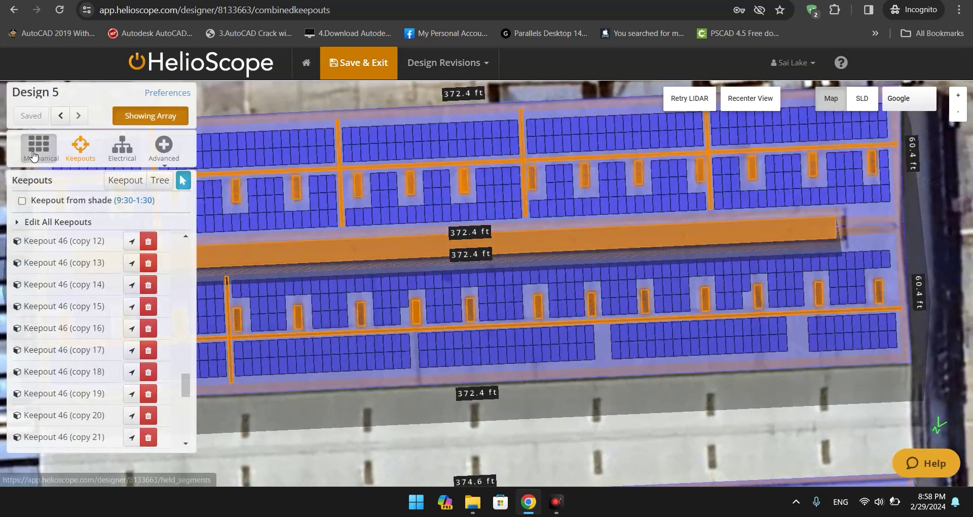
Open Field Segment 3 for manual module editing and shift its middle lower-row module block slightly to the right
{"action": "left_click", "coordinate": [39, 146]}
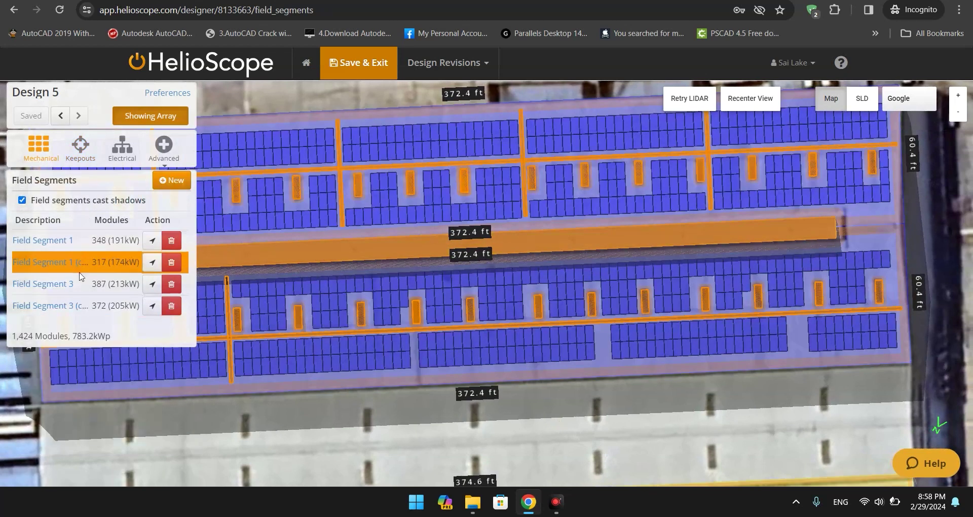
{"action": "left_click", "coordinate": [20, 284]}
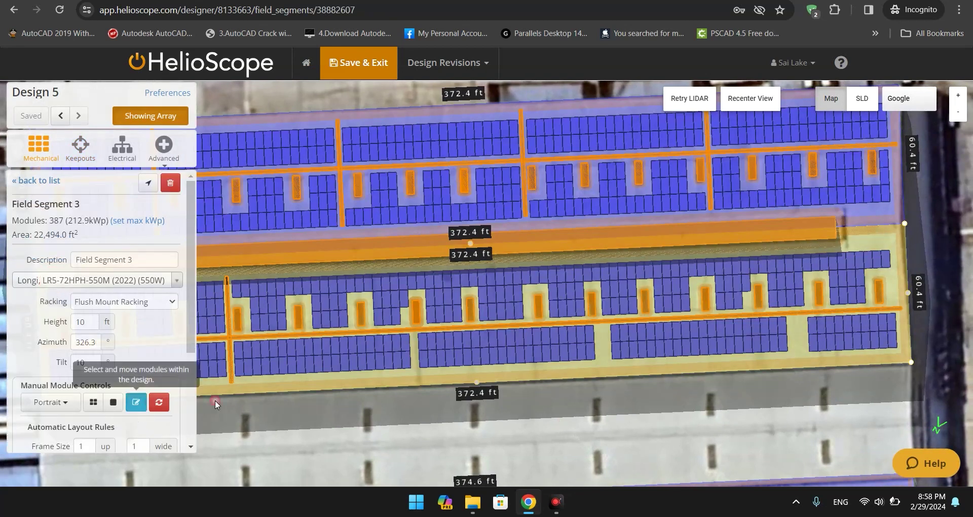
{"action": "scroll", "coordinate": [622, 390], "scroll_direction": "up", "scroll_amount": 3}
{"action": "left_click_drag", "start_coordinate": [361, 317], "coordinate": [612, 315]}
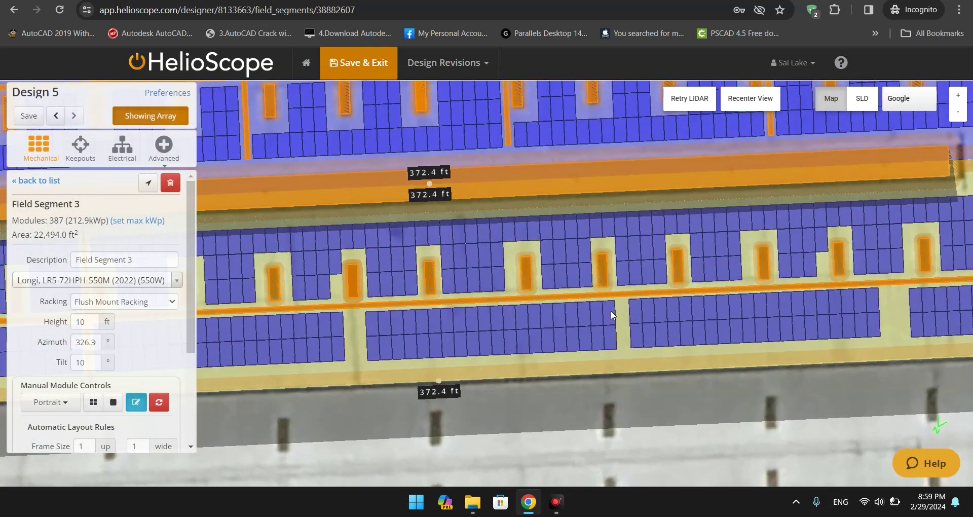
Try to shift further lower-row module blocks of Field Segment 3 to the right, and undo the move
{"action": "left_click_drag", "start_coordinate": [606, 305], "coordinate": [372, 348]}
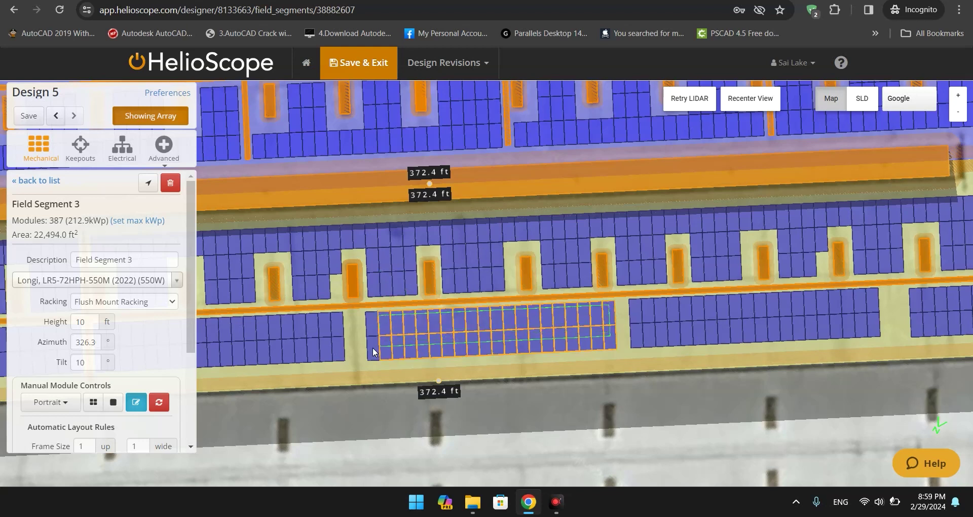
{"action": "left_click", "coordinate": [612, 317]}
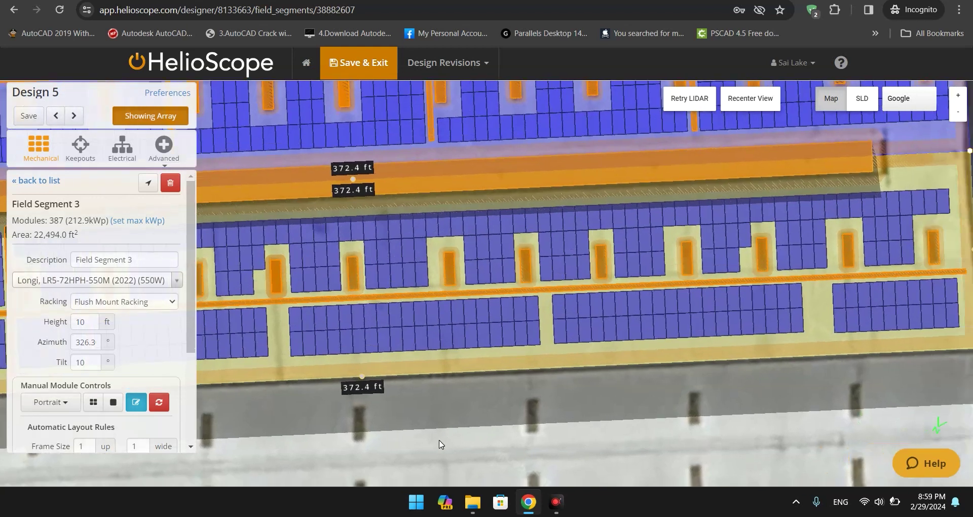
{"action": "left_click_drag", "start_coordinate": [580, 447], "coordinate": [387, 430]}
{"action": "left_click", "coordinate": [582, 289]}
{"action": "left_click", "coordinate": [597, 286]}
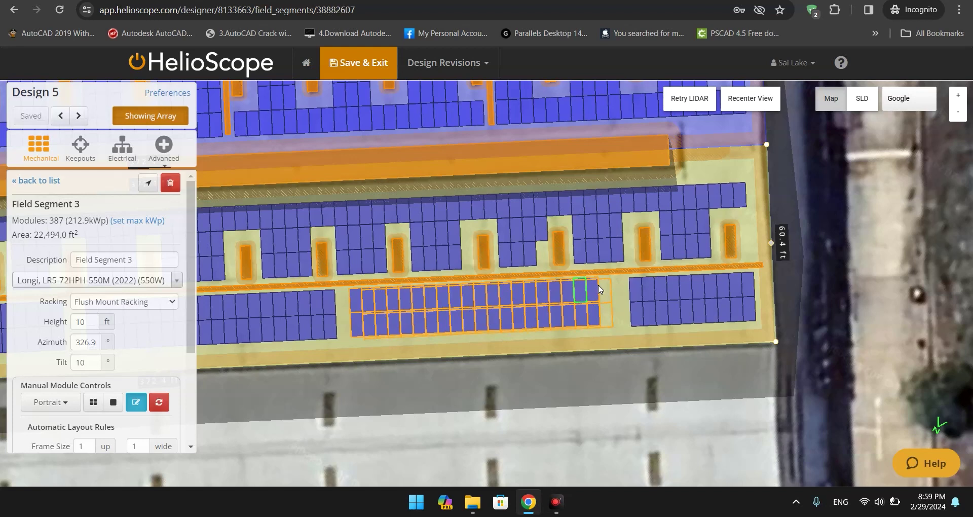
{"action": "left_click", "coordinate": [600, 286]}
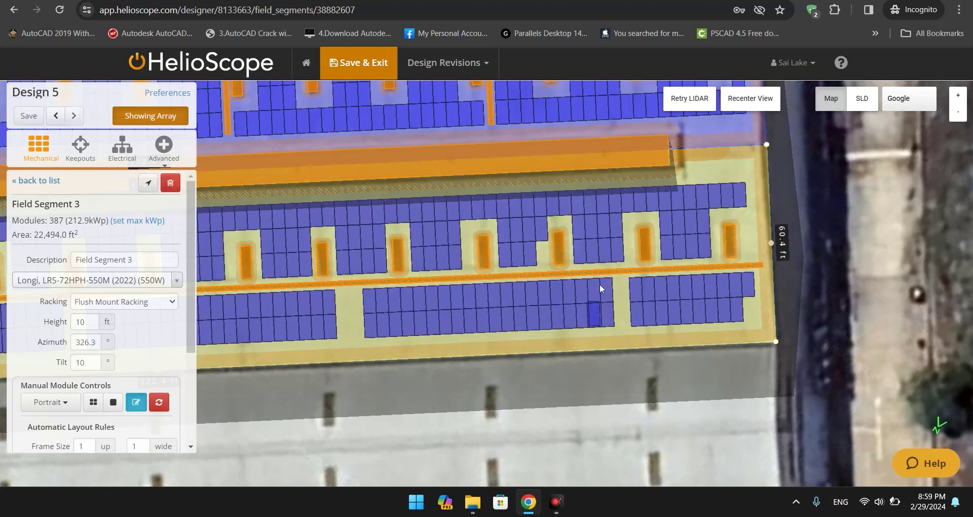
{"action": "left_click", "coordinate": [56, 118]}
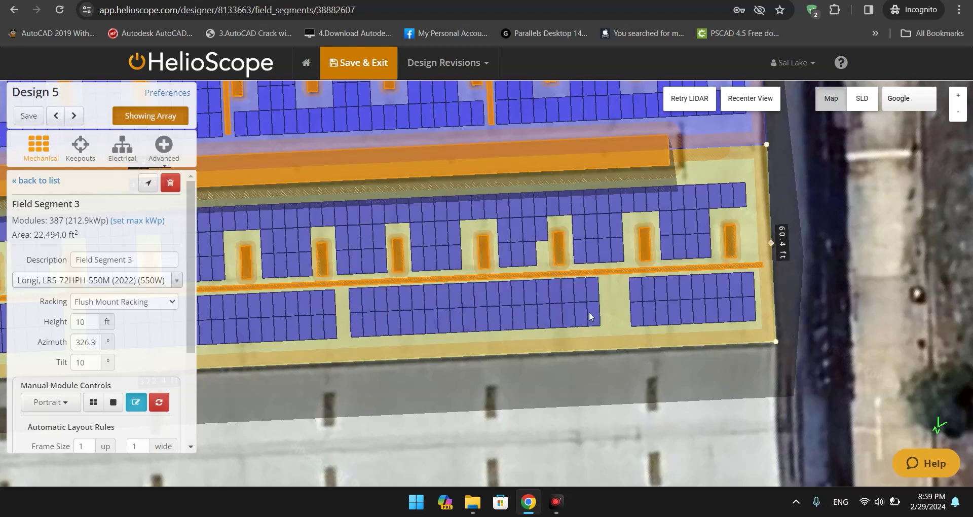
Select and delete the module blocks at the right end of Field Segment 3's lower row
{"action": "left_click_drag", "start_coordinate": [599, 280], "coordinate": [345, 333]}
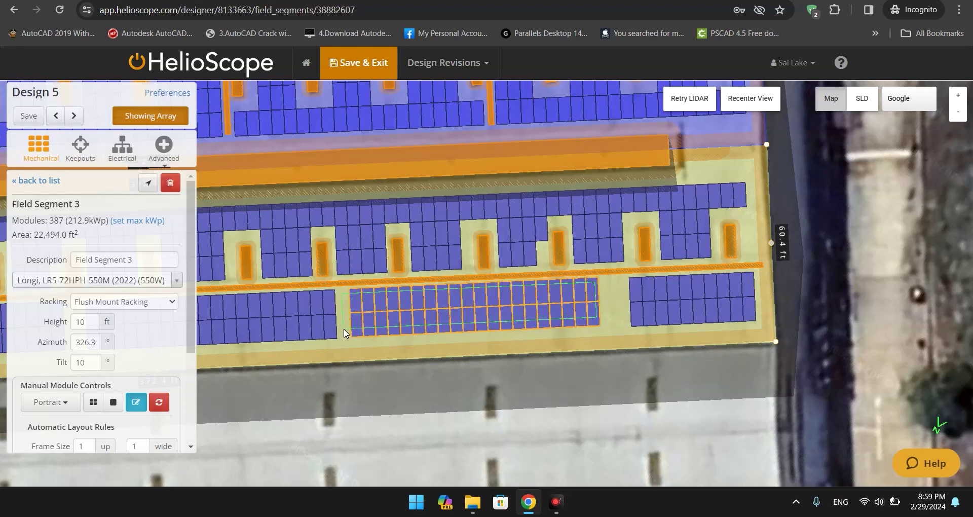
{"action": "key", "text": "Delete"}
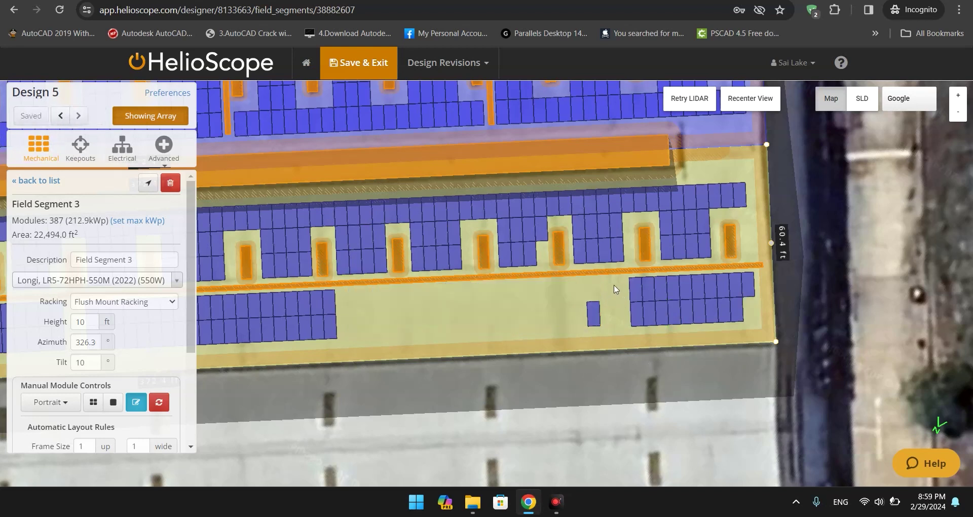
{"action": "left_click_drag", "start_coordinate": [759, 276], "coordinate": [630, 324]}
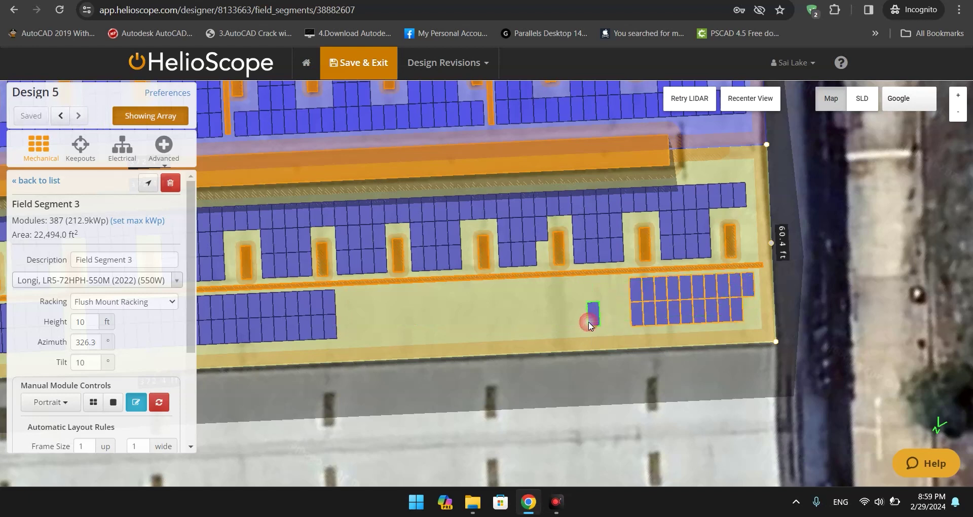
{"action": "key", "text": "Delete"}
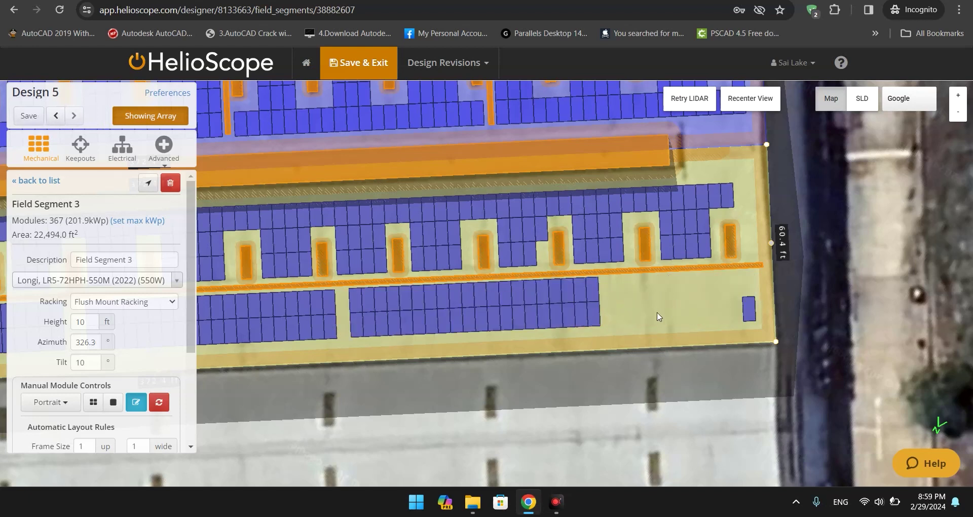
Delete the leftover single modules and clear the rest of Field Segment 3, keeping only two lower-row module blocks
{"action": "scroll", "coordinate": [652, 312], "scroll_direction": "down", "scroll_amount": 3}
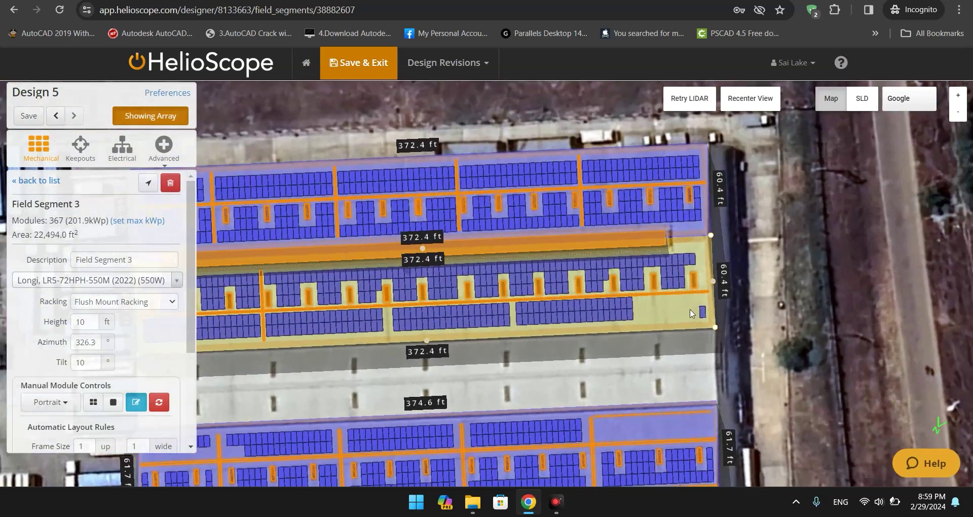
{"action": "left_click", "coordinate": [704, 313]}
{"action": "left_click", "coordinate": [686, 259]}
{"action": "scroll", "coordinate": [562, 327], "scroll_direction": "down", "scroll_amount": 1}
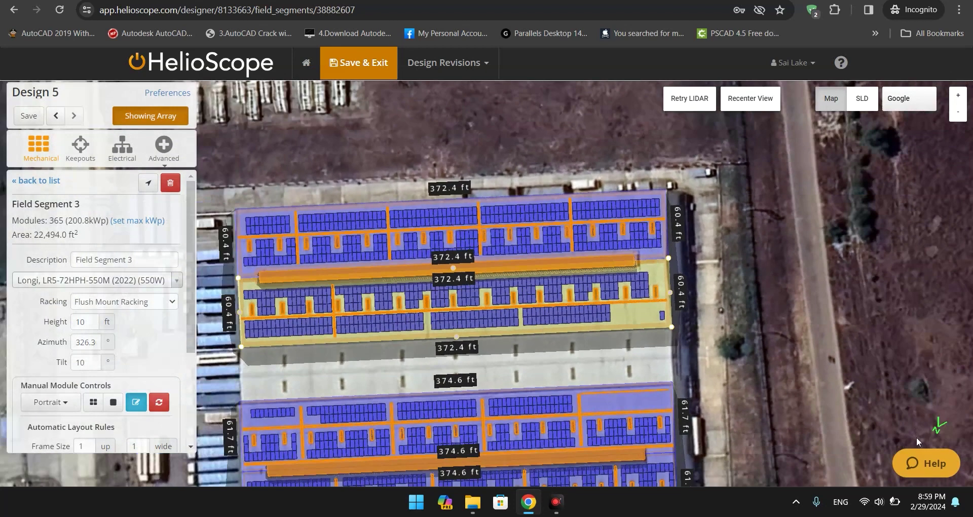
{"action": "scroll", "coordinate": [684, 346], "scroll_direction": "up", "scroll_amount": 1}
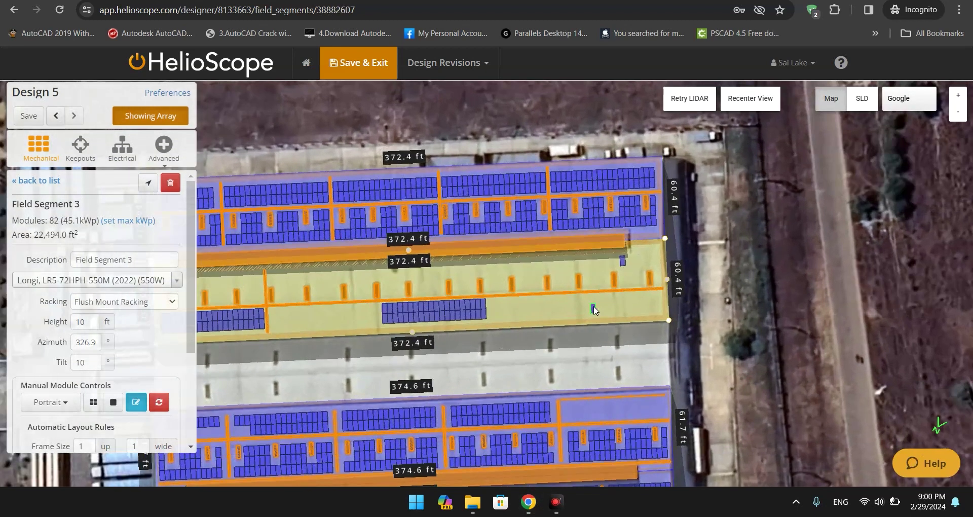
{"action": "left_click", "coordinate": [594, 307]}
{"action": "scroll", "coordinate": [464, 305], "scroll_direction": "down", "scroll_amount": 3}
{"action": "scroll", "coordinate": [282, 315], "scroll_direction": "up", "scroll_amount": 3}
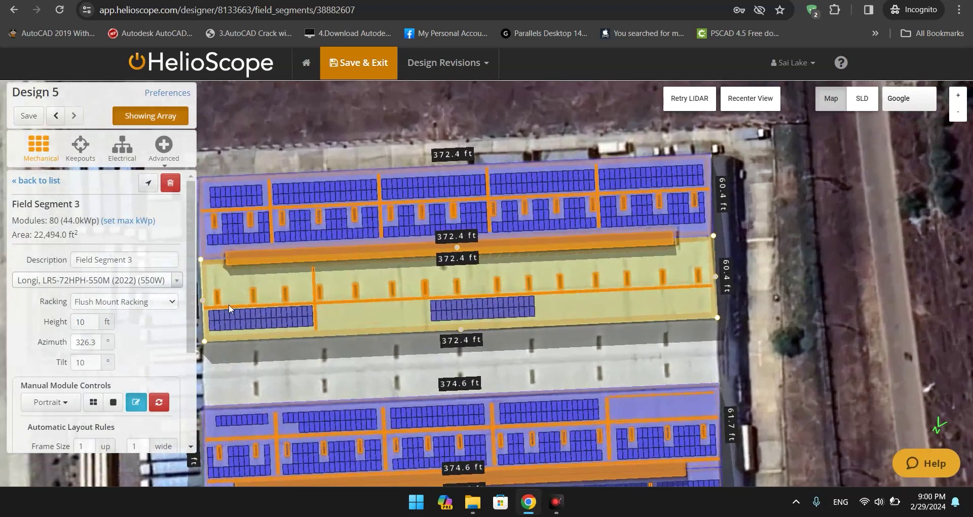
Set the module alignment of Field Segment 3 to centered in its automatic layout settings
{"action": "scroll", "coordinate": [117, 325], "scroll_direction": "down", "scroll_amount": 3}
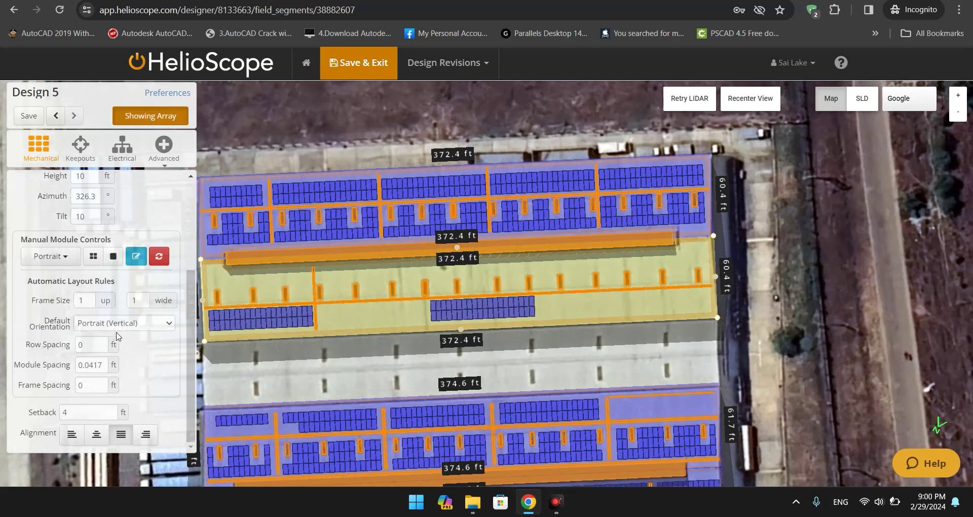
{"action": "scroll", "coordinate": [93, 360], "scroll_direction": "up", "scroll_amount": 1}
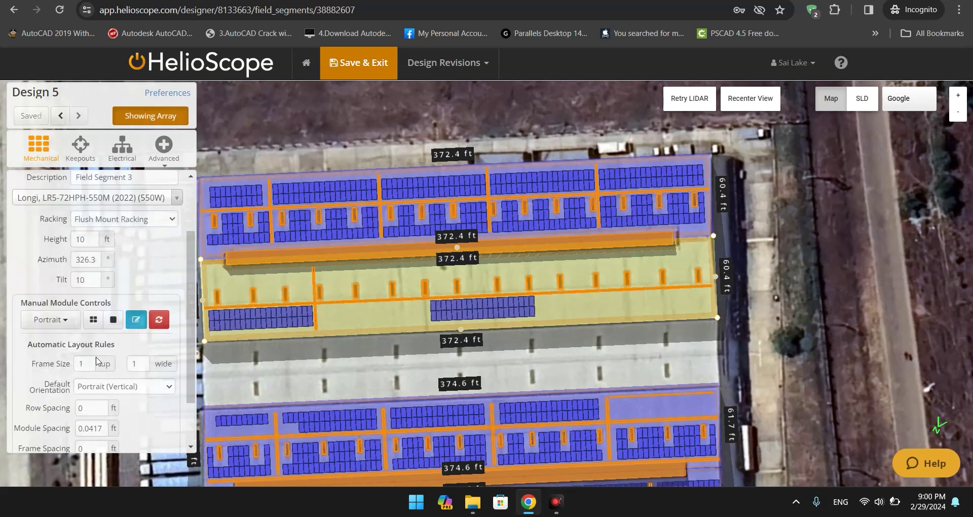
{"action": "scroll", "coordinate": [110, 387], "scroll_direction": "down", "scroll_amount": 1}
{"action": "left_click", "coordinate": [97, 434]}
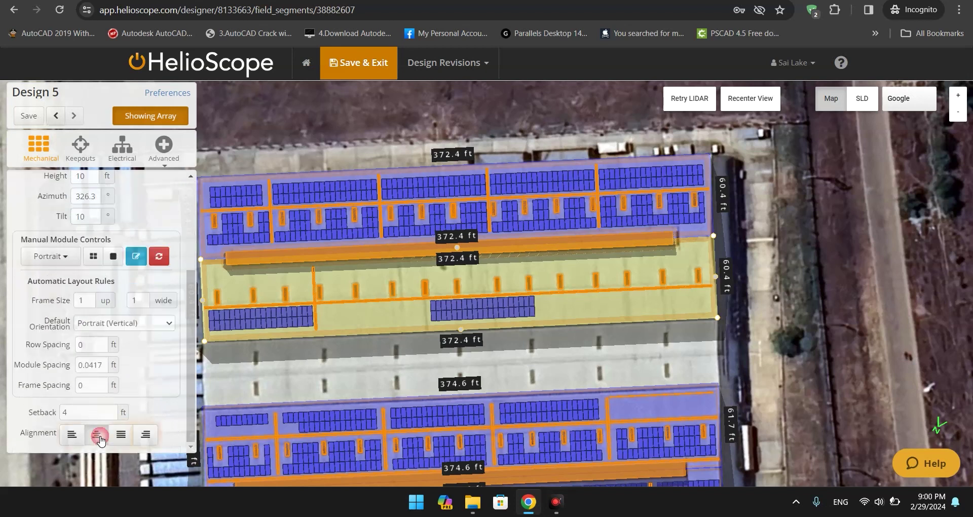
Set the module alignment of Field Segment 3 to justified in its automatic layout settings
{"action": "left_click", "coordinate": [121, 436]}
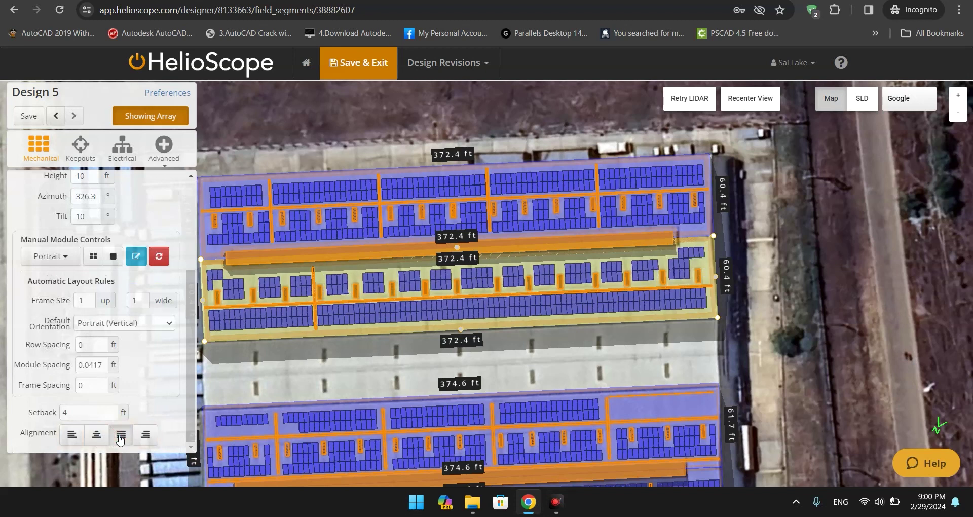
{"action": "scroll", "coordinate": [722, 312], "scroll_direction": "down", "scroll_amount": 2}
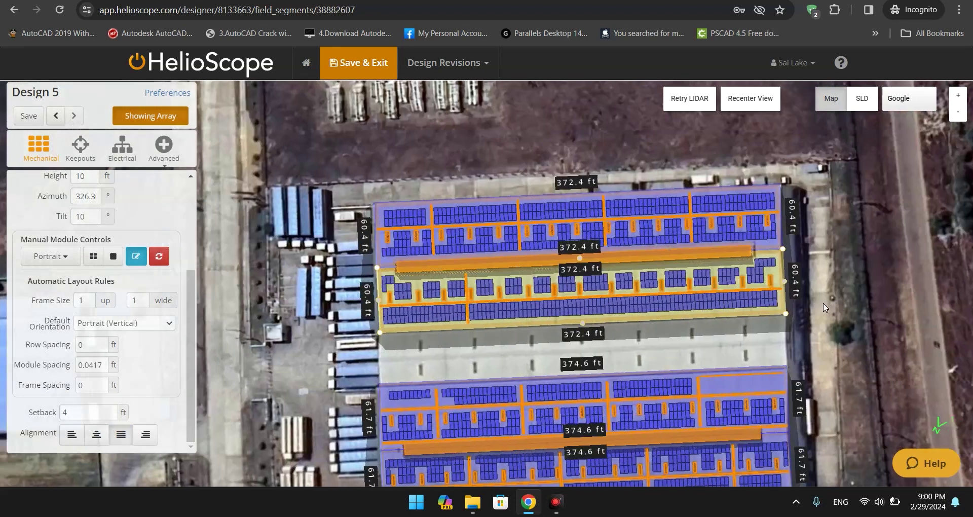
{"action": "scroll", "coordinate": [456, 324], "scroll_direction": "up", "scroll_amount": 2}
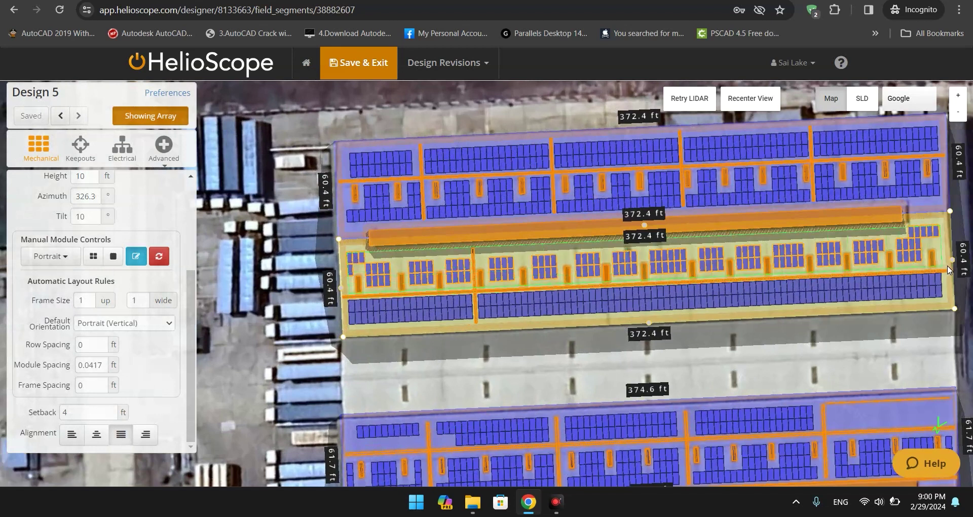
Delete the upper-row modules of Field Segment 3 and refill that row manually with portrait modules around the small keepouts
{"action": "left_click", "coordinate": [907, 247]}
{"action": "left_click", "coordinate": [93, 256]}
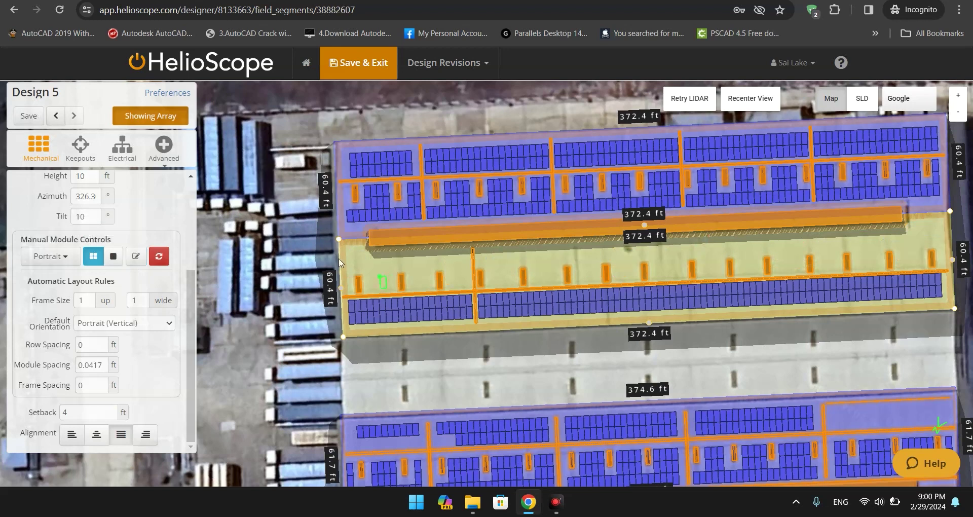
{"action": "scroll", "coordinate": [350, 261], "scroll_direction": "up", "scroll_amount": 2}
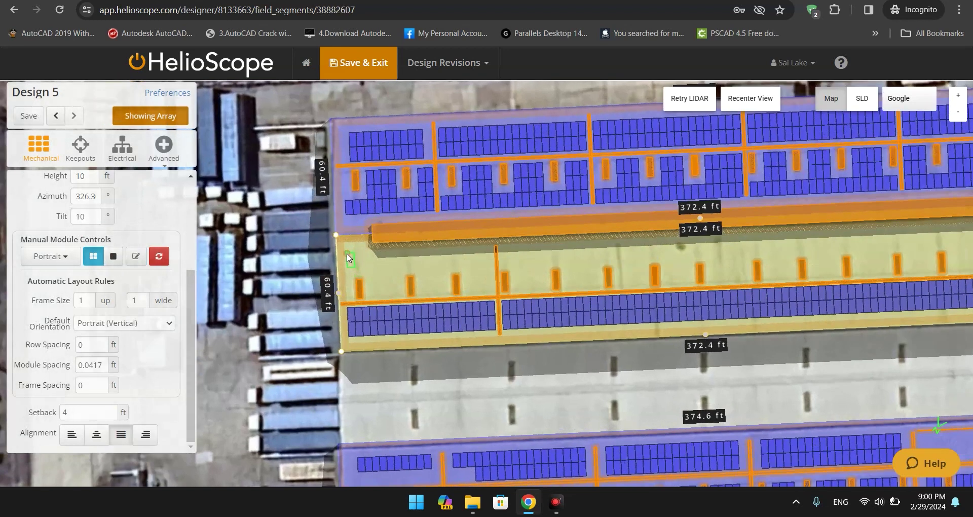
{"action": "left_click_drag", "start_coordinate": [349, 259], "coordinate": [740, 301]}
{"action": "scroll", "coordinate": [792, 342], "scroll_direction": "up", "scroll_amount": 2}
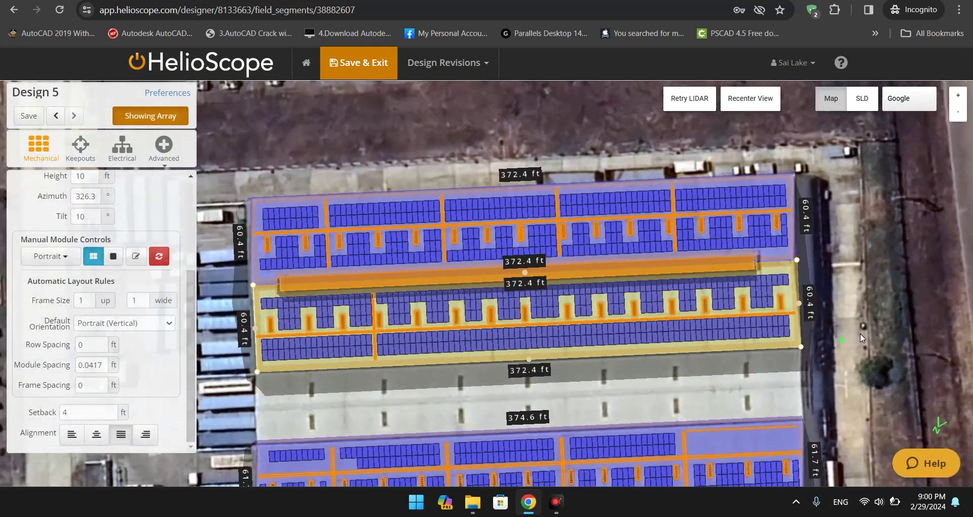
Examine the module rows of Field Segment 3 around the vertical keepout that divides the lower row
{"action": "scroll", "coordinate": [576, 356], "scroll_direction": "up", "scroll_amount": 1}
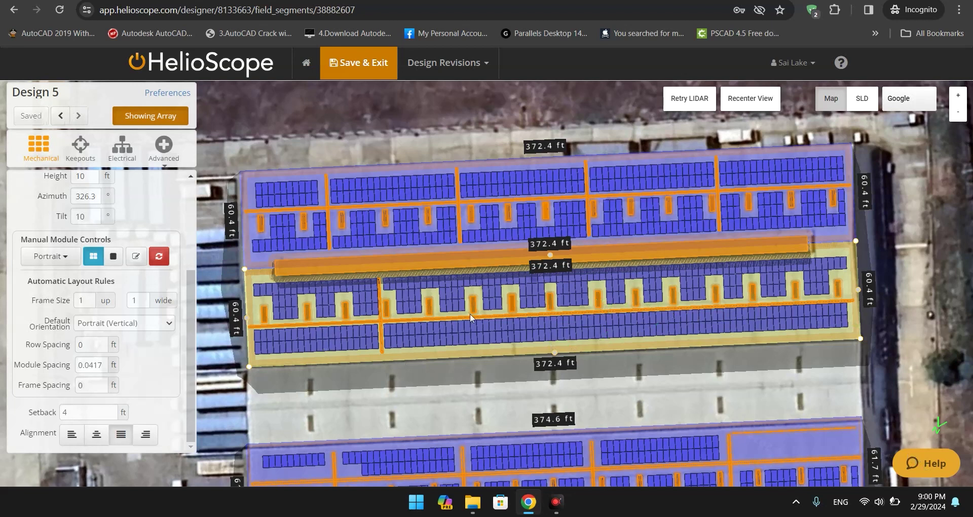
{"action": "scroll", "coordinate": [466, 359], "scroll_direction": "up", "scroll_amount": 1}
{"action": "scroll", "coordinate": [373, 322], "scroll_direction": "up", "scroll_amount": 2}
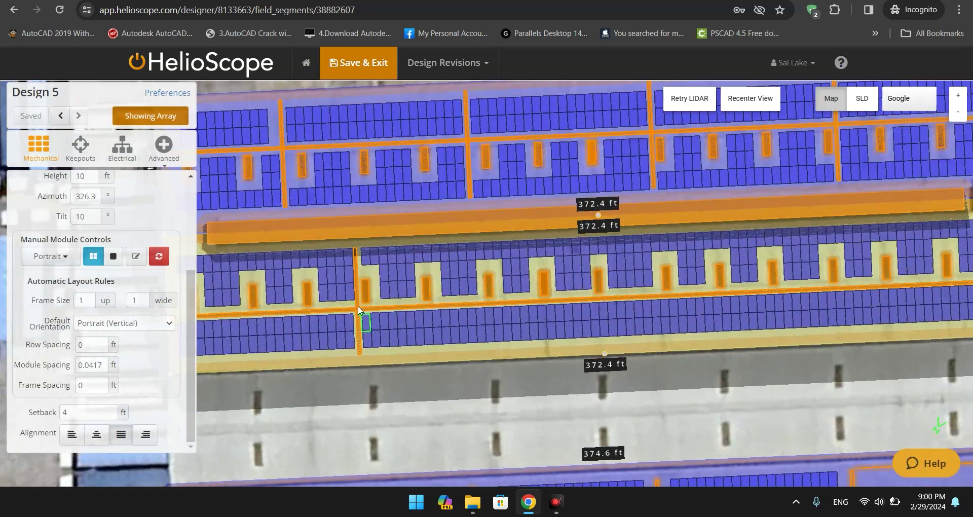
{"action": "left_click", "coordinate": [136, 256]}
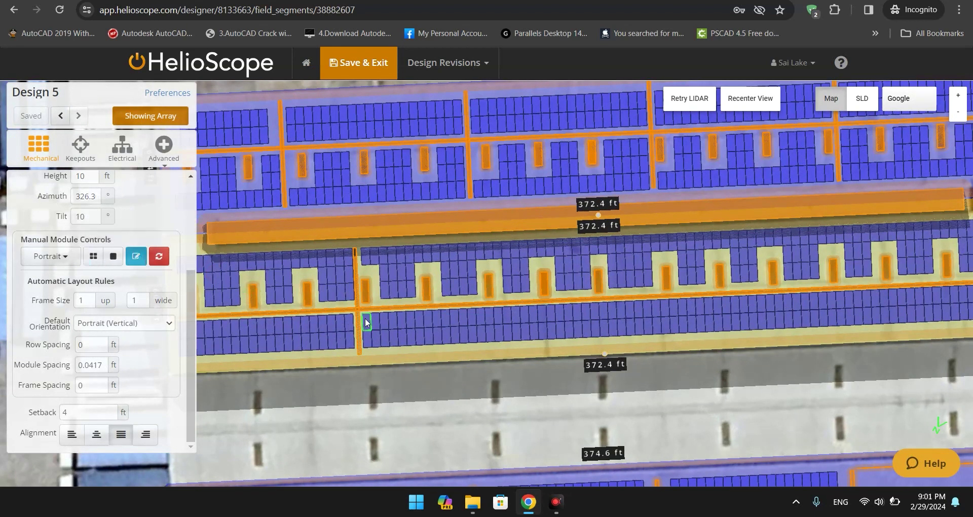
{"action": "scroll", "coordinate": [407, 372], "scroll_direction": "down", "scroll_amount": 1}
{"action": "scroll", "coordinate": [406, 372], "scroll_direction": "down", "scroll_amount": 1}
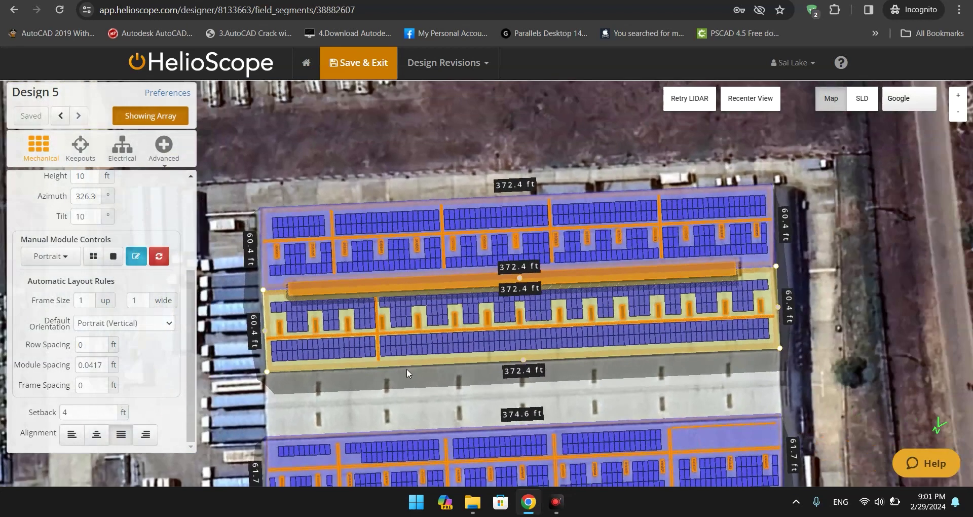
{"action": "scroll", "coordinate": [406, 369], "scroll_direction": "up", "scroll_amount": 3}
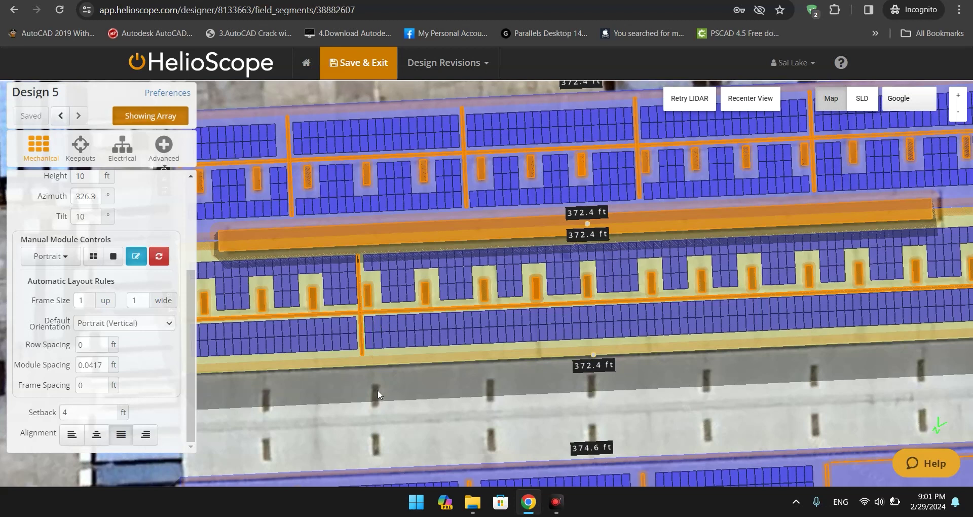
{"action": "scroll", "coordinate": [378, 391], "scroll_direction": "down", "scroll_amount": 1}
Duplicate the vertical keepout crossing Field Segment 3 and place the copy at the start of the 74.8 ft strip keepout
{"action": "left_click", "coordinate": [113, 217]}
{"action": "left_click", "coordinate": [80, 147]}
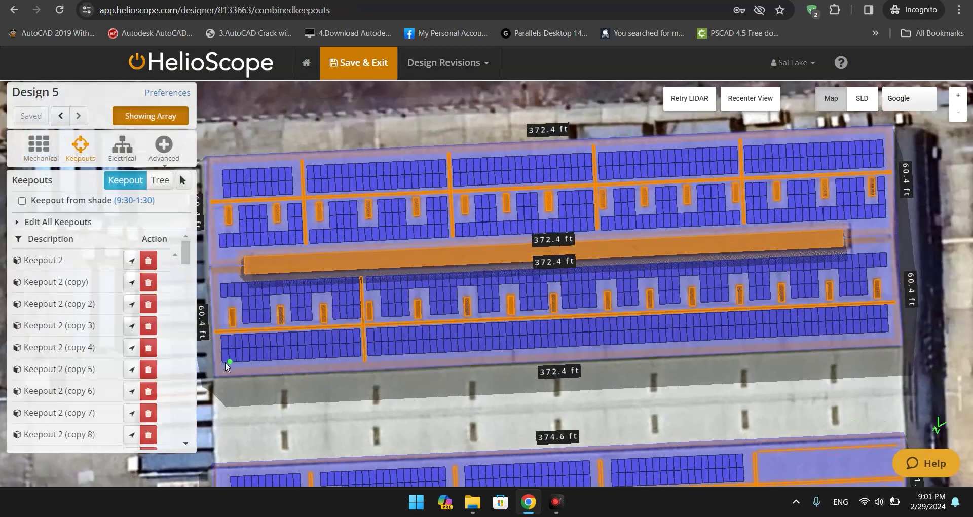
{"action": "left_click", "coordinate": [832, 451]}
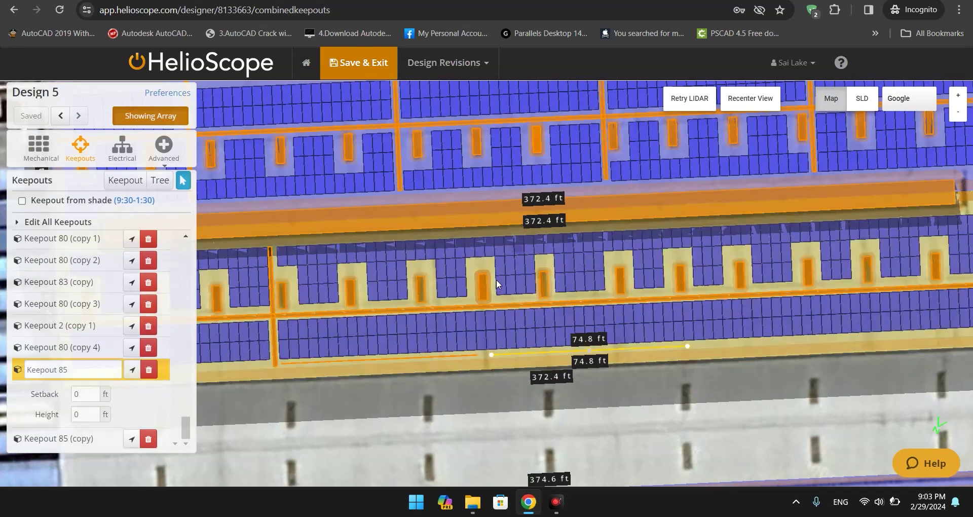
{"action": "left_click", "coordinate": [272, 297]}
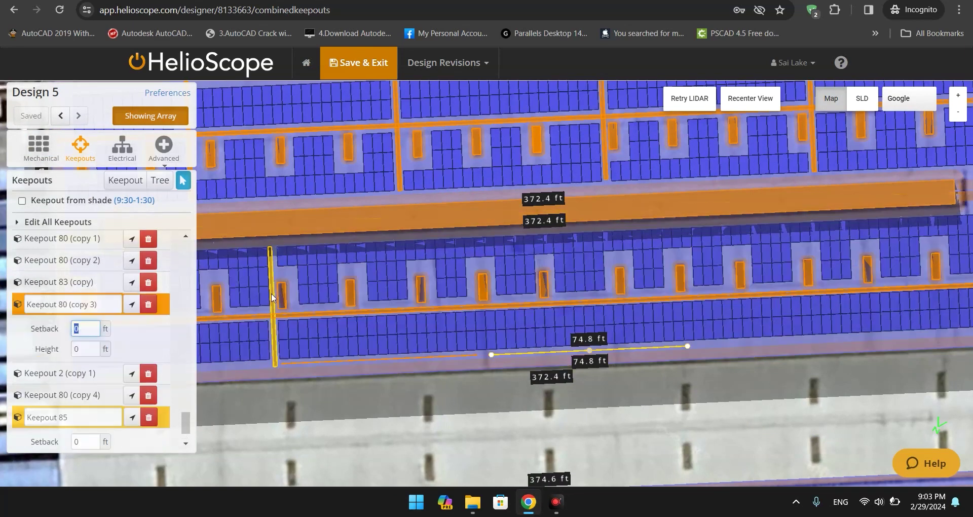
{"action": "left_click_drag", "start_coordinate": [272, 300], "coordinate": [494, 287]}
{"action": "scroll", "coordinate": [492, 287], "scroll_direction": "up", "scroll_amount": 2}
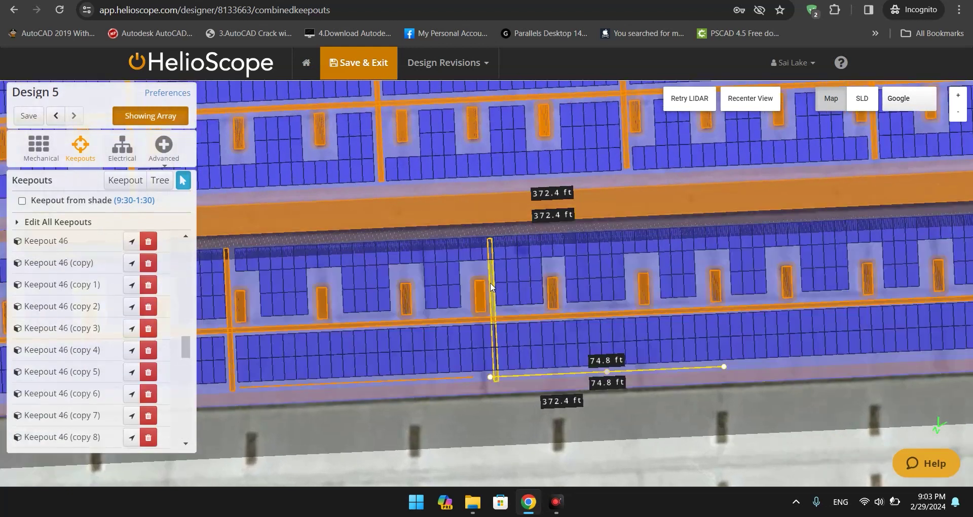
{"action": "scroll", "coordinate": [491, 287], "scroll_direction": "up", "scroll_amount": 1}
{"action": "left_click", "coordinate": [492, 269]}
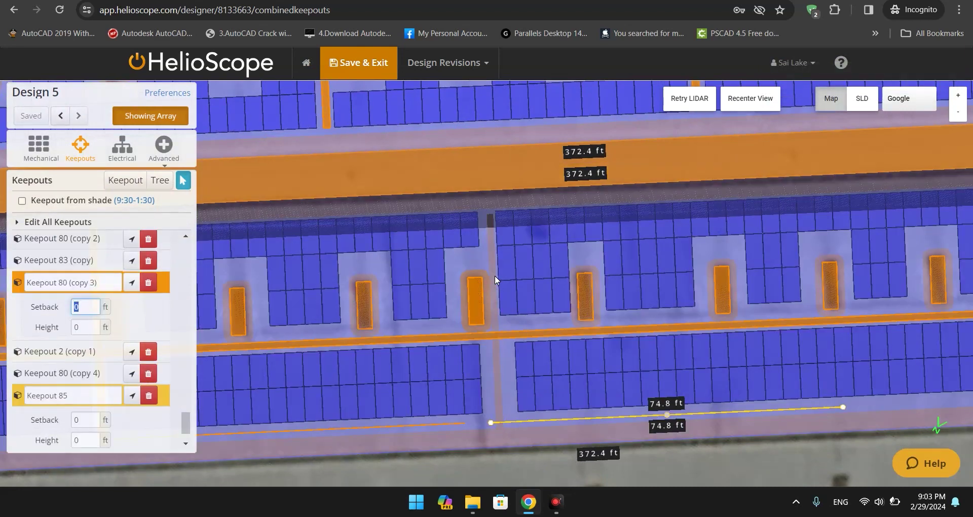
{"action": "left_click", "coordinate": [495, 276]}
{"action": "scroll", "coordinate": [640, 451], "scroll_direction": "down", "scroll_amount": 3}
{"action": "left_click_drag", "start_coordinate": [646, 477], "coordinate": [481, 459]}
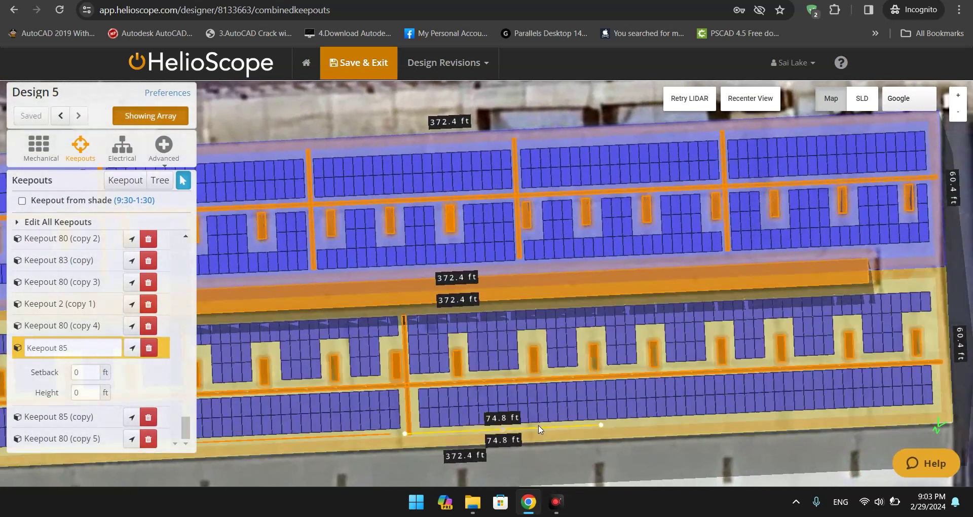
{"action": "left_click_drag", "start_coordinate": [557, 429], "coordinate": [571, 428]}
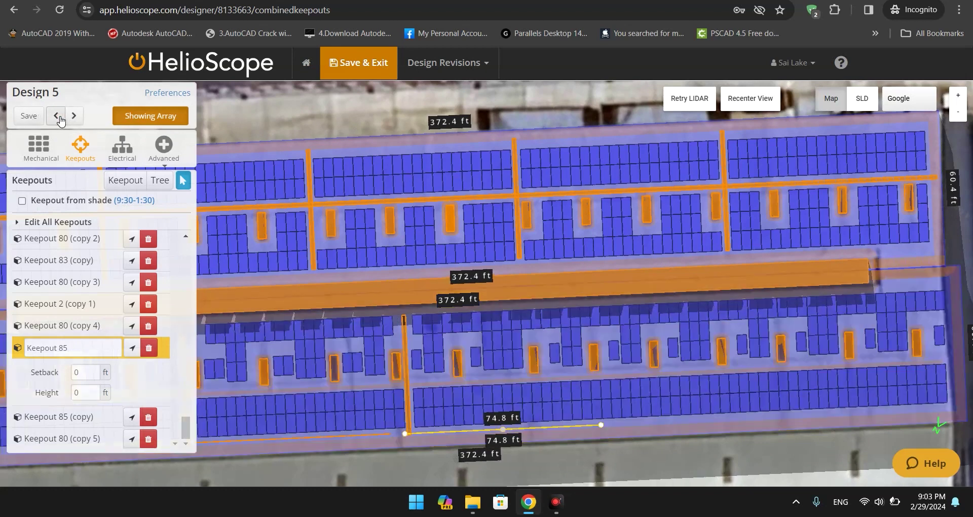
{"action": "left_click", "coordinate": [58, 116]}
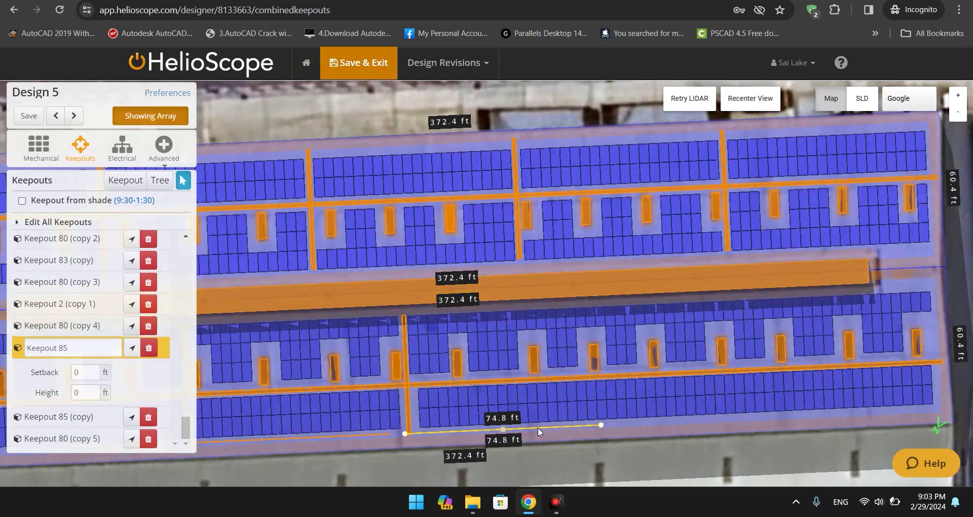
{"action": "left_click", "coordinate": [647, 464]}
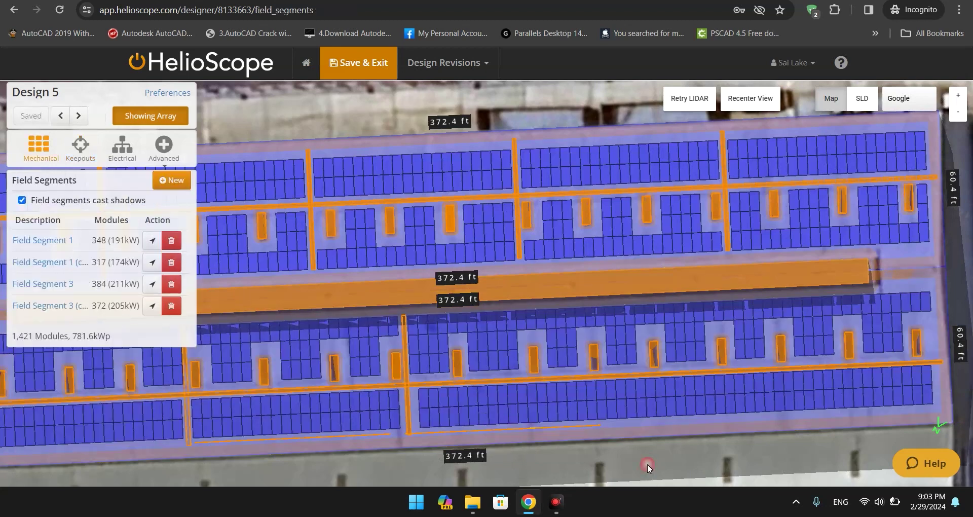
Shift the 74.8 ft strip keepout to the right so it starts at the first module past the new vertical keepout
{"action": "left_click", "coordinate": [534, 428]}
{"action": "left_click_drag", "start_coordinate": [564, 427], "coordinate": [553, 426]}
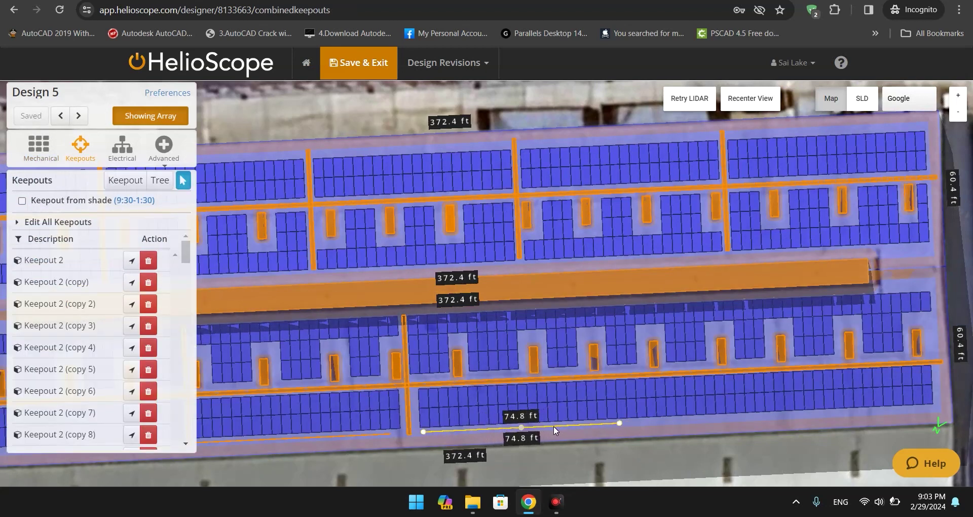
{"action": "left_click_drag", "start_coordinate": [554, 426], "coordinate": [552, 425]}
{"action": "scroll", "coordinate": [654, 440], "scroll_direction": "up", "scroll_amount": 3}
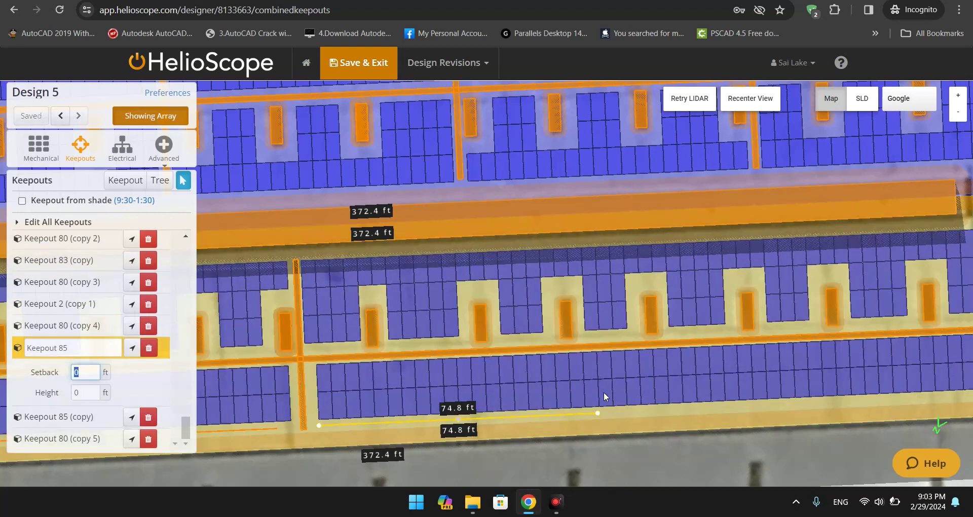
Duplicate the 74.8 ft strip keepout and place the copy further right in line with it, leaving a gap about one module wide
{"action": "left_click_drag", "start_coordinate": [644, 455], "coordinate": [457, 446]}
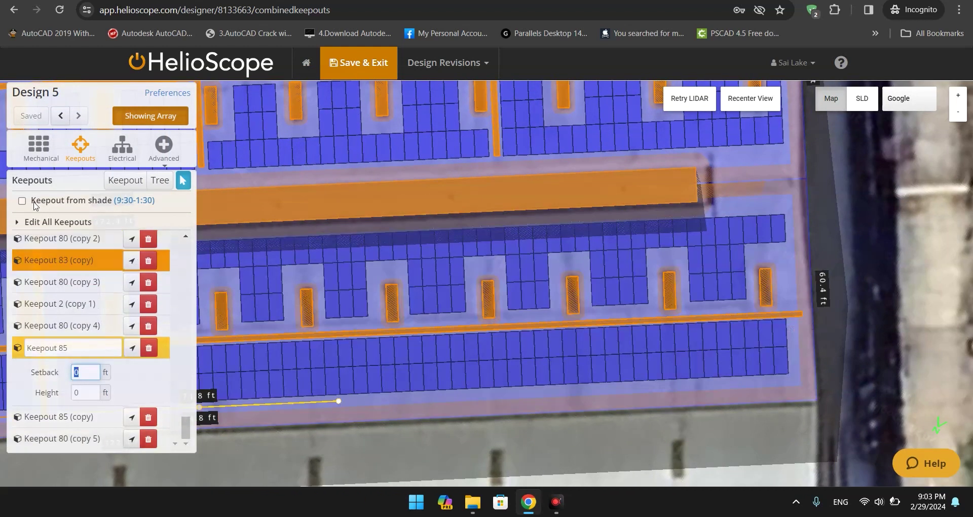
{"action": "left_click", "coordinate": [38, 145]}
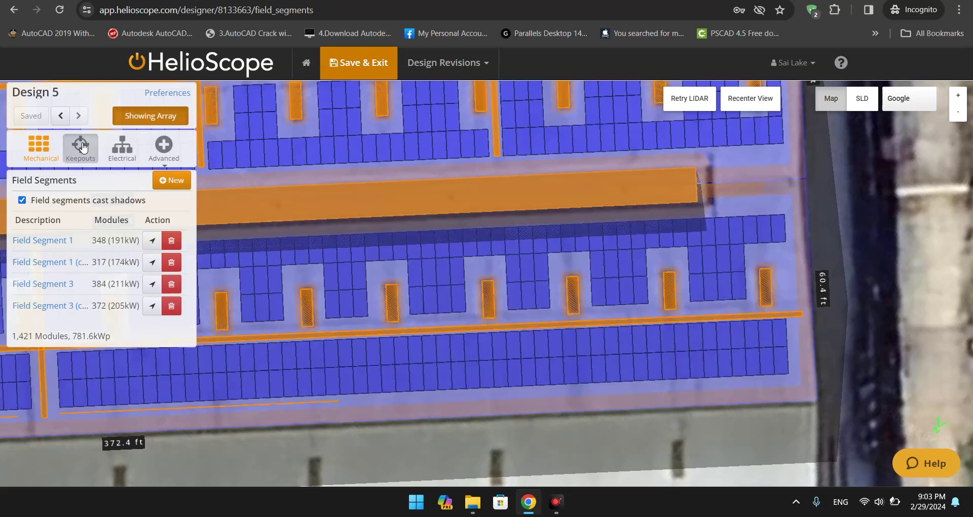
{"action": "left_click", "coordinate": [80, 147]}
{"action": "left_click", "coordinate": [183, 180]}
{"action": "left_click", "coordinate": [302, 363]}
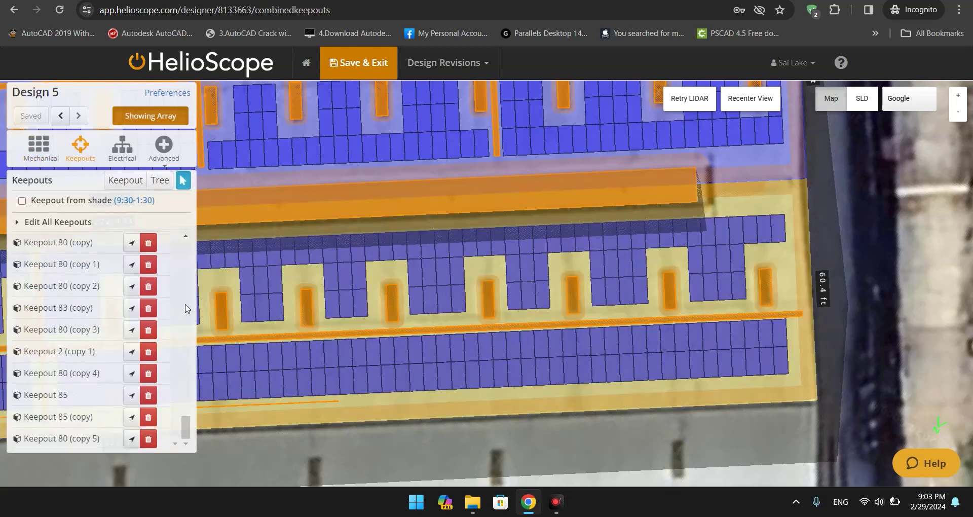
{"action": "scroll", "coordinate": [315, 415], "scroll_direction": "down", "scroll_amount": 2}
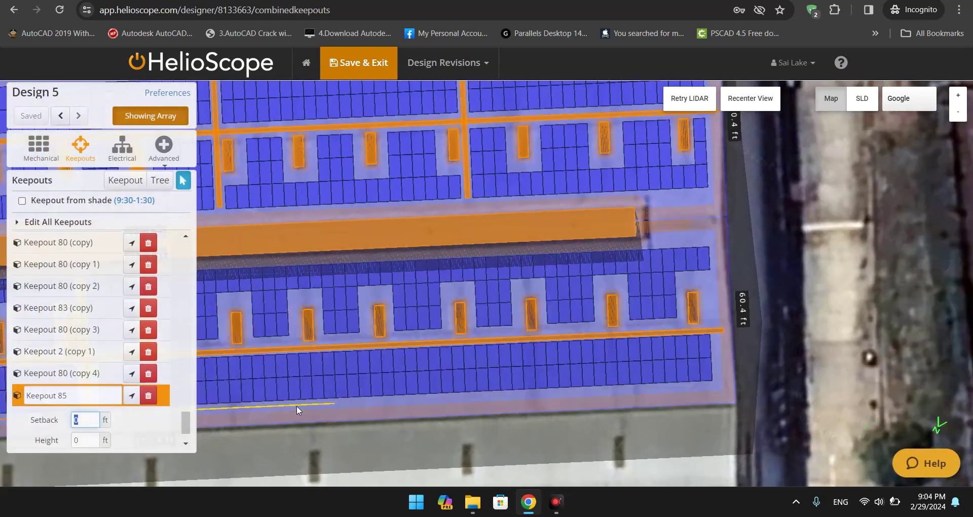
{"action": "left_click", "coordinate": [295, 404]}
{"action": "left_click_drag", "start_coordinate": [519, 403], "coordinate": [543, 394]}
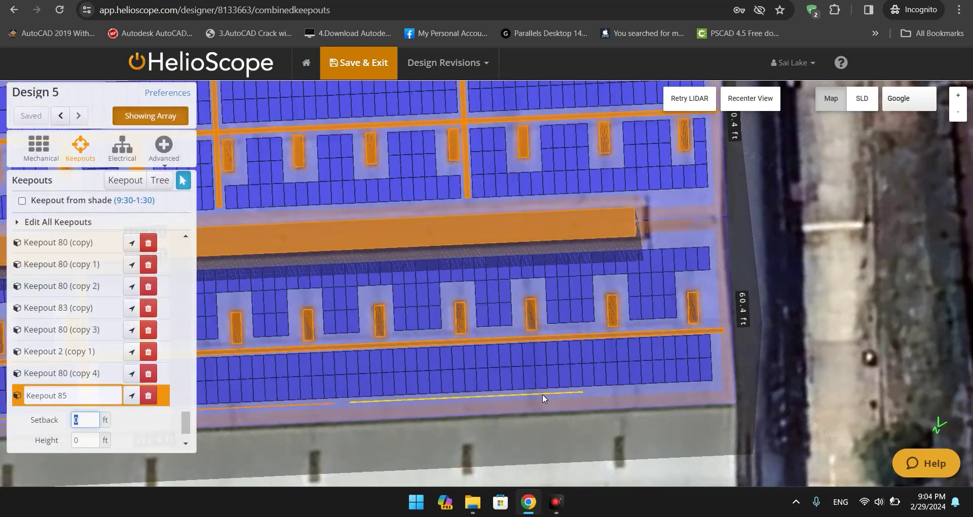
{"action": "left_click_drag", "start_coordinate": [543, 394], "coordinate": [542, 394]}
{"action": "key", "text": "ctrl+c"}
{"action": "key", "text": "ctrl+v"}
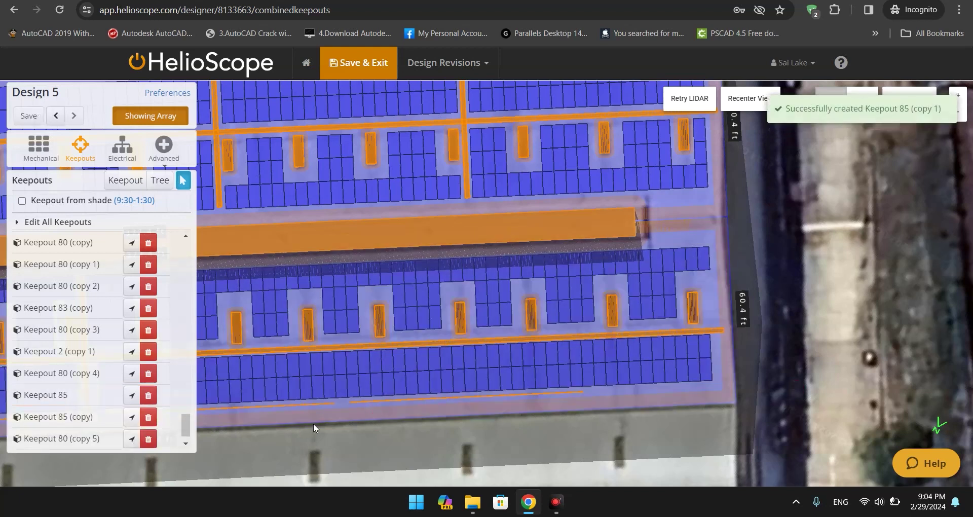
{"action": "scroll", "coordinate": [365, 396], "scroll_direction": "up", "scroll_amount": 2}
Open Field Segment 3 for module editing and delete the two lower-row module columns at both ends of the rightmost strip keepout
{"action": "left_click", "coordinate": [38, 147]}
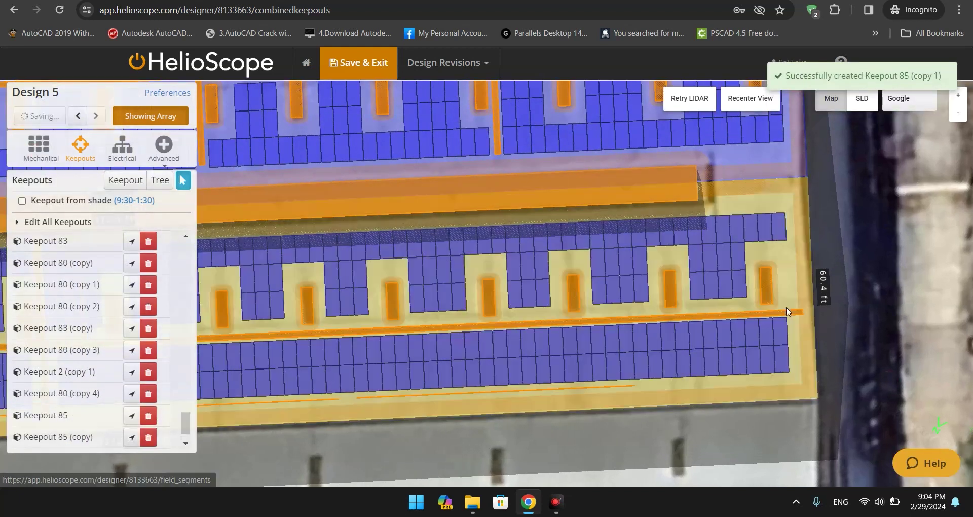
{"action": "left_click", "coordinate": [790, 264]}
{"action": "left_click", "coordinate": [136, 402]}
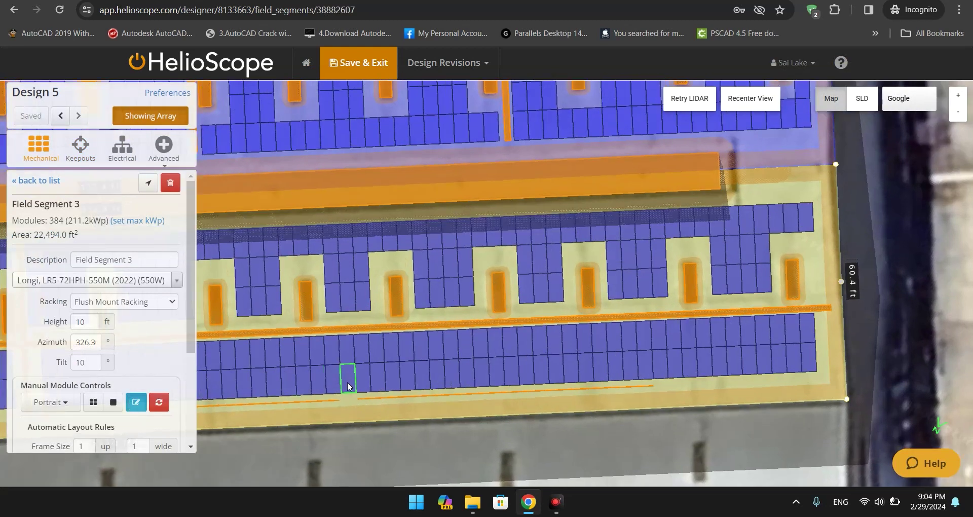
{"action": "left_click", "coordinate": [348, 382]}
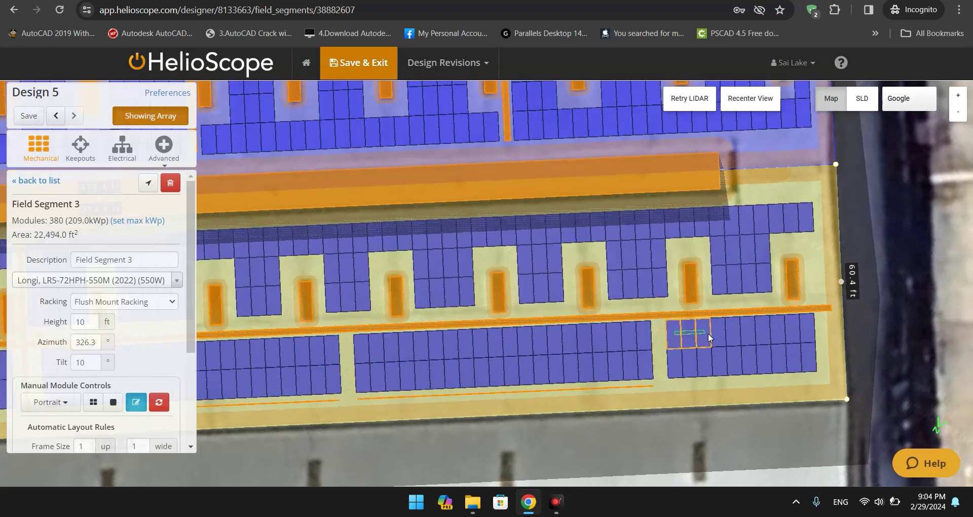
Delete the last two module columns of the lower row and move the remaining end block to the segment's right edge
{"action": "left_click_drag", "start_coordinate": [723, 332], "coordinate": [803, 371]}
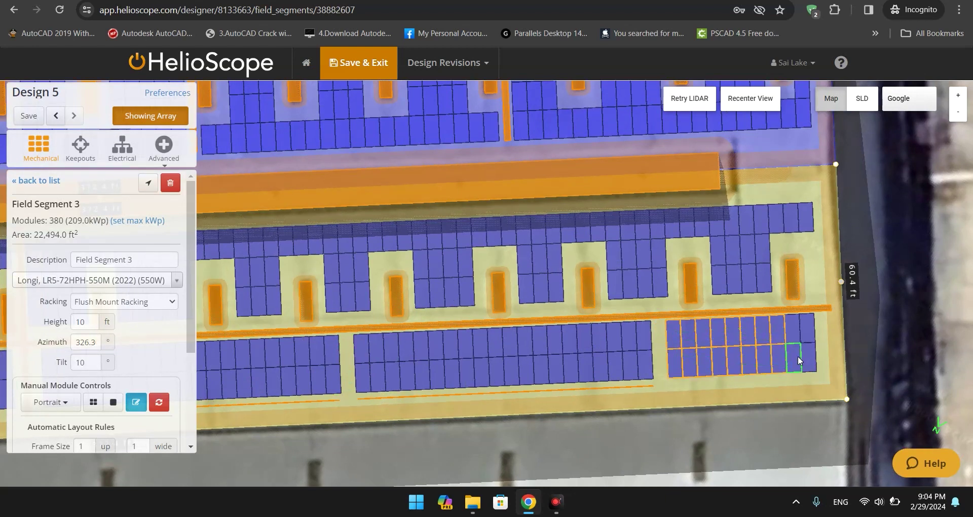
{"action": "left_click_drag", "start_coordinate": [806, 325], "coordinate": [808, 322]}
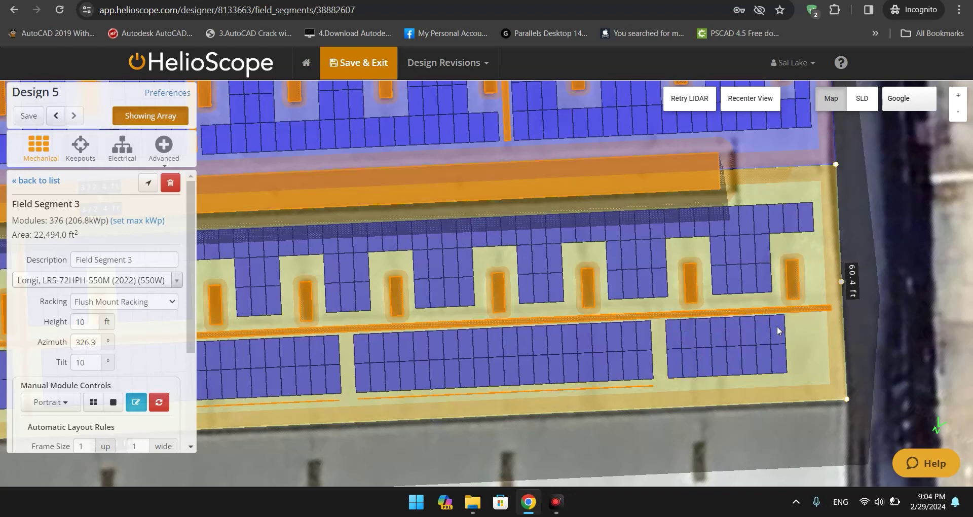
{"action": "left_click_drag", "start_coordinate": [679, 366], "coordinate": [819, 335]}
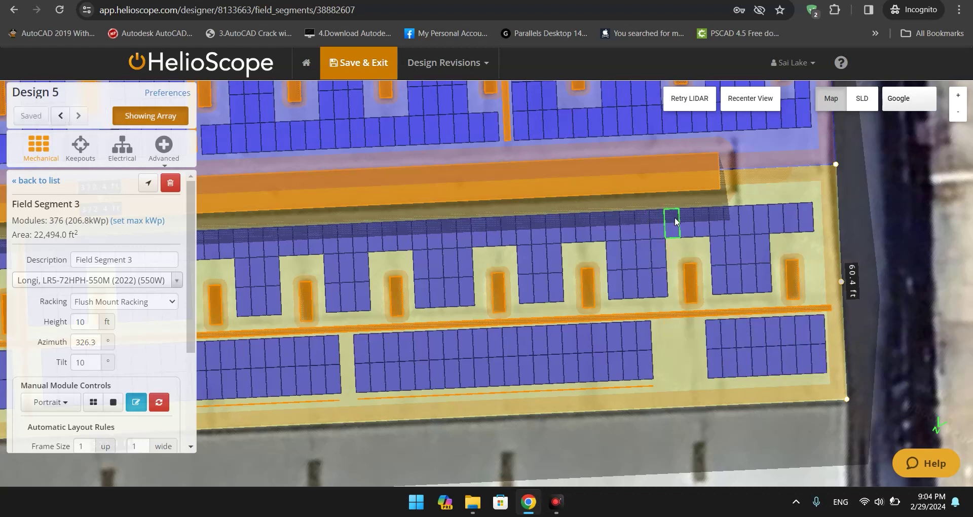
{"action": "scroll", "coordinate": [679, 331], "scroll_direction": "down", "scroll_amount": 1}
{"action": "scroll", "coordinate": [679, 331], "scroll_direction": "down", "scroll_amount": 1}
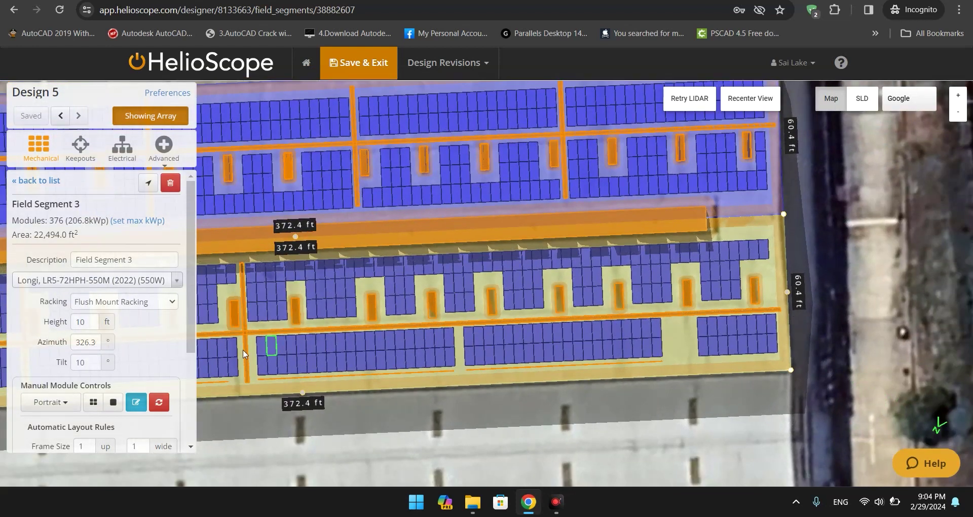
Duplicate the vertical walkway keepout and place the copy in the gap just before the lower row's end block
{"action": "left_click", "coordinate": [80, 147]}
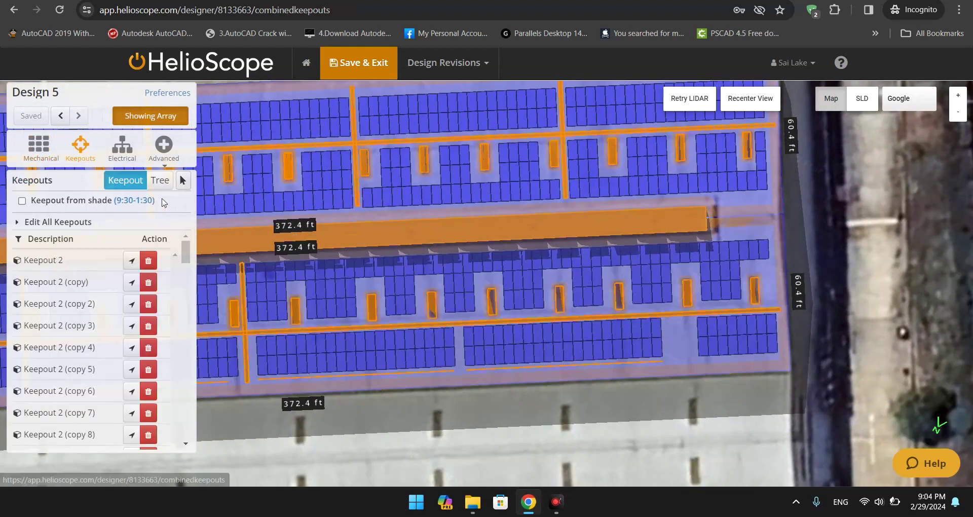
{"action": "left_click_drag", "start_coordinate": [246, 350], "coordinate": [680, 335]}
{"action": "scroll", "coordinate": [708, 395], "scroll_direction": "up", "scroll_amount": 2}
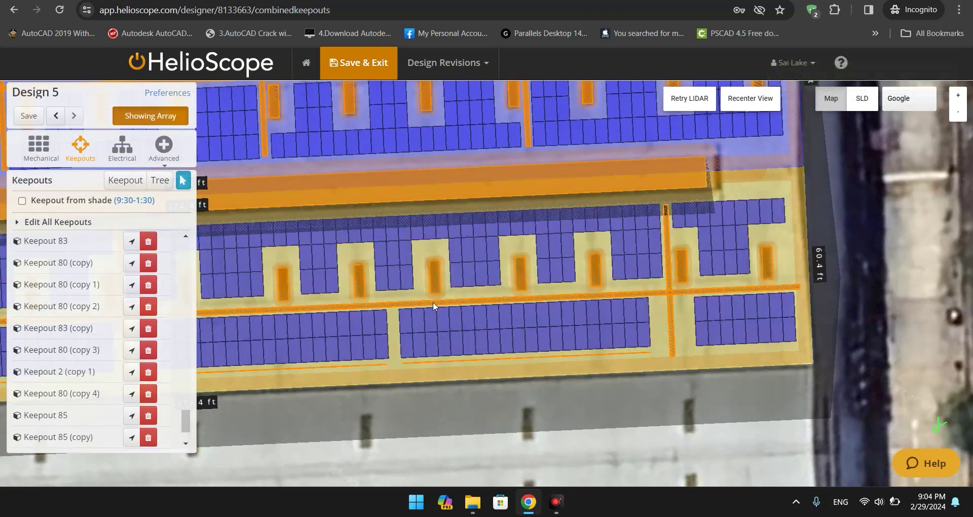
{"action": "left_click", "coordinate": [433, 302]}
{"action": "left_click", "coordinate": [361, 284]}
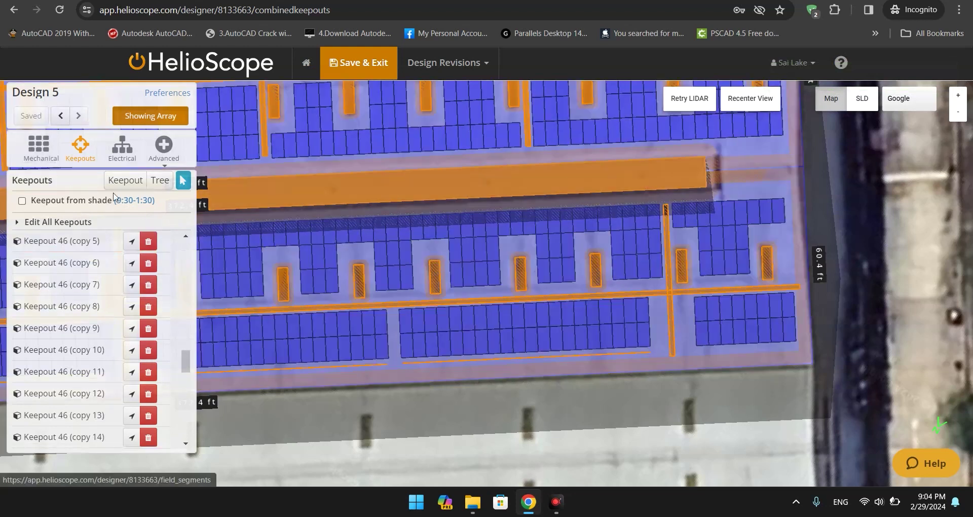
In Field Segment 3, shift the lower-row module block beside the new vertical keepout right until it nearly touches the keepout
{"action": "left_click", "coordinate": [38, 147]}
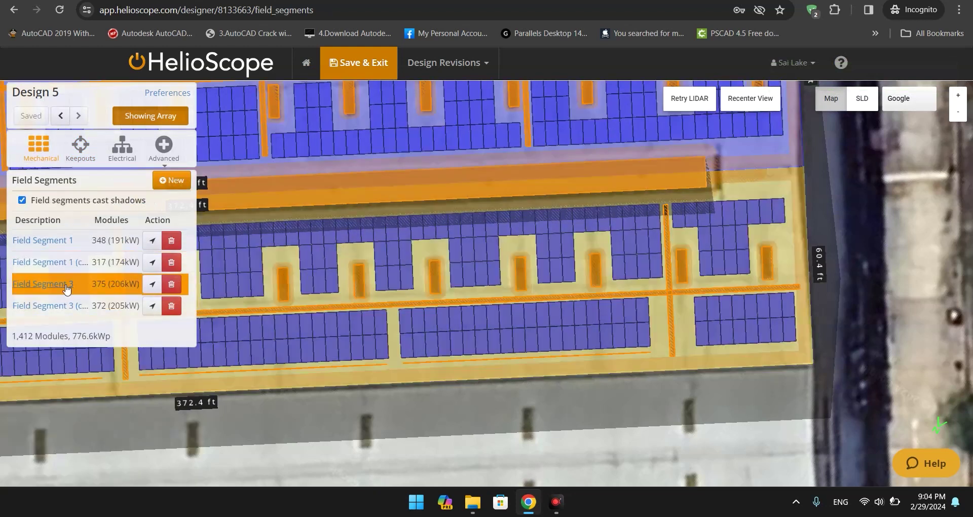
{"action": "left_click", "coordinate": [66, 287]}
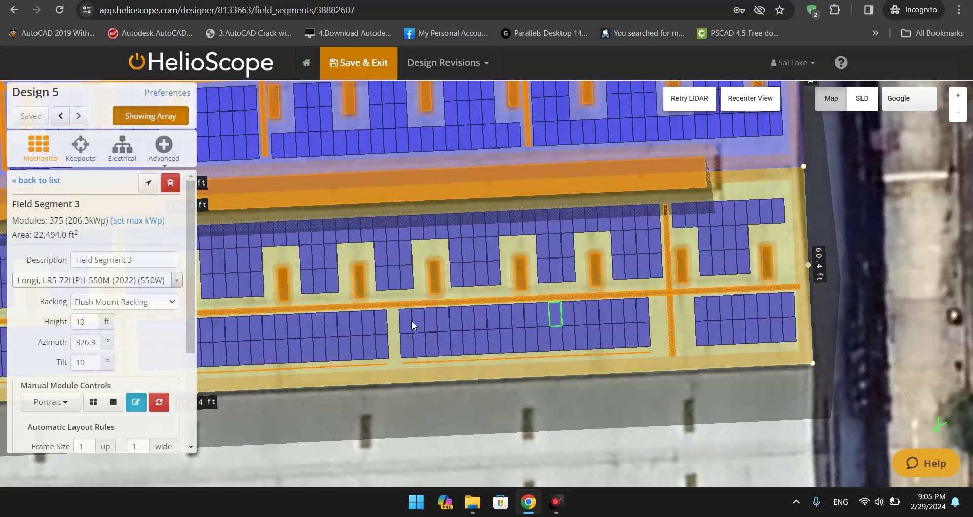
{"action": "left_click_drag", "start_coordinate": [405, 316], "coordinate": [649, 346]}
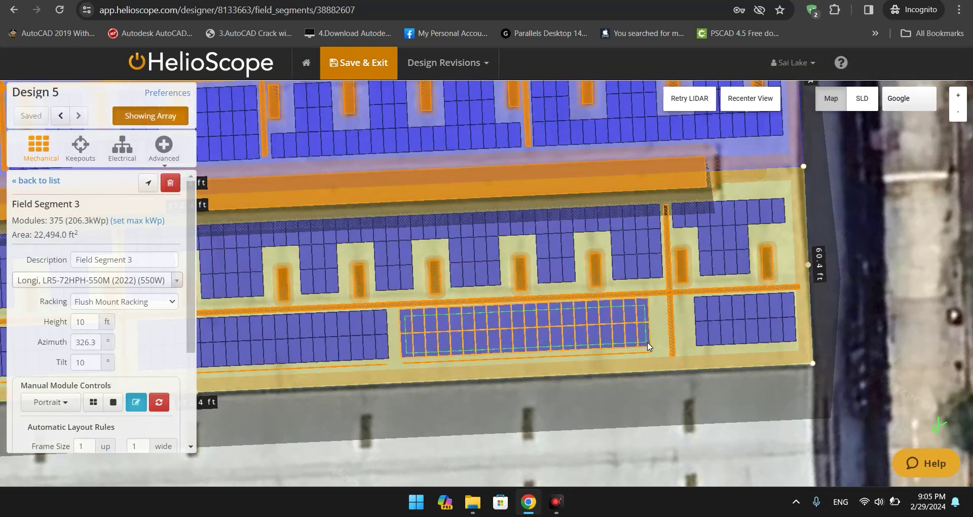
{"action": "scroll", "coordinate": [642, 315], "scroll_direction": "up", "scroll_amount": 2}
{"action": "left_click_drag", "start_coordinate": [656, 315], "coordinate": [663, 315]}
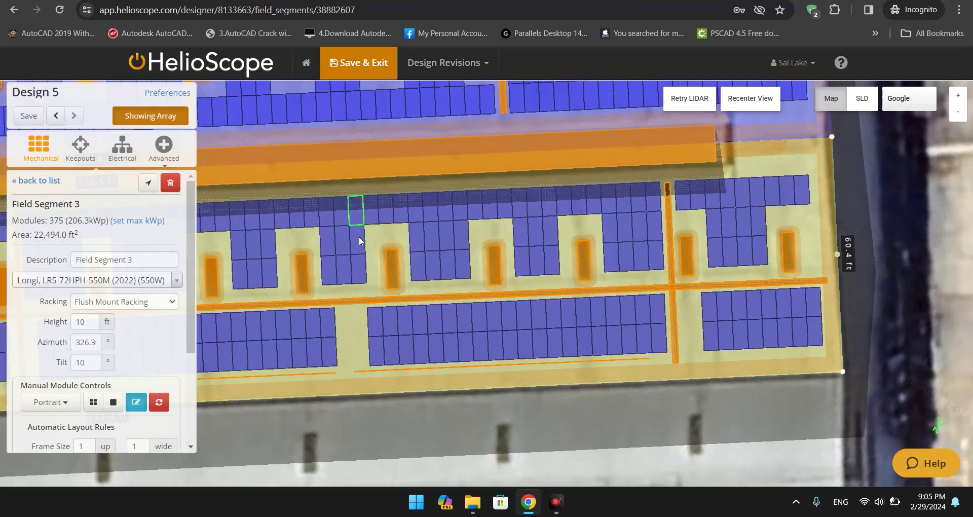
Duplicate the vertical walkway keepout again and place the copy in the remaining gap between the two long lower-row module blocks
{"action": "scroll", "coordinate": [667, 303], "scroll_direction": "down", "scroll_amount": 2}
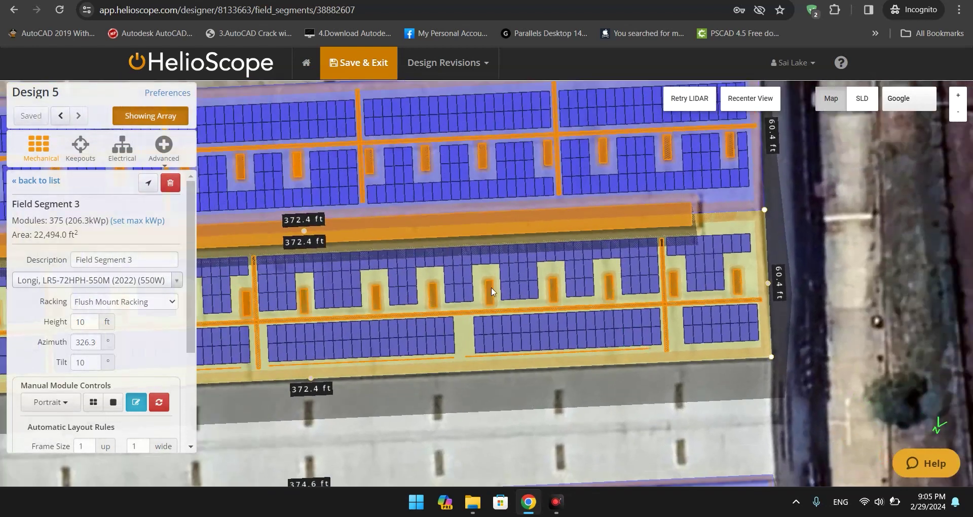
{"action": "left_click", "coordinate": [80, 146]}
{"action": "left_click", "coordinate": [184, 184]}
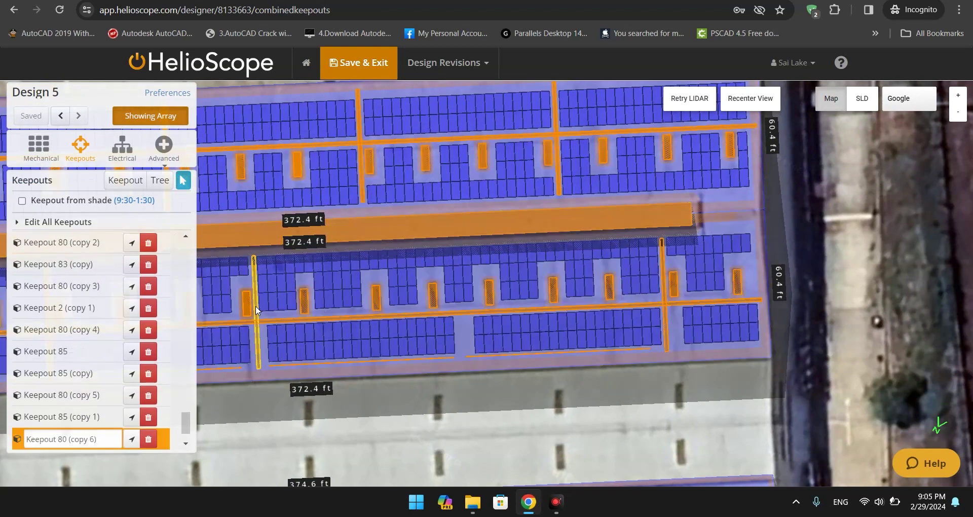
{"action": "left_click_drag", "start_coordinate": [255, 306], "coordinate": [469, 298]}
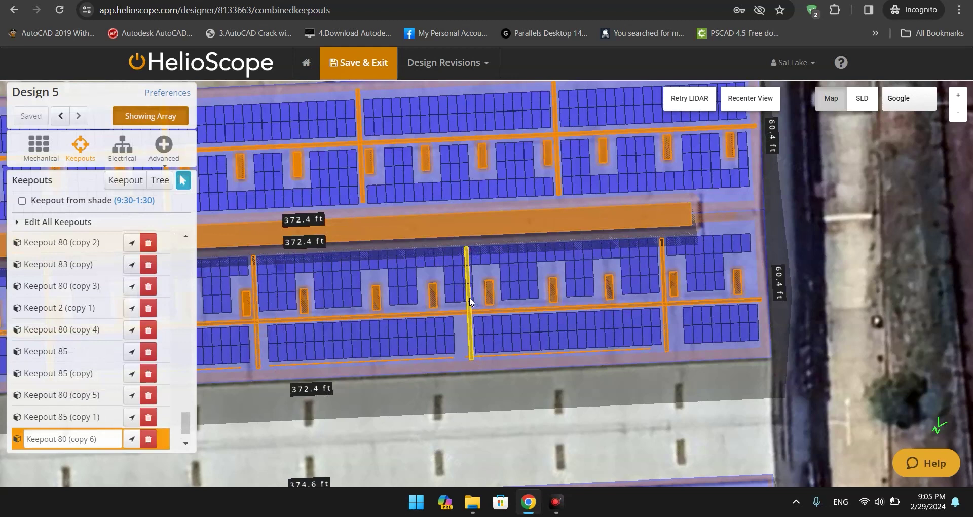
{"action": "key", "text": "ctrl+c"}
{"action": "key", "text": "ctrl+v"}
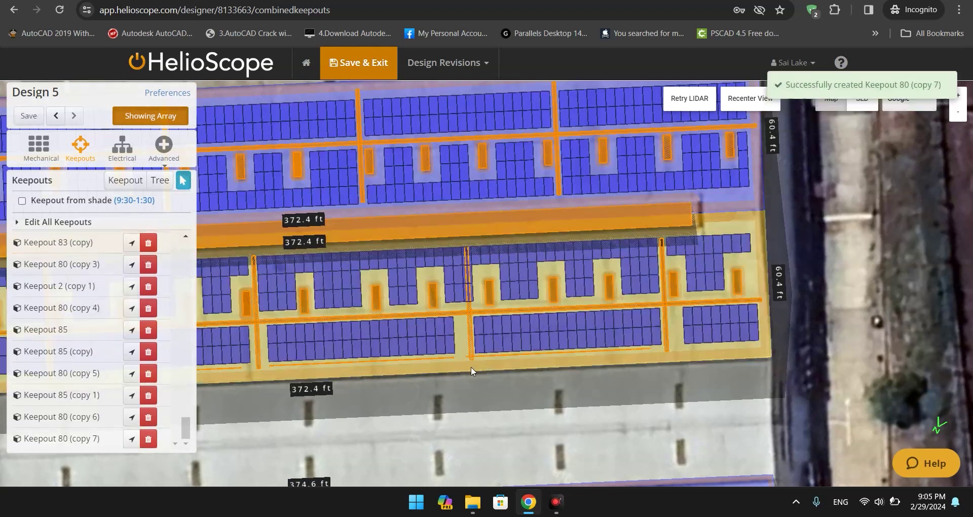
{"action": "left_click", "coordinate": [816, 326]}
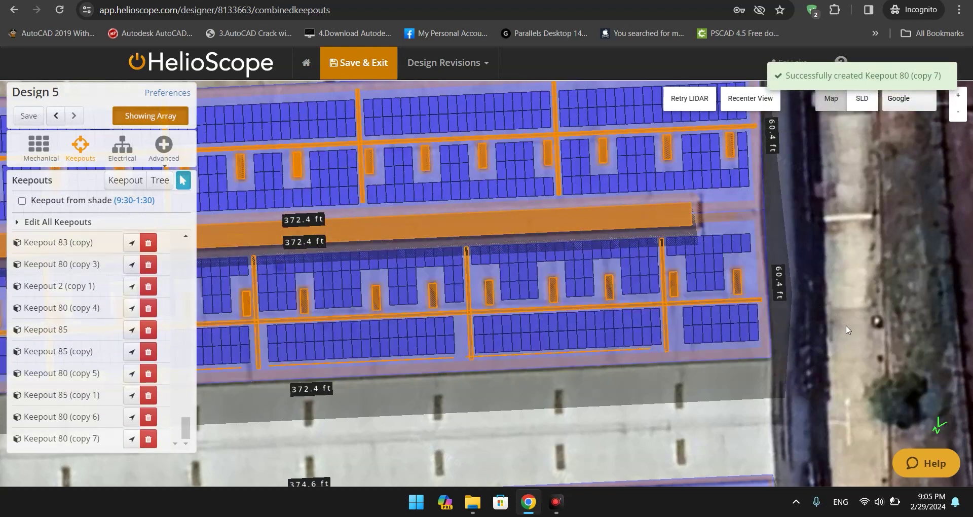
Compare the module counts of Field Segment 3 and Field Segment 3 (copy)
{"action": "scroll", "coordinate": [848, 329], "scroll_direction": "down", "scroll_amount": 2}
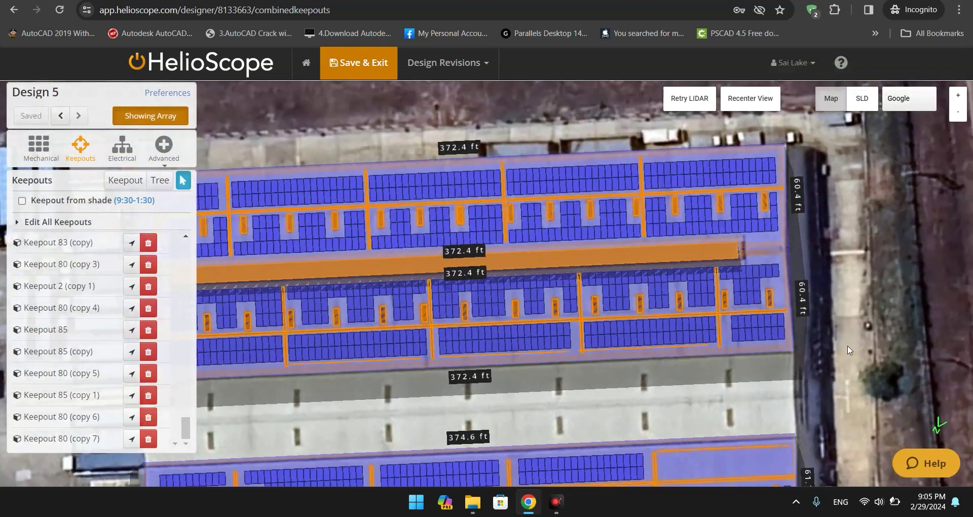
{"action": "left_click_drag", "start_coordinate": [849, 350], "coordinate": [887, 345]}
{"action": "left_click", "coordinate": [800, 324]}
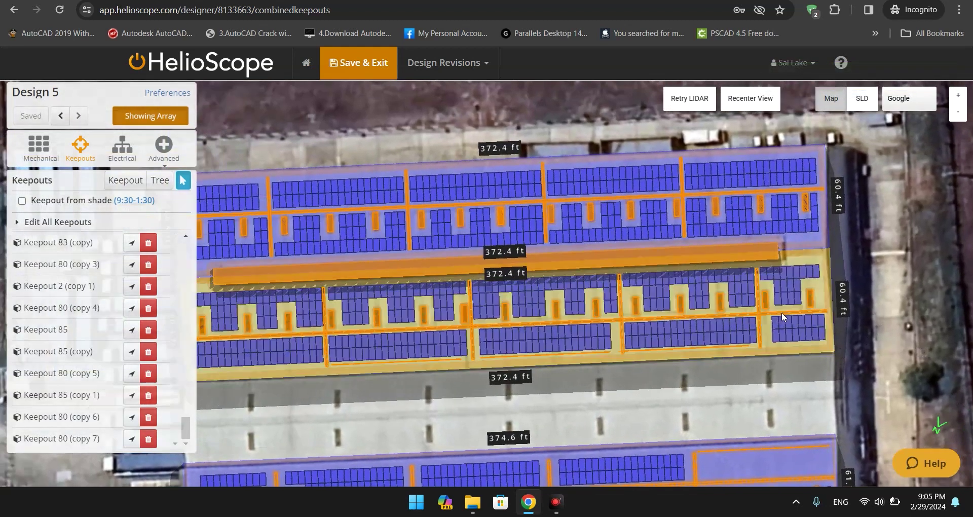
{"action": "left_click", "coordinate": [822, 295]}
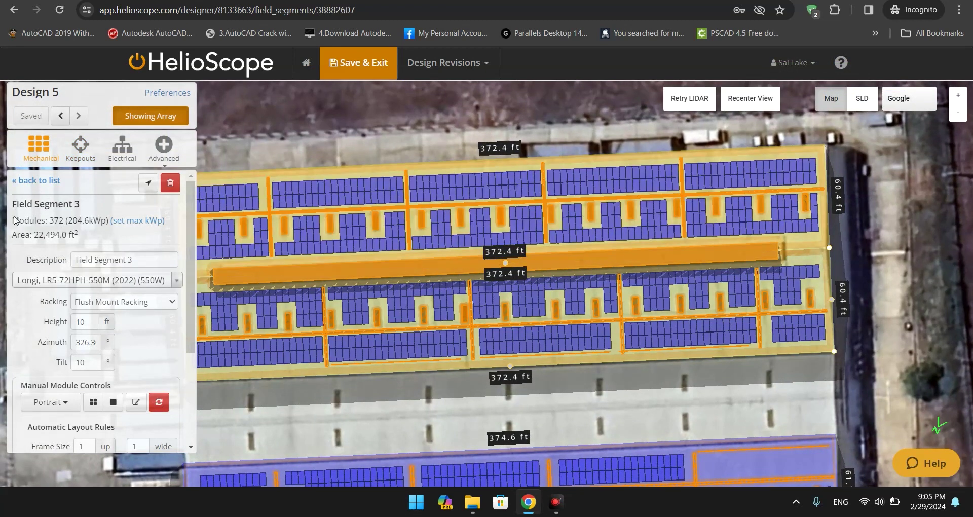
{"action": "left_click", "coordinate": [813, 243]}
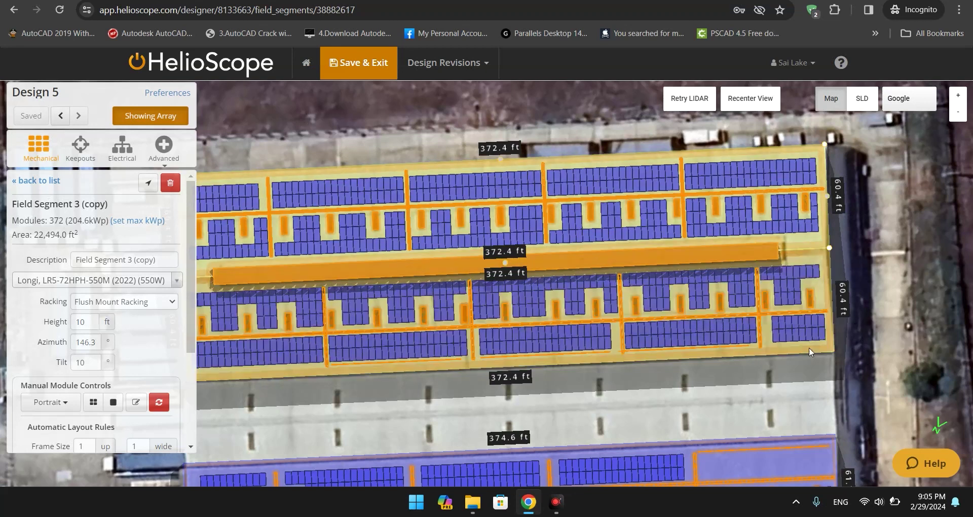
Delete the three thin 74.8 ft strip keepouts running below the lower module row
{"action": "scroll", "coordinate": [867, 358], "scroll_direction": "up", "scroll_amount": 1}
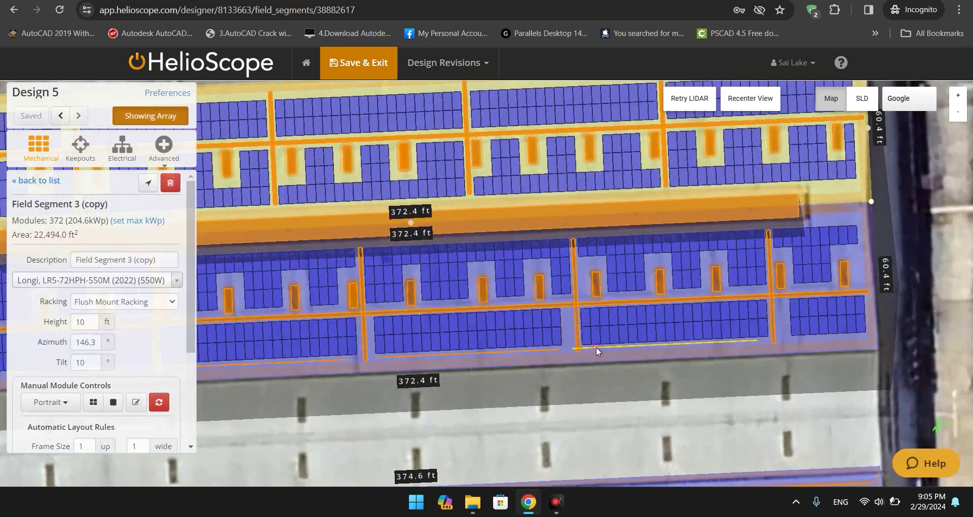
{"action": "right_click", "coordinate": [596, 347]}
{"action": "left_click", "coordinate": [604, 389]}
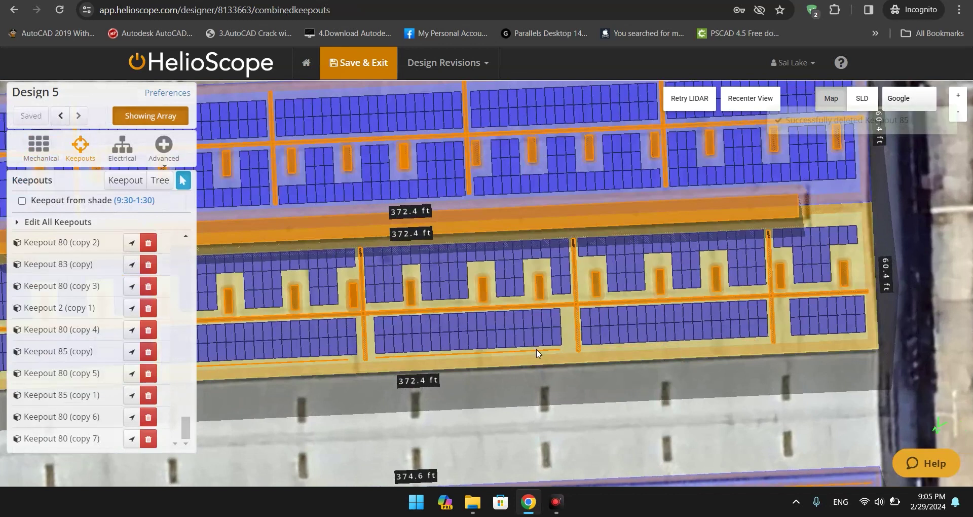
{"action": "right_click", "coordinate": [539, 351]}
{"action": "left_click", "coordinate": [544, 399]}
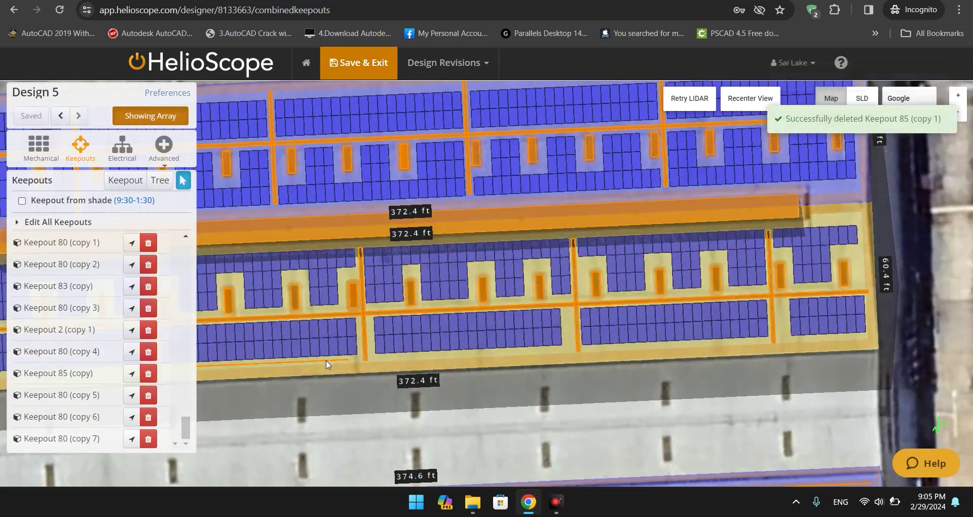
{"action": "right_click", "coordinate": [327, 361]}
{"action": "left_click", "coordinate": [344, 409]}
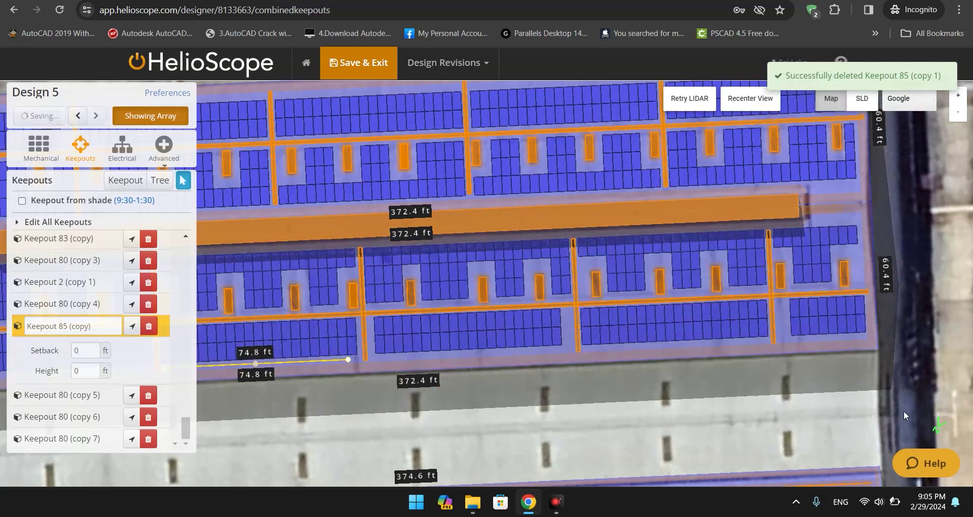
{"action": "scroll", "coordinate": [948, 378], "scroll_direction": "down", "scroll_amount": 1}
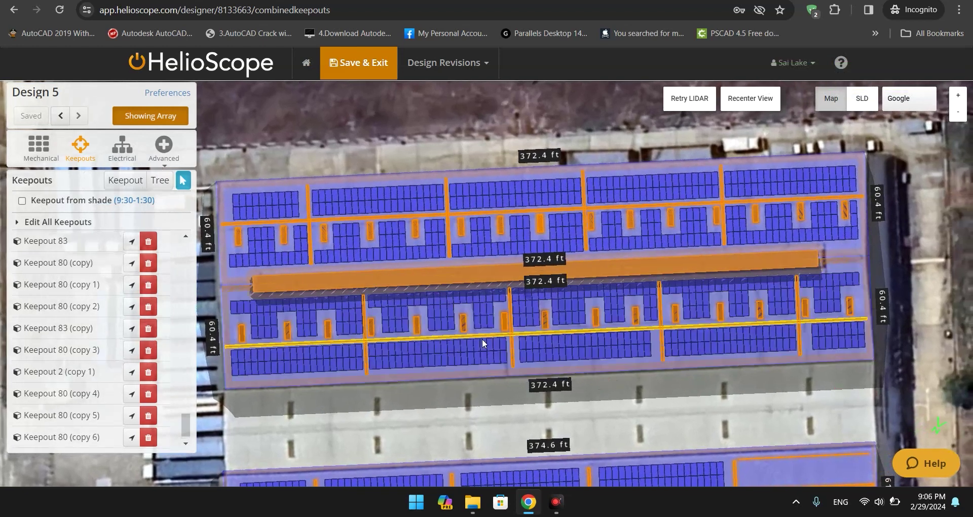
In Field Segment 3, shift the lower-row middle module block slightly right to centre it between its two vertical keepouts
{"action": "scroll", "coordinate": [577, 346], "scroll_direction": "up", "scroll_amount": 2}
{"action": "left_click", "coordinate": [38, 147]}
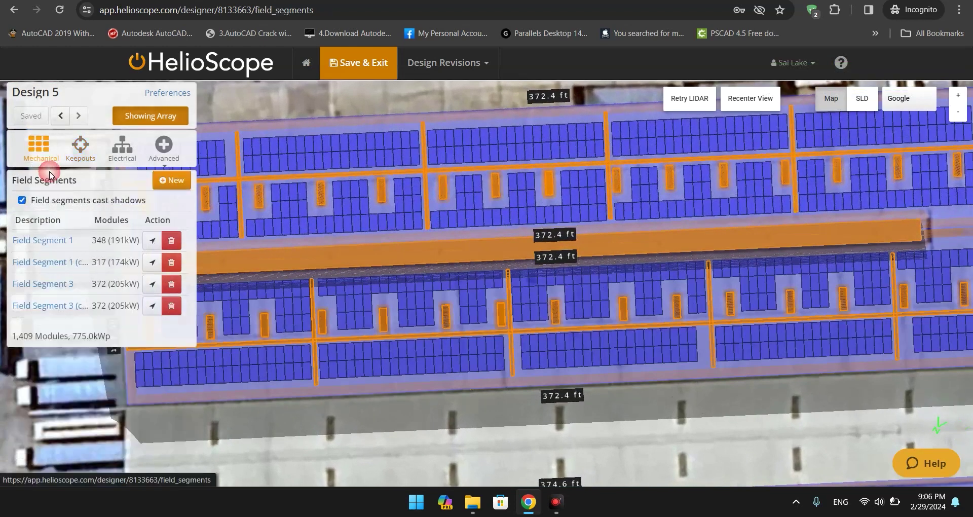
{"action": "left_click", "coordinate": [42, 285]}
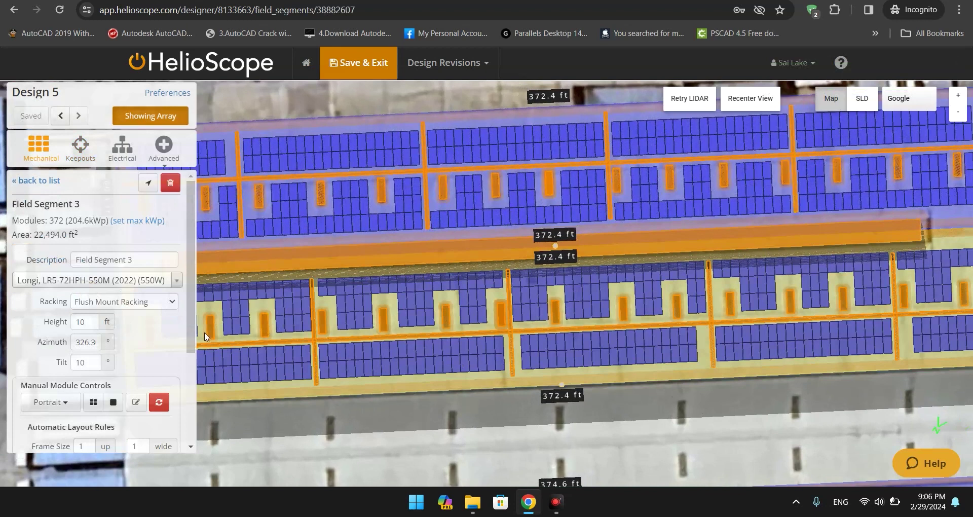
{"action": "left_click_drag", "start_coordinate": [695, 329], "coordinate": [522, 360]}
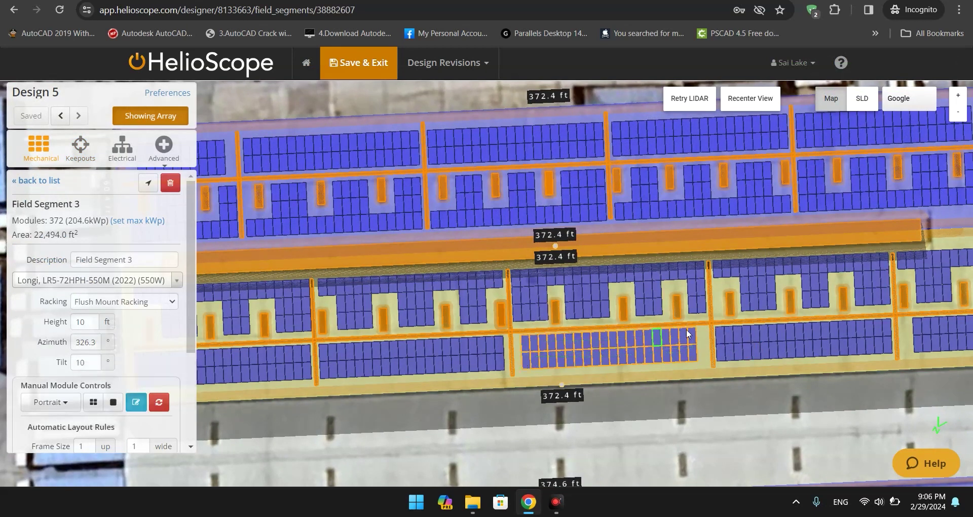
{"action": "left_click_drag", "start_coordinate": [692, 330], "coordinate": [697, 334]}
Try to shift the lower row's end module block slightly left, towards the neighbouring vertical keepout
{"action": "left_click_drag", "start_coordinate": [798, 445], "coordinate": [656, 451]}
{"action": "scroll", "coordinate": [812, 385], "scroll_direction": "up", "scroll_amount": 3}
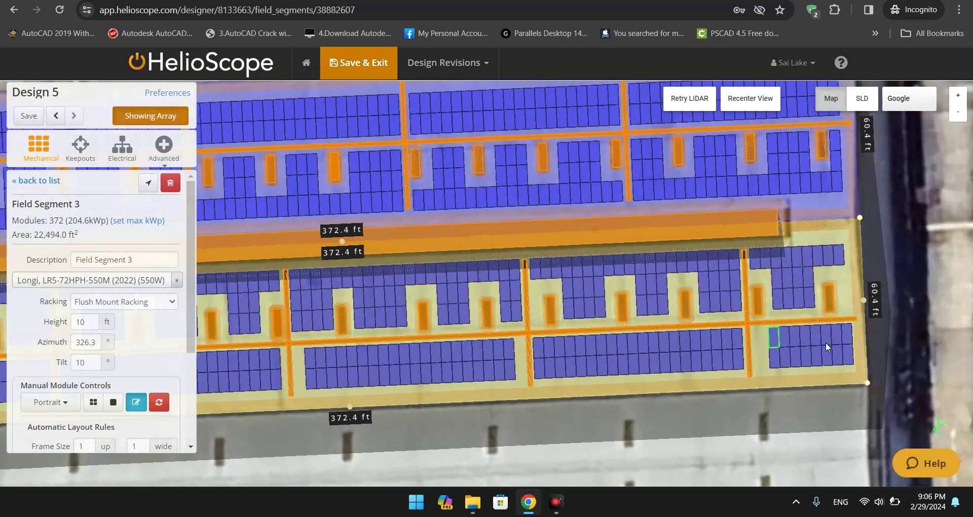
{"action": "left_click", "coordinate": [787, 343]}
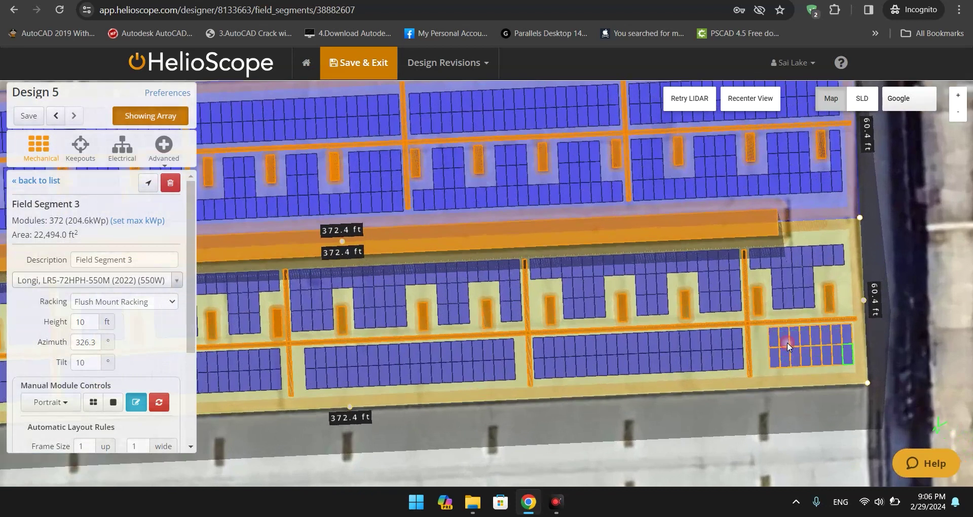
{"action": "left_click_drag", "start_coordinate": [778, 336], "coordinate": [769, 337]}
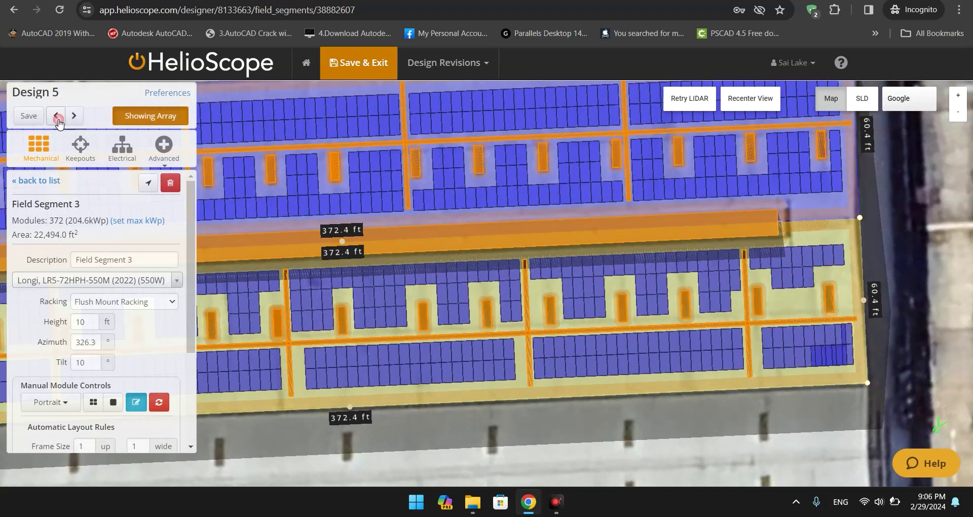
{"action": "scroll", "coordinate": [863, 339], "scroll_direction": "up", "scroll_amount": 3}
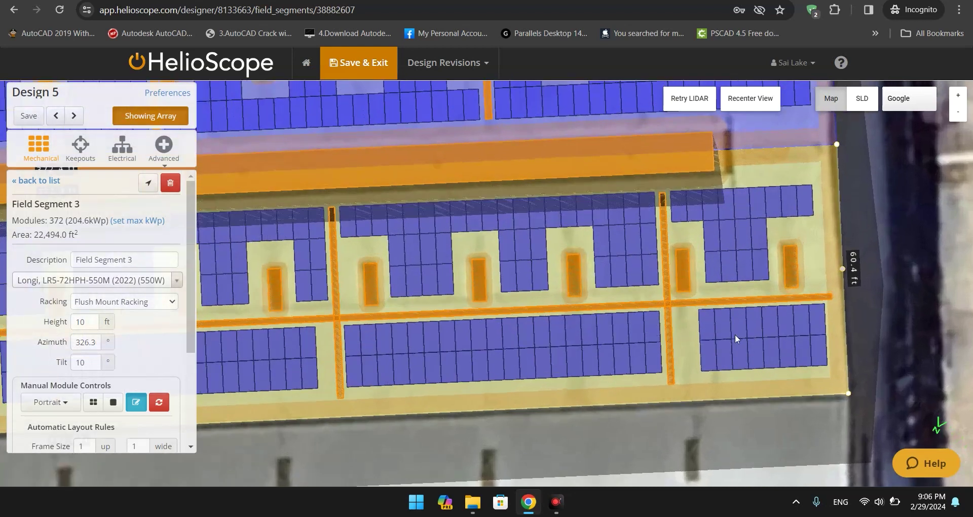
{"action": "left_click_drag", "start_coordinate": [708, 320], "coordinate": [807, 354]}
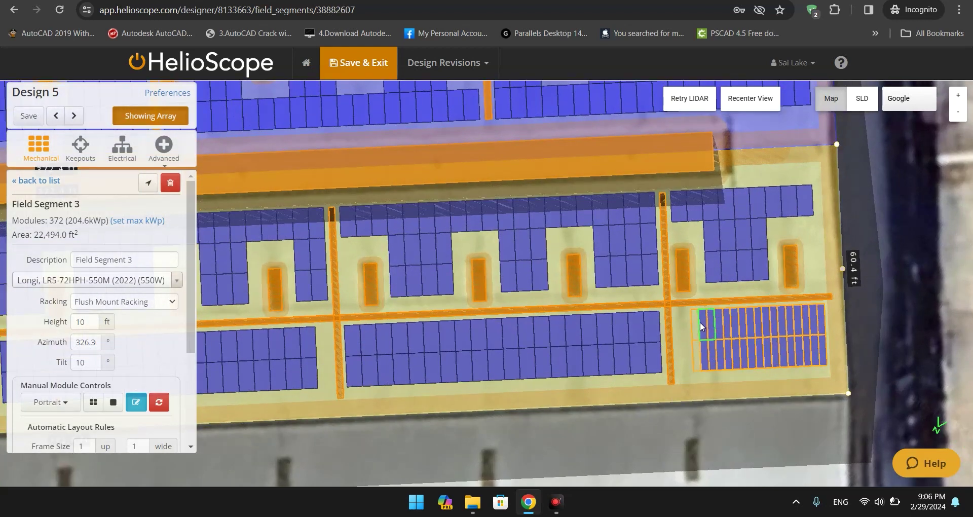
{"action": "mouse_move", "coordinate": [783, 355]}
{"action": "left_mouse_down"}
{"action": "mouse_move", "coordinate": [797, 357]}
{"action": "mouse_move", "coordinate": [744, 348]}
{"action": "mouse_move", "coordinate": [752, 363]}
{"action": "mouse_move", "coordinate": [779, 363]}
{"action": "left_mouse_up"}
Undo the module block moves and the last two strip keepout deletions, and redo both keepout deletions
{"action": "left_click", "coordinate": [61, 122]}
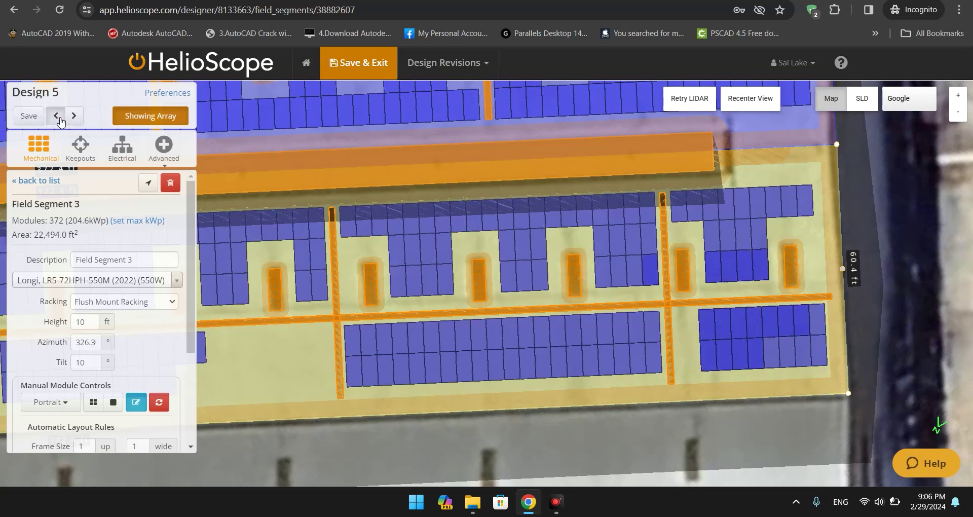
{"action": "left_click", "coordinate": [61, 122]}
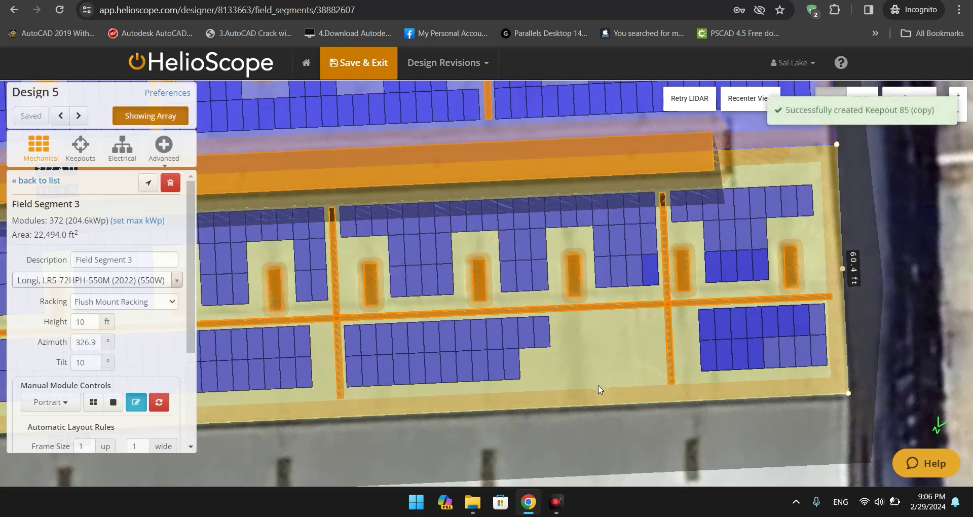
{"action": "scroll", "coordinate": [605, 403], "scroll_direction": "down", "scroll_amount": 1}
{"action": "scroll", "coordinate": [613, 412], "scroll_direction": "down", "scroll_amount": 3}
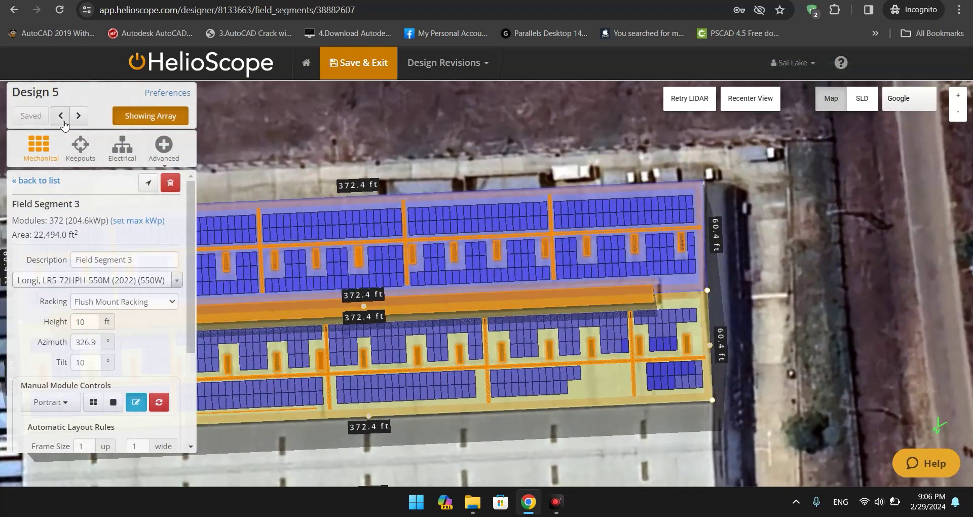
{"action": "left_click", "coordinate": [61, 116]}
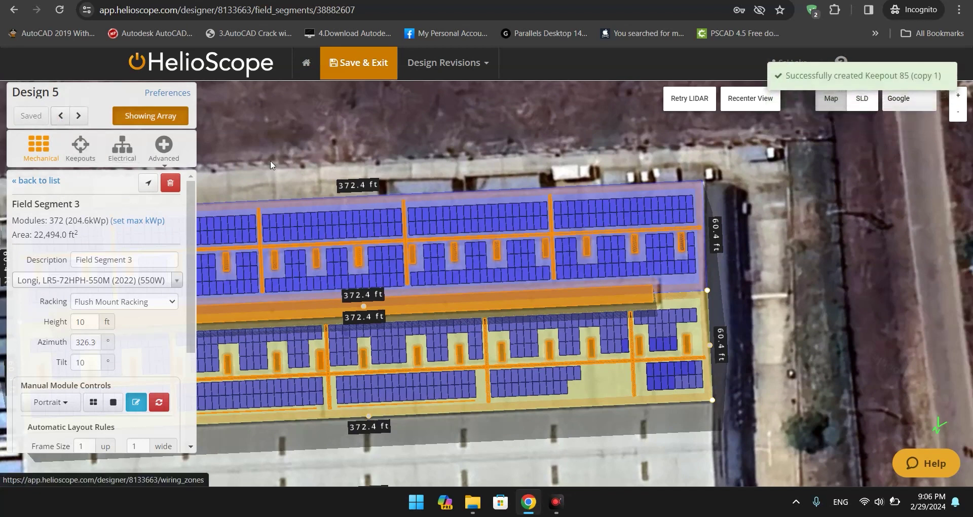
{"action": "left_click", "coordinate": [79, 115]}
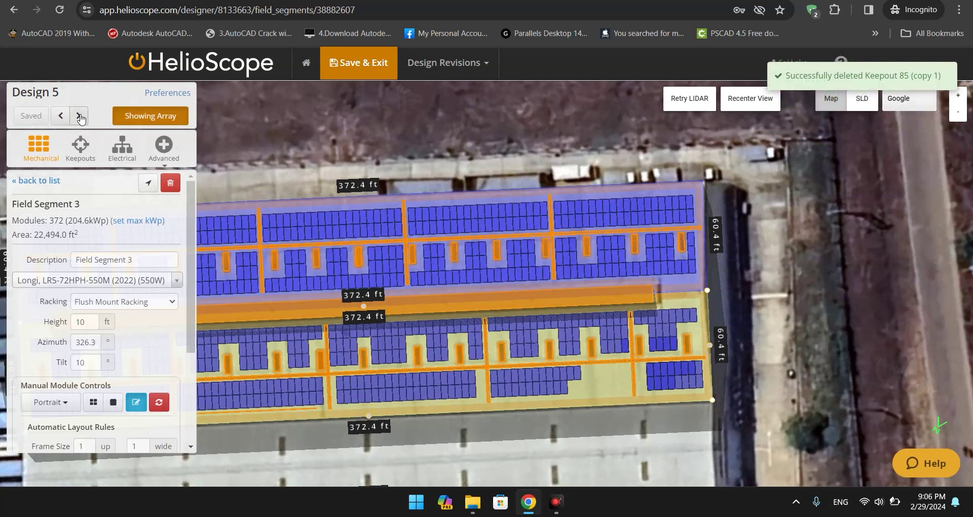
{"action": "left_click", "coordinate": [79, 116]}
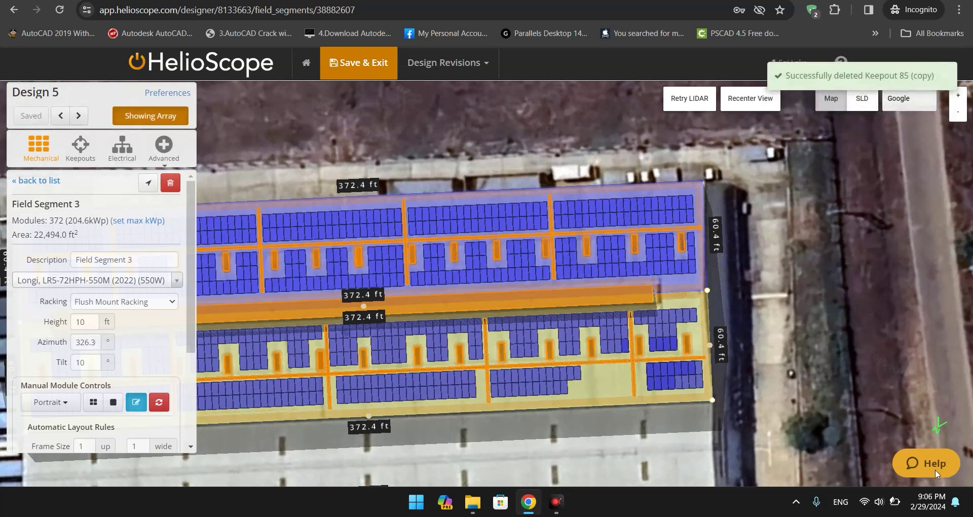
Open the module shading optimization for the design
{"action": "scroll", "coordinate": [851, 370], "scroll_direction": "up", "scroll_amount": 1}
{"action": "scroll", "coordinate": [829, 360], "scroll_direction": "down", "scroll_amount": 1}
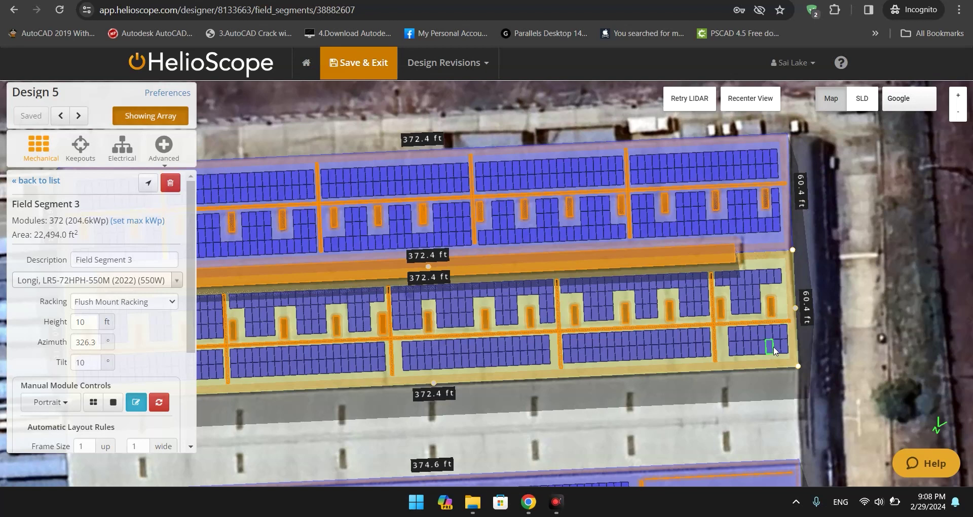
{"action": "scroll", "coordinate": [871, 281], "scroll_direction": "down", "scroll_amount": 2}
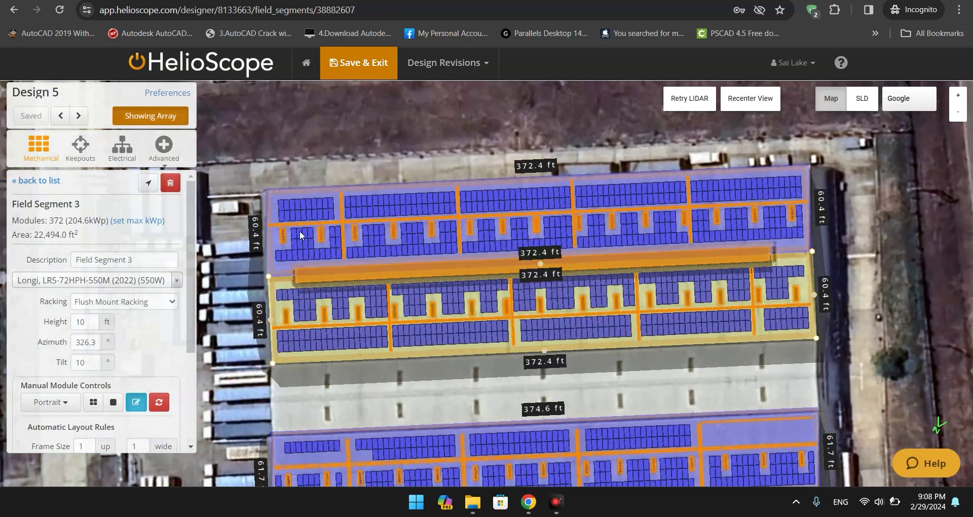
{"action": "scroll", "coordinate": [223, 185], "scroll_direction": "up", "scroll_amount": 1}
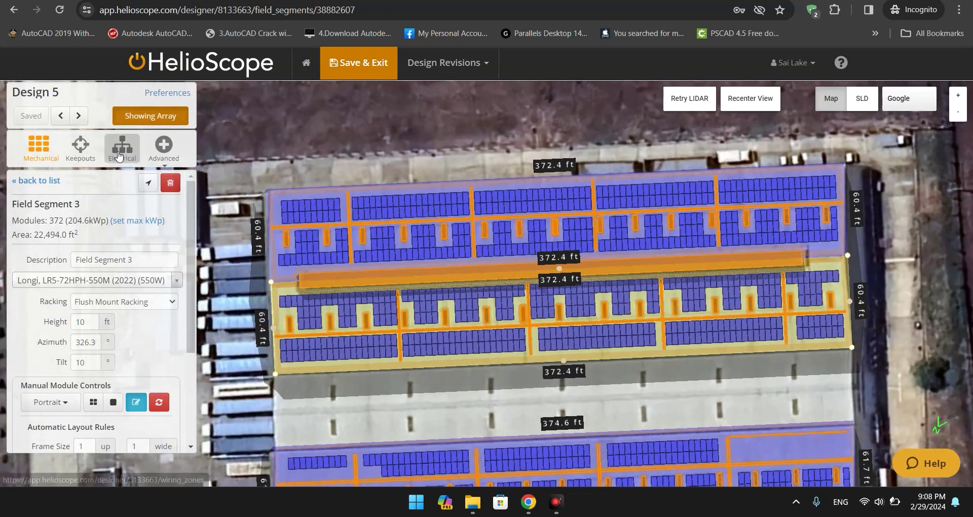
{"action": "scroll", "coordinate": [131, 345], "scroll_direction": "down", "scroll_amount": 2}
{"action": "scroll", "coordinate": [130, 344], "scroll_direction": "down", "scroll_amount": 1}
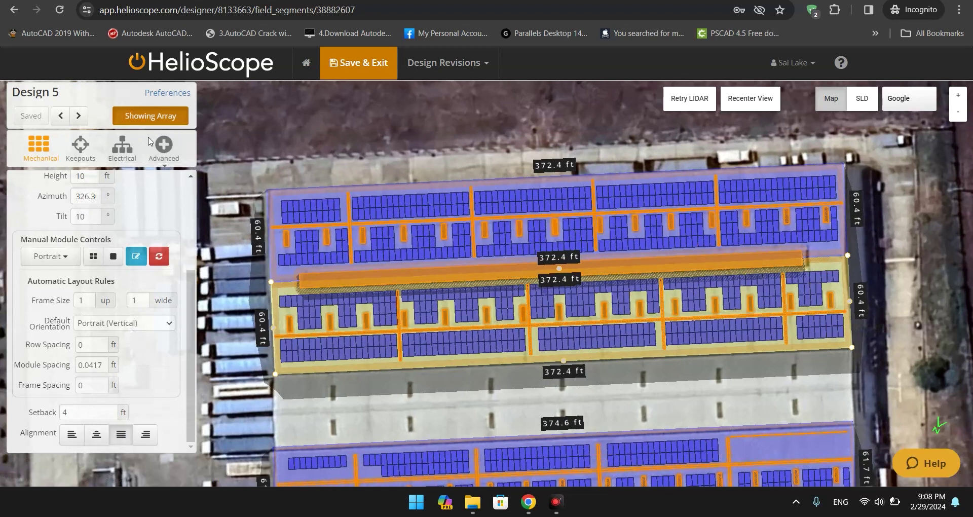
{"action": "left_click", "coordinate": [167, 149]}
{"action": "left_click", "coordinate": [183, 163]}
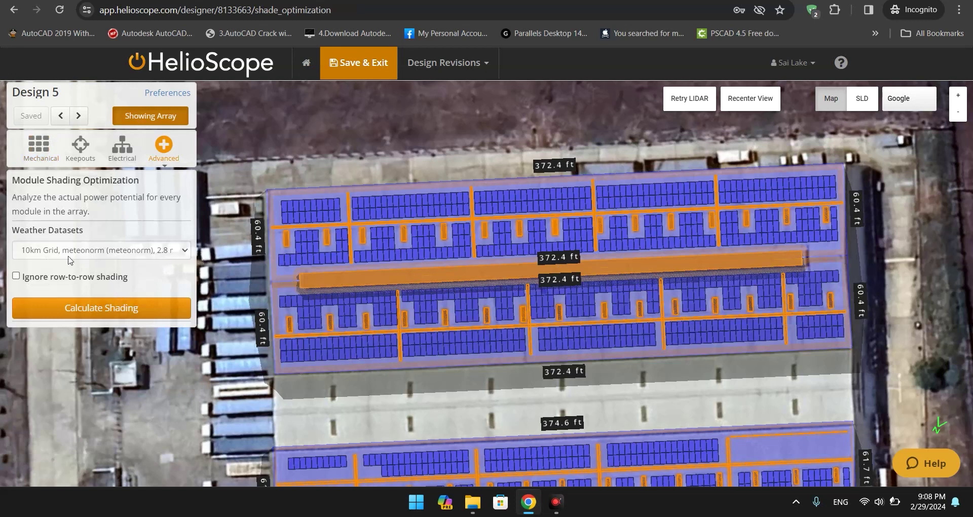
Calculate module shading with the "10km Grid, meteonorm (meteonorm), 2.8 mi" weather dataset, leaving row-to-row shading included
{"action": "left_click", "coordinate": [83, 255]}
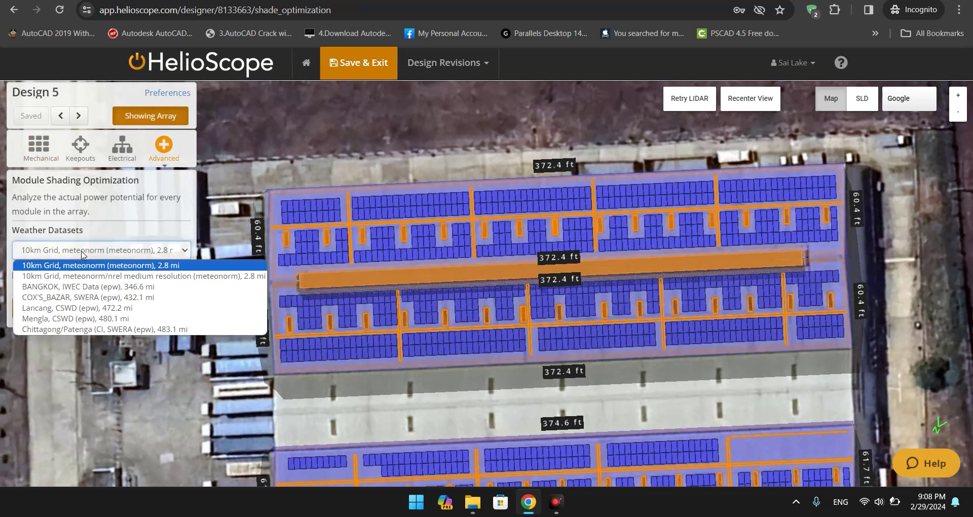
{"action": "left_click", "coordinate": [82, 254]}
{"action": "left_click", "coordinate": [82, 254]}
{"action": "left_click", "coordinate": [83, 255]}
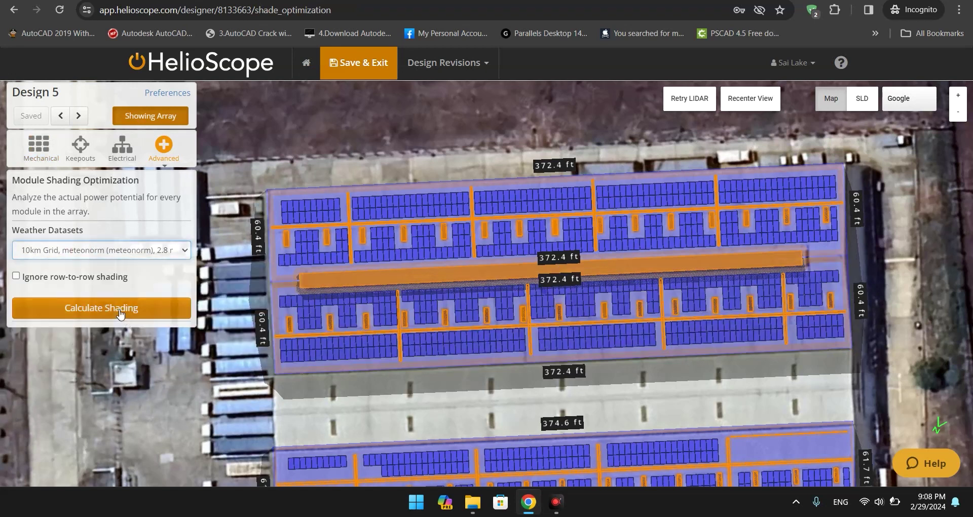
{"action": "left_click", "coordinate": [17, 277]}
{"action": "left_click", "coordinate": [16, 276]}
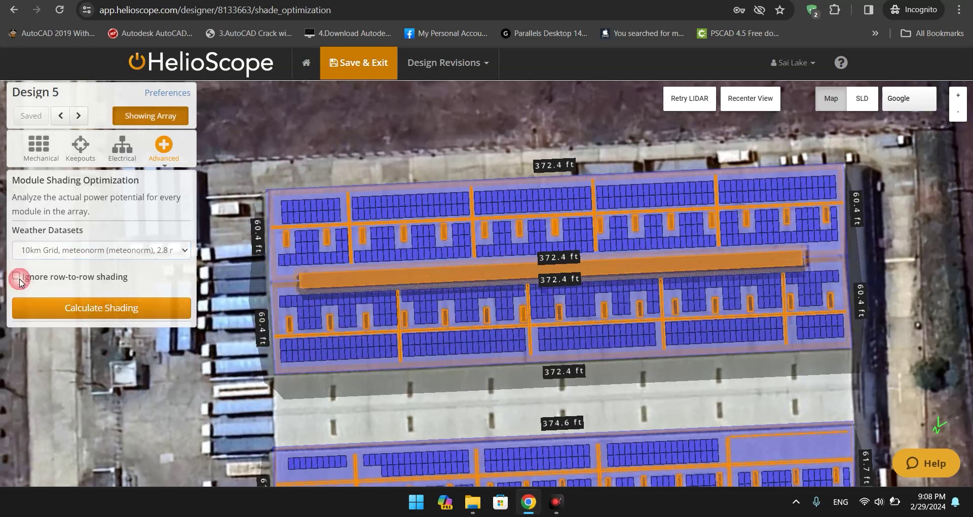
{"action": "left_click", "coordinate": [157, 307]}
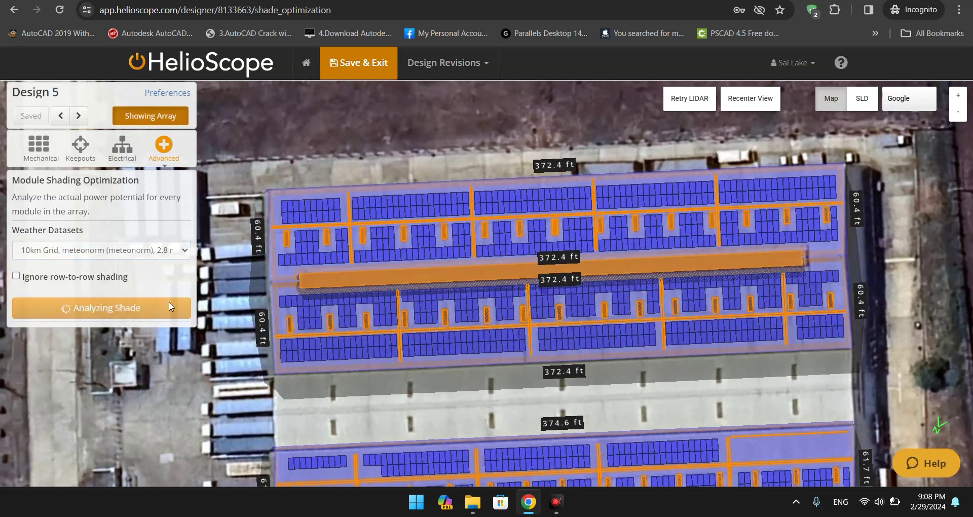
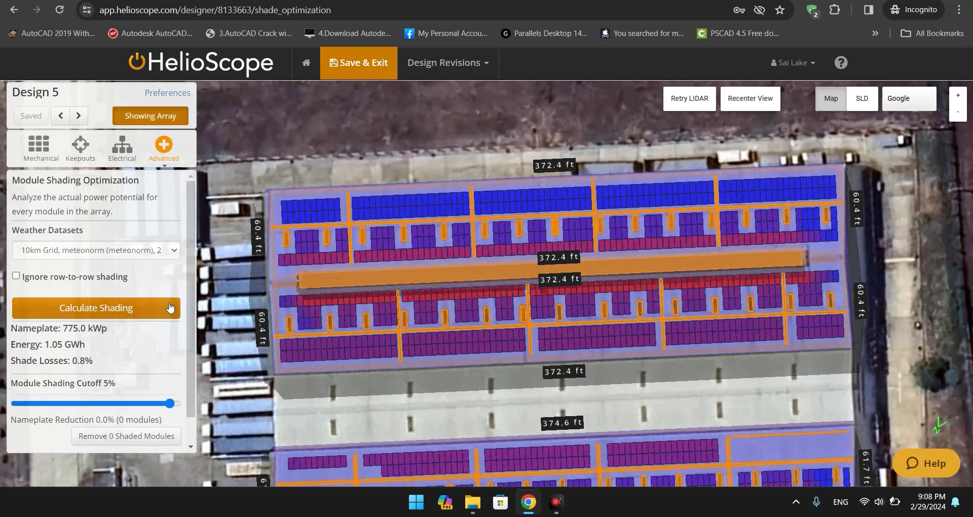
Examine the shading colours of the modules across both roofs, especially along the central raised keepout beside Field Segment 3
{"action": "scroll", "coordinate": [558, 111], "scroll_direction": "down", "scroll_amount": 3}
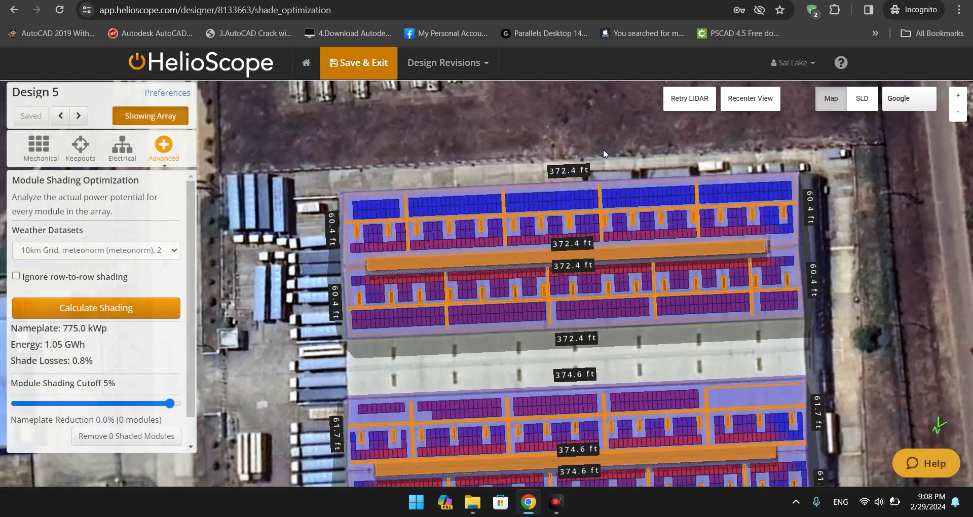
{"action": "scroll", "coordinate": [776, 348], "scroll_direction": "down", "scroll_amount": 2}
{"action": "scroll", "coordinate": [521, 380], "scroll_direction": "up", "scroll_amount": 1}
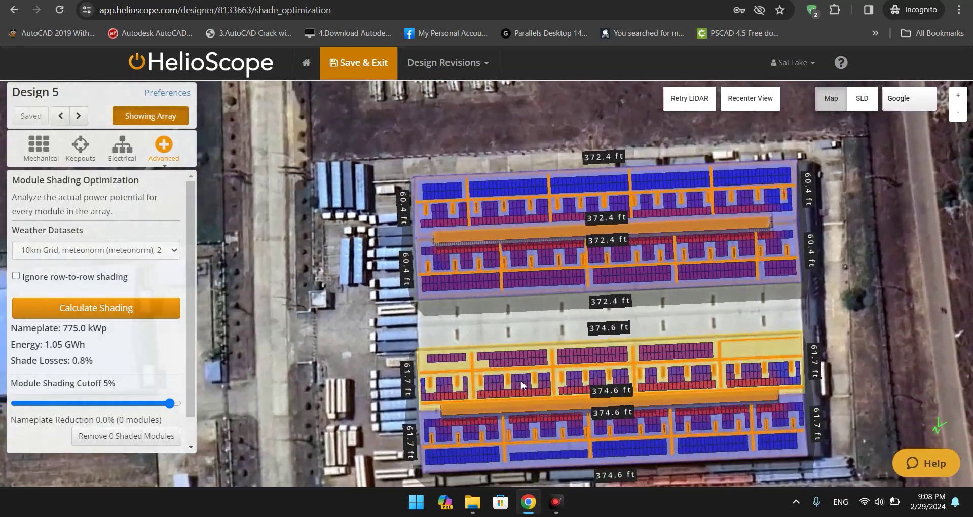
{"action": "scroll", "coordinate": [465, 287], "scroll_direction": "up", "scroll_amount": 1}
{"action": "scroll", "coordinate": [342, 236], "scroll_direction": "up", "scroll_amount": 3}
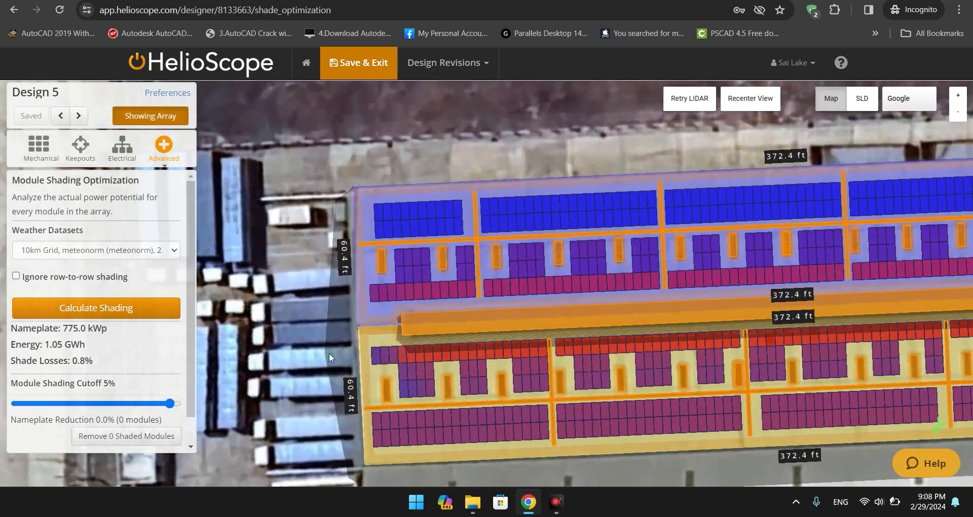
{"action": "left_click_drag", "start_coordinate": [330, 353], "coordinate": [292, 269]}
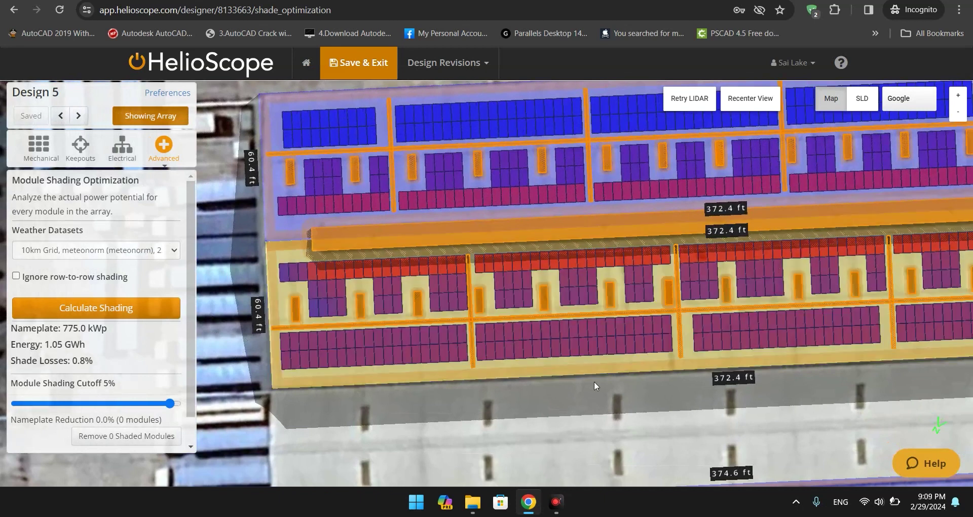
{"action": "left_click_drag", "start_coordinate": [644, 352], "coordinate": [608, 361]}
{"action": "scroll", "coordinate": [331, 414], "scroll_direction": "down", "scroll_amount": 2}
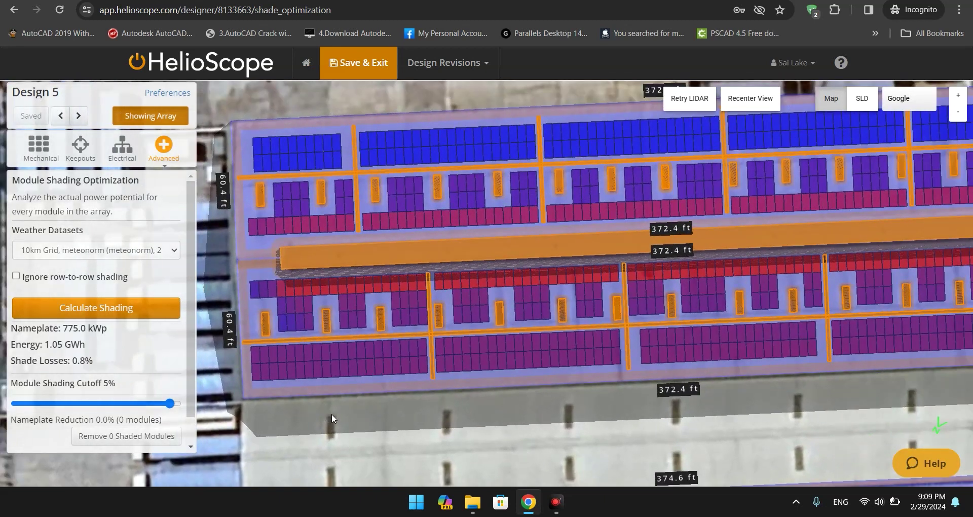
{"action": "left_click_drag", "start_coordinate": [462, 425], "coordinate": [446, 431]}
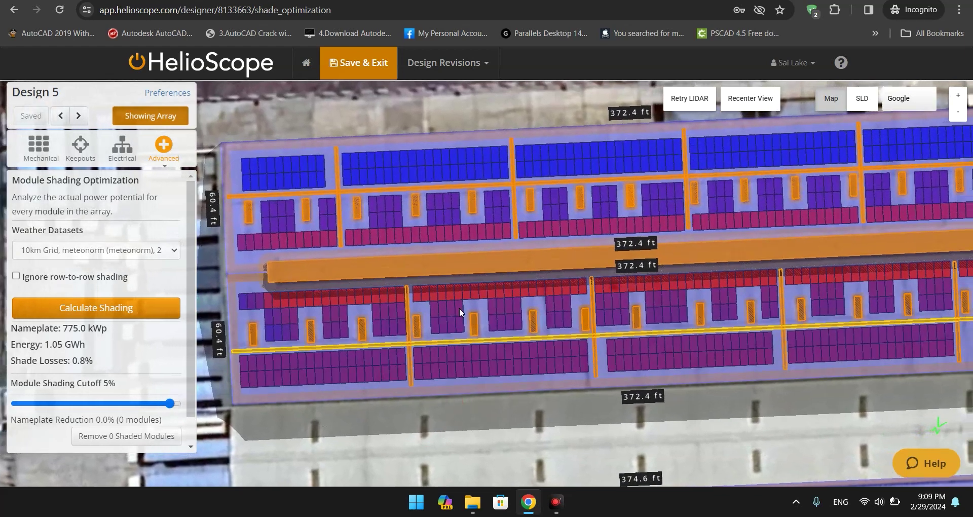
{"action": "left_click_drag", "start_coordinate": [816, 471], "coordinate": [748, 474]}
{"action": "scroll", "coordinate": [787, 461], "scroll_direction": "down", "scroll_amount": 1}
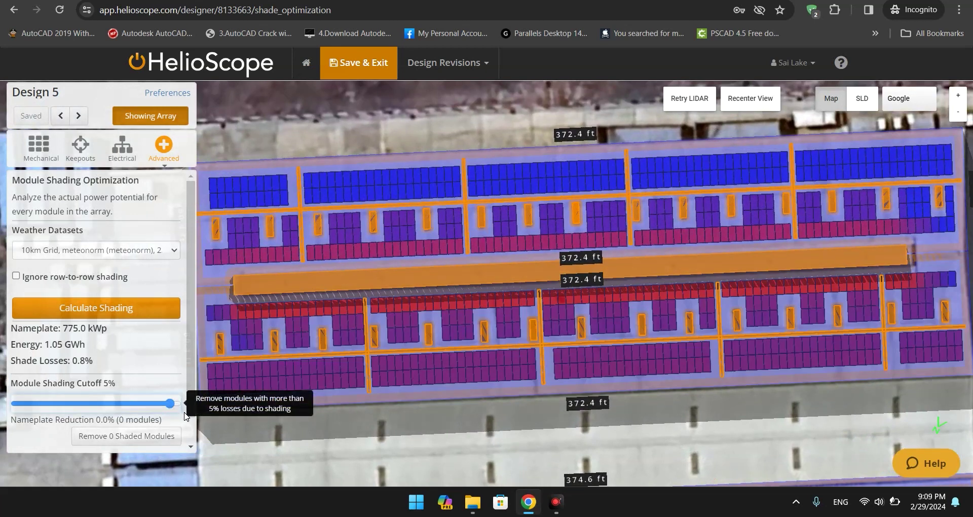
Set the module shading cutoff to 4.1% and remove the modules above it
{"action": "left_click_drag", "start_coordinate": [168, 407], "coordinate": [133, 404]}
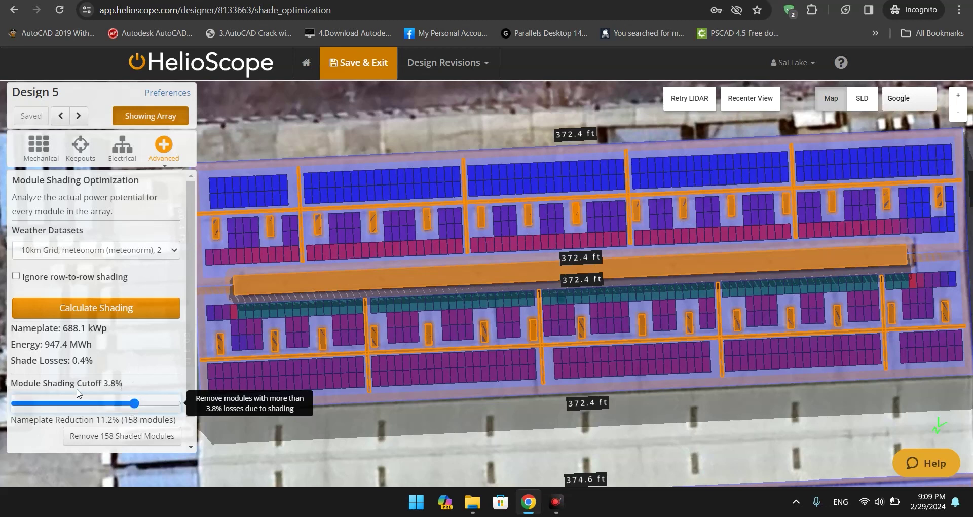
{"action": "left_click_drag", "start_coordinate": [130, 408], "coordinate": [146, 411]}
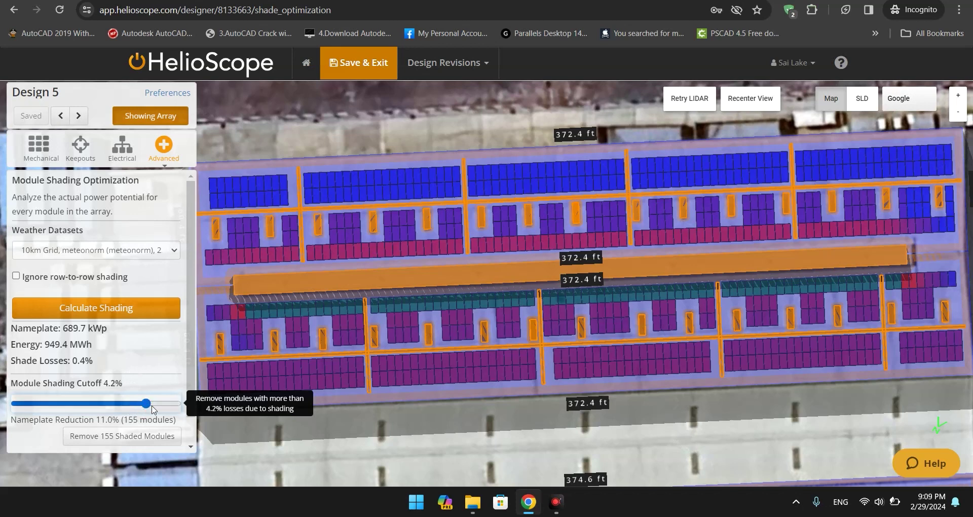
{"action": "left_click_drag", "start_coordinate": [150, 408], "coordinate": [152, 408]}
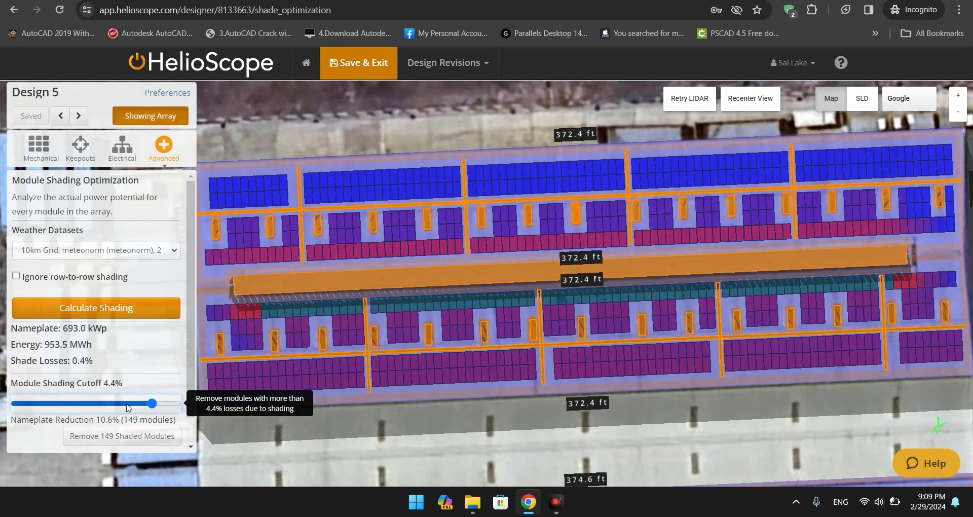
{"action": "left_click_drag", "start_coordinate": [152, 404], "coordinate": [158, 406]}
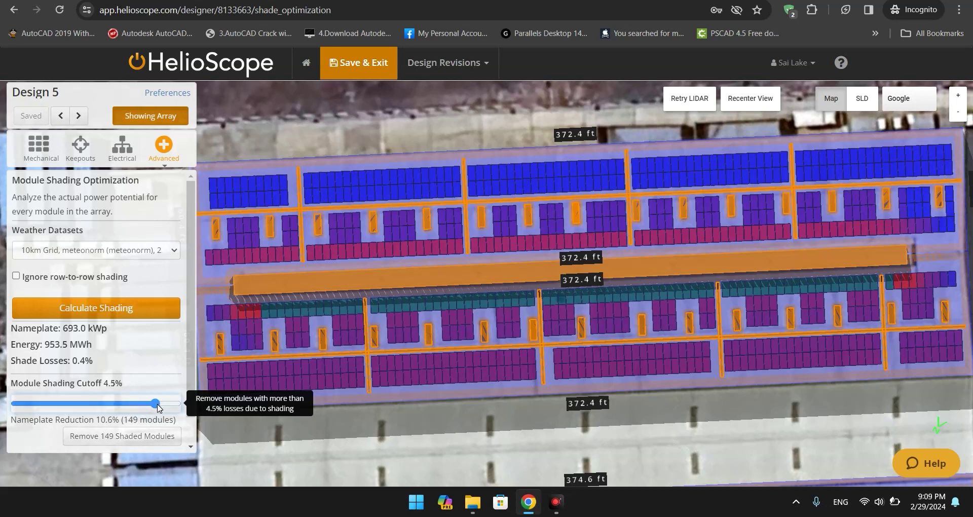
{"action": "left_click_drag", "start_coordinate": [158, 404], "coordinate": [143, 404]}
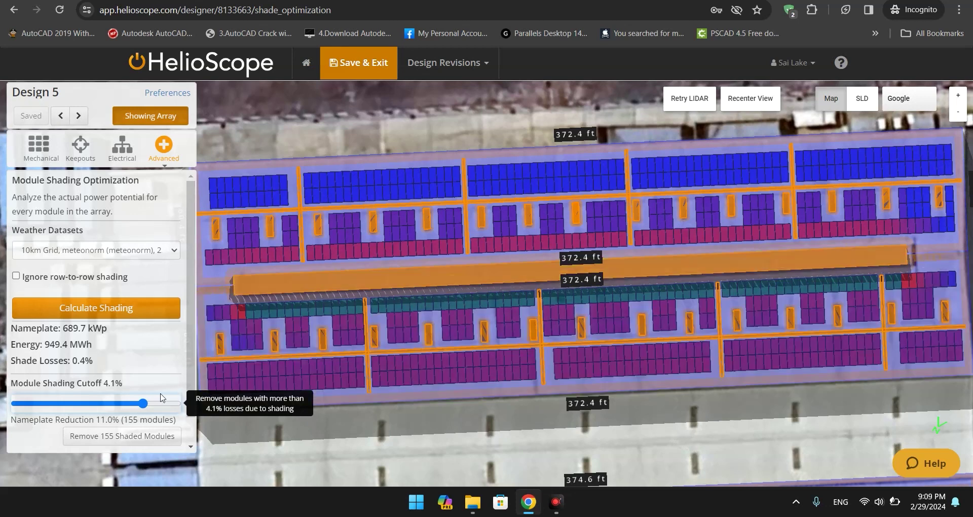
{"action": "left_click", "coordinate": [116, 440]}
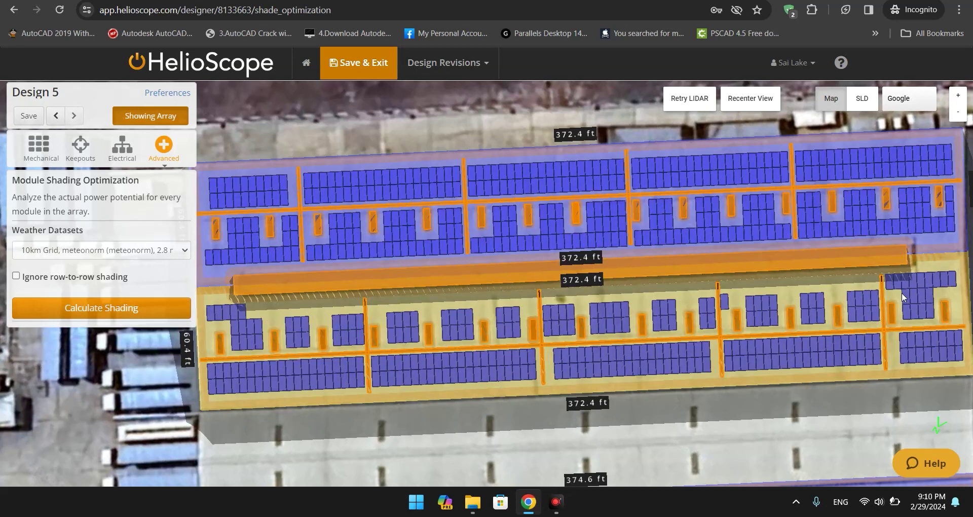
Try to undo the shaded module removal, stepping back through the earlier strip keepout deletions as well
{"action": "left_click", "coordinate": [55, 121]}
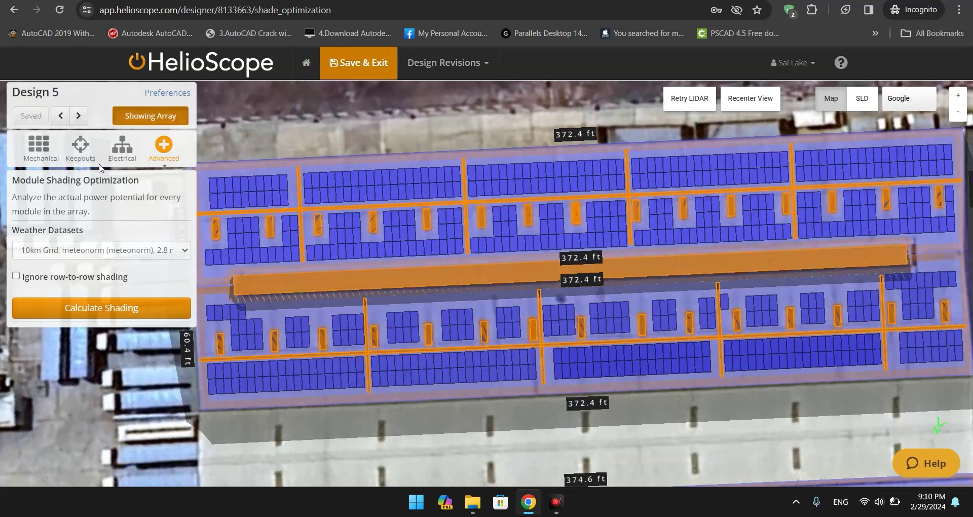
{"action": "left_click", "coordinate": [61, 116]}
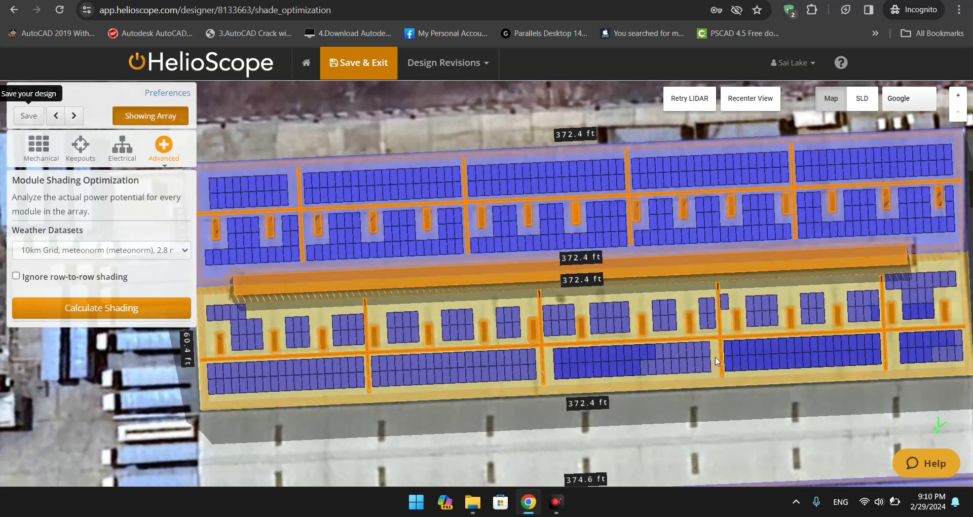
{"action": "left_click", "coordinate": [76, 120]}
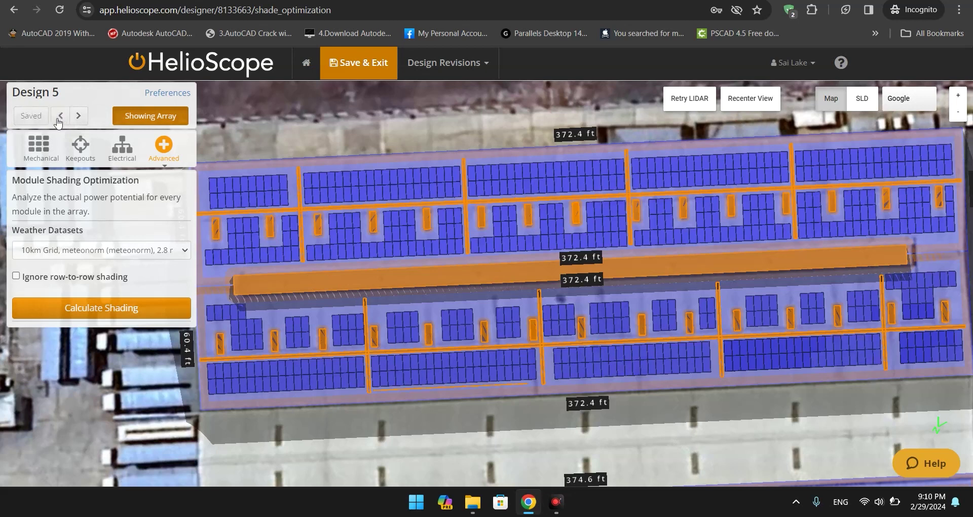
{"action": "left_click", "coordinate": [60, 115]}
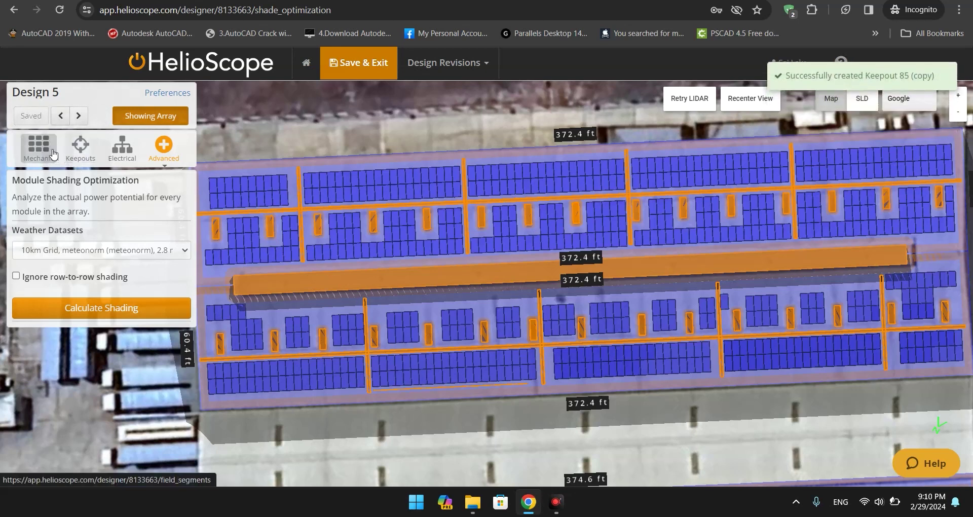
{"action": "left_click", "coordinate": [64, 120]}
{"action": "left_click", "coordinate": [63, 120]}
{"action": "left_click", "coordinate": [59, 120]}
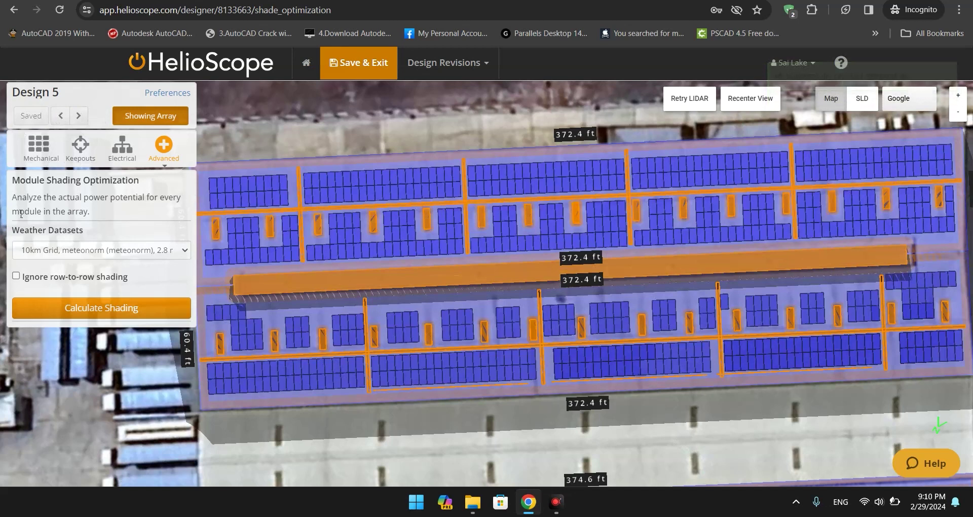
Recalculate the module shading and try stepping back further through the vertical keepout edits
{"action": "left_click", "coordinate": [110, 306]}
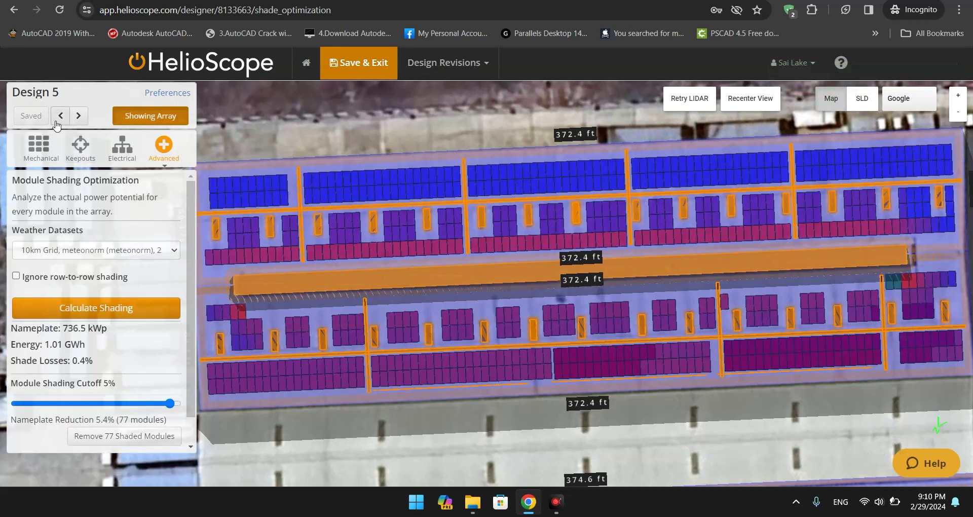
{"action": "left_click", "coordinate": [57, 120]}
{"action": "left_click", "coordinate": [56, 120]}
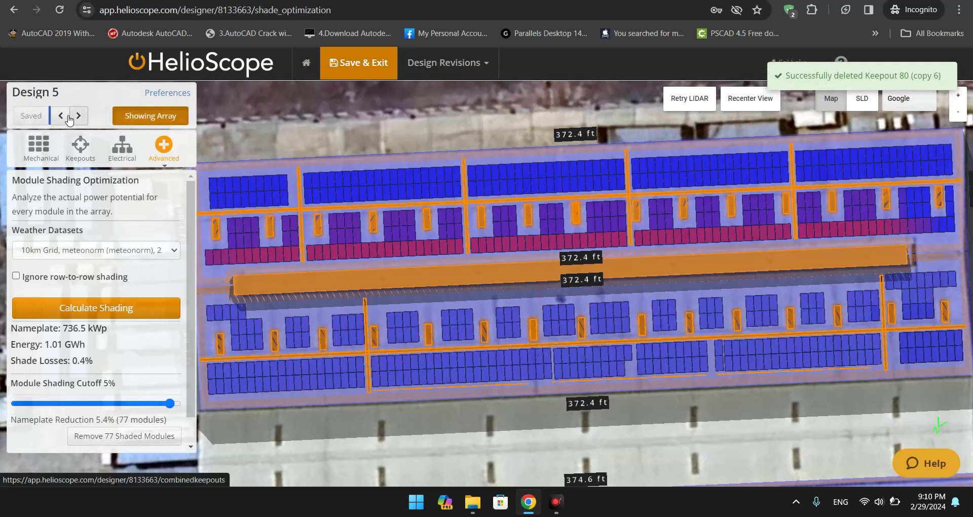
{"action": "left_click", "coordinate": [68, 118]}
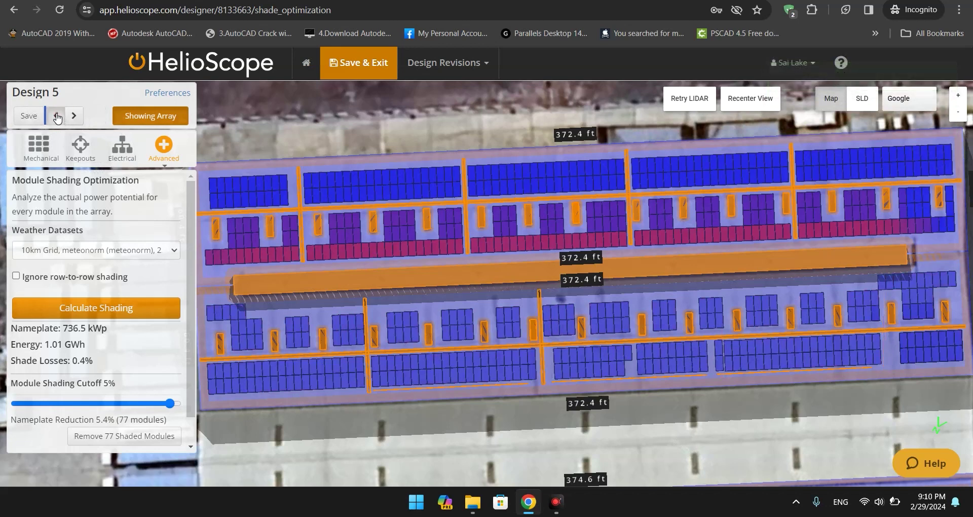
{"action": "left_click", "coordinate": [58, 117]}
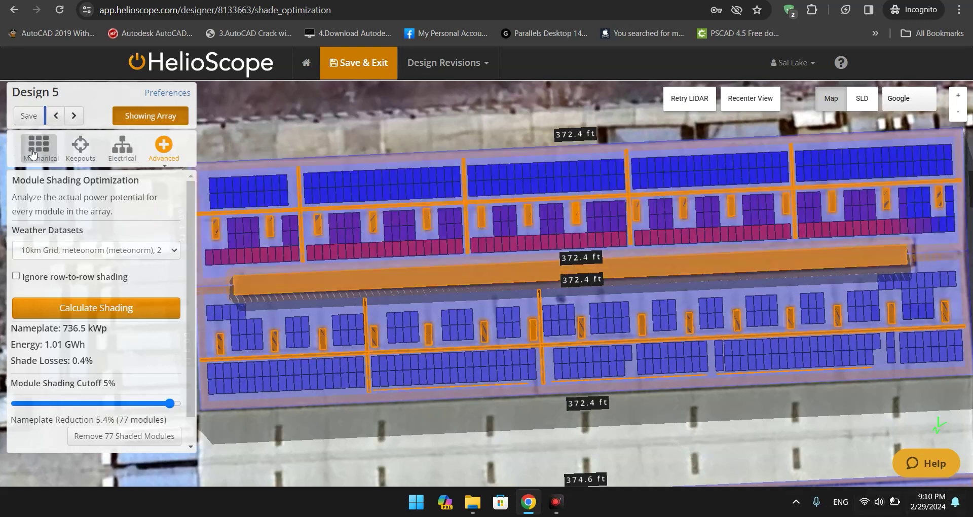
Open Field Segment 3's mechanical settings and delete all remaining modules between the central raised keepout and the long horizontal walkway
{"action": "left_click", "coordinate": [39, 147]}
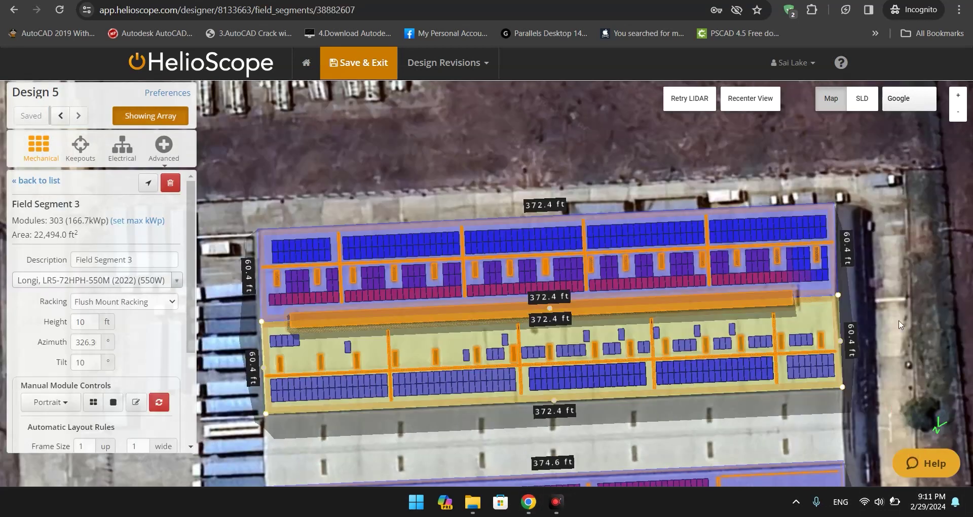
{"action": "left_click_drag", "start_coordinate": [903, 335], "coordinate": [910, 320]}
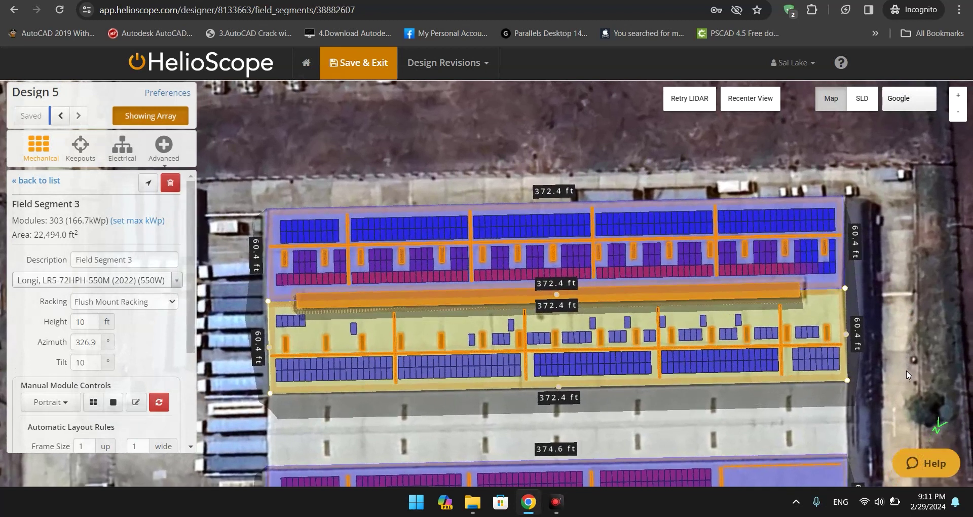
{"action": "left_click", "coordinate": [321, 317]}
{"action": "left_click", "coordinate": [136, 402]}
{"action": "left_click_drag", "start_coordinate": [279, 323], "coordinate": [827, 339]}
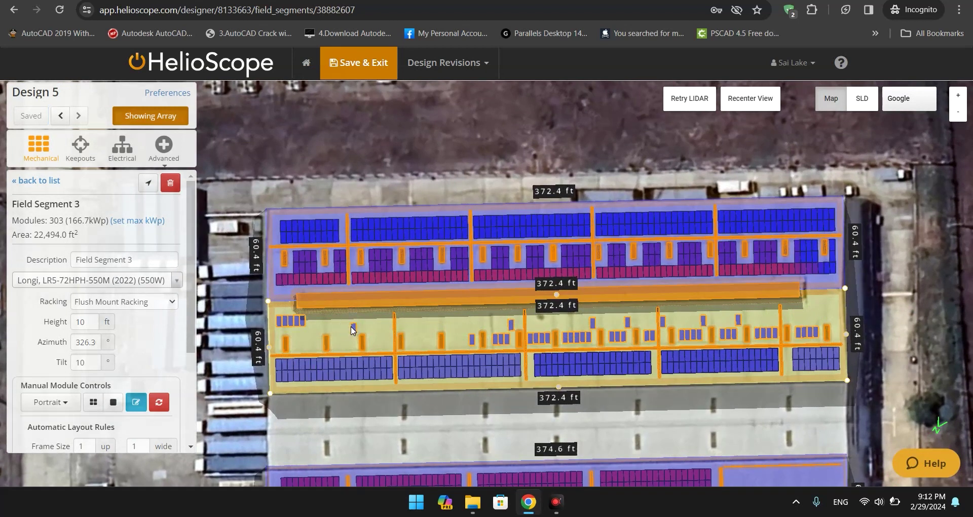
{"action": "key", "text": "Delete"}
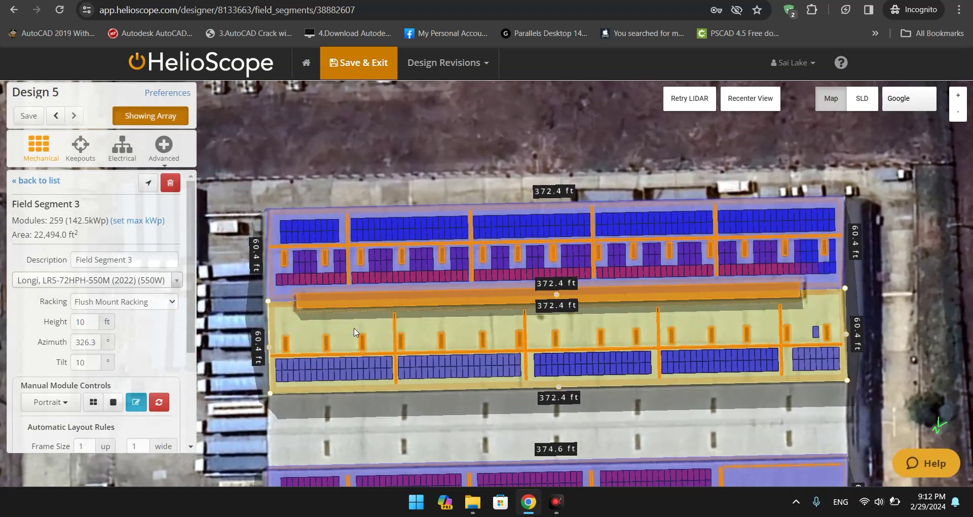
{"action": "left_click", "coordinate": [816, 332]}
Refill Field Segment 3's emptied strip between the raised keepout and the long walkway with portrait modules across the full roof length
{"action": "left_click", "coordinate": [94, 402]}
{"action": "scroll", "coordinate": [277, 320], "scroll_direction": "up", "scroll_amount": 1}
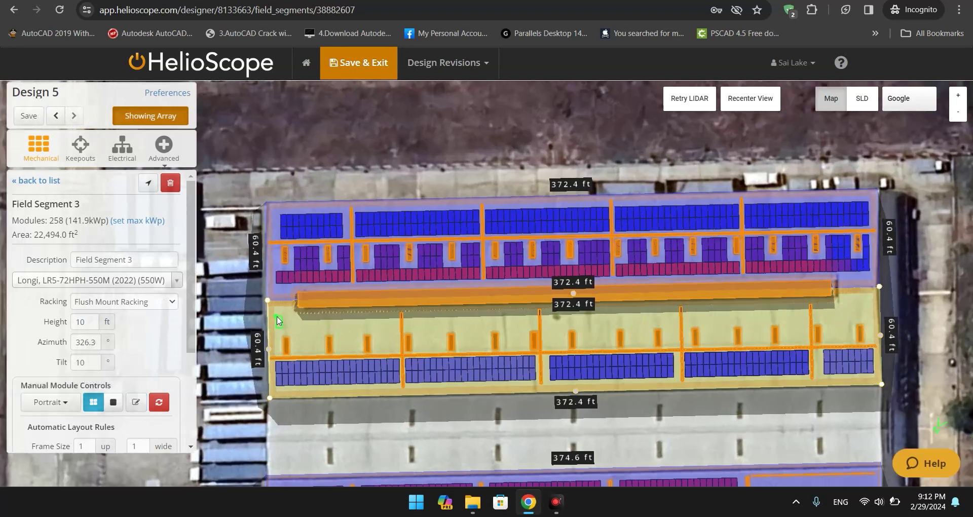
{"action": "scroll", "coordinate": [277, 320], "scroll_direction": "up", "scroll_amount": 1}
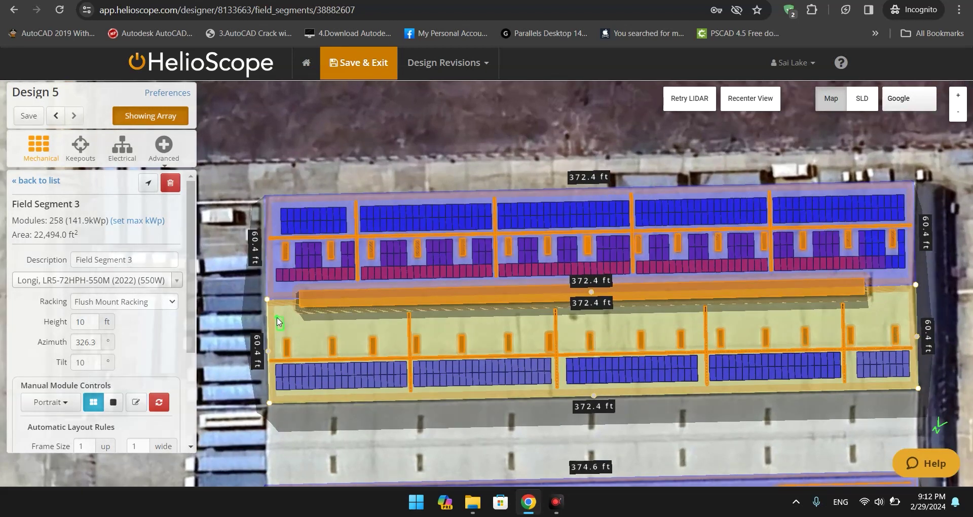
{"action": "scroll", "coordinate": [278, 320], "scroll_direction": "up", "scroll_amount": 2}
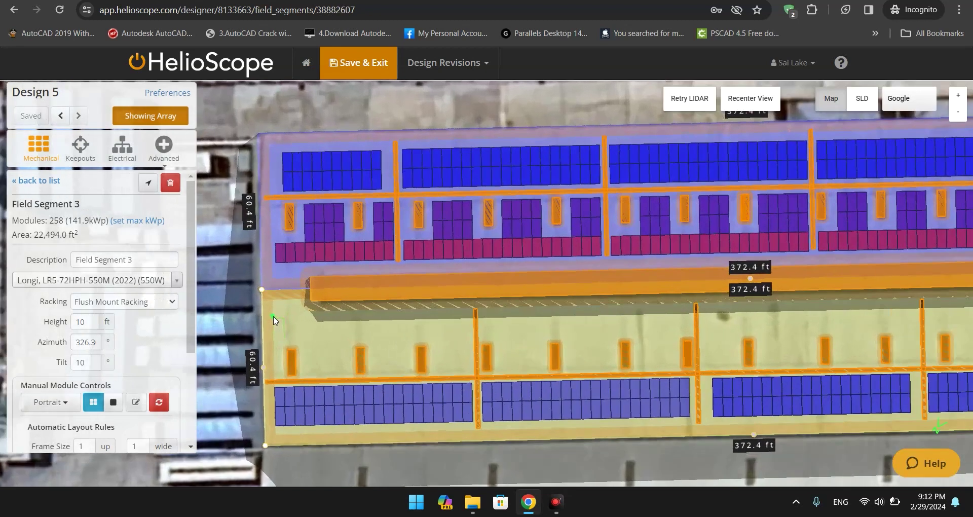
{"action": "left_click_drag", "start_coordinate": [274, 320], "coordinate": [856, 385]}
{"action": "scroll", "coordinate": [856, 385], "scroll_direction": "down", "scroll_amount": 1}
{"action": "scroll", "coordinate": [856, 384], "scroll_direction": "down", "scroll_amount": 1}
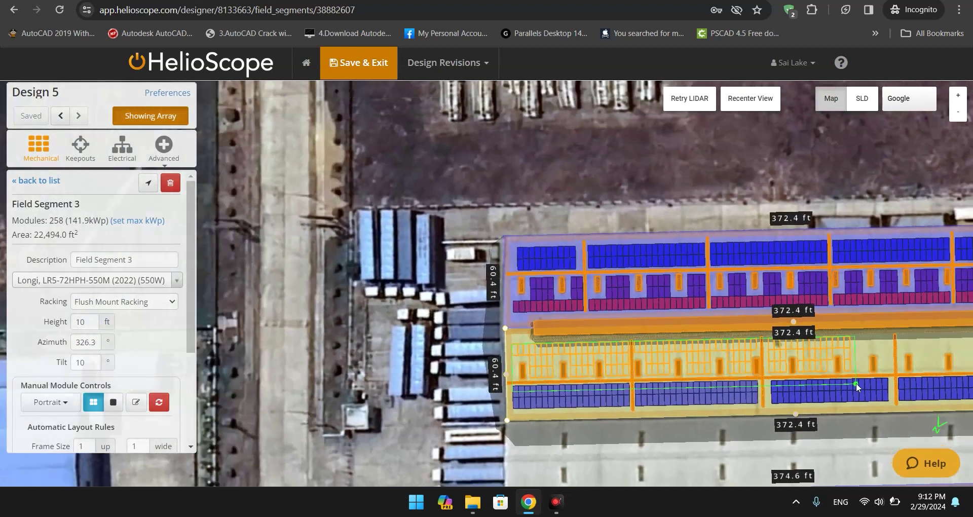
{"action": "left_click_drag", "start_coordinate": [916, 369], "coordinate": [836, 367]}
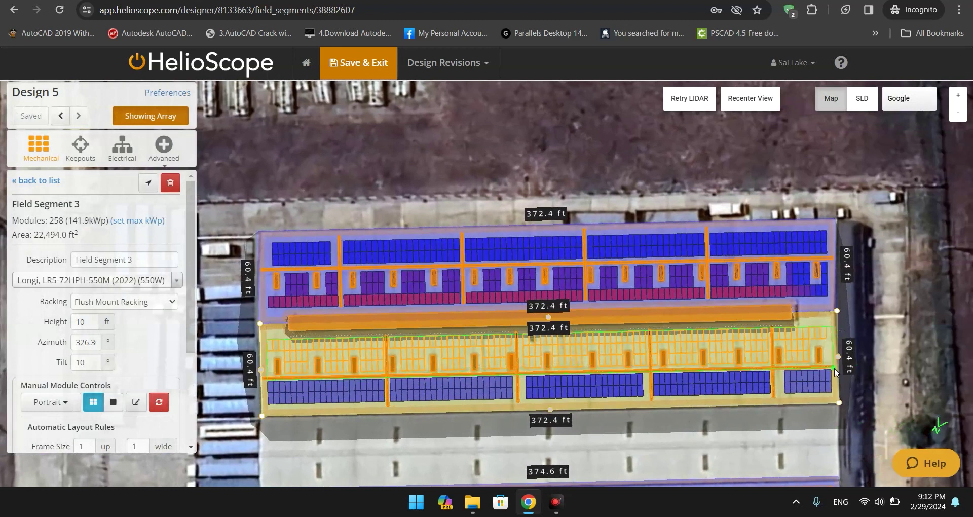
{"action": "left_click_drag", "start_coordinate": [836, 370], "coordinate": [836, 370]}
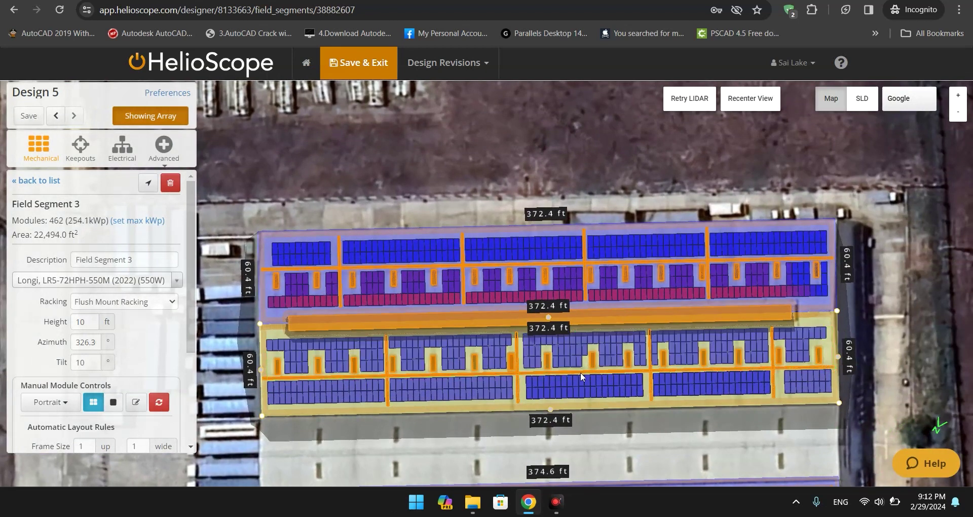
Examine the refilled module rows of Field Segment 3 around the vertical walkways and small keepouts, from one roof end to the other
{"action": "scroll", "coordinate": [582, 376], "scroll_direction": "down", "scroll_amount": 1}
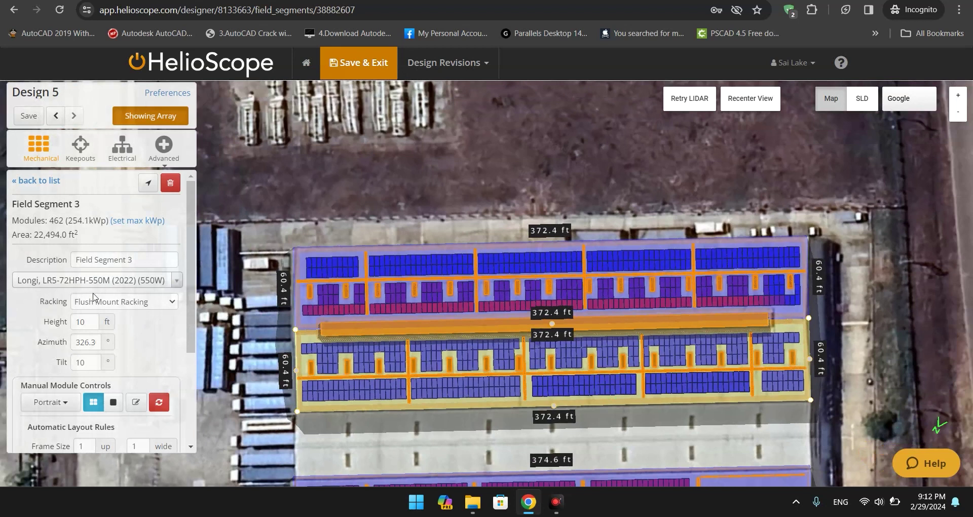
{"action": "scroll", "coordinate": [565, 434], "scroll_direction": "up", "scroll_amount": 1}
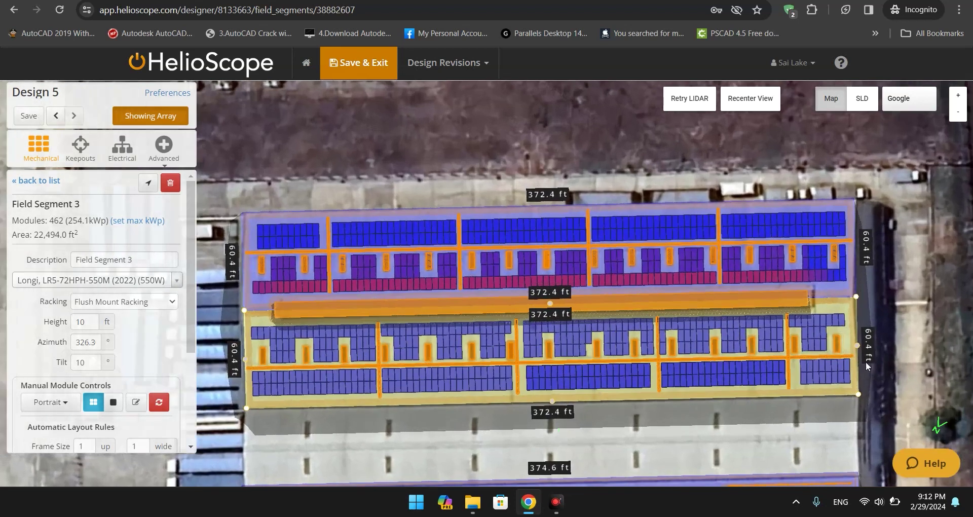
{"action": "scroll", "coordinate": [792, 358], "scroll_direction": "up", "scroll_amount": 1}
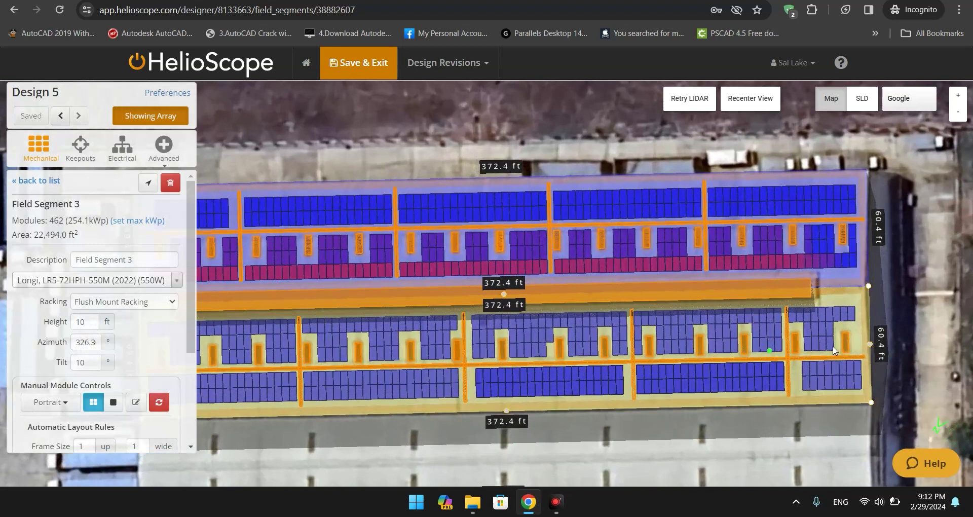
{"action": "scroll", "coordinate": [814, 347], "scroll_direction": "up", "scroll_amount": 1}
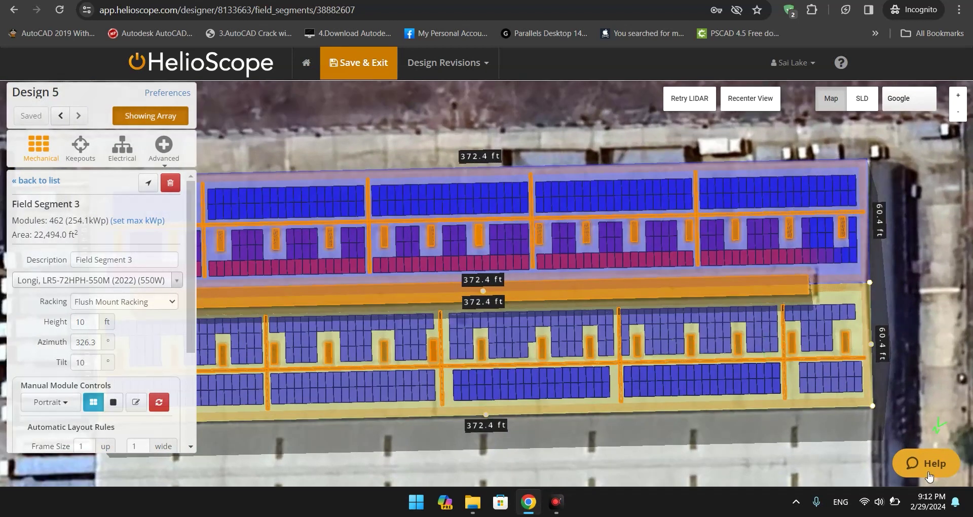
{"action": "left_click", "coordinate": [152, 285]}
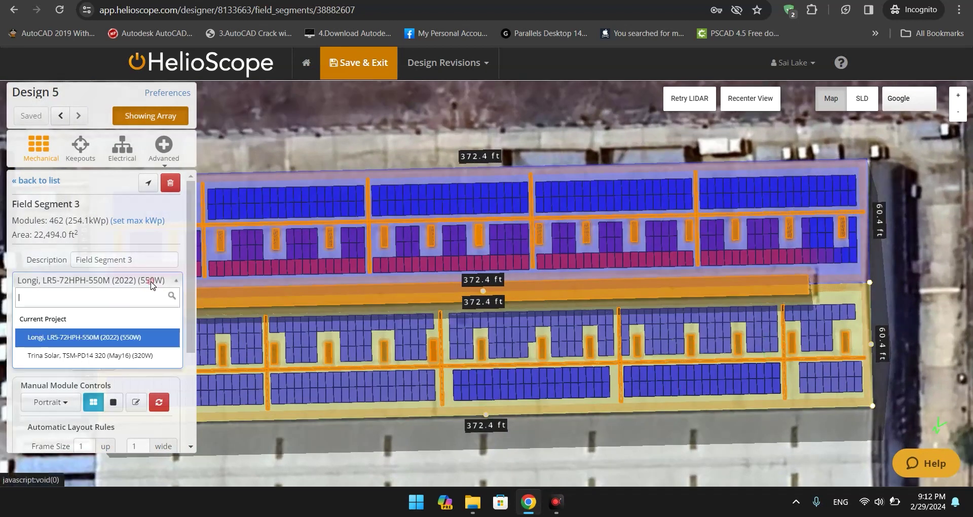
{"action": "left_click", "coordinate": [154, 283]}
{"action": "scroll", "coordinate": [873, 334], "scroll_direction": "up", "scroll_amount": 1}
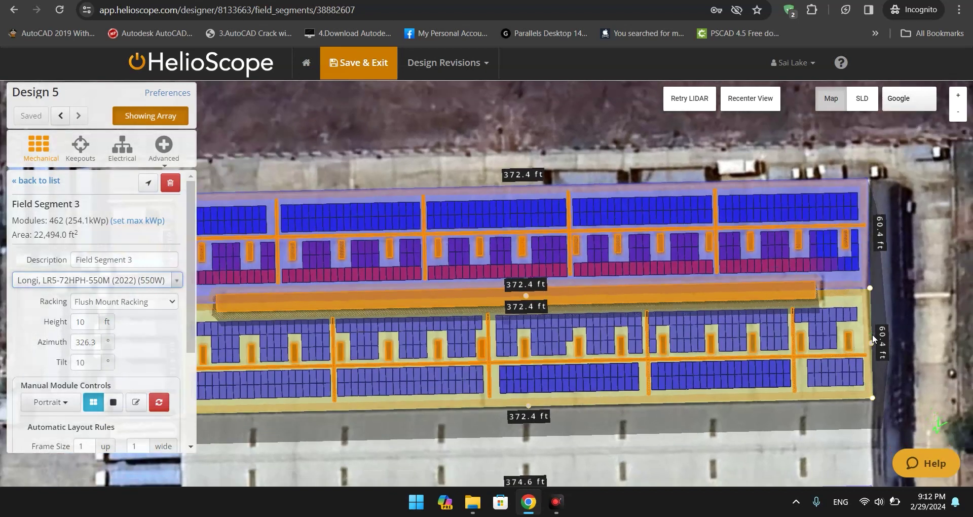
{"action": "scroll", "coordinate": [575, 378], "scroll_direction": "up", "scroll_amount": 2}
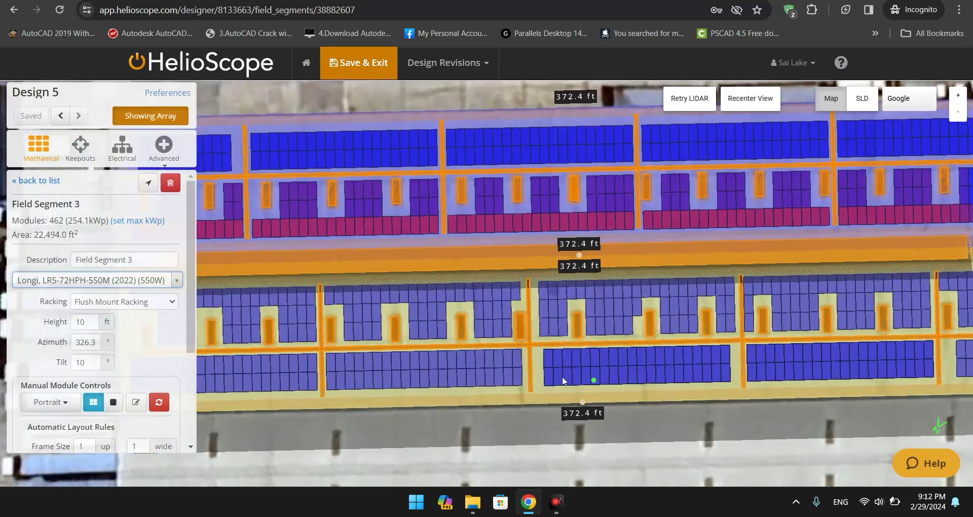
{"action": "scroll", "coordinate": [555, 375], "scroll_direction": "up", "scroll_amount": 1}
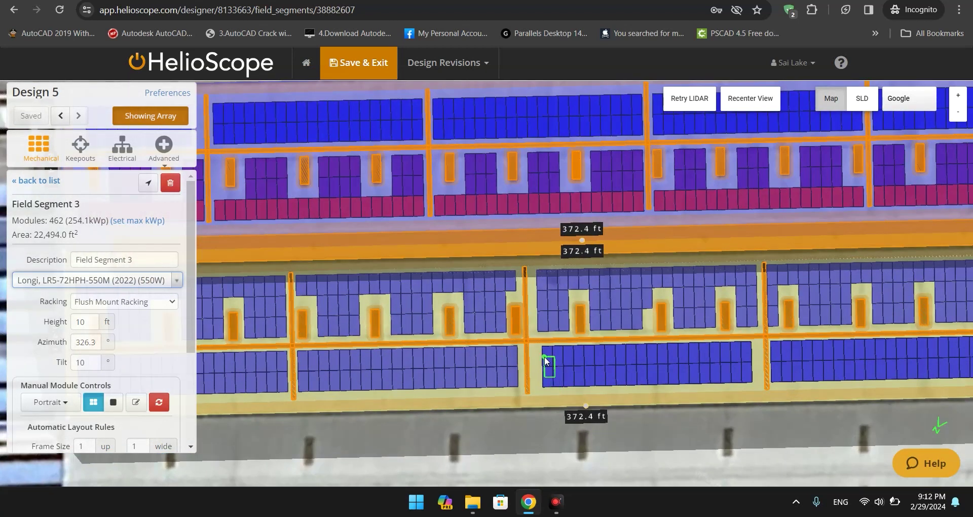
{"action": "scroll", "coordinate": [799, 370], "scroll_direction": "down", "scroll_amount": 1}
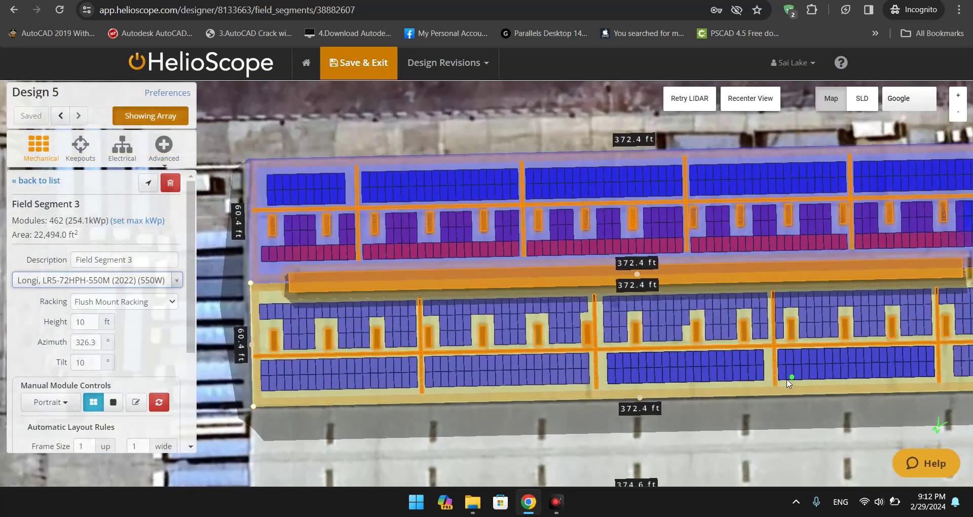
{"action": "scroll", "coordinate": [789, 383], "scroll_direction": "down", "scroll_amount": 1}
{"action": "left_click_drag", "start_coordinate": [796, 418], "coordinate": [719, 419]}
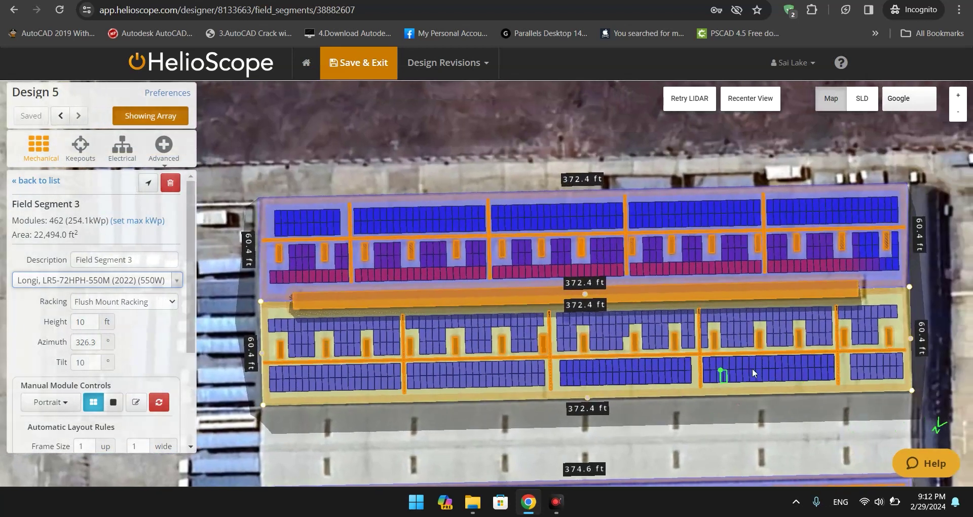
{"action": "scroll", "coordinate": [466, 299], "scroll_direction": "down", "scroll_amount": 1}
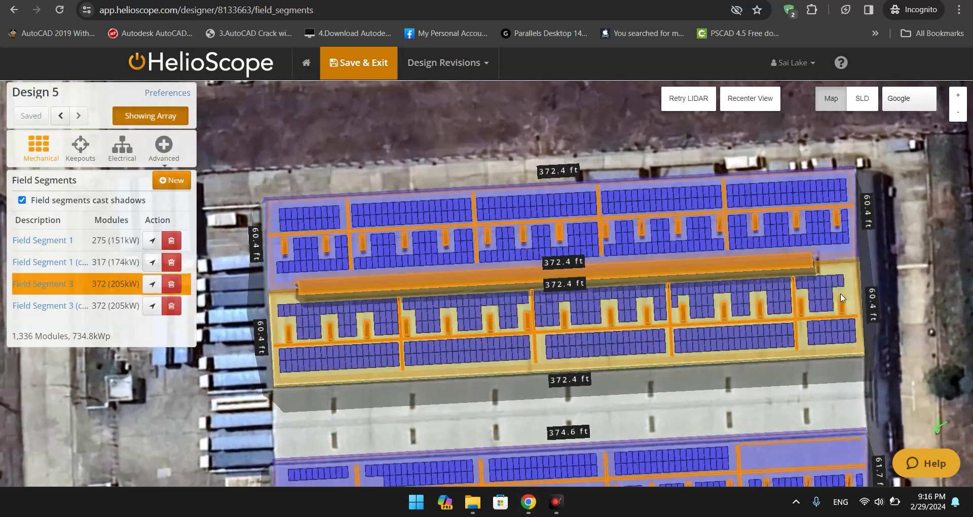
Reopen Field Segment 3's settings and review the module models available for it in the current project
{"action": "left_click", "coordinate": [840, 251]}
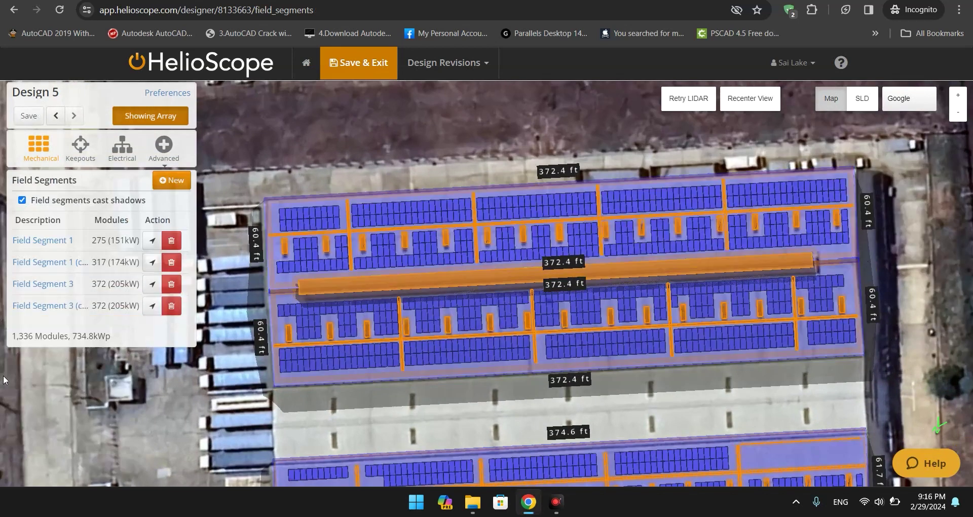
{"action": "left_click", "coordinate": [291, 332]}
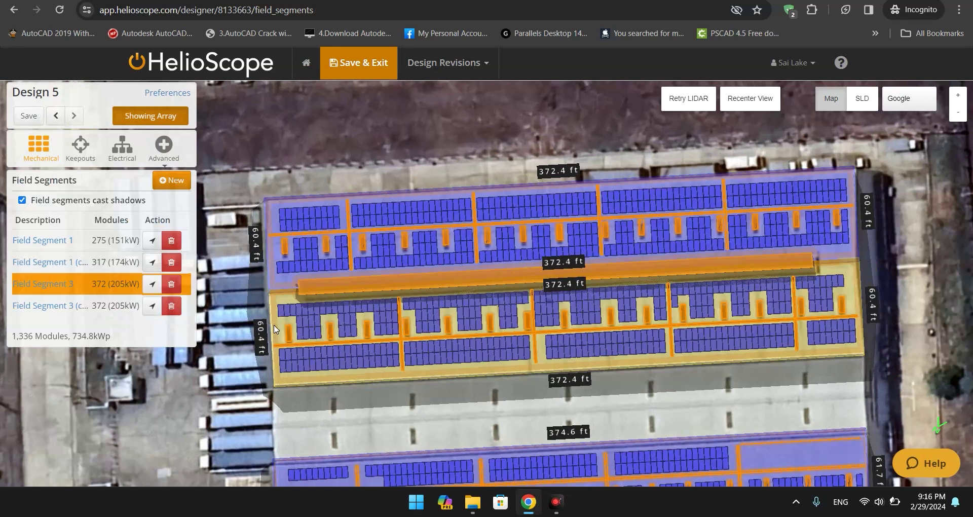
{"action": "left_click", "coordinate": [254, 309]}
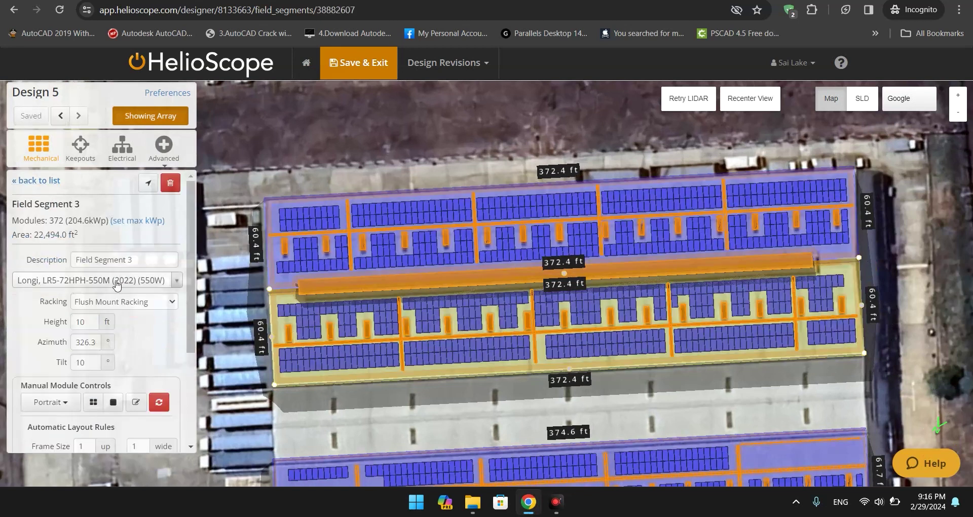
{"action": "left_click", "coordinate": [181, 288]}
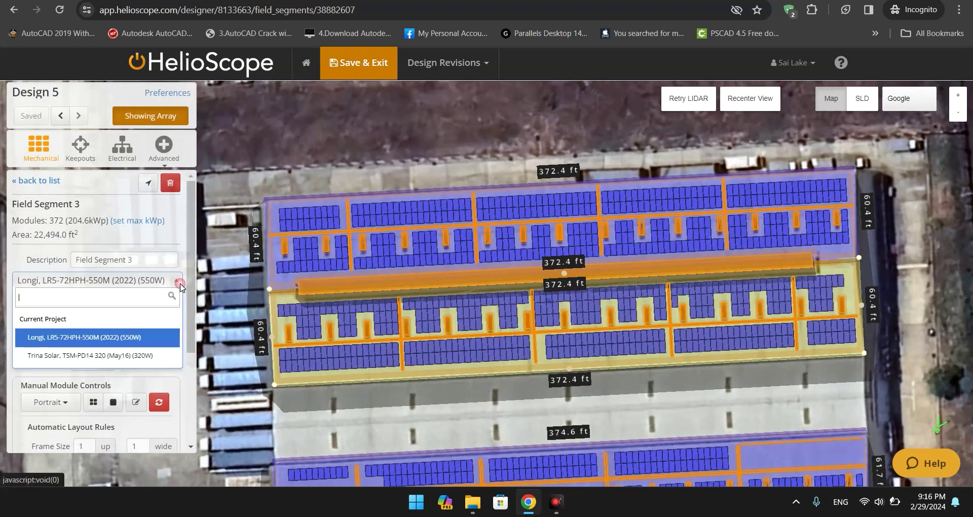
{"action": "left_click", "coordinate": [178, 286]}
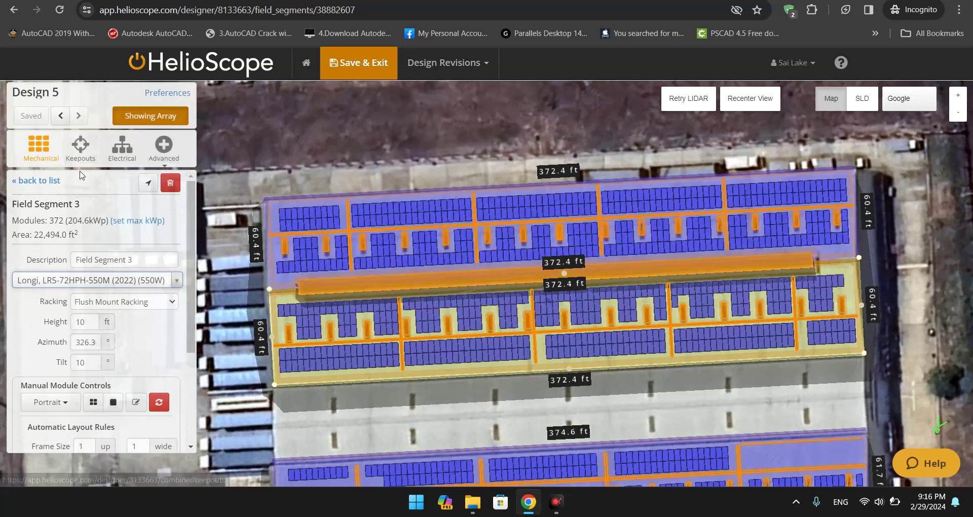
Open the wiring zone's DC electrical settings and choose the Huawei SUN2000-100KTL-M2 (480V) (100kW) inverter
{"action": "left_click", "coordinate": [114, 158]}
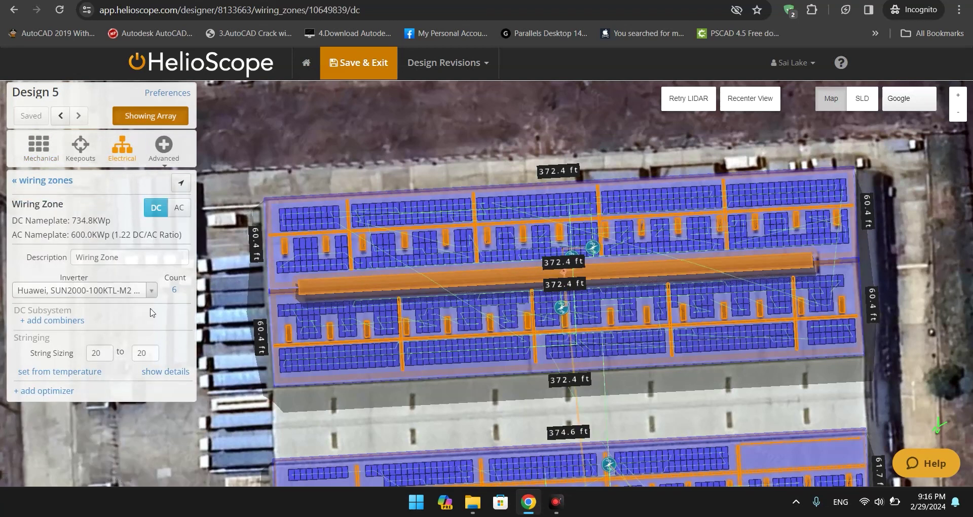
{"action": "left_click", "coordinate": [150, 294]}
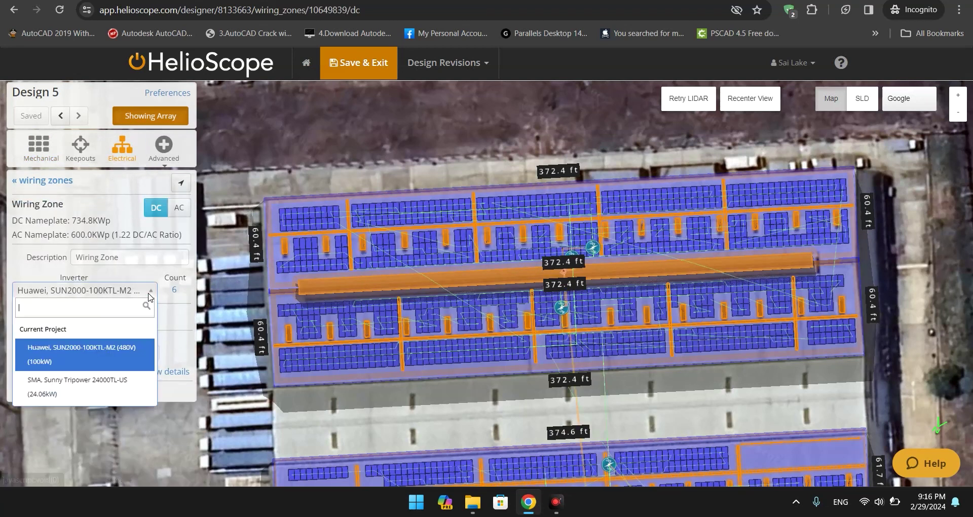
{"action": "left_click", "coordinate": [126, 353]}
Delete Field Segment 1 (copy) and Field Segment 1 from the second roof, leaving its keepouts in place
{"action": "scroll", "coordinate": [225, 344], "scroll_direction": "down", "scroll_amount": 2}
{"action": "left_click_drag", "start_coordinate": [407, 143], "coordinate": [425, 59]}
{"action": "left_click_drag", "start_coordinate": [644, 332], "coordinate": [613, 270]}
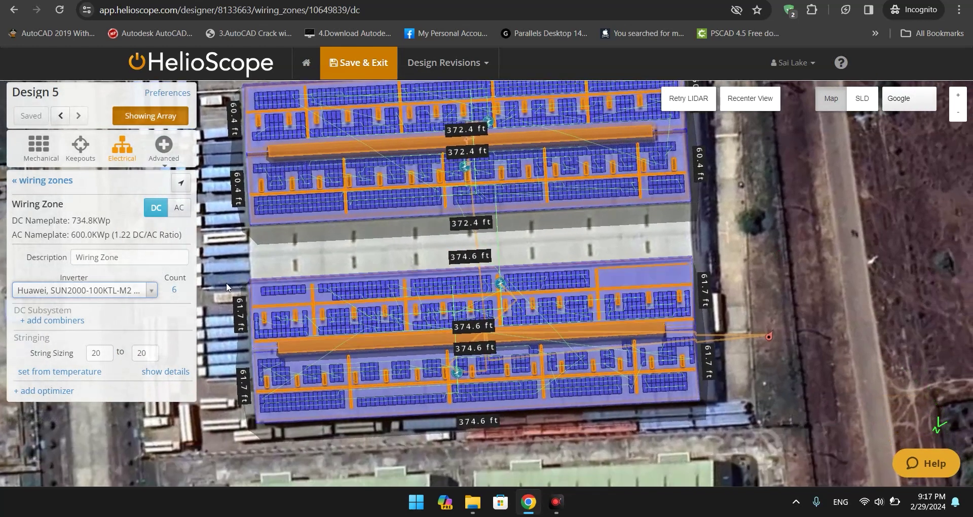
{"action": "left_click", "coordinate": [256, 306]}
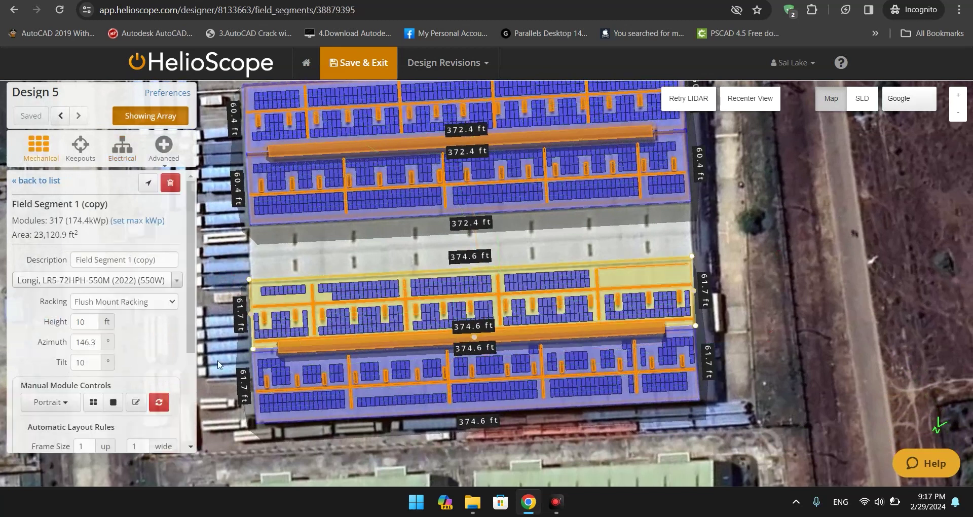
{"action": "left_click", "coordinate": [170, 183]}
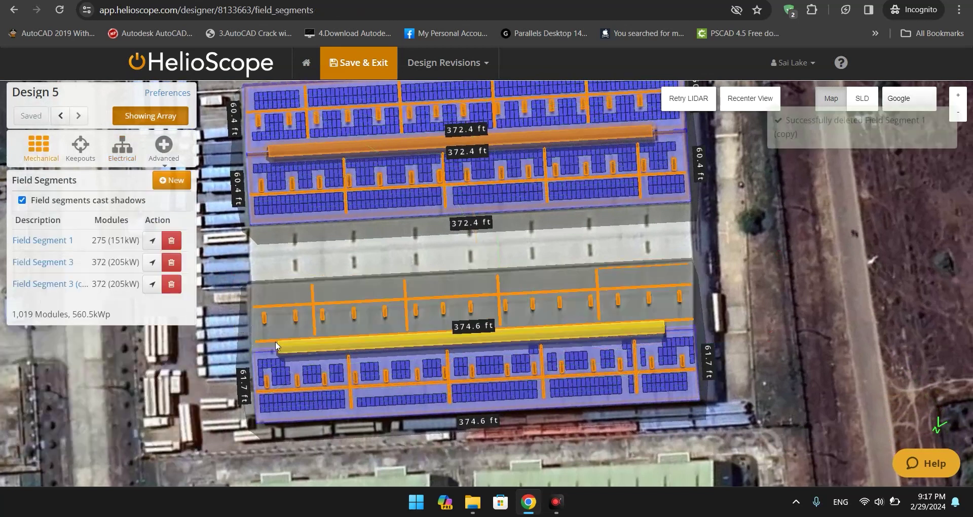
{"action": "left_click", "coordinate": [251, 359]}
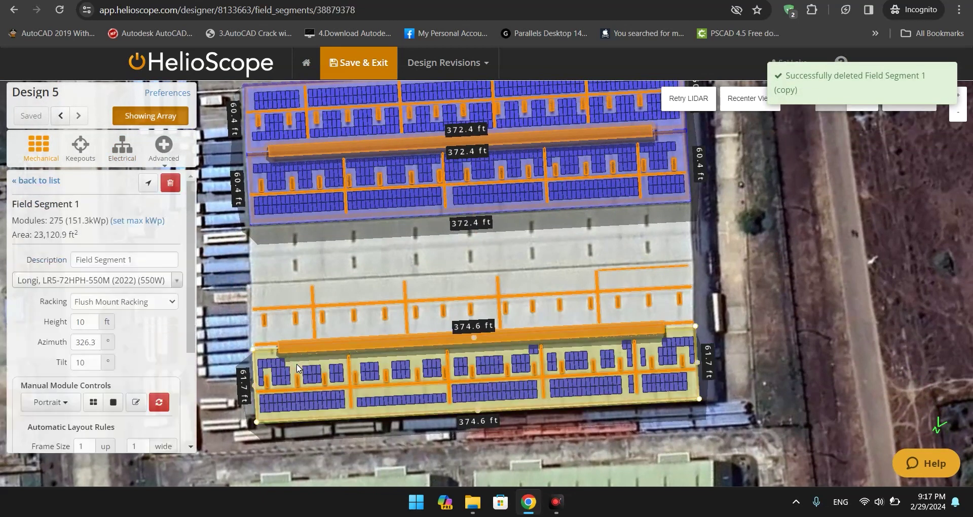
{"action": "left_click", "coordinate": [161, 184]}
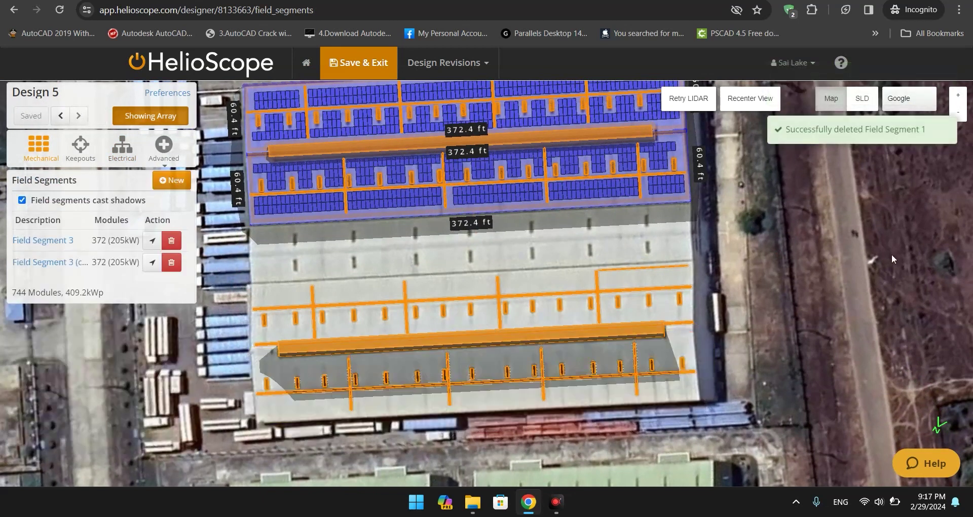
{"action": "scroll", "coordinate": [818, 333], "scroll_direction": "up", "scroll_amount": 3}
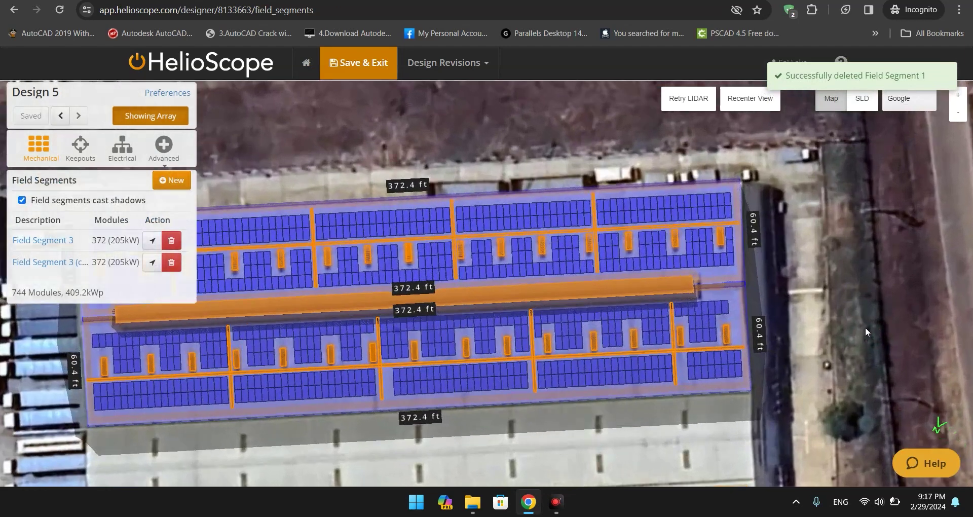
{"action": "left_click_drag", "start_coordinate": [865, 327], "coordinate": [914, 306]}
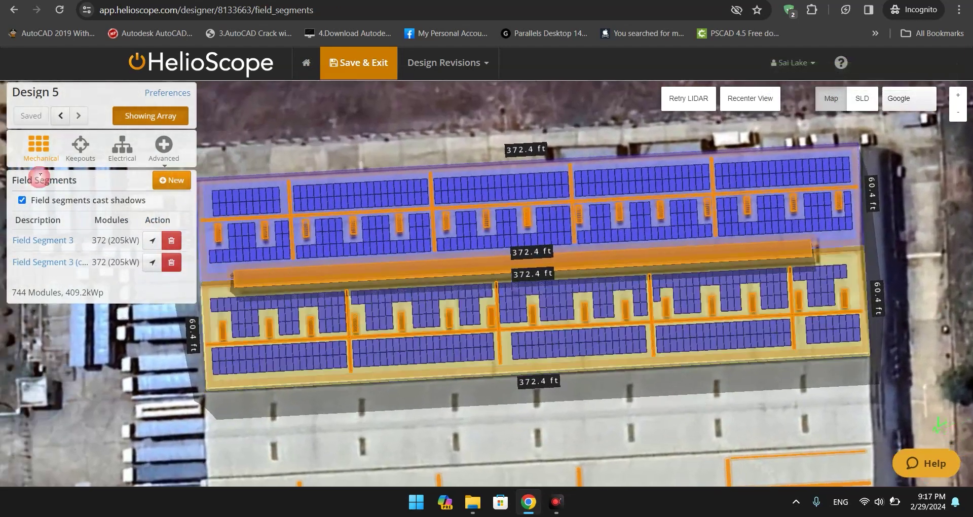
Open the wiring zone's electrical settings and move the utility interconnect point onto the ground beyond the array roof's east end
{"action": "left_click", "coordinate": [112, 151]}
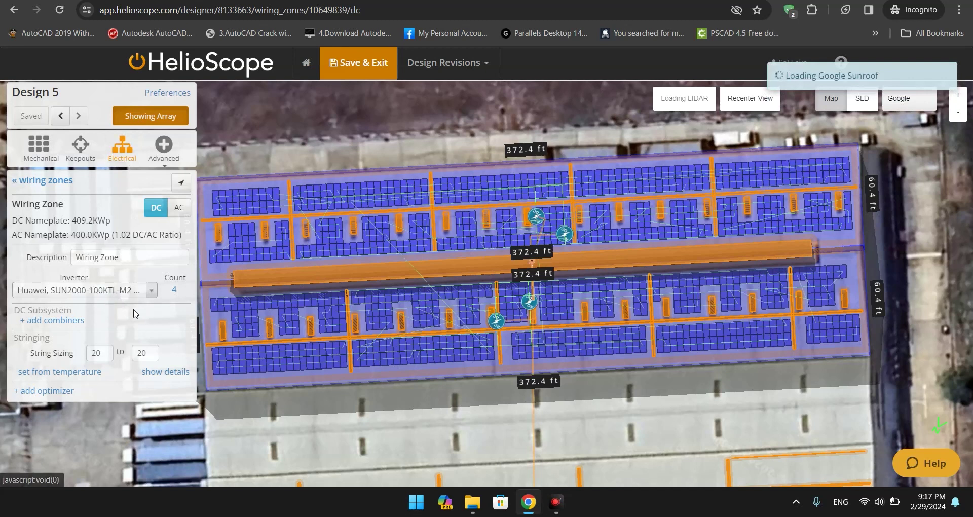
{"action": "mouse_move", "coordinate": [564, 433]}
{"action": "left_mouse_down"}
{"action": "mouse_move", "coordinate": [532, 430]}
{"action": "mouse_move", "coordinate": [515, 403]}
{"action": "mouse_move", "coordinate": [702, 428]}
{"action": "mouse_move", "coordinate": [736, 416]}
{"action": "left_mouse_up"}
{"action": "left_click_drag", "start_coordinate": [718, 240], "coordinate": [714, 137]}
{"action": "mouse_move", "coordinate": [695, 167]}
{"action": "left_mouse_down"}
{"action": "mouse_move", "coordinate": [710, 507]}
{"action": "mouse_move", "coordinate": [696, 403]}
{"action": "mouse_move", "coordinate": [708, 288]}
{"action": "mouse_move", "coordinate": [737, 256]}
{"action": "left_mouse_up"}
{"action": "left_click_drag", "start_coordinate": [676, 263], "coordinate": [698, 250]}
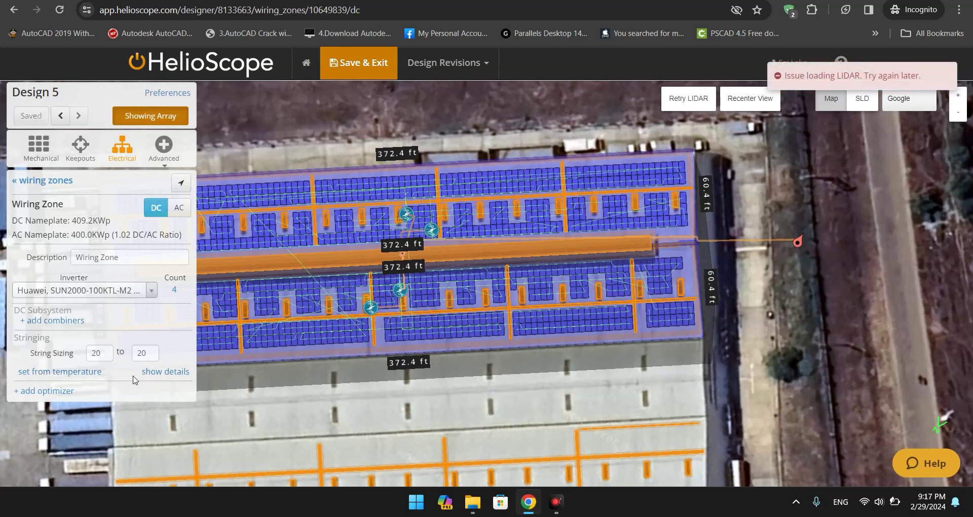
Show the stringing details and examine the voltage limits for the maximum string size, dismissing the battery notices
{"action": "left_click", "coordinate": [165, 372]}
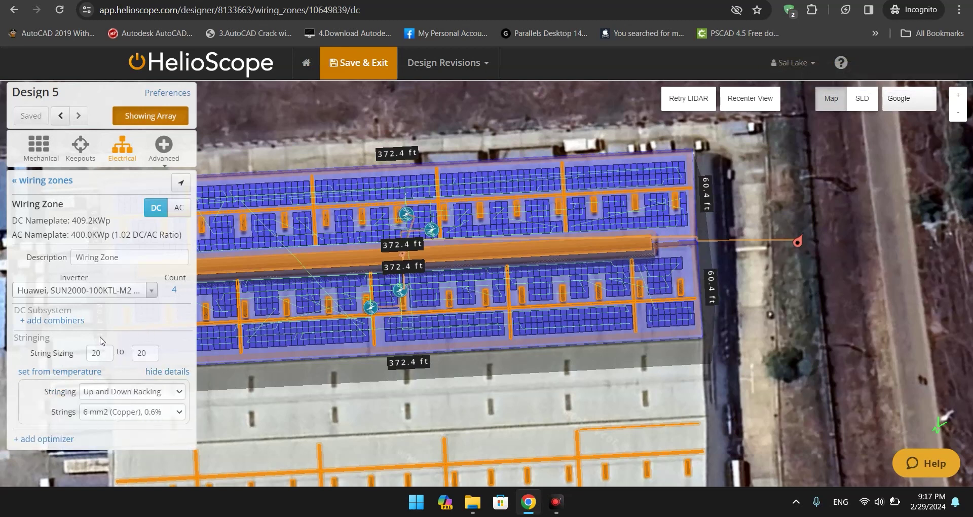
{"action": "left_click", "coordinate": [148, 352]}
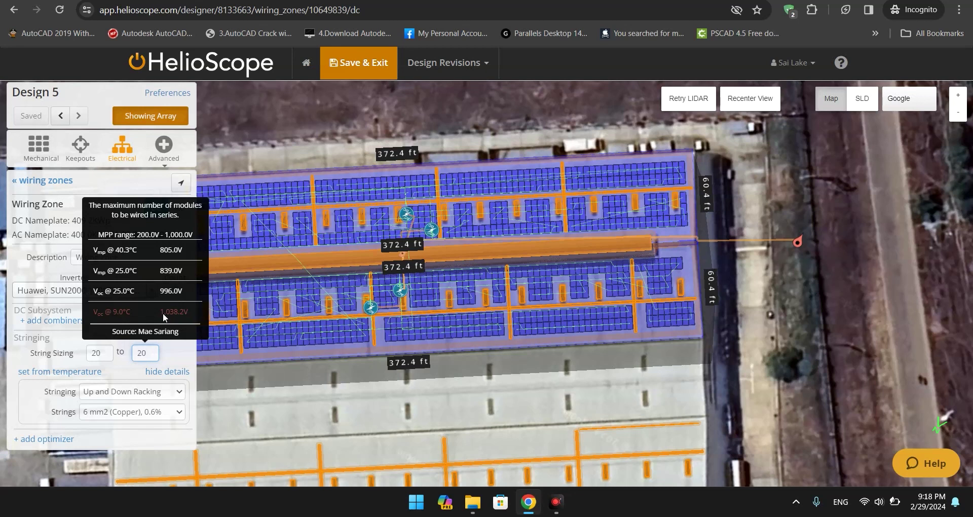
{"action": "left_click", "coordinate": [82, 188]}
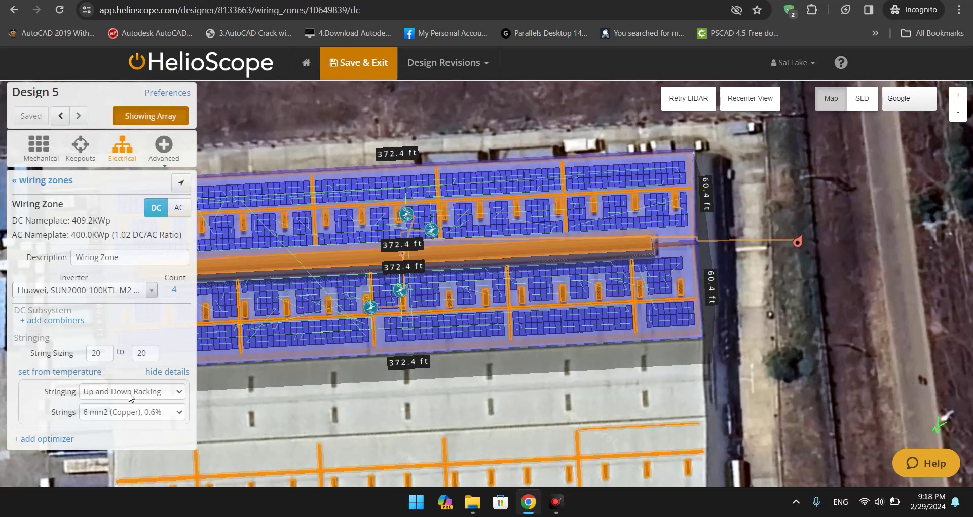
{"action": "left_click", "coordinate": [149, 352]}
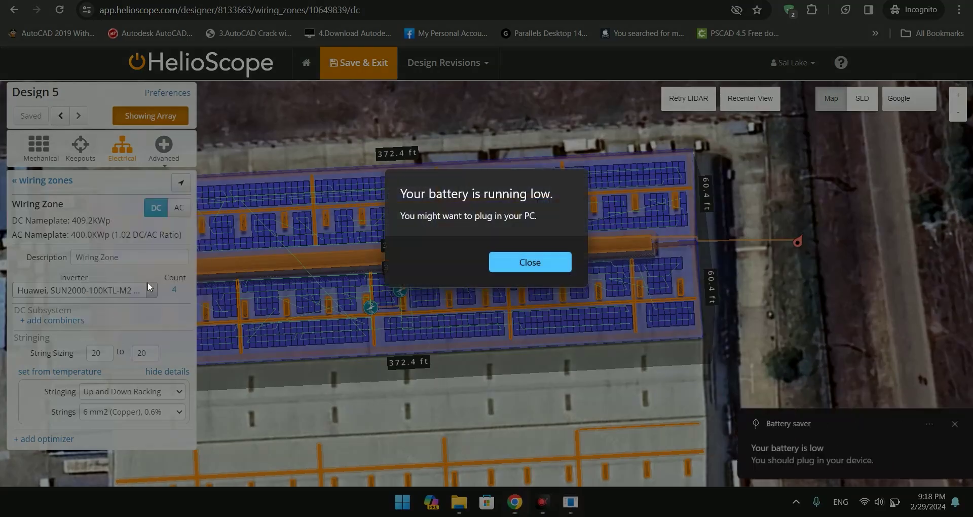
{"action": "left_click", "coordinate": [523, 264]}
{"action": "left_click", "coordinate": [945, 423]}
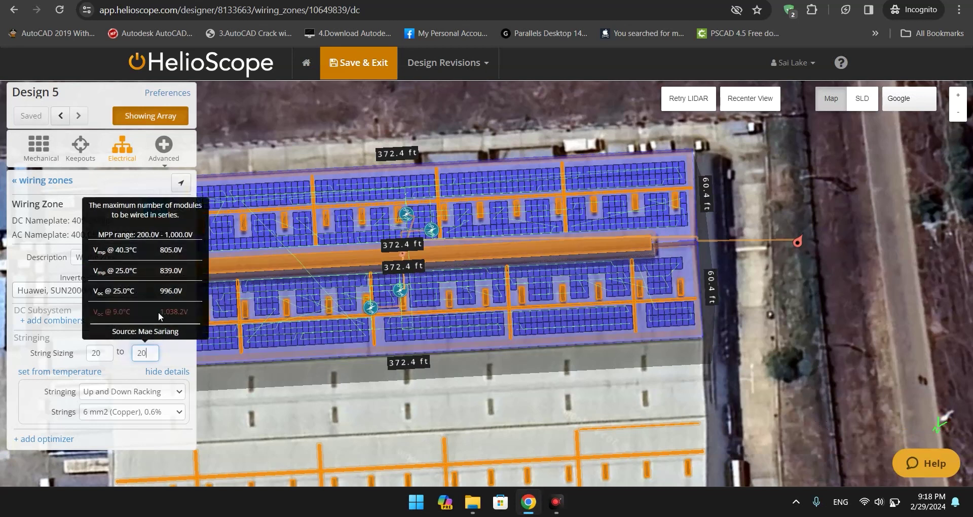
{"action": "left_click", "coordinate": [181, 356]}
{"action": "mouse_move", "coordinate": [524, 383]}
{"action": "left_mouse_down"}
{"action": "mouse_move", "coordinate": [579, 380]}
{"action": "mouse_move", "coordinate": [506, 378]}
{"action": "left_mouse_up"}
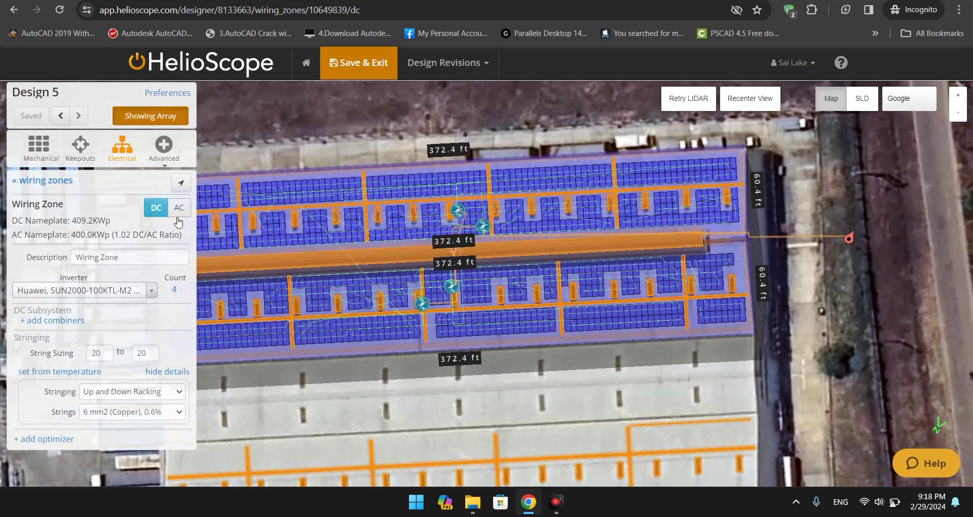
Open the AC settings and relocate all four inverters in a column just outside the array roof's east end
{"action": "left_click", "coordinate": [179, 207]}
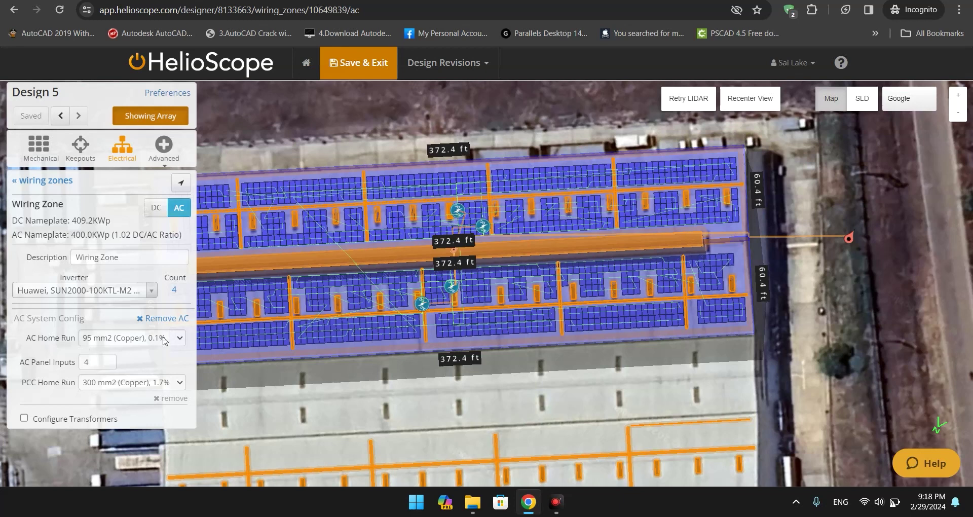
{"action": "left_click_drag", "start_coordinate": [452, 288], "coordinate": [780, 277]}
{"action": "left_click_drag", "start_coordinate": [422, 304], "coordinate": [785, 303]}
{"action": "left_click_drag", "start_coordinate": [485, 222], "coordinate": [776, 248]}
{"action": "left_click_drag", "start_coordinate": [457, 213], "coordinate": [765, 219]}
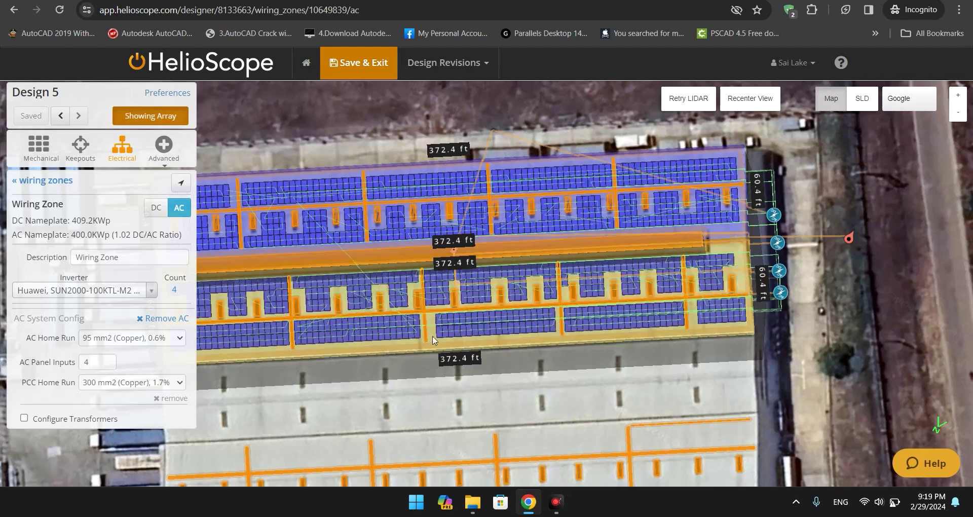
Move the AC panel to the ground between the inverter column and the utility interconnect point
{"action": "scroll", "coordinate": [461, 232], "scroll_direction": "up", "scroll_amount": 3}
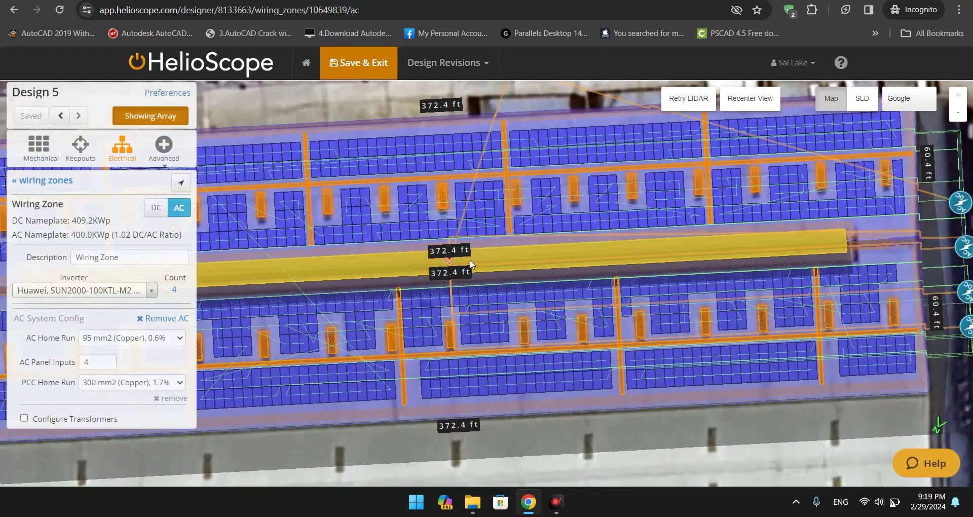
{"action": "scroll", "coordinate": [877, 259], "scroll_direction": "down", "scroll_amount": 5}
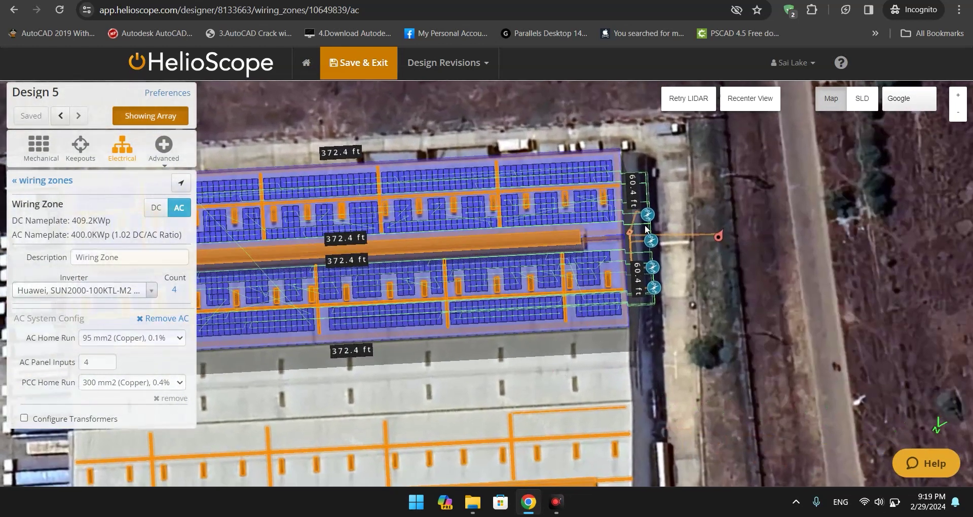
{"action": "left_click_drag", "start_coordinate": [630, 229], "coordinate": [693, 243]}
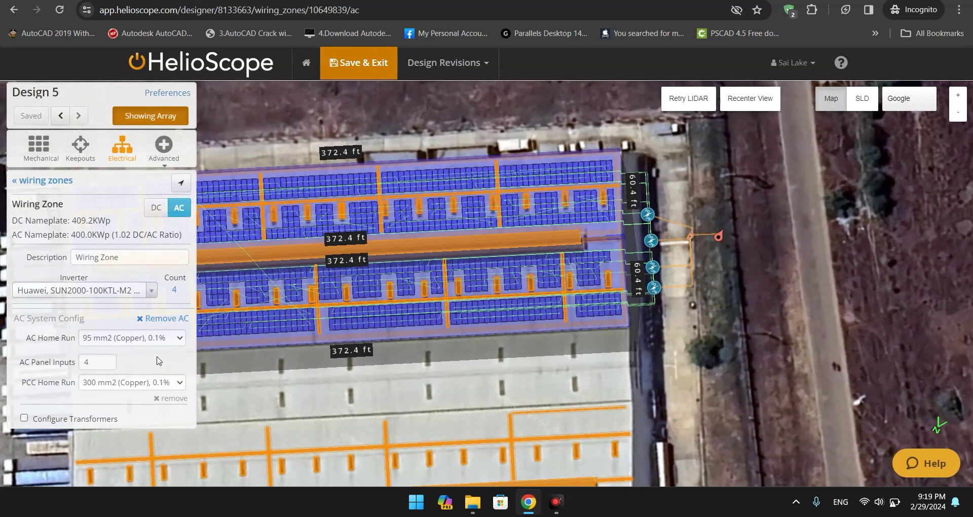
Review the PCC home run conductor sizes and choose 300 mm2 (Copper)
{"action": "left_click_drag", "start_coordinate": [647, 406], "coordinate": [769, 389]}
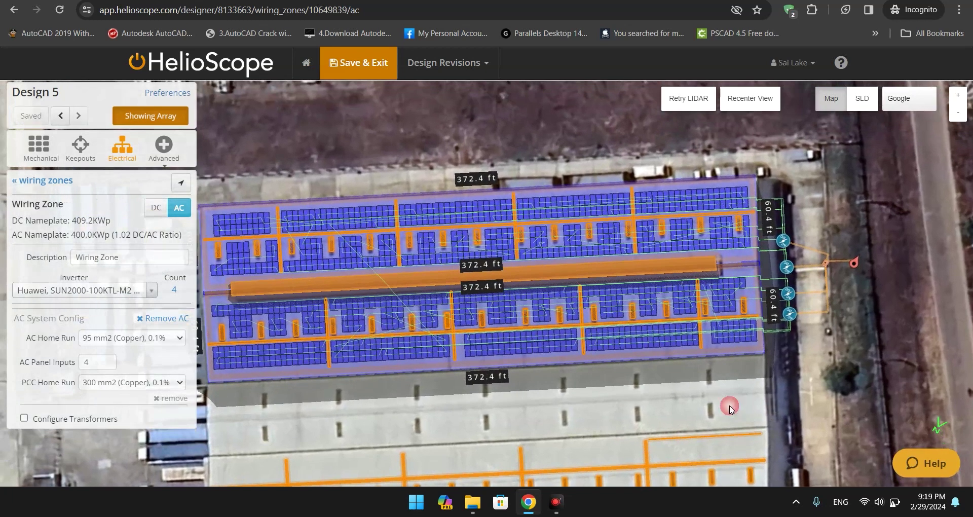
{"action": "left_click", "coordinate": [149, 384]}
{"action": "scroll", "coordinate": [124, 358], "scroll_direction": "down", "scroll_amount": 1}
{"action": "scroll", "coordinate": [121, 299], "scroll_direction": "up", "scroll_amount": 1}
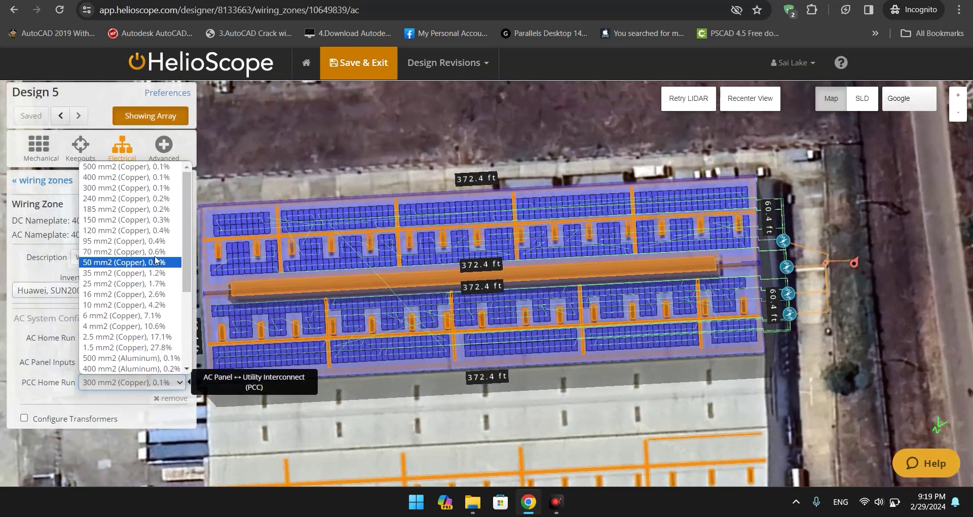
{"action": "left_click", "coordinate": [116, 188]}
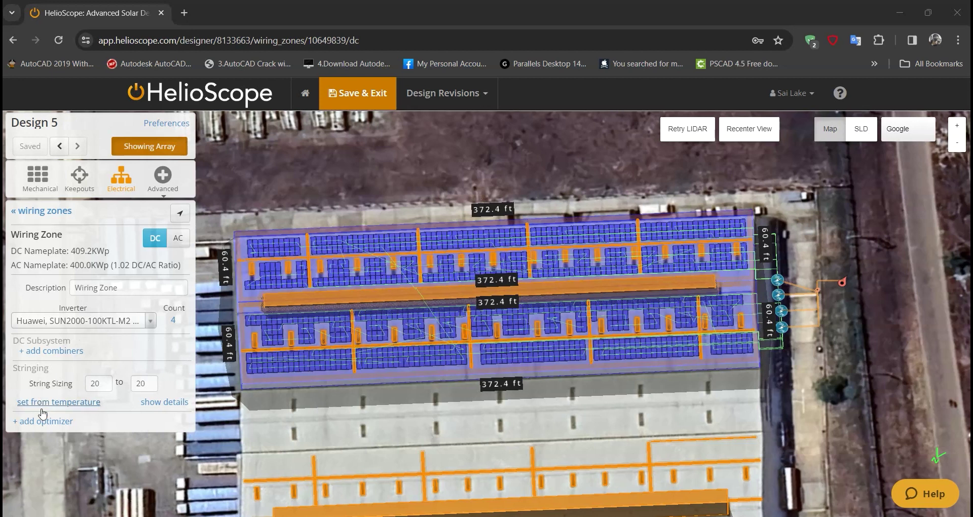
Show the DC stringing details and set the stringing strategy to Along Racking
{"action": "left_click", "coordinate": [169, 404]}
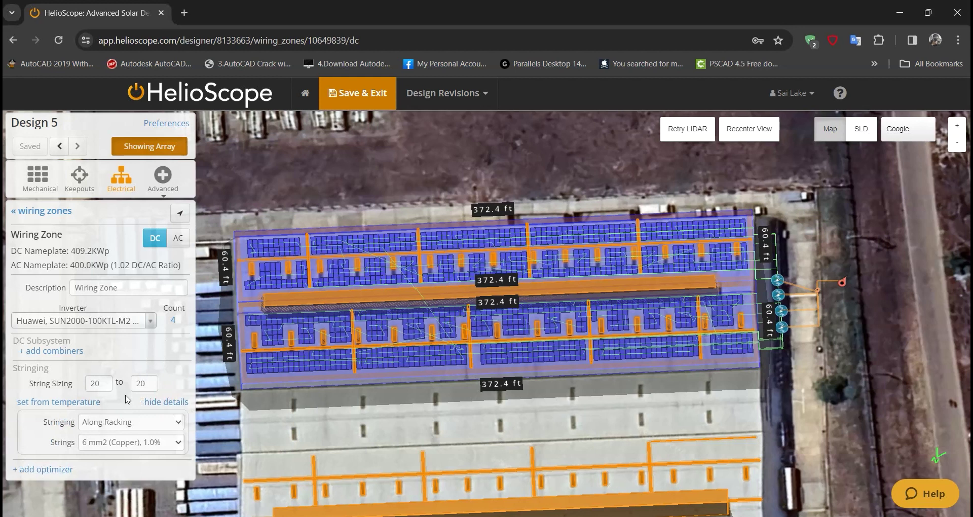
{"action": "left_click", "coordinate": [132, 424]}
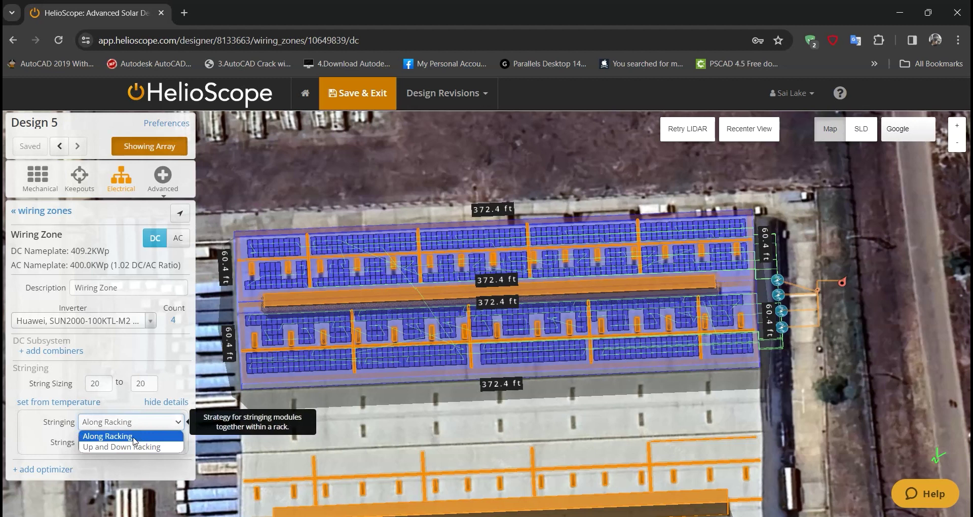
{"action": "left_click", "coordinate": [132, 436]}
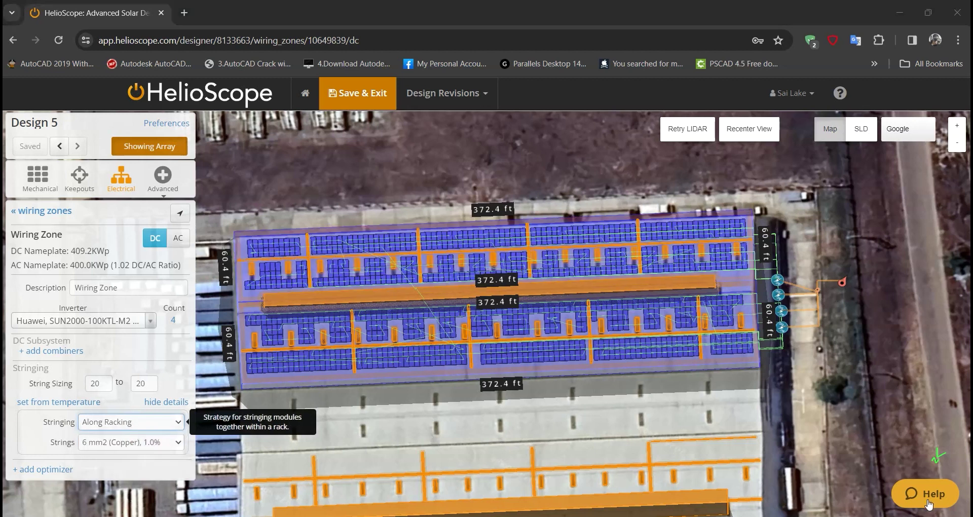
Review the copper and aluminum conductor sizes offered for the strings and their line losses
{"action": "left_click", "coordinate": [132, 442]}
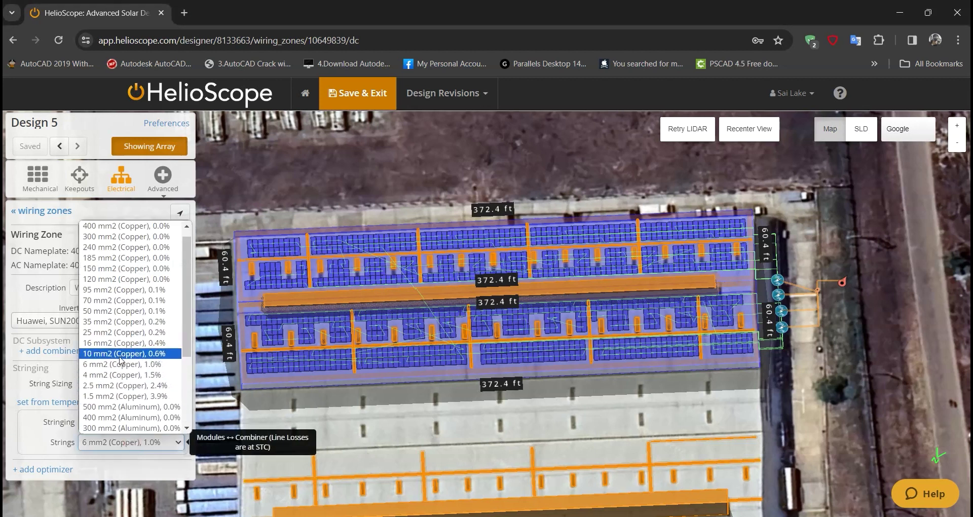
{"action": "scroll", "coordinate": [124, 370], "scroll_direction": "down", "scroll_amount": 3}
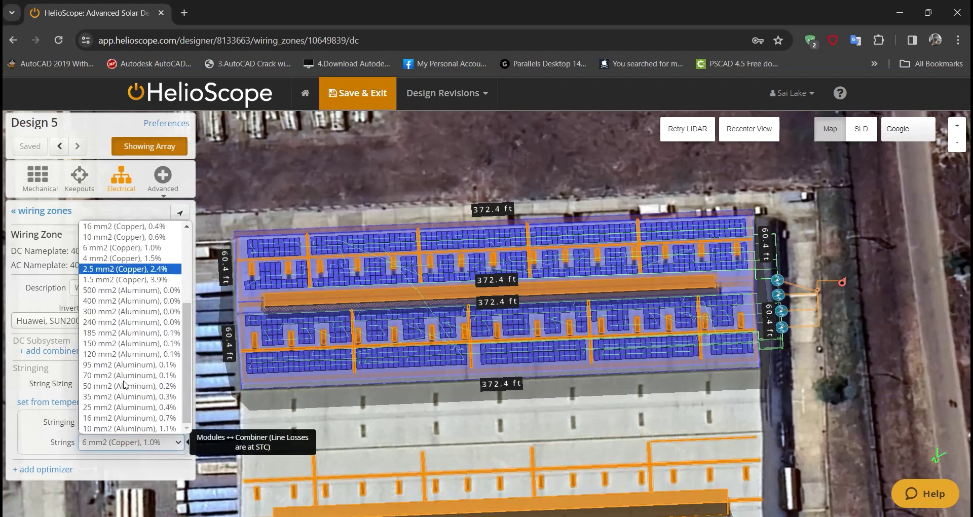
{"action": "scroll", "coordinate": [126, 393], "scroll_direction": "up", "scroll_amount": 3}
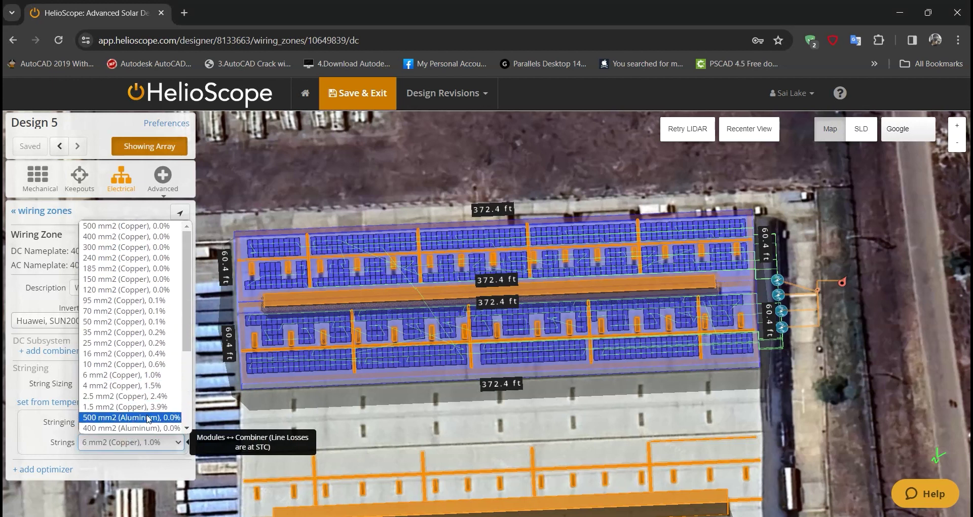
{"action": "scroll", "coordinate": [147, 420], "scroll_direction": "down", "scroll_amount": 3}
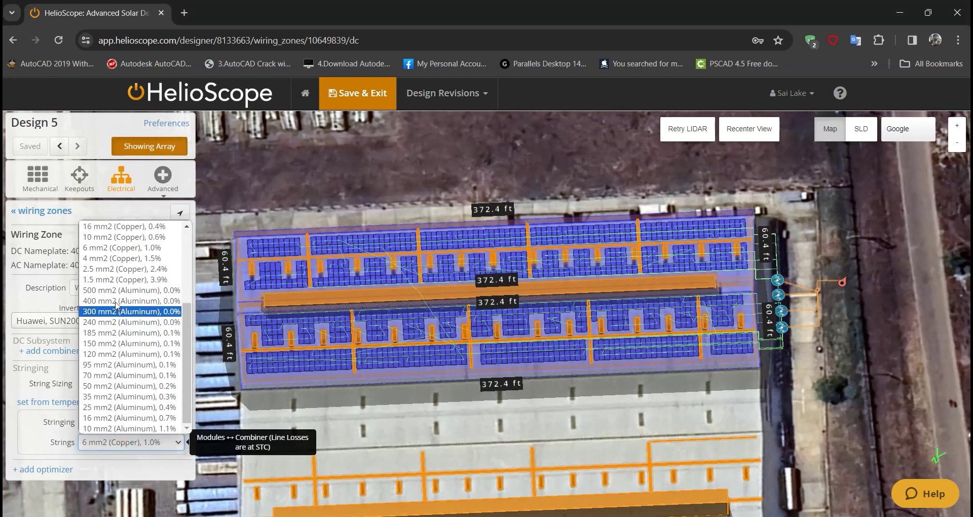
{"action": "left_click", "coordinate": [34, 438]}
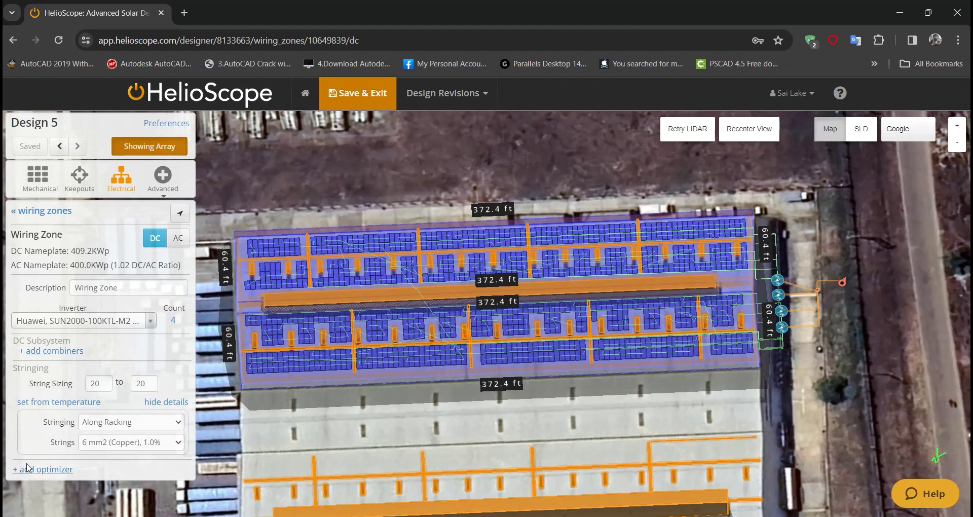
{"action": "left_click_drag", "start_coordinate": [729, 381], "coordinate": [695, 416]}
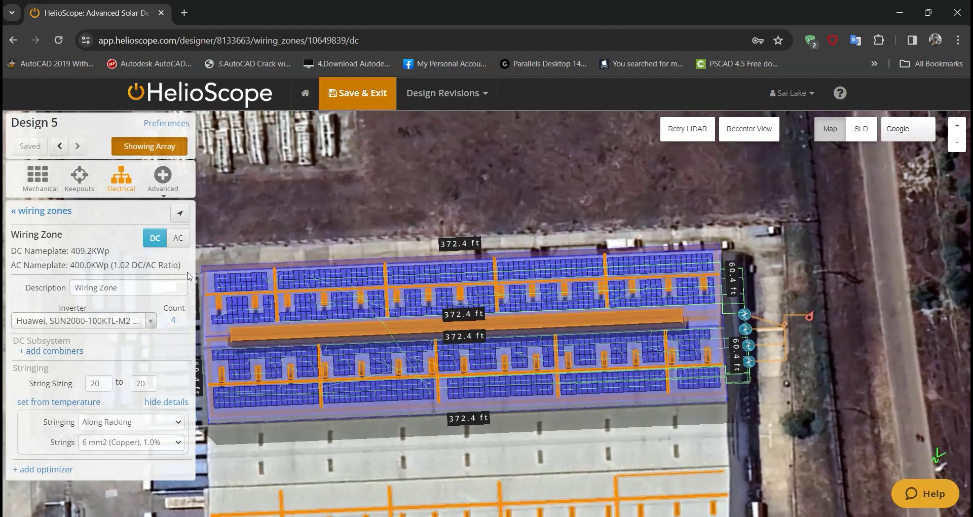
{"action": "left_click_drag", "start_coordinate": [333, 179], "coordinate": [348, 174]}
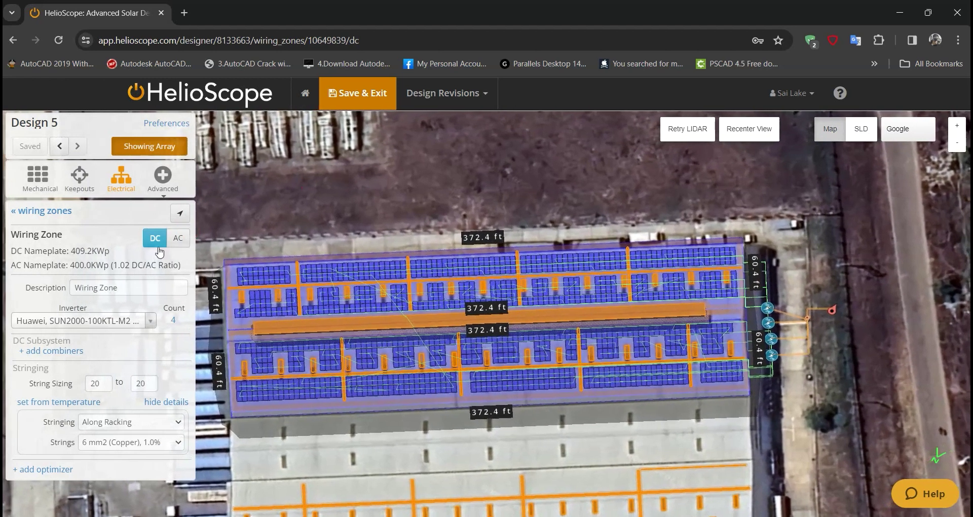
Open the wiring zone's AC settings and review the home run conductors, panel inputs and PCC home run sizes
{"action": "left_click", "coordinate": [178, 238]}
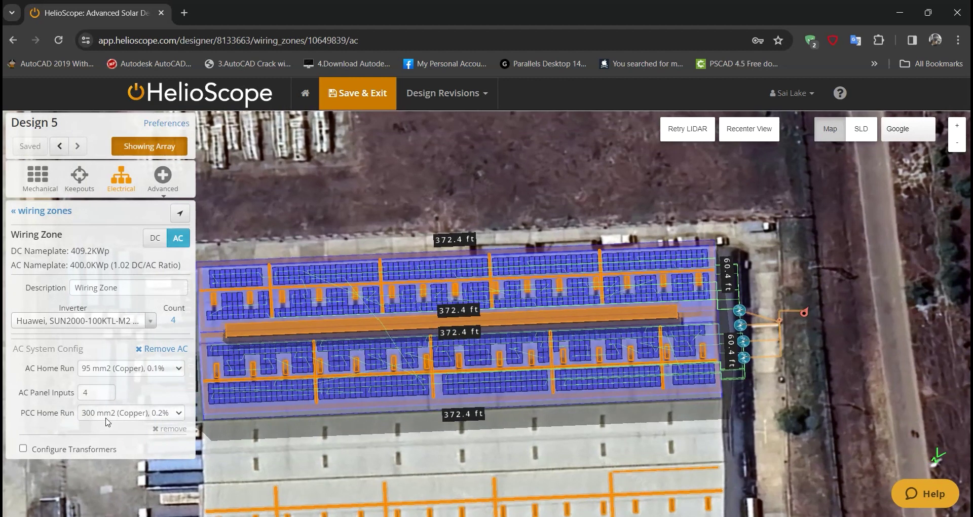
{"action": "left_click_drag", "start_coordinate": [467, 419], "coordinate": [503, 418]}
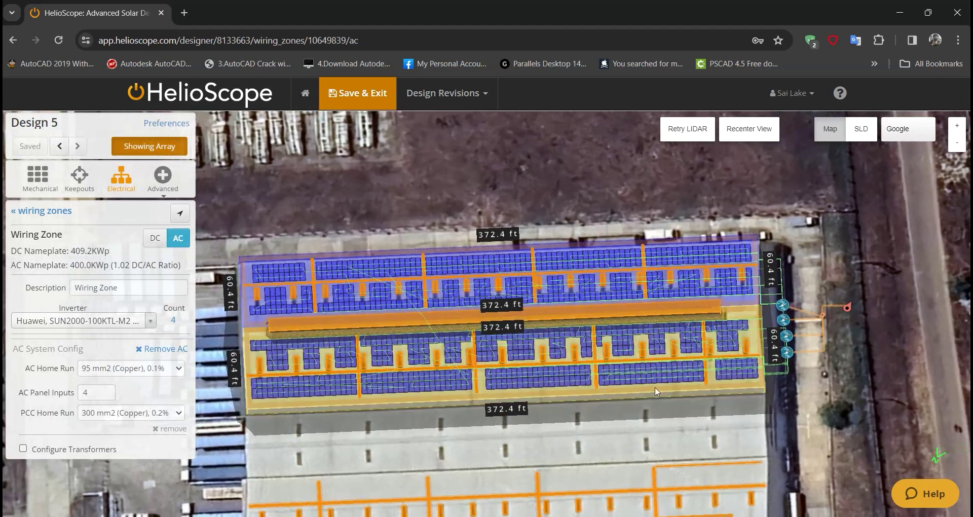
{"action": "left_click_drag", "start_coordinate": [841, 370], "coordinate": [803, 378]}
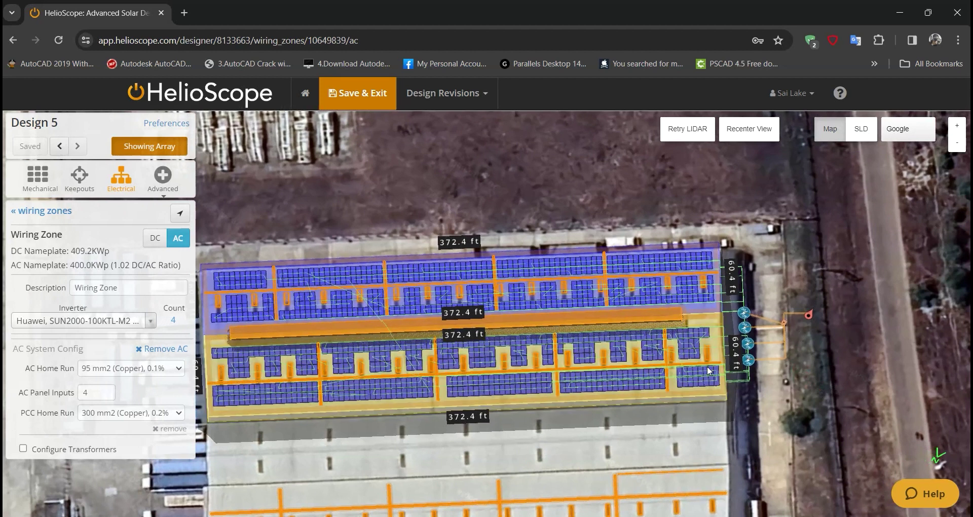
{"action": "left_click", "coordinate": [112, 417]}
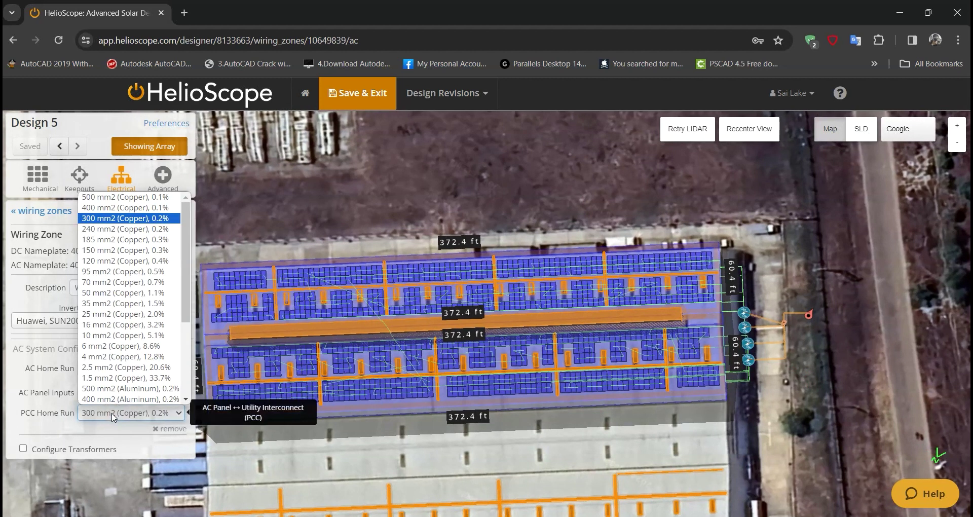
{"action": "left_click", "coordinate": [113, 417]}
{"action": "left_click_drag", "start_coordinate": [753, 409], "coordinate": [824, 382]}
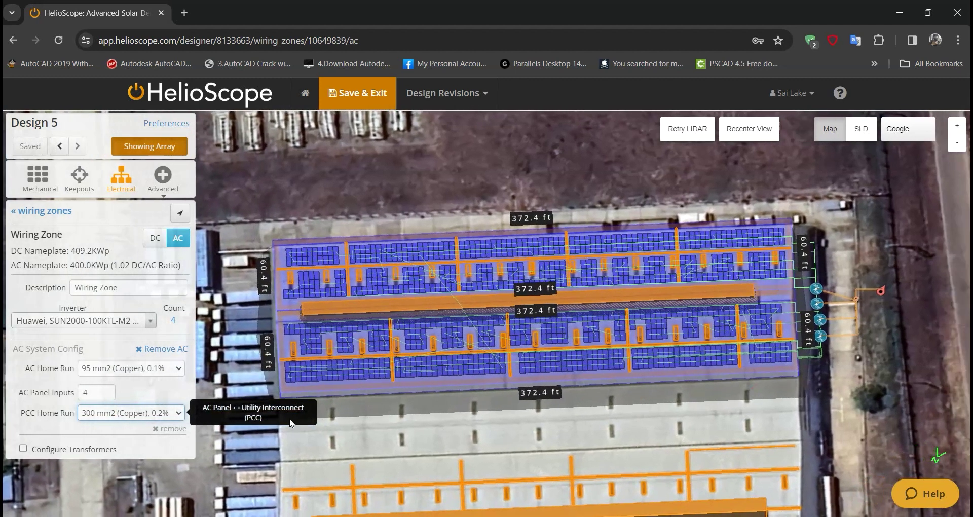
{"action": "left_click_drag", "start_coordinate": [471, 430], "coordinate": [452, 428]}
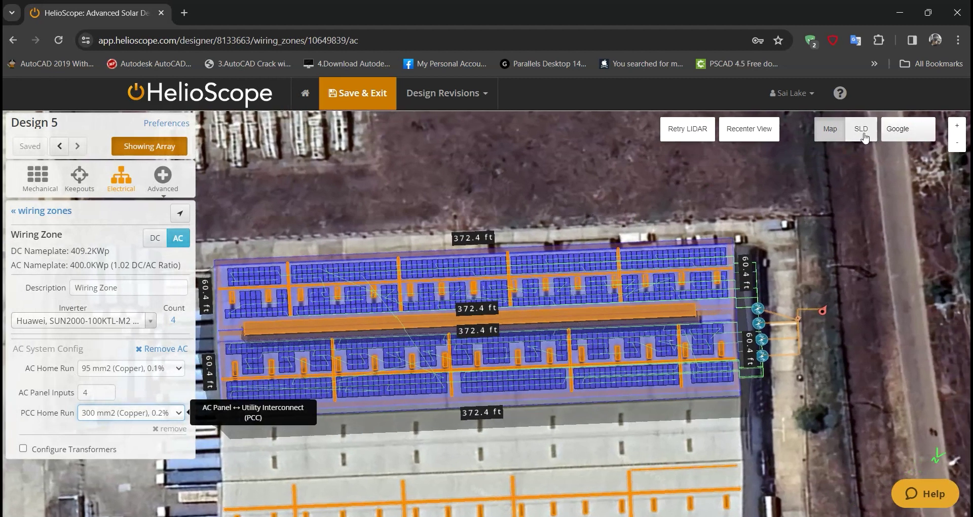
Display the design's single-line diagram and open Calculator alongside it
{"action": "left_click", "coordinate": [860, 130]}
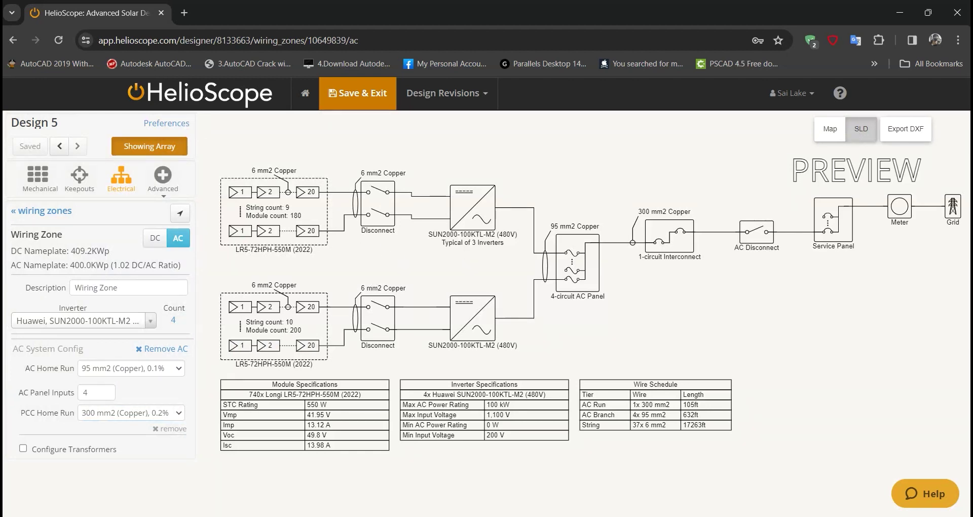
{"action": "key", "text": "super"}
{"action": "type", "text": "ca"}
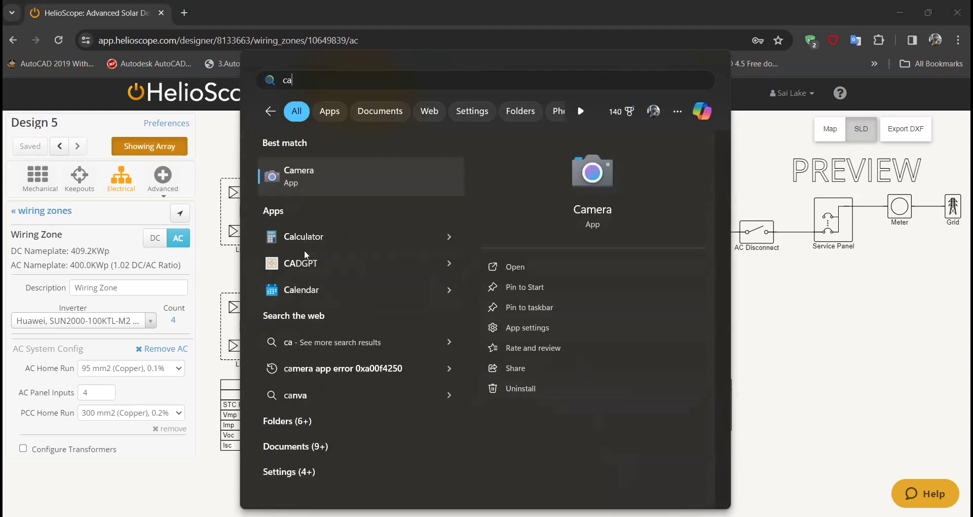
{"action": "left_click", "coordinate": [304, 237]}
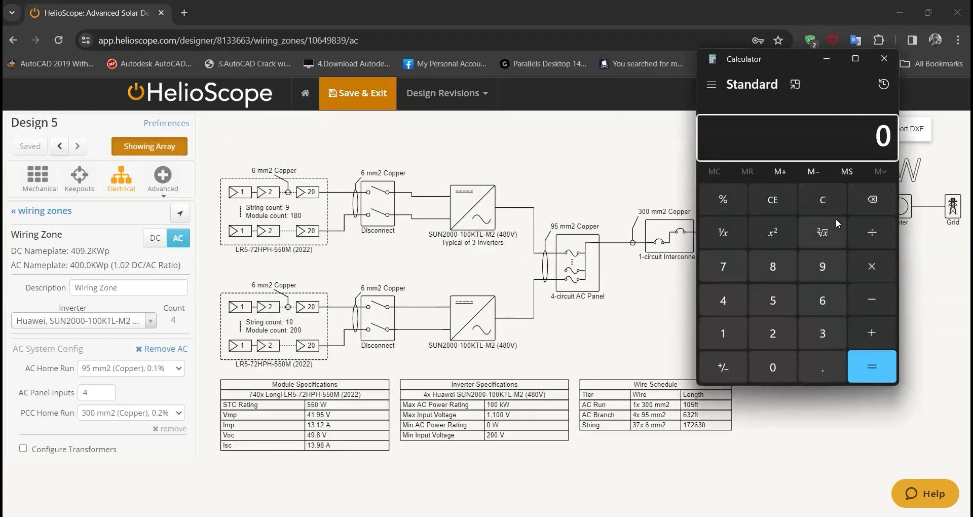
Add the two roof sections' module counts in Calculator as 372 + 372
{"action": "left_click", "coordinate": [826, 339]}
{"action": "left_click", "coordinate": [724, 264]}
{"action": "left_click", "coordinate": [773, 333]}
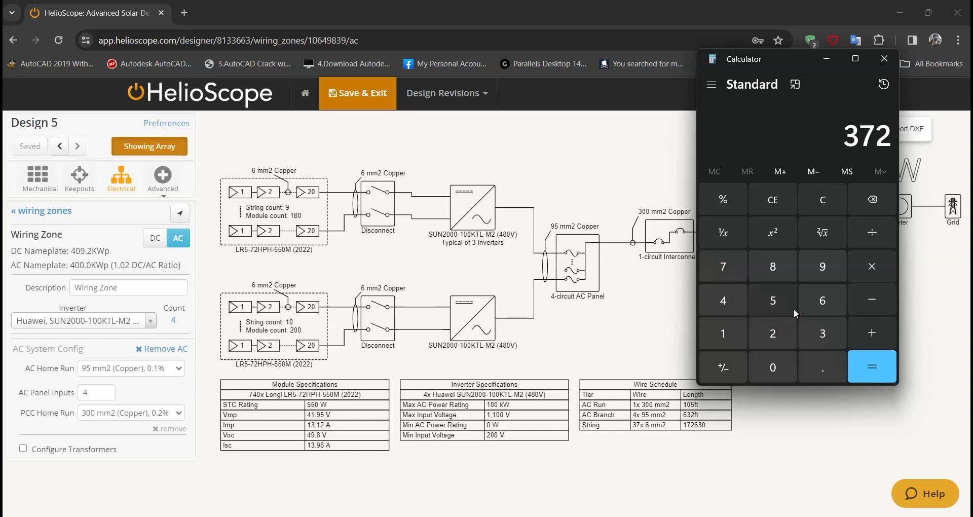
{"action": "type", "text": "+372"}
{"action": "key", "text": "Return"}
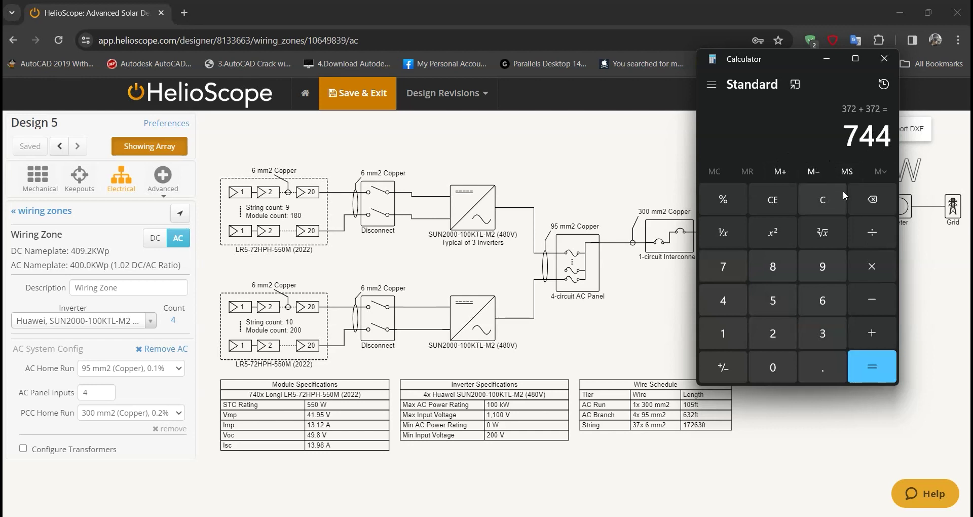
Move the Calculator window slightly and divide the module sum by 40
{"action": "left_click_drag", "start_coordinate": [795, 60], "coordinate": [812, 72]}
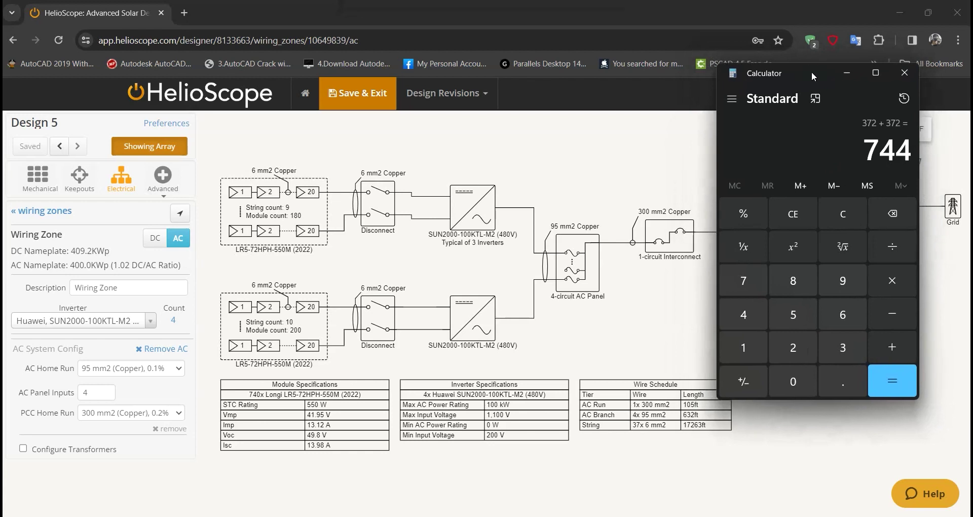
{"action": "mouse_move", "coordinate": [812, 73]}
{"action": "left_mouse_down"}
{"action": "mouse_move", "coordinate": [801, 72]}
{"action": "mouse_move", "coordinate": [808, 84]}
{"action": "left_mouse_up"}
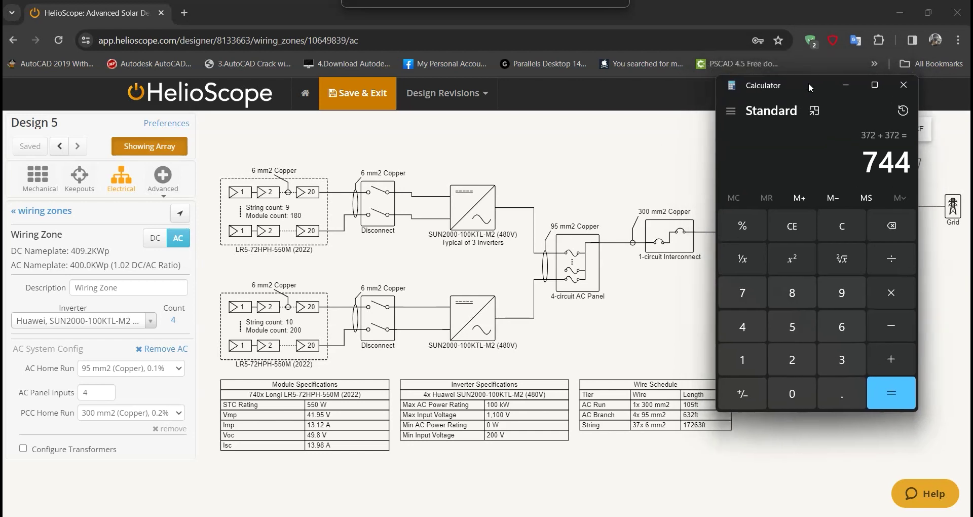
{"action": "left_click_drag", "start_coordinate": [809, 87], "coordinate": [809, 93]}
{"action": "left_click", "coordinate": [899, 260]}
{"action": "left_click", "coordinate": [735, 333]}
{"action": "left_click", "coordinate": [796, 398]}
{"action": "left_click", "coordinate": [898, 409]}
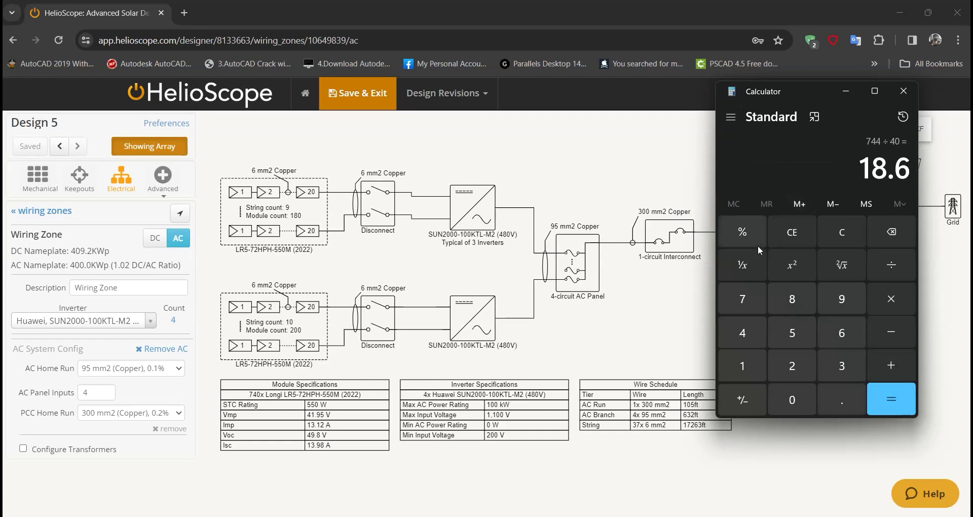
Calculate 20 × 18 in Calculator
{"action": "left_click", "coordinate": [792, 366]}
{"action": "left_click", "coordinate": [792, 395]}
{"action": "key", "text": "asterisk"}
{"action": "left_click", "coordinate": [791, 367]}
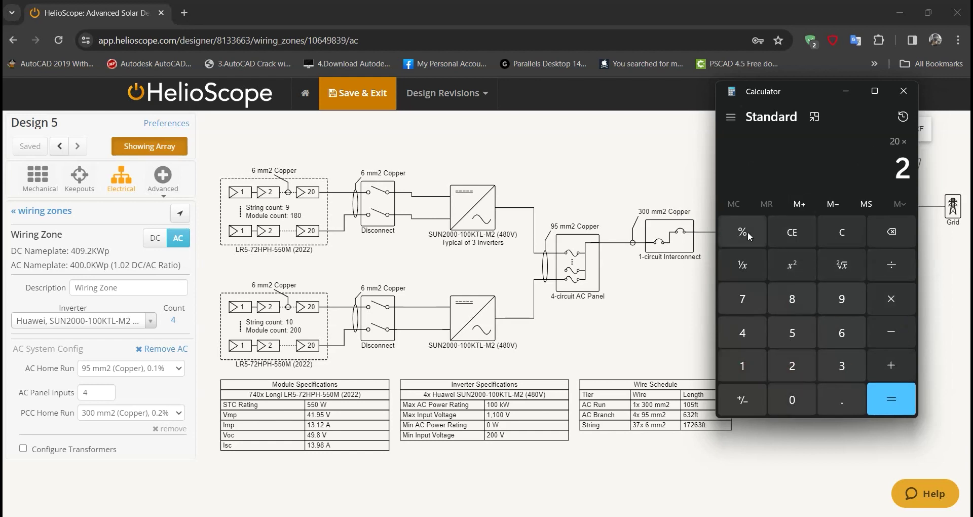
{"action": "left_click", "coordinate": [891, 231]}
{"action": "left_click", "coordinate": [742, 366]}
{"action": "left_click", "coordinate": [792, 299]}
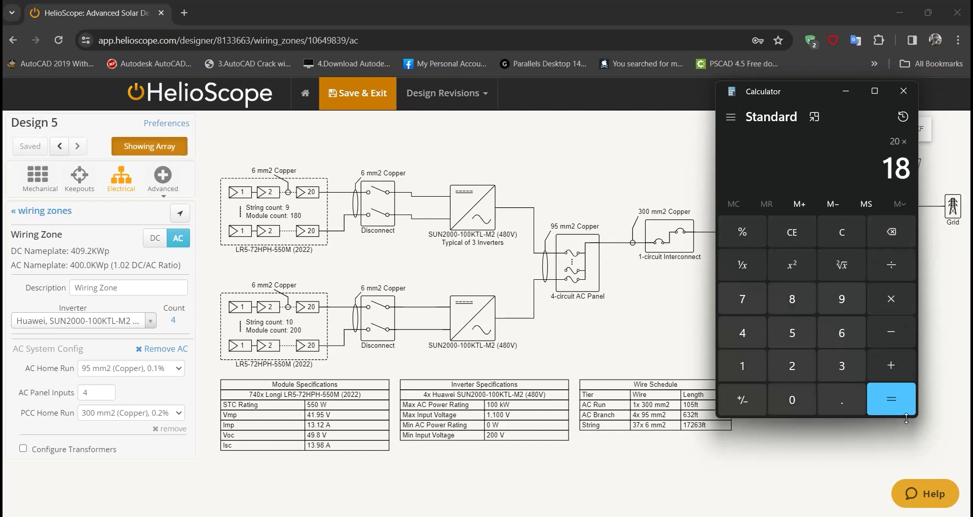
{"action": "left_click", "coordinate": [891, 399]}
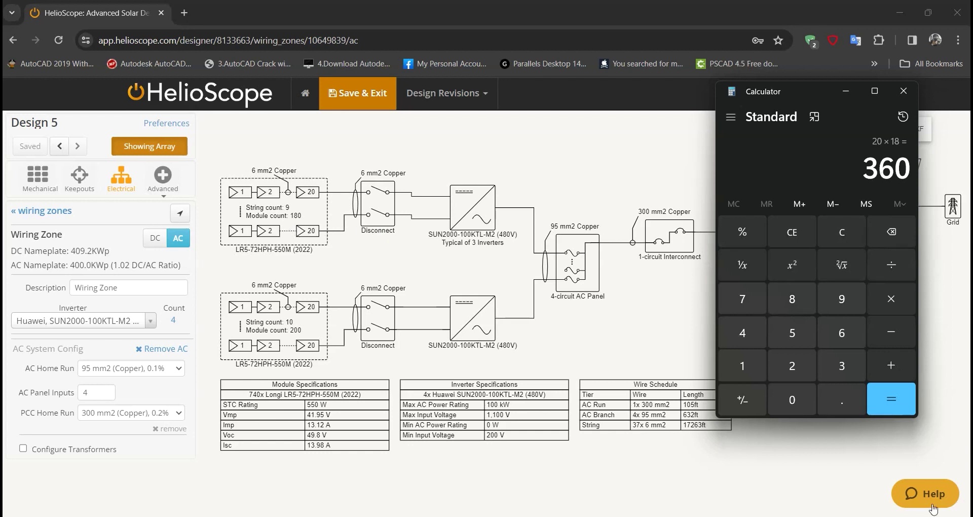
Multiply the 180 modules per inverter by 3 in Calculator and return to the single-line diagram
{"action": "key", "text": "alt+Tab"}
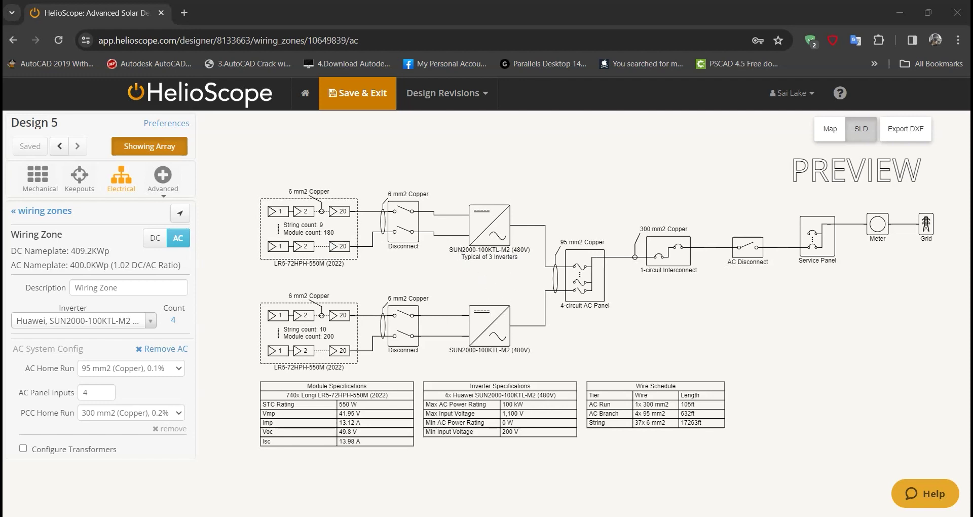
{"action": "key", "text": "alt+Tab"}
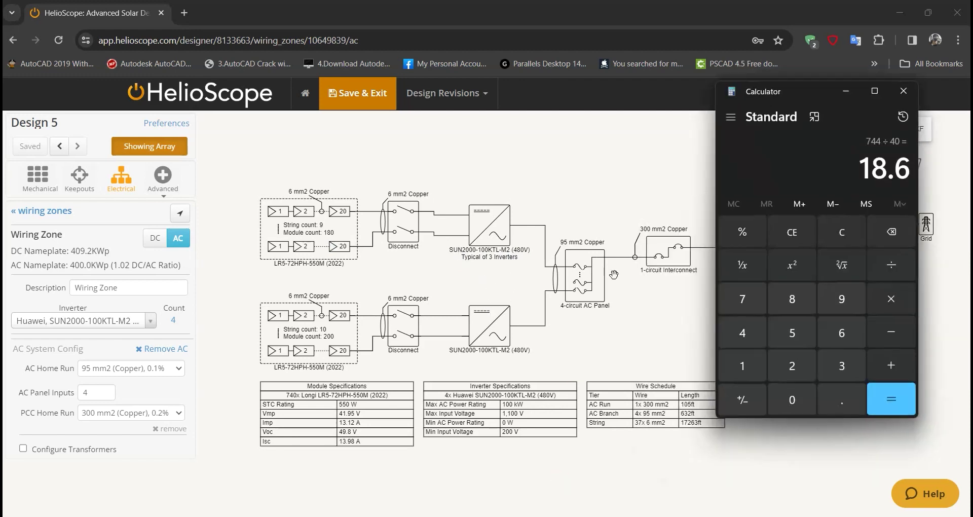
{"action": "left_click", "coordinate": [851, 232]}
{"action": "left_click", "coordinate": [745, 361]}
{"action": "left_click", "coordinate": [791, 303]}
{"action": "left_click", "coordinate": [783, 401]}
{"action": "left_click", "coordinate": [880, 300]}
{"action": "left_click", "coordinate": [839, 364]}
{"action": "left_click", "coordinate": [879, 405]}
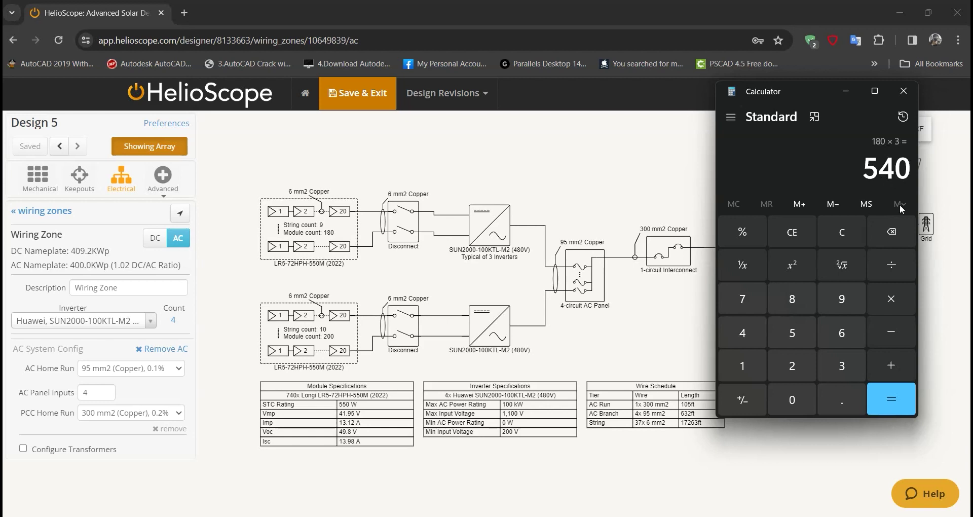
{"action": "left_click", "coordinate": [558, 203]}
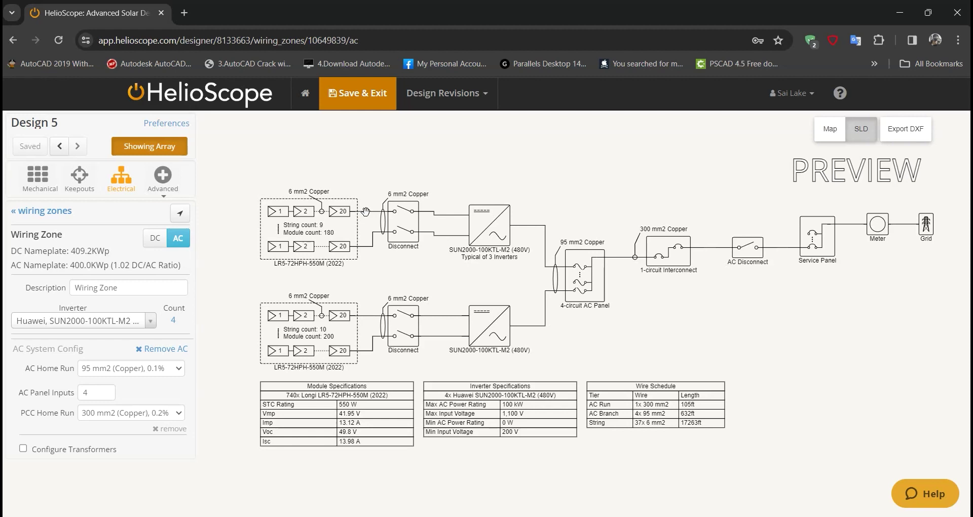
Return to the map view, open the wiring zone's DC settings and set the minimum string size to 19
{"action": "left_click", "coordinate": [122, 183]}
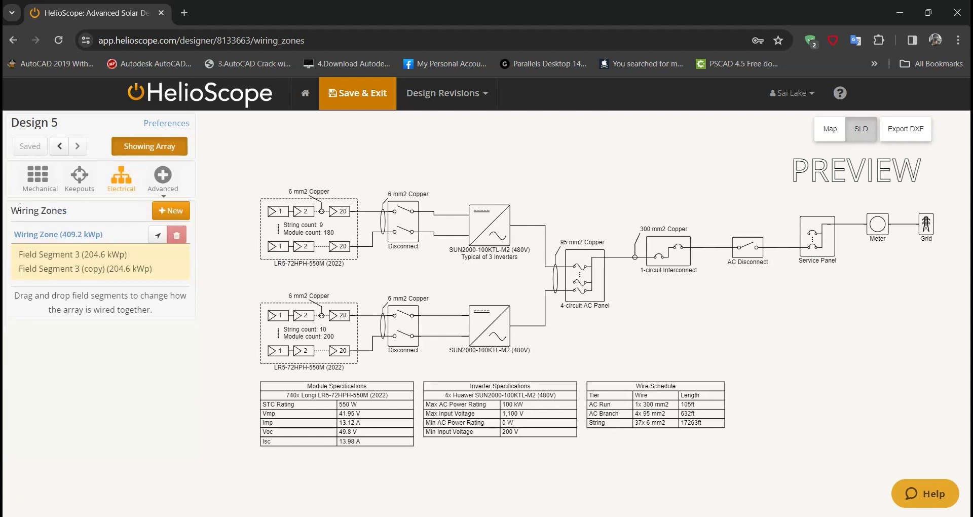
{"action": "left_click", "coordinate": [830, 130]}
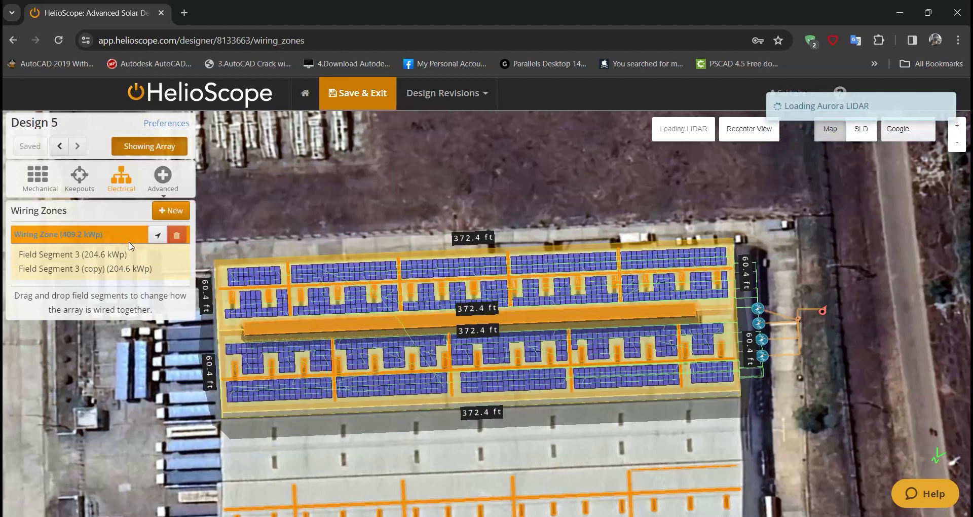
{"action": "left_click", "coordinate": [71, 234]}
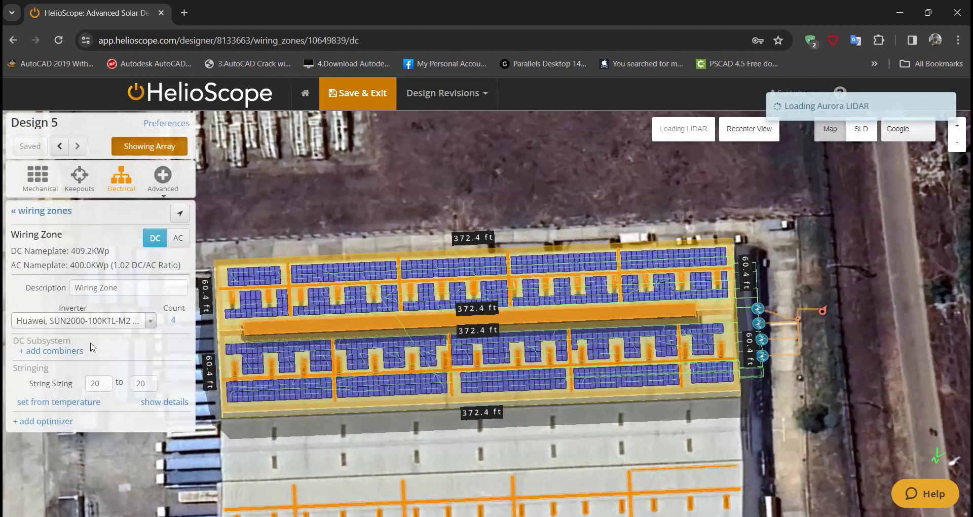
{"action": "double_click", "coordinate": [91, 383]}
{"action": "type", "text": "4"}
{"action": "type", "text": "9"}
{"action": "left_click", "coordinate": [172, 379]}
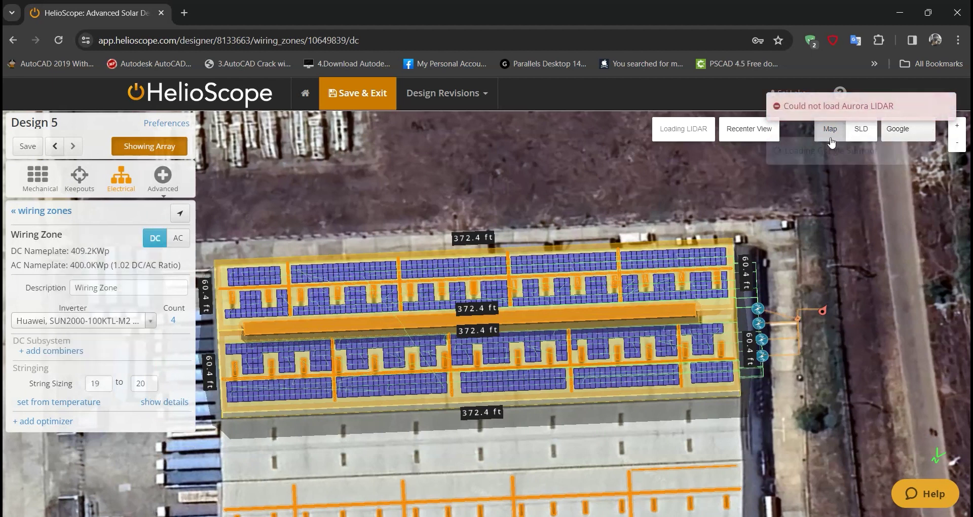
Display the whole updated single-line diagram and bring Calculator up alongside it
{"action": "left_click", "coordinate": [861, 128]}
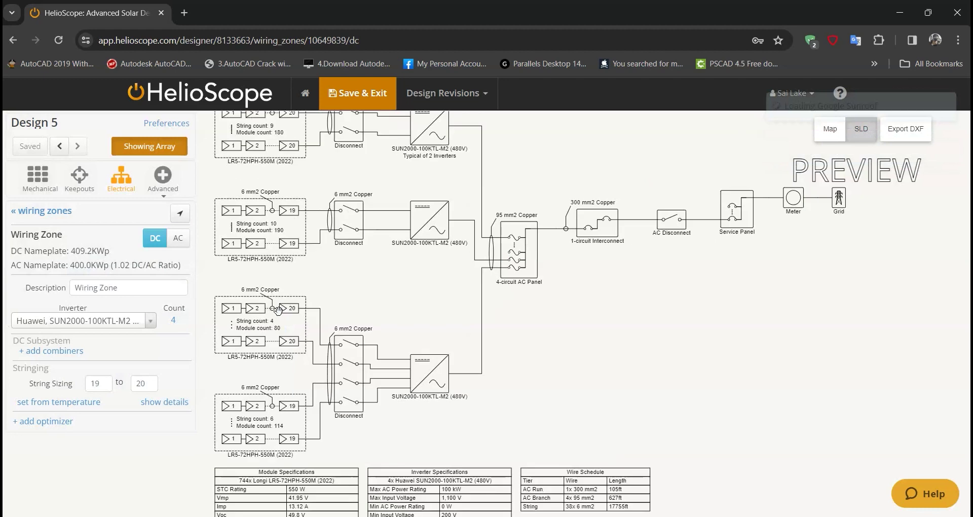
{"action": "left_click", "coordinate": [284, 149]}
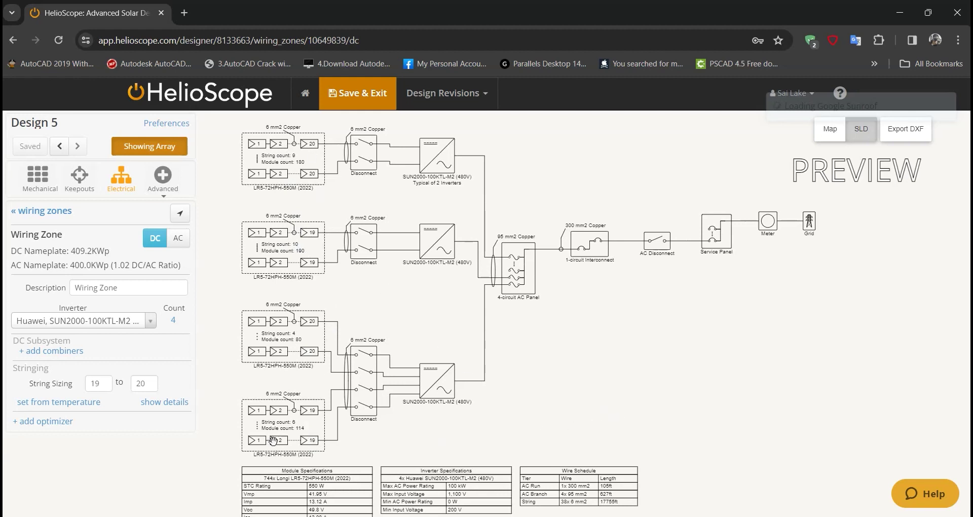
{"action": "key", "text": "alt+Tab"}
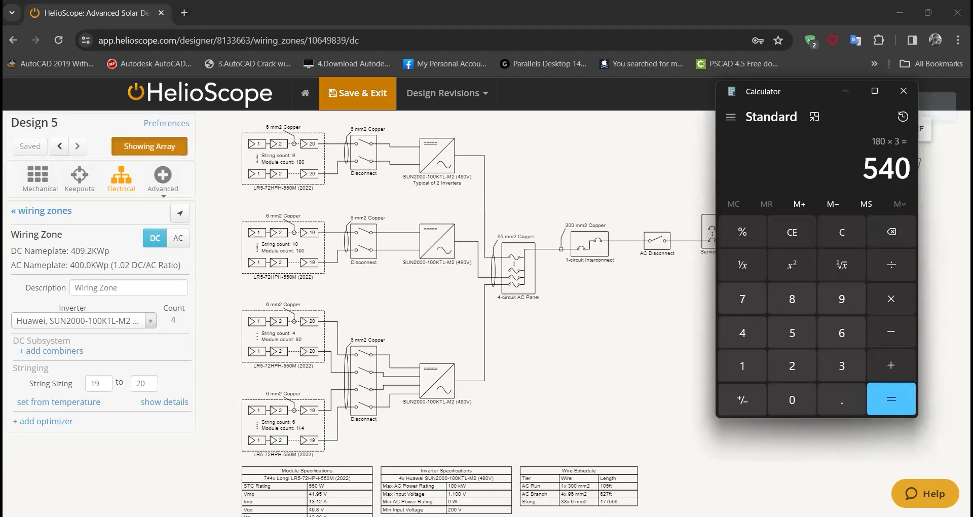
{"action": "left_click", "coordinate": [842, 232]}
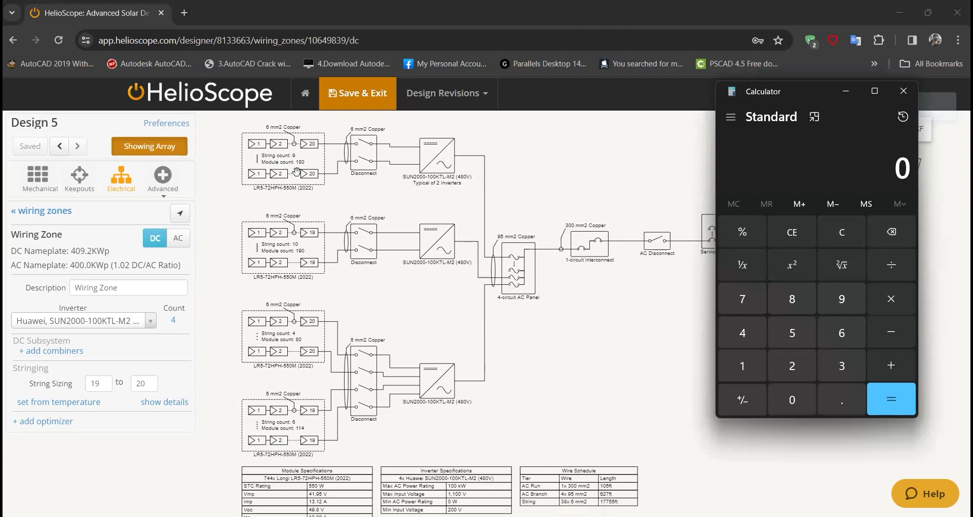
{"action": "left_click", "coordinate": [745, 366]}
{"action": "left_click", "coordinate": [813, 314]}
{"action": "key", "text": "0"}
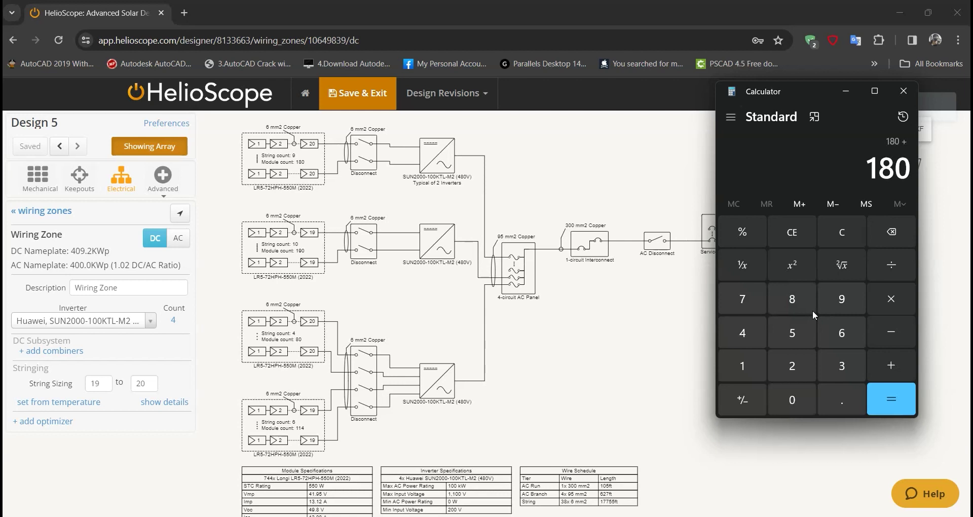
{"action": "type", "text": "190"}
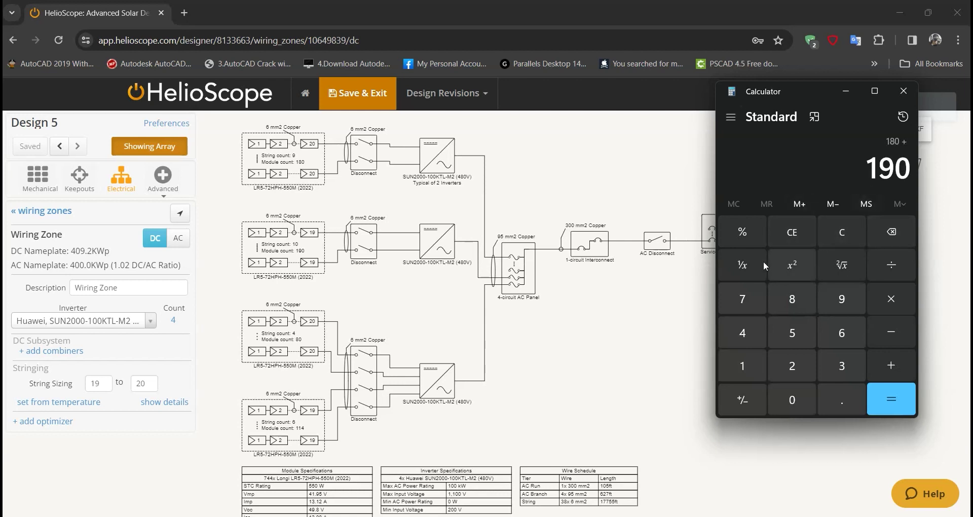
{"action": "left_click", "coordinate": [846, 232]}
Add the diagram's module counts for all inverters in Calculator: 180, 180, 190, 80 and 114
{"action": "type", "text": "1"}
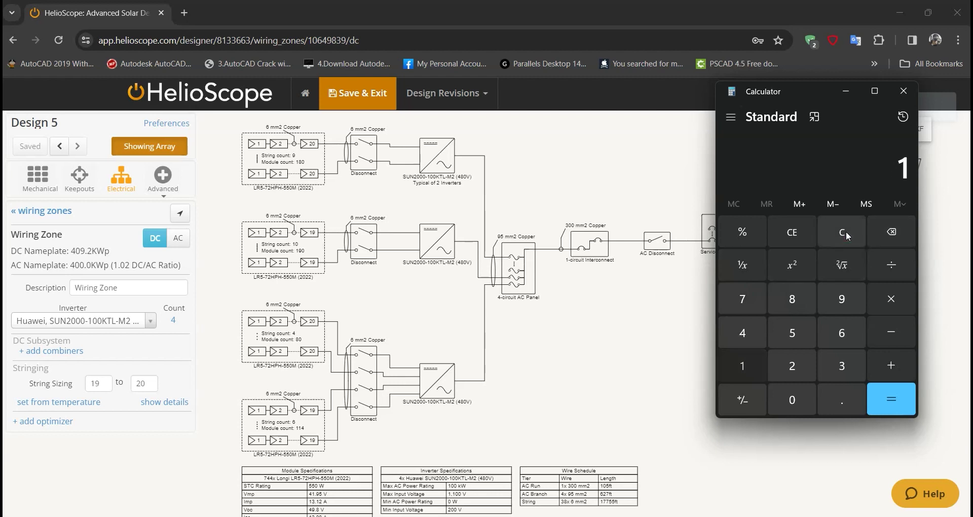
{"action": "type", "text": "80+180+19"}
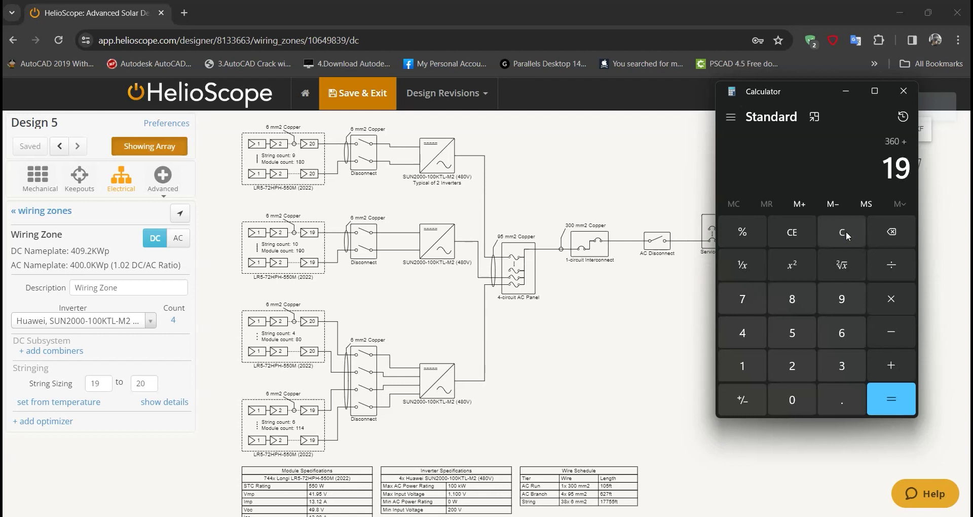
{"action": "type", "text": "0"}
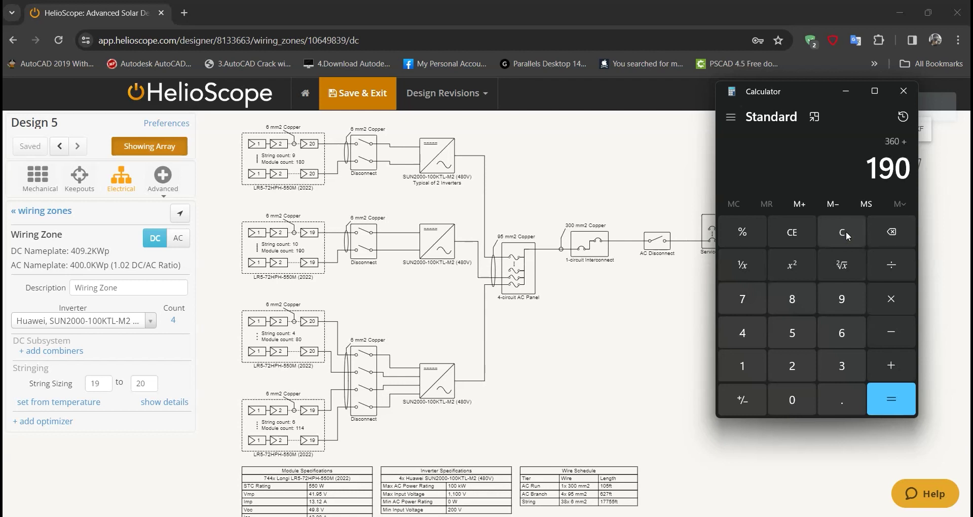
{"action": "type", "text": "+8"}
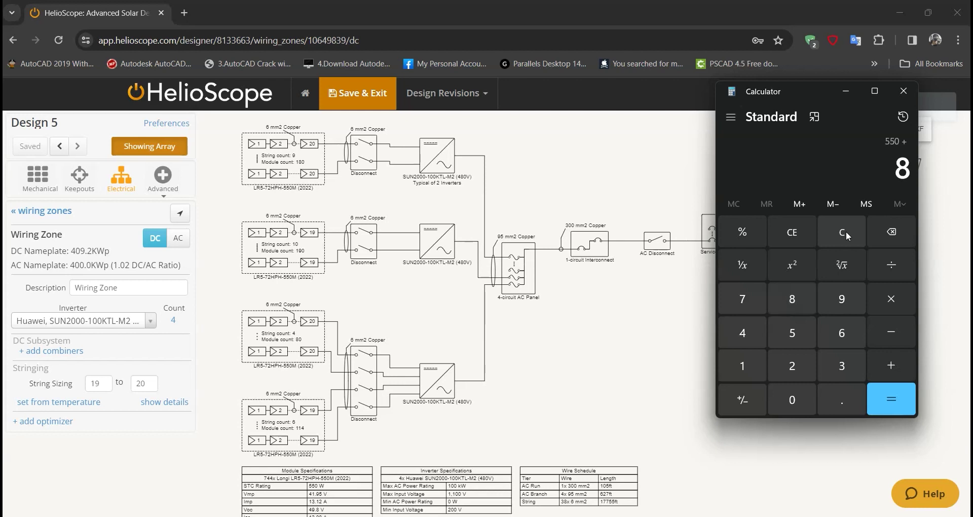
{"action": "type", "text": "0+"}
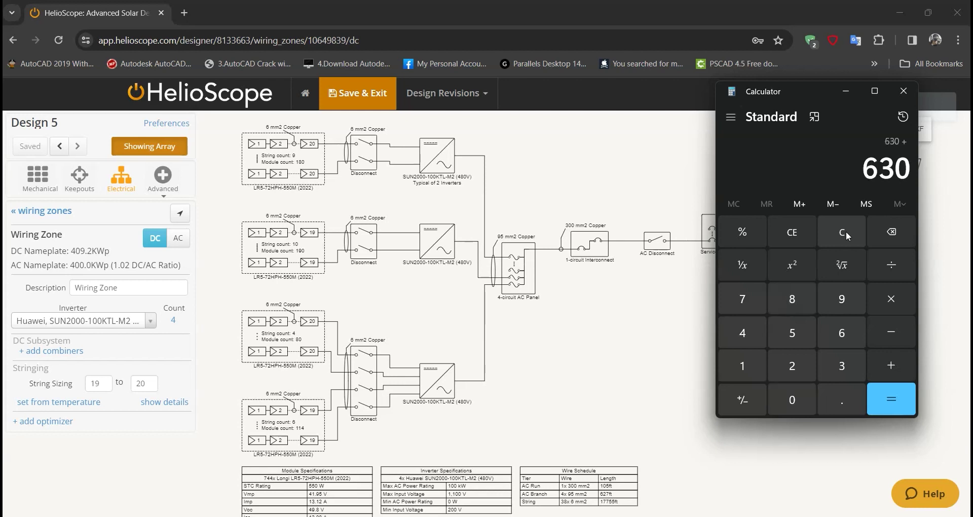
{"action": "type", "text": "11"}
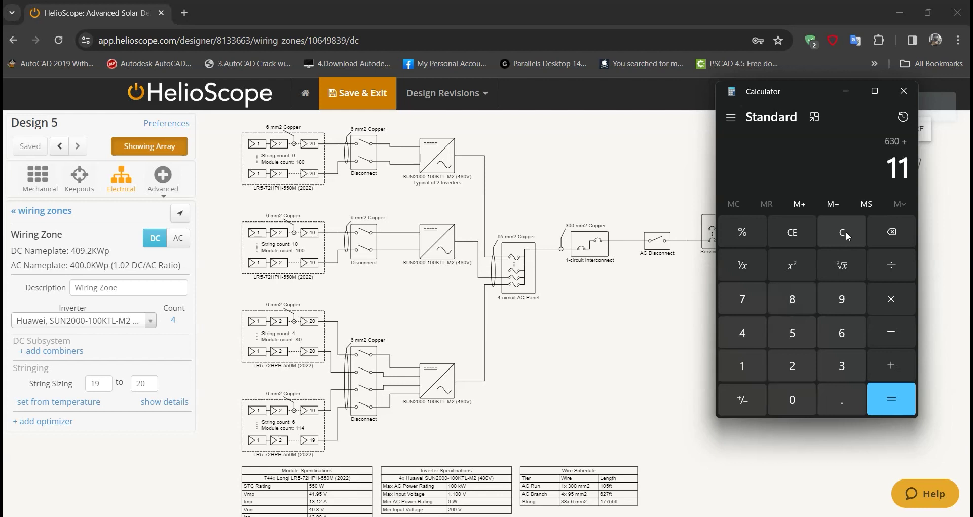
{"action": "type", "text": "4"}
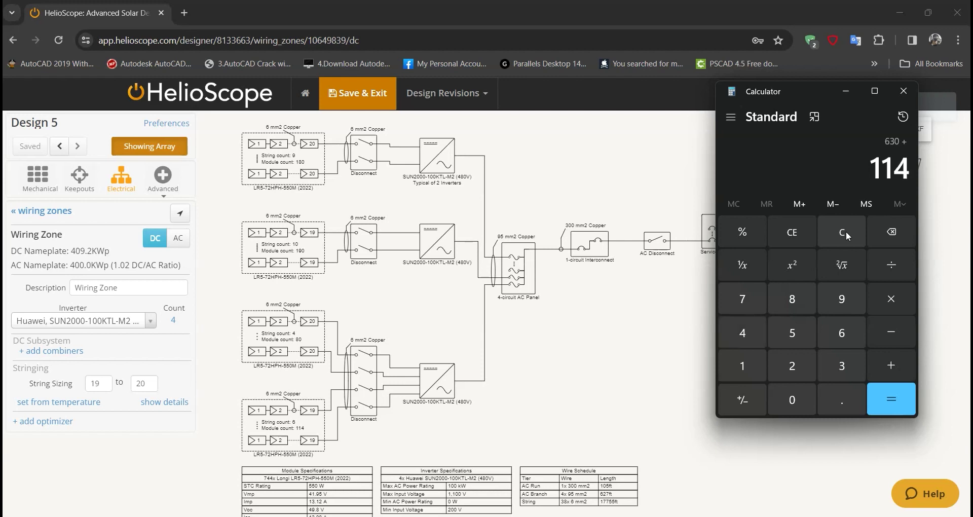
{"action": "type", "text": "+"}
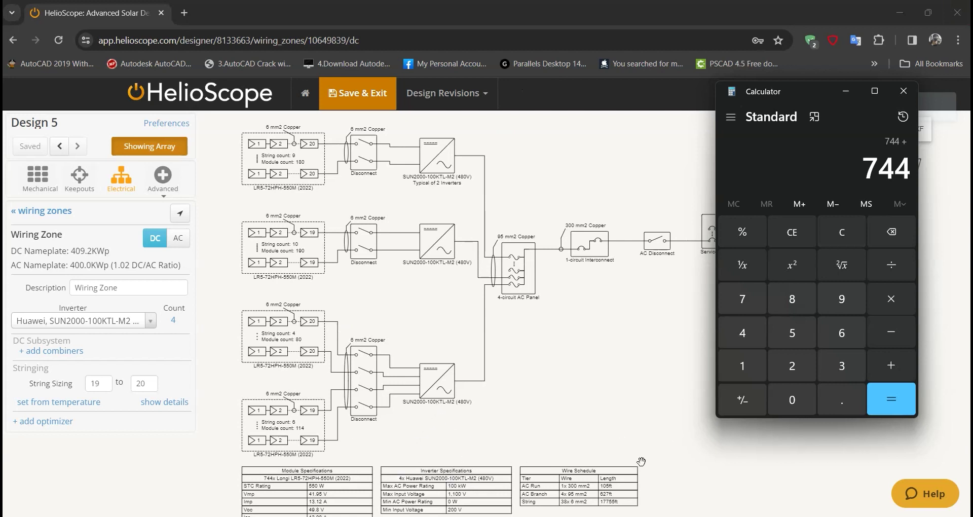
Switch to the String Sizing workbook in Excel and check the RC Roof module total and its 20- and 19-module string rows
{"action": "mouse_move", "coordinate": [583, 516]}
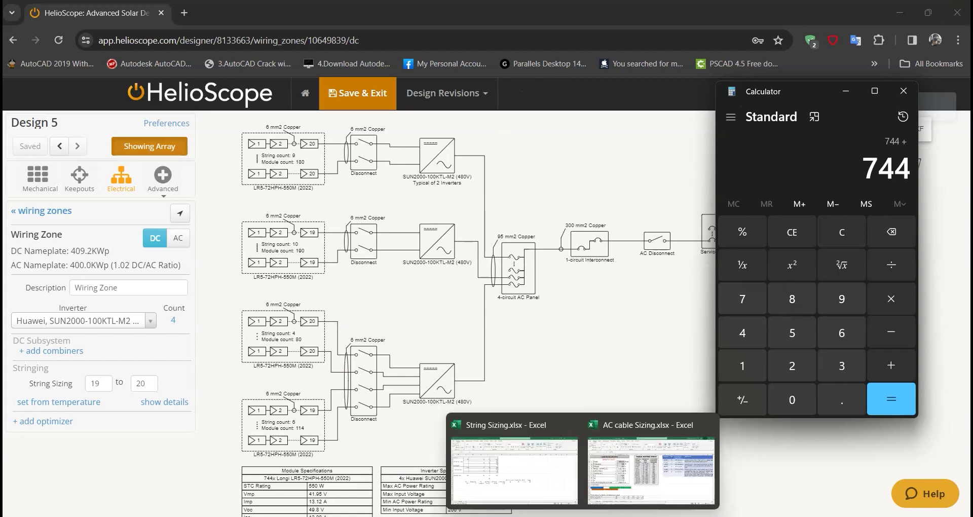
{"action": "left_click", "coordinate": [562, 497]}
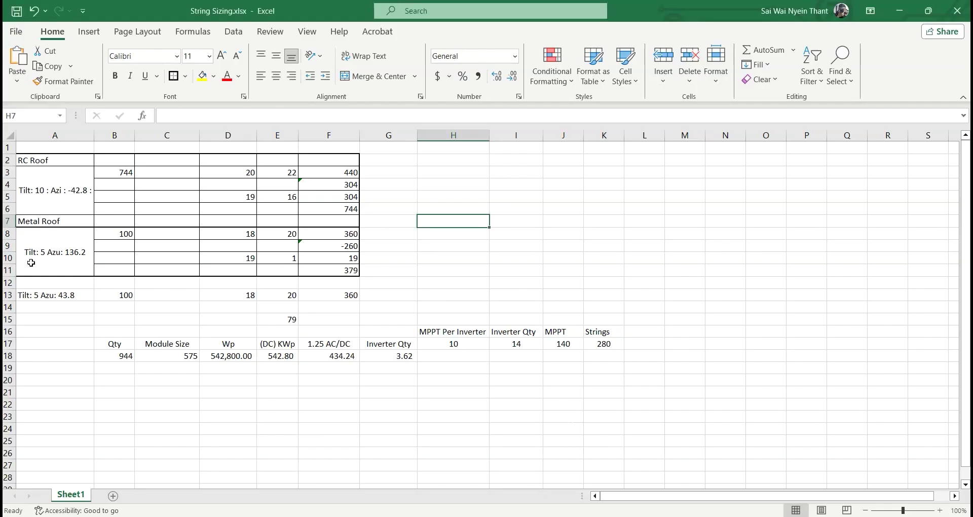
{"action": "left_click", "coordinate": [127, 178]}
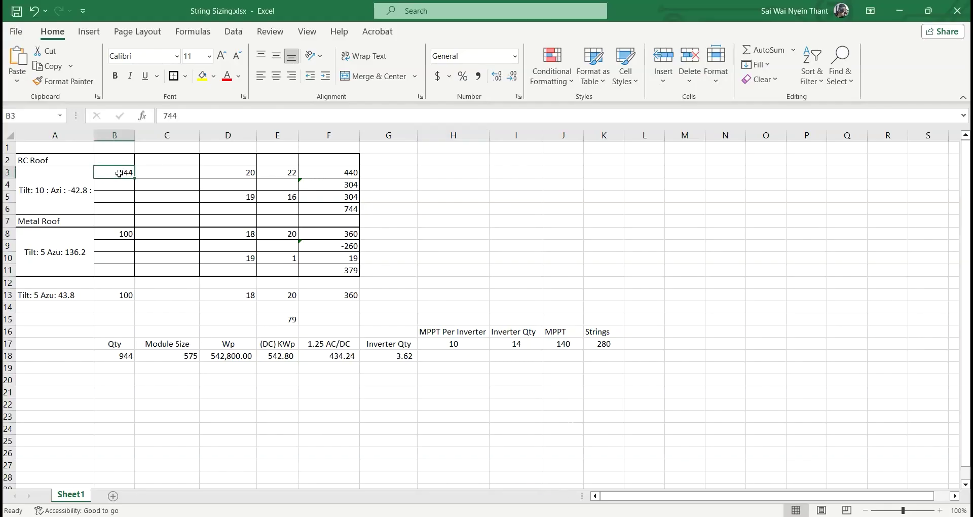
{"action": "left_click_drag", "start_coordinate": [120, 173], "coordinate": [326, 212]}
{"action": "left_click", "coordinate": [244, 171]}
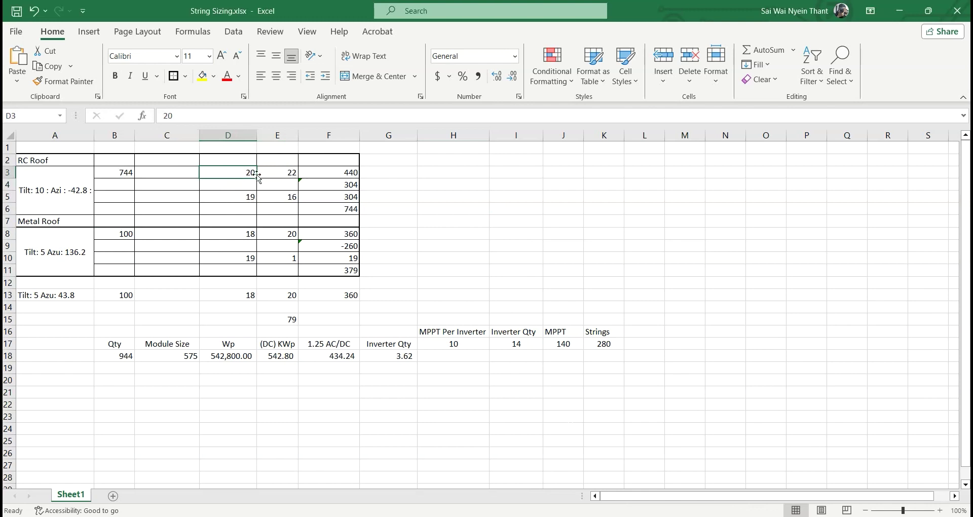
{"action": "left_click_drag", "start_coordinate": [249, 172], "coordinate": [292, 172]}
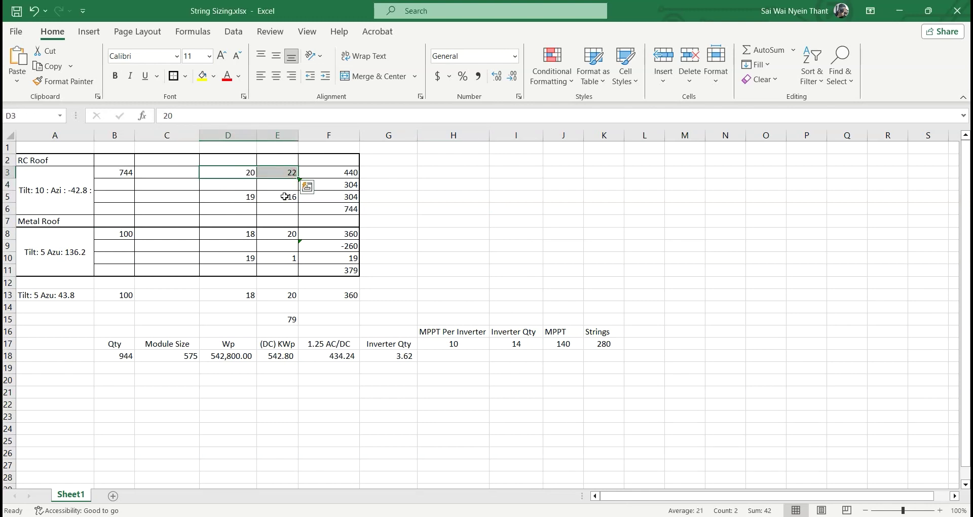
{"action": "left_click", "coordinate": [284, 196]}
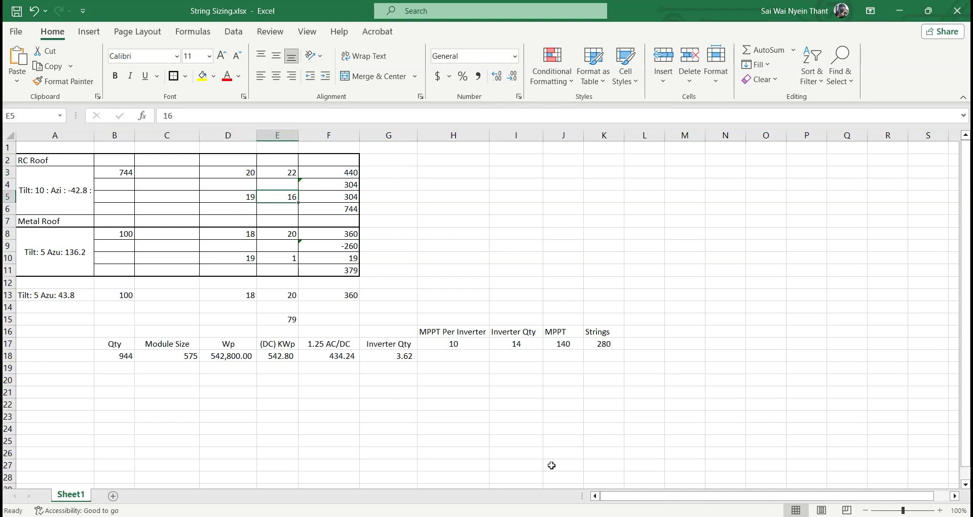
Switch back to HelioScope and examine each inverter's string and module counts in the single-line diagram, along with its specification tables
{"action": "mouse_move", "coordinate": [583, 516]}
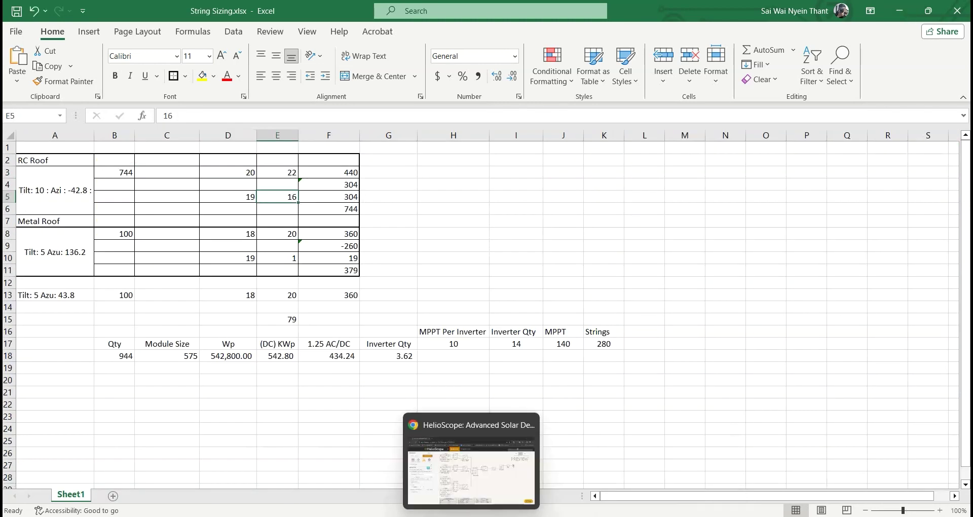
{"action": "left_click", "coordinate": [473, 516]}
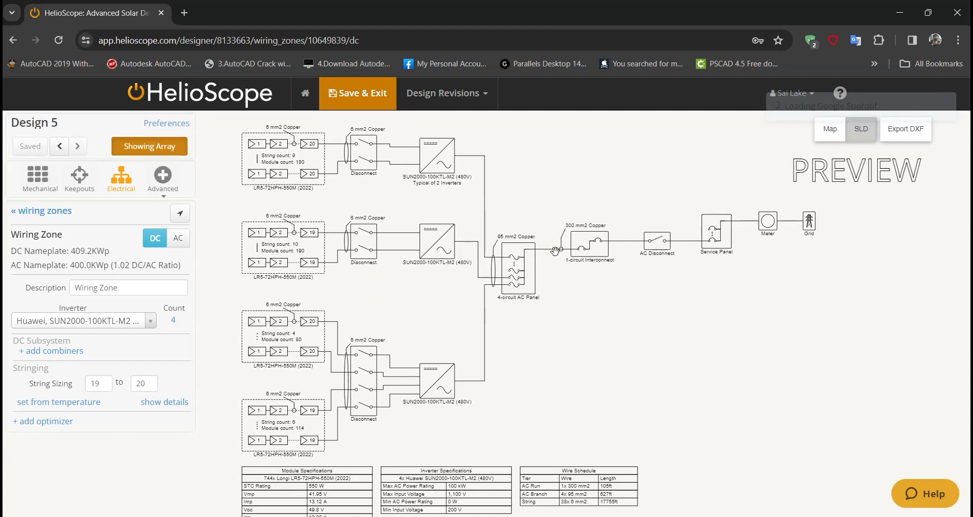
{"action": "scroll", "coordinate": [430, 431], "scroll_direction": "down", "scroll_amount": 2}
{"action": "scroll", "coordinate": [397, 404], "scroll_direction": "up", "scroll_amount": 3}
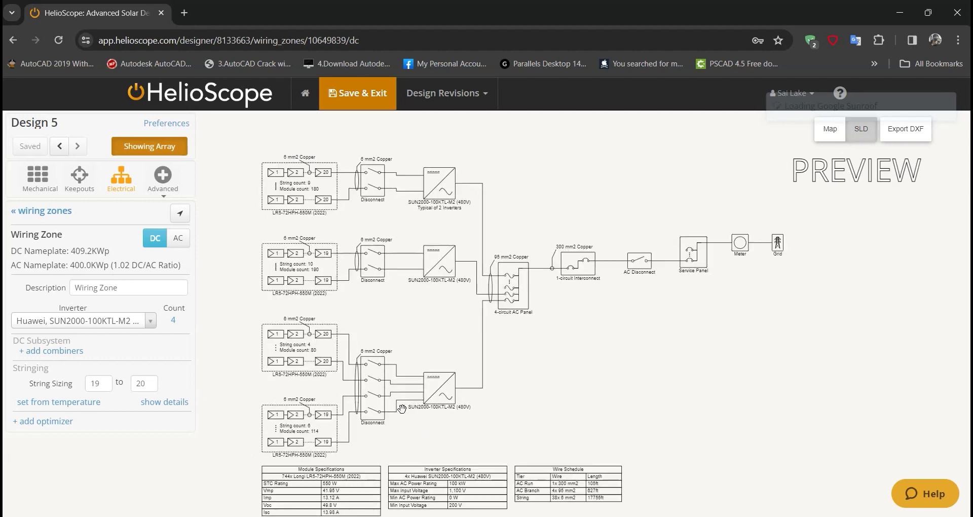
{"action": "left_click_drag", "start_coordinate": [439, 405], "coordinate": [425, 377]}
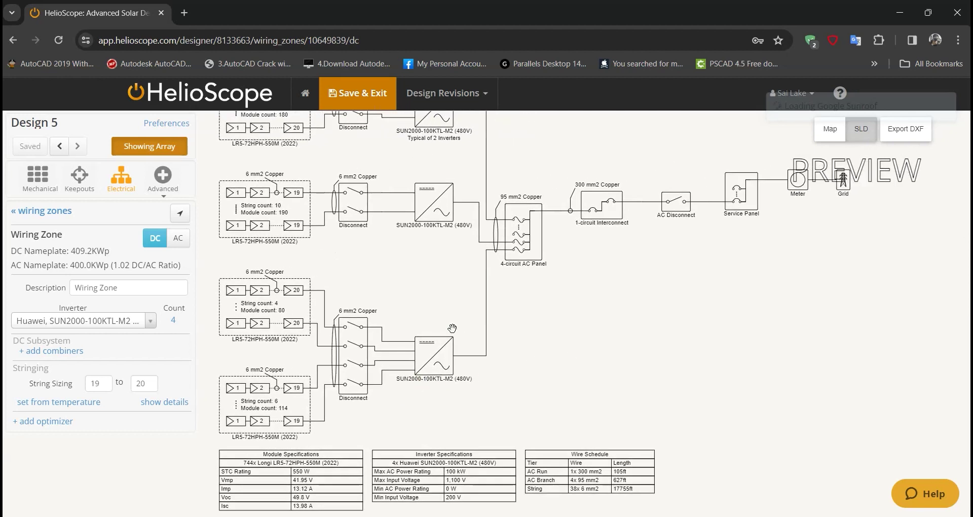
{"action": "left_click_drag", "start_coordinate": [364, 305], "coordinate": [372, 313]}
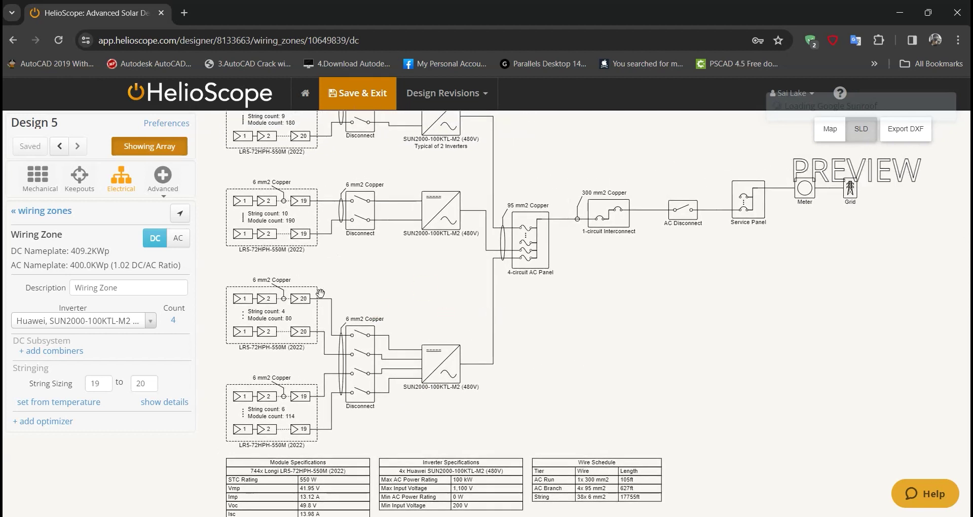
{"action": "scroll", "coordinate": [577, 257], "scroll_direction": "down", "scroll_amount": 3}
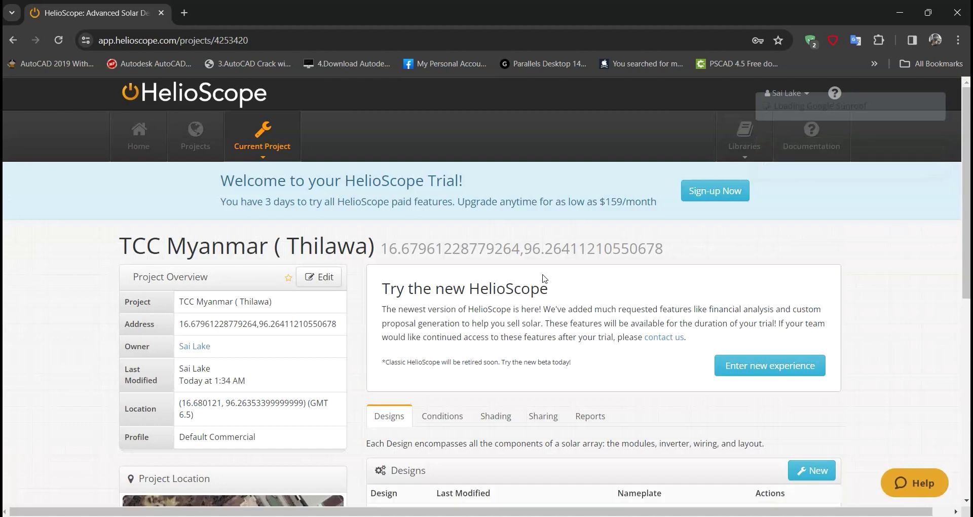
Open Condition Set 1 for editing from the project's conditions and review its weather dataset options
{"action": "scroll", "coordinate": [536, 262], "scroll_direction": "down", "scroll_amount": 2}
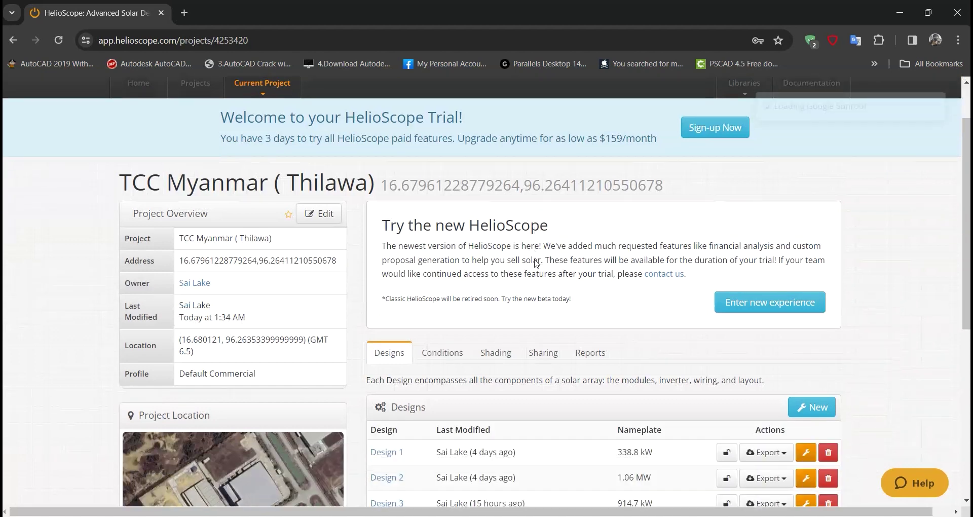
{"action": "scroll", "coordinate": [573, 271], "scroll_direction": "down", "scroll_amount": 1}
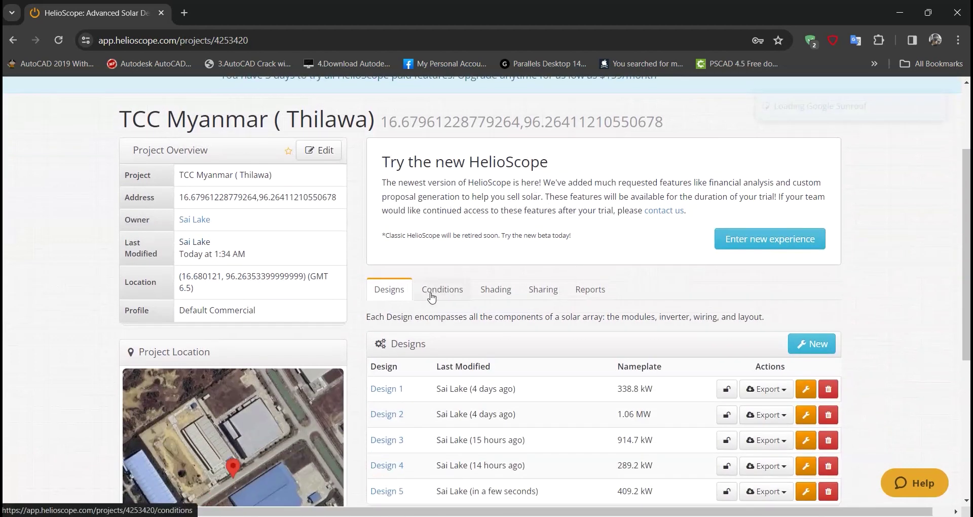
{"action": "left_click", "coordinate": [431, 291]}
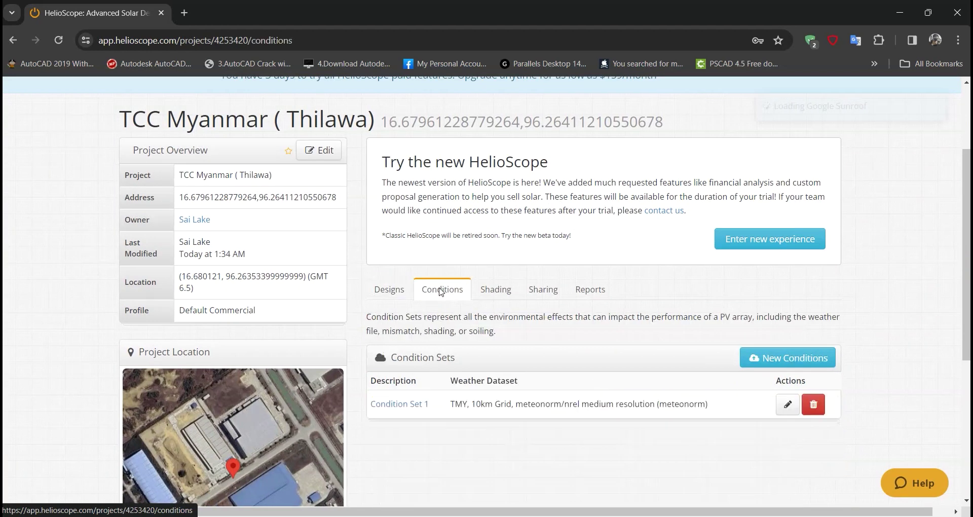
{"action": "scroll", "coordinate": [595, 296], "scroll_direction": "down", "scroll_amount": 1}
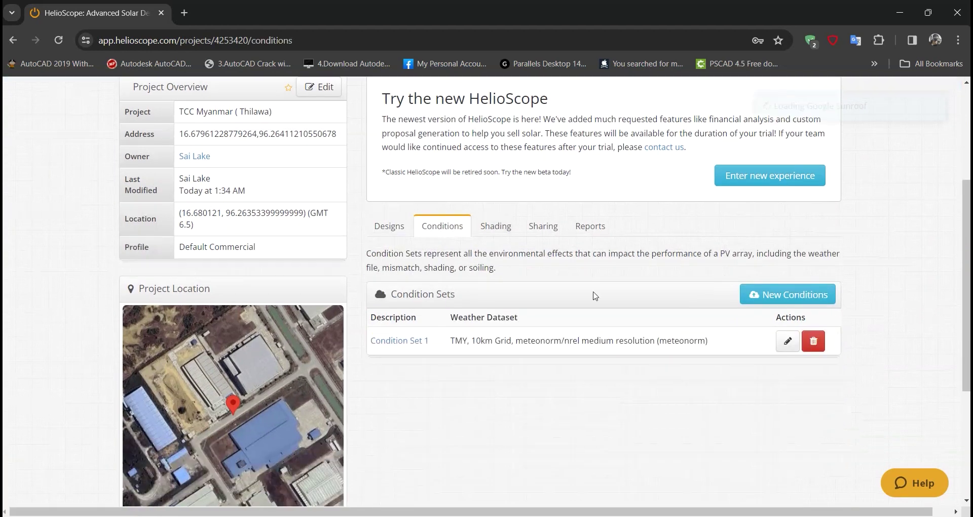
{"action": "left_click", "coordinate": [788, 342]}
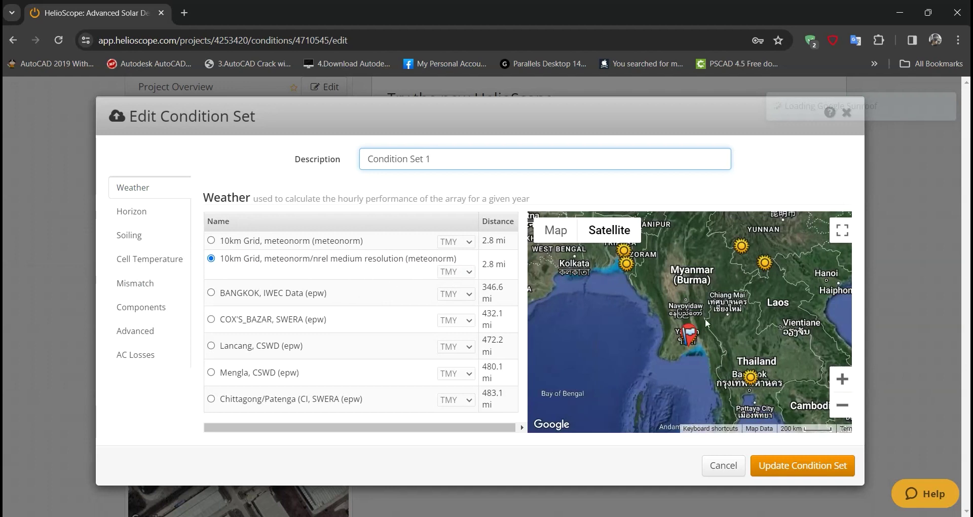
{"action": "scroll", "coordinate": [744, 323], "scroll_direction": "down", "scroll_amount": 2}
Review Condition Set 1's horizon profile, monthly soiling percentages and available cell temperature models
{"action": "left_click", "coordinate": [128, 213]}
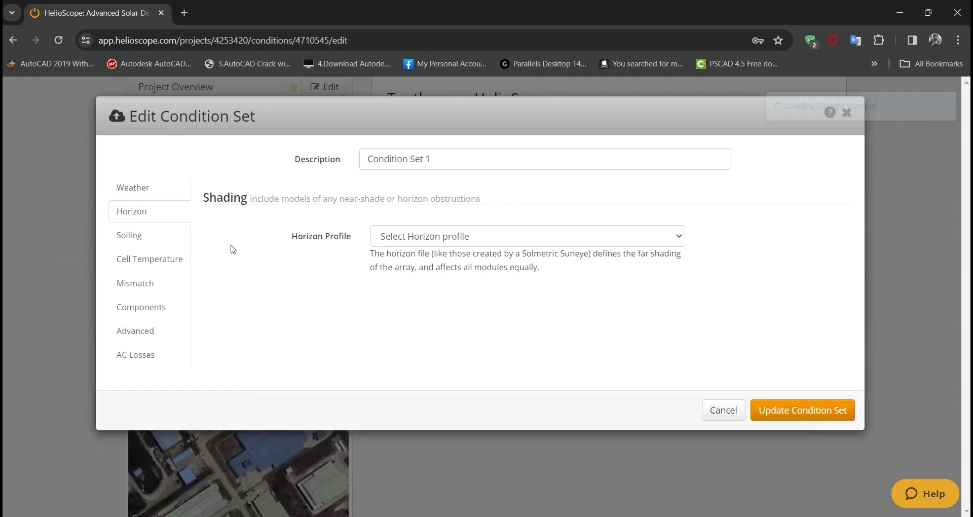
{"action": "left_click", "coordinate": [136, 235]}
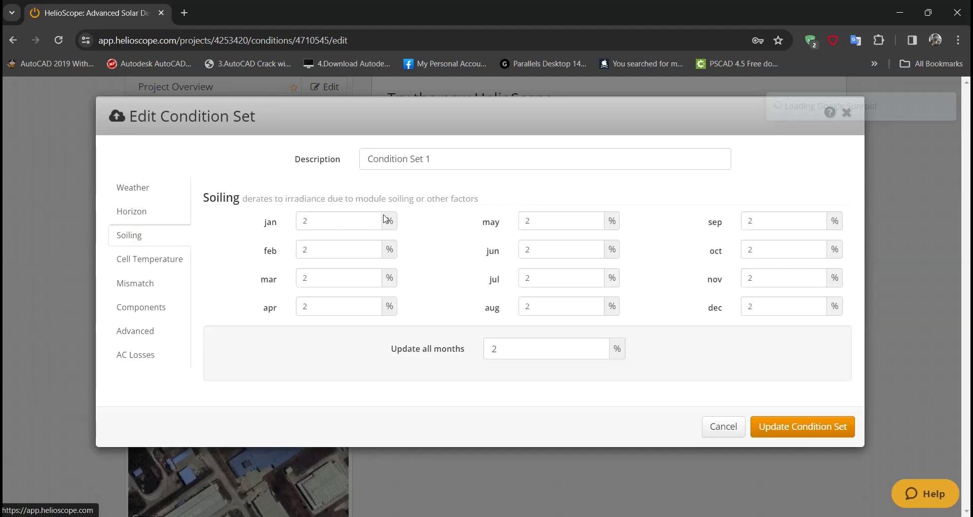
{"action": "left_click", "coordinate": [326, 218]}
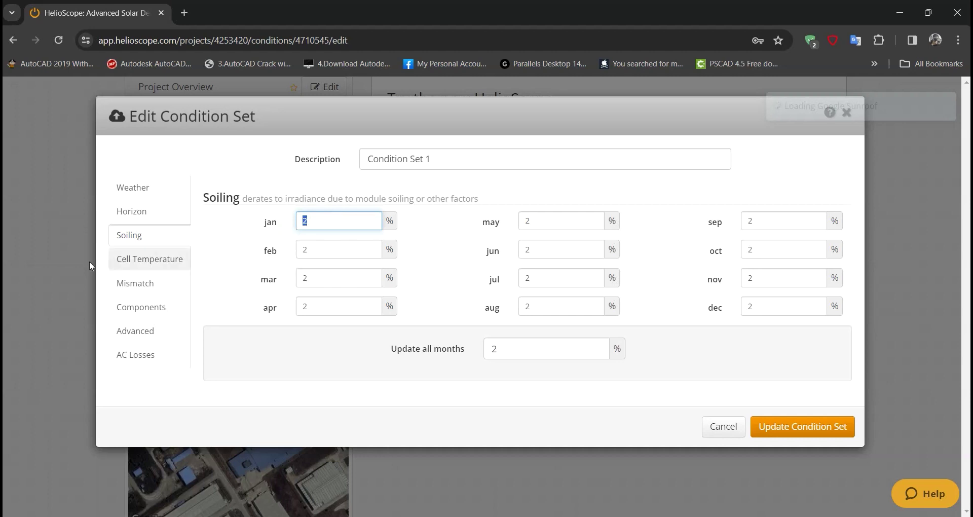
{"action": "left_click", "coordinate": [134, 271]}
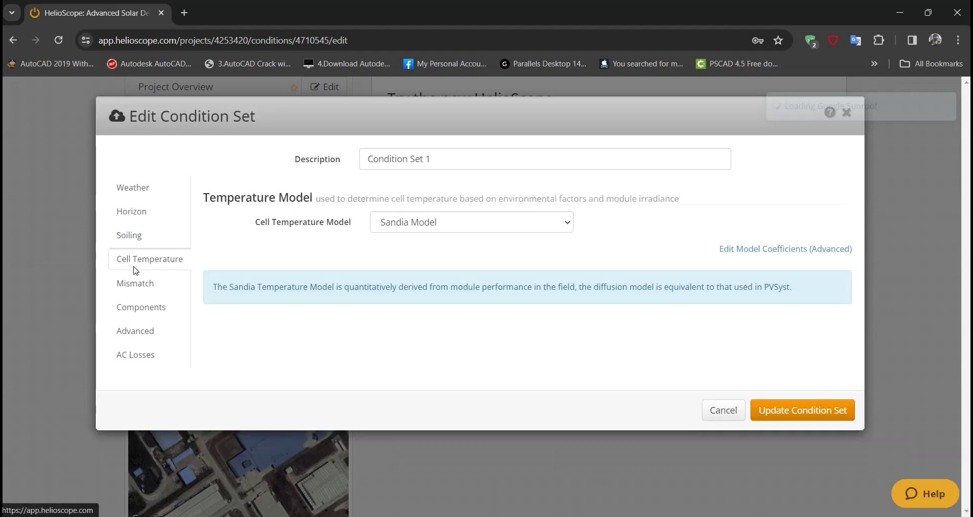
{"action": "left_click", "coordinate": [410, 225]}
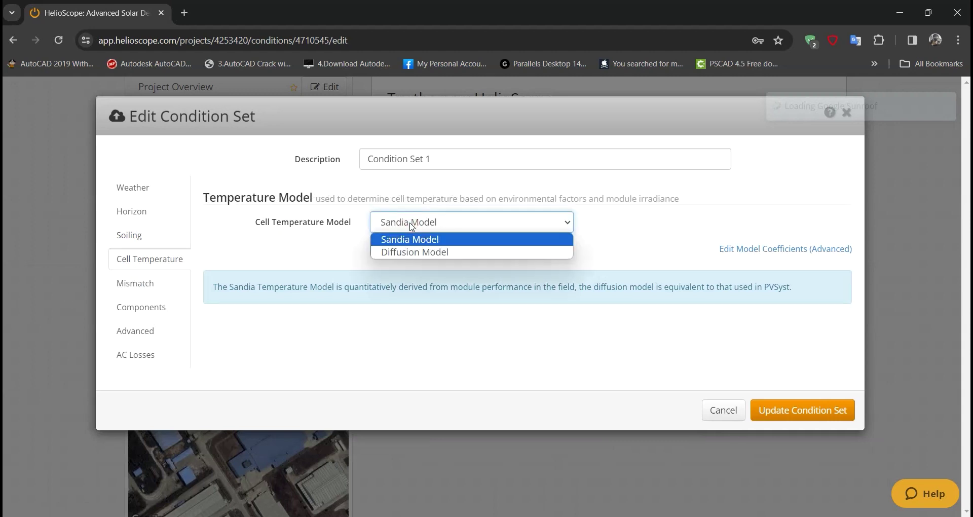
{"action": "left_click", "coordinate": [411, 225]}
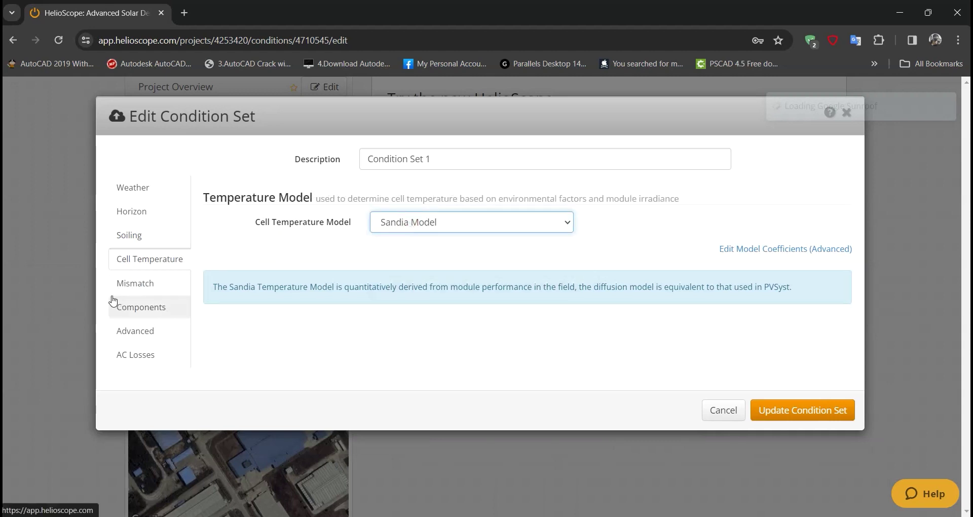
Review Condition Set 1's mismatch, component, advanced and AC loss settings, and close it without updating
{"action": "left_click", "coordinate": [144, 293]}
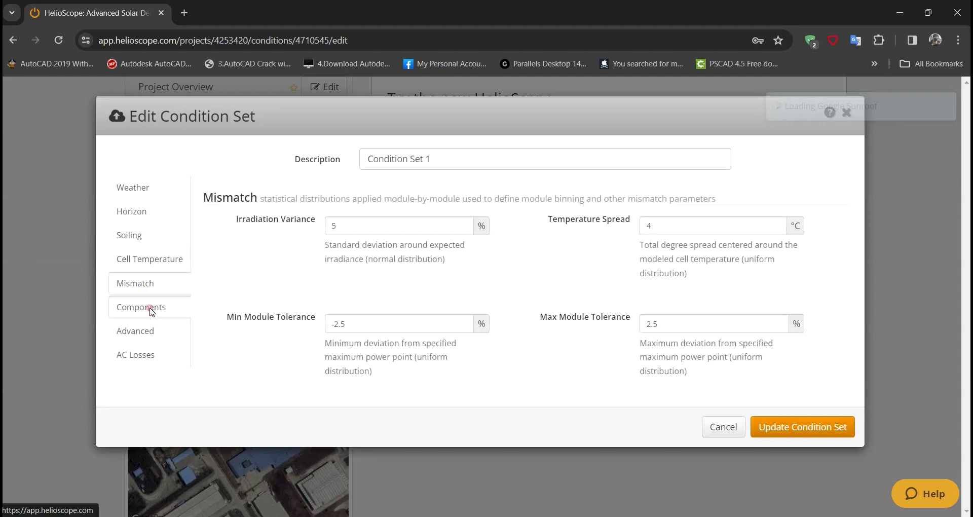
{"action": "left_click", "coordinate": [145, 306]}
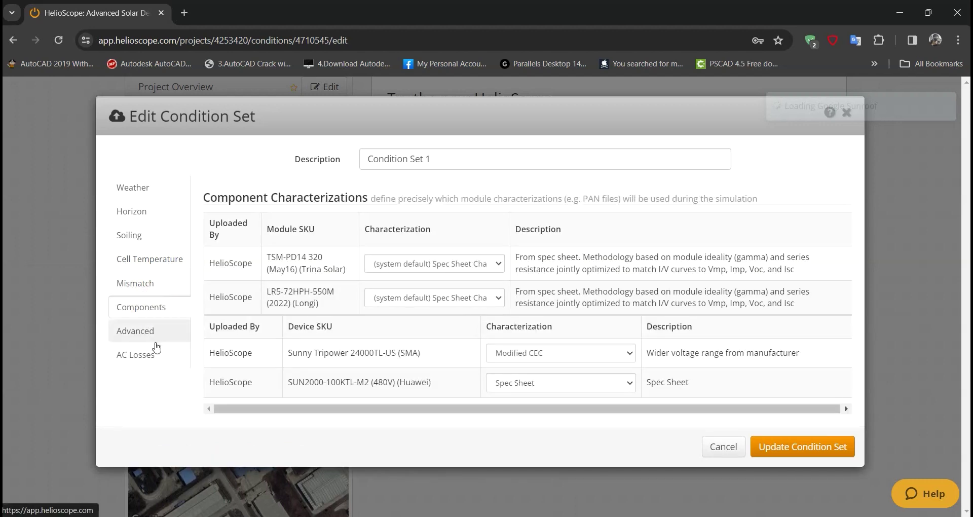
{"action": "left_click", "coordinate": [151, 330]}
{"action": "left_click", "coordinate": [139, 356]}
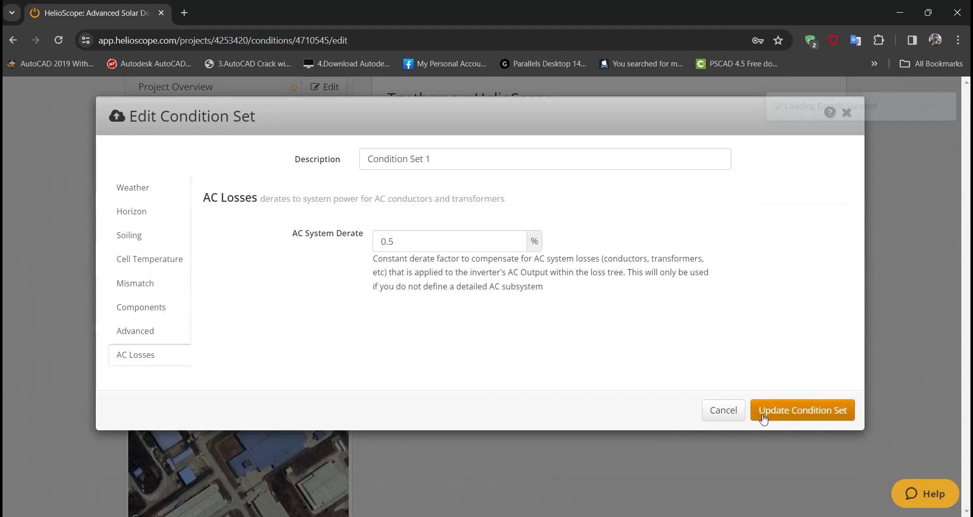
{"action": "left_click", "coordinate": [722, 409]}
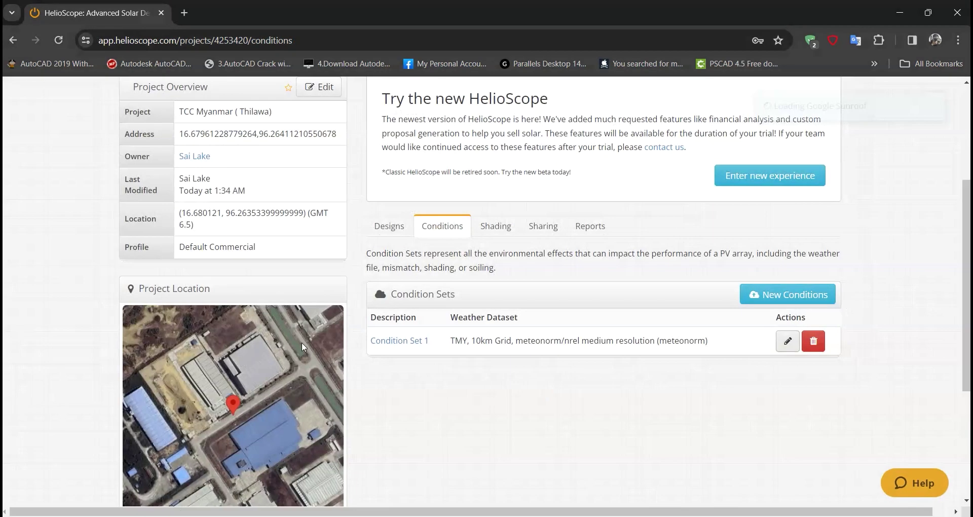
Check the project's shading settings and run the energy yield simulation for Design 5 with Condition Set 1
{"action": "left_click", "coordinate": [495, 229]}
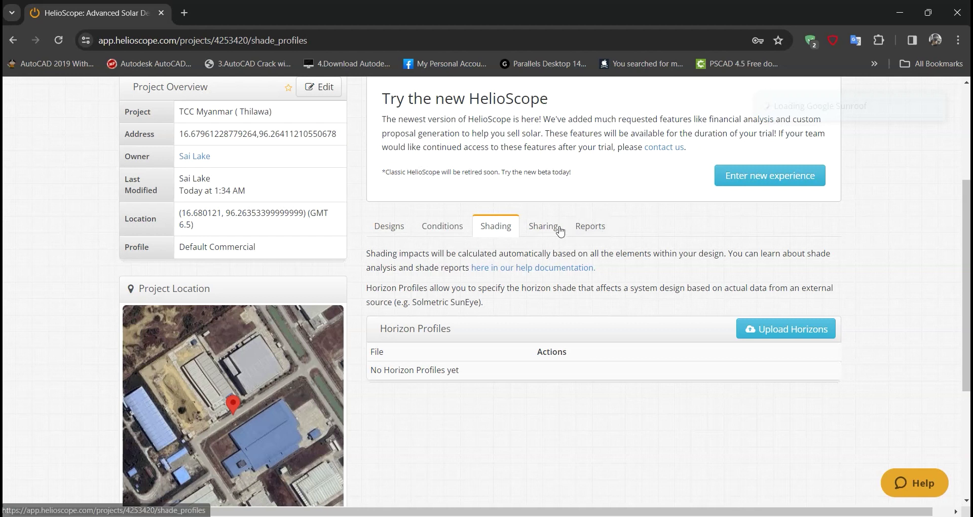
{"action": "left_click", "coordinate": [592, 226]}
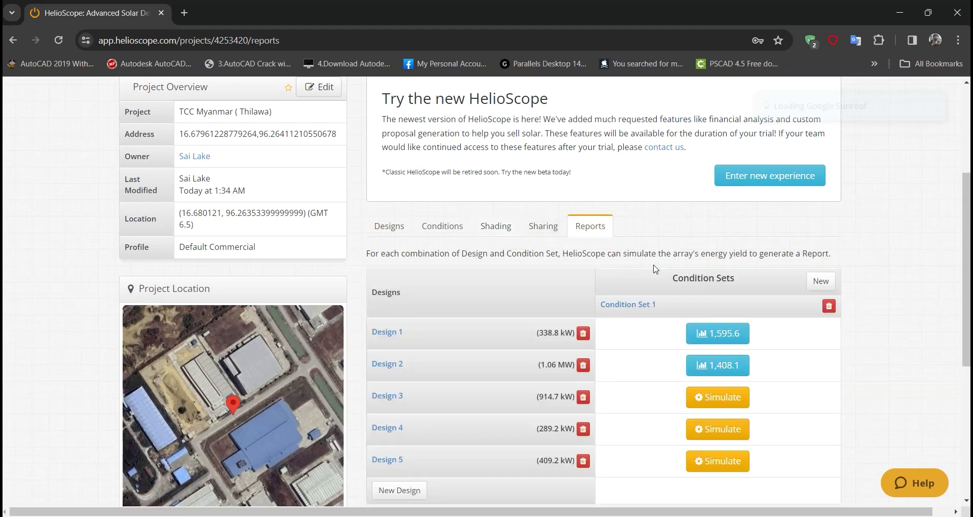
{"action": "scroll", "coordinate": [678, 479], "scroll_direction": "down", "scroll_amount": 1}
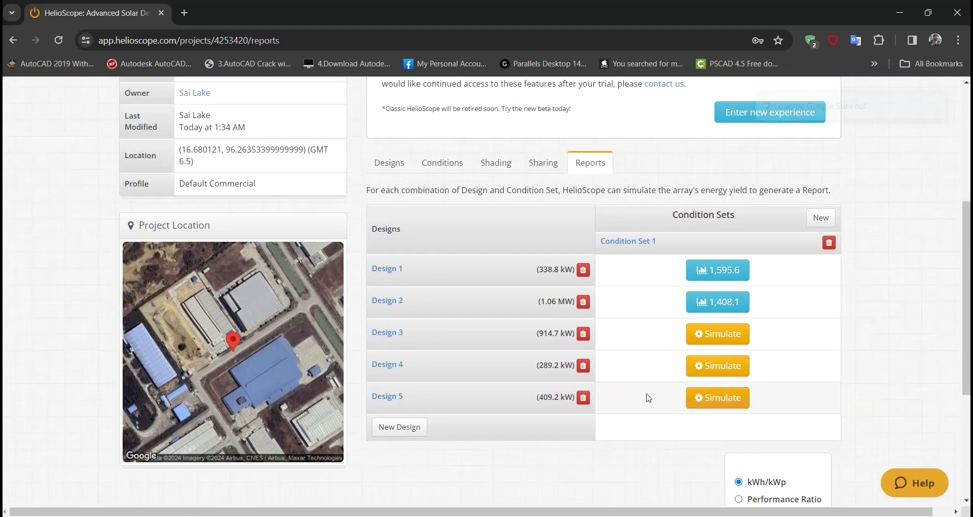
{"action": "left_click", "coordinate": [704, 401]}
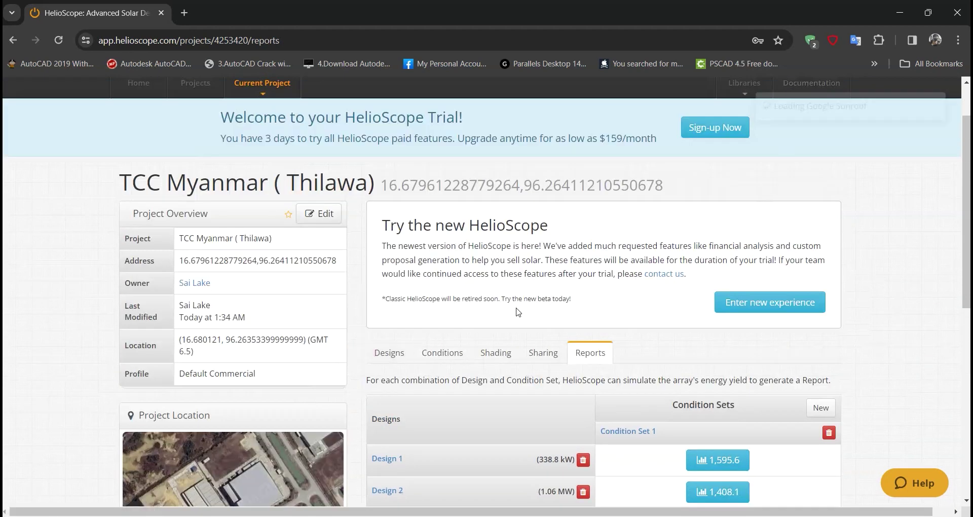
Open Design 5's production report and examine its system metrics, monthly production and sources of system loss
{"action": "scroll", "coordinate": [518, 311], "scroll_direction": "down", "scroll_amount": 4}
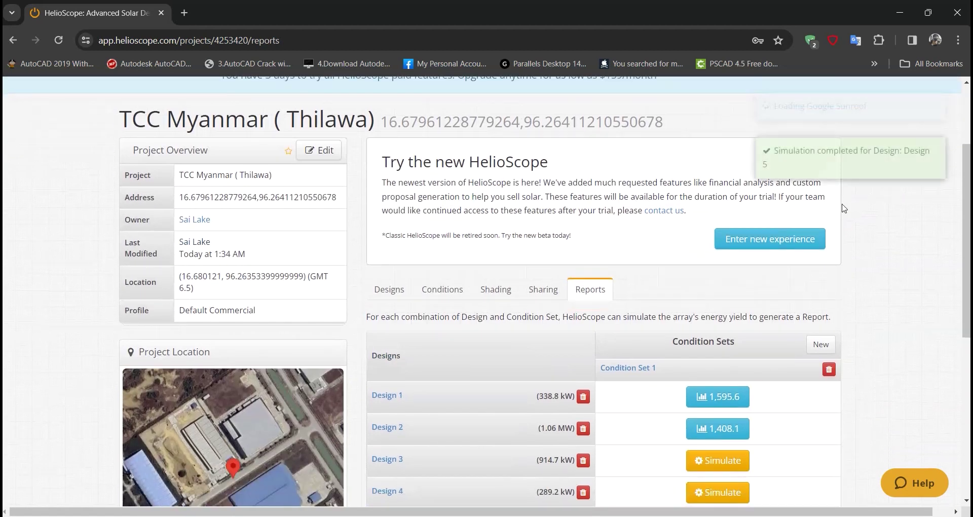
{"action": "scroll", "coordinate": [892, 208], "scroll_direction": "down", "scroll_amount": 3}
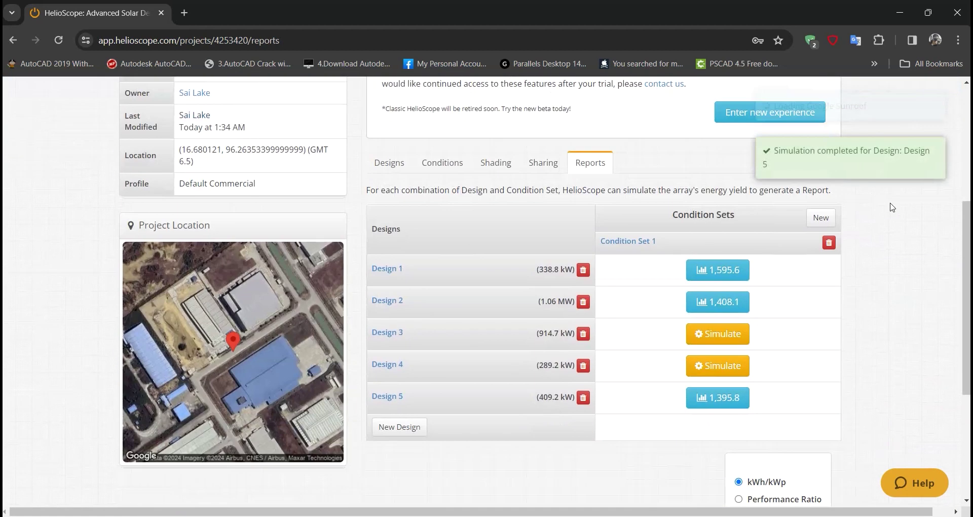
{"action": "left_click", "coordinate": [735, 398]}
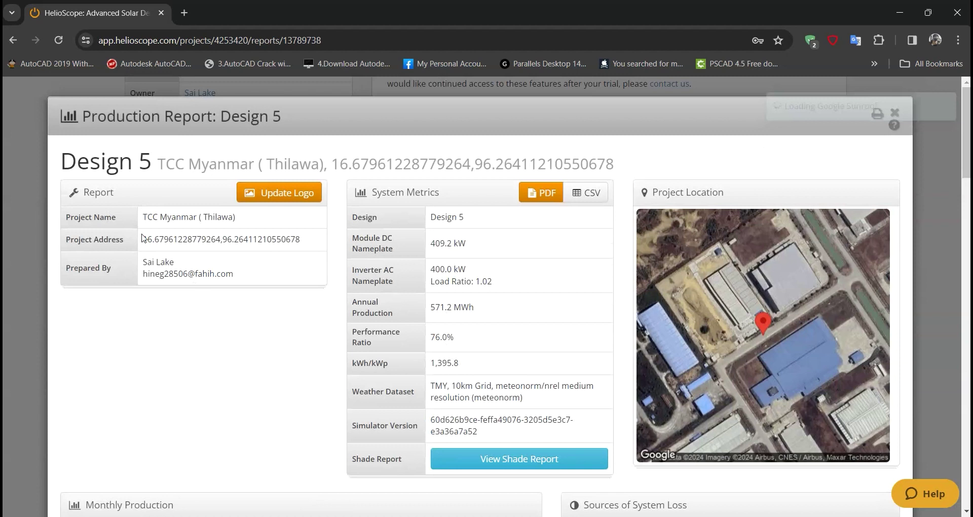
{"action": "scroll", "coordinate": [265, 295], "scroll_direction": "down", "scroll_amount": 6}
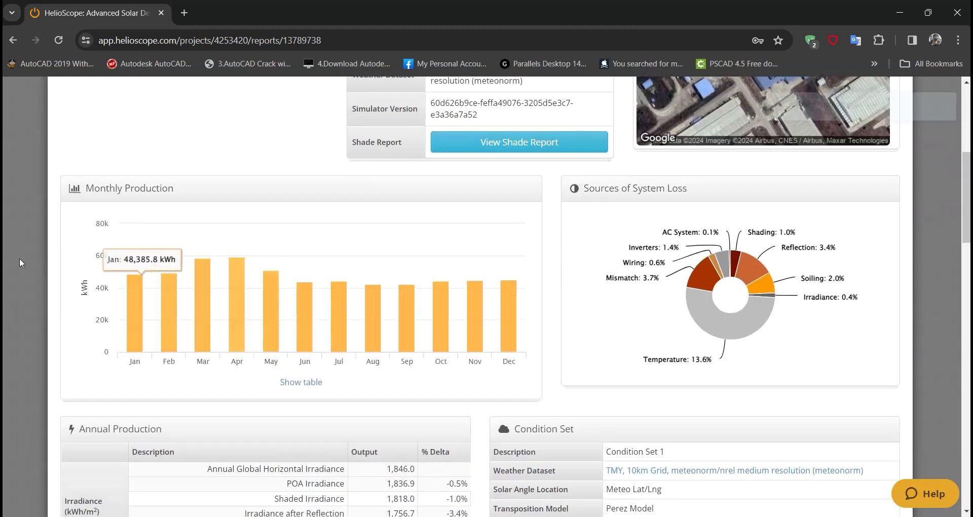
Show the monthly production table and examine the January to December values, particularly the Grid (kWh) column
{"action": "left_click", "coordinate": [301, 382]}
{"action": "scroll", "coordinate": [243, 355], "scroll_direction": "down", "scroll_amount": 3}
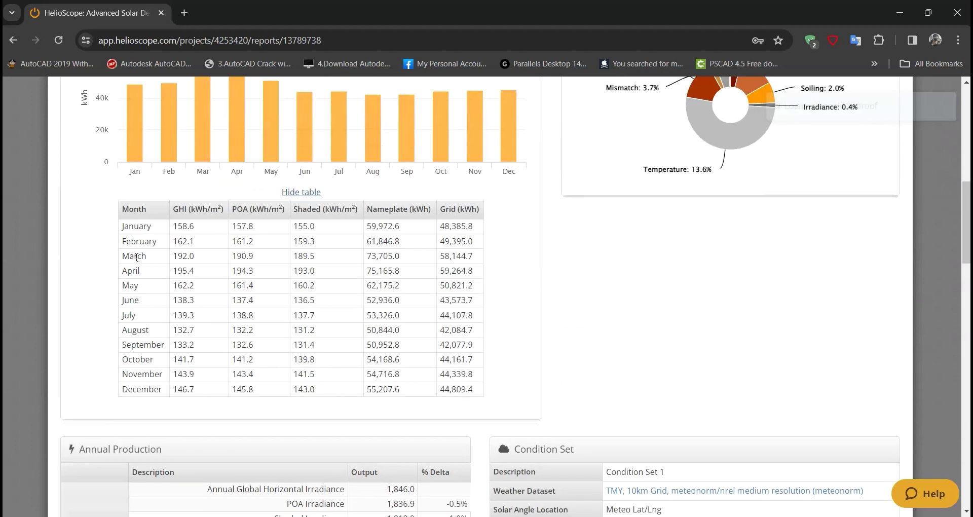
{"action": "left_click_drag", "start_coordinate": [124, 226], "coordinate": [462, 388]}
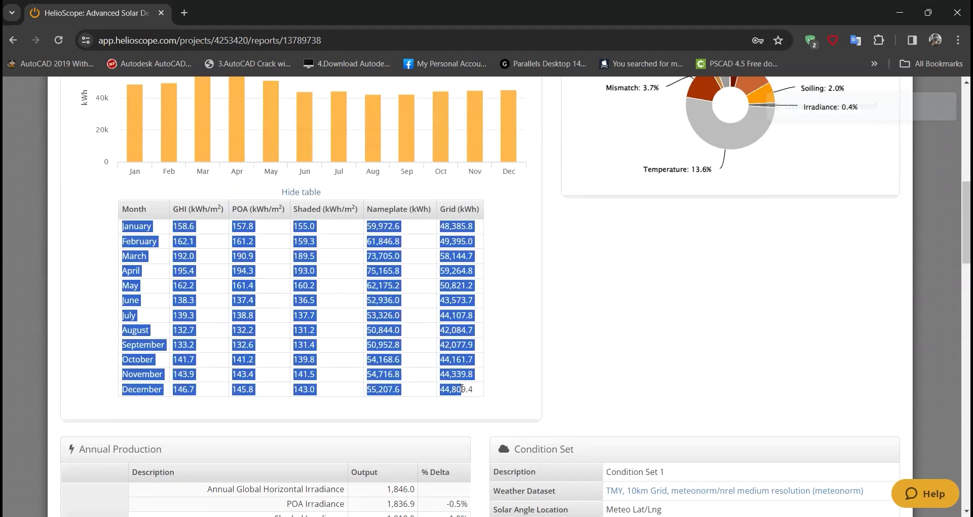
{"action": "left_click", "coordinate": [493, 271]}
{"action": "left_click_drag", "start_coordinate": [441, 227], "coordinate": [470, 388]}
Examine the report's annual production breakdown, temperature and simulation metrics, and condition set details
{"action": "scroll", "coordinate": [502, 329], "scroll_direction": "down", "scroll_amount": 5}
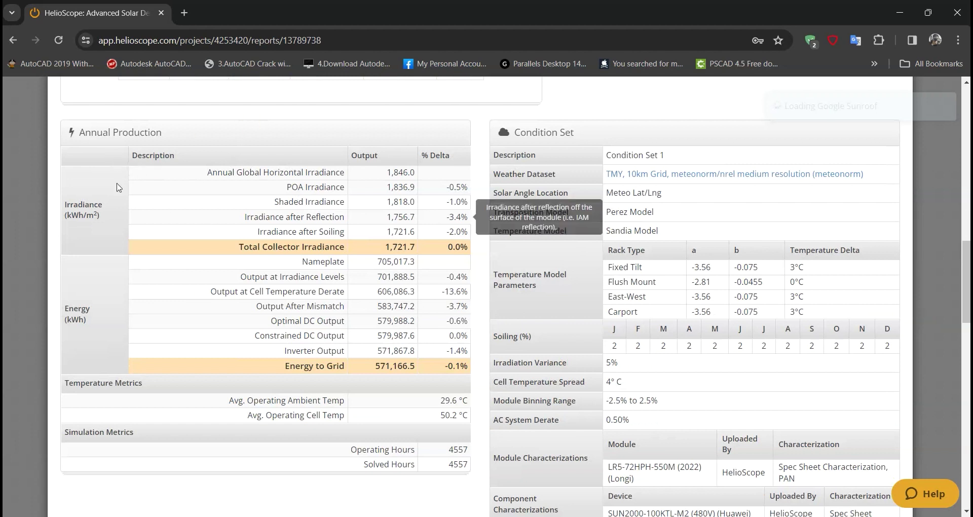
{"action": "scroll", "coordinate": [152, 250], "scroll_direction": "down", "scroll_amount": 4}
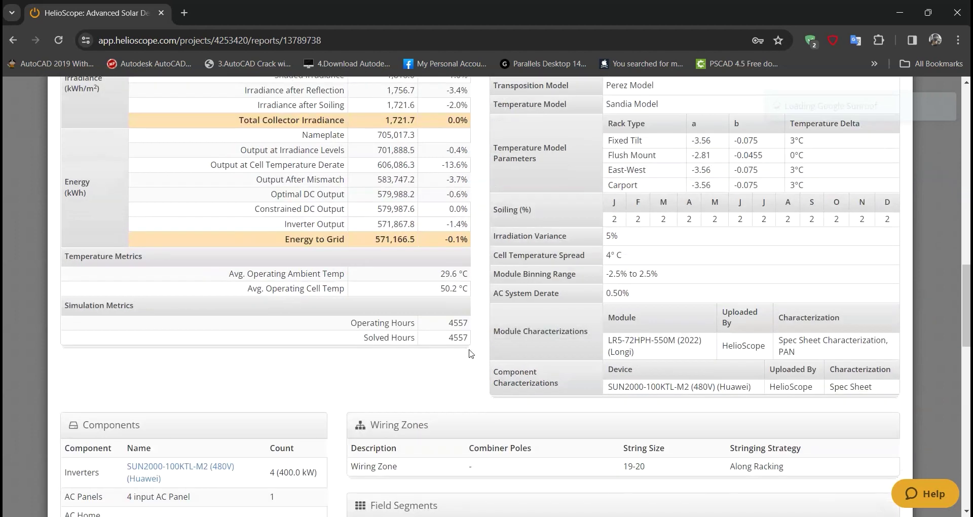
{"action": "scroll", "coordinate": [627, 404], "scroll_direction": "up", "scroll_amount": 3}
{"action": "scroll", "coordinate": [382, 384], "scroll_direction": "down", "scroll_amount": 4}
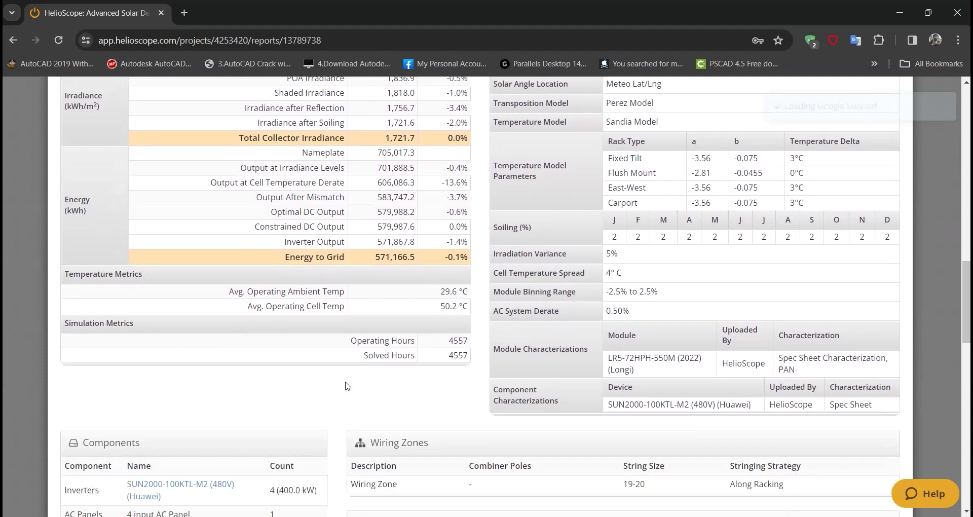
{"action": "scroll", "coordinate": [393, 165], "scroll_direction": "up", "scroll_amount": 3}
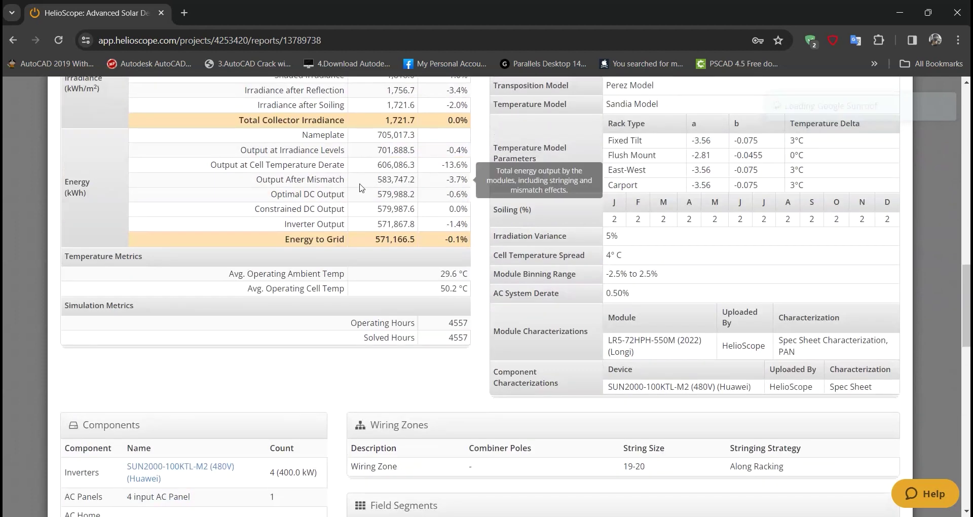
Examine the report's components list, wiring zones, field segments and detailed layout image
{"action": "scroll", "coordinate": [321, 398], "scroll_direction": "down", "scroll_amount": 3}
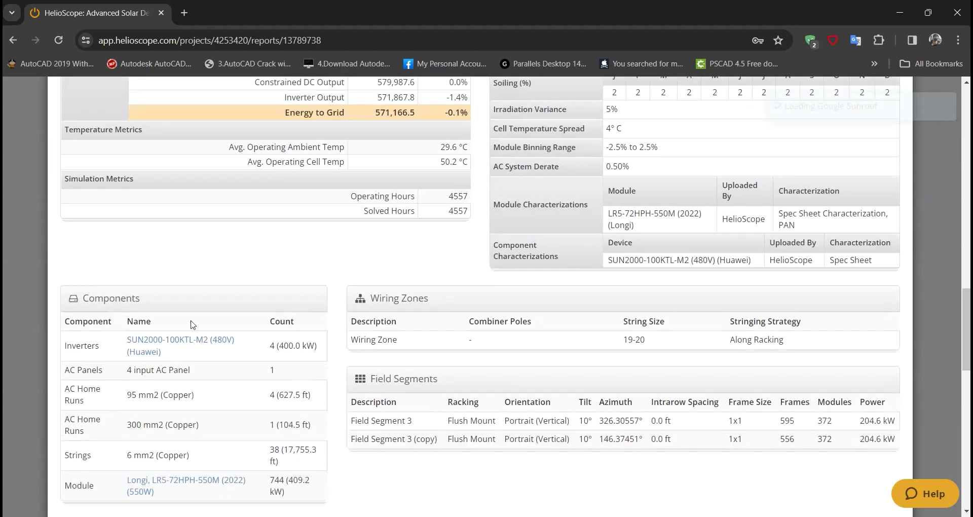
{"action": "scroll", "coordinate": [192, 325], "scroll_direction": "down", "scroll_amount": 1}
{"action": "mouse_move", "coordinate": [75, 282]}
{"action": "left_mouse_down"}
{"action": "mouse_move", "coordinate": [97, 282]}
{"action": "mouse_move", "coordinate": [96, 261]}
{"action": "mouse_move", "coordinate": [91, 282]}
{"action": "mouse_move", "coordinate": [76, 282]}
{"action": "left_mouse_up"}
{"action": "left_click", "coordinate": [67, 278]}
{"action": "scroll", "coordinate": [289, 338], "scroll_direction": "down", "scroll_amount": 2}
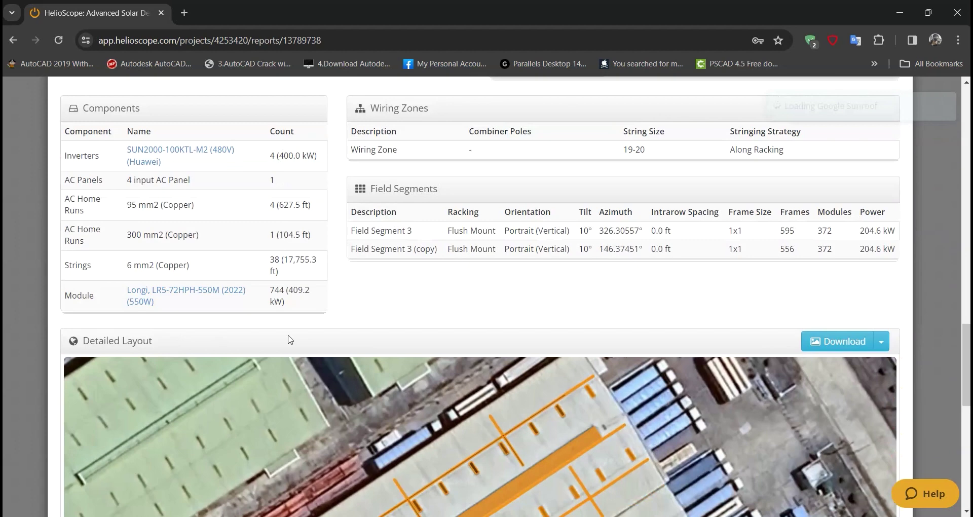
{"action": "scroll", "coordinate": [482, 347], "scroll_direction": "down", "scroll_amount": 7}
{"action": "scroll", "coordinate": [634, 361], "scroll_direction": "up", "scroll_amount": 1}
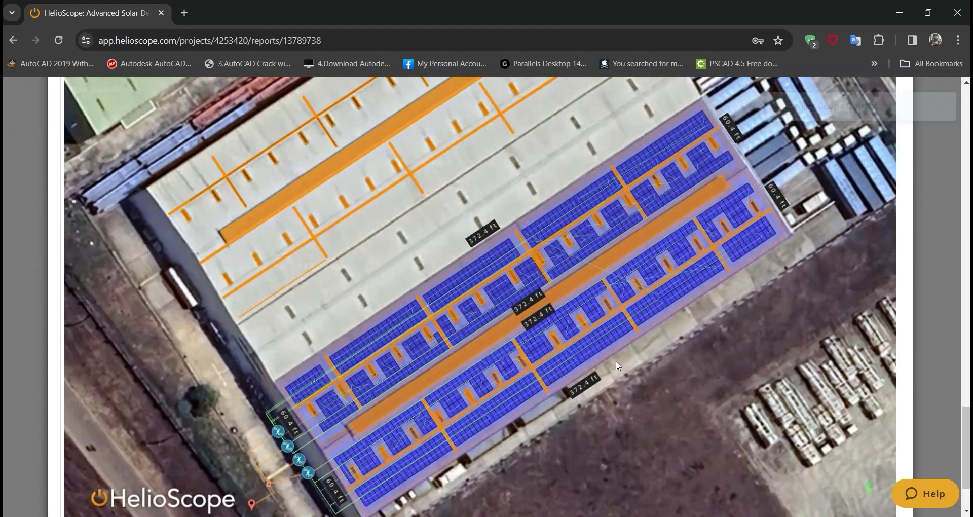
{"action": "scroll", "coordinate": [871, 406], "scroll_direction": "up", "scroll_amount": 7}
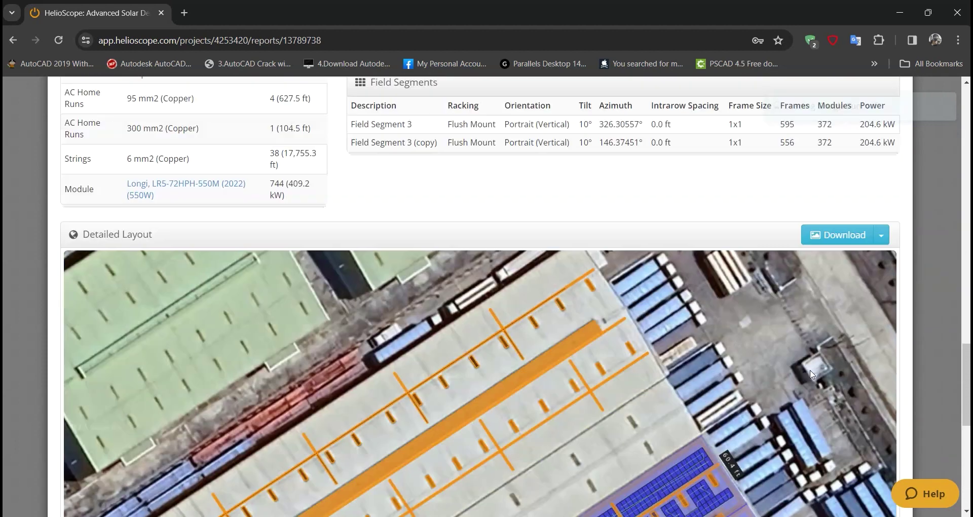
Open the detailed layout's image export options and exclude Wiring from the included layers
{"action": "scroll", "coordinate": [843, 360], "scroll_direction": "down", "scroll_amount": 2}
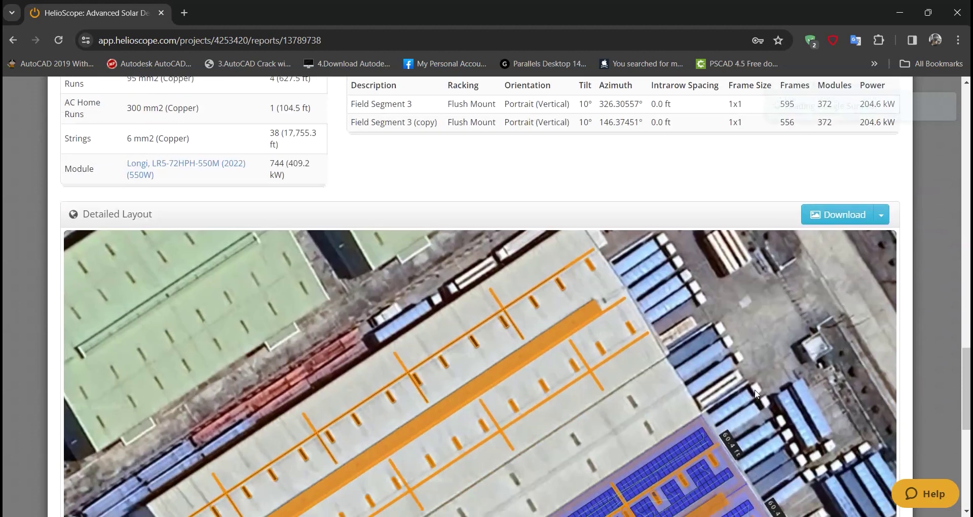
{"action": "scroll", "coordinate": [759, 366], "scroll_direction": "down", "scroll_amount": 5}
{"action": "scroll", "coordinate": [906, 266], "scroll_direction": "up", "scroll_amount": 6}
{"action": "left_click", "coordinate": [881, 278]}
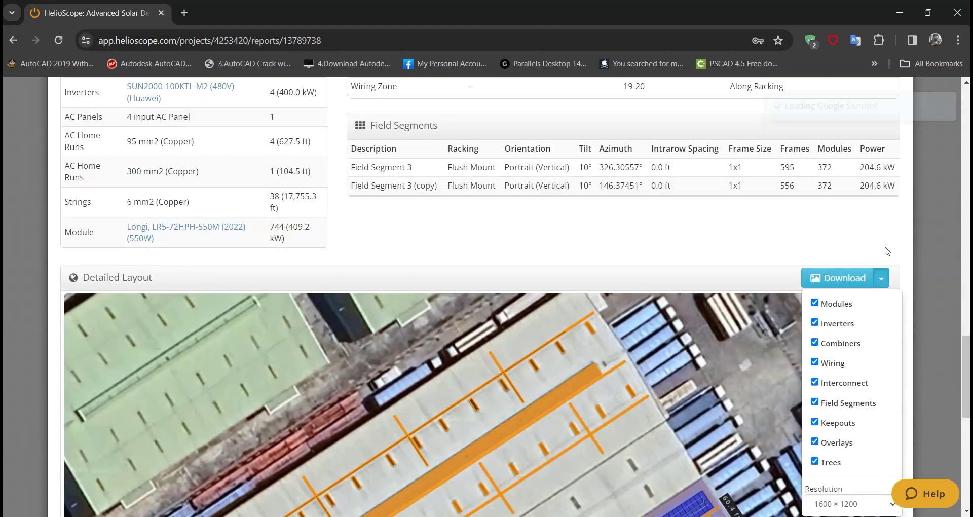
{"action": "scroll", "coordinate": [887, 246], "scroll_direction": "down", "scroll_amount": 1}
{"action": "scroll", "coordinate": [595, 294], "scroll_direction": "down", "scroll_amount": 4}
{"action": "scroll", "coordinate": [595, 294], "scroll_direction": "up", "scroll_amount": 2}
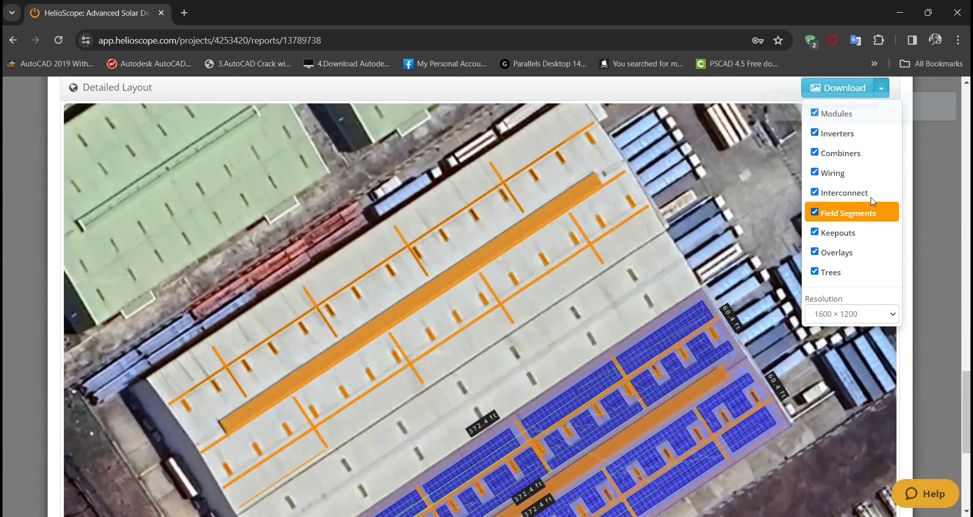
{"action": "scroll", "coordinate": [597, 421], "scroll_direction": "down", "scroll_amount": 2}
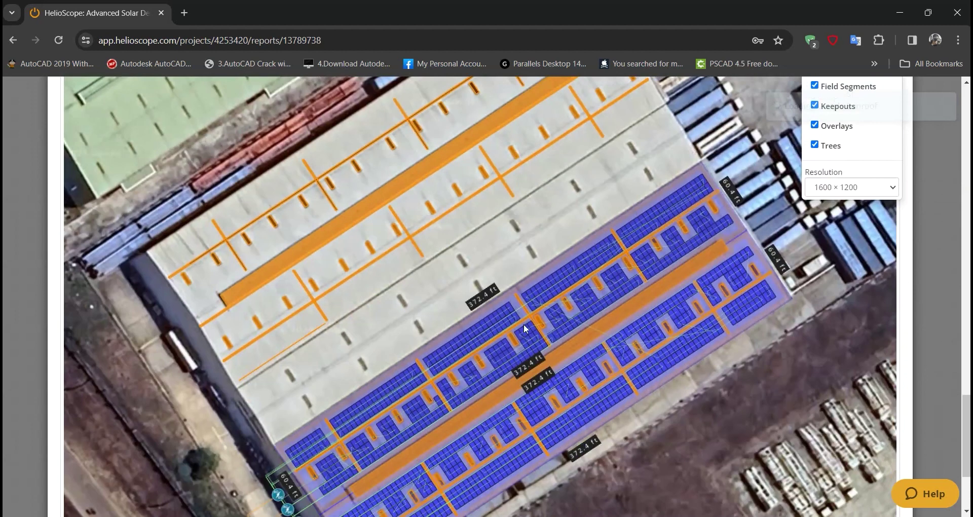
{"action": "scroll", "coordinate": [815, 204], "scroll_direction": "up", "scroll_amount": 2}
{"action": "left_click", "coordinate": [815, 172]}
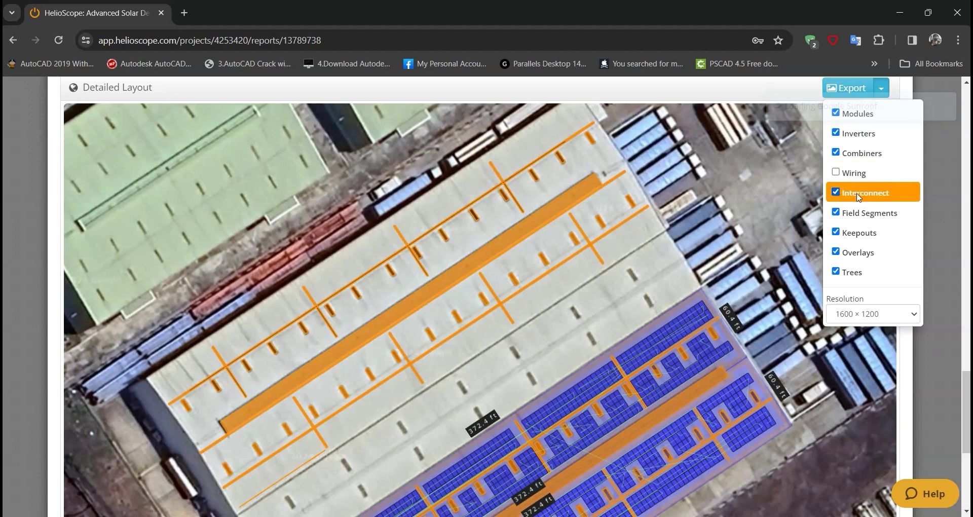
Inspect the module arrays and string wiring in the detailed layout image, and close the export options
{"action": "scroll", "coordinate": [718, 188], "scroll_direction": "up", "scroll_amount": 3}
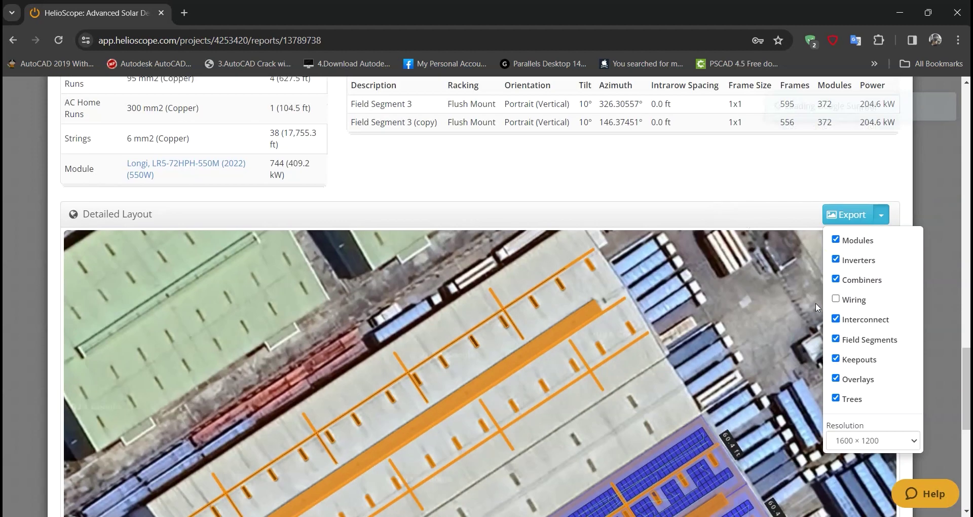
{"action": "scroll", "coordinate": [582, 394], "scroll_direction": "down", "scroll_amount": 4}
{"action": "scroll", "coordinate": [426, 420], "scroll_direction": "down", "scroll_amount": 4}
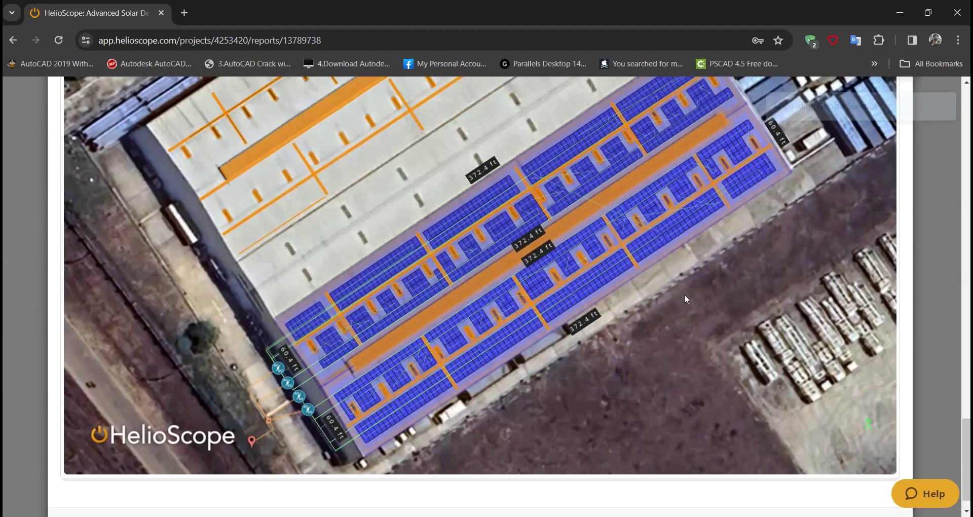
{"action": "scroll", "coordinate": [731, 312], "scroll_direction": "up", "scroll_amount": 5}
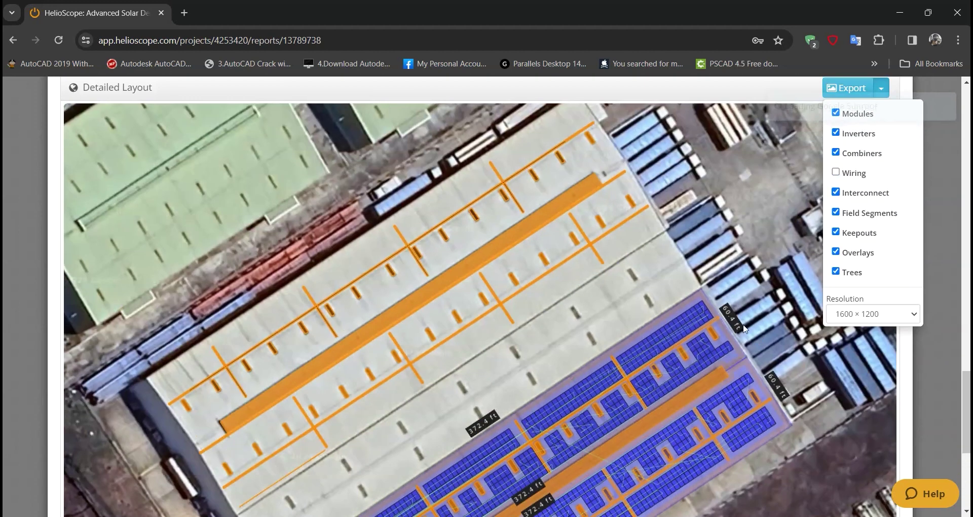
{"action": "scroll", "coordinate": [744, 328], "scroll_direction": "down", "scroll_amount": 4}
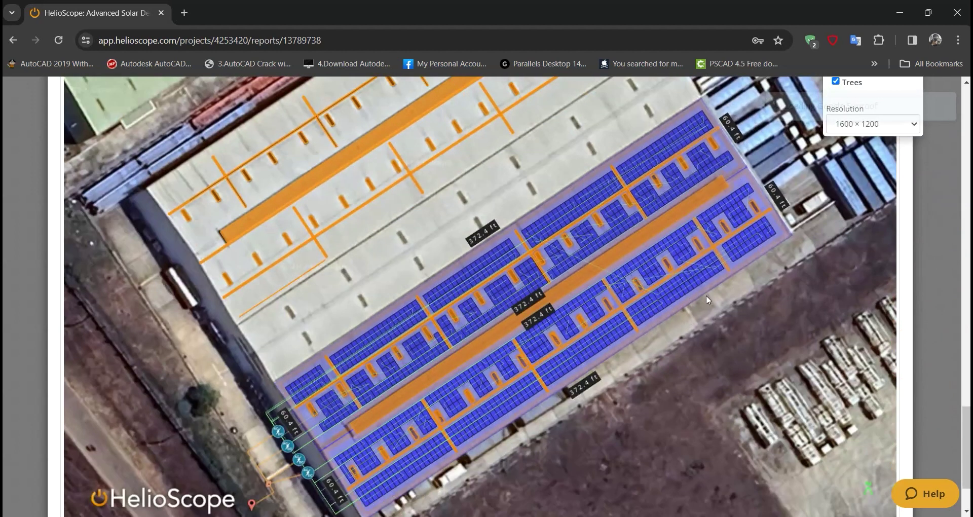
{"action": "scroll", "coordinate": [686, 289], "scroll_direction": "up", "scroll_amount": 1}
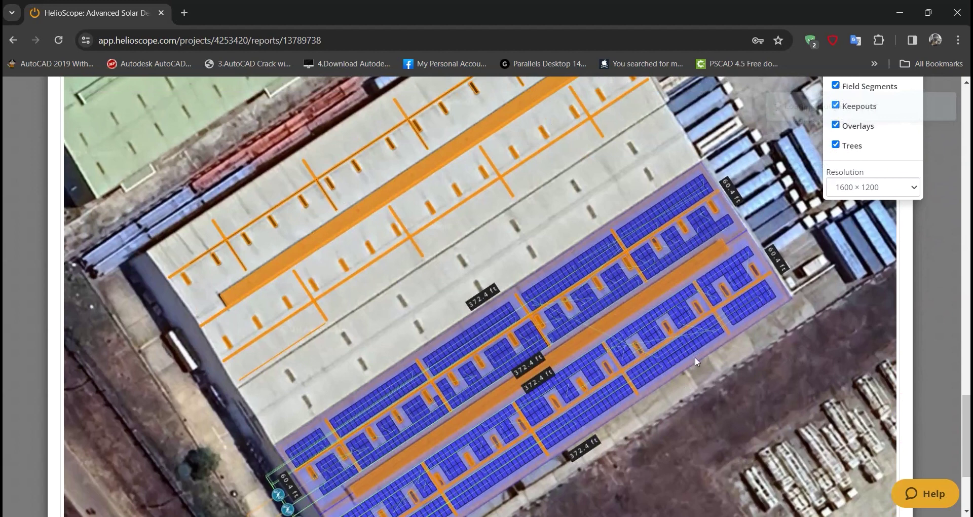
{"action": "scroll", "coordinate": [783, 330], "scroll_direction": "up", "scroll_amount": 4}
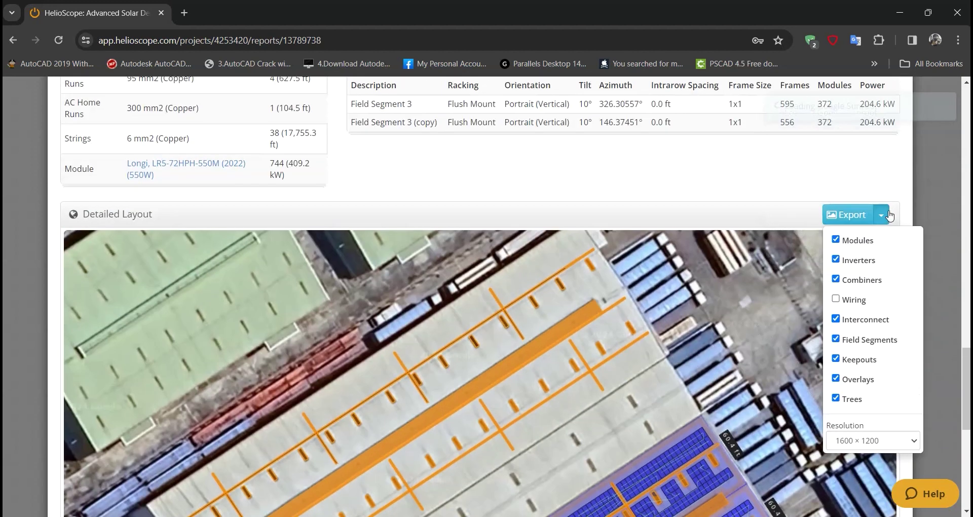
{"action": "scroll", "coordinate": [531, 336], "scroll_direction": "down", "scroll_amount": 7}
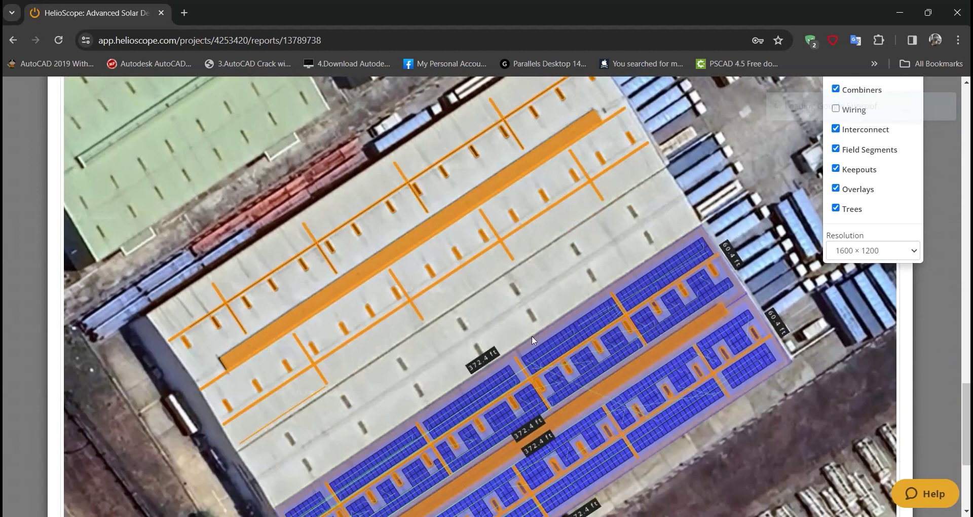
{"action": "scroll", "coordinate": [451, 330], "scroll_direction": "up", "scroll_amount": 1}
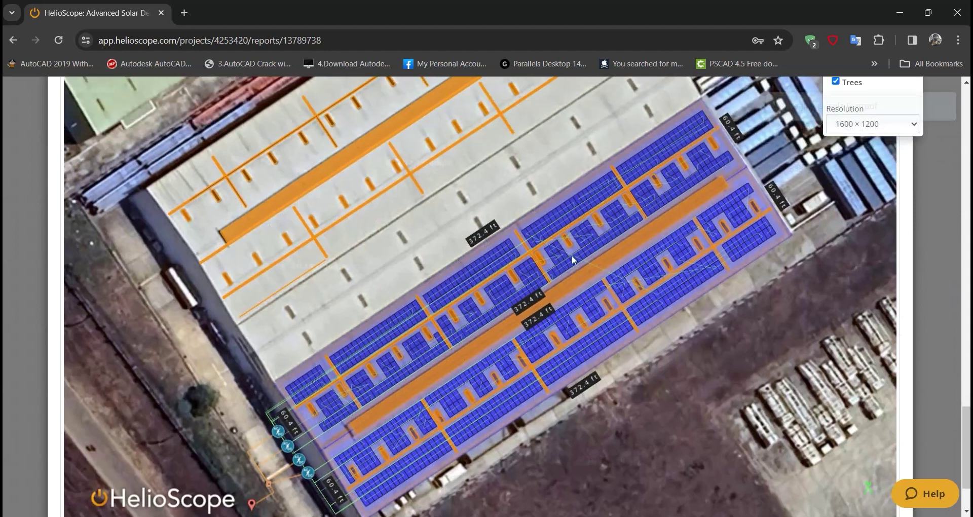
{"action": "scroll", "coordinate": [661, 336], "scroll_direction": "up", "scroll_amount": 2}
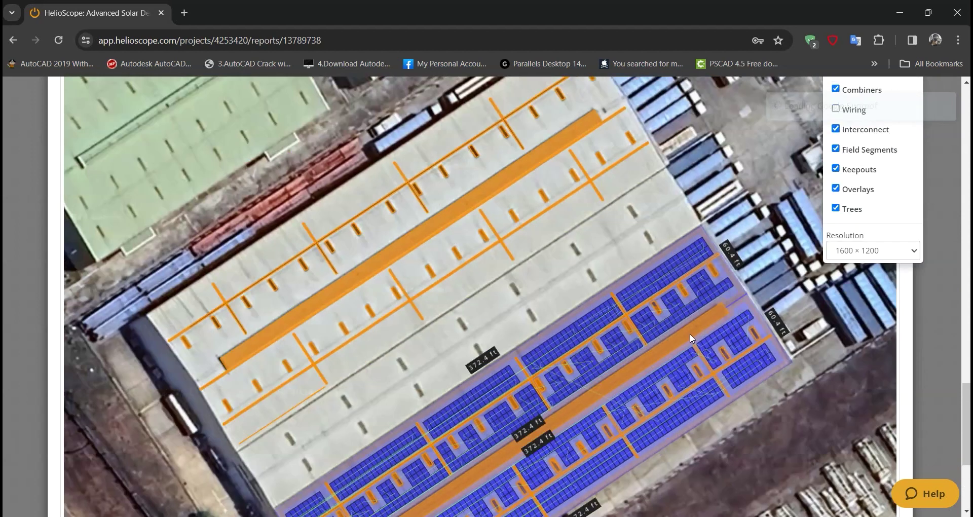
{"action": "scroll", "coordinate": [680, 345], "scroll_direction": "down", "scroll_amount": 2}
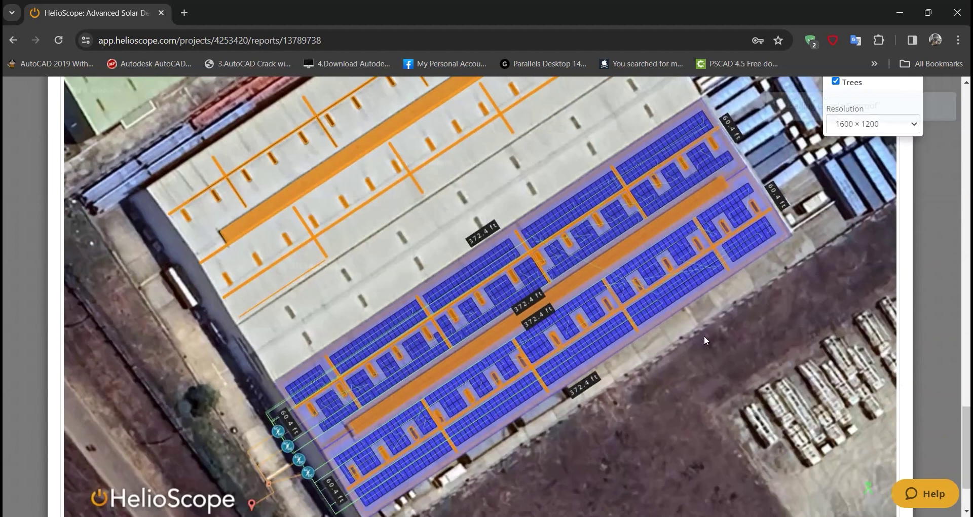
{"action": "scroll", "coordinate": [705, 334], "scroll_direction": "up", "scroll_amount": 4}
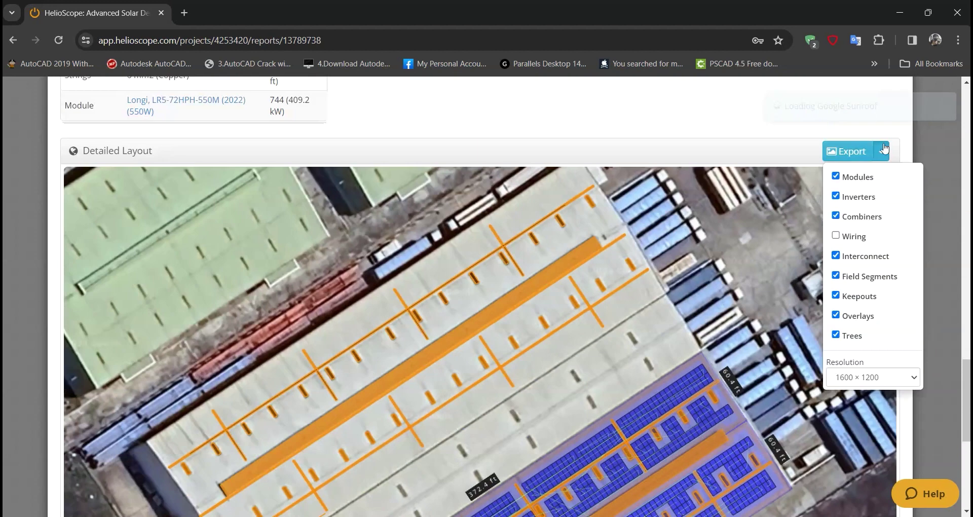
{"action": "left_click", "coordinate": [877, 152]}
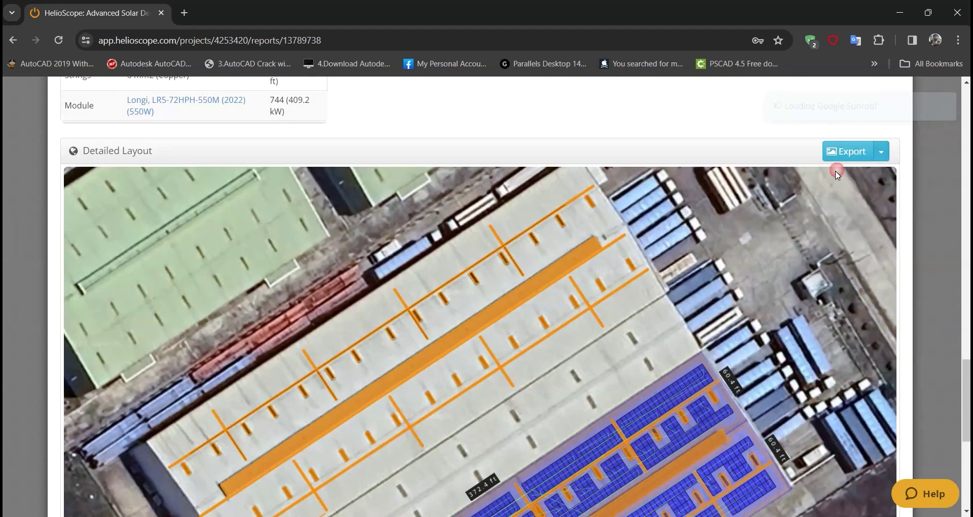
Return to Design 5's system metrics and generate the production report as a PDF
{"action": "scroll", "coordinate": [877, 155], "scroll_direction": "up", "scroll_amount": 15}
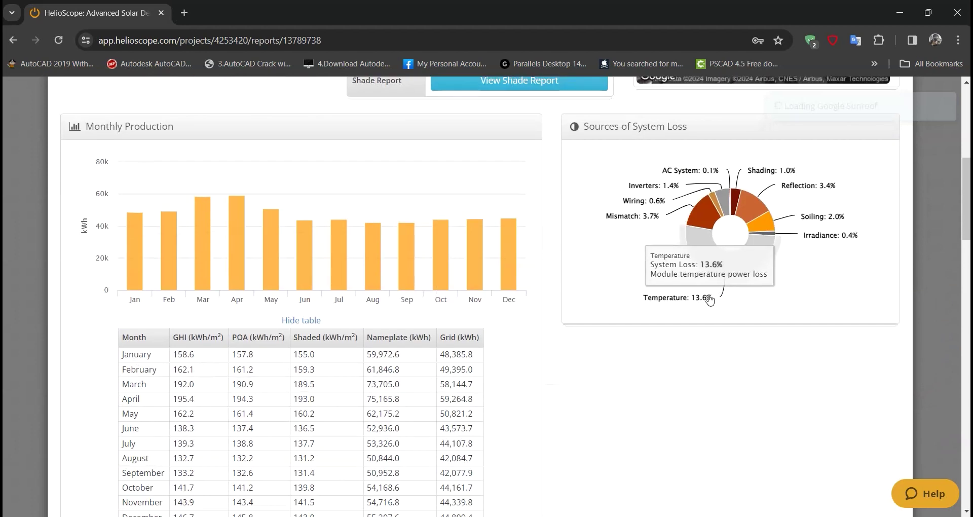
{"action": "scroll", "coordinate": [710, 299], "scroll_direction": "up", "scroll_amount": 7}
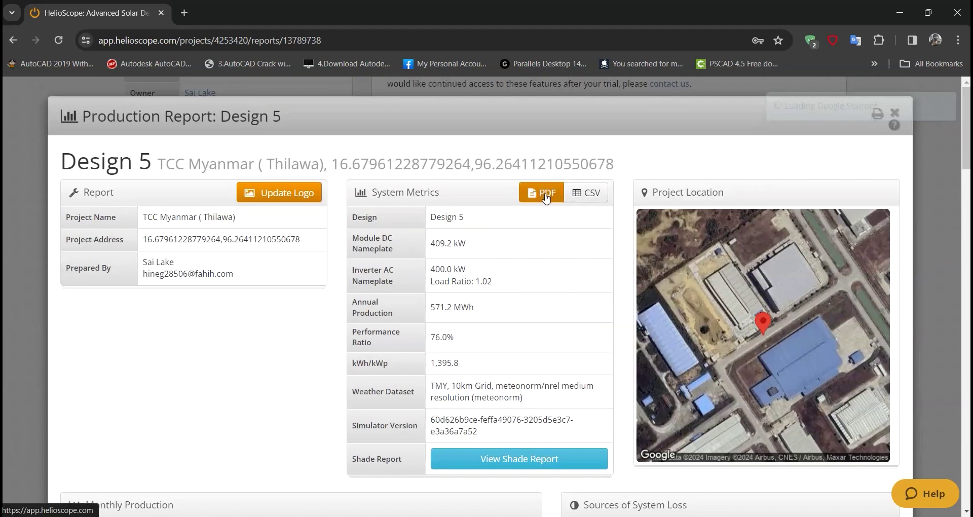
{"action": "scroll", "coordinate": [707, 214], "scroll_direction": "down", "scroll_amount": 8}
{"action": "scroll", "coordinate": [707, 214], "scroll_direction": "up", "scroll_amount": 8}
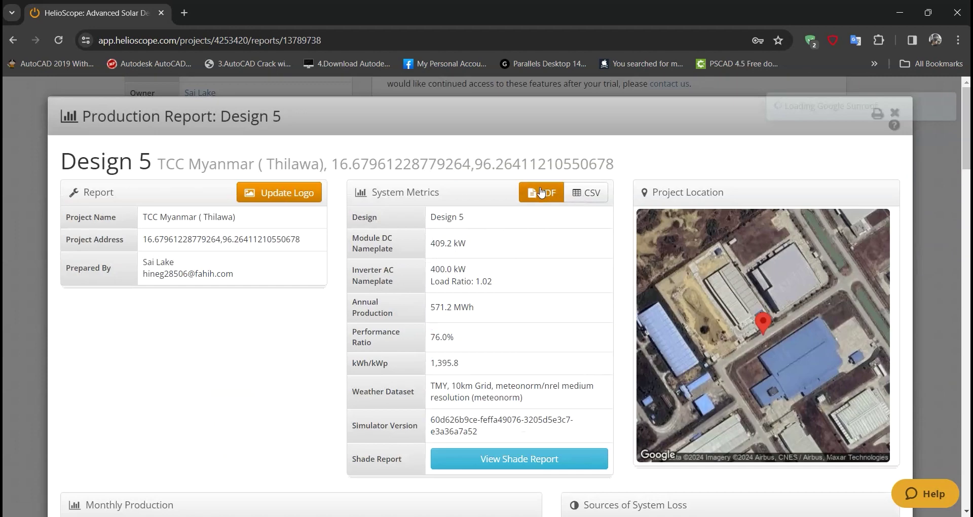
{"action": "left_click", "coordinate": [540, 194]}
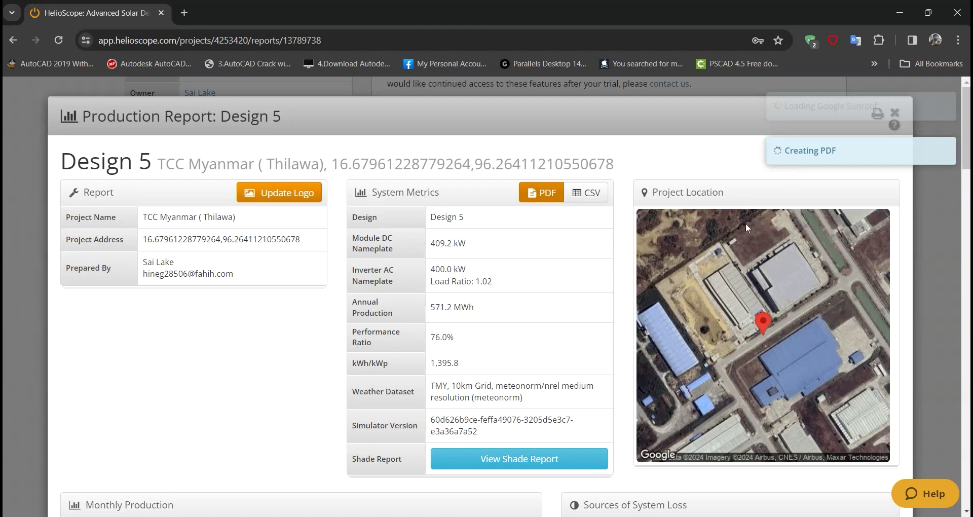
Open Design 5's shade report and examine the shading heatmap across Field Segment 3 and its copy
{"action": "scroll", "coordinate": [584, 380], "scroll_direction": "down", "scroll_amount": 1}
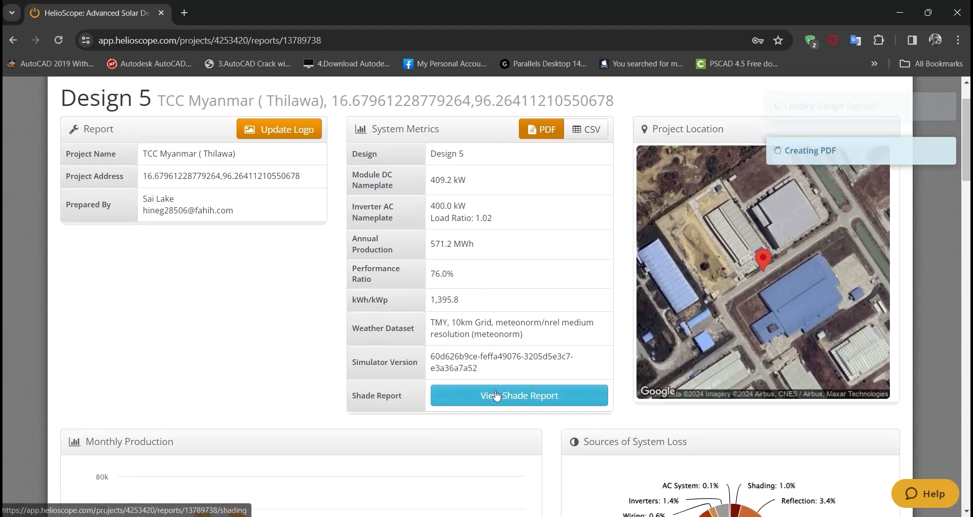
{"action": "left_click", "coordinate": [530, 404]}
{"action": "left_click", "coordinate": [496, 320]}
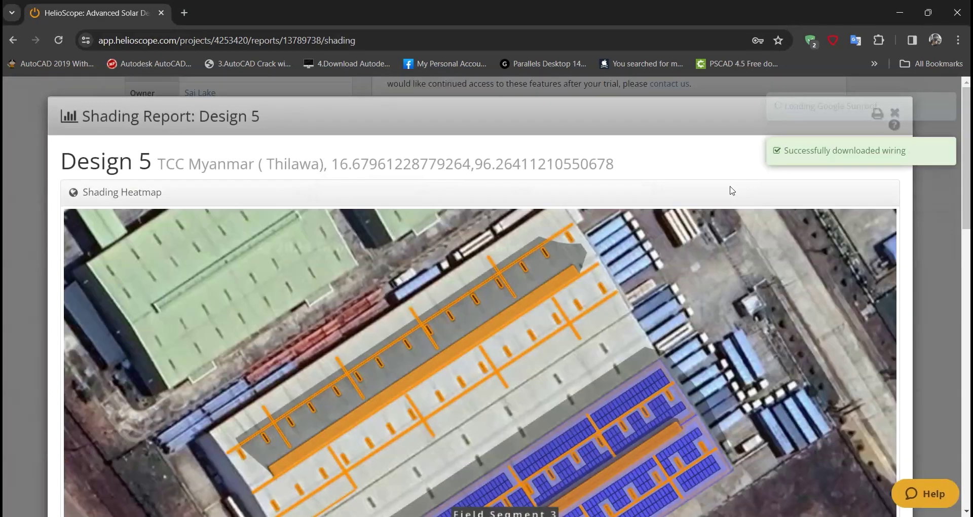
{"action": "scroll", "coordinate": [618, 244], "scroll_direction": "down", "scroll_amount": 3}
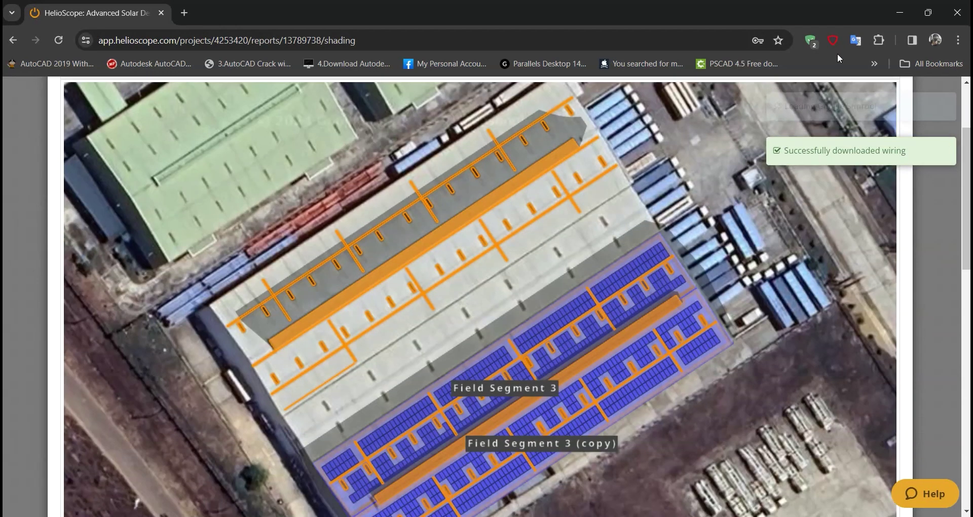
{"action": "scroll", "coordinate": [795, 185], "scroll_direction": "down", "scroll_amount": 5}
{"action": "scroll", "coordinate": [720, 215], "scroll_direction": "up", "scroll_amount": 2}
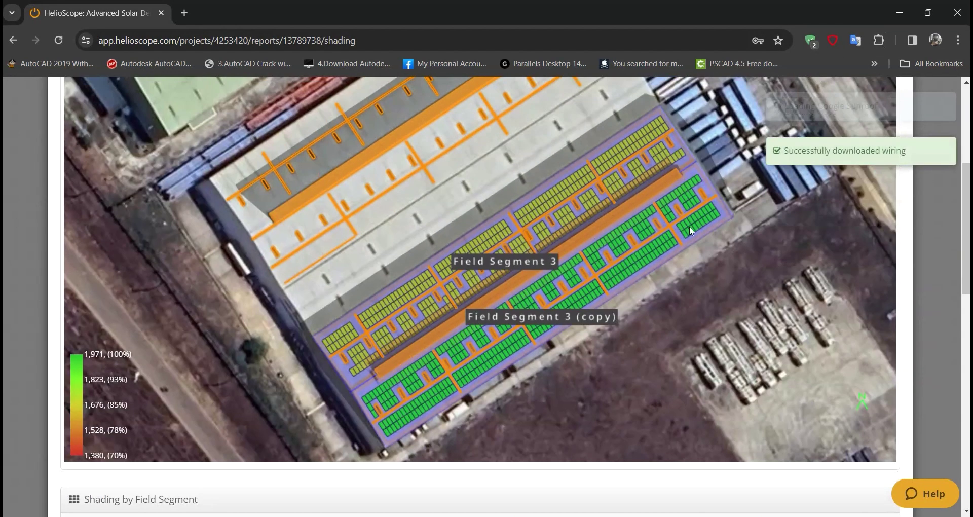
Compare the heatmap colours of Field Segment 3 and Field Segment 3 (copy) against the irradiance legend
{"action": "scroll", "coordinate": [610, 263], "scroll_direction": "down", "scroll_amount": 1}
{"action": "scroll", "coordinate": [710, 261], "scroll_direction": "up", "scroll_amount": 5}
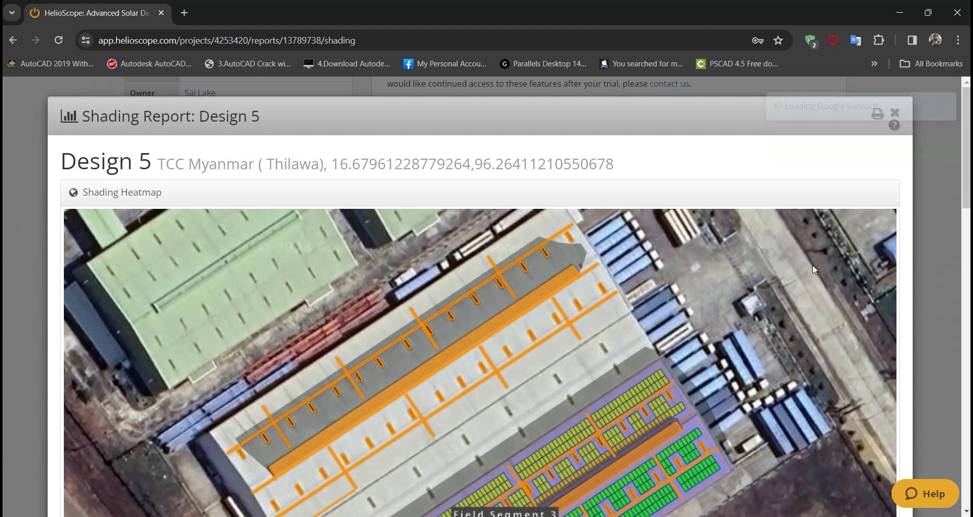
{"action": "scroll", "coordinate": [813, 265], "scroll_direction": "down", "scroll_amount": 6}
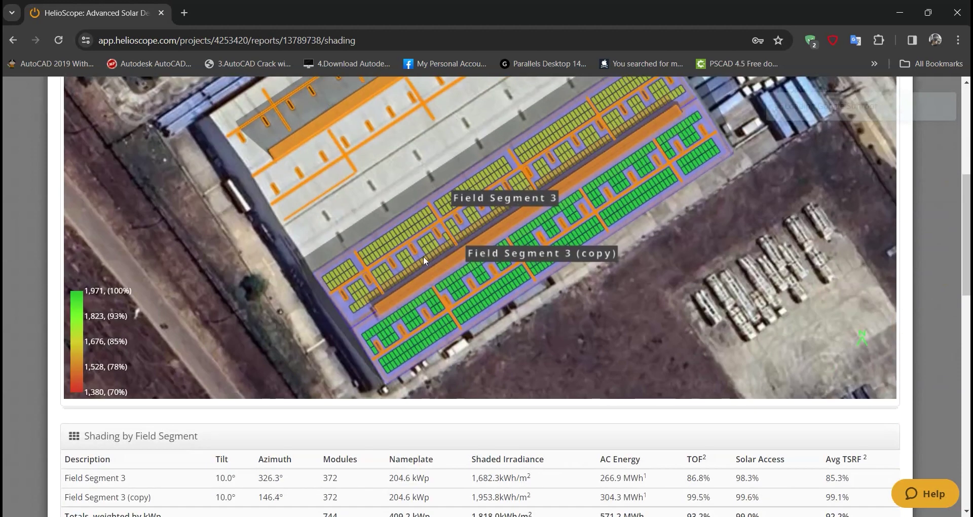
{"action": "scroll", "coordinate": [424, 257], "scroll_direction": "up", "scroll_amount": 3}
{"action": "scroll", "coordinate": [436, 272], "scroll_direction": "down", "scroll_amount": 2}
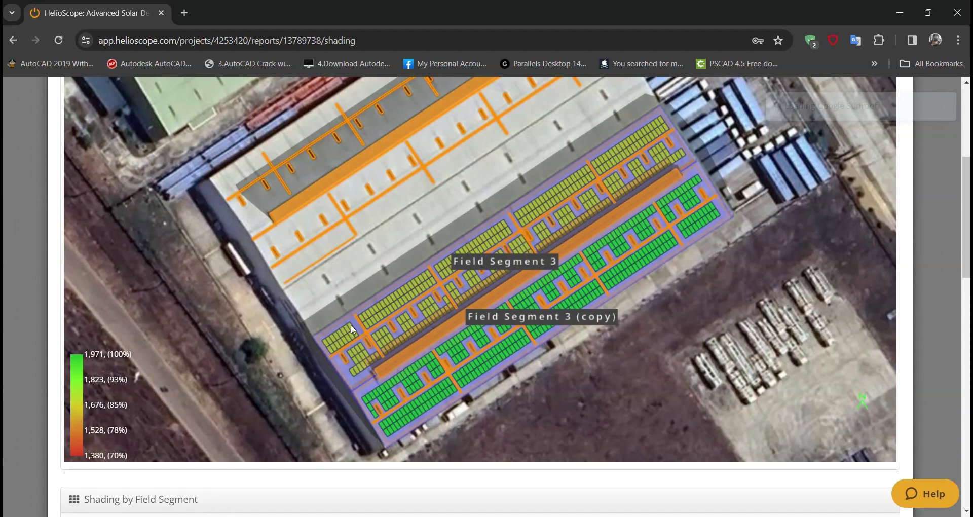
{"action": "scroll", "coordinate": [355, 337], "scroll_direction": "up", "scroll_amount": 1}
{"action": "scroll", "coordinate": [406, 328], "scroll_direction": "down", "scroll_amount": 1}
Review the Shading by Field Segment table, focusing on Field Segment 3's row and its shaded irradiance
{"action": "scroll", "coordinate": [286, 369], "scroll_direction": "down", "scroll_amount": 2}
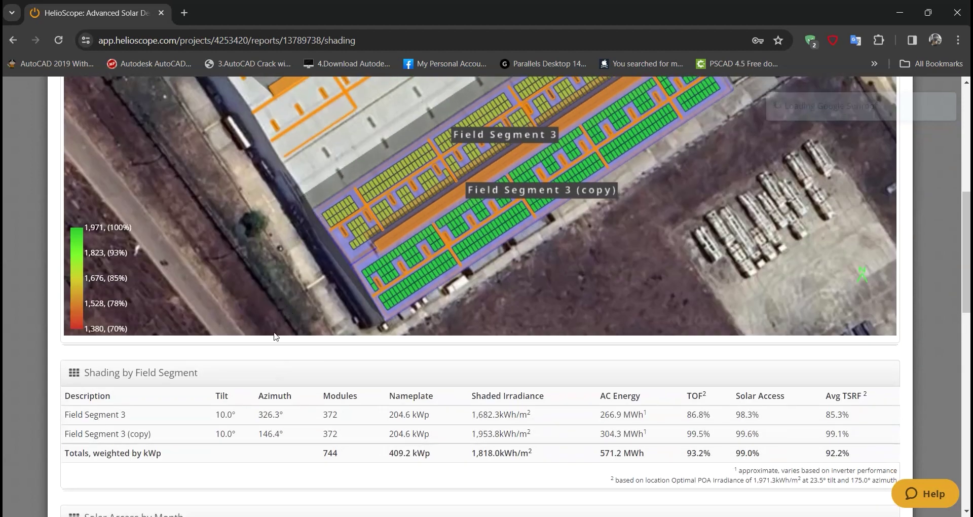
{"action": "scroll", "coordinate": [279, 335], "scroll_direction": "down", "scroll_amount": 1}
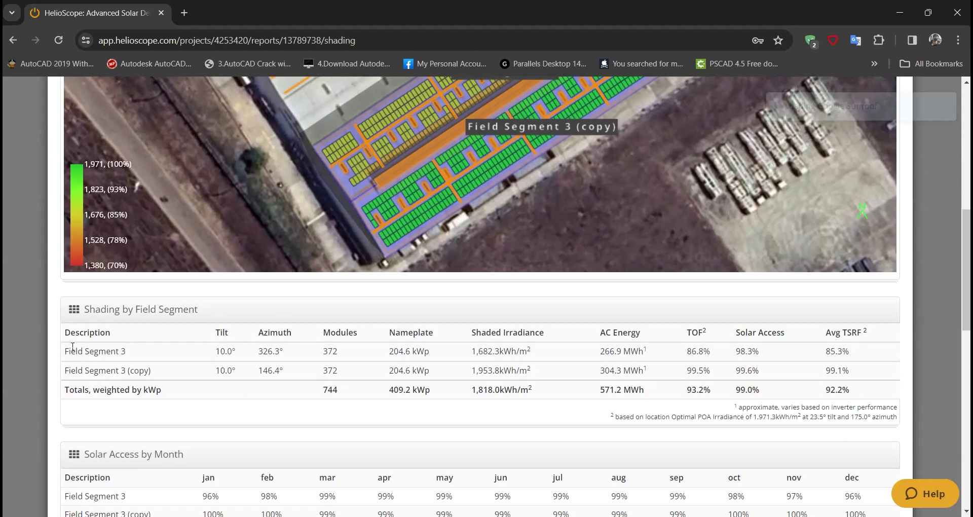
{"action": "mouse_move", "coordinate": [211, 351]}
{"action": "left_mouse_down"}
{"action": "mouse_move", "coordinate": [878, 357]}
{"action": "mouse_move", "coordinate": [621, 353]}
{"action": "left_mouse_up"}
{"action": "left_click", "coordinate": [538, 353]}
{"action": "scroll", "coordinate": [506, 330], "scroll_direction": "down", "scroll_amount": 1}
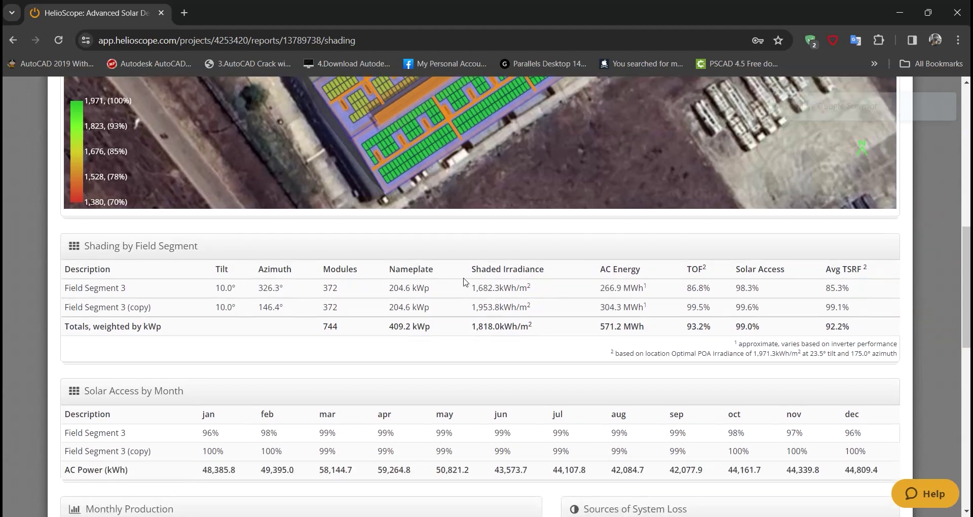
{"action": "left_click_drag", "start_coordinate": [469, 288], "coordinate": [560, 290]}
Examine the monthly solar access percentages for Field Segment 3 and its copy from January to December
{"action": "scroll", "coordinate": [735, 299], "scroll_direction": "down", "scroll_amount": 3}
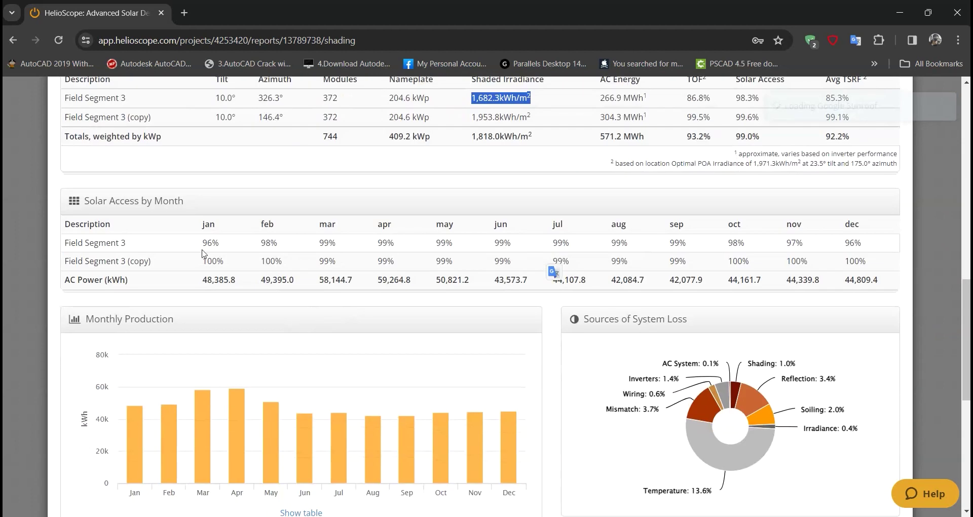
{"action": "left_click", "coordinate": [212, 227]}
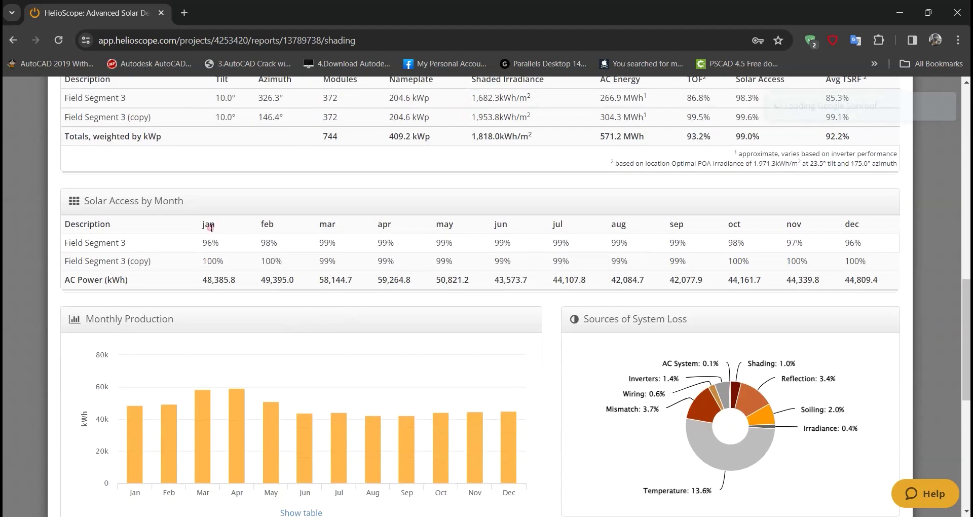
{"action": "left_click_drag", "start_coordinate": [176, 245], "coordinate": [876, 245]}
{"action": "left_click_drag", "start_coordinate": [602, 264], "coordinate": [867, 264]}
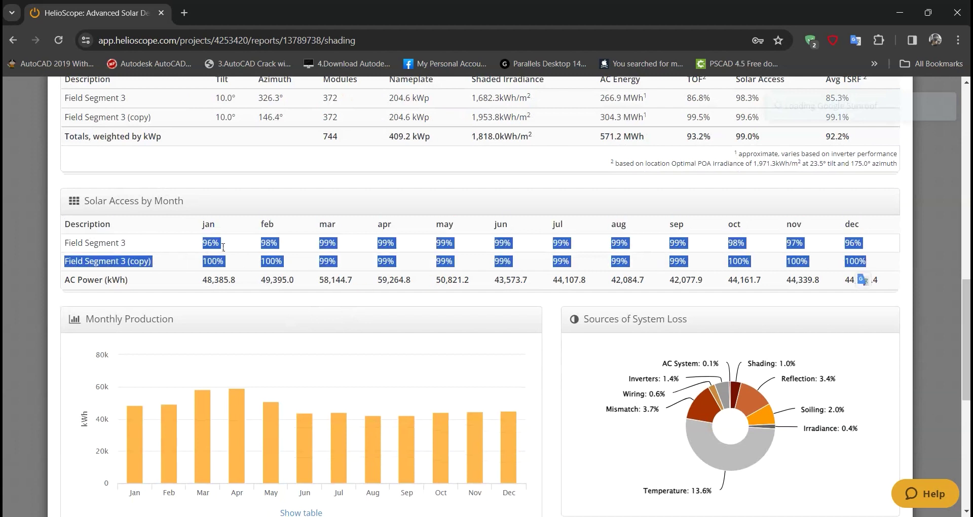
{"action": "left_click", "coordinate": [242, 250]}
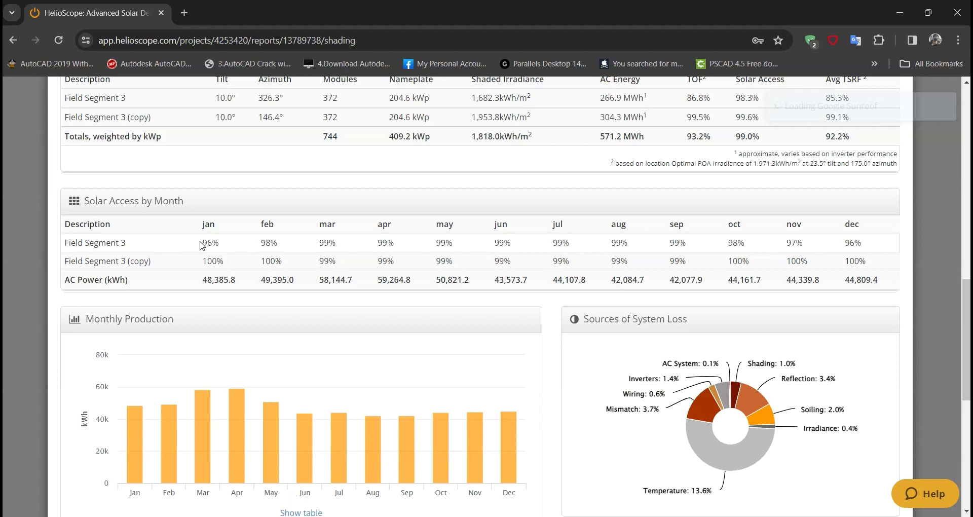
{"action": "left_click_drag", "start_coordinate": [203, 241], "coordinate": [878, 265]}
Review the monthly production chart, the sources of system loss, and the southwestern and southeastern angle views
{"action": "scroll", "coordinate": [631, 311], "scroll_direction": "down", "scroll_amount": 1}
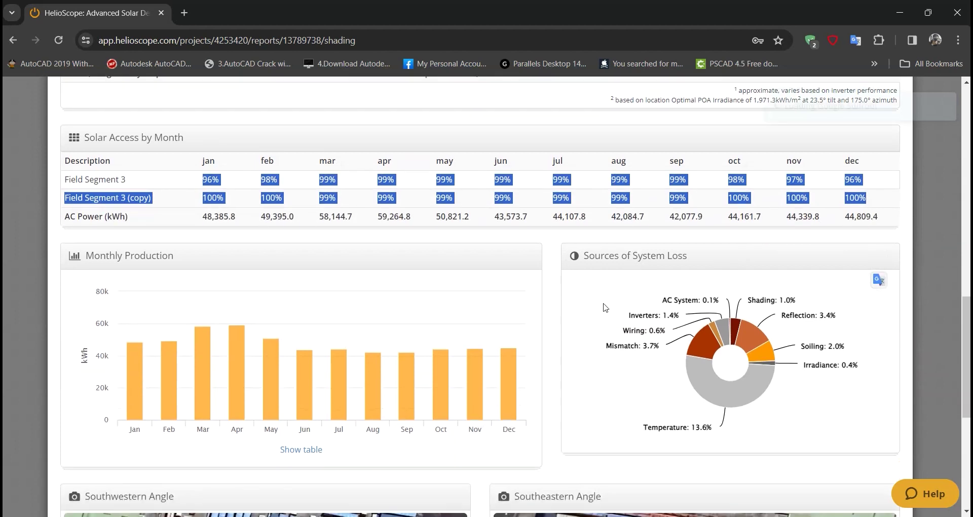
{"action": "scroll", "coordinate": [608, 310], "scroll_direction": "down", "scroll_amount": 1}
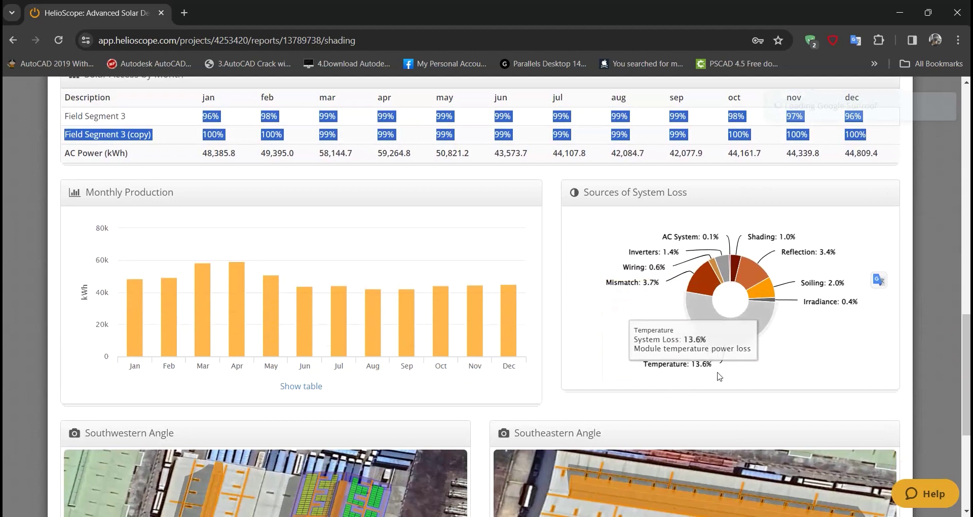
{"action": "scroll", "coordinate": [720, 309], "scroll_direction": "down", "scroll_amount": 2}
{"action": "scroll", "coordinate": [419, 326], "scroll_direction": "up", "scroll_amount": 1}
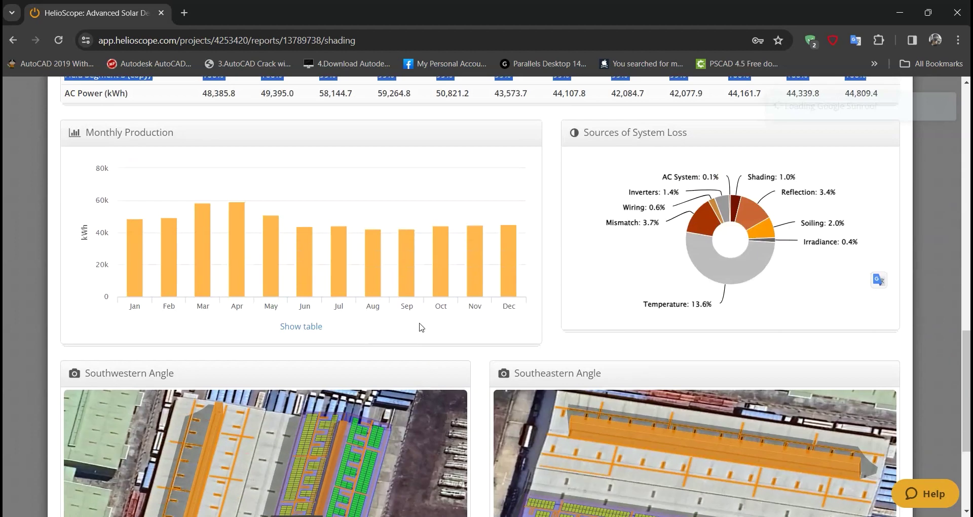
{"action": "scroll", "coordinate": [146, 316], "scroll_direction": "down", "scroll_amount": 3}
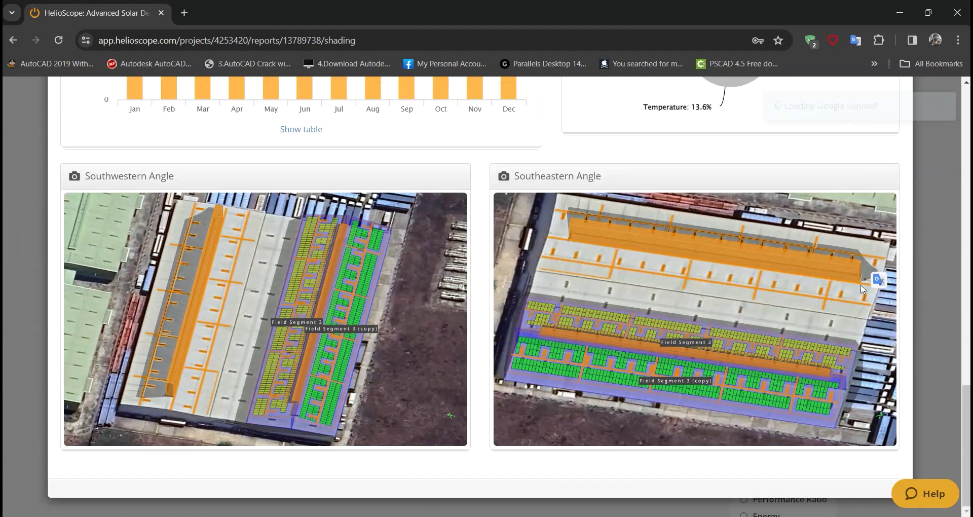
Close Design 5's shading report and return to the top of the project's reports page
{"action": "scroll", "coordinate": [803, 309], "scroll_direction": "up", "scroll_amount": 8}
{"action": "left_click_drag", "start_coordinate": [965, 327], "coordinate": [969, 177]}
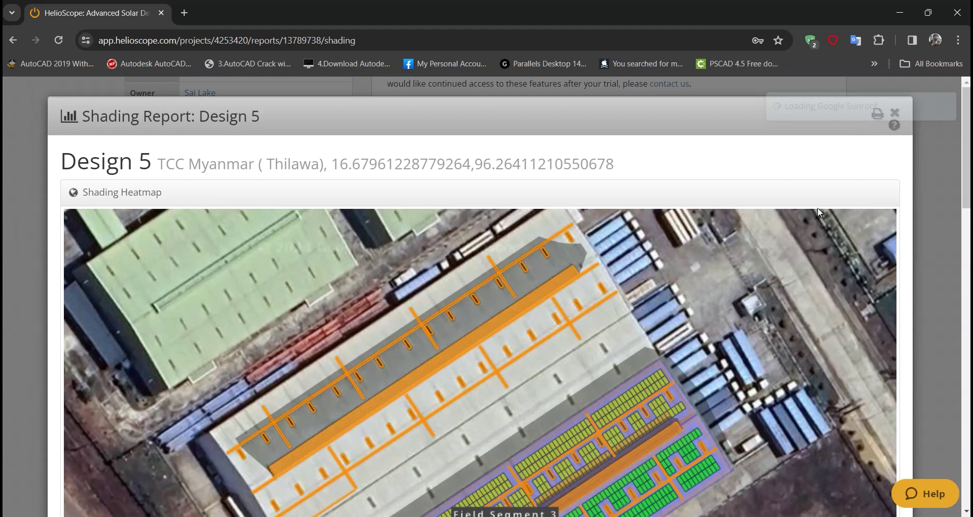
{"action": "left_click", "coordinate": [894, 113]}
{"action": "scroll", "coordinate": [831, 304], "scroll_direction": "up", "scroll_amount": 5}
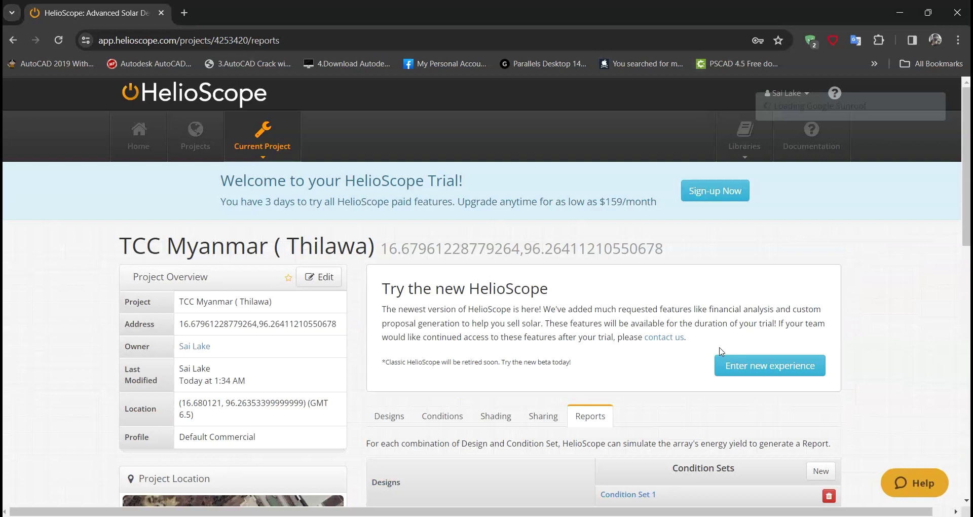